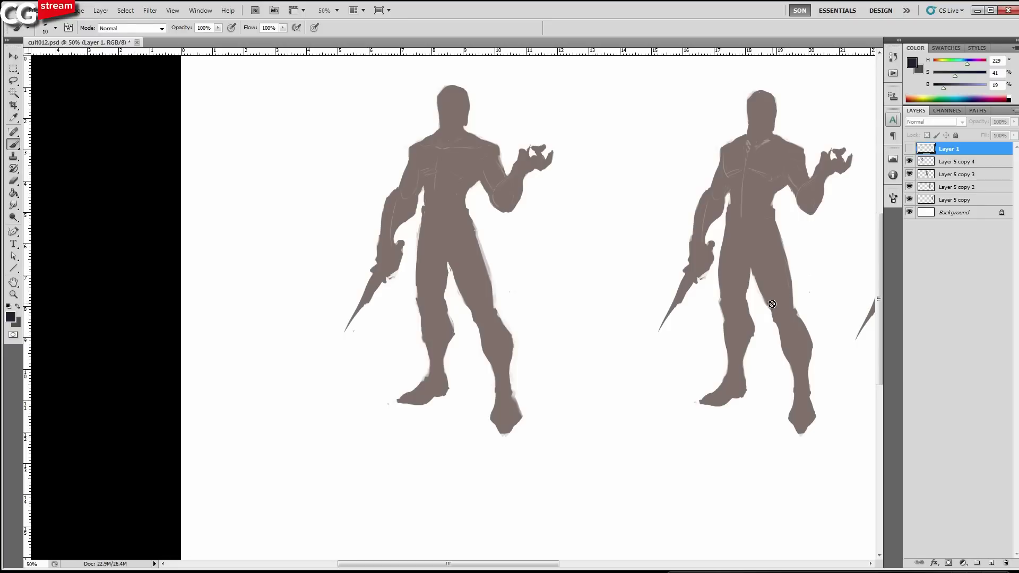
# Select the Layer 5 copy 4 layer in the silhouette document.
pyautogui.click(951, 163)
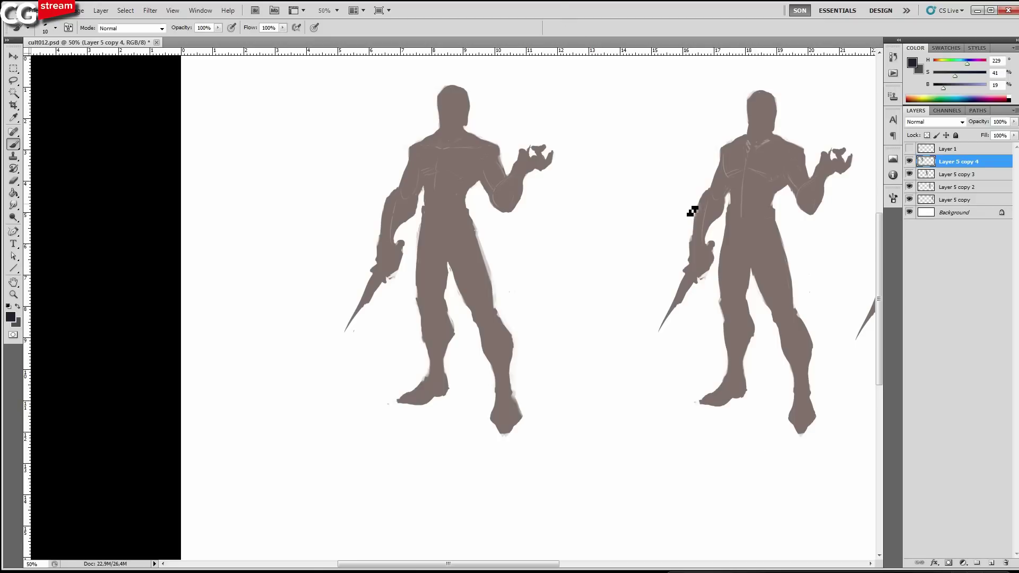
pyautogui.hotkey('ctrl', '-')
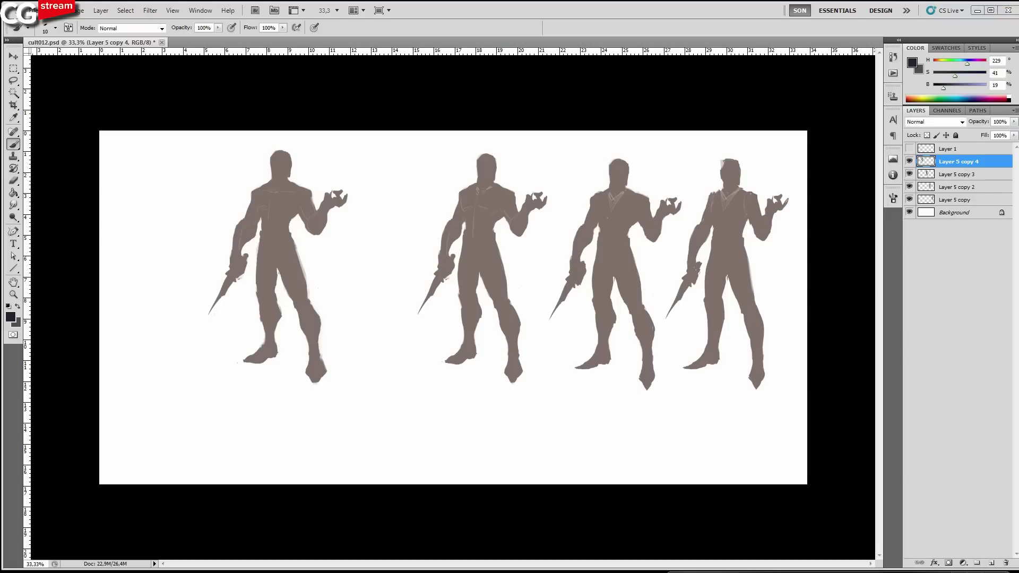
# Switch to the file explorer, open razbor.jpg maximized to examine the character collage, and return to Photoshop.
pyautogui.hotkey('alt', 'Tab')
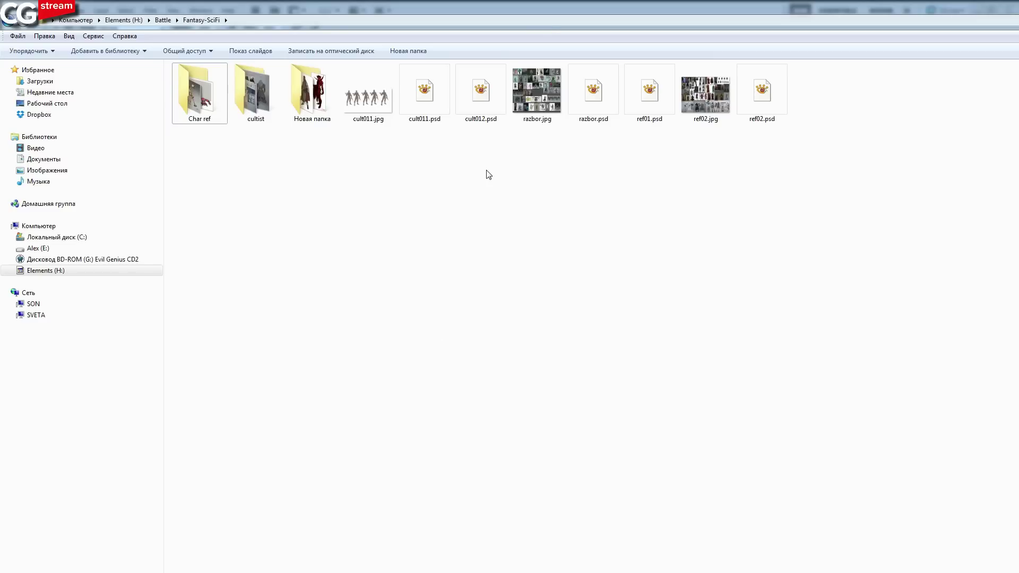
pyautogui.doubleClick(523, 122)
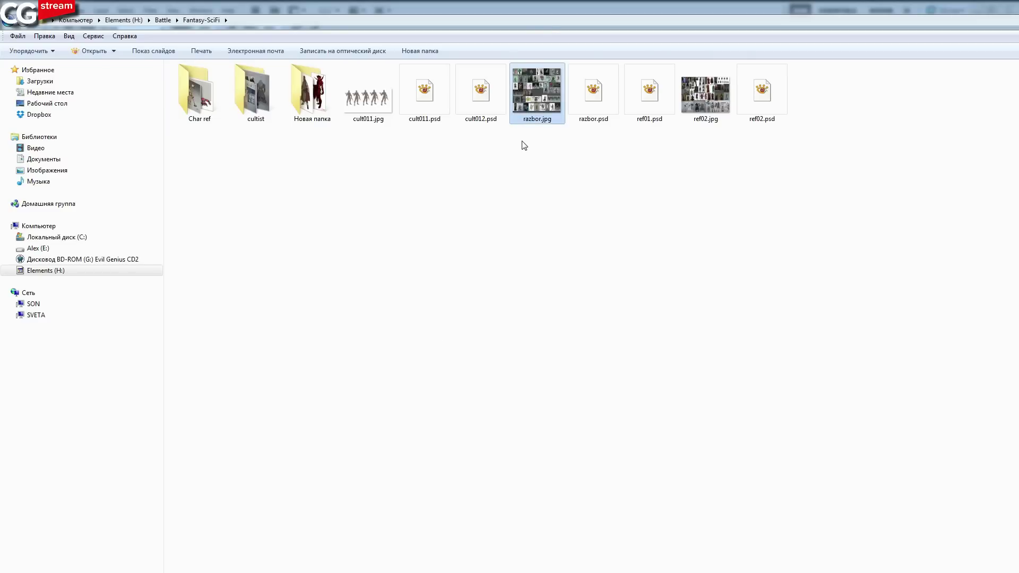
pyautogui.press('Return')
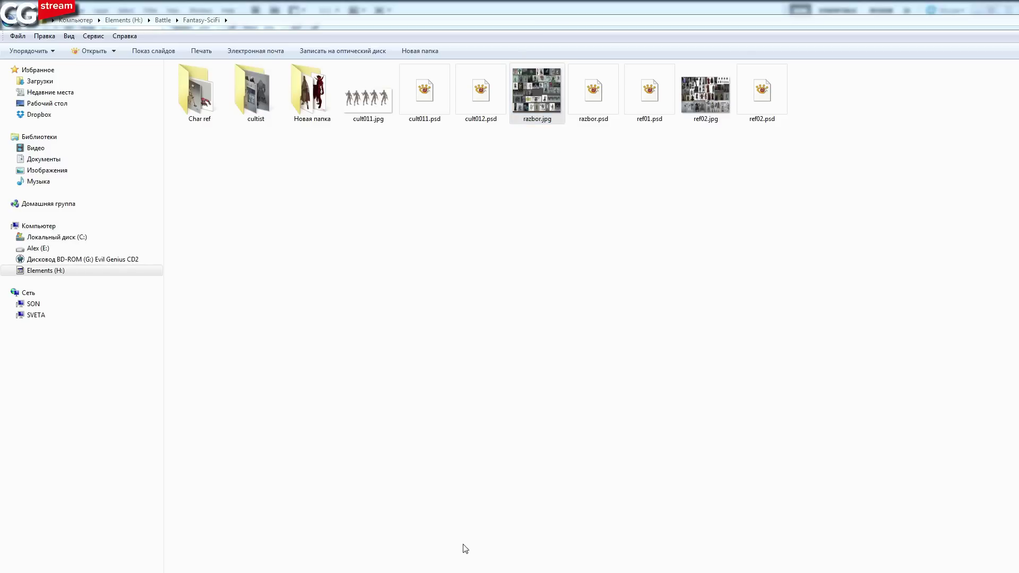
pyautogui.moveTo(387, 171); pyautogui.dragTo(383, 145)
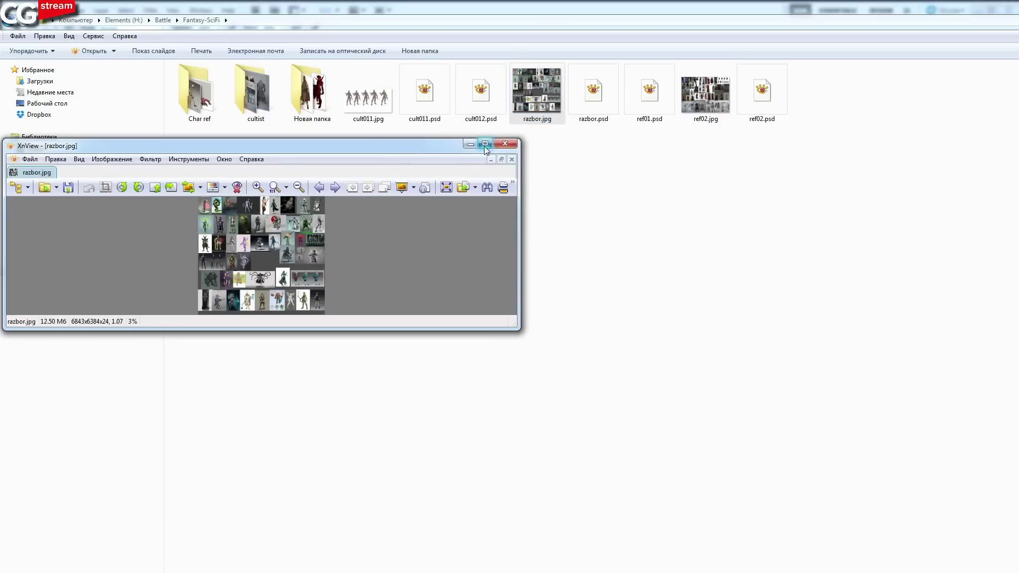
pyautogui.click(485, 143)
pyautogui.scroll(3, 493, 165)
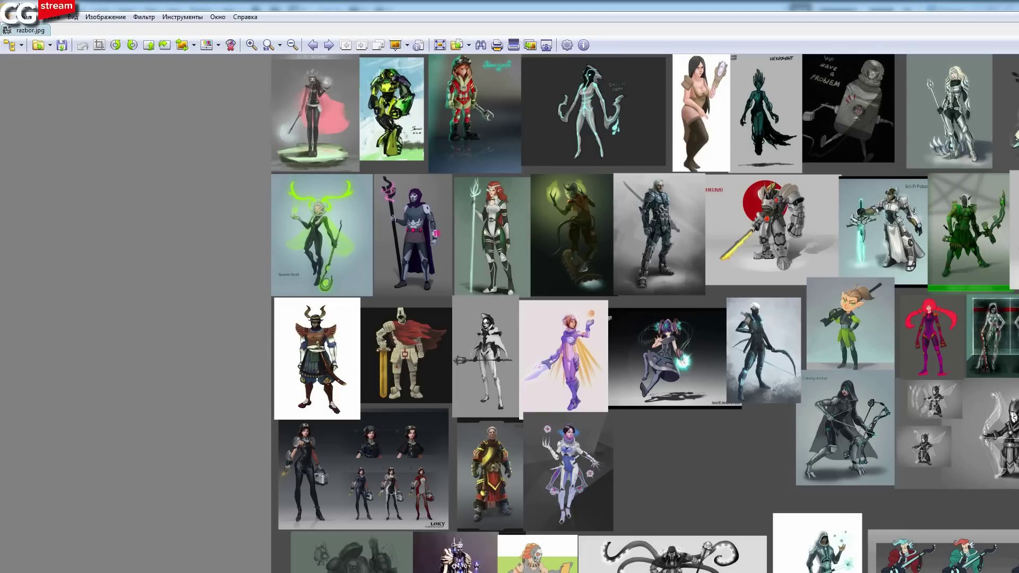
pyautogui.press('Escape')
pyautogui.hotkey('alt', 'Tab')
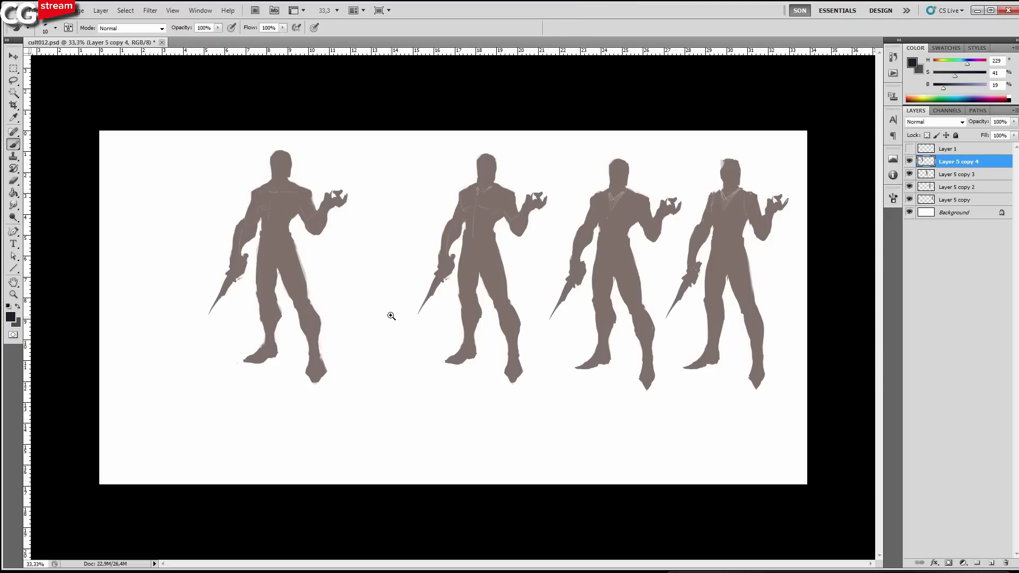
# Hide the four Layer 5 copy silhouette layers and add a new empty layer directly above the Background.
pyautogui.hotkey('ctrl', '+')
pyautogui.moveTo(399, 326); pyautogui.dragTo(578, 368)
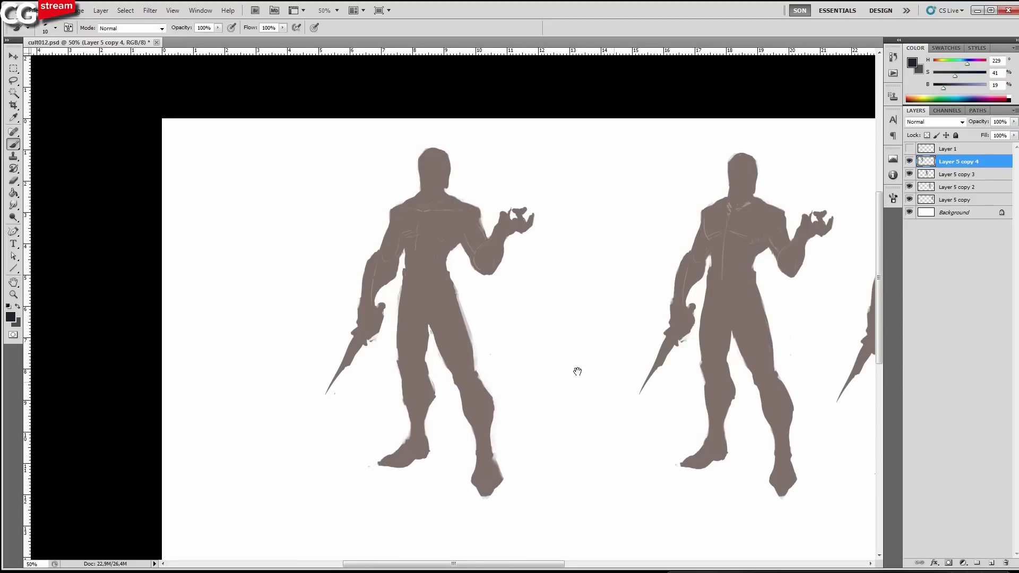
pyautogui.moveTo(503, 352); pyautogui.dragTo(551, 342)
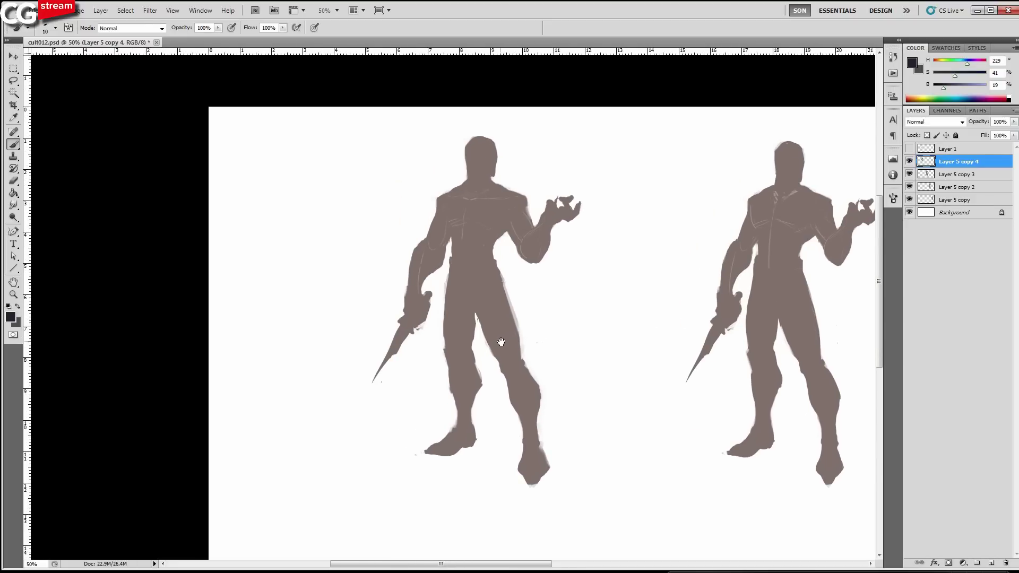
pyautogui.moveTo(509, 327); pyautogui.dragTo(514, 342)
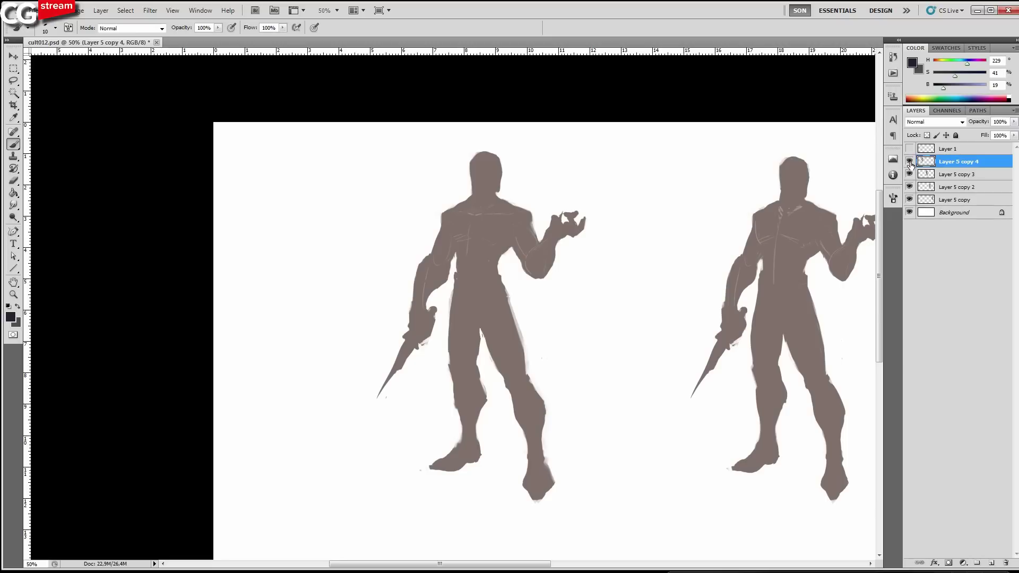
pyautogui.moveTo(909, 164); pyautogui.dragTo(910, 197)
pyautogui.click(934, 213)
pyautogui.click(992, 564)
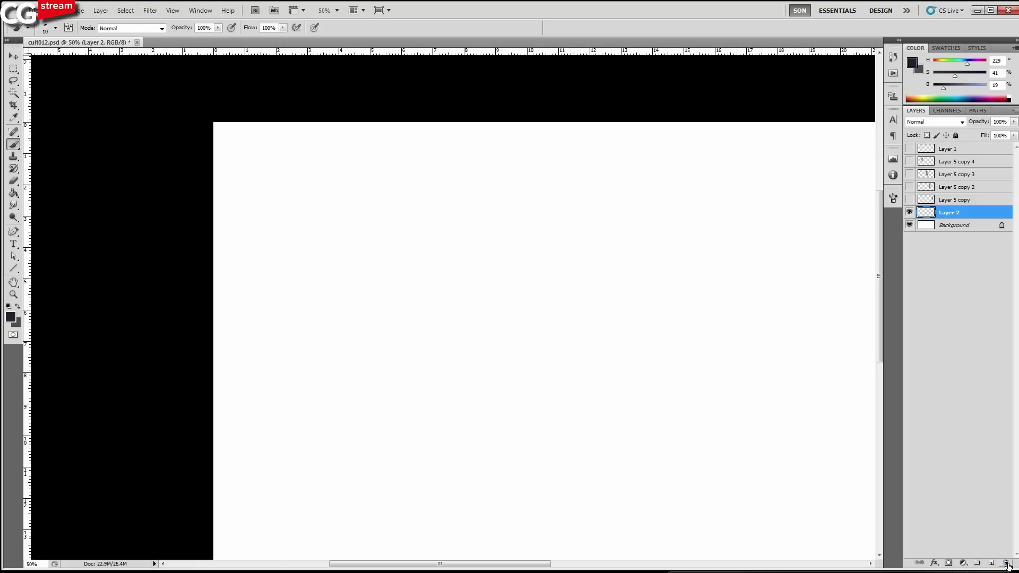
# Set the foreground colour to H 229, S 63, B 13 and reduce the brush size to 6 px.
pyautogui.moveTo(955, 76)
pyautogui.mouseDown()
pyautogui.moveTo(967, 76)
pyautogui.moveTo(940, 88)
pyautogui.mouseUp()
pyautogui.moveTo(406, 246); pyautogui.dragTo(516, 308)
pyautogui.keyDown('ctrl'); pyautogui.click(436, 269); pyautogui.keyUp('ctrl')
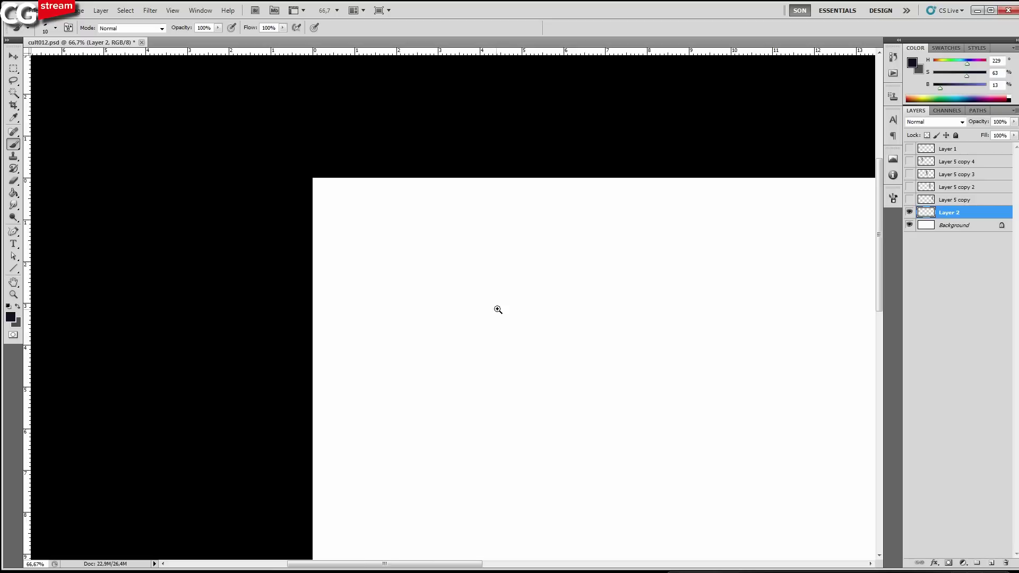
pyautogui.keyDown('ctrl'); pyautogui.click(497, 310); pyautogui.keyUp('ctrl')
pyautogui.press('[')
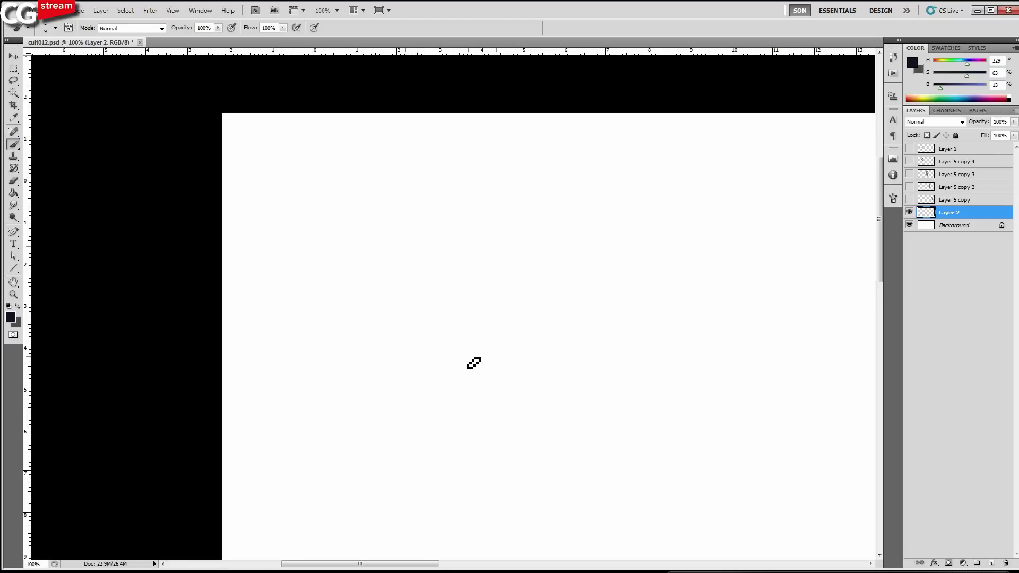
pyautogui.moveTo(488, 253); pyautogui.dragTo(634, 337)
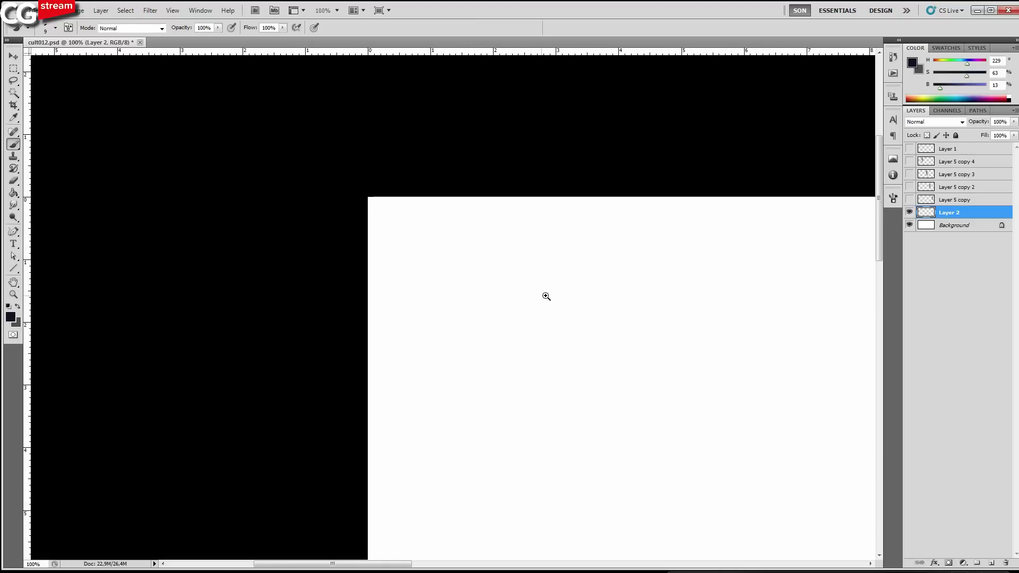
pyautogui.click(547, 297)
pyautogui.press('[')
pyautogui.press('[')
pyautogui.press('[')
pyautogui.press('[')
pyautogui.press('[')
pyautogui.press('[')
pyautogui.press('[')
pyautogui.press(']')
pyautogui.press(']')
pyautogui.press(']')
pyautogui.press(']')
pyautogui.press(']')
pyautogui.press(']')
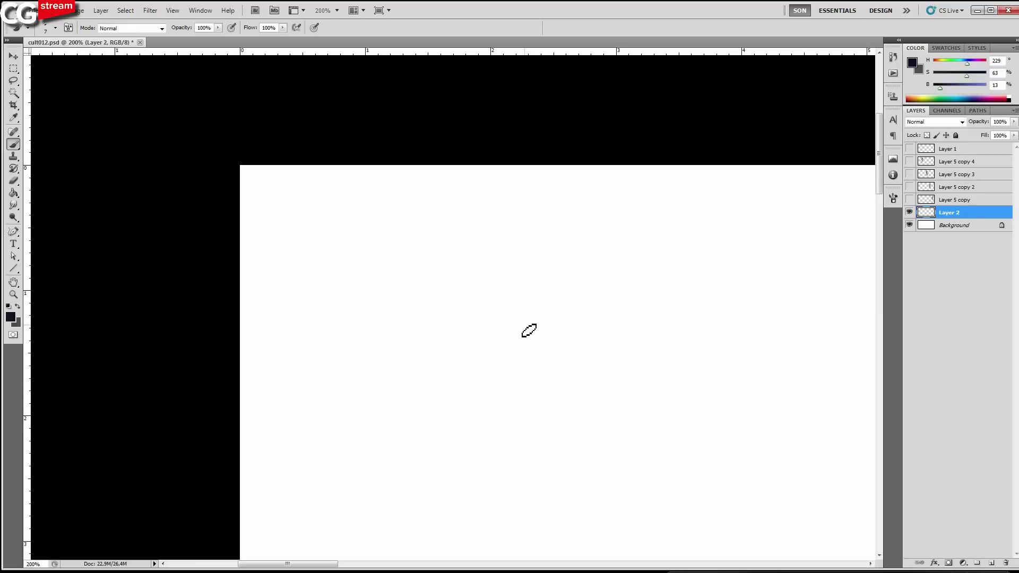
pyautogui.press('[')
# Handwrite the word "ХОББИТ" near the upper-left corner of the canvas on Layer 2.
pyautogui.moveTo(399, 221)
pyautogui.mouseDown()
pyautogui.moveTo(421, 252)
pyautogui.moveTo(399, 252)
pyautogui.mouseUp()
pyautogui.moveTo(452, 223)
pyautogui.mouseDown()
pyautogui.moveTo(450, 254)
pyautogui.moveTo(453, 223)
pyautogui.mouseUp()
pyautogui.moveTo(467, 249)
pyautogui.mouseDown()
pyautogui.moveTo(482, 212)
pyautogui.moveTo(479, 248)
pyautogui.moveTo(500, 211)
pyautogui.moveTo(518, 204)
pyautogui.mouseUp()
pyautogui.moveTo(497, 240)
pyautogui.mouseDown()
pyautogui.moveTo(534, 242)
pyautogui.moveTo(531, 230)
pyautogui.moveTo(542, 250)
pyautogui.moveTo(558, 247)
pyautogui.moveTo(563, 217)
pyautogui.moveTo(542, 221)
pyautogui.moveTo(546, 239)
pyautogui.moveTo(560, 212)
pyautogui.mouseUp()
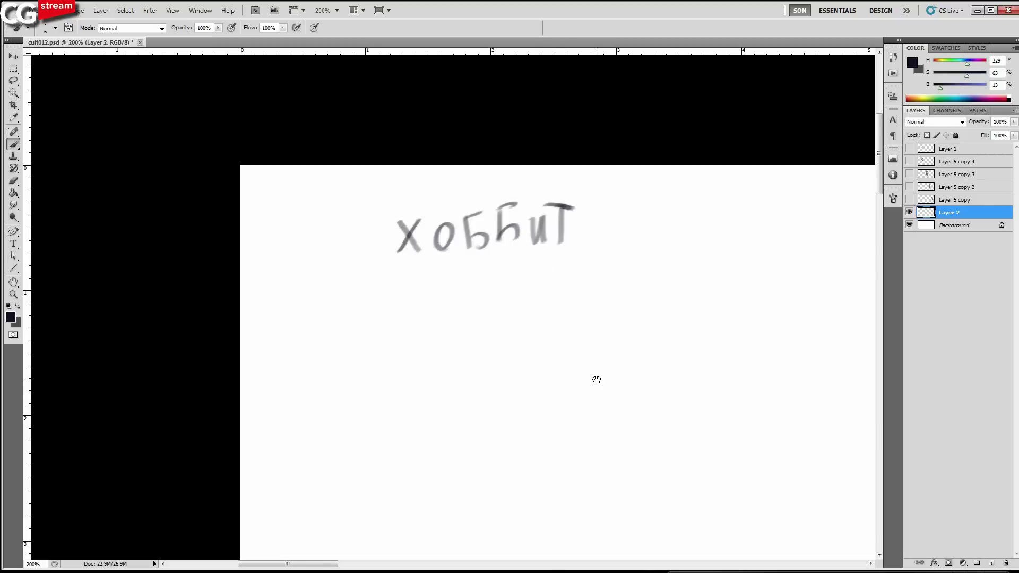
# Sketch a squat figure below the handwritten word with a round torso, a round head and two short legs.
pyautogui.moveTo(596, 377); pyautogui.dragTo(567, 358)
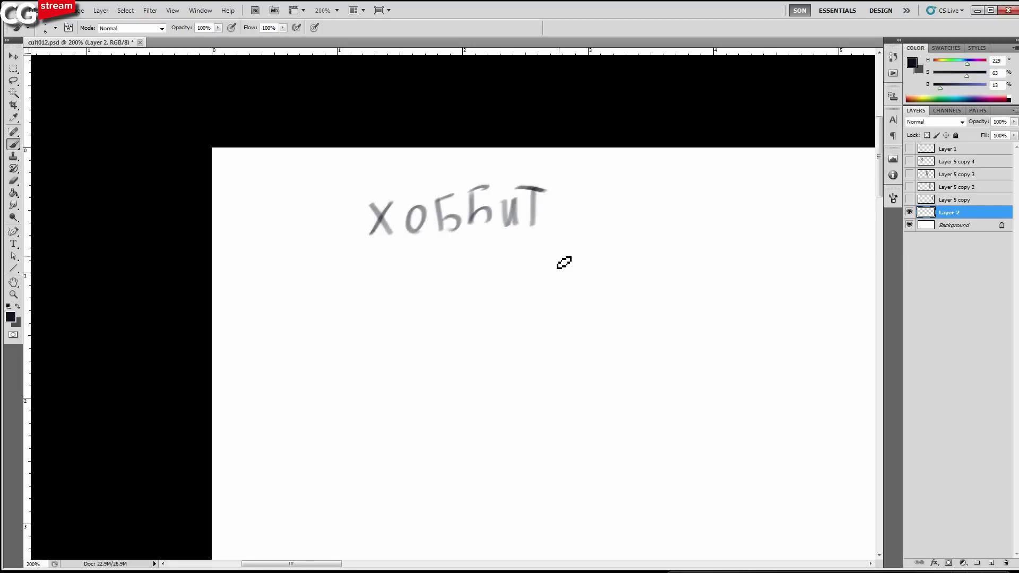
pyautogui.moveTo(519, 319); pyautogui.dragTo(514, 274)
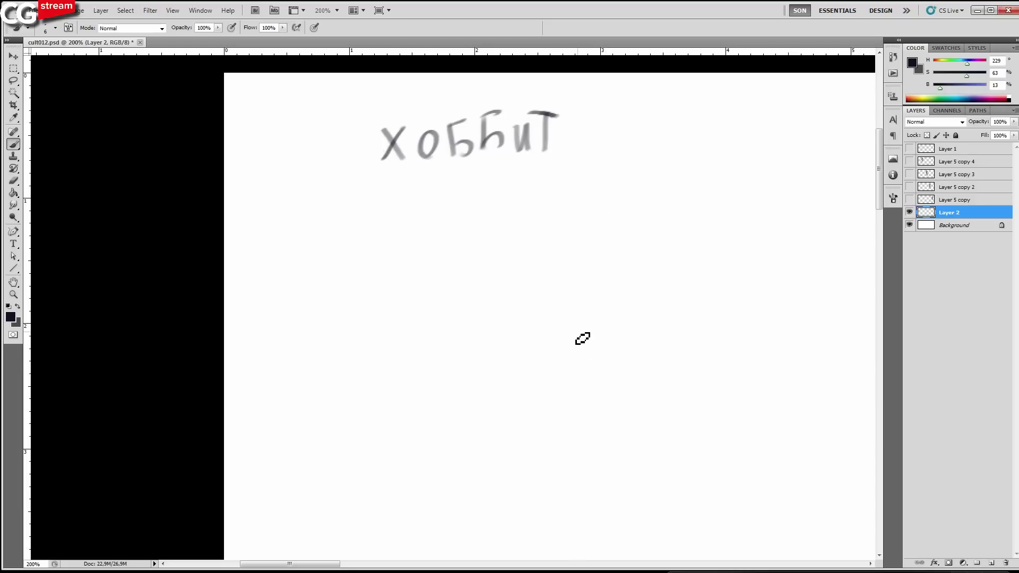
pyautogui.click(909, 213)
pyautogui.click(909, 213)
pyautogui.moveTo(547, 348)
pyautogui.mouseDown()
pyautogui.moveTo(586, 290)
pyautogui.moveTo(560, 334)
pyautogui.mouseUp()
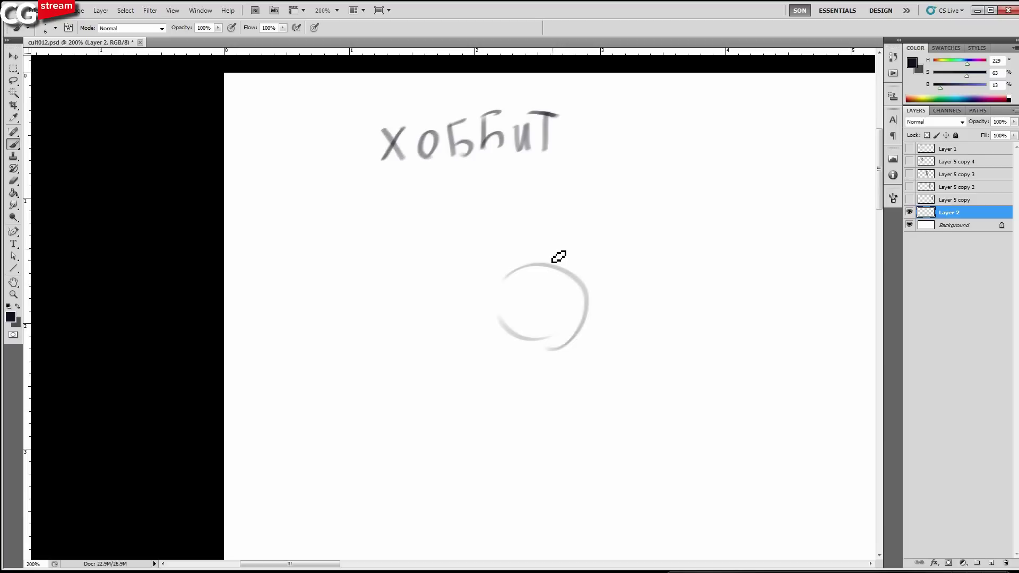
pyautogui.moveTo(548, 269)
pyautogui.mouseDown()
pyautogui.moveTo(517, 219)
pyautogui.moveTo(513, 237)
pyautogui.mouseUp()
pyautogui.moveTo(563, 406); pyautogui.dragTo(584, 342)
pyautogui.moveTo(518, 402); pyautogui.dragTo(503, 345)
pyautogui.moveTo(549, 402)
pyautogui.mouseDown()
pyautogui.moveTo(556, 369)
pyautogui.moveTo(528, 372)
pyautogui.mouseUp()
# Add feet with round toes, arms with boxy hands, and two ears to the sketched figure.
pyautogui.moveTo(553, 415)
pyautogui.mouseDown()
pyautogui.moveTo(573, 430)
pyautogui.moveTo(519, 421)
pyautogui.mouseUp()
pyautogui.moveTo(628, 338); pyautogui.dragTo(598, 291)
pyautogui.moveTo(611, 343); pyautogui.dragTo(587, 320)
pyautogui.moveTo(496, 318); pyautogui.dragTo(476, 333)
pyautogui.moveTo(492, 284); pyautogui.dragTo(473, 321)
pyautogui.moveTo(630, 344)
pyautogui.mouseDown()
pyautogui.moveTo(633, 371)
pyautogui.moveTo(606, 349)
pyautogui.mouseUp()
pyautogui.moveTo(482, 340); pyautogui.dragTo(455, 338)
pyautogui.moveTo(563, 406)
pyautogui.mouseDown()
pyautogui.moveTo(548, 419)
pyautogui.moveTo(579, 417)
pyautogui.moveTo(539, 407)
pyautogui.mouseUp()
pyautogui.moveTo(536, 405)
pyautogui.mouseDown()
pyautogui.moveTo(515, 416)
pyautogui.moveTo(526, 403)
pyautogui.mouseUp()
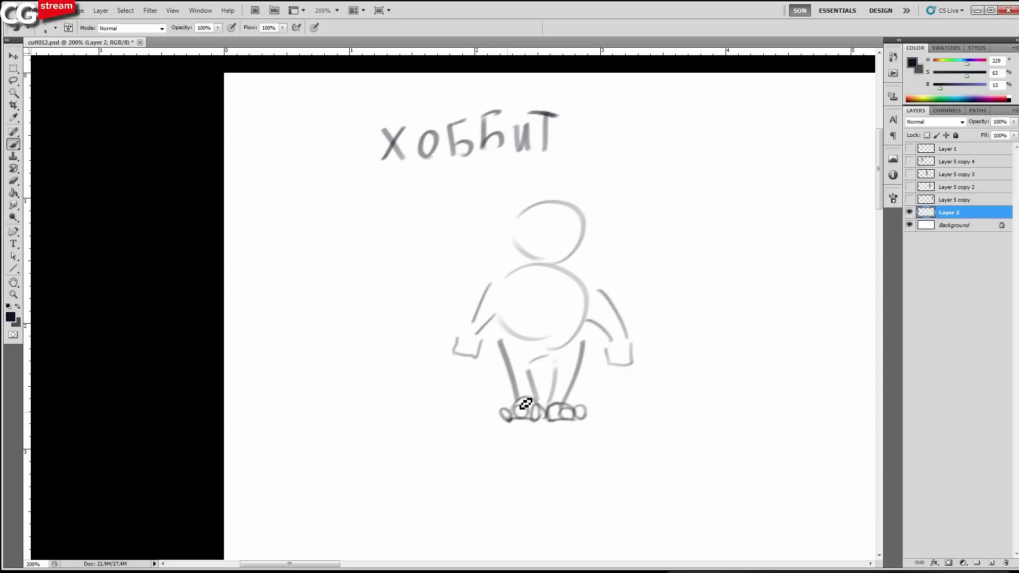
pyautogui.moveTo(597, 253); pyautogui.dragTo(588, 250)
pyautogui.moveTo(515, 232); pyautogui.dragTo(524, 253)
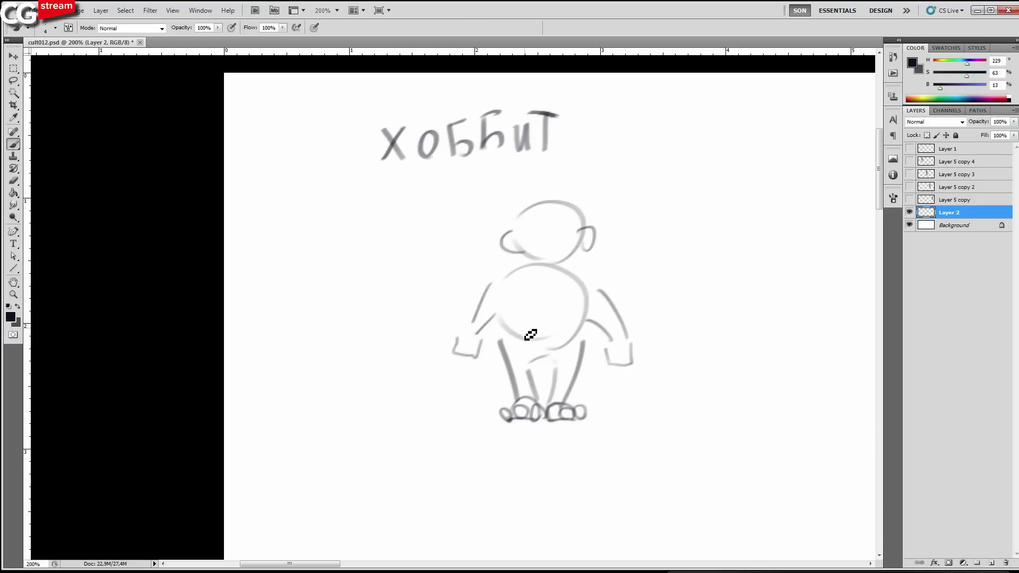
# Select the handwritten word "ХОББИТ" on Layer 2 with a freehand Lasso outline.
pyautogui.moveTo(663, 310); pyautogui.dragTo(536, 322)
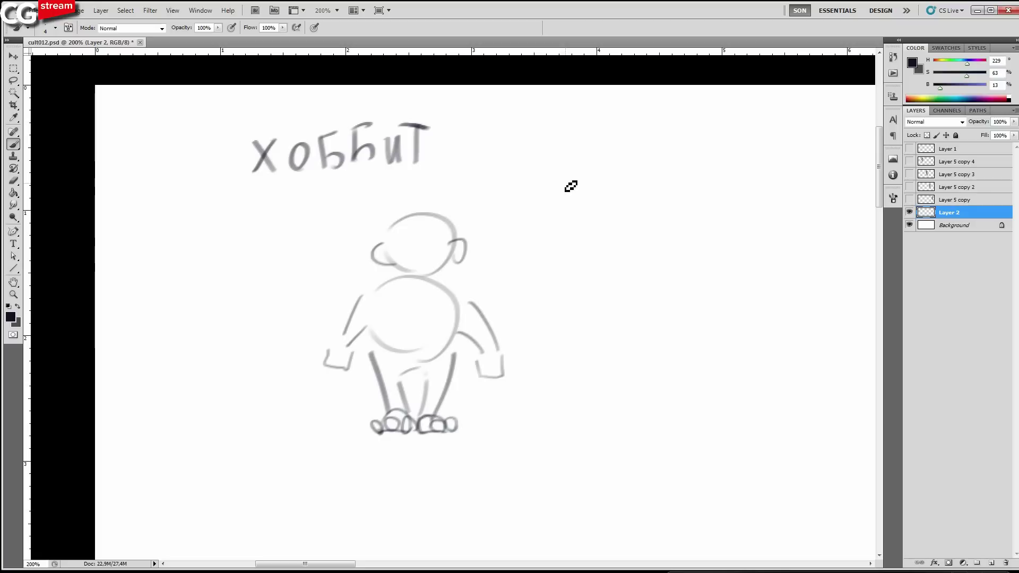
pyautogui.moveTo(655, 219)
pyautogui.mouseDown()
pyautogui.moveTo(653, 209)
pyautogui.moveTo(628, 230)
pyautogui.mouseUp()
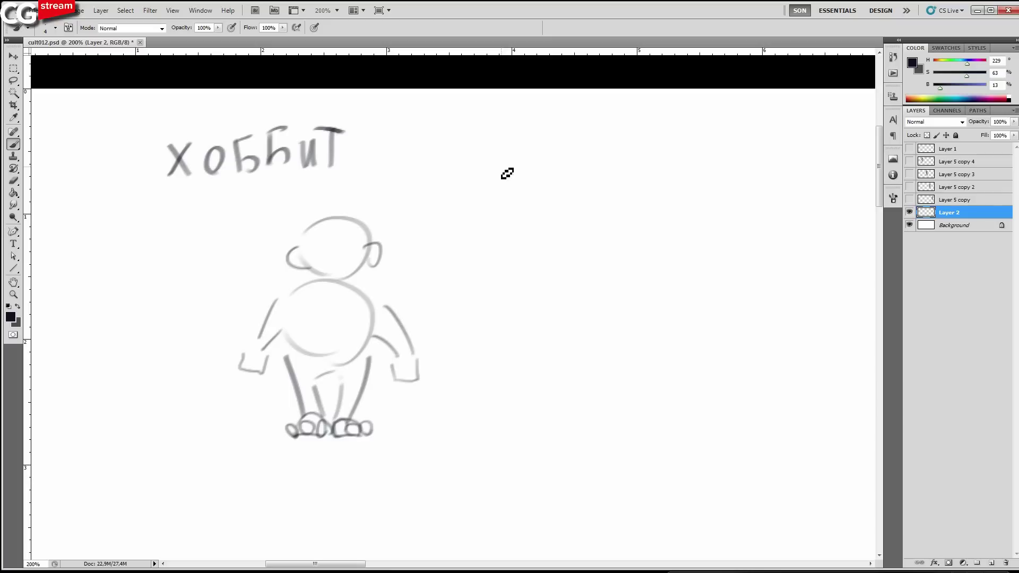
pyautogui.click(909, 212)
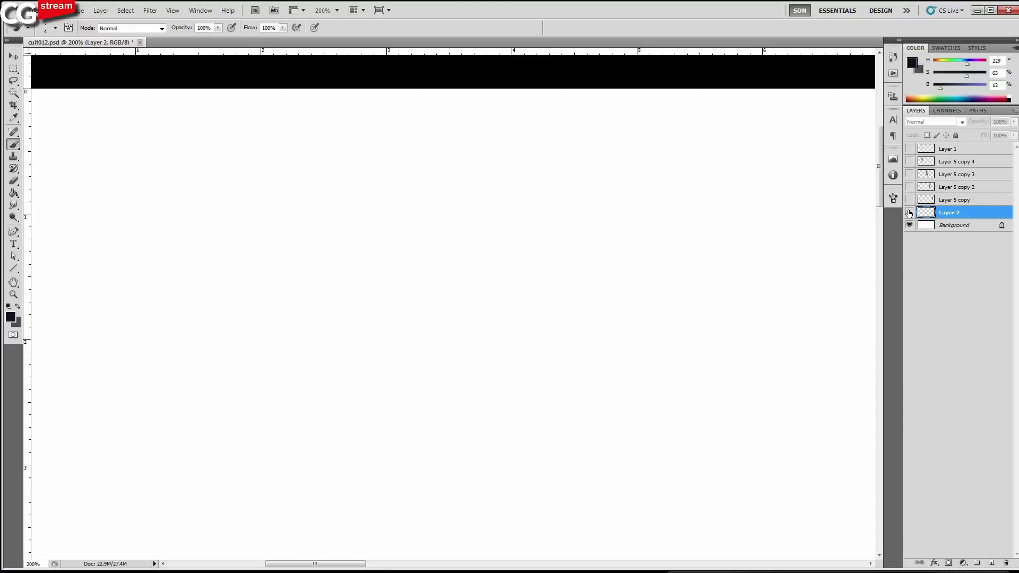
pyautogui.press('l')
pyautogui.moveTo(375, 187)
pyautogui.mouseDown()
pyautogui.moveTo(367, 192)
pyautogui.moveTo(376, 154)
pyautogui.moveTo(379, 178)
pyautogui.mouseUp()
pyautogui.hotkey('ctrl', 'j')
pyautogui.moveTo(304, 166)
pyautogui.mouseDown()
pyautogui.moveTo(552, 169)
pyautogui.moveTo(550, 151)
pyautogui.mouseUp()
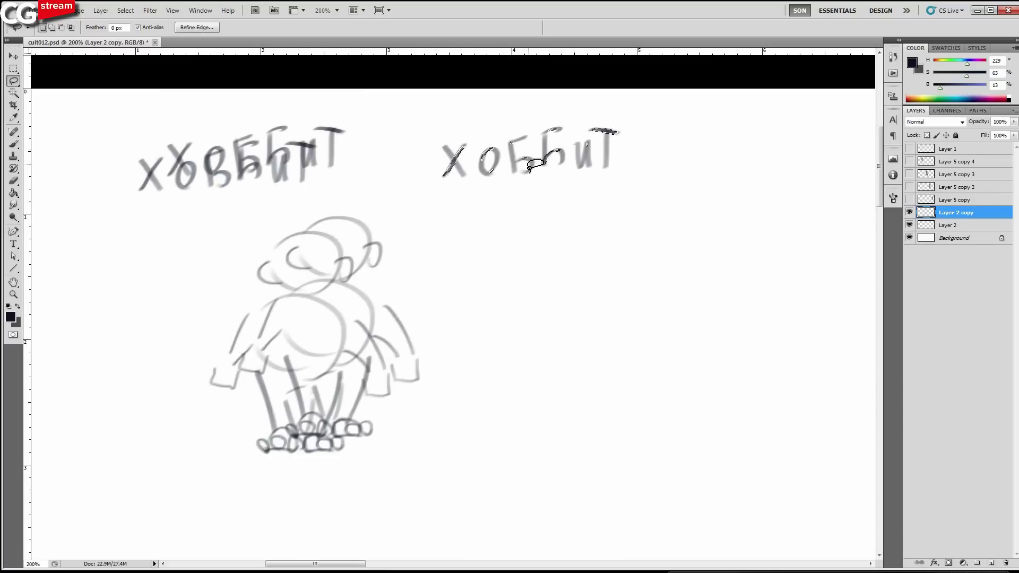
pyautogui.hotkey('ctrl', 'alt', 'z')
pyautogui.hotkey('ctrl', 'alt', 'z')
pyautogui.hotkey('ctrl', 'alt', 'z')
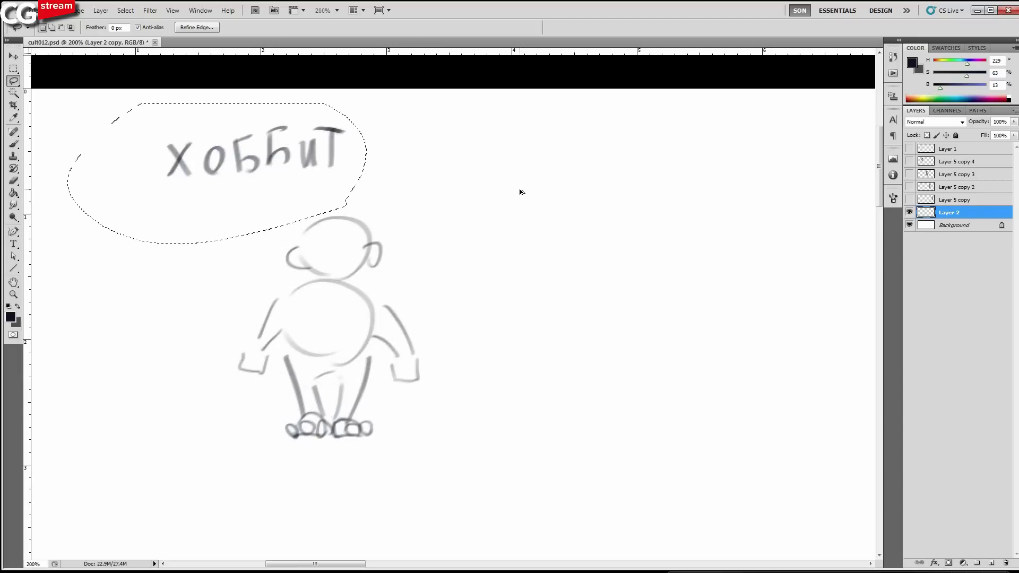
# Copy the selected word to the right of the original, deselect it, and draw a bold question mark after the copy.
pyautogui.moveTo(251, 163); pyautogui.dragTo(525, 164)
pyautogui.hotkey('ctrl', 'd')
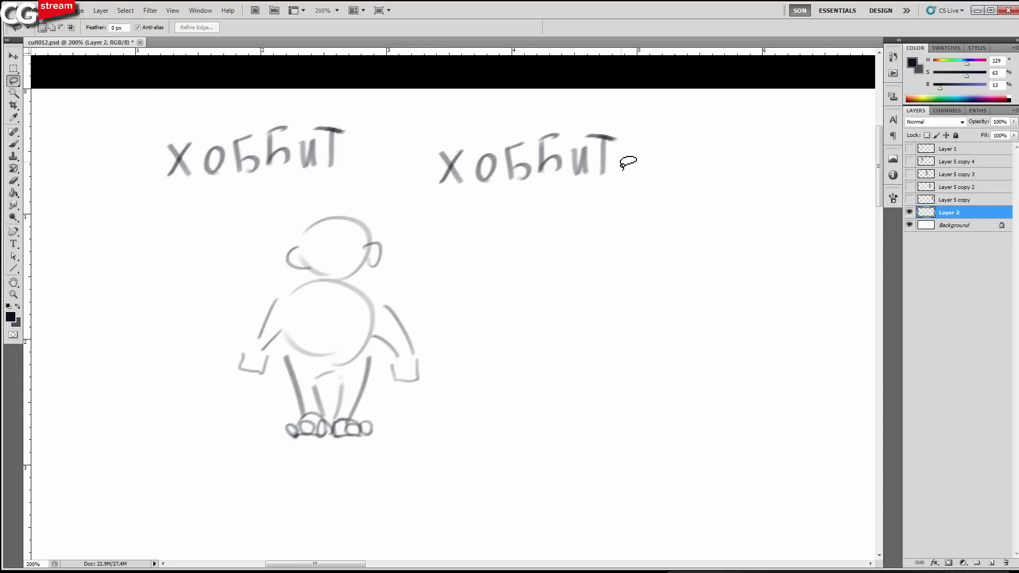
pyautogui.press('b')
pyautogui.moveTo(632, 116)
pyautogui.mouseDown()
pyautogui.moveTo(643, 113)
pyautogui.moveTo(643, 155)
pyautogui.mouseUp()
pyautogui.click(640, 171)
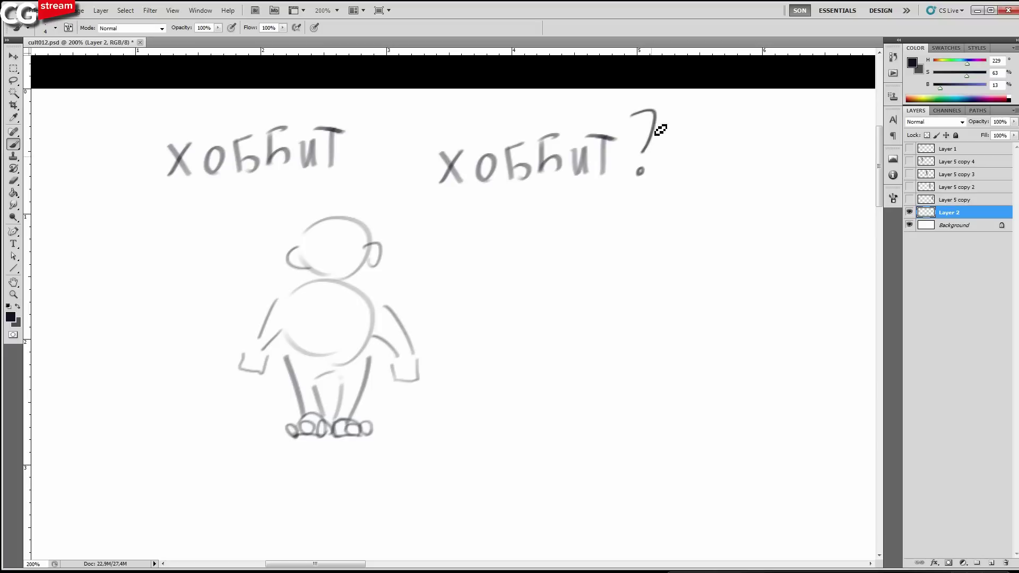
pyautogui.moveTo(630, 112)
pyautogui.mouseDown()
pyautogui.moveTo(656, 128)
pyautogui.moveTo(650, 118)
pyautogui.moveTo(646, 151)
pyautogui.mouseUp()
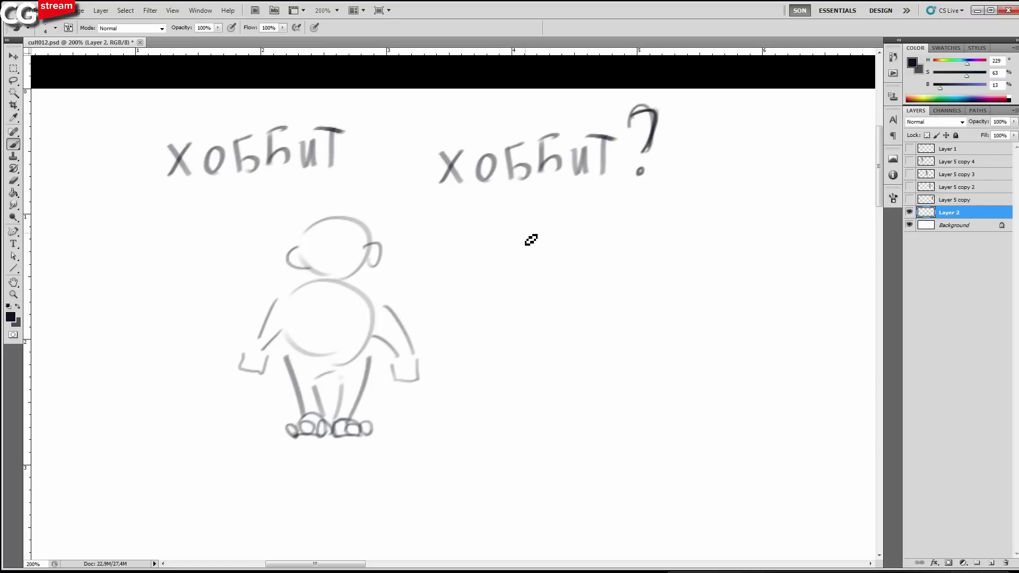
# Draw three small rectangles in a row beneath the questioned word with a 3 px brush.
pyautogui.press('[')
pyautogui.moveTo(508, 243)
pyautogui.mouseDown()
pyautogui.moveTo(451, 247)
pyautogui.moveTo(449, 198)
pyautogui.moveTo(511, 198)
pyautogui.moveTo(510, 248)
pyautogui.moveTo(528, 227)
pyautogui.moveTo(596, 212)
pyautogui.moveTo(594, 239)
pyautogui.moveTo(528, 260)
pyautogui.mouseUp()
pyautogui.moveTo(608, 234)
pyautogui.mouseDown()
pyautogui.moveTo(609, 194)
pyautogui.moveTo(674, 238)
pyautogui.moveTo(608, 235)
pyautogui.mouseUp()
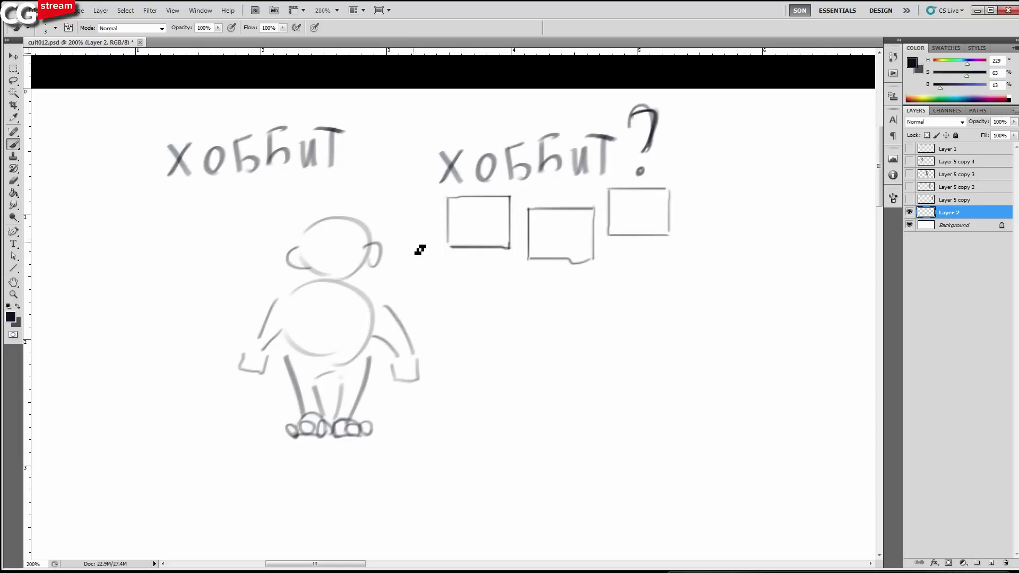
# Draw a large rectangular frame around the questioned word and its three boxes, closing the frame's lower corners.
pyautogui.moveTo(691, 244)
pyautogui.mouseDown()
pyautogui.moveTo(684, 99)
pyautogui.moveTo(698, 260)
pyautogui.moveTo(449, 290)
pyautogui.moveTo(436, 278)
pyautogui.moveTo(432, 128)
pyautogui.mouseUp()
pyautogui.moveTo(428, 123)
pyautogui.mouseDown()
pyautogui.moveTo(641, 105)
pyautogui.moveTo(710, 130)
pyautogui.mouseUp()
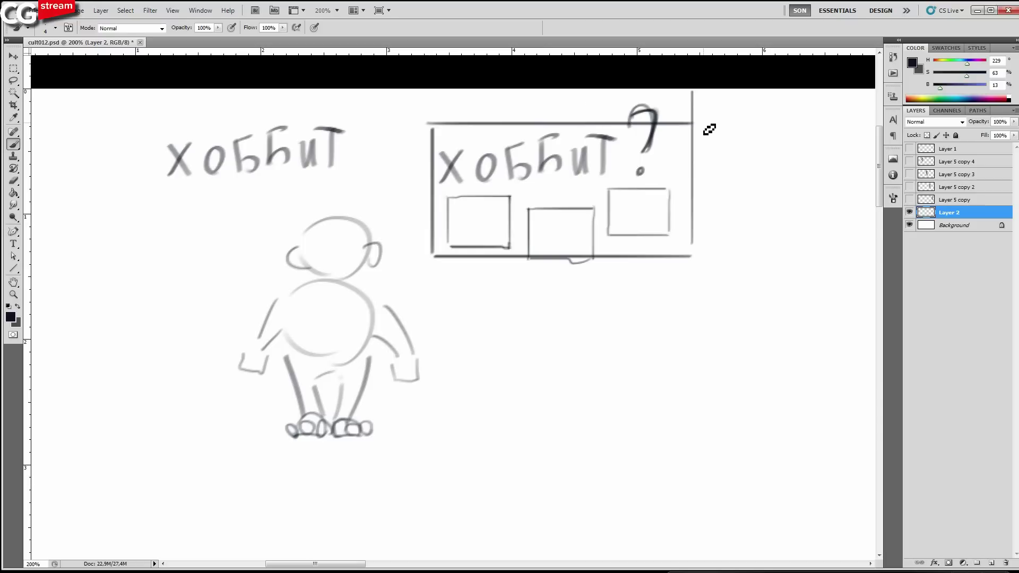
pyautogui.hotkey('ctrl', 't')
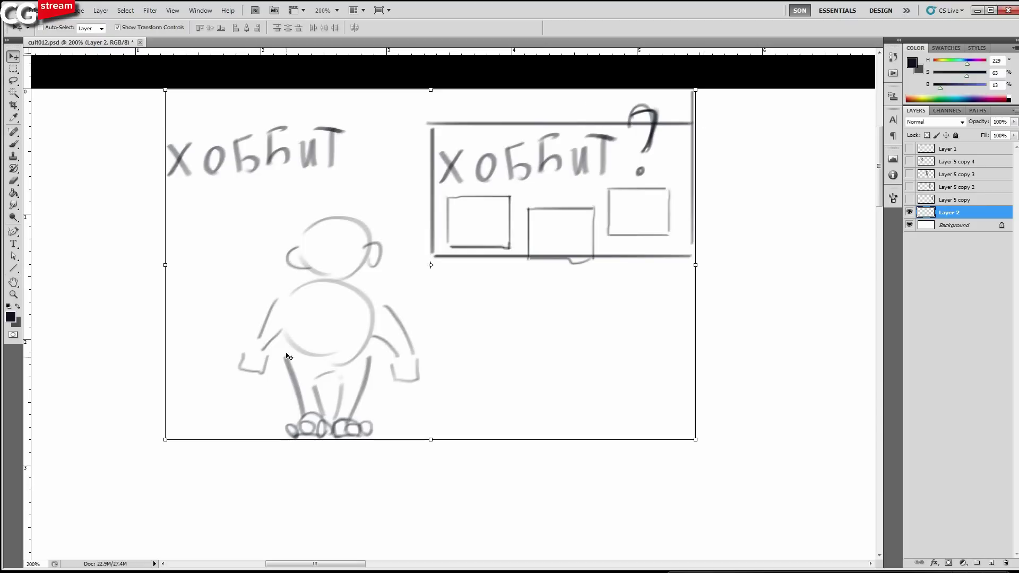
pyautogui.press('Escape')
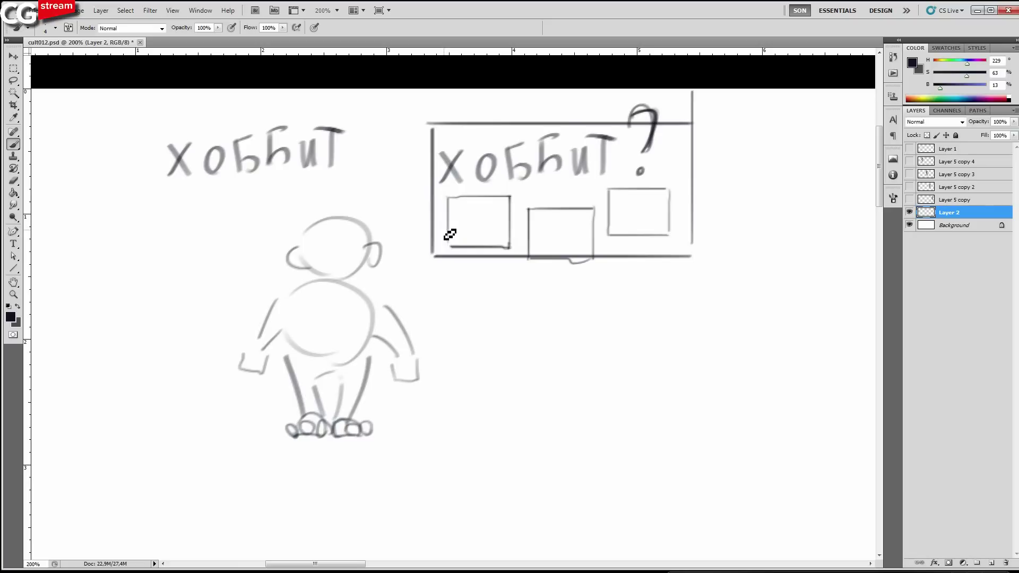
pyautogui.moveTo(434, 257); pyautogui.dragTo(432, 252)
pyautogui.moveTo(690, 257); pyautogui.dragTo(692, 244)
# Draw a second rectangular frame below the first one and handwrite "Профе...." inside it.
pyautogui.moveTo(447, 353)
pyautogui.mouseDown()
pyautogui.moveTo(447, 289)
pyautogui.moveTo(662, 282)
pyautogui.moveTo(636, 384)
pyautogui.moveTo(448, 378)
pyautogui.moveTo(448, 340)
pyautogui.moveTo(475, 319)
pyautogui.moveTo(492, 338)
pyautogui.moveTo(551, 319)
pyautogui.moveTo(542, 327)
pyautogui.moveTo(680, 326)
pyautogui.mouseUp()
pyautogui.moveTo(582, 380); pyautogui.dragTo(582, 385)
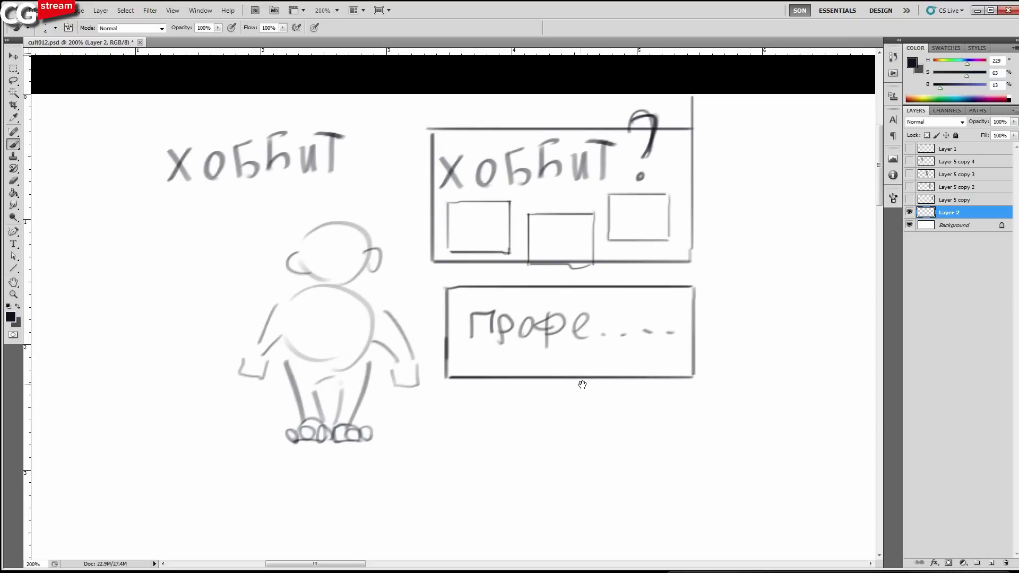
# Move the hobbit figure, including its feet, farther away from the frames, and clear the selection.
pyautogui.scroll(-3, 487, 416)
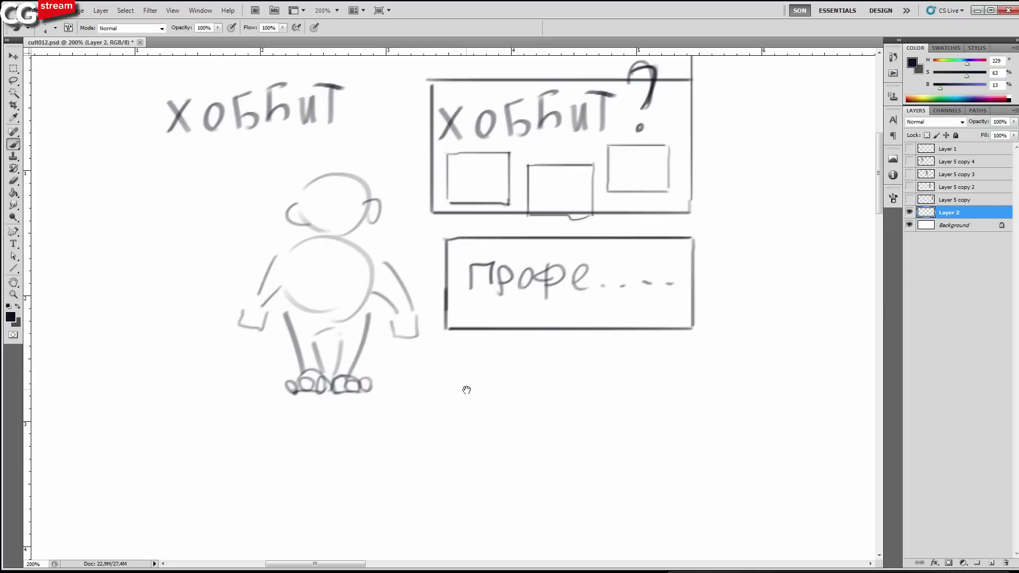
pyautogui.moveTo(507, 337); pyautogui.dragTo(495, 356)
pyautogui.press('l')
pyautogui.moveTo(412, 375)
pyautogui.mouseDown()
pyautogui.moveTo(412, 292)
pyautogui.moveTo(384, 220)
pyautogui.moveTo(388, 425)
pyautogui.mouseUp()
pyautogui.moveTo(355, 377)
pyautogui.mouseDown()
pyautogui.moveTo(289, 407)
pyautogui.moveTo(278, 386)
pyautogui.mouseUp()
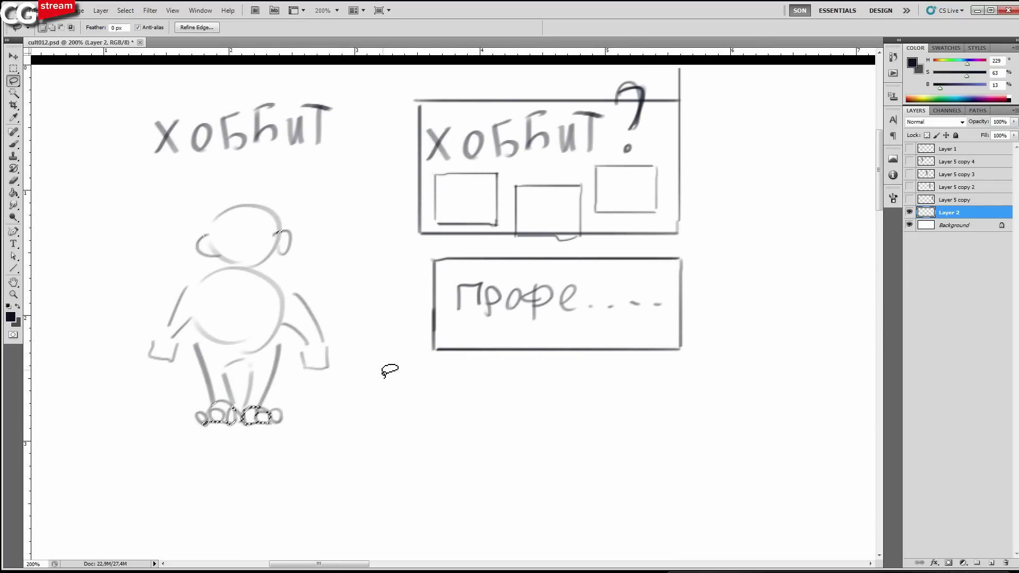
pyautogui.hotkey('ctrl', 'd')
# Draw a third rectangular frame below the "Профе...." frame and handwrite "стилизация" inside it.
pyautogui.press('b')
pyautogui.moveTo(433, 366); pyautogui.dragTo(433, 454)
pyautogui.moveTo(433, 367)
pyautogui.mouseDown()
pyautogui.moveTo(541, 367)
pyautogui.moveTo(553, 476)
pyautogui.moveTo(433, 464)
pyautogui.mouseUp()
pyautogui.moveTo(464, 405)
pyautogui.mouseDown()
pyautogui.moveTo(461, 428)
pyautogui.moveTo(480, 428)
pyautogui.moveTo(492, 400)
pyautogui.mouseUp()
pyautogui.moveTo(500, 404)
pyautogui.mouseDown()
pyautogui.moveTo(504, 428)
pyautogui.moveTo(539, 430)
pyautogui.moveTo(551, 406)
pyautogui.moveTo(560, 428)
pyautogui.mouseUp()
pyautogui.moveTo(567, 408); pyautogui.dragTo(570, 430)
pyautogui.moveTo(586, 422)
pyautogui.mouseDown()
pyautogui.moveTo(602, 408)
pyautogui.moveTo(612, 424)
pyautogui.moveTo(648, 429)
pyautogui.mouseUp()
pyautogui.moveTo(660, 415); pyautogui.dragTo(661, 431)
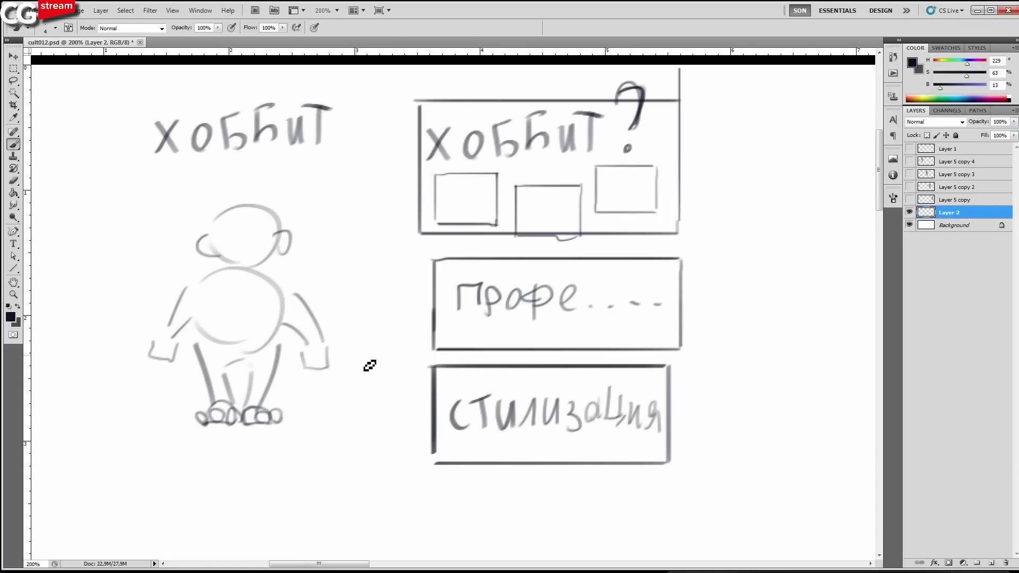
# Sketch a smoking pipe at the hobbit's mouth and a beret with a round pompom on its head.
pyautogui.moveTo(546, 346); pyautogui.dragTo(557, 323)
pyautogui.moveTo(275, 280); pyautogui.dragTo(564, 339)
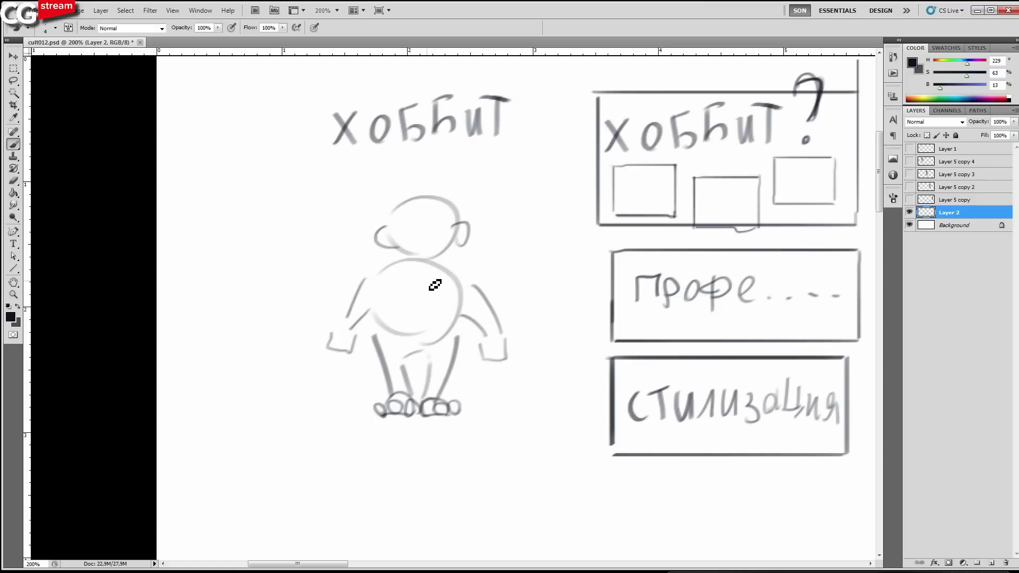
pyautogui.moveTo(417, 244)
pyautogui.mouseDown()
pyautogui.moveTo(413, 293)
pyautogui.moveTo(416, 253)
pyautogui.mouseUp()
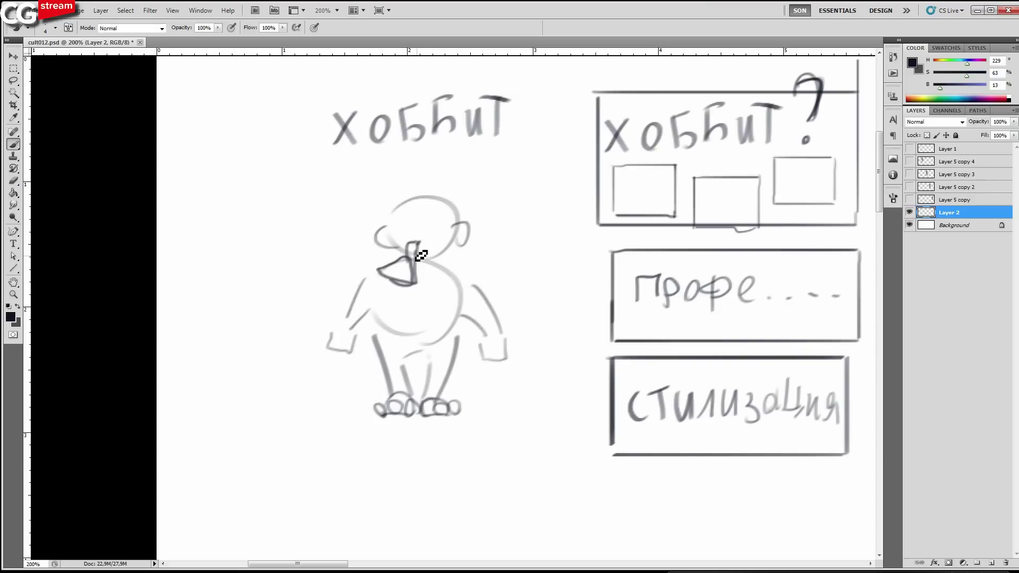
pyautogui.moveTo(460, 218)
pyautogui.mouseDown()
pyautogui.moveTo(379, 200)
pyautogui.moveTo(475, 211)
pyautogui.mouseUp()
pyautogui.moveTo(478, 210); pyautogui.dragTo(372, 178)
pyautogui.moveTo(439, 178); pyautogui.dragTo(451, 164)
pyautogui.moveTo(481, 202); pyautogui.dragTo(440, 180)
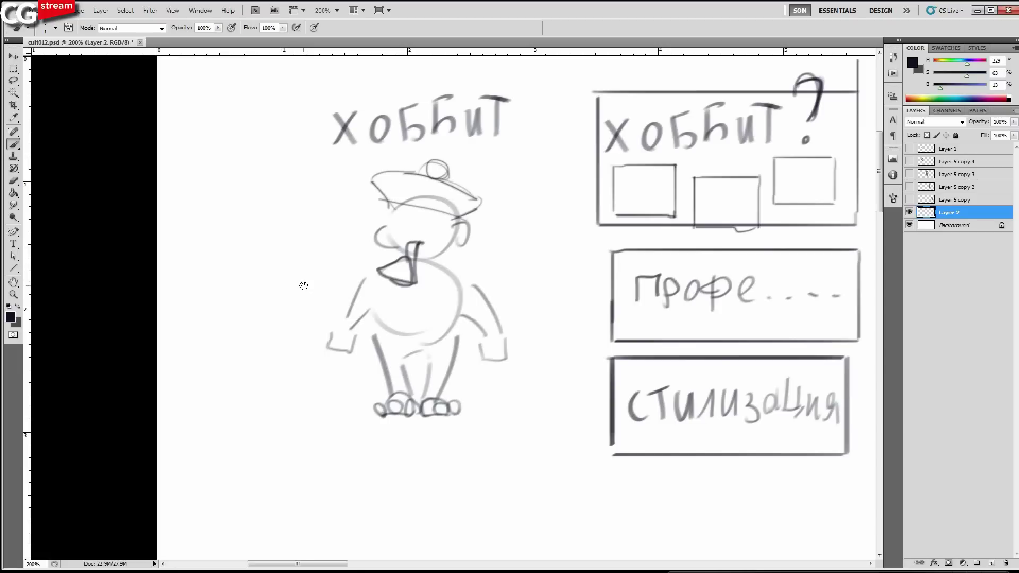
# Draw a square frame to the left of the hobbit and sketch a separate pipe and beret inside it.
pyautogui.moveTo(304, 286); pyautogui.dragTo(303, 286)
pyautogui.press('p')
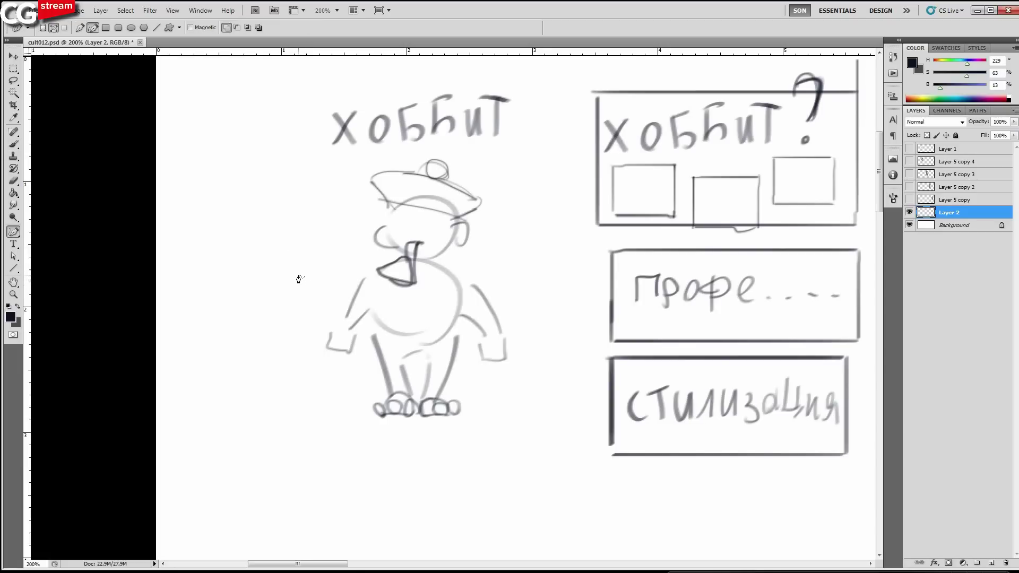
pyautogui.press('b')
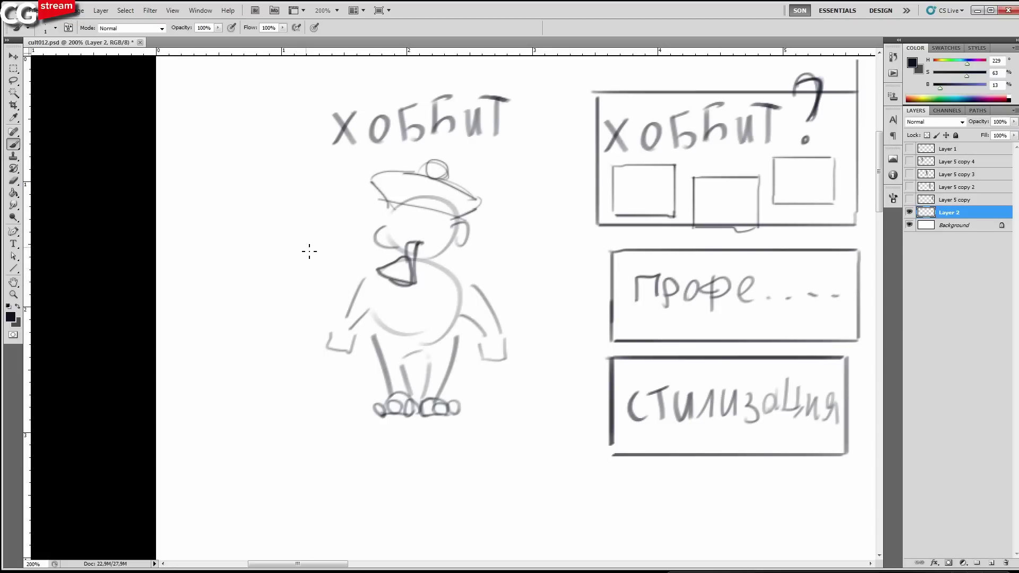
pyautogui.moveTo(312, 272)
pyautogui.mouseDown()
pyautogui.moveTo(312, 210)
pyautogui.moveTo(199, 168)
pyautogui.moveTo(210, 272)
pyautogui.moveTo(189, 168)
pyautogui.mouseUp()
pyautogui.moveTo(205, 247)
pyautogui.mouseDown()
pyautogui.moveTo(218, 266)
pyautogui.moveTo(239, 252)
pyautogui.moveTo(222, 232)
pyautogui.mouseUp()
pyautogui.moveTo(230, 236); pyautogui.dragTo(233, 253)
pyautogui.moveTo(234, 253); pyautogui.dragTo(249, 229)
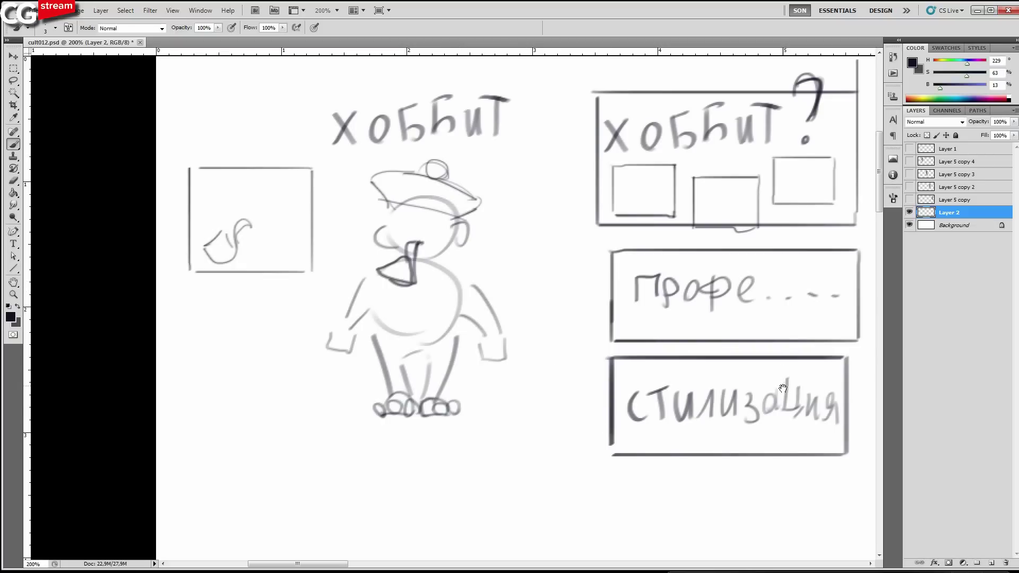
pyautogui.moveTo(301, 211)
pyautogui.mouseDown()
pyautogui.moveTo(215, 195)
pyautogui.moveTo(295, 189)
pyautogui.mouseUp()
pyautogui.moveTo(295, 186)
pyautogui.mouseDown()
pyautogui.moveTo(242, 181)
pyautogui.moveTo(217, 198)
pyautogui.moveTo(241, 176)
pyautogui.mouseUp()
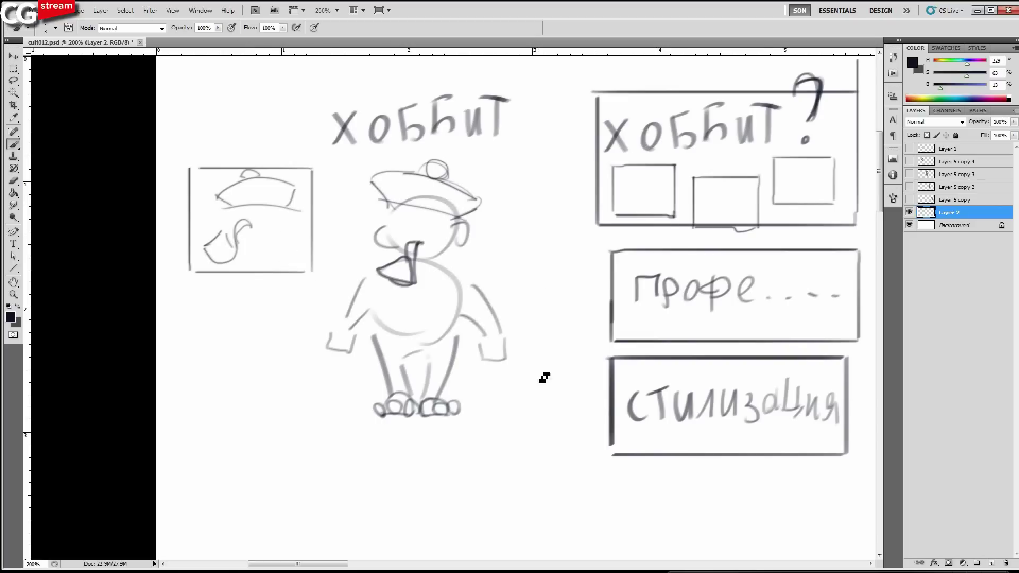
# Draw a fourth rectangular frame below the "стилизация" frame with a 6 px brush.
pyautogui.moveTo(545, 377); pyautogui.dragTo(545, 361)
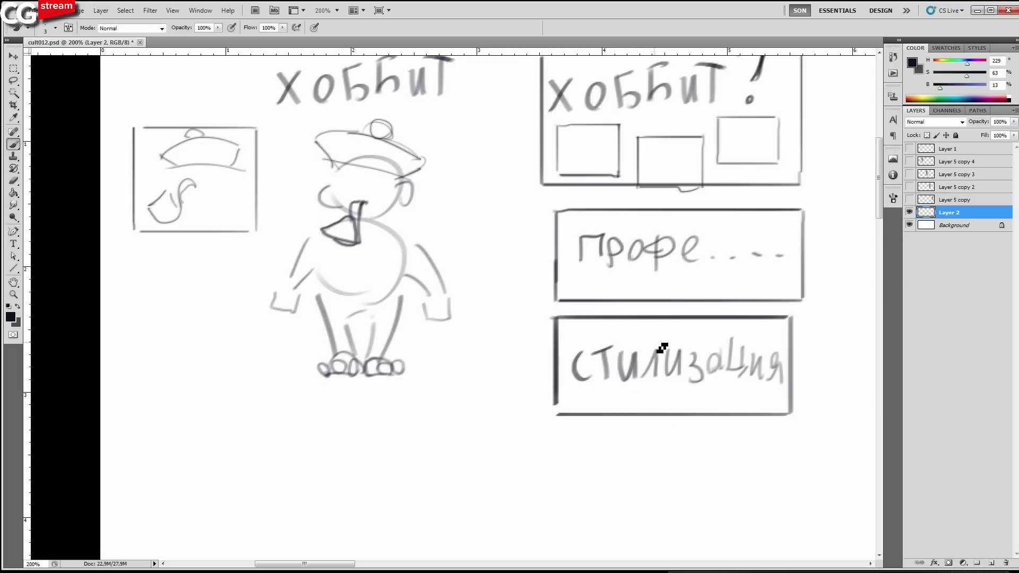
pyautogui.press(']')
pyautogui.press(']')
pyautogui.press(']')
pyautogui.moveTo(558, 508)
pyautogui.mouseDown()
pyautogui.moveTo(555, 441)
pyautogui.moveTo(766, 428)
pyautogui.mouseUp()
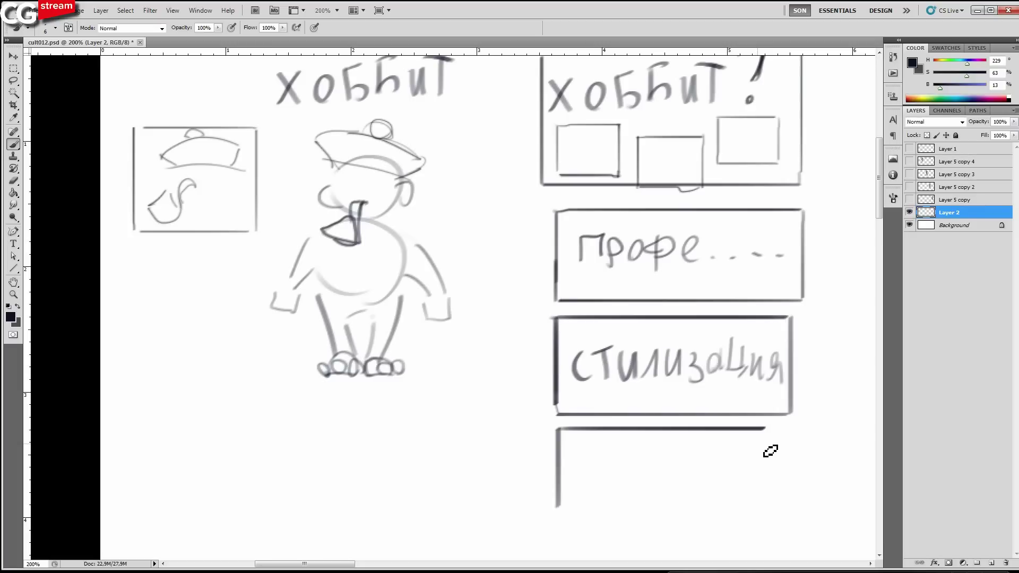
pyautogui.moveTo(767, 428); pyautogui.dragTo(555, 497)
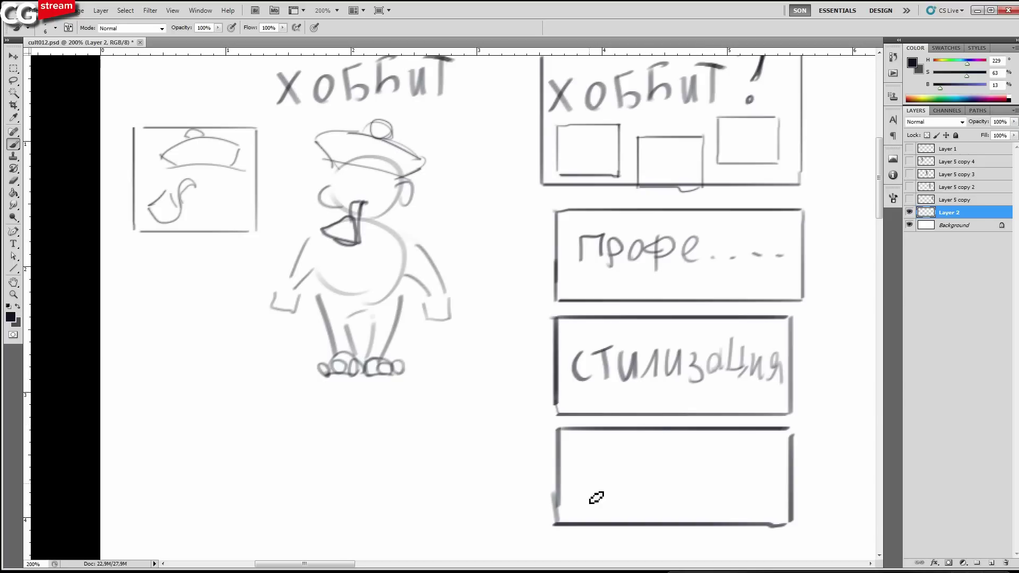
# Handwrite "Тех исп." inside the fourth frame with a 5 px brush.
pyautogui.press('[')
pyautogui.moveTo(584, 442); pyautogui.dragTo(585, 479)
pyautogui.moveTo(569, 441)
pyautogui.mouseDown()
pyautogui.moveTo(623, 474)
pyautogui.moveTo(643, 455)
pyautogui.moveTo(678, 505)
pyautogui.moveTo(693, 477)
pyautogui.moveTo(691, 503)
pyautogui.mouseUp()
pyautogui.moveTo(715, 471)
pyautogui.mouseDown()
pyautogui.moveTo(715, 500)
pyautogui.moveTo(752, 499)
pyautogui.mouseUp()
pyautogui.click(756, 500)
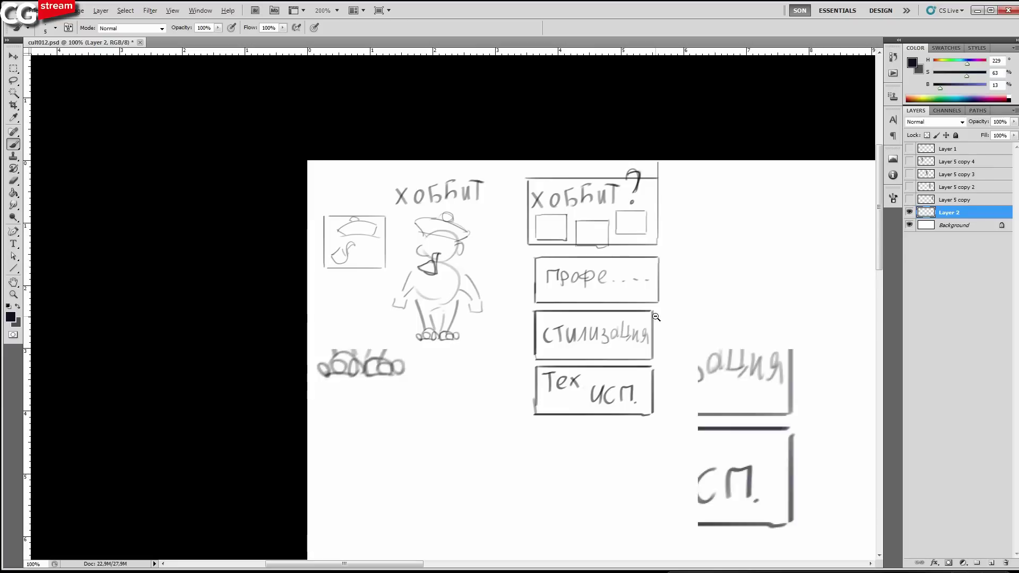
# Draw arrows toward the hobbit from each of the four stacked frames and from the pipe-and-beret frame.
pyautogui.keyDown('alt'); pyautogui.click(526, 311); pyautogui.keyUp('alt')
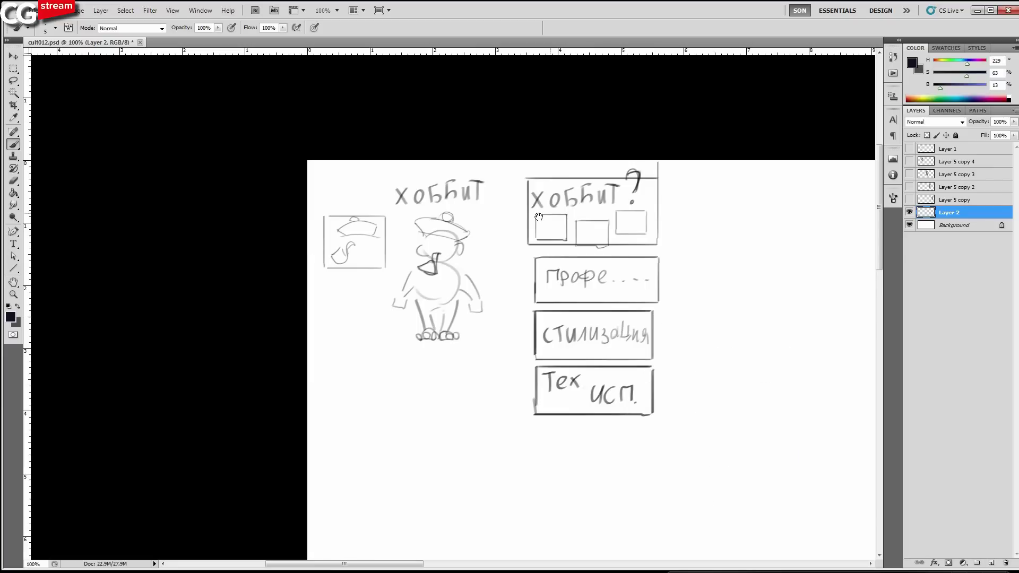
pyautogui.moveTo(491, 305); pyautogui.dragTo(675, 442)
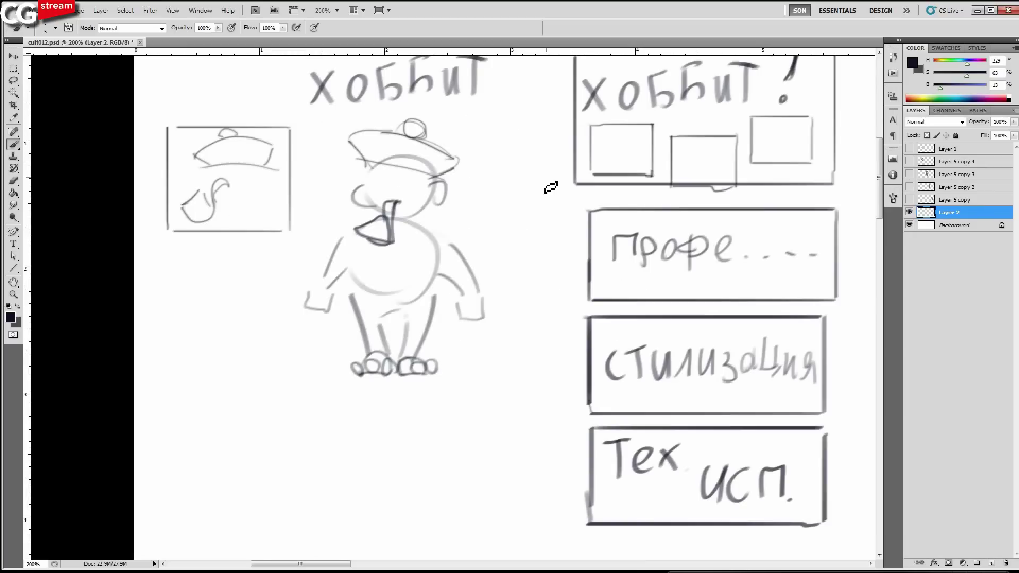
pyautogui.moveTo(547, 175); pyautogui.dragTo(498, 211)
pyautogui.moveTo(511, 190); pyautogui.dragTo(523, 210)
pyautogui.moveTo(568, 258)
pyautogui.mouseDown()
pyautogui.moveTo(508, 257)
pyautogui.moveTo(531, 274)
pyautogui.mouseUp()
pyautogui.moveTo(576, 360); pyautogui.dragTo(511, 321)
pyautogui.moveTo(543, 329)
pyautogui.mouseDown()
pyautogui.moveTo(516, 327)
pyautogui.moveTo(547, 340)
pyautogui.mouseUp()
pyautogui.moveTo(579, 465)
pyautogui.mouseDown()
pyautogui.moveTo(502, 379)
pyautogui.moveTo(513, 408)
pyautogui.mouseUp()
pyautogui.moveTo(306, 203); pyautogui.dragTo(338, 221)
pyautogui.moveTo(521, 211)
pyautogui.mouseDown()
pyautogui.moveTo(497, 214)
pyautogui.moveTo(512, 211)
pyautogui.mouseUp()
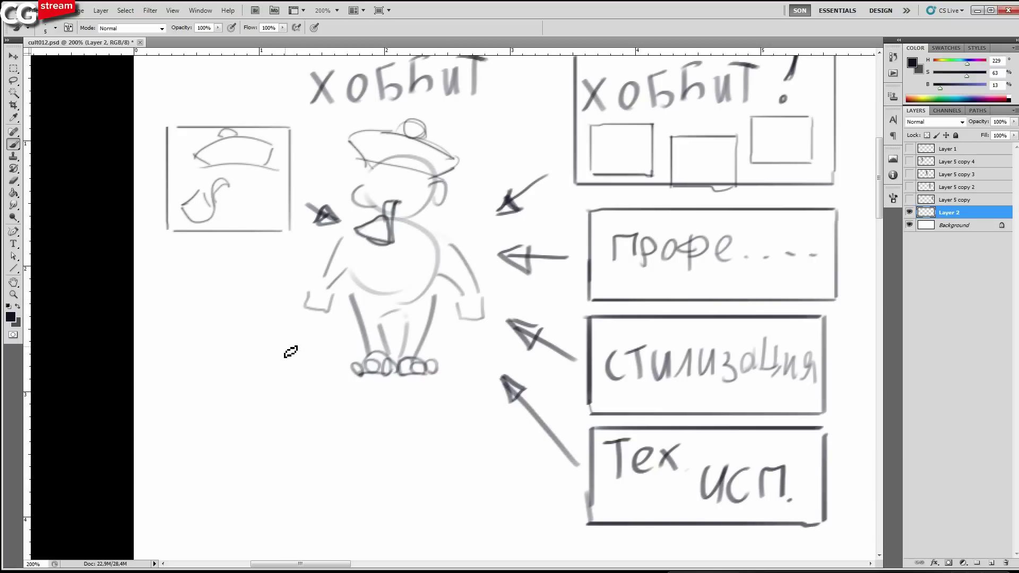
# Draw a second square frame below the pipe-and-beret one and sketch draped cloth folds inside it.
pyautogui.moveTo(290, 363); pyautogui.dragTo(289, 313)
pyautogui.moveTo(287, 324); pyautogui.dragTo(290, 269)
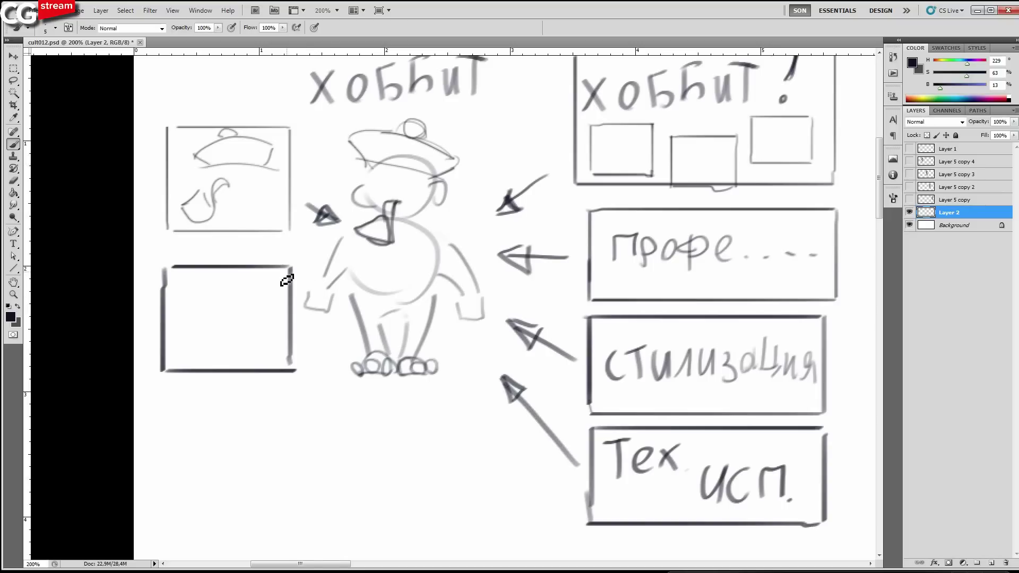
pyautogui.moveTo(218, 290); pyautogui.dragTo(282, 347)
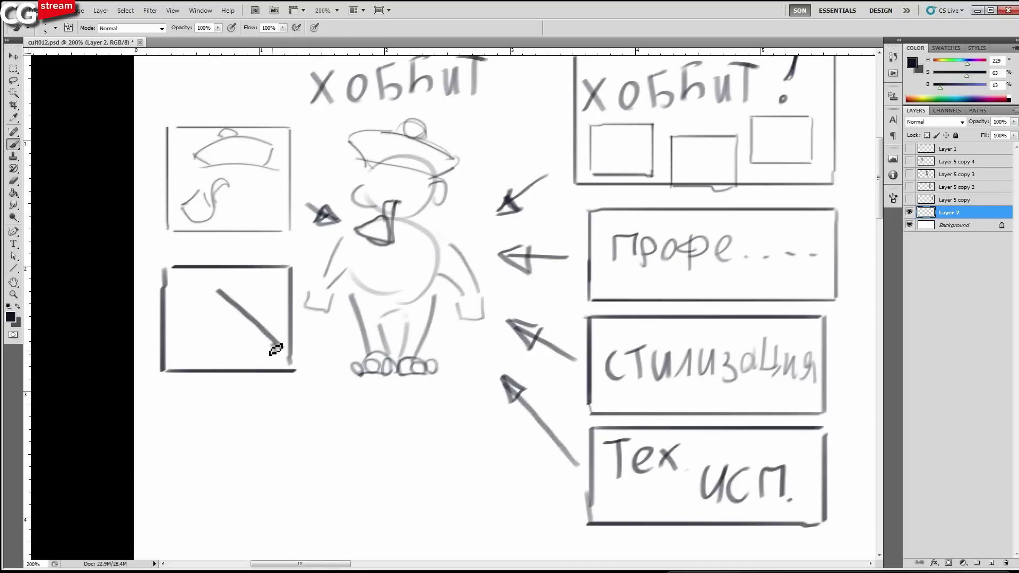
pyautogui.moveTo(281, 347); pyautogui.dragTo(258, 360)
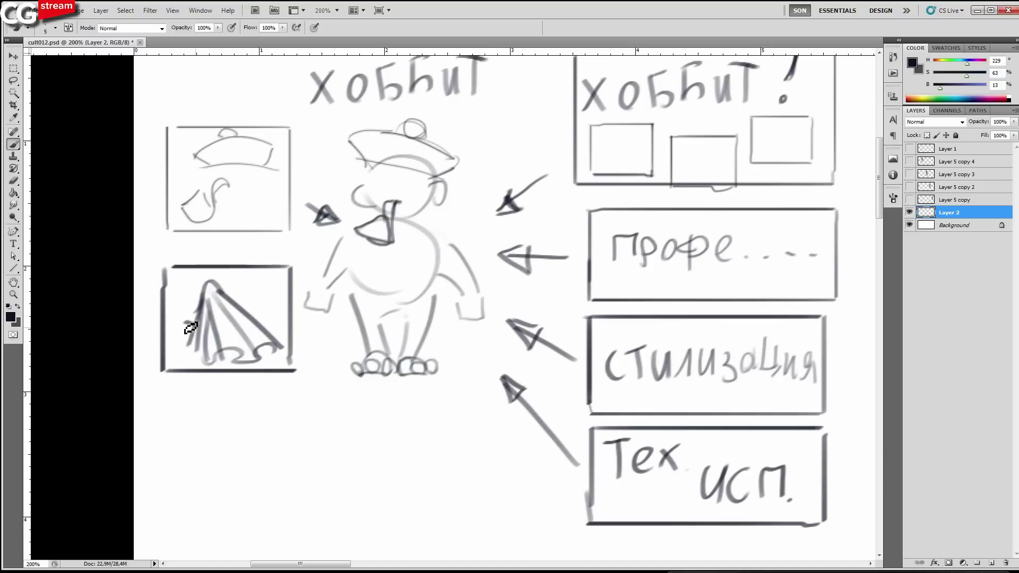
pyautogui.moveTo(196, 325)
pyautogui.mouseDown()
pyautogui.moveTo(183, 321)
pyautogui.moveTo(203, 282)
pyautogui.mouseUp()
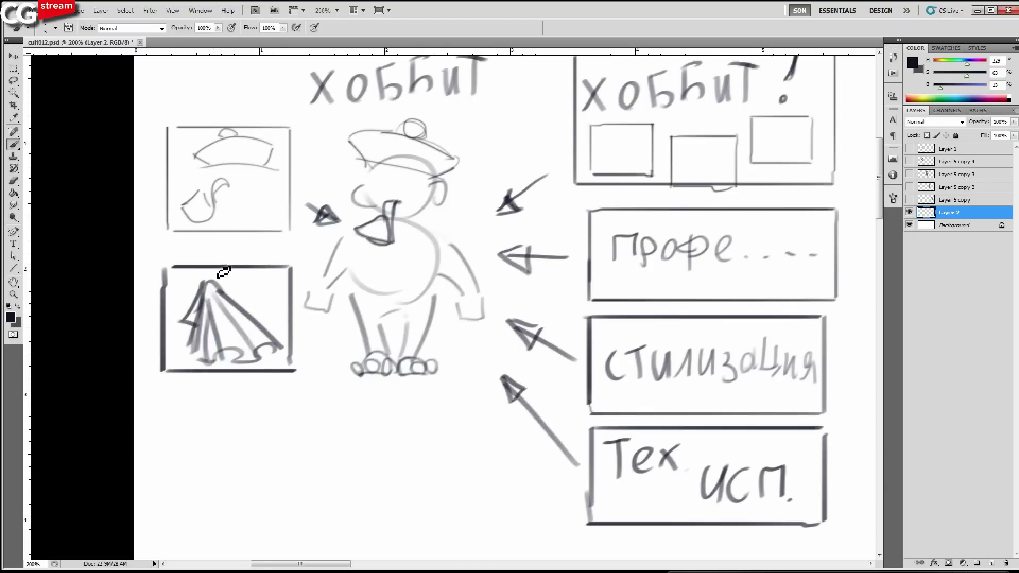
# Toggle the diagram layer's visibility off and on, and add a new layer above Layer 2.
pyautogui.moveTo(372, 361); pyautogui.dragTo(320, 346)
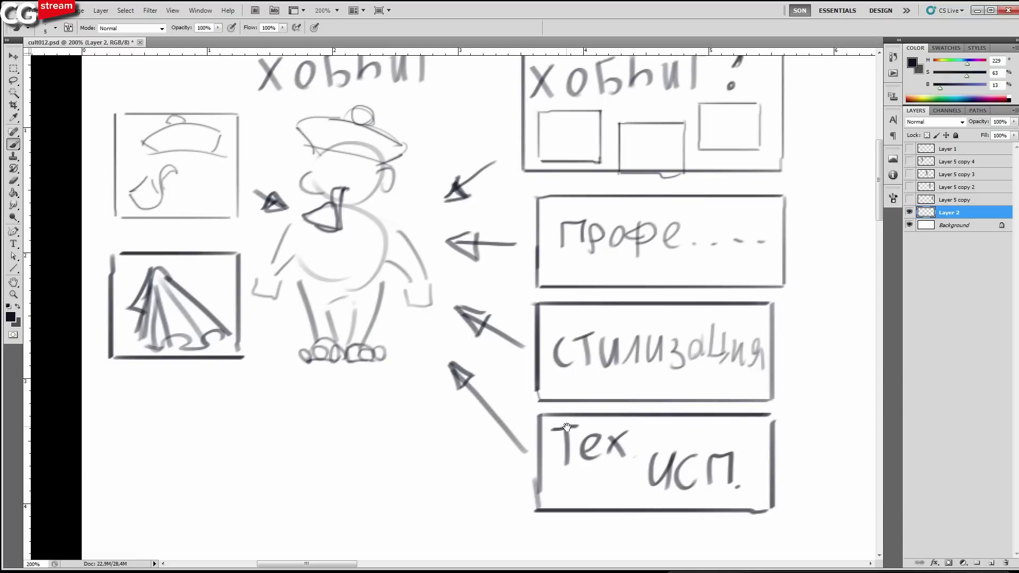
pyautogui.keyDown('alt'); pyautogui.click(440, 381); pyautogui.keyUp('alt')
pyautogui.moveTo(508, 420); pyautogui.dragTo(447, 376)
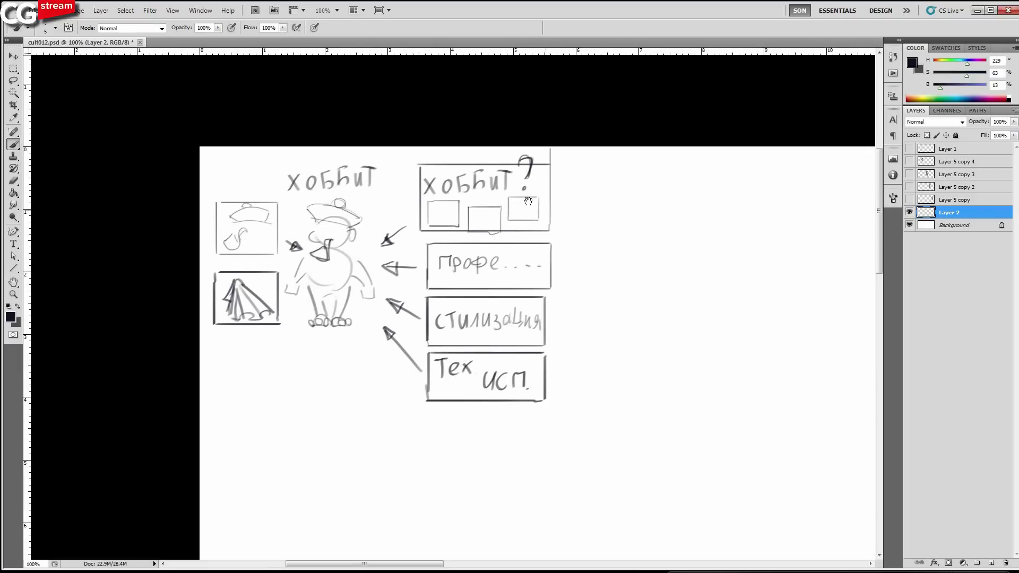
pyautogui.moveTo(526, 451); pyautogui.dragTo(400, 442)
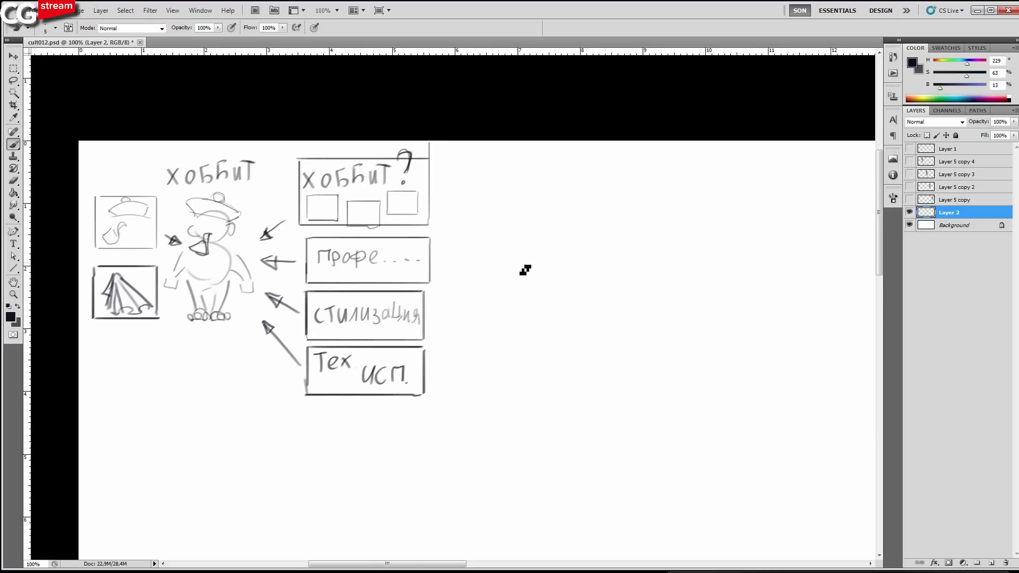
pyautogui.click(909, 213)
pyautogui.click(908, 212)
pyautogui.click(992, 562)
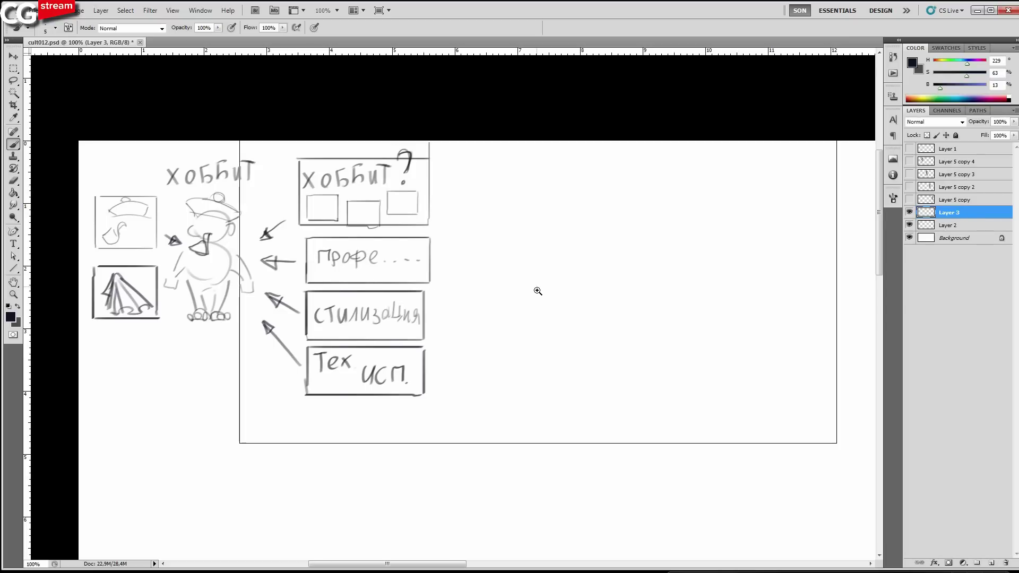
# Add another new layer and sketch a pirate's oval head with a strapped eyepatch and a large cocked hat right of the diagram.
pyautogui.keyDown('ctrl'); pyautogui.click(535, 281); pyautogui.keyUp('ctrl')
pyautogui.moveTo(534, 274); pyautogui.dragTo(628, 342)
pyautogui.keyDown('alt'); pyautogui.click(602, 333); pyautogui.keyUp('alt')
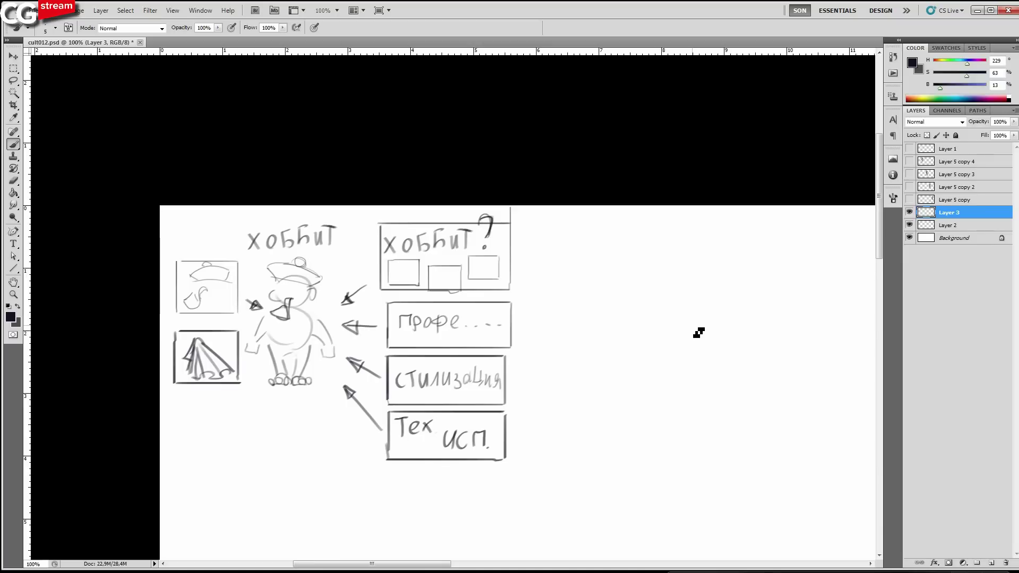
pyautogui.keyDown('ctrl'); pyautogui.click(824, 375); pyautogui.keyUp('ctrl')
pyautogui.click(992, 563)
pyautogui.moveTo(686, 295); pyautogui.dragTo(703, 314)
pyautogui.moveTo(602, 339)
pyautogui.mouseDown()
pyautogui.moveTo(632, 344)
pyautogui.moveTo(659, 281)
pyautogui.moveTo(575, 312)
pyautogui.moveTo(643, 290)
pyautogui.mouseUp()
pyautogui.moveTo(580, 306); pyautogui.dragTo(618, 282)
pyautogui.moveTo(583, 312); pyautogui.dragTo(626, 289)
pyautogui.moveTo(636, 276); pyautogui.dragTo(658, 274)
pyautogui.moveTo(659, 300); pyautogui.dragTo(712, 229)
pyautogui.moveTo(713, 221)
pyautogui.mouseDown()
pyautogui.moveTo(638, 175)
pyautogui.moveTo(593, 220)
pyautogui.moveTo(574, 197)
pyautogui.moveTo(556, 295)
pyautogui.mouseUp()
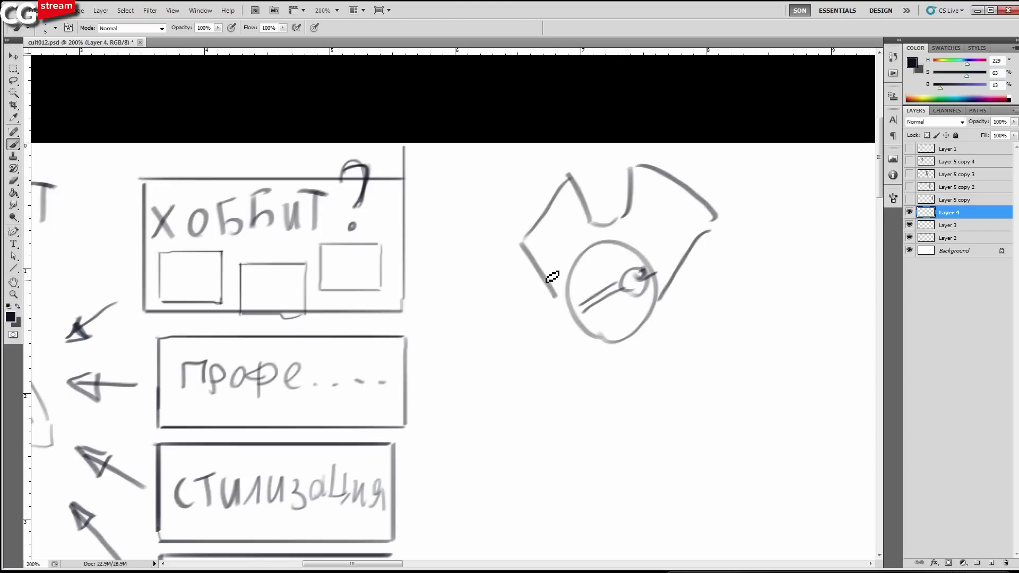
# Draw the pirate's flared torso with a straight hem and two short legs, one of them a peg leg.
pyautogui.scroll(-2, 624, 364)
pyautogui.moveTo(667, 391); pyautogui.dragTo(633, 314)
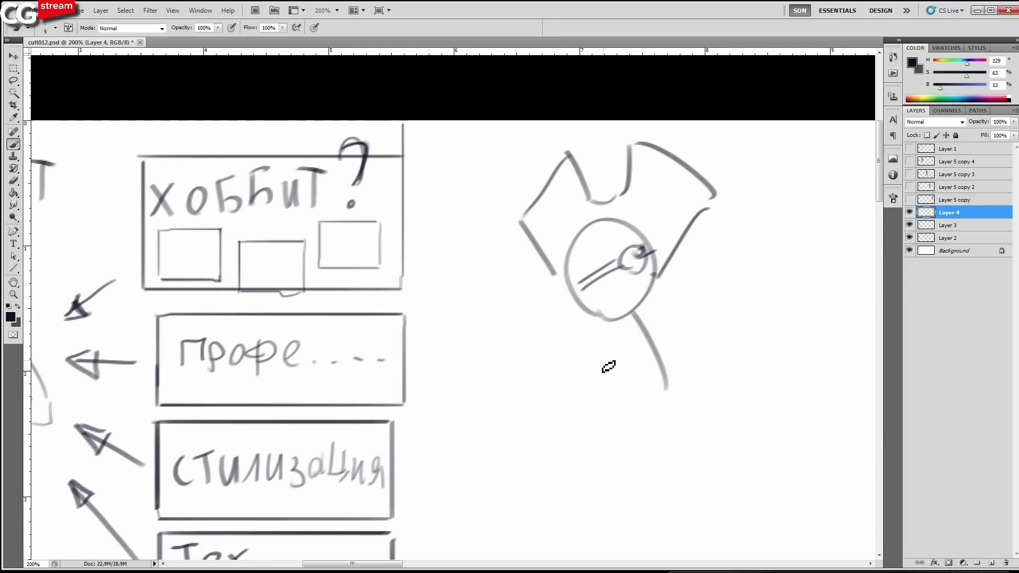
pyautogui.moveTo(578, 334); pyautogui.dragTo(561, 399)
pyautogui.moveTo(661, 396); pyautogui.dragTo(559, 404)
pyautogui.moveTo(650, 403)
pyautogui.mouseDown()
pyautogui.moveTo(650, 436)
pyautogui.moveTo(628, 442)
pyautogui.moveTo(621, 396)
pyautogui.moveTo(584, 445)
pyautogui.mouseUp()
pyautogui.moveTo(562, 405); pyautogui.dragTo(592, 393)
# Draw the pirate's arms and hands with a curved sabre in the raised hand, and finish the hat's lower tips.
pyautogui.press(']')
pyautogui.moveTo(525, 387); pyautogui.dragTo(532, 389)
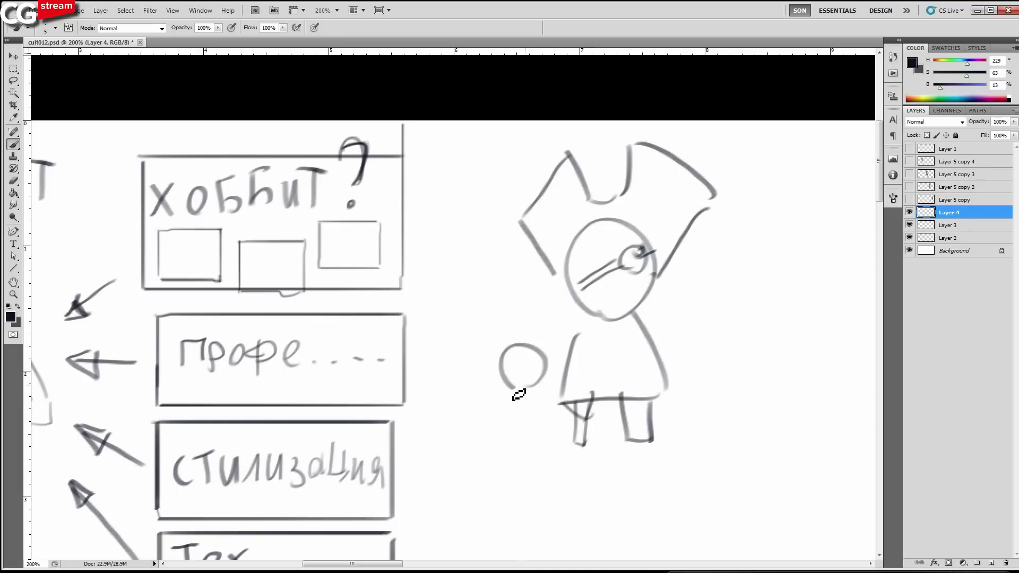
pyautogui.moveTo(525, 333)
pyautogui.mouseDown()
pyautogui.moveTo(484, 365)
pyautogui.moveTo(435, 276)
pyautogui.moveTo(429, 237)
pyautogui.mouseUp()
pyautogui.moveTo(688, 365)
pyautogui.mouseDown()
pyautogui.moveTo(652, 341)
pyautogui.moveTo(689, 351)
pyautogui.mouseUp()
pyautogui.moveTo(640, 324); pyautogui.dragTo(654, 318)
pyautogui.moveTo(579, 357); pyautogui.dragTo(550, 364)
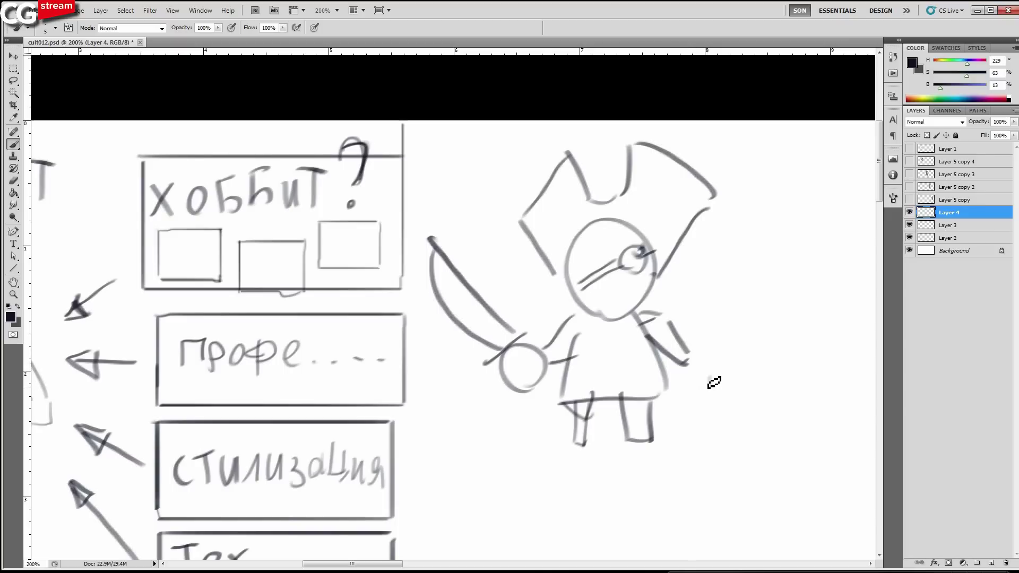
pyautogui.moveTo(710, 387); pyautogui.dragTo(682, 374)
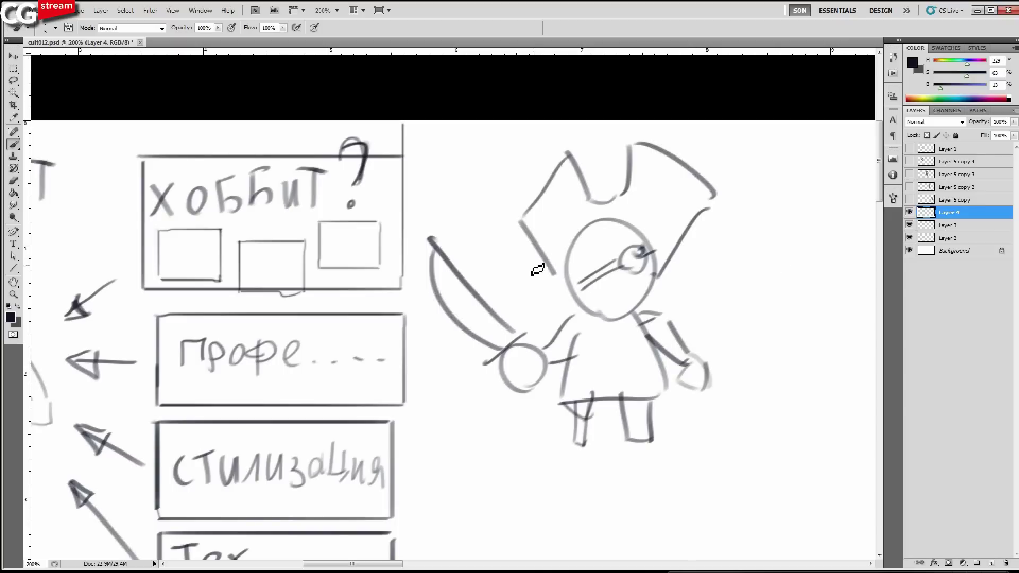
pyautogui.moveTo(652, 276); pyautogui.dragTo(661, 273)
pyautogui.moveTo(574, 286); pyautogui.dragTo(582, 290)
# Duplicate the pirate to the right of the original, delete the hat from the copy, and clear the selection.
pyautogui.moveTo(698, 370); pyautogui.dragTo(657, 359)
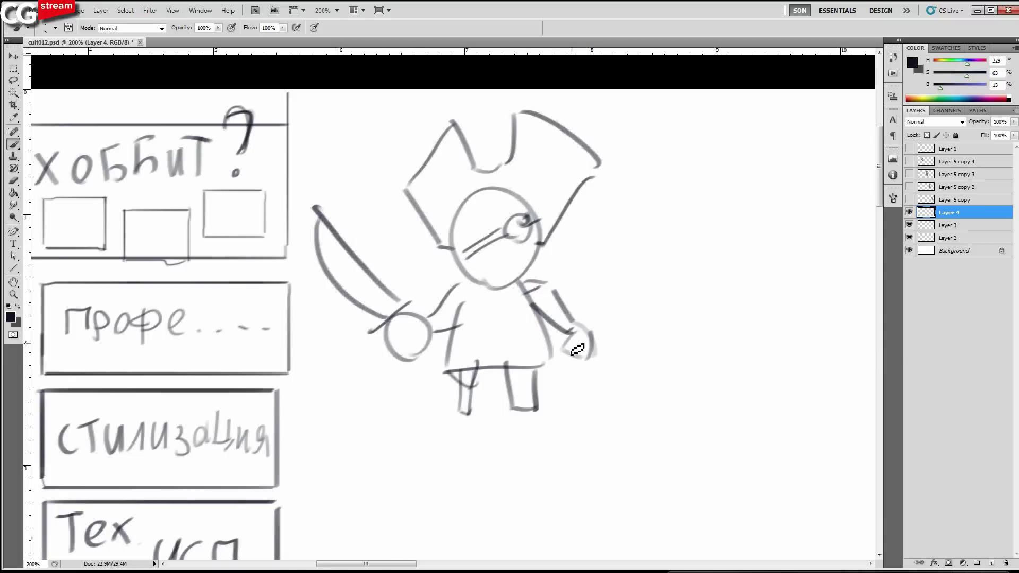
pyautogui.moveTo(487, 313)
pyautogui.keyDown('ctrl'); pyautogui.keyDown('alt'); pyautogui.mouseDown()
pyautogui.moveTo(728, 290)
pyautogui.moveTo(769, 315)
pyautogui.mouseUp(); pyautogui.keyUp('alt'); pyautogui.keyUp('ctrl')
pyautogui.moveTo(769, 315); pyautogui.dragTo(615, 318)
pyautogui.press('l')
pyautogui.moveTo(715, 254)
pyautogui.mouseDown()
pyautogui.moveTo(752, 229)
pyautogui.moveTo(675, 66)
pyautogui.moveTo(712, 250)
pyautogui.moveTo(662, 265)
pyautogui.moveTo(655, 202)
pyautogui.moveTo(609, 180)
pyautogui.mouseUp()
pyautogui.press('Delete')
pyautogui.hotkey('ctrl', 'd')
# Draw a rounded helmet with side edges and a notched brow line around the copied figure's head.
pyautogui.press('b')
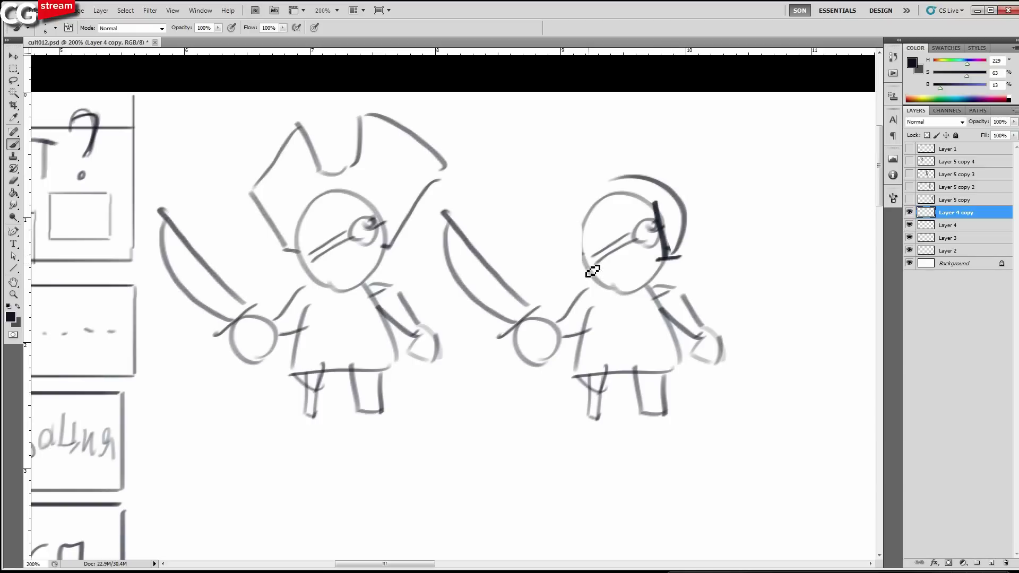
pyautogui.moveTo(584, 264); pyautogui.dragTo(587, 186)
pyautogui.press('[')
pyautogui.moveTo(642, 215)
pyautogui.mouseDown()
pyautogui.moveTo(613, 220)
pyautogui.moveTo(598, 204)
pyautogui.mouseUp()
pyautogui.moveTo(642, 214)
pyautogui.mouseDown()
pyautogui.moveTo(655, 201)
pyautogui.moveTo(587, 235)
pyautogui.moveTo(600, 207)
pyautogui.mouseUp()
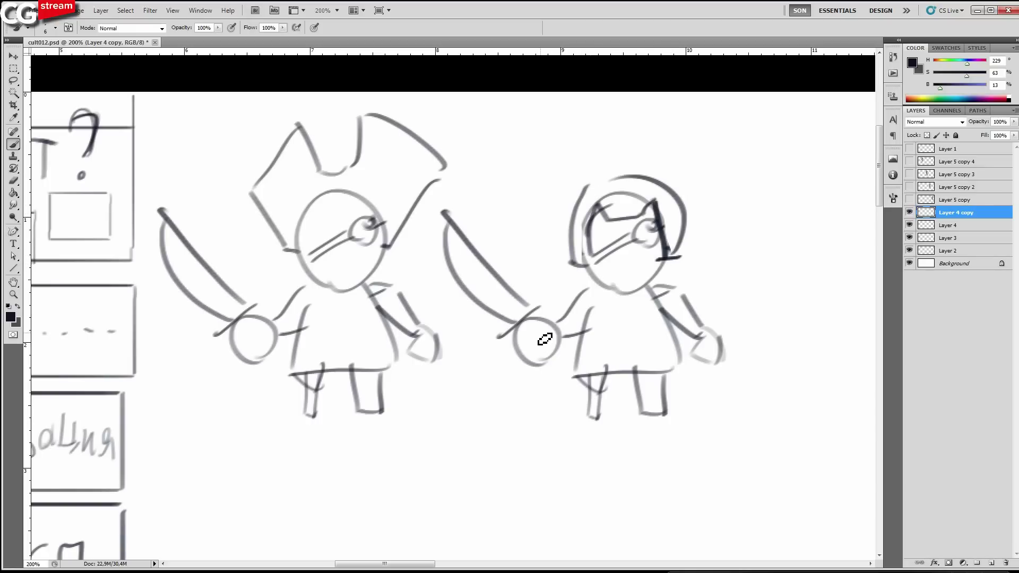
# Draw a thick, banded cylindrical weapon over the copied figure's sabre.
pyautogui.moveTo(564, 308); pyautogui.dragTo(481, 222)
pyautogui.moveTo(480, 225); pyautogui.dragTo(438, 266)
pyautogui.moveTo(439, 266); pyautogui.dragTo(508, 334)
pyautogui.moveTo(507, 334); pyautogui.dragTo(542, 308)
pyautogui.moveTo(523, 259); pyautogui.dragTo(508, 331)
pyautogui.moveTo(484, 318)
pyautogui.mouseDown()
pyautogui.moveTo(512, 254)
pyautogui.moveTo(474, 283)
pyautogui.moveTo(483, 225)
pyautogui.moveTo(442, 253)
pyautogui.mouseUp()
pyautogui.moveTo(443, 253); pyautogui.dragTo(427, 230)
pyautogui.moveTo(429, 230); pyautogui.dragTo(483, 223)
pyautogui.moveTo(510, 240); pyautogui.dragTo(561, 306)
pyautogui.moveTo(554, 305); pyautogui.dragTo(536, 321)
# Draw angular shoulder armour and a round chest plate with side straps on the copied figure.
pyautogui.press(']')
pyautogui.moveTo(699, 301)
pyautogui.mouseDown()
pyautogui.moveTo(661, 318)
pyautogui.moveTo(644, 292)
pyautogui.mouseUp()
pyautogui.moveTo(649, 287); pyautogui.dragTo(696, 302)
pyautogui.press('[')
pyautogui.moveTo(601, 313)
pyautogui.mouseDown()
pyautogui.moveTo(568, 298)
pyautogui.moveTo(589, 280)
pyautogui.mouseUp()
pyautogui.moveTo(601, 287); pyautogui.dragTo(595, 313)
pyautogui.moveTo(628, 359)
pyautogui.mouseDown()
pyautogui.moveTo(636, 323)
pyautogui.moveTo(636, 346)
pyautogui.moveTo(678, 345)
pyautogui.moveTo(646, 329)
pyautogui.mouseUp()
pyautogui.moveTo(595, 348)
pyautogui.mouseDown()
pyautogui.moveTo(577, 346)
pyautogui.moveTo(630, 337)
pyautogui.mouseUp()
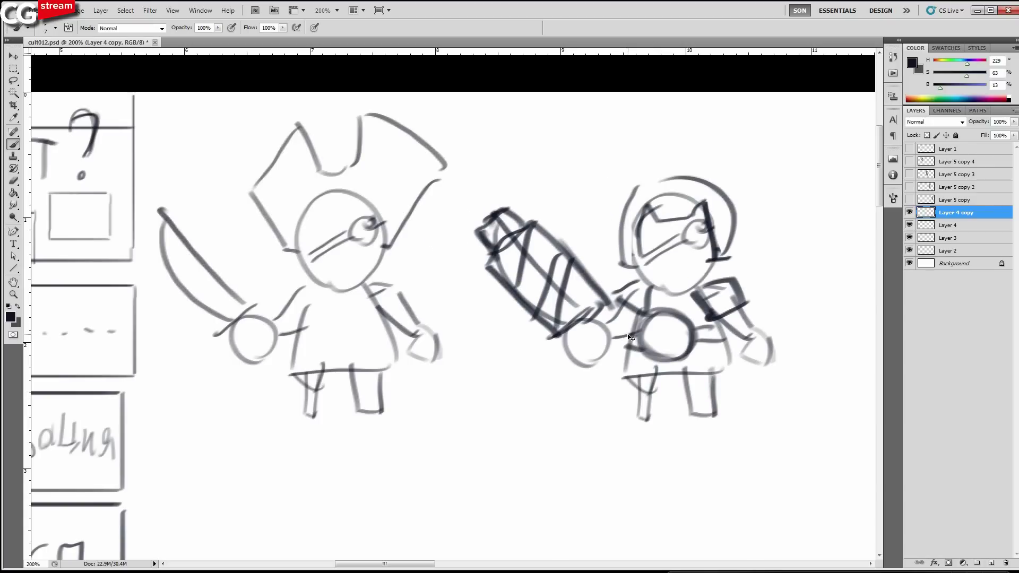
# Add a new layer above the armoured figure's layer for sketching beneath the two pirates.
pyautogui.moveTo(573, 361); pyautogui.dragTo(591, 339)
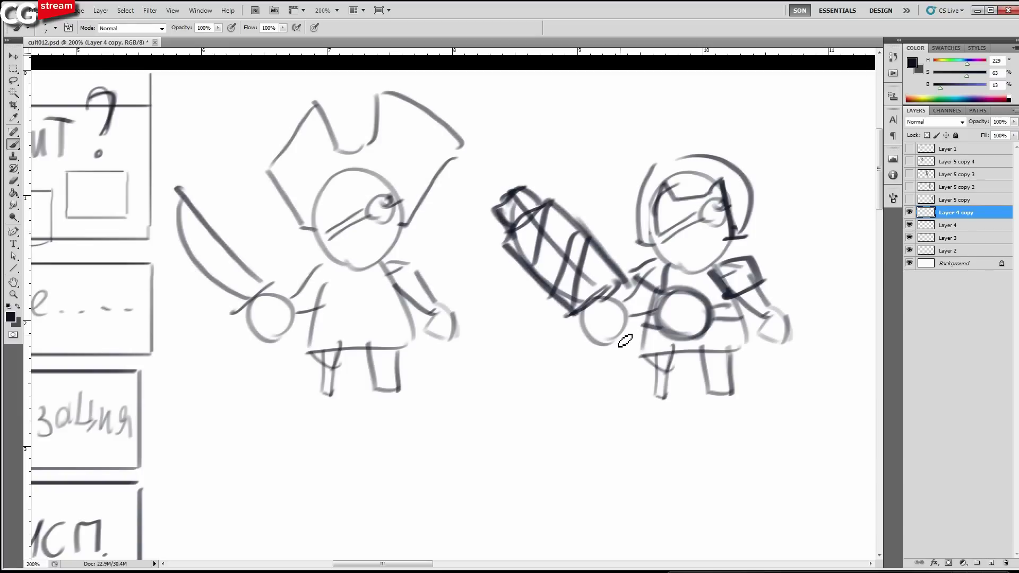
pyautogui.moveTo(448, 389)
pyautogui.mouseDown()
pyautogui.moveTo(559, 262)
pyautogui.moveTo(578, 271)
pyautogui.mouseUp()
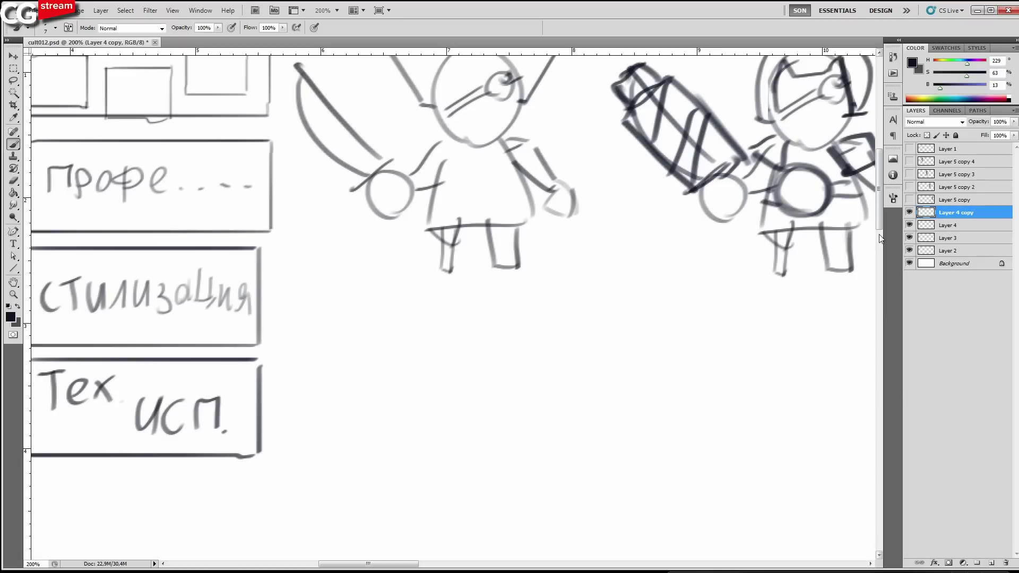
pyautogui.click(910, 213)
pyautogui.click(910, 213)
pyautogui.click(991, 563)
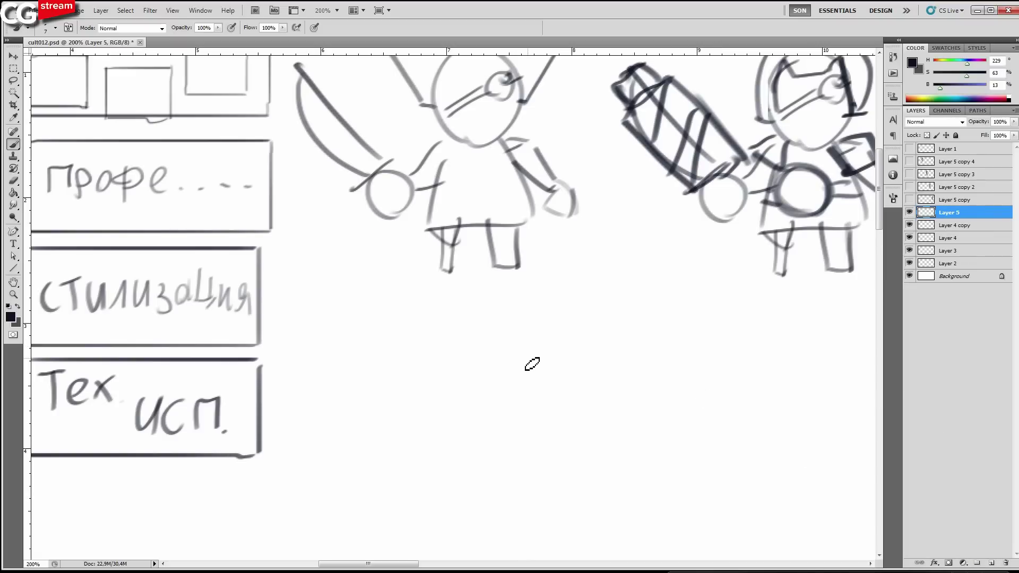
# Draw a wide, flat-based dome below the original pirate, discarding the first trial stroke.
pyautogui.press('[')
pyautogui.moveTo(476, 466); pyautogui.dragTo(475, 372)
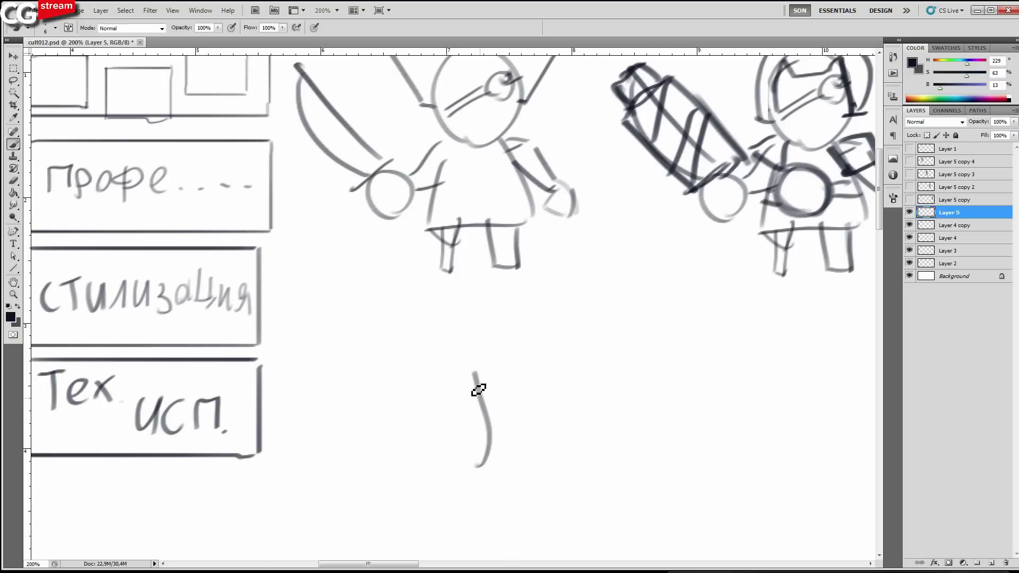
pyautogui.hotkey('ctrl', 'z')
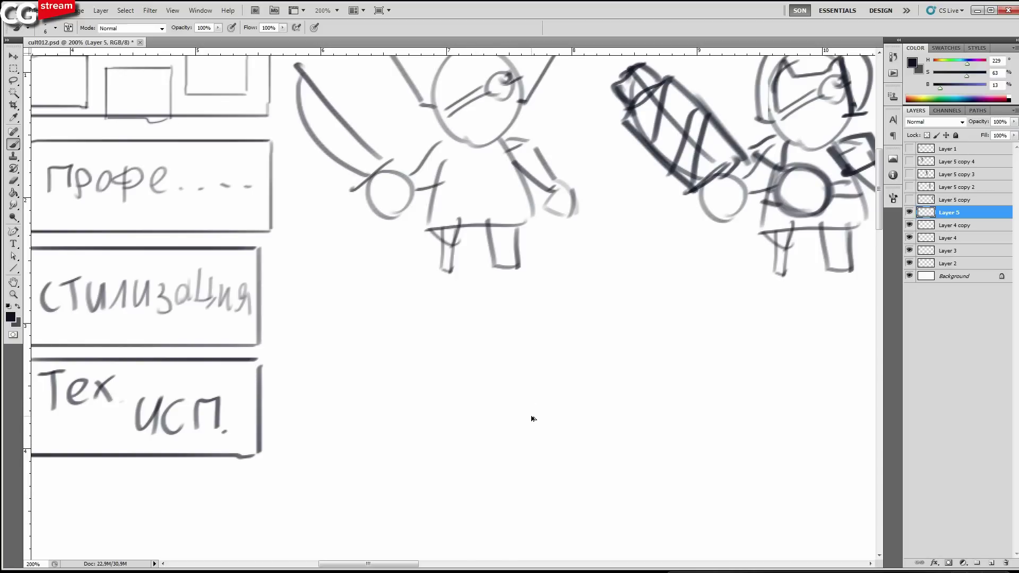
pyautogui.moveTo(596, 425)
pyautogui.mouseDown()
pyautogui.moveTo(562, 388)
pyautogui.moveTo(477, 363)
pyautogui.mouseUp()
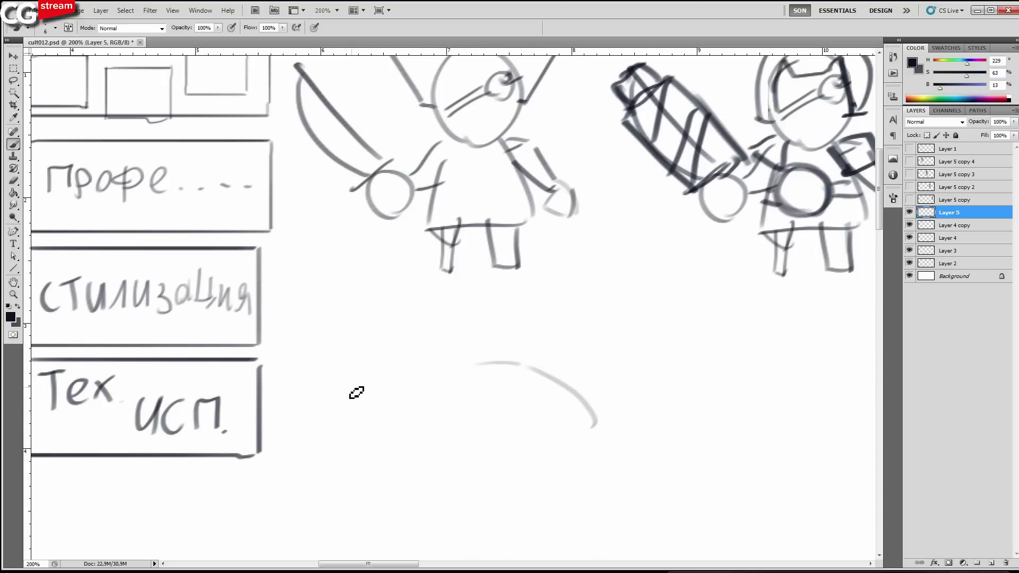
pyautogui.moveTo(350, 427); pyautogui.dragTo(411, 371)
pyautogui.moveTo(583, 428)
pyautogui.mouseDown()
pyautogui.moveTo(524, 444)
pyautogui.moveTo(349, 441)
pyautogui.moveTo(337, 430)
pyautogui.mouseUp()
pyautogui.moveTo(518, 365); pyautogui.dragTo(393, 375)
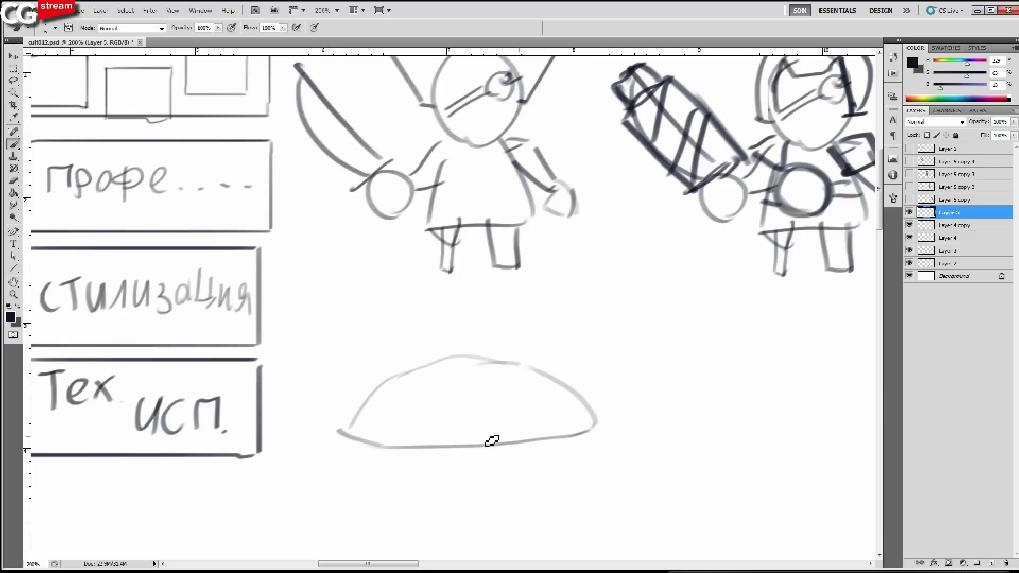
pyautogui.moveTo(345, 435); pyautogui.dragTo(352, 417)
pyautogui.moveTo(588, 399); pyautogui.dragTo(596, 429)
# Draw a box under the dome's right end and rounded hanging curves under its middle and left.
pyautogui.moveTo(586, 509)
pyautogui.mouseDown()
pyautogui.moveTo(585, 453)
pyautogui.moveTo(518, 470)
pyautogui.mouseUp()
pyautogui.moveTo(518, 470); pyautogui.dragTo(516, 521)
pyautogui.moveTo(516, 521); pyautogui.dragTo(576, 515)
pyautogui.press('[')
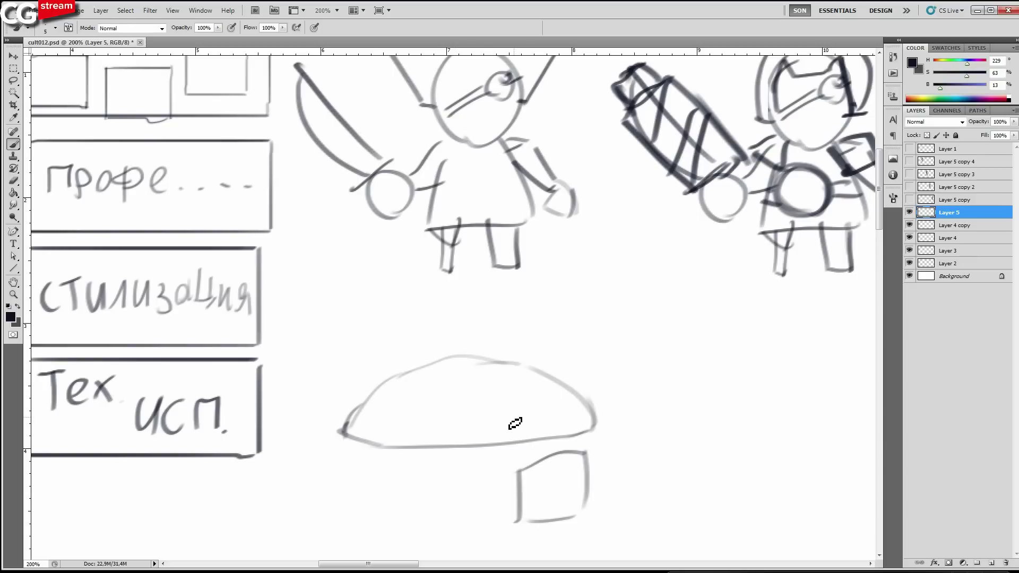
pyautogui.moveTo(512, 452)
pyautogui.mouseDown()
pyautogui.moveTo(432, 483)
pyautogui.moveTo(510, 451)
pyautogui.mouseUp()
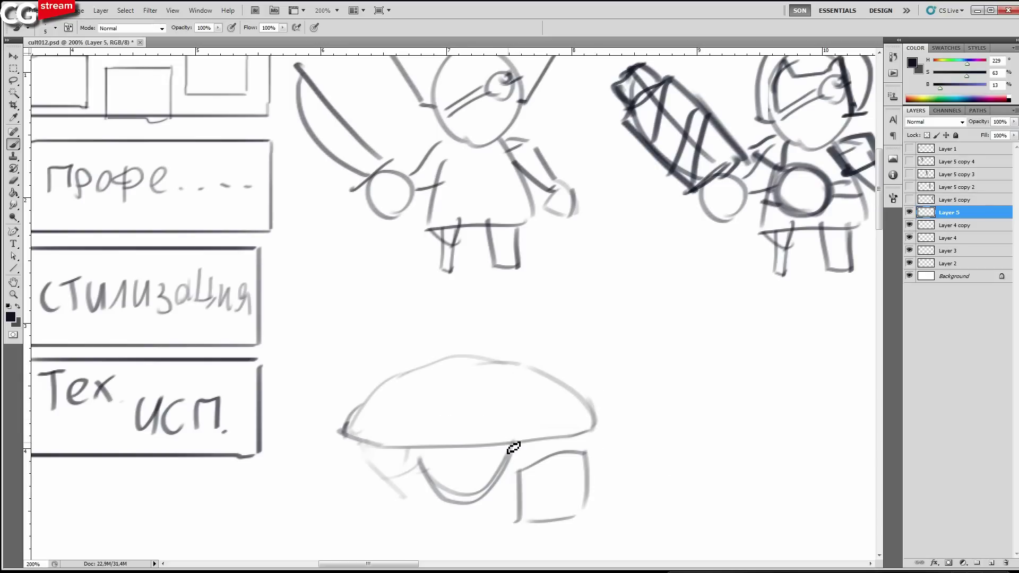
# Draw an oval cap on top of the dome with a row of dark spots along its rim.
pyautogui.moveTo(615, 447); pyautogui.dragTo(564, 435)
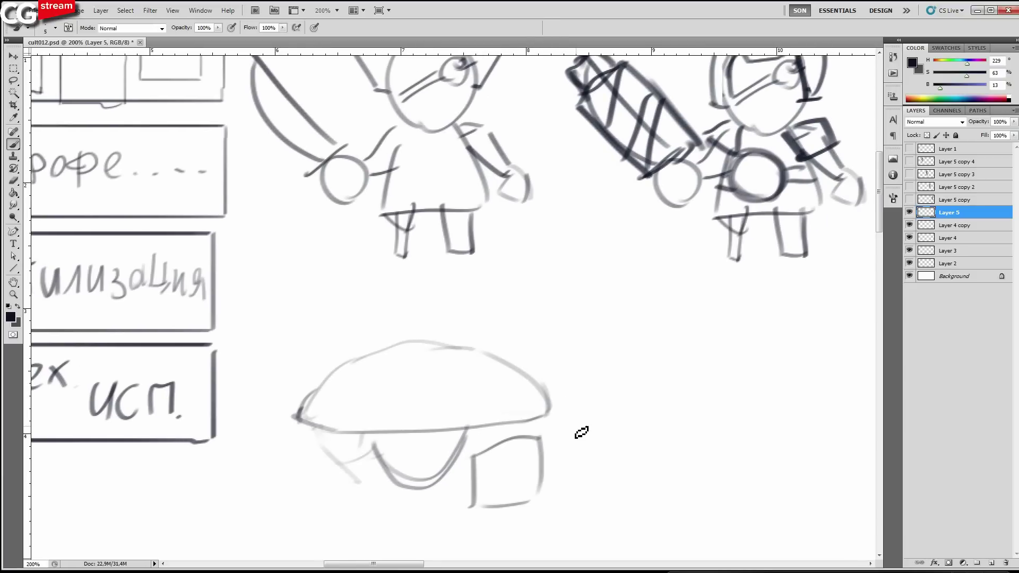
pyautogui.moveTo(474, 354)
pyautogui.mouseDown()
pyautogui.moveTo(365, 384)
pyautogui.moveTo(401, 381)
pyautogui.moveTo(400, 352)
pyautogui.moveTo(367, 382)
pyautogui.moveTo(451, 356)
pyautogui.mouseUp()
pyautogui.moveTo(423, 363); pyautogui.dragTo(437, 361)
pyautogui.click(401, 364)
pyautogui.moveTo(363, 364); pyautogui.dragTo(376, 365)
# Draw thin curved ribs down the dome from its cap and add second outline strokes around the box.
pyautogui.press('[')
pyautogui.moveTo(504, 423); pyautogui.dragTo(466, 368)
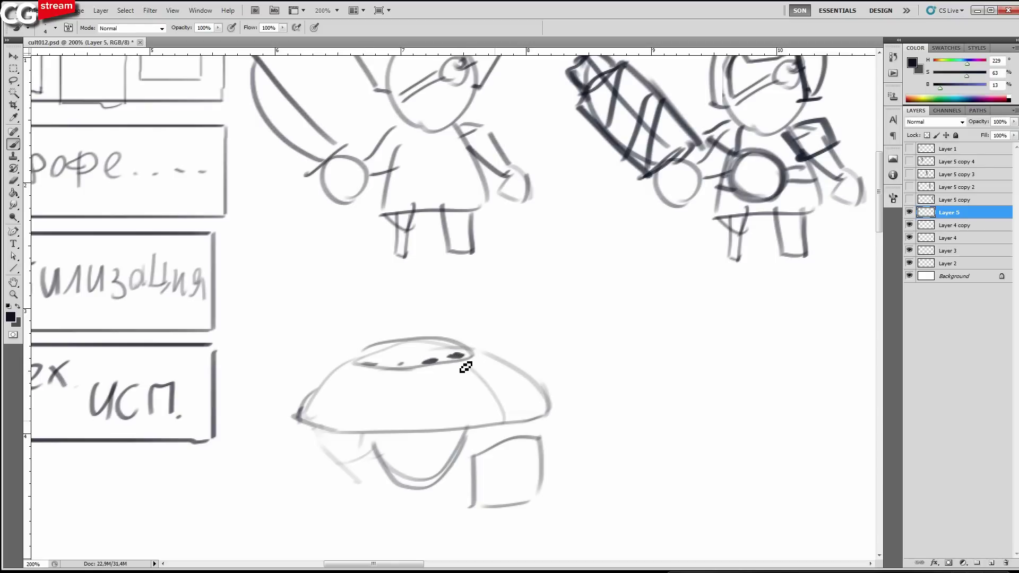
pyautogui.moveTo(439, 427); pyautogui.dragTo(443, 373)
pyautogui.moveTo(393, 428); pyautogui.dragTo(398, 386)
pyautogui.moveTo(346, 429); pyautogui.dragTo(370, 374)
pyautogui.moveTo(547, 493)
pyautogui.mouseDown()
pyautogui.moveTo(546, 448)
pyautogui.moveTo(479, 453)
pyautogui.mouseUp()
pyautogui.moveTo(470, 507); pyautogui.dragTo(535, 498)
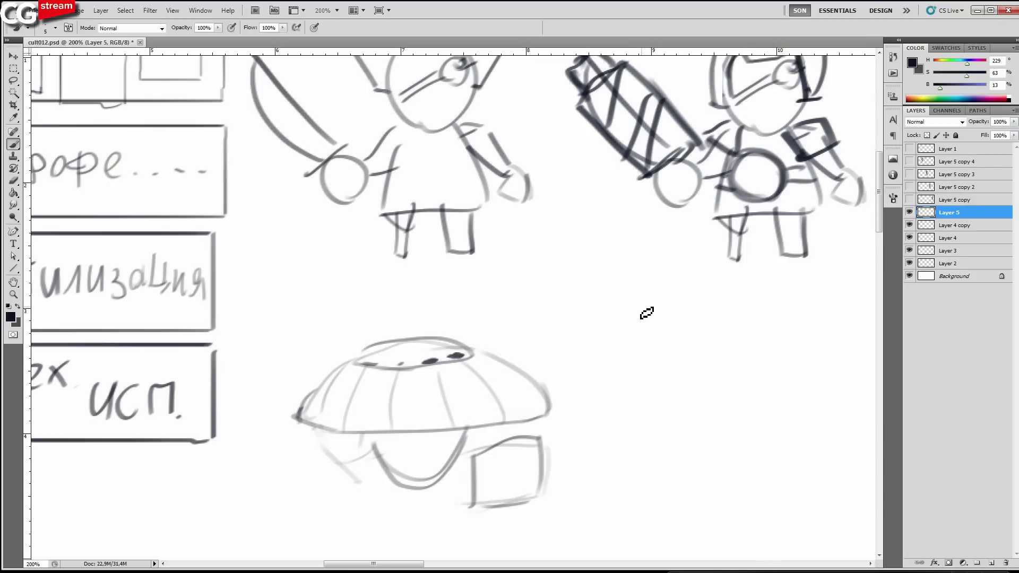
# Sketch a spoon-like shape below the armoured figure and an open, tilted rectangle to its right.
pyautogui.moveTo(744, 411); pyautogui.dragTo(736, 409)
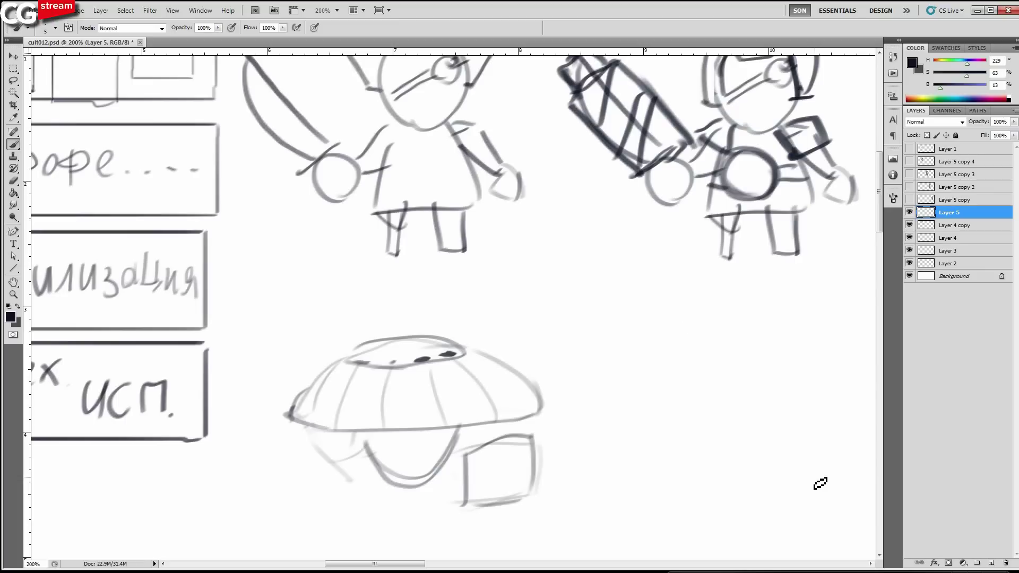
pyautogui.moveTo(701, 380)
pyautogui.mouseDown()
pyautogui.moveTo(683, 371)
pyautogui.moveTo(760, 492)
pyautogui.moveTo(683, 335)
pyautogui.moveTo(706, 393)
pyautogui.mouseUp()
pyautogui.moveTo(733, 511)
pyautogui.mouseDown()
pyautogui.moveTo(756, 502)
pyautogui.moveTo(710, 398)
pyautogui.mouseUp()
pyautogui.moveTo(844, 392); pyautogui.dragTo(774, 427)
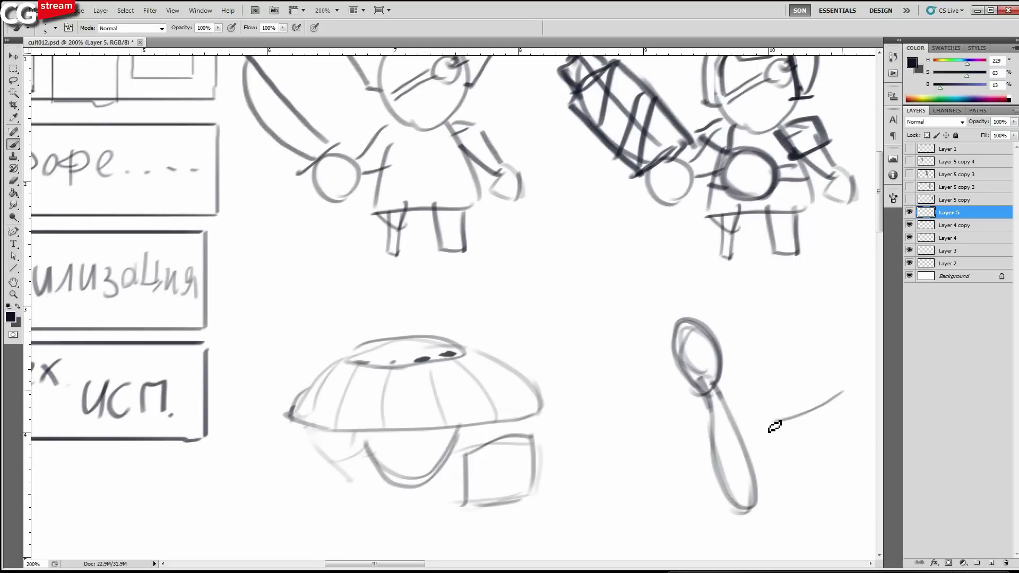
pyautogui.moveTo(785, 322); pyautogui.dragTo(767, 398)
pyautogui.moveTo(791, 307); pyautogui.dragTo(841, 393)
# Draw rounded loops left of the spoon shape's handle and a thick arched band across it.
pyautogui.moveTo(707, 438)
pyautogui.mouseDown()
pyautogui.moveTo(663, 421)
pyautogui.moveTo(693, 457)
pyautogui.mouseUp()
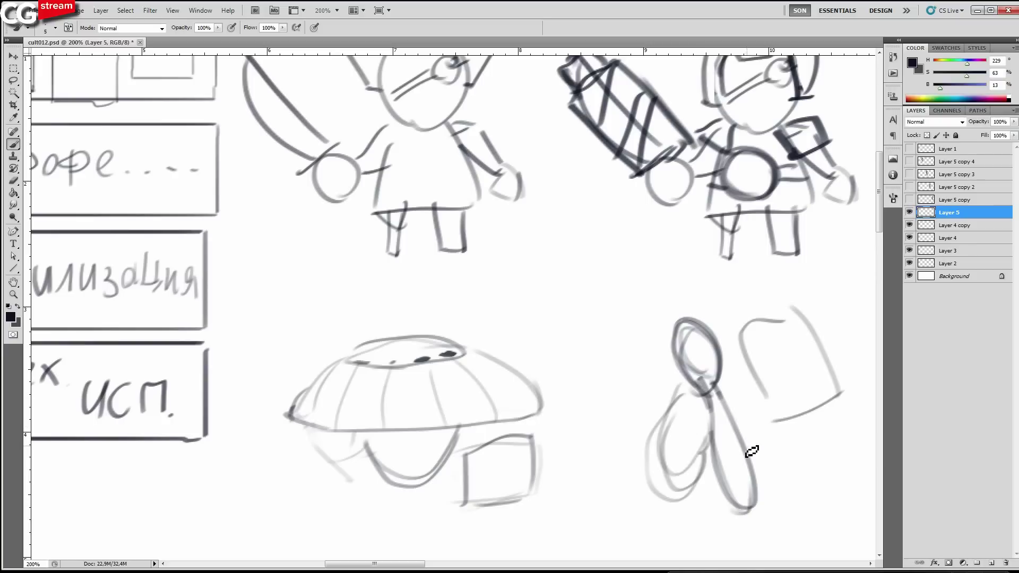
pyautogui.moveTo(784, 457)
pyautogui.mouseDown()
pyautogui.moveTo(751, 417)
pyautogui.moveTo(692, 450)
pyautogui.mouseUp()
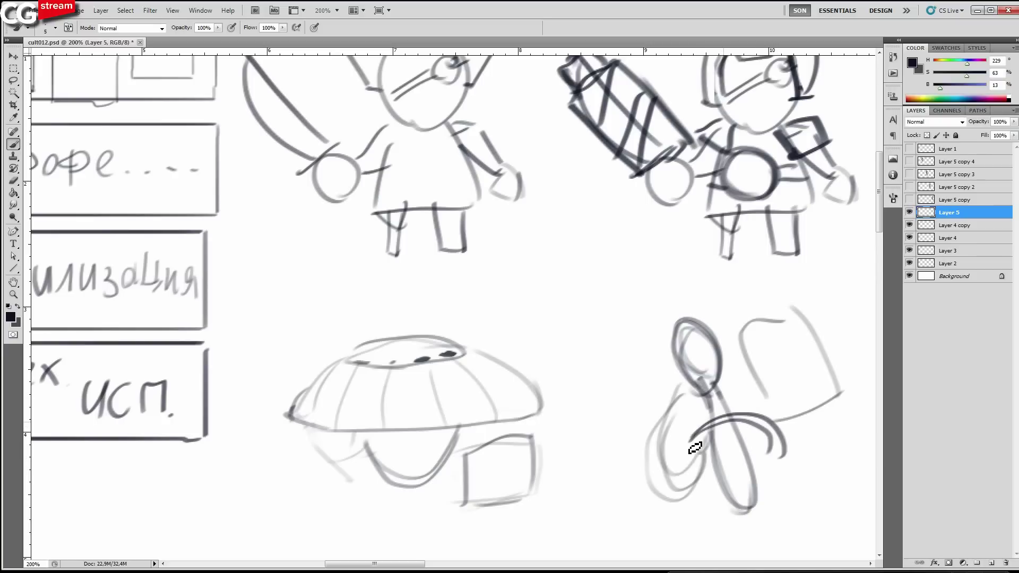
pyautogui.moveTo(790, 443); pyautogui.dragTo(690, 445)
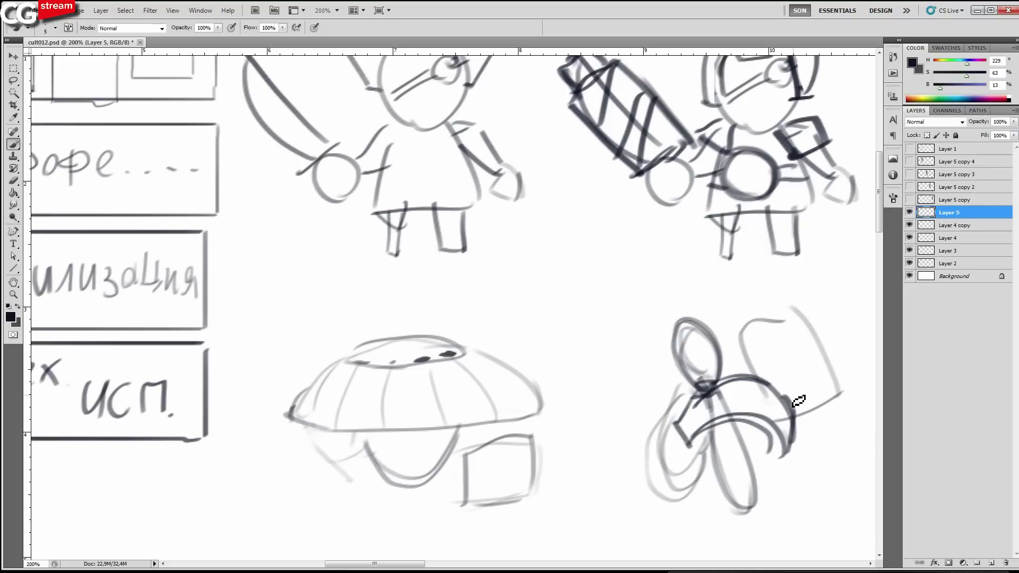
# Hide the layer with the dome and spoon sketches and add a new layer above Layer 4 copy.
pyautogui.click(909, 213)
pyautogui.click(909, 212)
pyautogui.moveTo(436, 383); pyautogui.dragTo(455, 337)
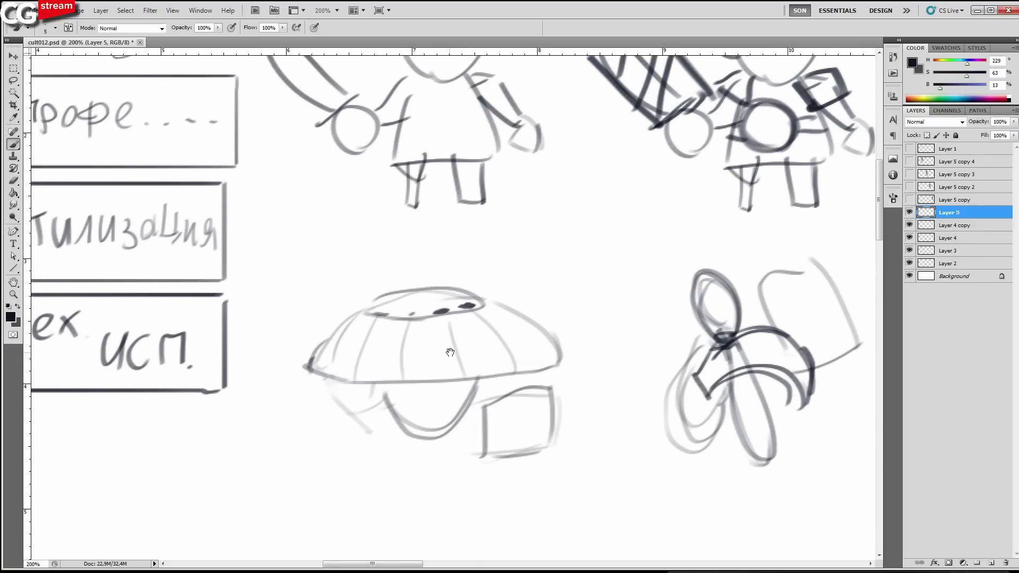
pyautogui.click(909, 212)
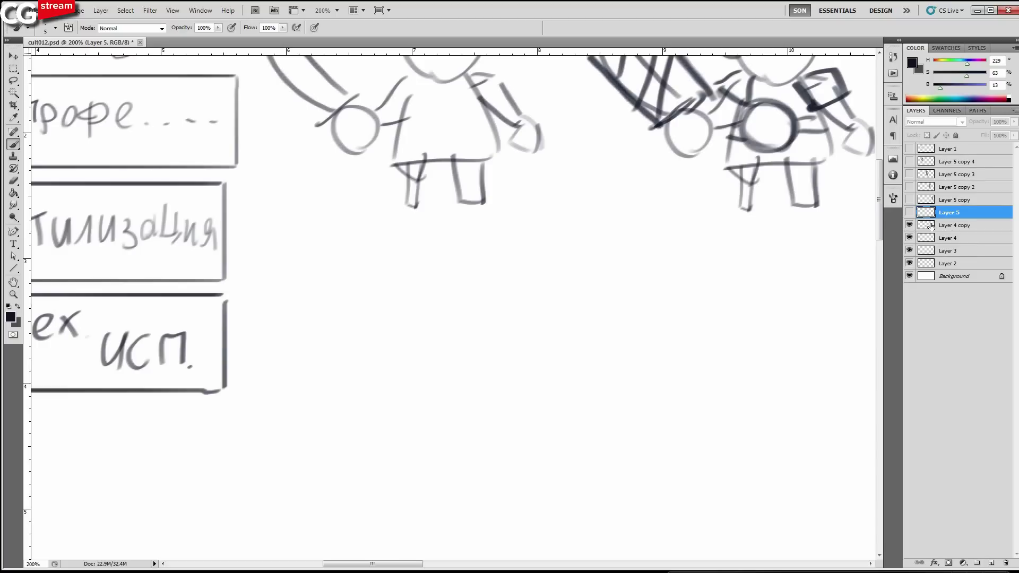
pyautogui.click(937, 226)
pyautogui.click(991, 563)
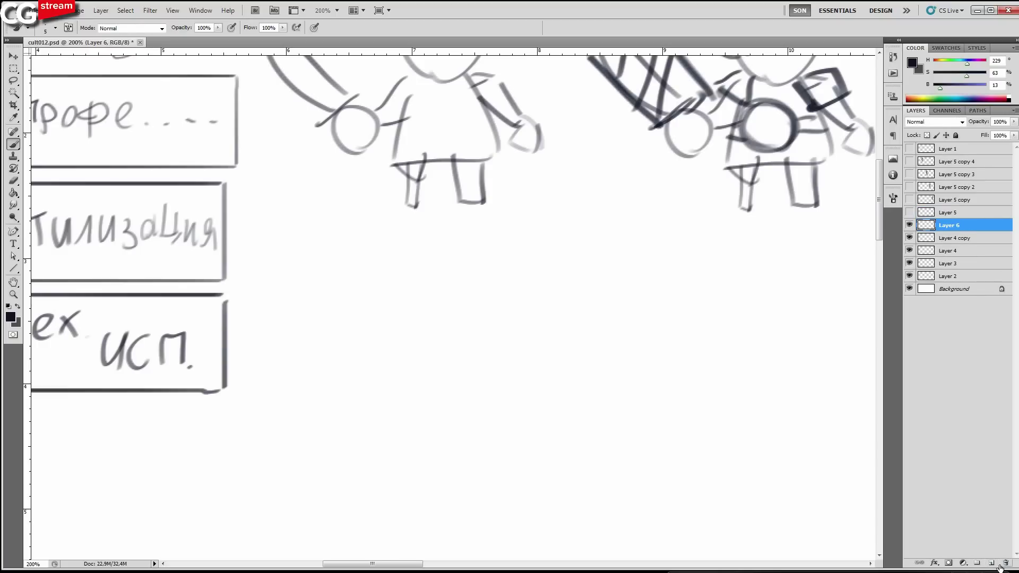
# Draw a larger dome below the original pirate and divide it with faint curved vertical ribs.
pyautogui.moveTo(643, 397)
pyautogui.mouseDown()
pyautogui.moveTo(486, 297)
pyautogui.moveTo(318, 372)
pyautogui.moveTo(311, 401)
pyautogui.mouseUp()
pyautogui.moveTo(630, 410)
pyautogui.mouseDown()
pyautogui.moveTo(433, 433)
pyautogui.moveTo(335, 419)
pyautogui.moveTo(637, 402)
pyautogui.moveTo(574, 305)
pyautogui.moveTo(429, 303)
pyautogui.mouseUp()
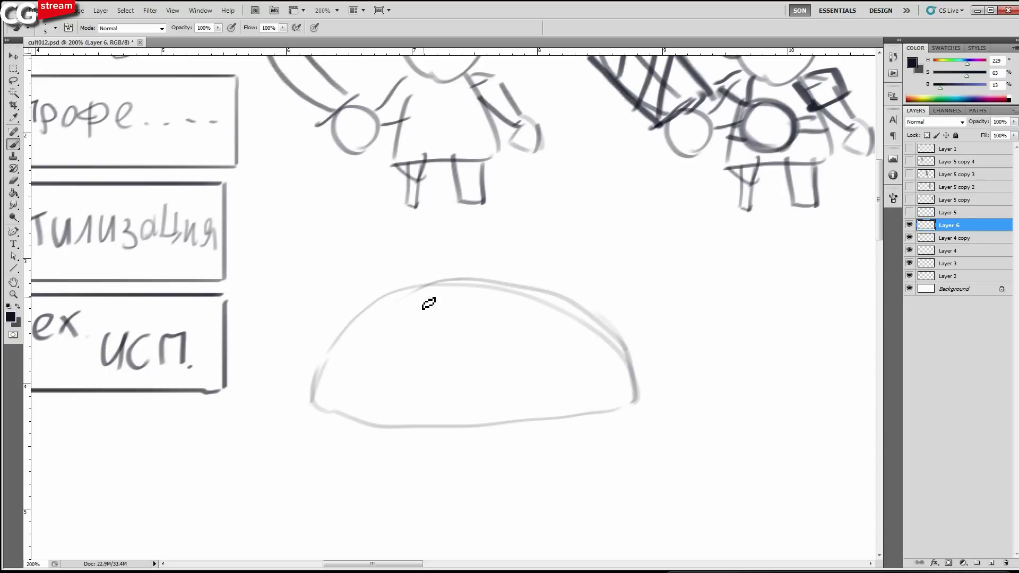
pyautogui.press('[')
pyautogui.moveTo(546, 304); pyautogui.dragTo(594, 410)
pyautogui.moveTo(531, 413); pyautogui.dragTo(498, 291)
pyautogui.moveTo(455, 419); pyautogui.dragTo(455, 313)
pyautogui.moveTo(396, 412); pyautogui.dragTo(414, 329)
pyautogui.moveTo(343, 367); pyautogui.dragTo(391, 281)
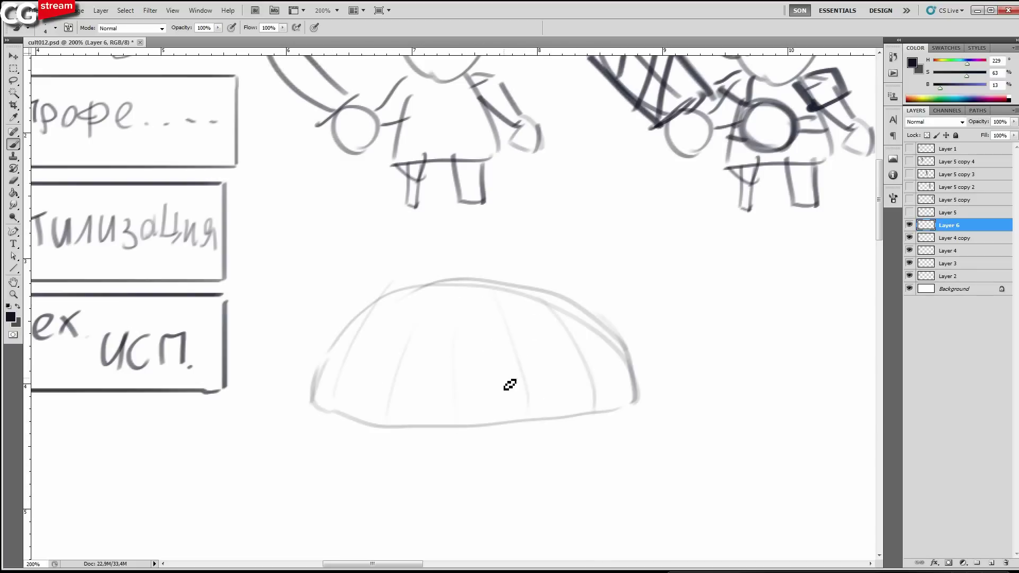
# Draw a diamond with crossed tails at the dome's lower middle and begin another diamond to its right.
pyautogui.press('[')
pyautogui.moveTo(532, 415)
pyautogui.mouseDown()
pyautogui.moveTo(505, 397)
pyautogui.moveTo(513, 359)
pyautogui.moveTo(491, 307)
pyautogui.moveTo(516, 359)
pyautogui.moveTo(516, 422)
pyautogui.moveTo(530, 397)
pyautogui.moveTo(529, 407)
pyautogui.moveTo(525, 389)
pyautogui.moveTo(501, 383)
pyautogui.mouseUp()
pyautogui.moveTo(488, 424); pyautogui.dragTo(463, 408)
pyautogui.moveTo(468, 409)
pyautogui.mouseDown()
pyautogui.moveTo(459, 430)
pyautogui.moveTo(466, 423)
pyautogui.moveTo(443, 387)
pyautogui.mouseUp()
pyautogui.moveTo(464, 371)
pyautogui.mouseDown()
pyautogui.moveTo(483, 392)
pyautogui.moveTo(445, 398)
pyautogui.moveTo(464, 295)
pyautogui.moveTo(455, 367)
pyautogui.moveTo(463, 395)
pyautogui.mouseUp()
pyautogui.moveTo(463, 394)
pyautogui.mouseDown()
pyautogui.moveTo(468, 386)
pyautogui.moveTo(485, 421)
pyautogui.mouseUp()
pyautogui.moveTo(473, 405); pyautogui.dragTo(487, 422)
pyautogui.moveTo(471, 405); pyautogui.dragTo(455, 422)
# Draw a third diamond near the dome's lower right with a curved strap above and a small heart inside.
pyautogui.moveTo(550, 415)
pyautogui.mouseDown()
pyautogui.moveTo(574, 391)
pyautogui.moveTo(587, 405)
pyautogui.mouseUp()
pyautogui.moveTo(563, 367); pyautogui.dragTo(553, 387)
pyautogui.moveTo(552, 387); pyautogui.dragTo(571, 397)
pyautogui.moveTo(585, 399); pyautogui.dragTo(595, 375)
pyautogui.moveTo(567, 366); pyautogui.dragTo(512, 295)
pyautogui.moveTo(574, 386); pyautogui.dragTo(584, 380)
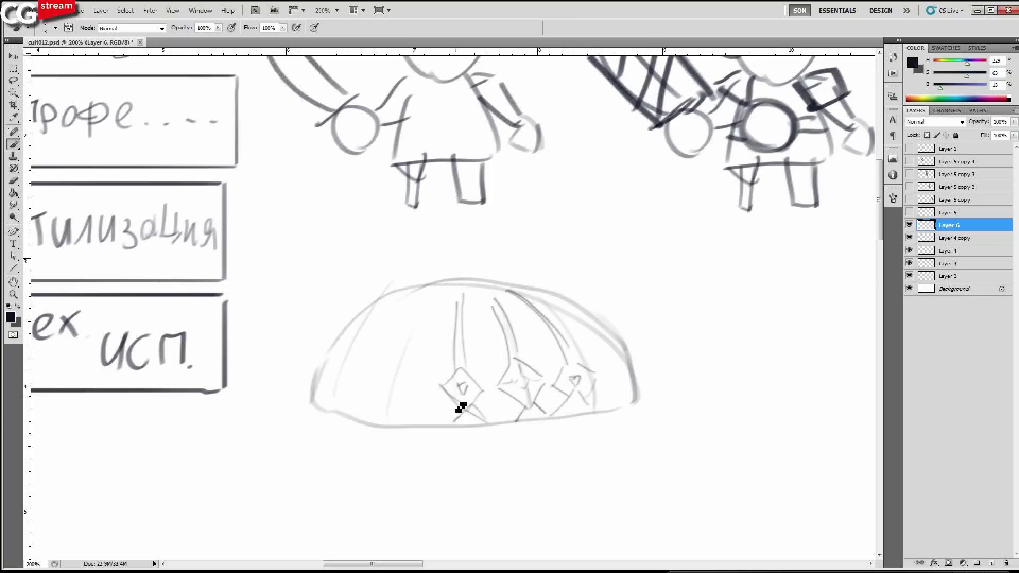
# Fill the two strips between the dome's straps with a woven pattern and darken the diamonds' edges.
pyautogui.moveTo(473, 367)
pyautogui.mouseDown()
pyautogui.moveTo(509, 364)
pyautogui.moveTo(472, 355)
pyautogui.moveTo(494, 341)
pyautogui.moveTo(481, 330)
pyautogui.moveTo(467, 340)
pyautogui.moveTo(467, 316)
pyautogui.mouseUp()
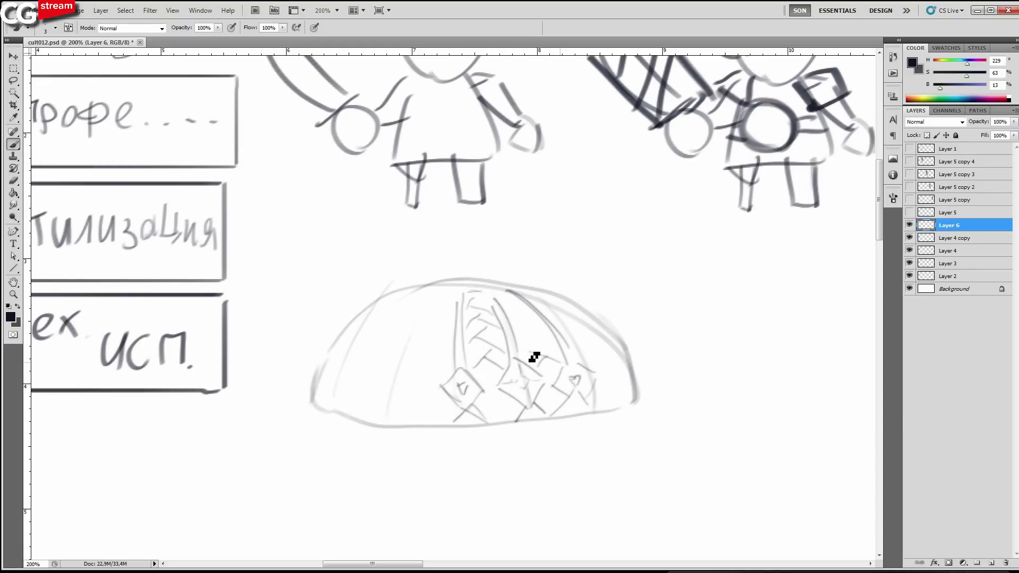
pyautogui.moveTo(533, 357)
pyautogui.mouseDown()
pyautogui.moveTo(552, 348)
pyautogui.moveTo(516, 298)
pyautogui.mouseUp()
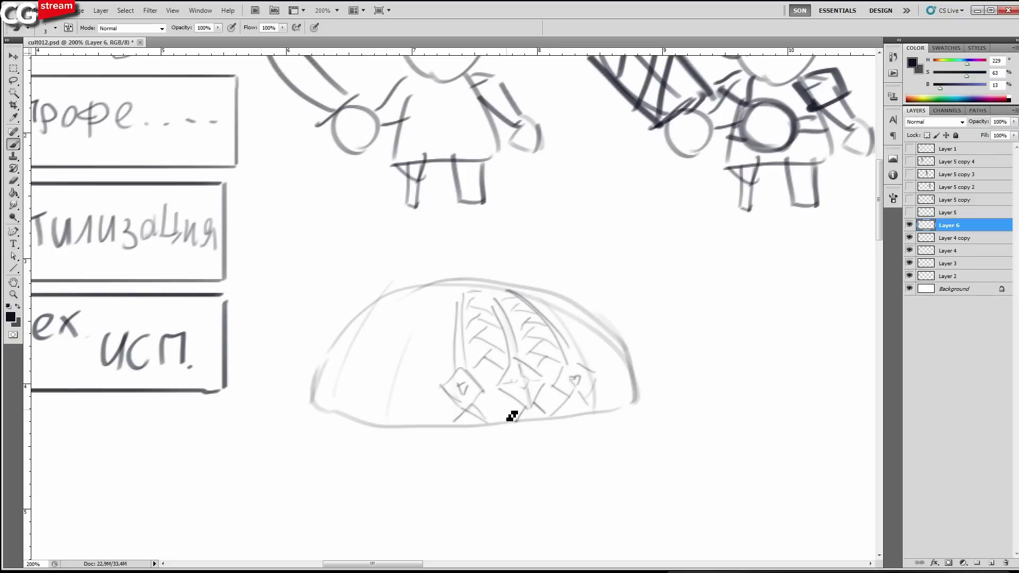
pyautogui.press(']')
pyautogui.moveTo(490, 421)
pyautogui.mouseDown()
pyautogui.moveTo(470, 404)
pyautogui.moveTo(528, 403)
pyautogui.mouseUp()
pyautogui.moveTo(539, 414); pyautogui.dragTo(552, 417)
pyautogui.moveTo(562, 368); pyautogui.dragTo(554, 384)
pyautogui.moveTo(554, 385); pyautogui.dragTo(572, 401)
pyautogui.moveTo(569, 398); pyautogui.dragTo(556, 415)
pyautogui.moveTo(515, 362); pyautogui.dragTo(541, 377)
pyautogui.moveTo(541, 377); pyautogui.dragTo(530, 406)
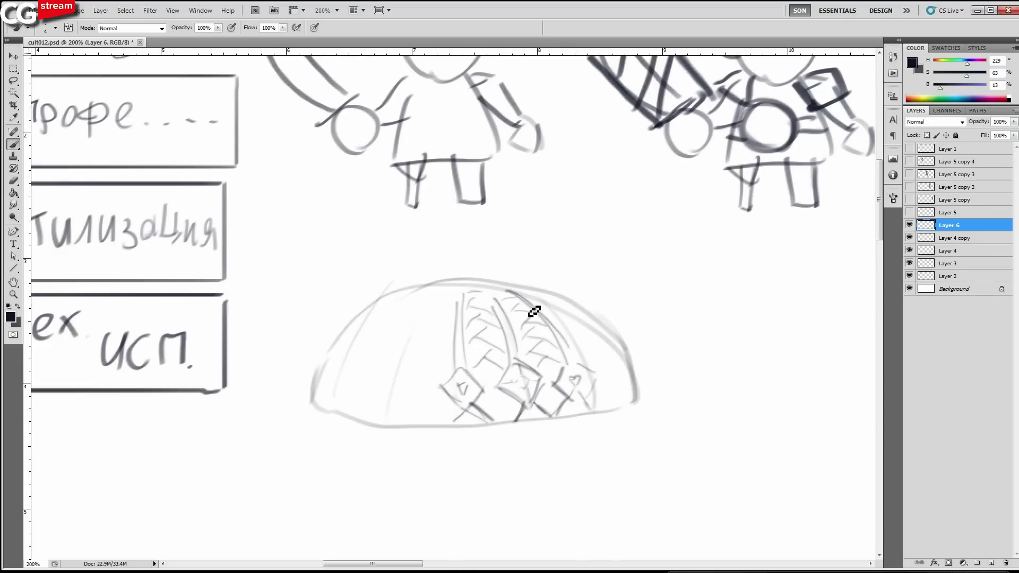
# Draw a narrow oval opening at the top of the dome with small dashes along its front rim.
pyautogui.moveTo(456, 304)
pyautogui.mouseDown()
pyautogui.moveTo(519, 292)
pyautogui.moveTo(465, 301)
pyautogui.mouseUp()
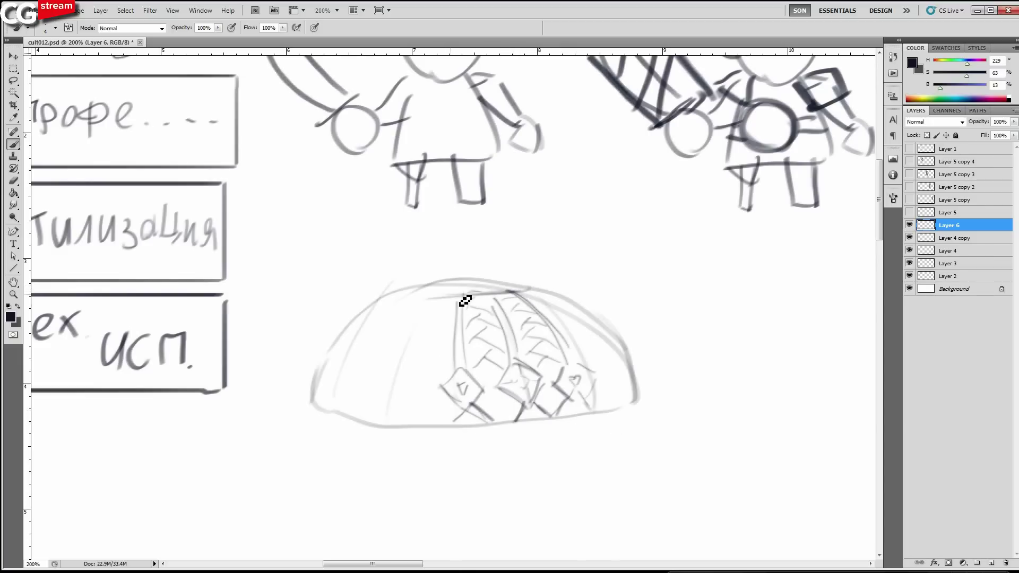
pyautogui.moveTo(523, 292); pyautogui.dragTo(399, 293)
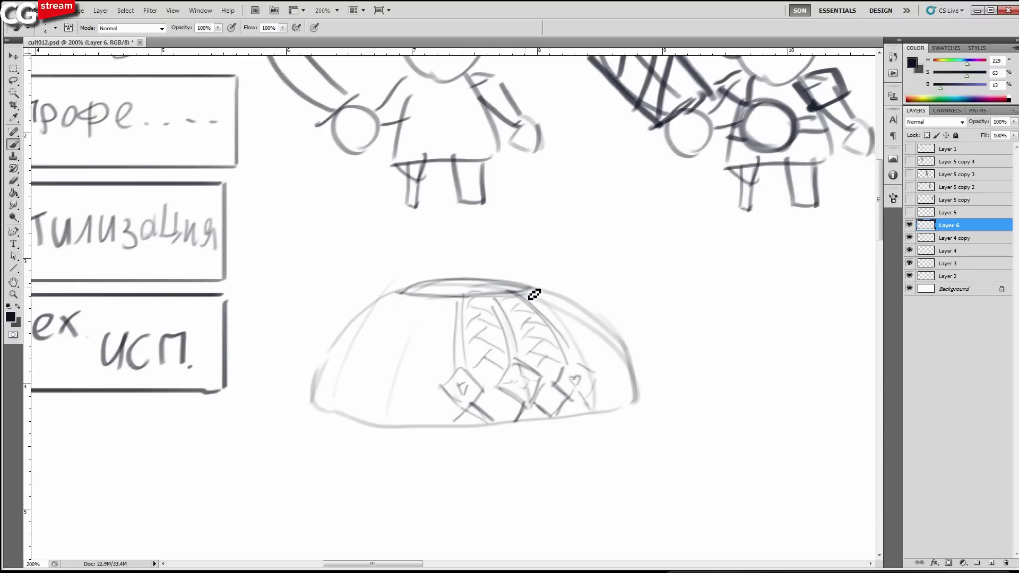
pyautogui.moveTo(533, 292)
pyautogui.mouseDown()
pyautogui.moveTo(480, 282)
pyautogui.moveTo(406, 293)
pyautogui.mouseUp()
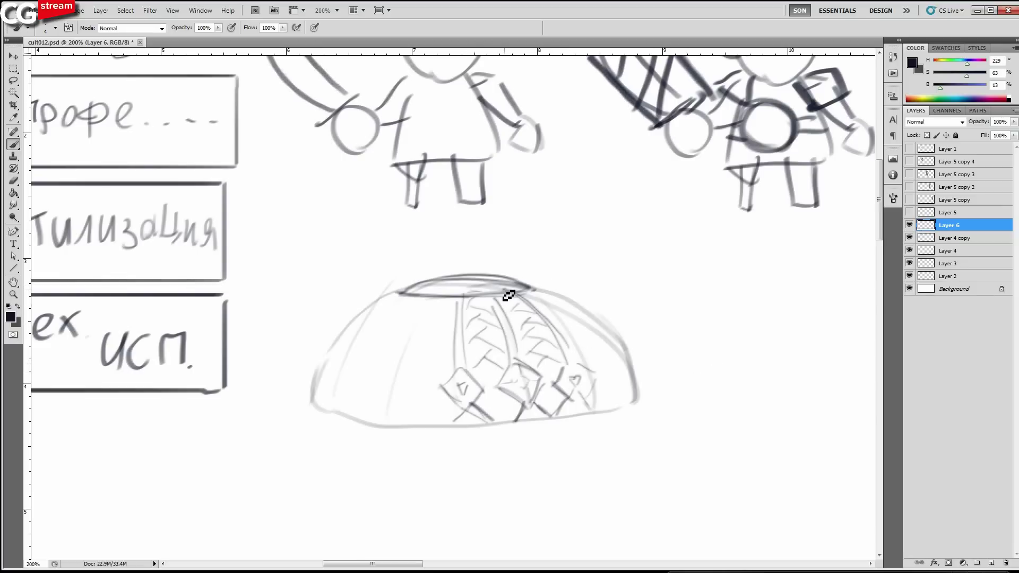
pyautogui.moveTo(507, 290); pyautogui.dragTo(502, 290)
pyautogui.moveTo(492, 291); pyautogui.dragTo(467, 293)
pyautogui.moveTo(455, 294); pyautogui.dragTo(449, 294)
pyautogui.moveTo(431, 293); pyautogui.dragTo(425, 293)
pyautogui.moveTo(434, 280); pyautogui.dragTo(407, 292)
# Paint a dark scalloped border along the dome's lower edge with an enlarged brush.
pyautogui.moveTo(636, 410)
pyautogui.mouseDown()
pyautogui.moveTo(639, 398)
pyautogui.moveTo(623, 393)
pyautogui.moveTo(396, 428)
pyautogui.moveTo(309, 383)
pyautogui.mouseUp()
pyautogui.press(']')
pyautogui.press(']')
pyautogui.press(']')
pyautogui.press(']')
pyautogui.press(']')
pyautogui.press(']')
pyautogui.press(']')
pyautogui.press(']')
pyautogui.press(']')
pyautogui.press(']')
pyautogui.press(']')
pyautogui.press('[')
pyautogui.press('[')
pyautogui.press('[')
pyautogui.press('[')
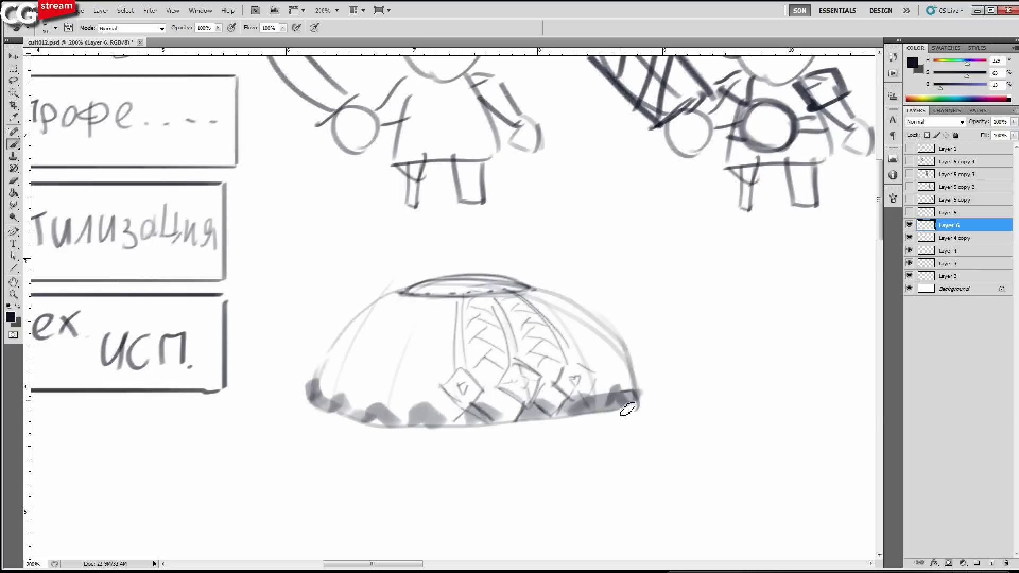
pyautogui.moveTo(462, 423); pyautogui.dragTo(328, 409)
# Darken the dome's right contour and sharpen the scalloped border's edge with a smaller brush.
pyautogui.press('[')
pyautogui.press('[')
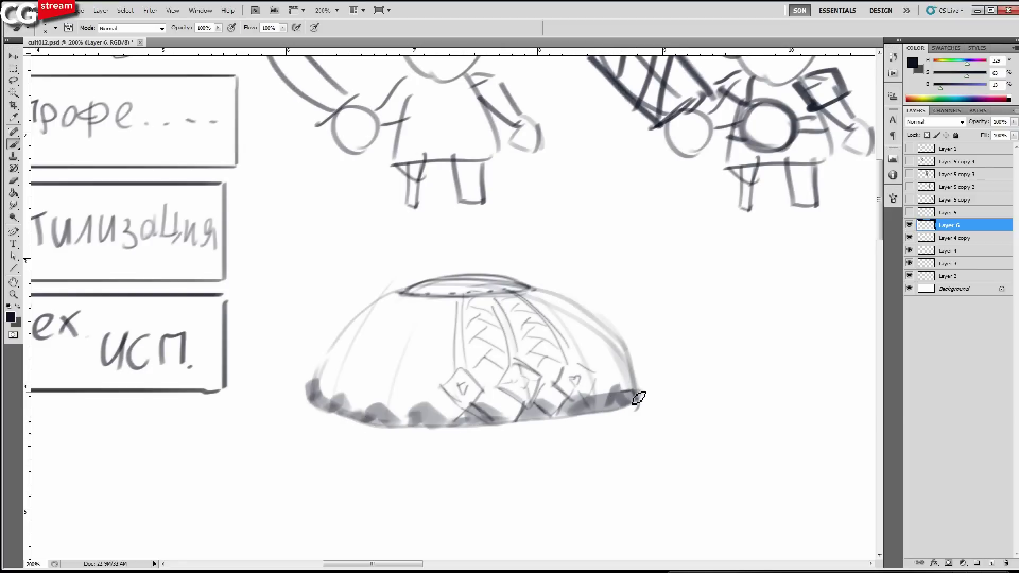
pyautogui.moveTo(630, 398)
pyautogui.mouseDown()
pyautogui.moveTo(624, 360)
pyautogui.moveTo(507, 284)
pyautogui.mouseUp()
pyautogui.press('[')
pyautogui.press('[')
pyautogui.moveTo(325, 407)
pyautogui.mouseDown()
pyautogui.moveTo(311, 405)
pyautogui.moveTo(345, 401)
pyautogui.moveTo(416, 431)
pyautogui.moveTo(421, 409)
pyautogui.moveTo(462, 423)
pyautogui.moveTo(516, 413)
pyautogui.mouseUp()
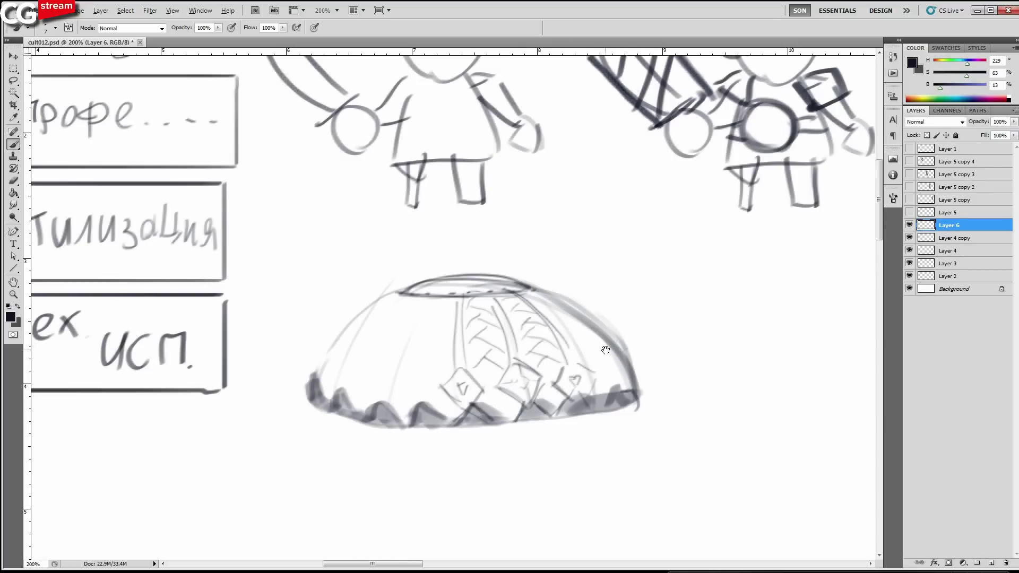
# Review the hobbit diagram's labelled frames, both pirate sketches and the decorated dome.
pyautogui.scroll(-1, 511, 268)
pyautogui.moveTo(268, 240); pyautogui.dragTo(602, 298)
pyautogui.scroll(1, 557, 290)
pyautogui.moveTo(872, 311); pyautogui.dragTo(542, 326)
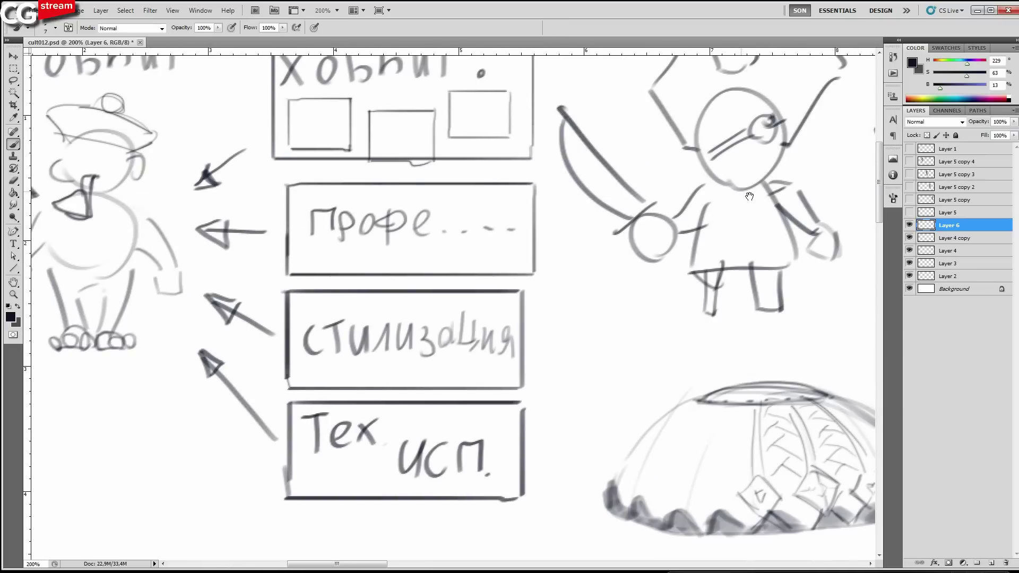
pyautogui.moveTo(611, 248); pyautogui.dragTo(399, 338)
pyautogui.moveTo(766, 384); pyautogui.dragTo(480, 279)
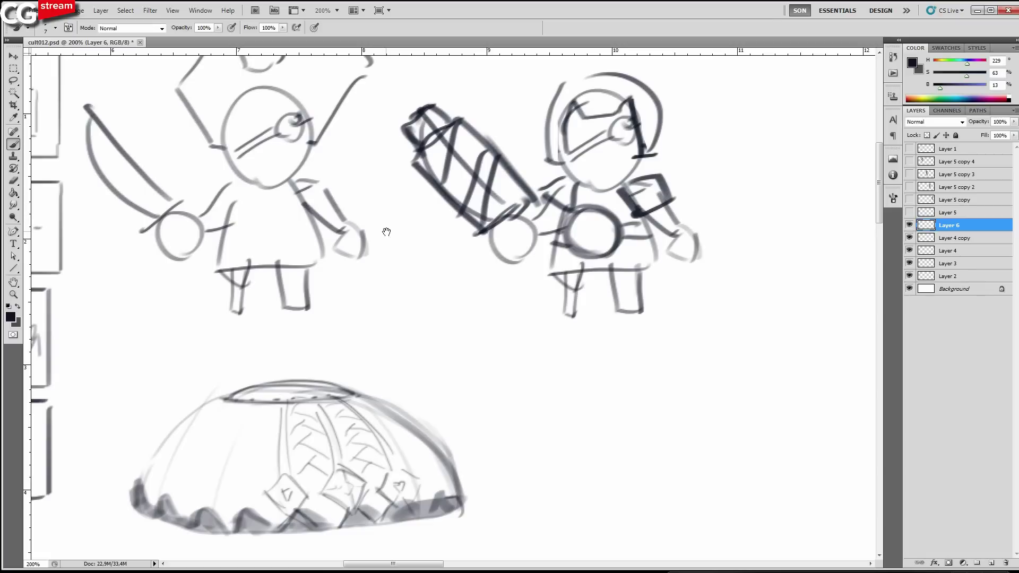
pyautogui.moveTo(537, 434)
pyautogui.mouseDown()
pyautogui.moveTo(651, 477)
pyautogui.moveTo(600, 407)
pyautogui.mouseUp()
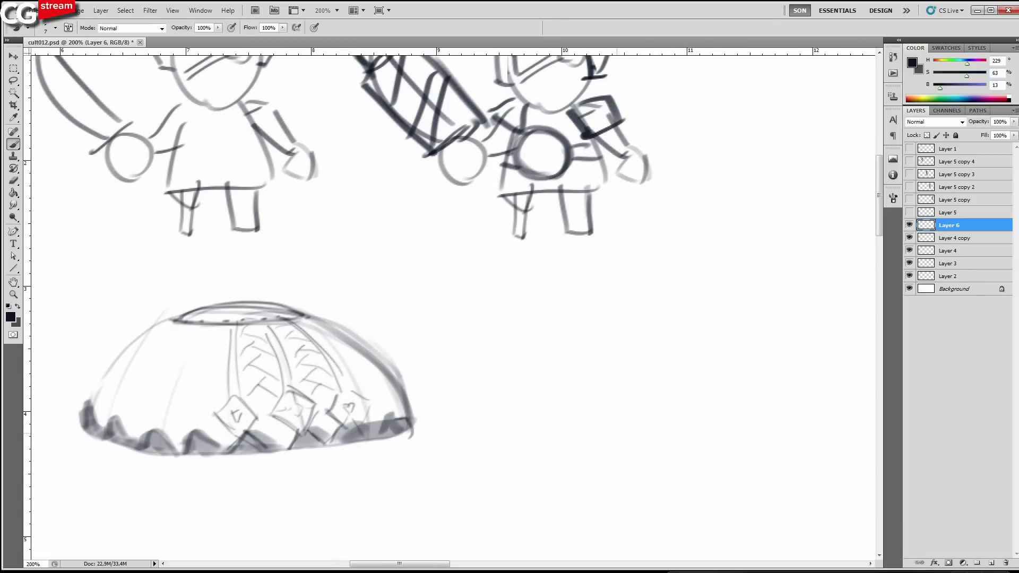
# Draw a tilted gadget below the armoured figure: a double-ringed oval head, an elongated body with two dots, and a side box.
pyautogui.moveTo(634, 436); pyautogui.dragTo(595, 357)
pyautogui.moveTo(630, 439); pyautogui.dragTo(572, 358)
pyautogui.moveTo(546, 338)
pyautogui.mouseDown()
pyautogui.moveTo(589, 339)
pyautogui.moveTo(572, 357)
pyautogui.mouseUp()
pyautogui.moveTo(524, 299)
pyautogui.mouseDown()
pyautogui.moveTo(570, 350)
pyautogui.moveTo(560, 302)
pyautogui.moveTo(576, 337)
pyautogui.mouseUp()
pyautogui.moveTo(533, 374); pyautogui.dragTo(565, 361)
pyautogui.click(608, 398)
pyautogui.click(596, 367)
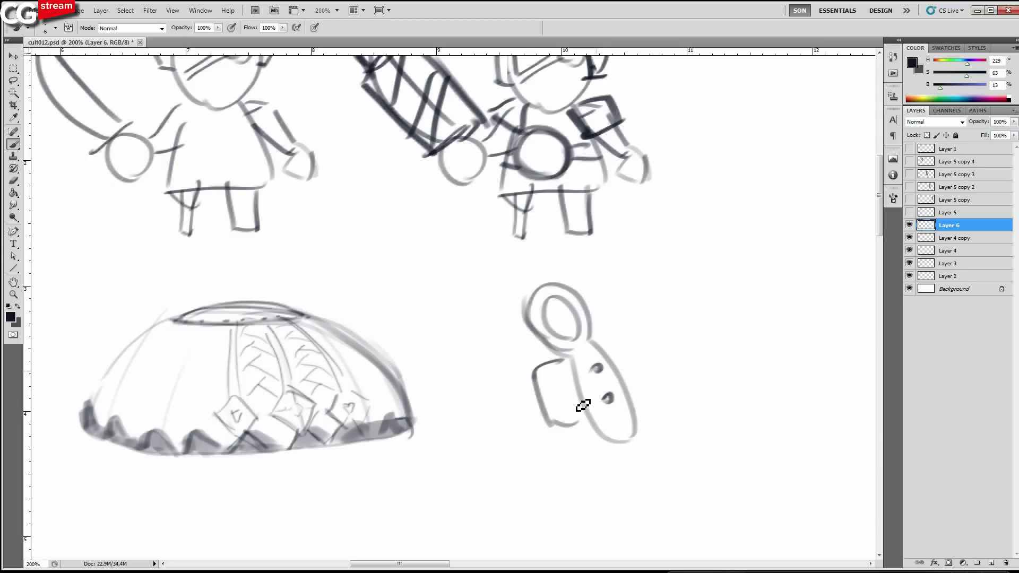
# Hatch the gadget's side box with diagonal strokes and add a short curved tube ending in a round claw beneath it.
pyautogui.moveTo(594, 424); pyautogui.dragTo(564, 429)
pyautogui.moveTo(584, 400); pyautogui.dragTo(559, 423)
pyautogui.moveTo(578, 385); pyautogui.dragTo(553, 416)
pyautogui.moveTo(573, 371); pyautogui.dragTo(549, 396)
pyautogui.moveTo(589, 436); pyautogui.dragTo(569, 465)
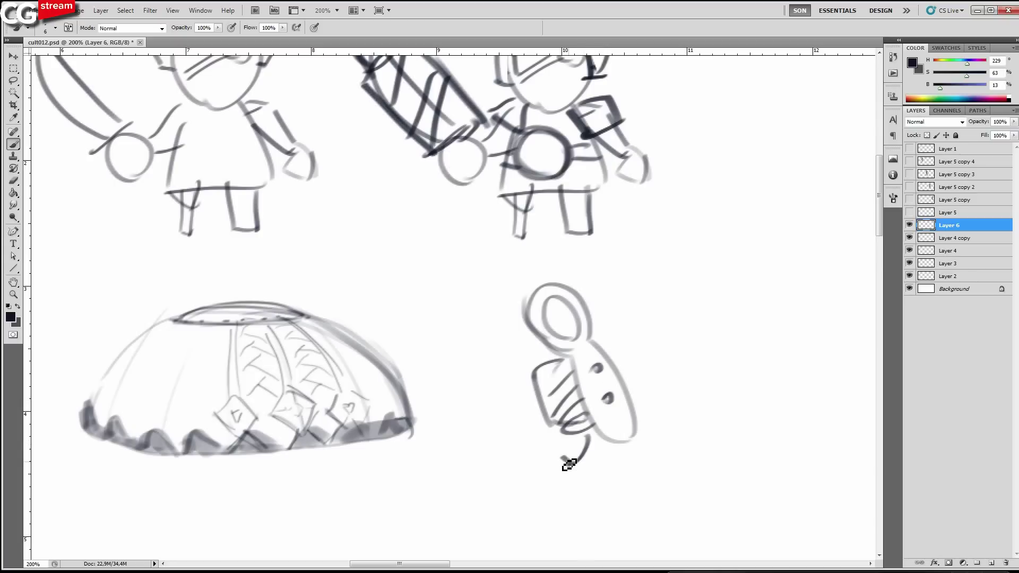
pyautogui.moveTo(573, 430); pyautogui.dragTo(557, 455)
pyautogui.moveTo(524, 473); pyautogui.dragTo(557, 497)
pyautogui.moveTo(541, 483); pyautogui.dragTo(562, 472)
pyautogui.moveTo(532, 458); pyautogui.dragTo(546, 467)
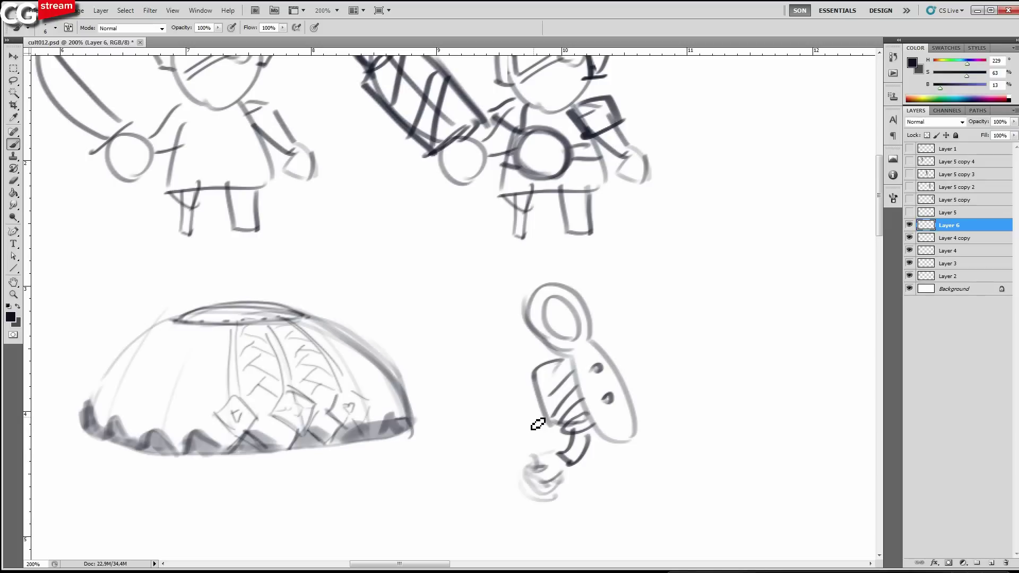
# Darken the gadget's inner oval and fill it with bright turquoise (hue 173, saturation 63, brightness 100) using a larger brush.
pyautogui.keyDown('alt'); pyautogui.click(569, 311); pyautogui.keyUp('alt')
pyautogui.keyDown('alt'); pyautogui.click(568, 309); pyautogui.keyUp('alt')
pyautogui.keyDown('ctrl'); pyautogui.click(584, 347); pyautogui.keyUp('ctrl')
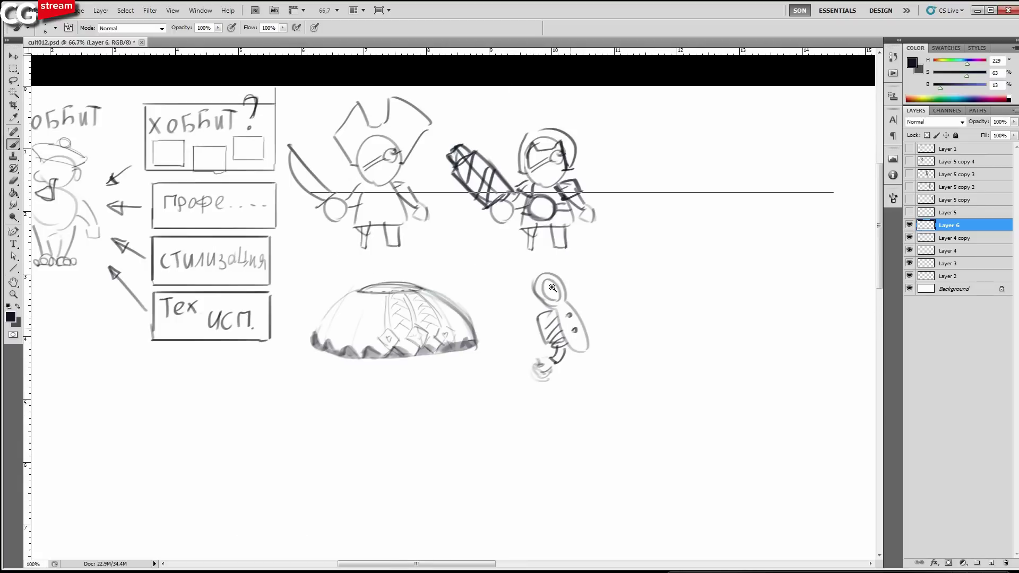
pyautogui.click(552, 288)
pyautogui.click(956, 99)
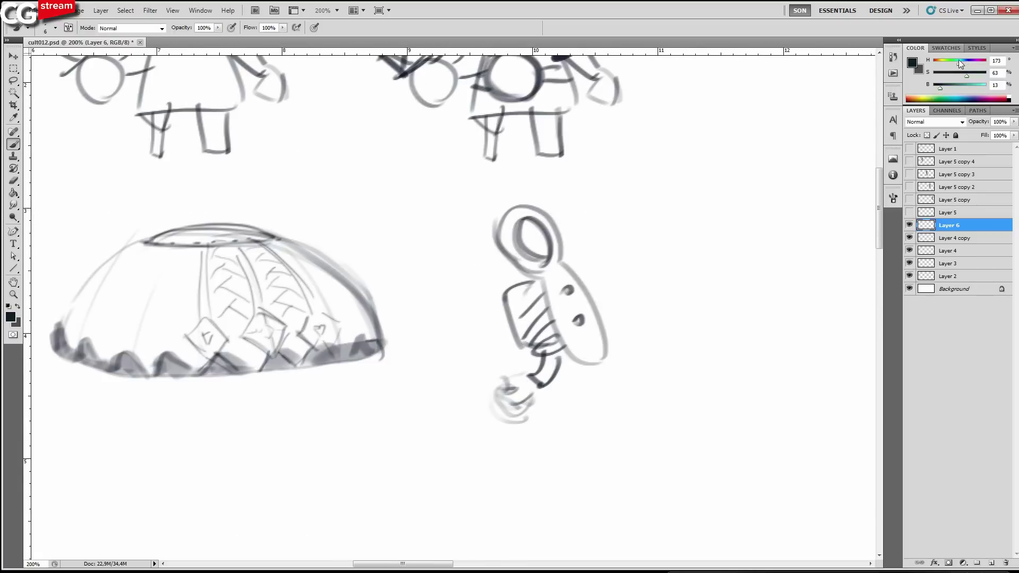
pyautogui.press(']')
pyautogui.press(']')
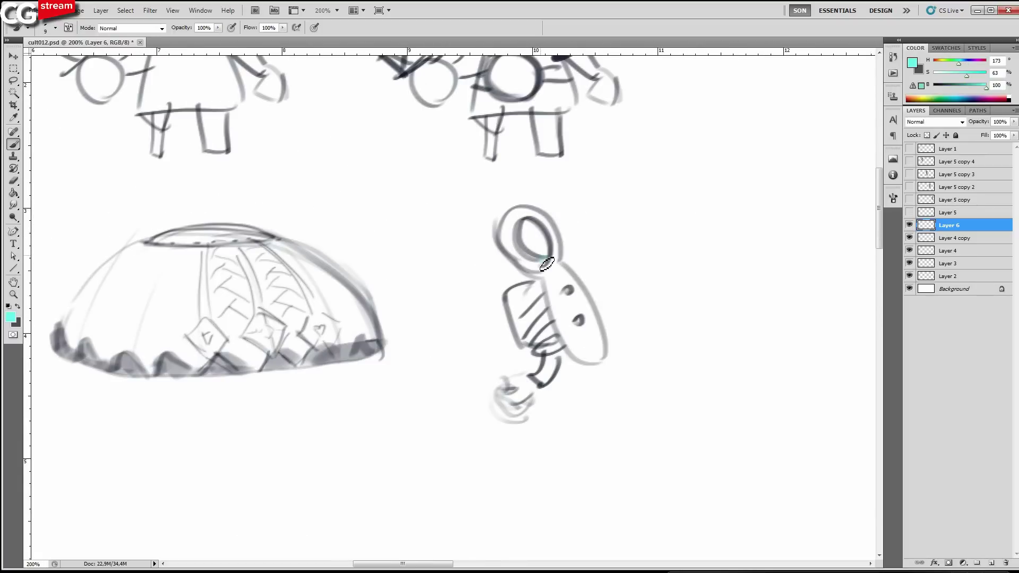
pyautogui.moveTo(547, 264); pyautogui.dragTo(530, 231)
# Review the hobbit diagram, both pirate variants, the ornamented dome and the gadget together.
pyautogui.keyDown('alt'); pyautogui.click(457, 177); pyautogui.keyUp('alt')
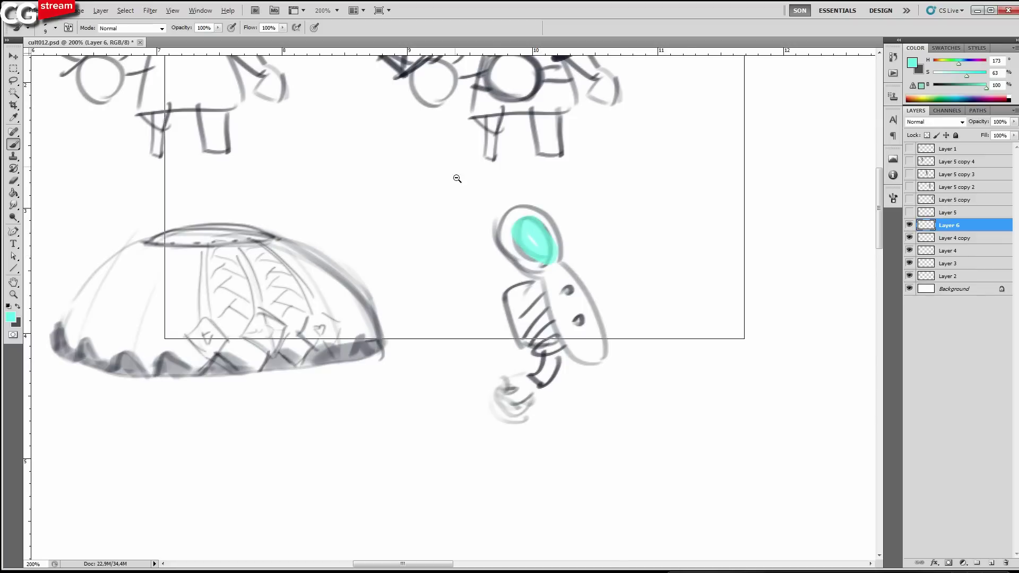
pyautogui.moveTo(520, 187); pyautogui.dragTo(762, 345)
pyautogui.hotkey('ctrl', '-')
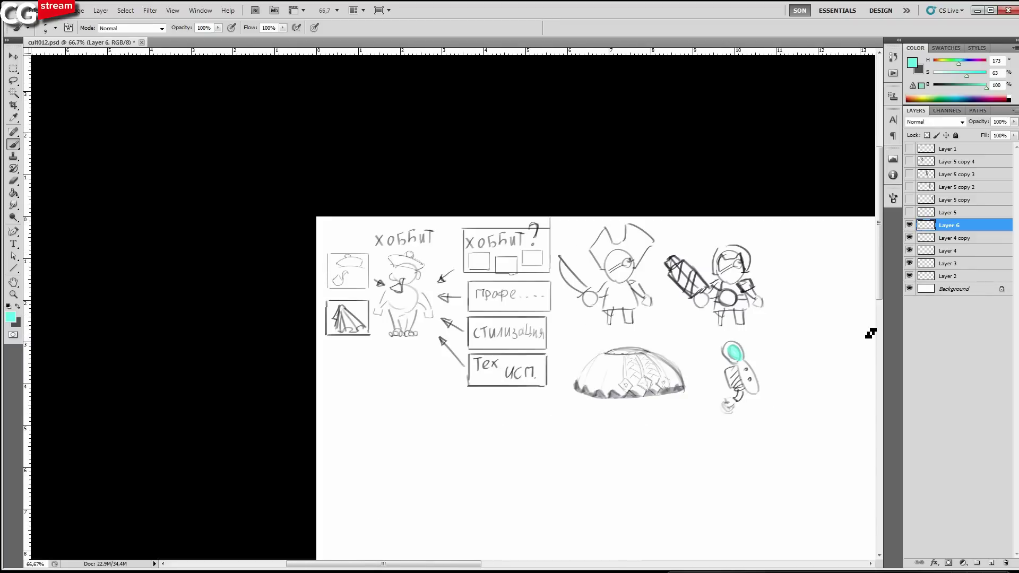
pyautogui.keyDown('ctrl'); pyautogui.click(665, 343); pyautogui.keyUp('ctrl')
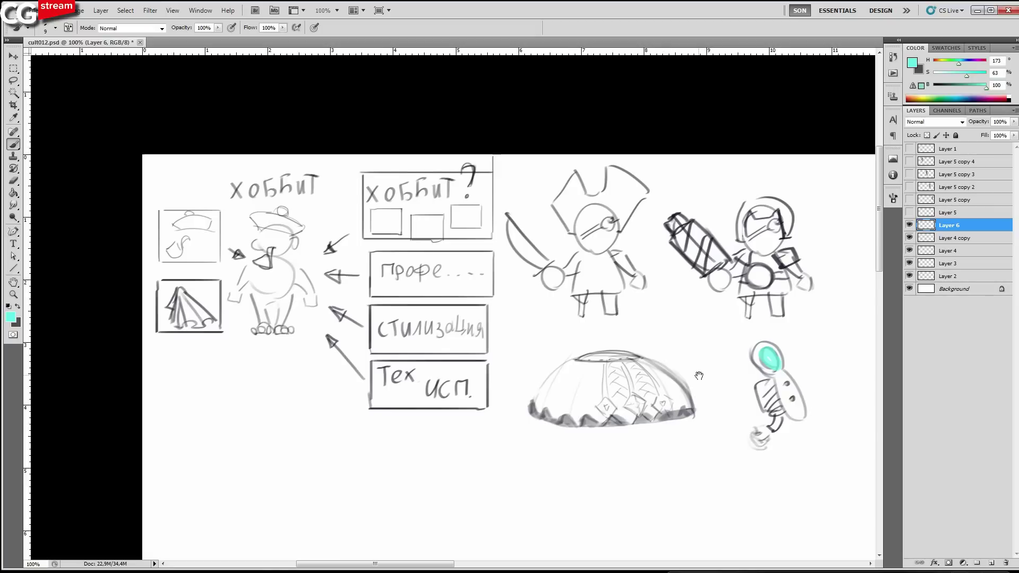
pyautogui.moveTo(699, 376); pyautogui.dragTo(685, 358)
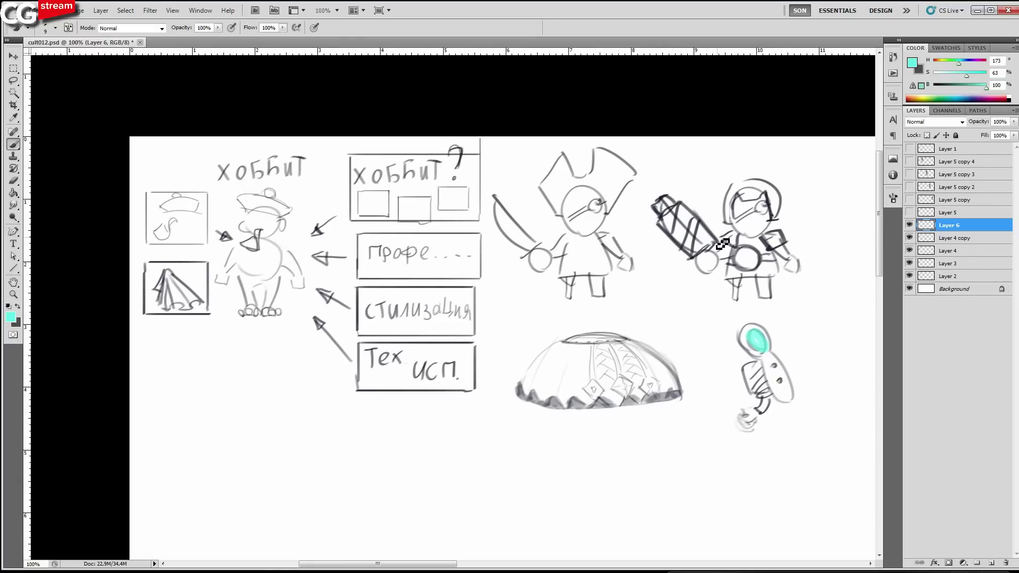
pyautogui.moveTo(824, 250); pyautogui.dragTo(626, 230)
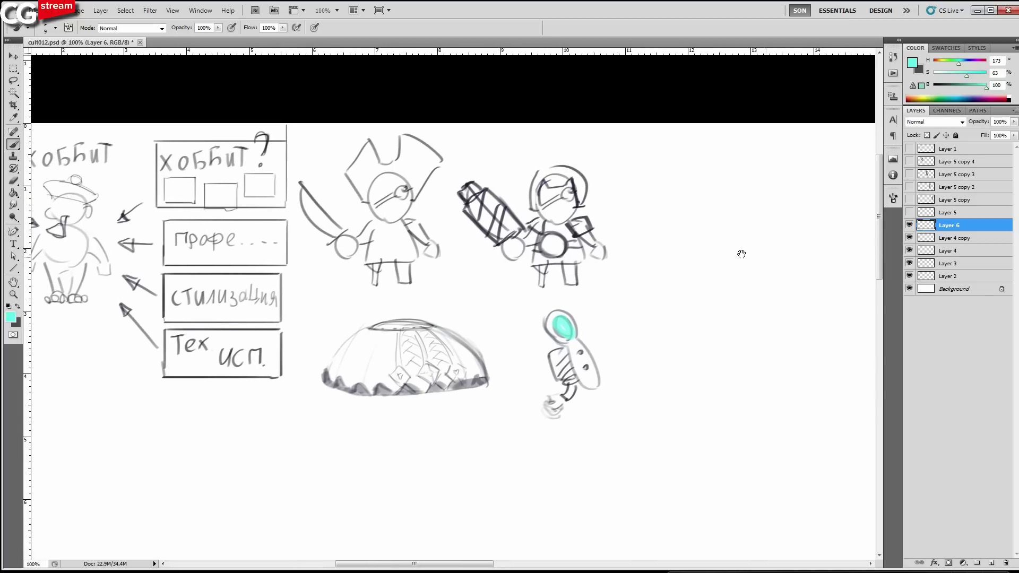
# Sample a dark grey and sketch a simple figure with a round head and pointed arms and legs beside the armoured pirate.
pyautogui.click(911, 227)
pyautogui.keyDown('alt'); pyautogui.click(412, 390); pyautogui.keyUp('alt')
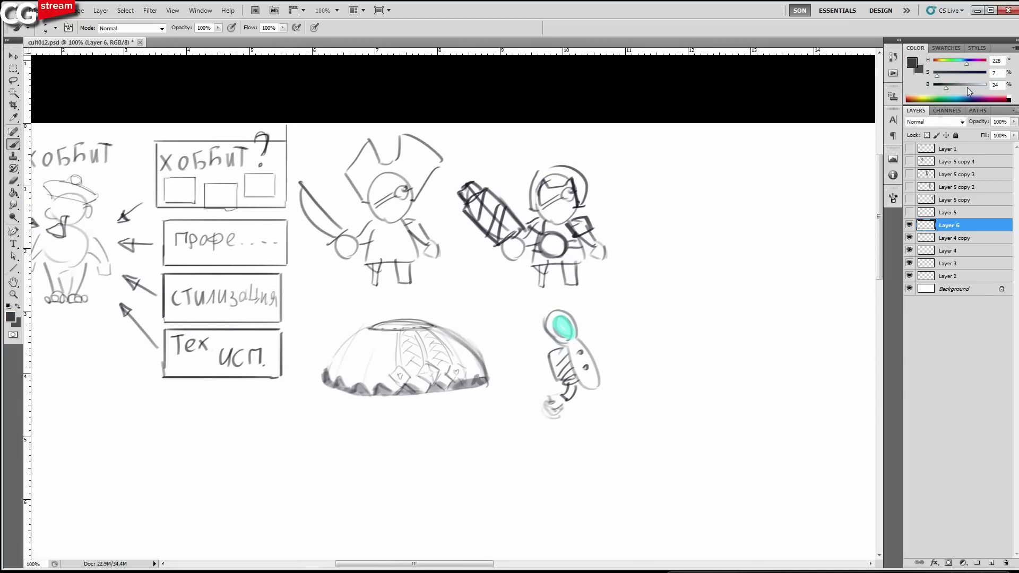
pyautogui.click(693, 241)
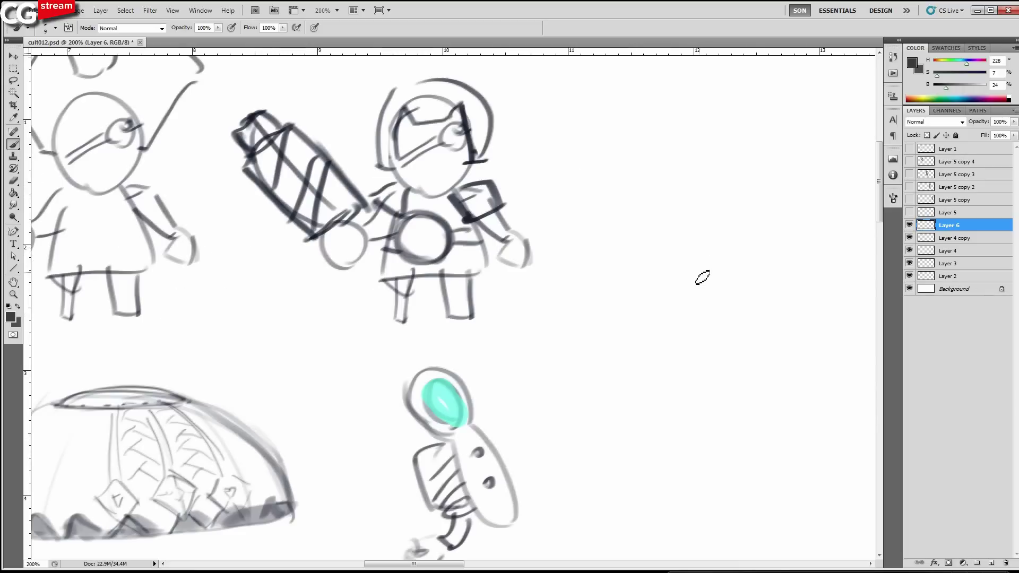
pyautogui.moveTo(665, 244); pyautogui.dragTo(574, 316)
pyautogui.press('[')
pyautogui.press('[')
pyautogui.press('[')
pyautogui.moveTo(659, 303)
pyautogui.mouseDown()
pyautogui.moveTo(618, 246)
pyautogui.moveTo(583, 297)
pyautogui.moveTo(575, 207)
pyautogui.mouseUp()
pyautogui.moveTo(663, 303)
pyautogui.mouseDown()
pyautogui.moveTo(660, 205)
pyautogui.moveTo(697, 243)
pyautogui.moveTo(638, 147)
pyautogui.mouseUp()
pyautogui.moveTo(578, 211)
pyautogui.mouseDown()
pyautogui.moveTo(558, 246)
pyautogui.moveTo(576, 164)
pyautogui.mouseUp()
pyautogui.moveTo(633, 137)
pyautogui.mouseDown()
pyautogui.moveTo(613, 154)
pyautogui.moveTo(633, 114)
pyautogui.moveTo(590, 100)
pyautogui.moveTo(615, 153)
pyautogui.mouseUp()
pyautogui.press(']')
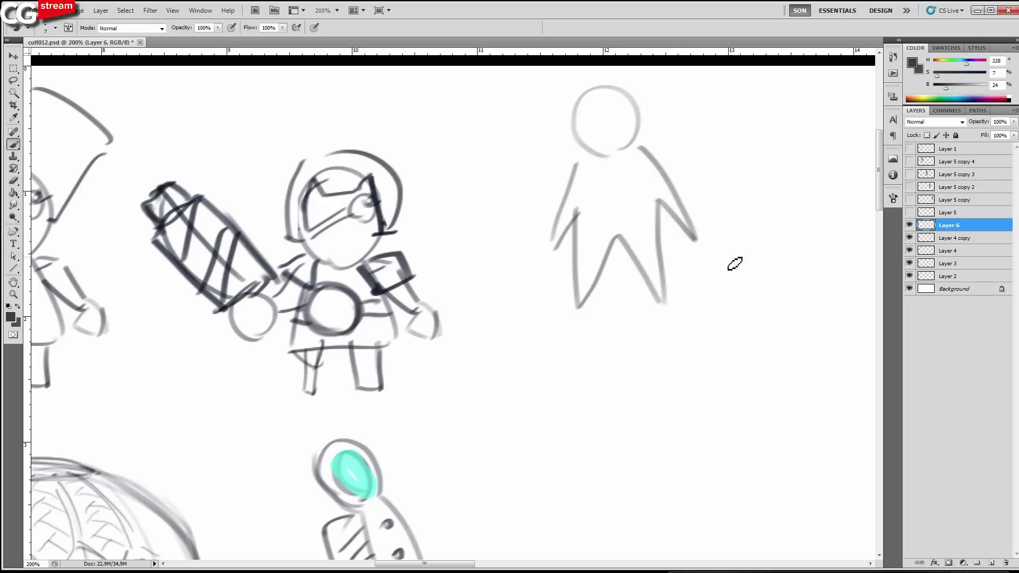
# Draw a short arrow pointing away from the simple figure toward the empty canvas beside it.
pyautogui.moveTo(714, 191); pyautogui.dragTo(583, 202)
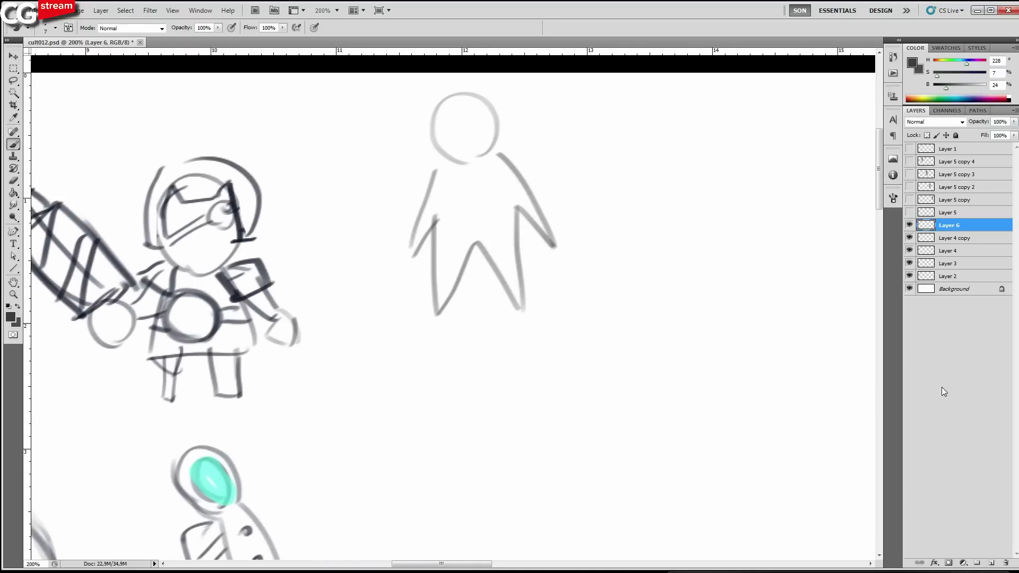
pyautogui.press('[')
pyautogui.moveTo(550, 198)
pyautogui.mouseDown()
pyautogui.moveTo(607, 200)
pyautogui.moveTo(587, 196)
pyautogui.moveTo(588, 209)
pyautogui.mouseUp()
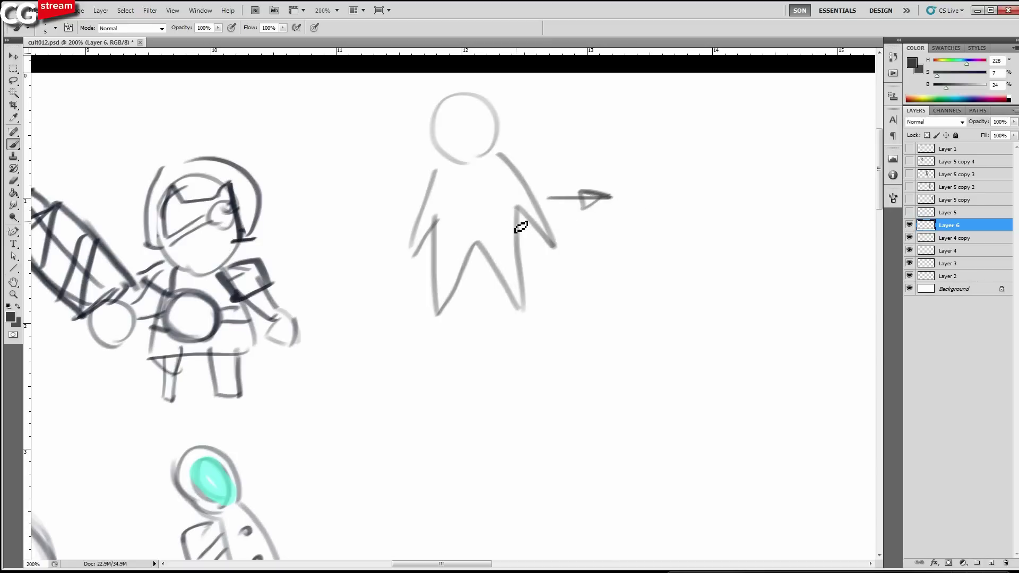
pyautogui.press('l')
pyautogui.hotkey('alt', 'l')
pyautogui.press('Escape')
pyautogui.press('b')
pyautogui.moveTo(599, 322)
pyautogui.mouseDown()
pyautogui.moveTo(676, 192)
pyautogui.moveTo(531, 361)
pyautogui.mouseUp()
pyautogui.hotkey('ctrl', 'z')
# Lasso the simple figure with its arrow, place a copy beside the original and deselect.
pyautogui.press('l')
pyautogui.moveTo(633, 258)
pyautogui.mouseDown()
pyautogui.moveTo(530, 74)
pyautogui.moveTo(615, 297)
pyautogui.mouseUp()
pyautogui.moveTo(561, 268)
pyautogui.mouseDown()
pyautogui.moveTo(814, 266)
pyautogui.moveTo(808, 289)
pyautogui.moveTo(820, 271)
pyautogui.mouseUp()
pyautogui.hotkey('ctrl', 'd')
# Draw a V-shaped collar and a double centre line down the torso of the copied figure.
pyautogui.press('b')
pyautogui.moveTo(751, 183)
pyautogui.mouseDown()
pyautogui.moveTo(731, 212)
pyautogui.moveTo(693, 173)
pyautogui.mouseUp()
pyautogui.moveTo(734, 245); pyautogui.dragTo(725, 201)
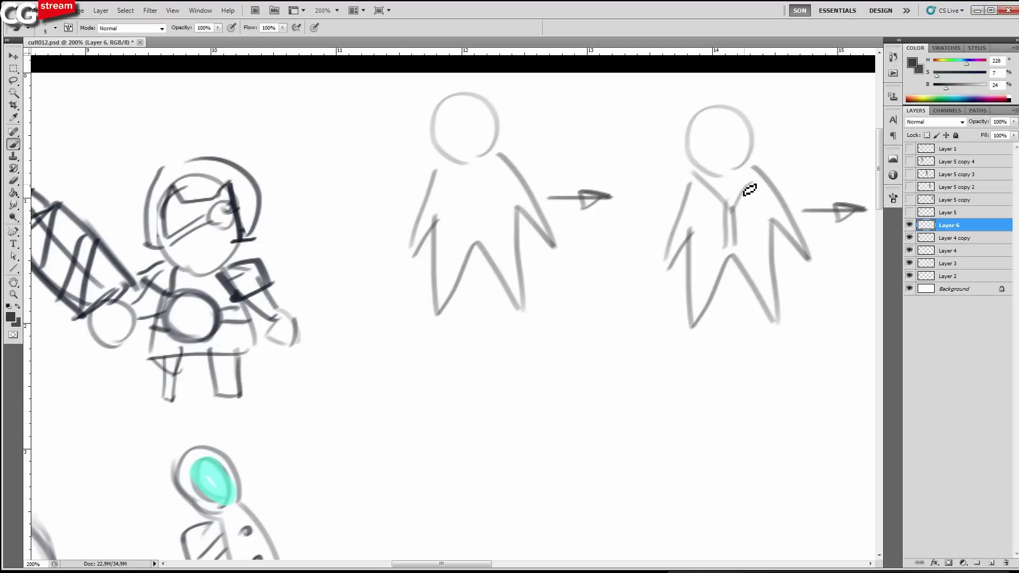
pyautogui.moveTo(763, 169); pyautogui.dragTo(744, 191)
# Draw a row of four progressively smaller rectangles below the two simple figures.
pyautogui.moveTo(794, 204); pyautogui.dragTo(689, 202)
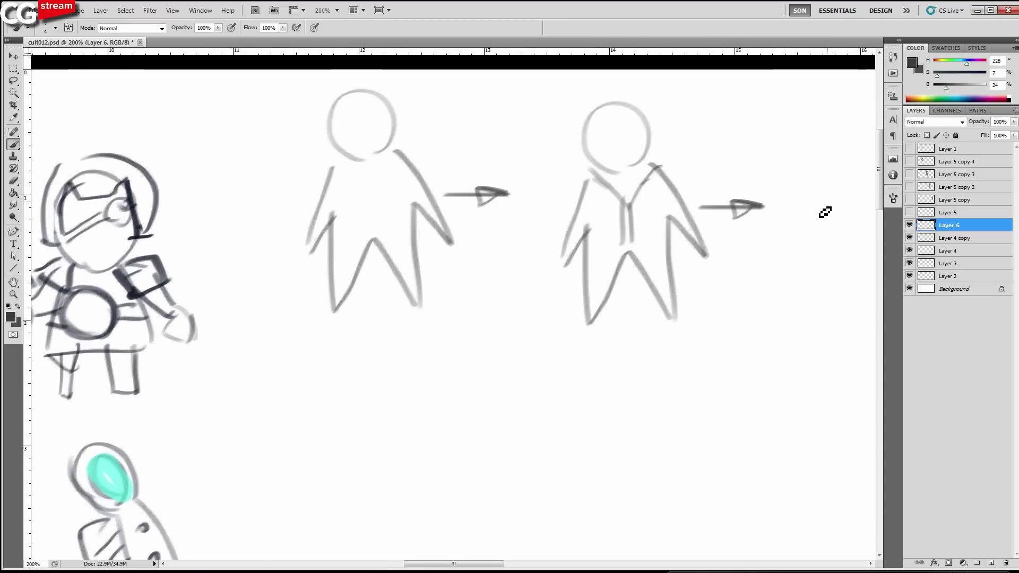
pyautogui.moveTo(586, 398); pyautogui.dragTo(648, 346)
pyautogui.moveTo(479, 393)
pyautogui.mouseDown()
pyautogui.moveTo(477, 334)
pyautogui.moveTo(459, 312)
pyautogui.moveTo(371, 323)
pyautogui.moveTo(484, 402)
pyautogui.moveTo(525, 355)
pyautogui.moveTo(587, 357)
pyautogui.moveTo(520, 406)
pyautogui.mouseUp()
pyautogui.moveTo(609, 399)
pyautogui.mouseDown()
pyautogui.moveTo(614, 387)
pyautogui.moveTo(638, 382)
pyautogui.moveTo(610, 397)
pyautogui.moveTo(655, 394)
pyautogui.mouseUp()
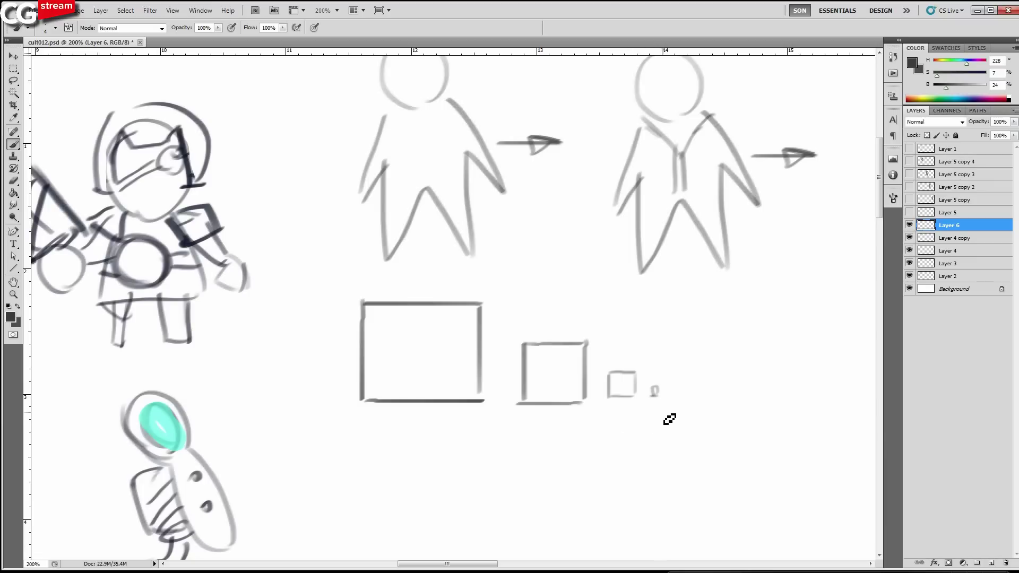
# Draw a long arrow from the largest toward the smallest rectangle and handwrite "Fantasy" beneath it.
pyautogui.moveTo(361, 441); pyautogui.dragTo(599, 449)
pyautogui.moveTo(374, 484)
pyautogui.mouseDown()
pyautogui.moveTo(422, 494)
pyautogui.moveTo(442, 482)
pyautogui.moveTo(444, 499)
pyautogui.moveTo(431, 477)
pyautogui.moveTo(470, 494)
pyautogui.mouseUp()
pyautogui.moveTo(483, 477); pyautogui.dragTo(496, 487)
pyautogui.moveTo(501, 463); pyautogui.dragTo(509, 480)
pyautogui.moveTo(523, 459); pyautogui.dragTo(489, 514)
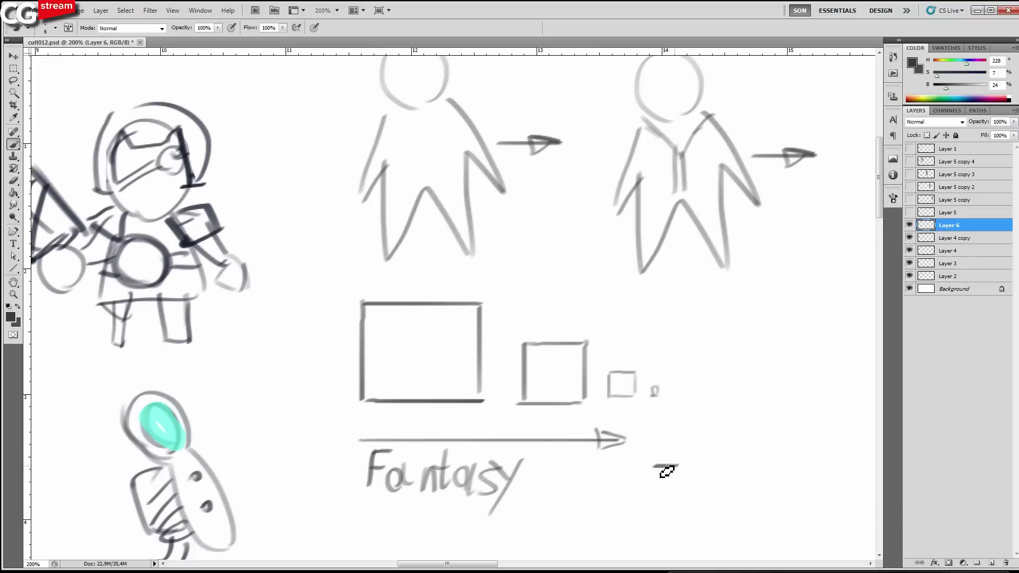
# Draw a shorter arrow in the opposite direction under the smallest rectangles and handwrite "Sci-Fi" beneath it.
pyautogui.moveTo(667, 470); pyautogui.dragTo(581, 467)
pyautogui.moveTo(601, 458)
pyautogui.mouseDown()
pyautogui.moveTo(595, 476)
pyautogui.moveTo(609, 510)
pyautogui.mouseUp()
pyautogui.click(640, 487)
pyautogui.moveTo(640, 497)
pyautogui.mouseDown()
pyautogui.moveTo(639, 512)
pyautogui.moveTo(632, 505)
pyautogui.moveTo(653, 509)
pyautogui.moveTo(672, 477)
pyautogui.mouseUp()
pyautogui.press('[')
pyautogui.moveTo(655, 494)
pyautogui.mouseDown()
pyautogui.moveTo(668, 492)
pyautogui.moveTo(671, 507)
pyautogui.mouseUp()
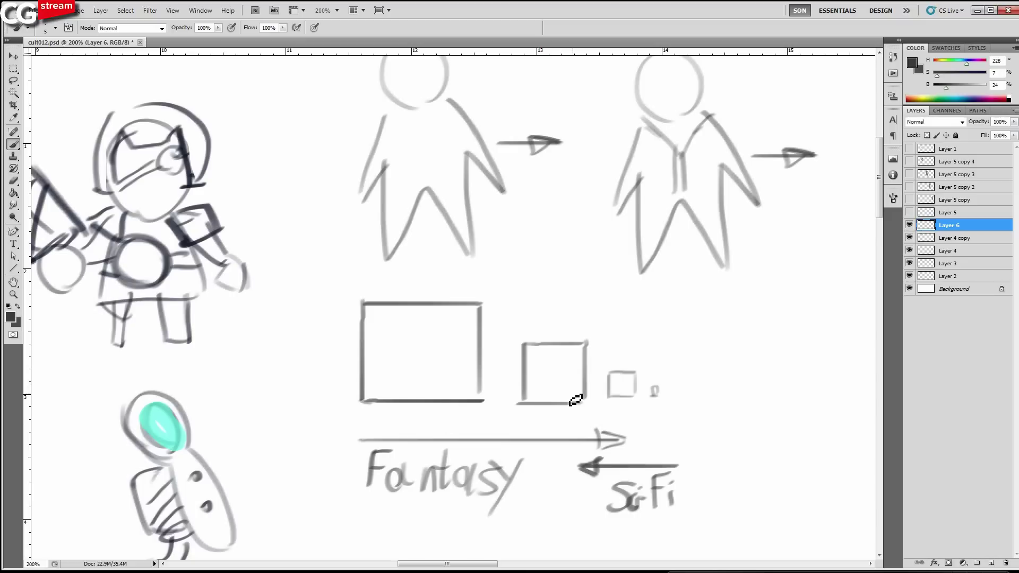
# Merge the sketch layers from Layer 6 down to Layer 2 into a single layer.
pyautogui.keyDown('alt'); pyautogui.click(543, 330); pyautogui.keyUp('alt')
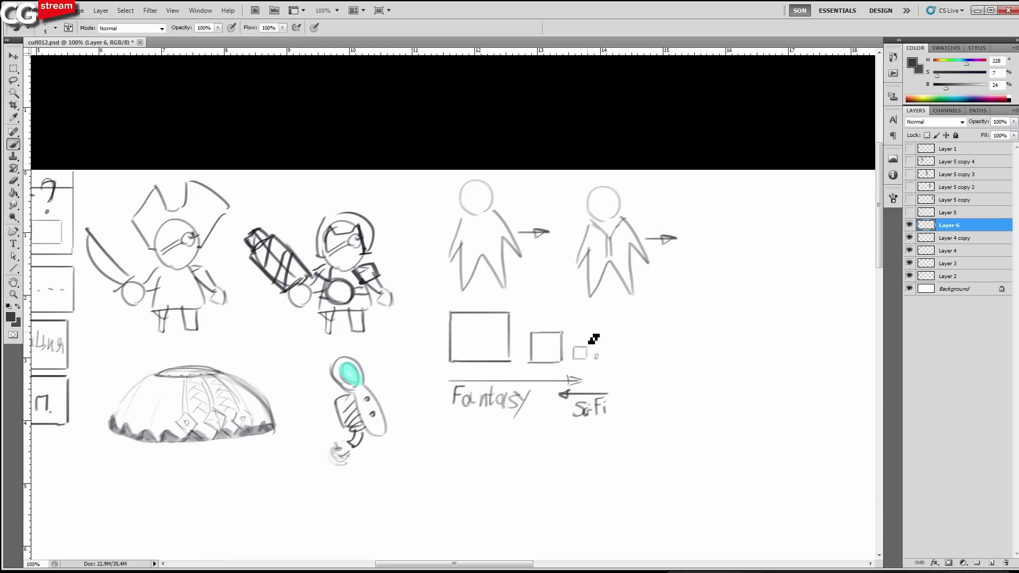
pyautogui.moveTo(350, 290); pyautogui.dragTo(578, 272)
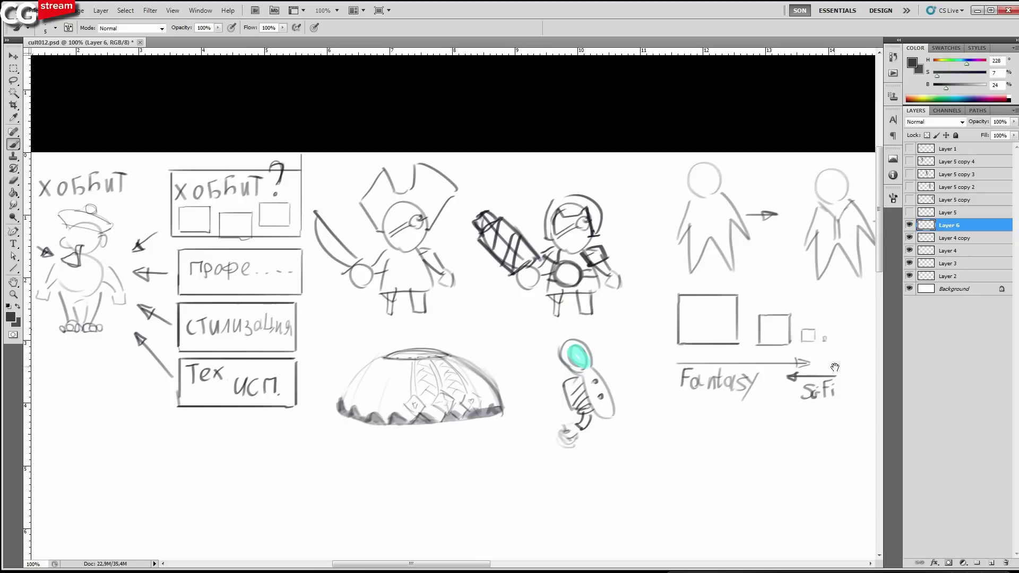
pyautogui.keyDown('alt'); pyautogui.click(461, 277); pyautogui.keyUp('alt')
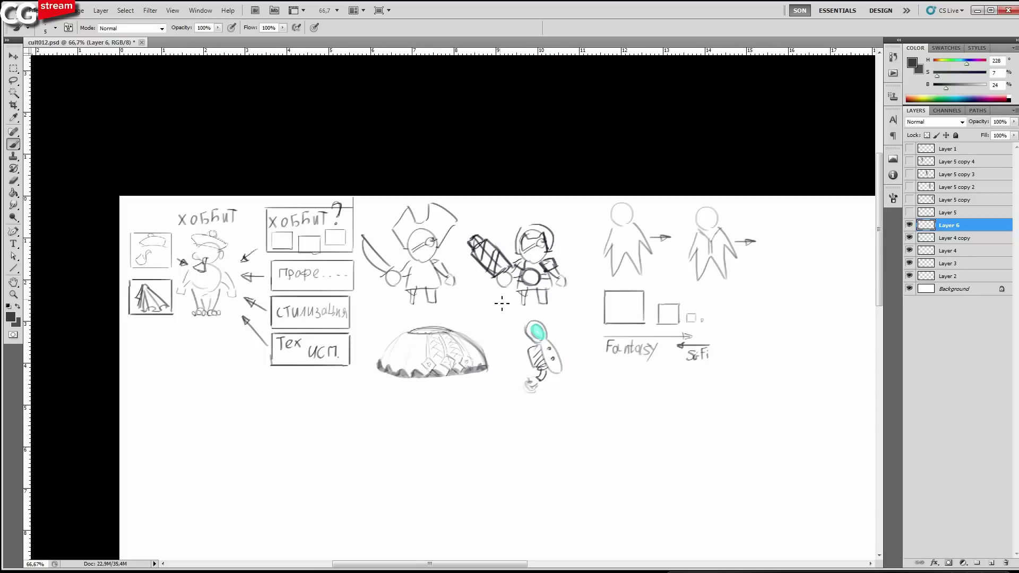
pyautogui.click(909, 276)
pyautogui.click(909, 276)
pyautogui.keyDown('shift'); pyautogui.click(946, 276); pyautogui.keyUp('shift')
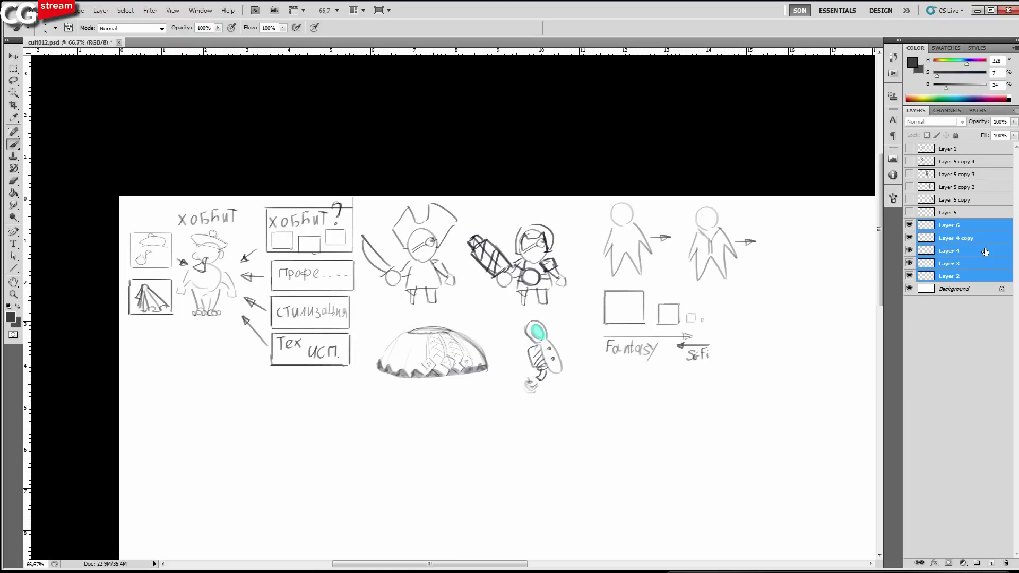
pyautogui.hotkey('ctrl', 'e')
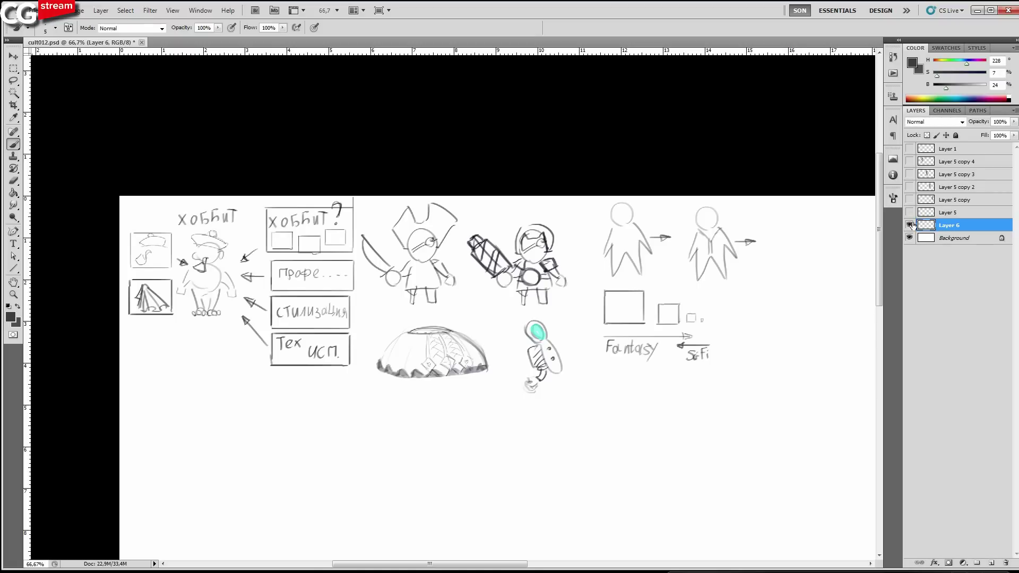
# Hide the merged Layer 6 and show the four Layer 5 copies containing the brown character silhouettes.
pyautogui.click(910, 225)
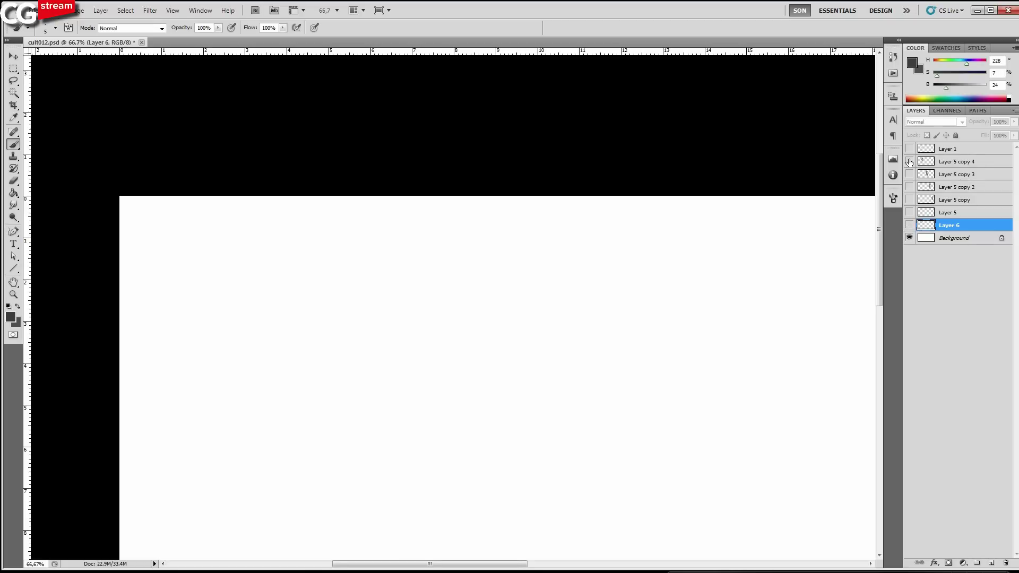
pyautogui.moveTo(909, 162); pyautogui.dragTo(909, 201)
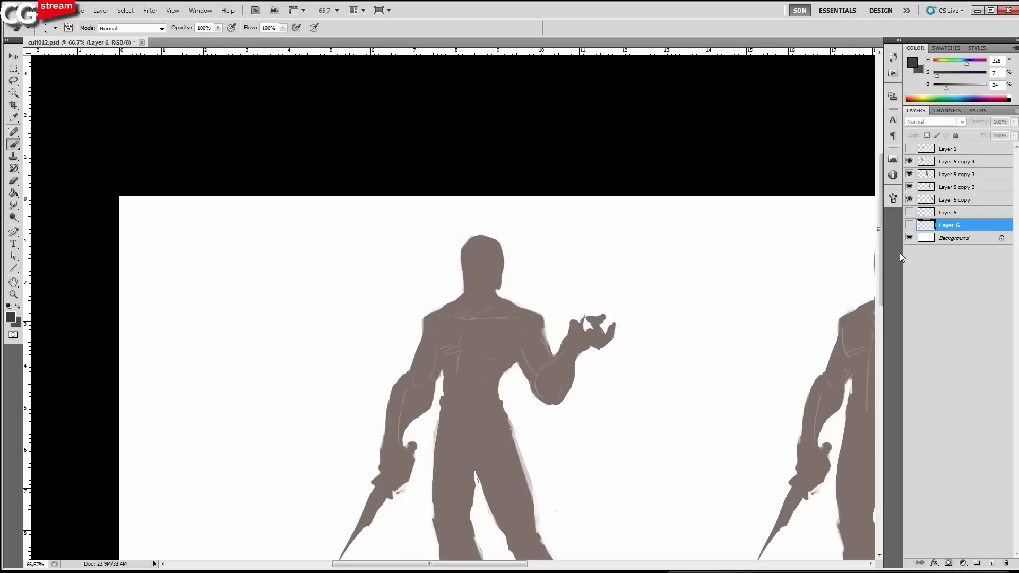
pyautogui.moveTo(739, 325); pyautogui.dragTo(524, 178)
pyautogui.keyDown('alt'); pyautogui.click(523, 212); pyautogui.keyUp('alt')
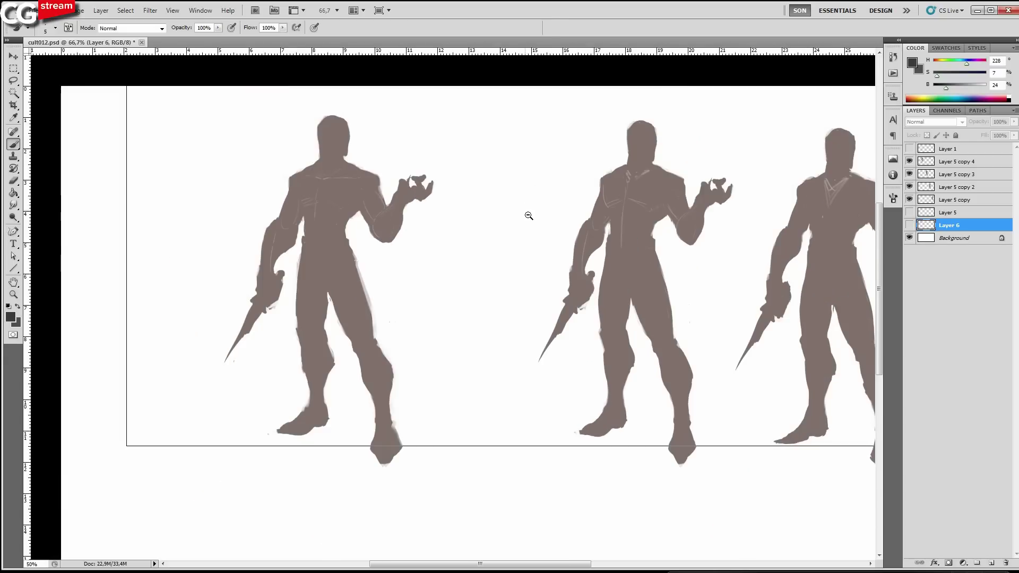
pyautogui.keyDown('alt'); pyautogui.click(529, 216); pyautogui.keyUp('alt')
pyautogui.click(595, 272)
pyautogui.press('Return')
pyautogui.press('Return')
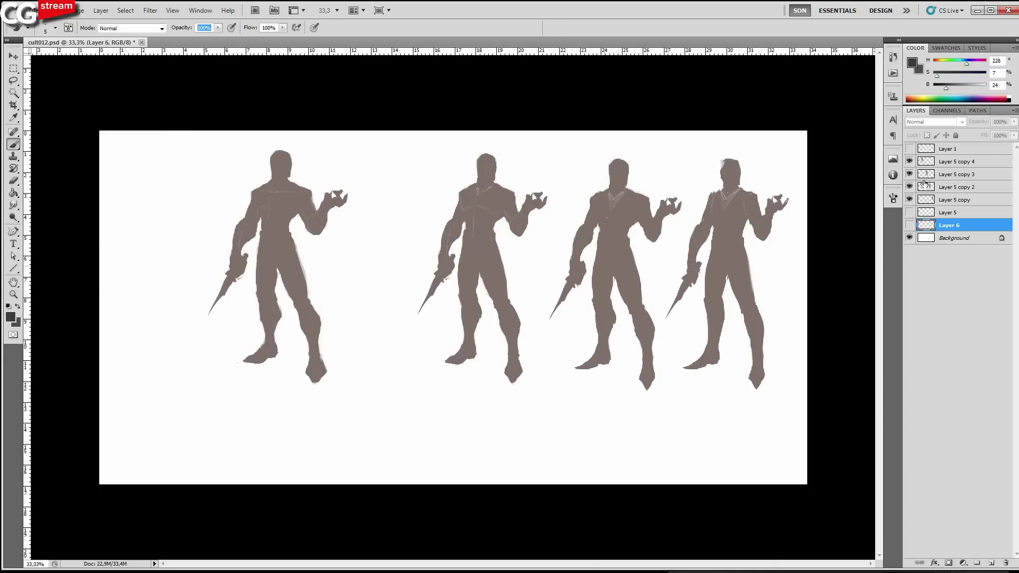
# Make Layer 5 copy 4 active and flip the canvas with the silhouettes horizontally.
pyautogui.click(947, 164)
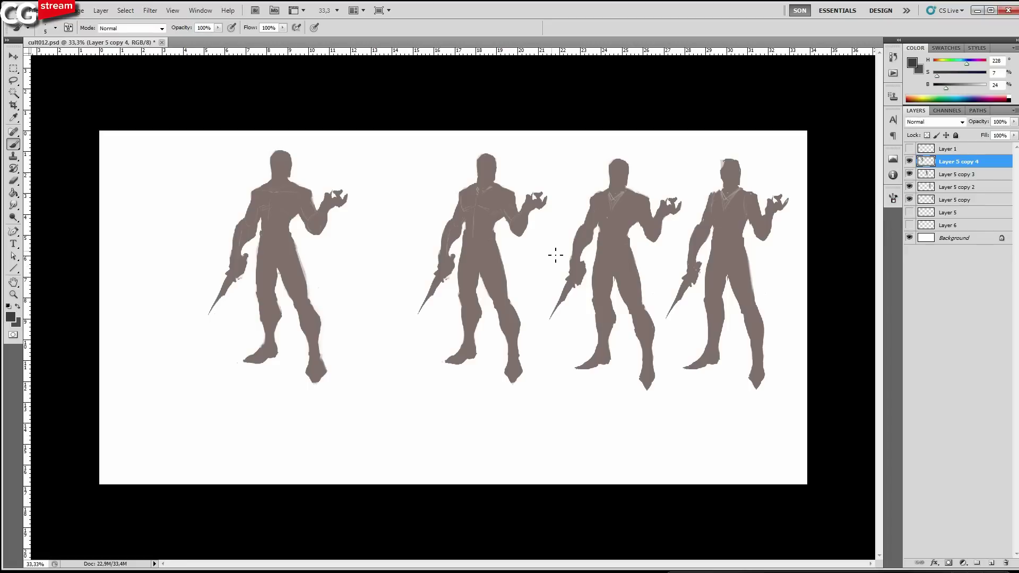
pyautogui.keyDown('ctrl'); pyautogui.click(451, 229); pyautogui.keyUp('ctrl')
pyautogui.moveTo(451, 229); pyautogui.dragTo(585, 228)
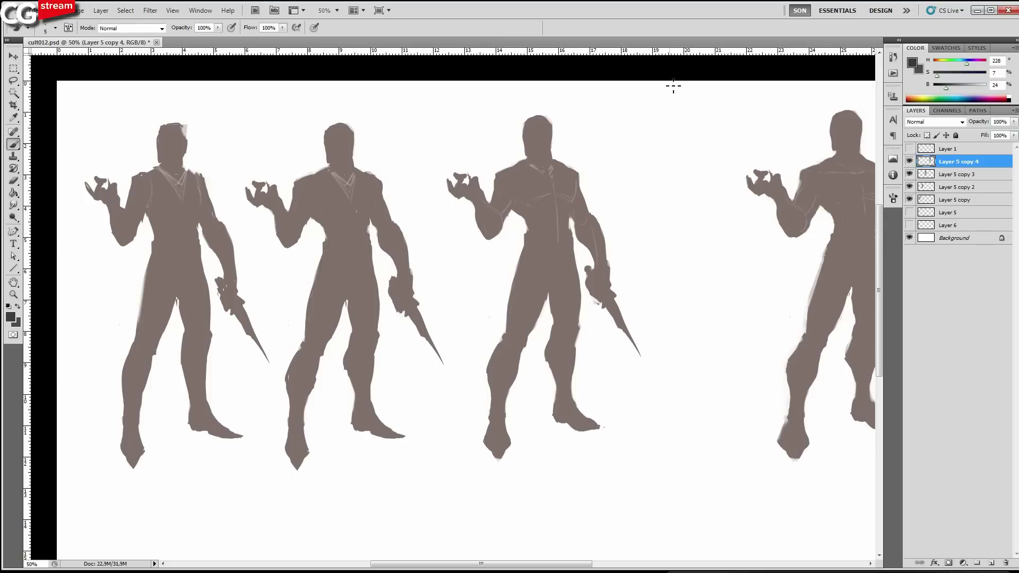
pyautogui.moveTo(466, 314); pyautogui.dragTo(534, 318)
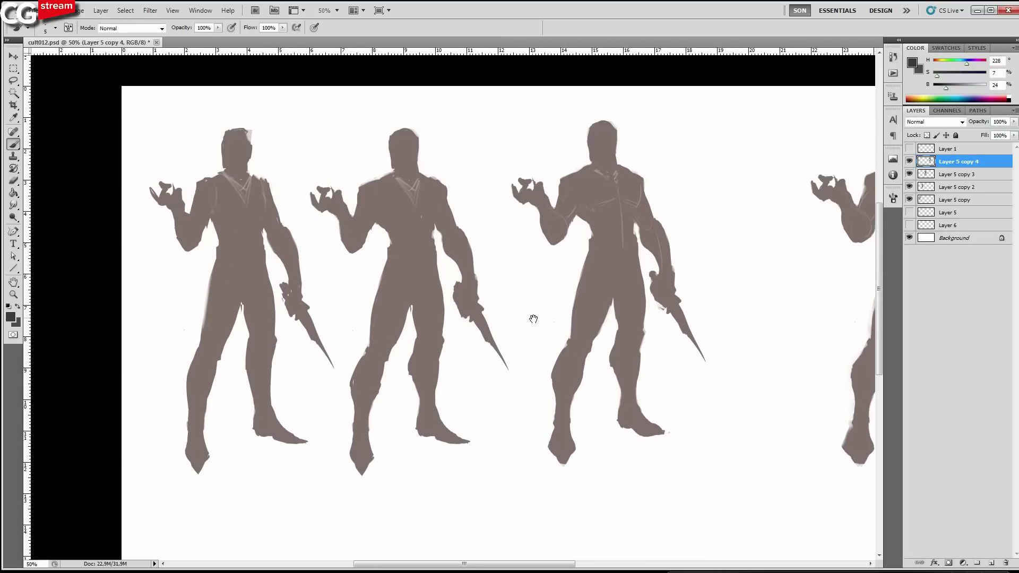
pyautogui.scroll(-2, 584, 372)
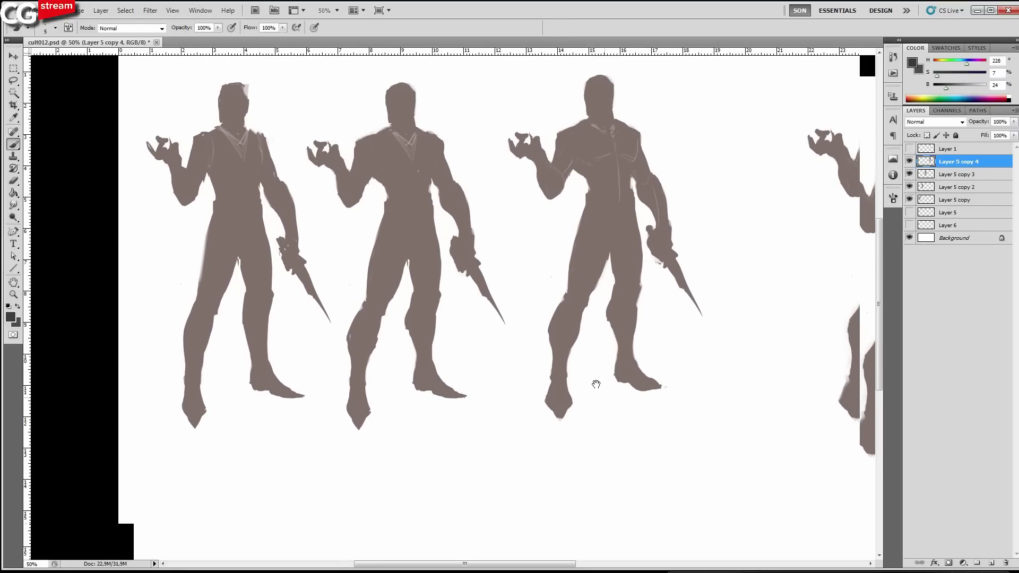
pyautogui.moveTo(596, 384); pyautogui.dragTo(455, 292)
pyautogui.moveTo(844, 214); pyautogui.dragTo(648, 325)
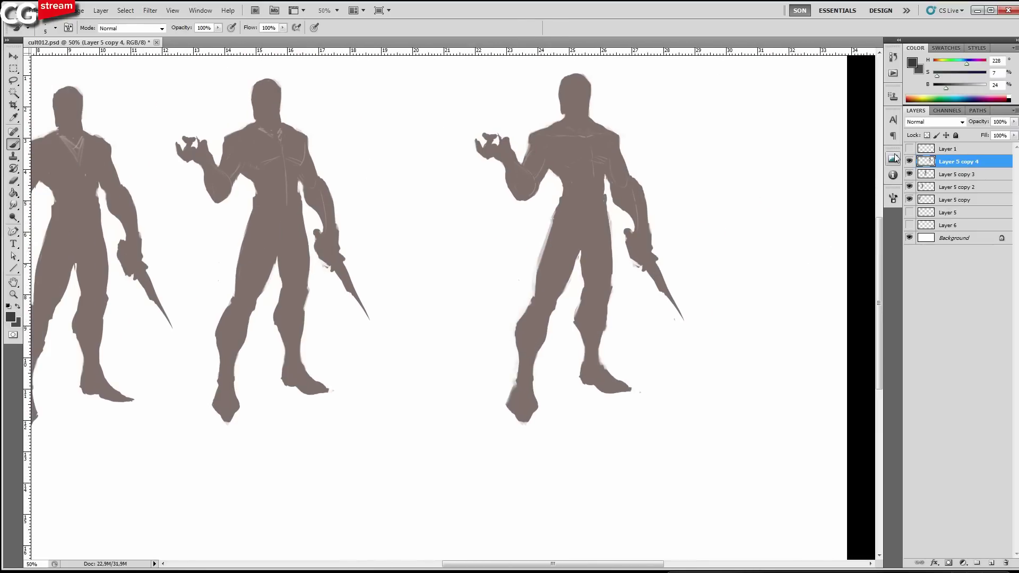
# Hide all layers except the Background, add a new layer above Layer 5 and darken the foreground colour to 13% brightness.
pyautogui.keyDown('alt'); pyautogui.click(909, 238); pyautogui.keyUp('alt')
pyautogui.click(951, 212)
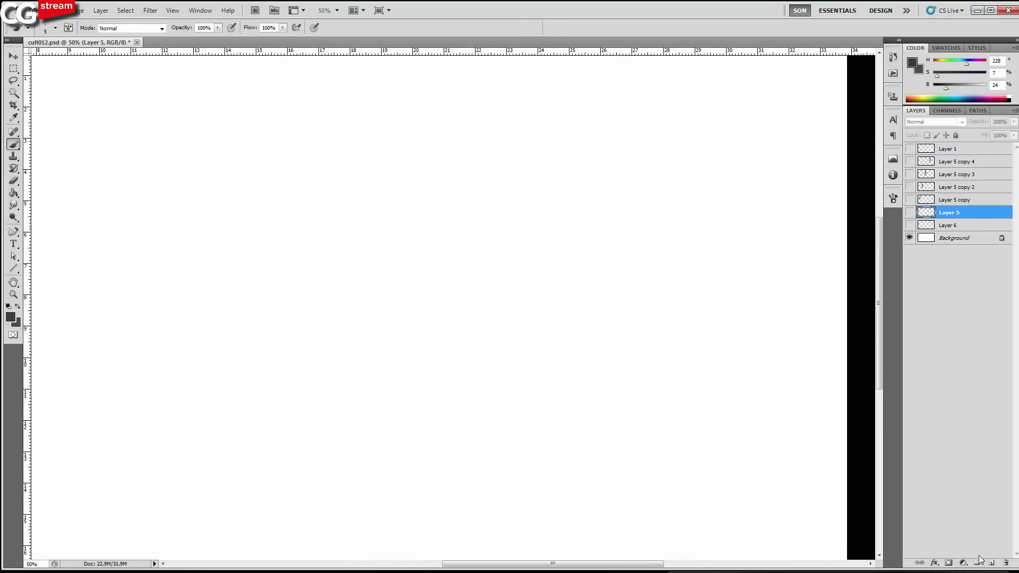
pyautogui.click(992, 564)
pyautogui.moveTo(947, 89); pyautogui.dragTo(940, 85)
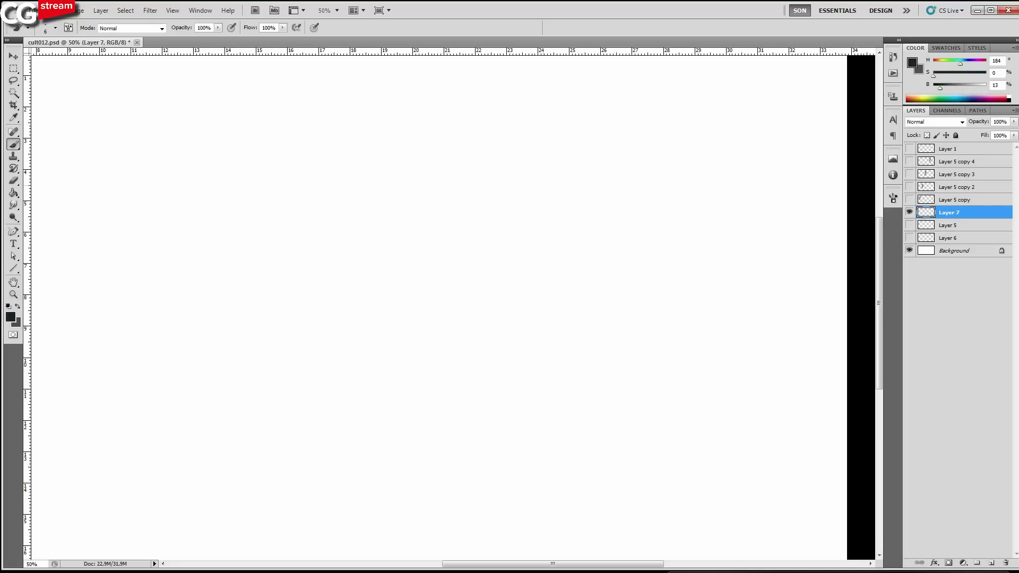
# Sketch a simple figure with an oval head, curved shoulder and arm lines, and an arch between two short legs.
pyautogui.moveTo(546, 207)
pyautogui.mouseDown()
pyautogui.moveTo(518, 144)
pyautogui.moveTo(550, 212)
pyautogui.mouseUp()
pyautogui.moveTo(610, 319); pyautogui.dragTo(590, 263)
pyautogui.moveTo(468, 246); pyautogui.dragTo(425, 290)
pyautogui.moveTo(589, 441); pyautogui.dragTo(585, 387)
pyautogui.moveTo(557, 406)
pyautogui.mouseDown()
pyautogui.moveTo(576, 449)
pyautogui.moveTo(480, 423)
pyautogui.moveTo(468, 459)
pyautogui.moveTo(456, 366)
pyautogui.mouseUp()
pyautogui.moveTo(605, 307)
pyautogui.mouseDown()
pyautogui.moveTo(633, 371)
pyautogui.moveTo(564, 337)
pyautogui.mouseUp()
pyautogui.moveTo(405, 374); pyautogui.dragTo(423, 307)
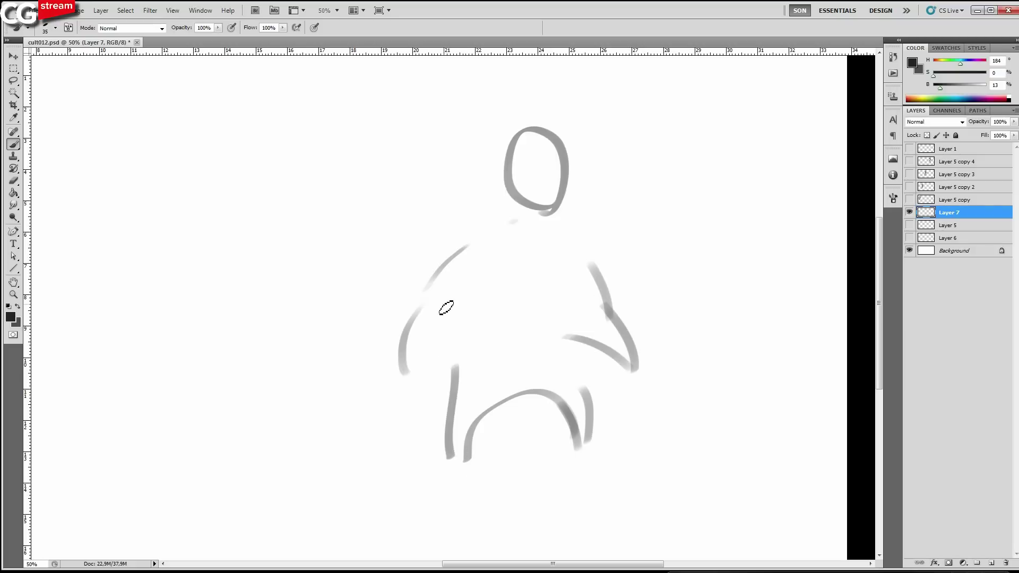
# Add heavier outer and inner contour strokes to both arms of the sketched figure and duplicate Layer 7.
pyautogui.moveTo(626, 348); pyautogui.dragTo(568, 220)
pyautogui.moveTo(598, 335); pyautogui.dragTo(568, 280)
pyautogui.moveTo(568, 280); pyautogui.dragTo(584, 371)
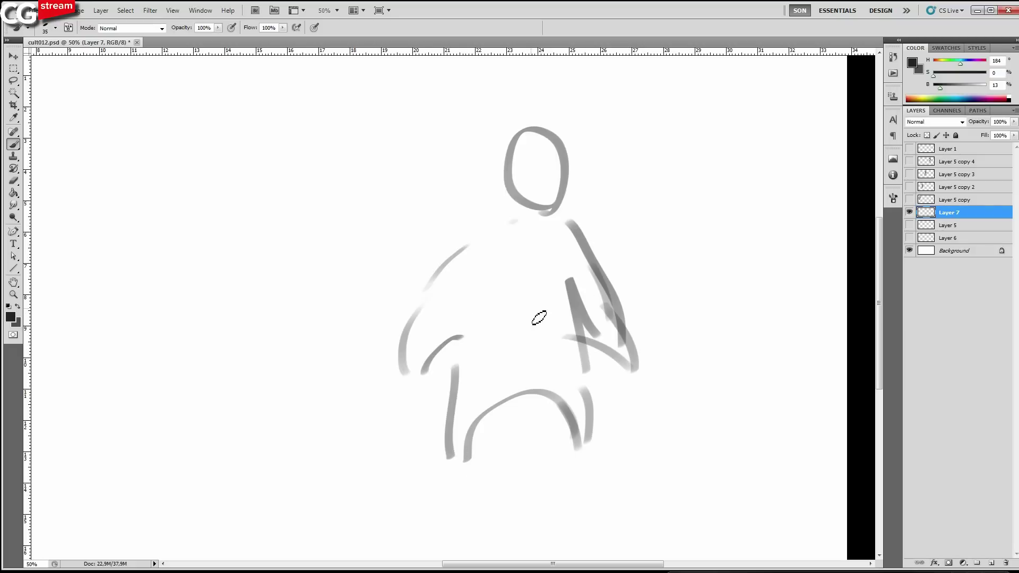
pyautogui.moveTo(456, 375); pyautogui.dragTo(474, 293)
pyautogui.moveTo(474, 293); pyautogui.dragTo(425, 372)
pyautogui.moveTo(459, 335)
pyautogui.mouseDown()
pyautogui.moveTo(425, 380)
pyautogui.moveTo(406, 295)
pyautogui.mouseUp()
pyautogui.moveTo(965, 216); pyautogui.dragTo(991, 563)
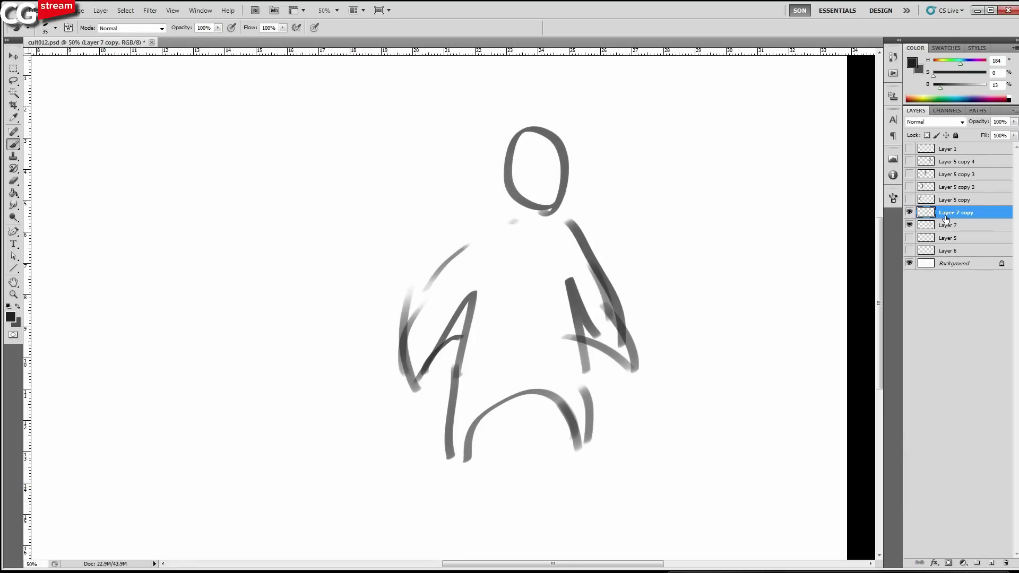
# Undo the layer duplication and step back through the latest strokes of the figure sketch.
pyautogui.hotkey('ctrl', 'alt', 'z')
pyautogui.hotkey('ctrl', 'alt', 'z')
pyautogui.hotkey('ctrl', 'alt', 'z')
pyautogui.hotkey('ctrl', 'alt', 'z')
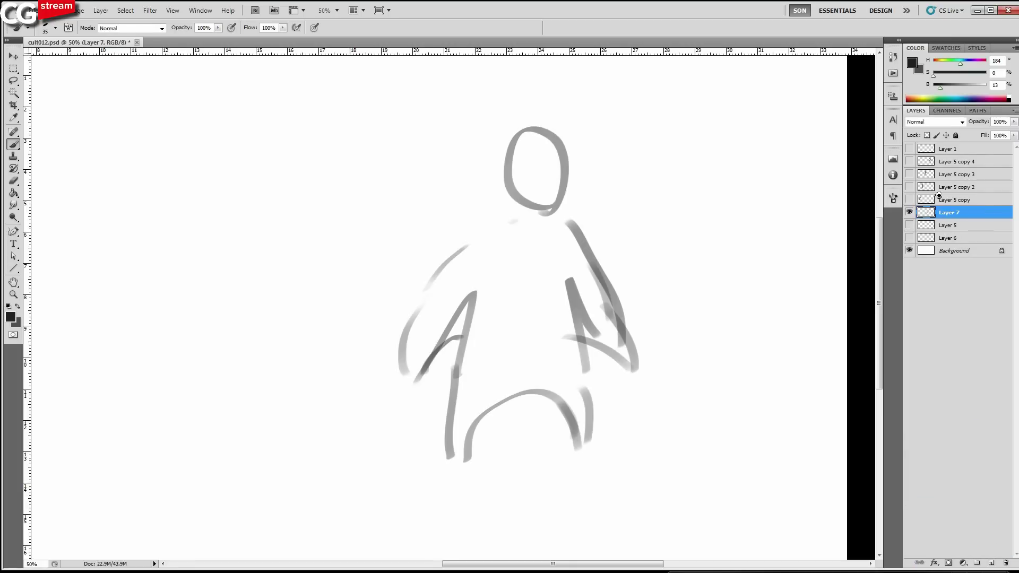
pyautogui.hotkey('ctrl', 'alt', 'z')
pyautogui.hotkey('ctrl', 'alt', 'z')
pyautogui.hotkey('ctrl', 'alt', 'z')
pyautogui.hotkey('ctrl', 'alt', 'z')
pyautogui.hotkey('ctrl', 'alt', 'z')
pyautogui.hotkey('ctrl', 'alt', 'z')
pyautogui.hotkey('ctrl', 'alt', 'z')
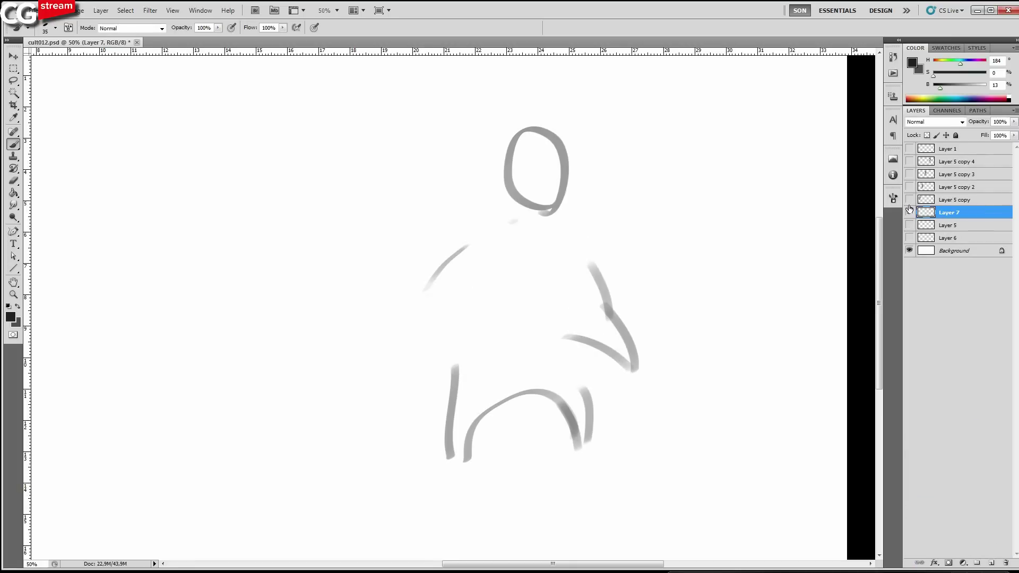
pyautogui.hotkey('ctrl', 'alt', 'z')
pyautogui.hotkey('ctrl', 'alt', 'z')
pyautogui.hotkey('ctrl', 'alt', 'z')
# Delete Layer 7 and show the four Layer 5 copies with the brown silhouettes again.
pyautogui.moveTo(950, 217)
pyautogui.mouseDown()
pyautogui.moveTo(978, 450)
pyautogui.moveTo(1006, 563)
pyautogui.mouseUp()
pyautogui.moveTo(909, 200); pyautogui.dragTo(908, 161)
pyautogui.keyDown('alt'); pyautogui.click(452, 271); pyautogui.keyUp('alt')
# Examine the four silhouettes one after another and compare their proportions.
pyautogui.keyDown('ctrl'); pyautogui.click(199, 266); pyautogui.keyUp('ctrl')
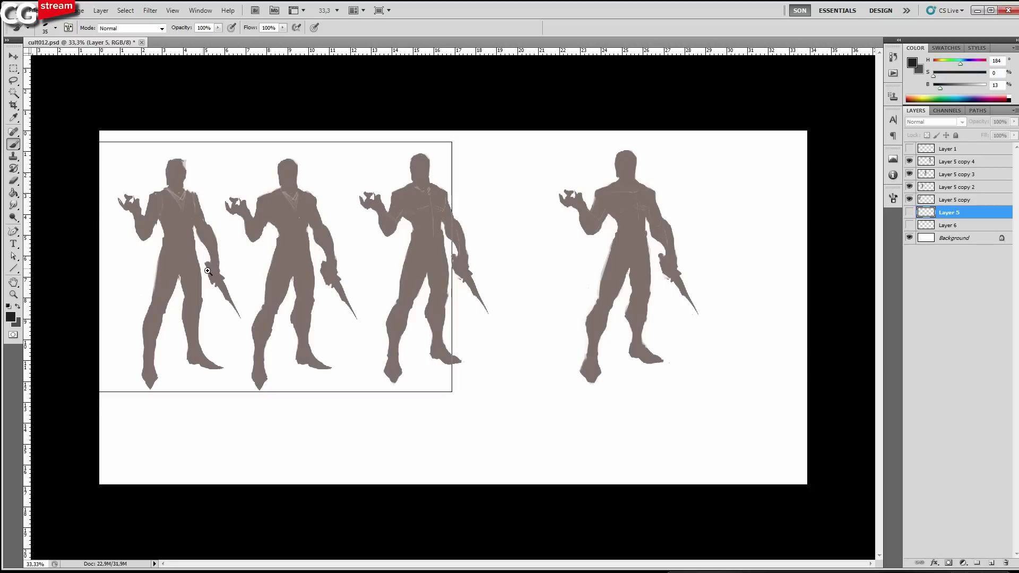
pyautogui.moveTo(223, 248); pyautogui.dragTo(424, 264)
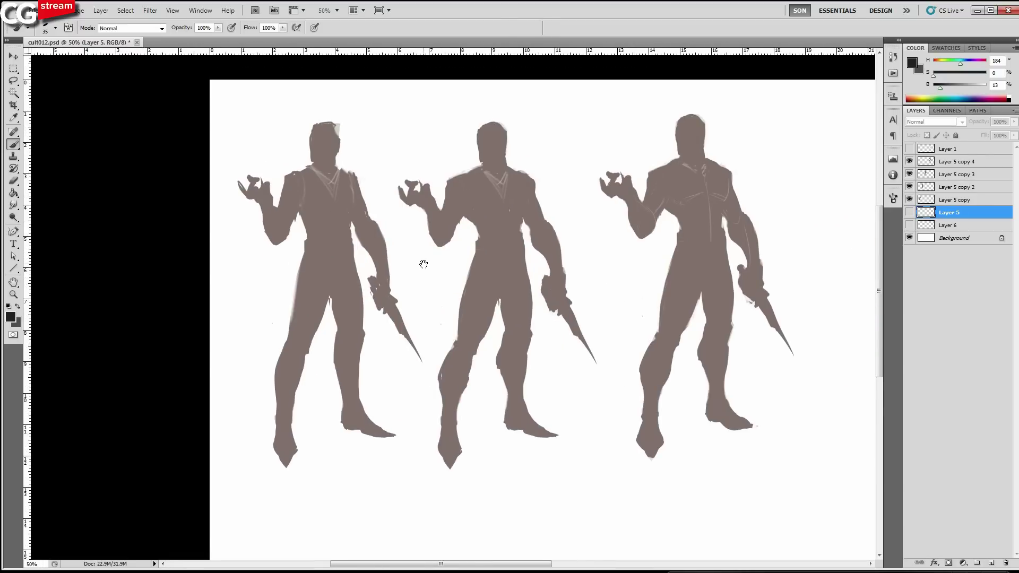
pyautogui.moveTo(510, 257); pyautogui.dragTo(420, 304)
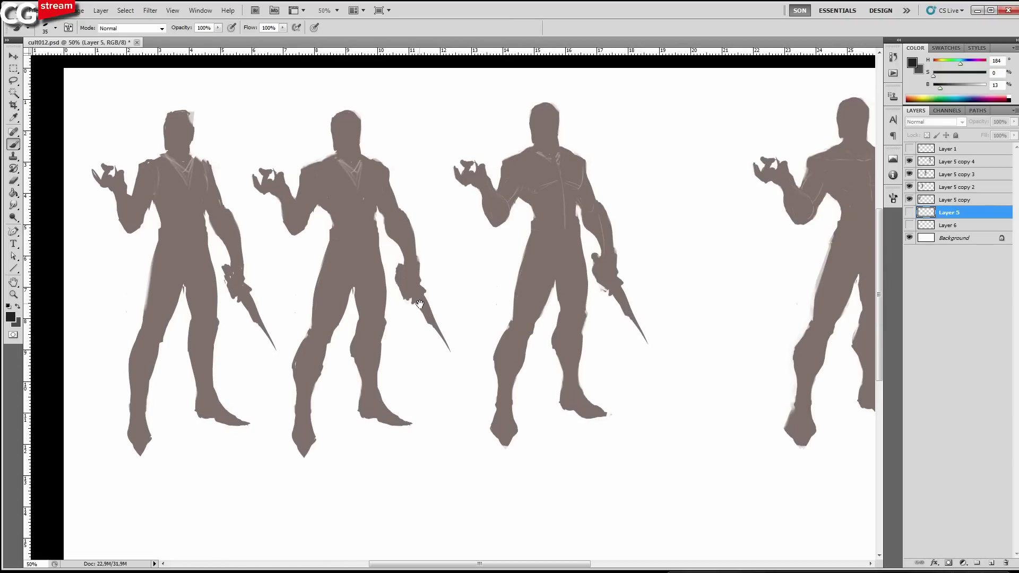
pyautogui.moveTo(455, 316); pyautogui.dragTo(408, 323)
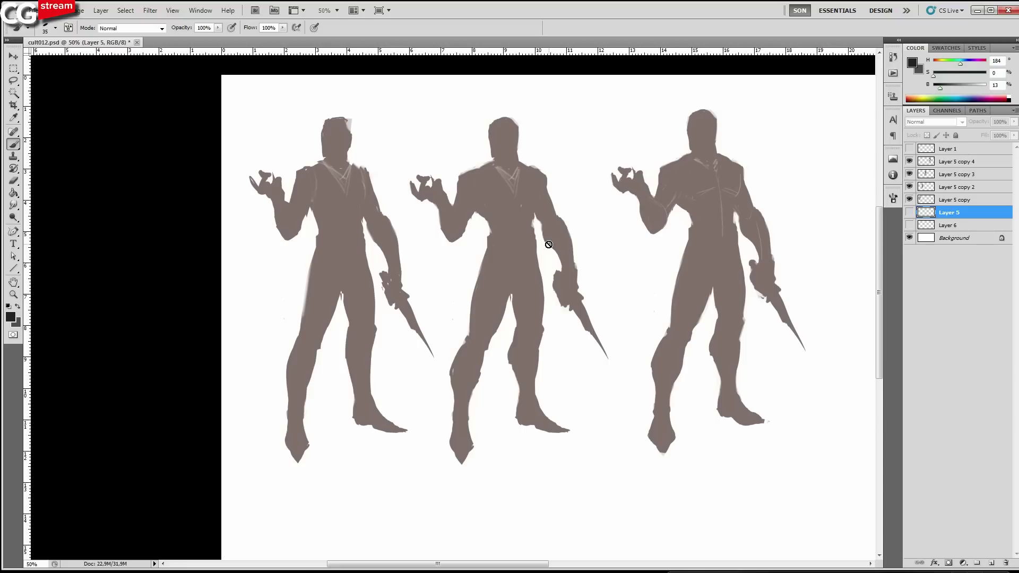
pyautogui.moveTo(549, 244); pyautogui.dragTo(445, 250)
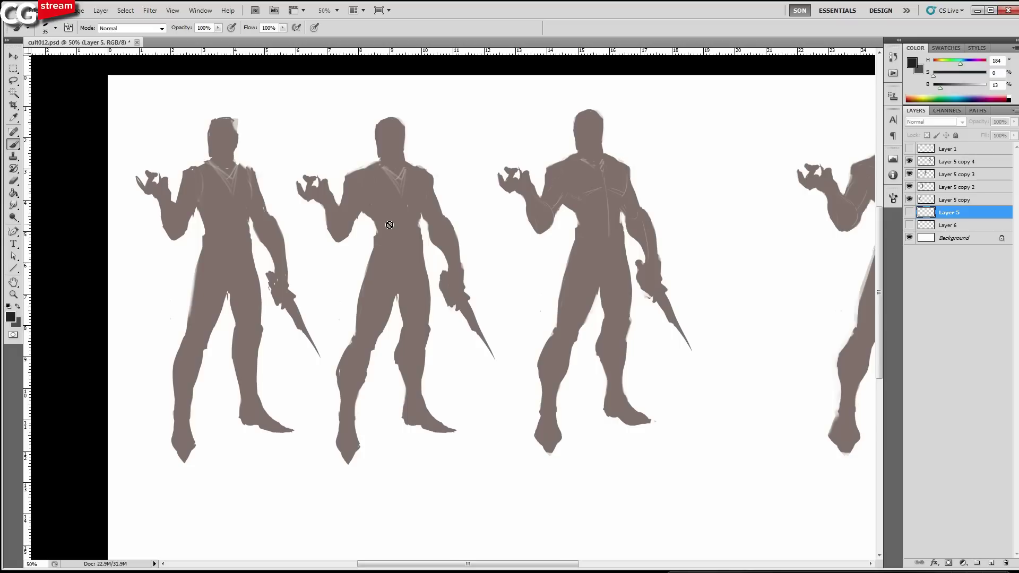
pyautogui.moveTo(485, 339); pyautogui.dragTo(376, 344)
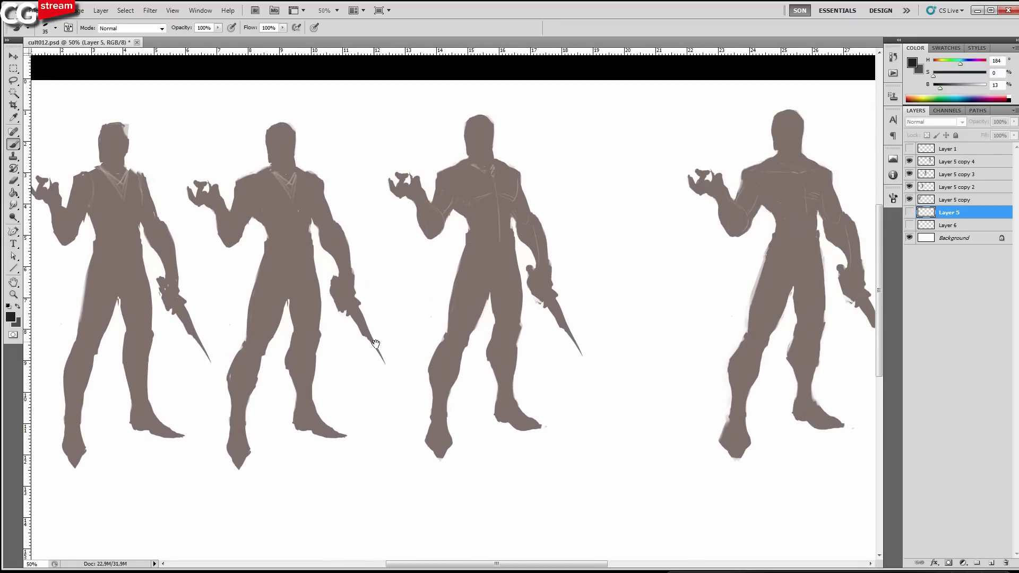
pyautogui.moveTo(376, 344); pyautogui.dragTo(375, 342)
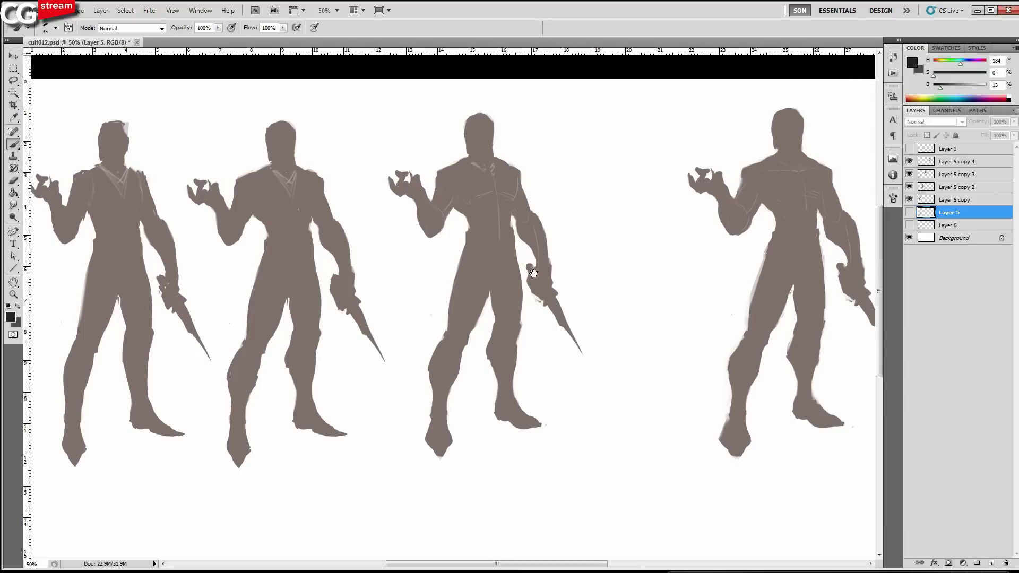
pyautogui.moveTo(701, 297); pyautogui.dragTo(572, 300)
# Move the Layer 5 copy 4 silhouette closer to the third silhouette and slightly lower.
pyautogui.keyDown('alt'); pyautogui.click(572, 300); pyautogui.keyUp('alt')
pyautogui.press('v')
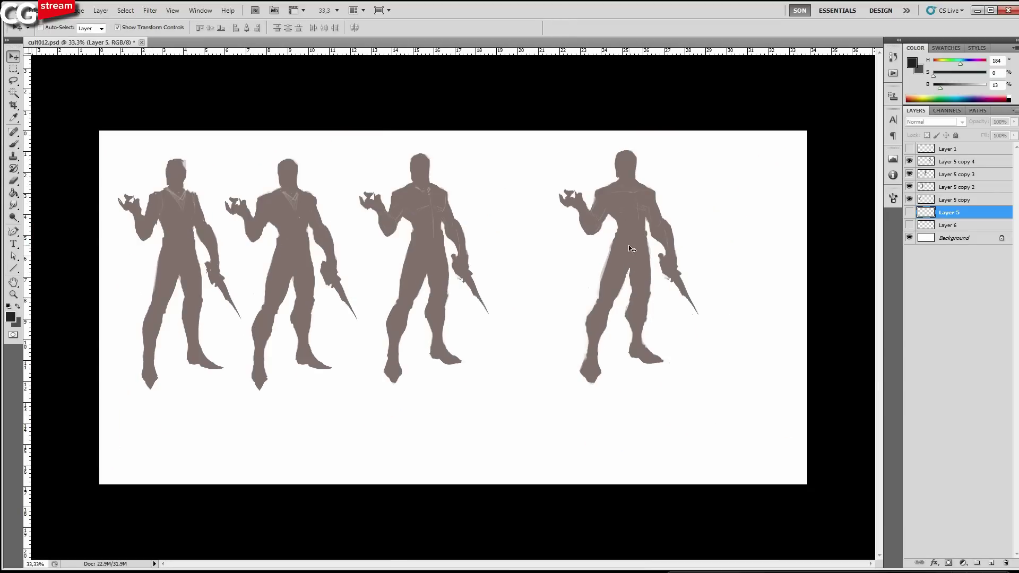
pyautogui.moveTo(632, 249); pyautogui.dragTo(585, 263)
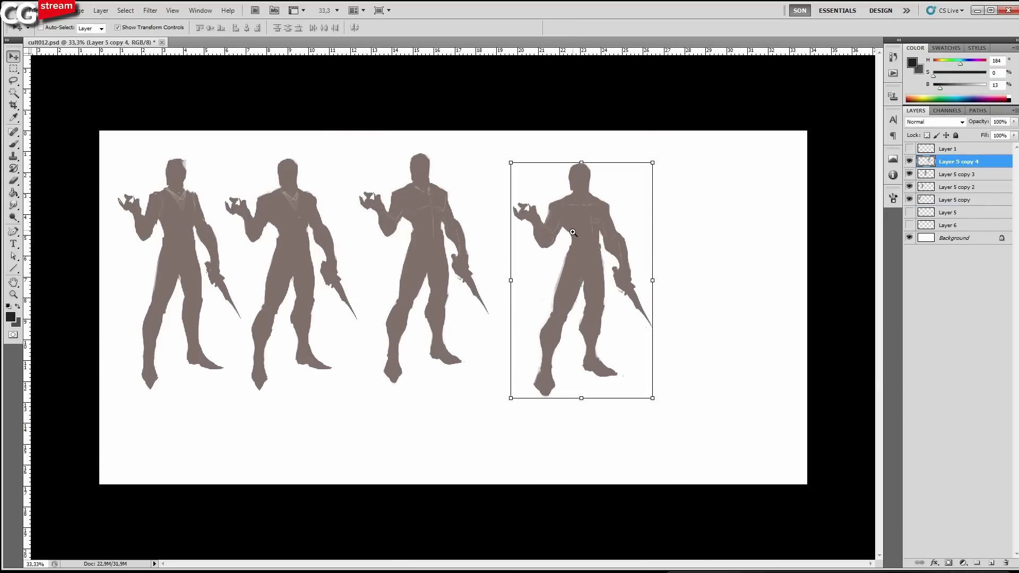
# Raise the Layer 5 copy 4 silhouette slightly so its head is level with the third silhouette's.
pyautogui.keyDown('ctrl'); pyautogui.click(572, 232); pyautogui.keyUp('ctrl')
pyautogui.moveTo(168, 248); pyautogui.dragTo(626, 247)
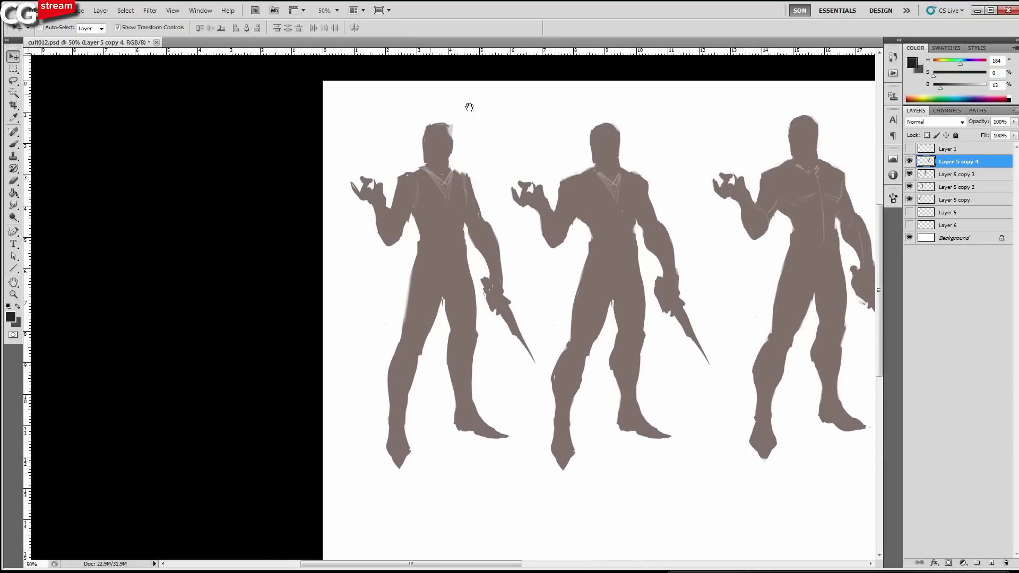
pyautogui.moveTo(459, 309); pyautogui.dragTo(332, 301)
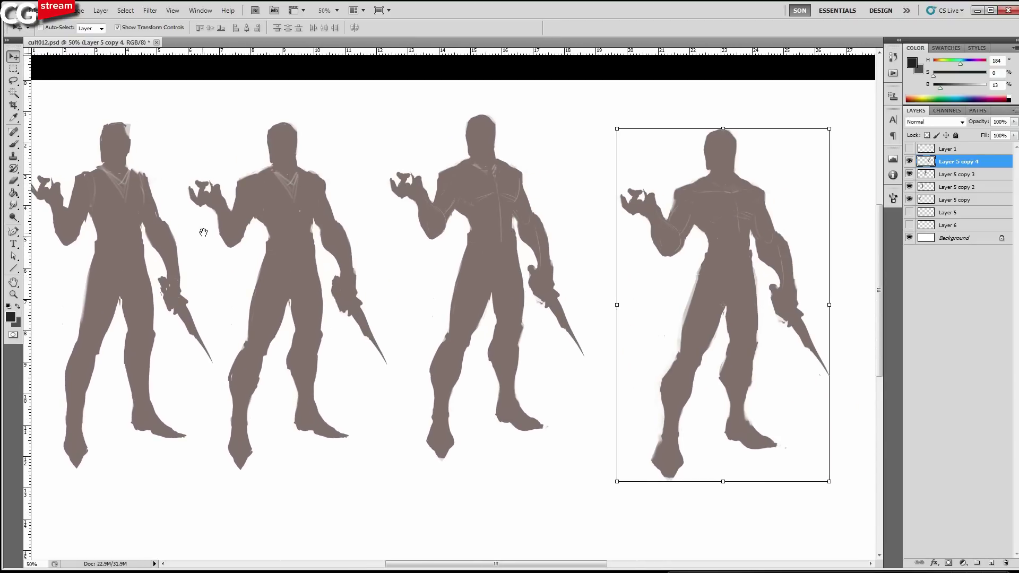
pyautogui.moveTo(551, 262); pyautogui.dragTo(504, 249)
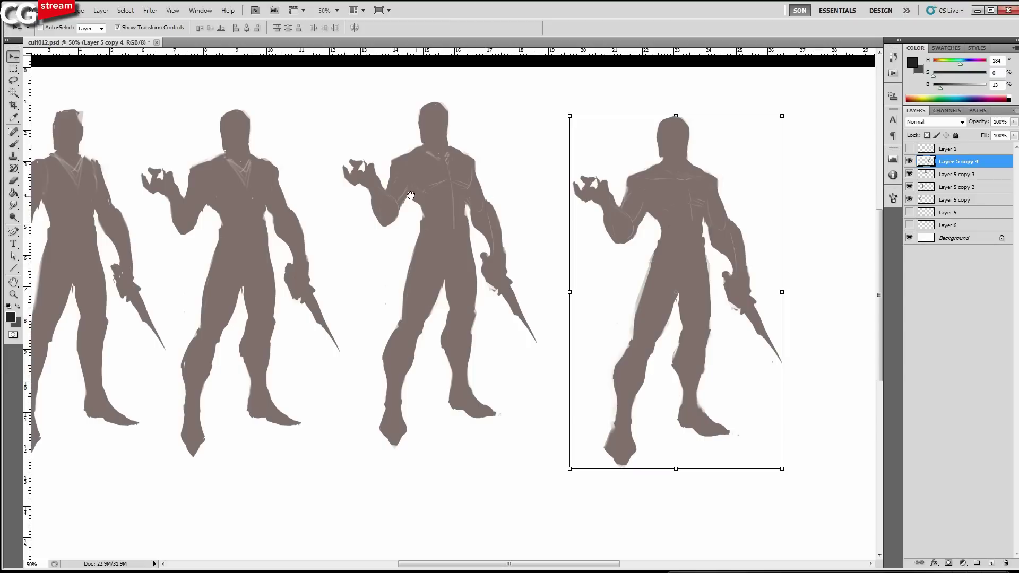
pyautogui.moveTo(698, 330); pyautogui.dragTo(519, 323)
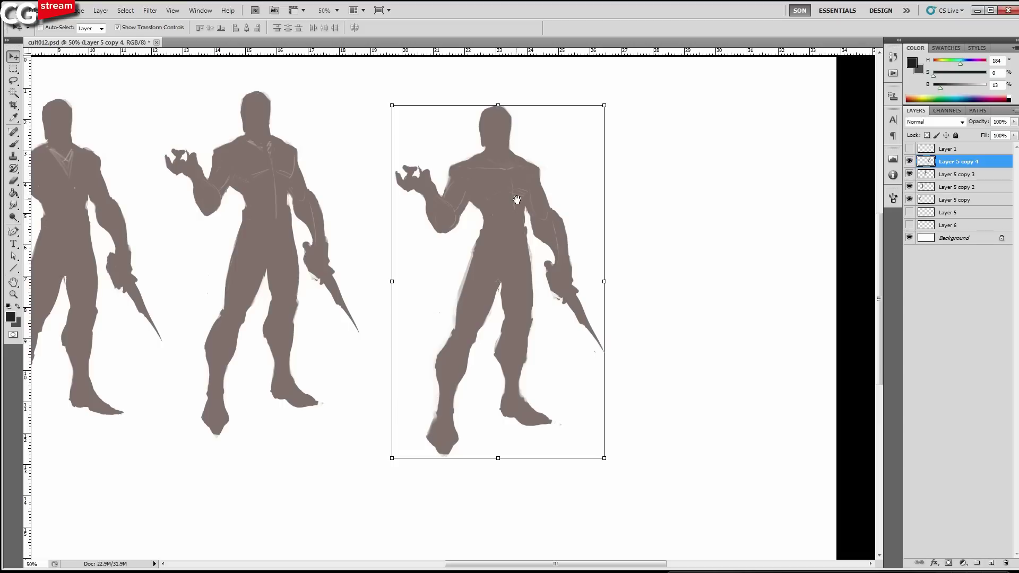
pyautogui.moveTo(501, 287); pyautogui.dragTo(501, 273)
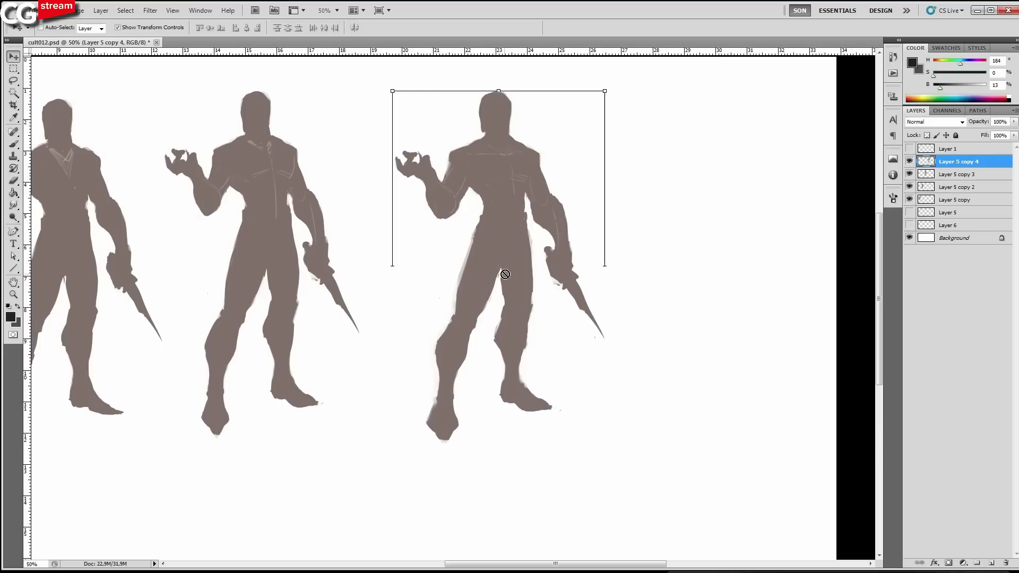
pyautogui.moveTo(374, 284); pyautogui.dragTo(544, 282)
pyautogui.keyDown('alt'); pyautogui.click(443, 278); pyautogui.keyUp('alt')
pyautogui.keyDown('alt'); pyautogui.click(444, 280); pyautogui.keyUp('alt')
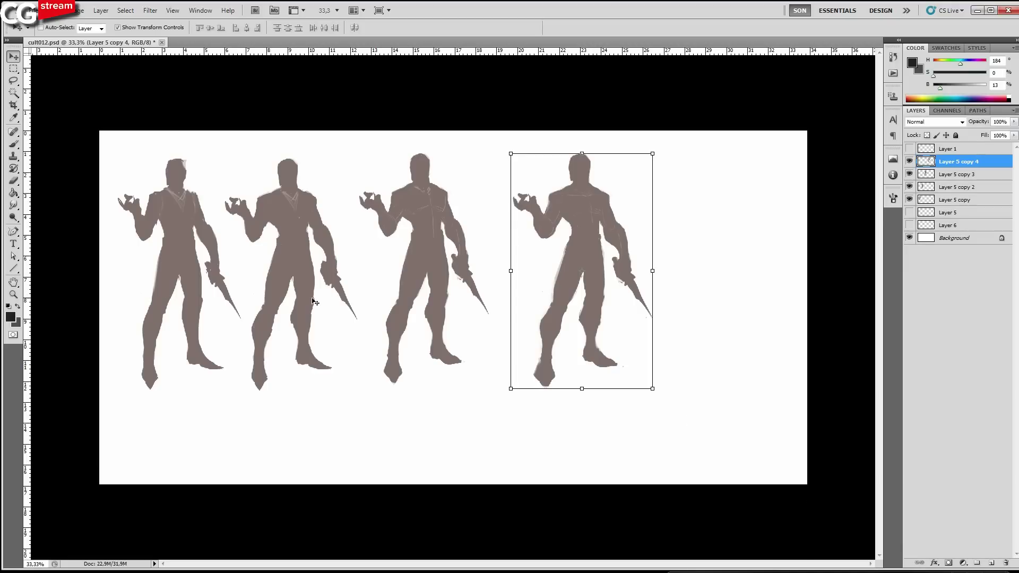
# Hide the other three silhouettes, lower Layer 5 copy 4 slightly and show Layer 1, placing its clothing sketch over that figure.
pyautogui.moveTo(909, 176); pyautogui.dragTo(910, 201)
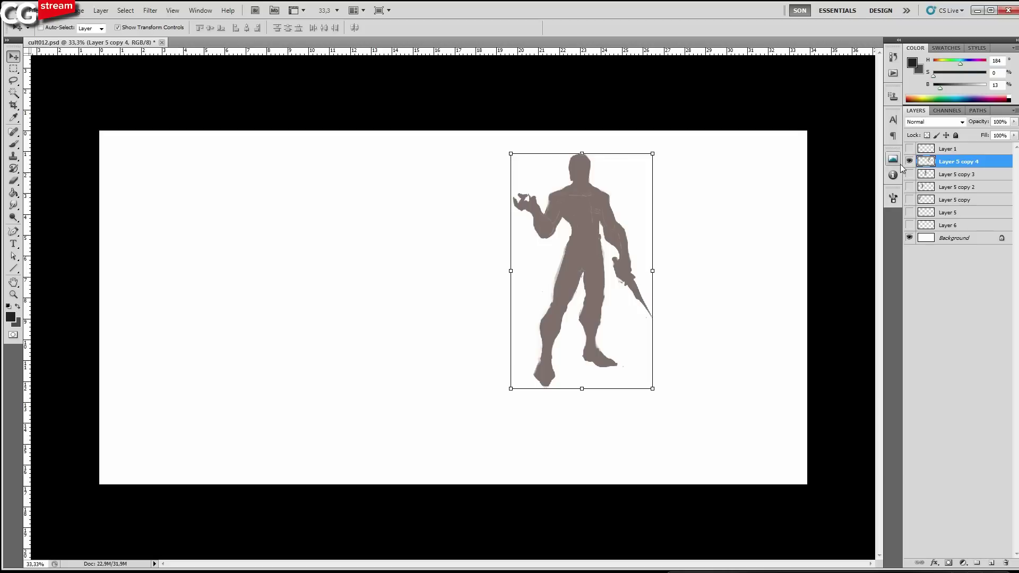
pyautogui.moveTo(600, 283)
pyautogui.mouseDown()
pyautogui.moveTo(591, 300)
pyautogui.moveTo(599, 295)
pyautogui.mouseUp()
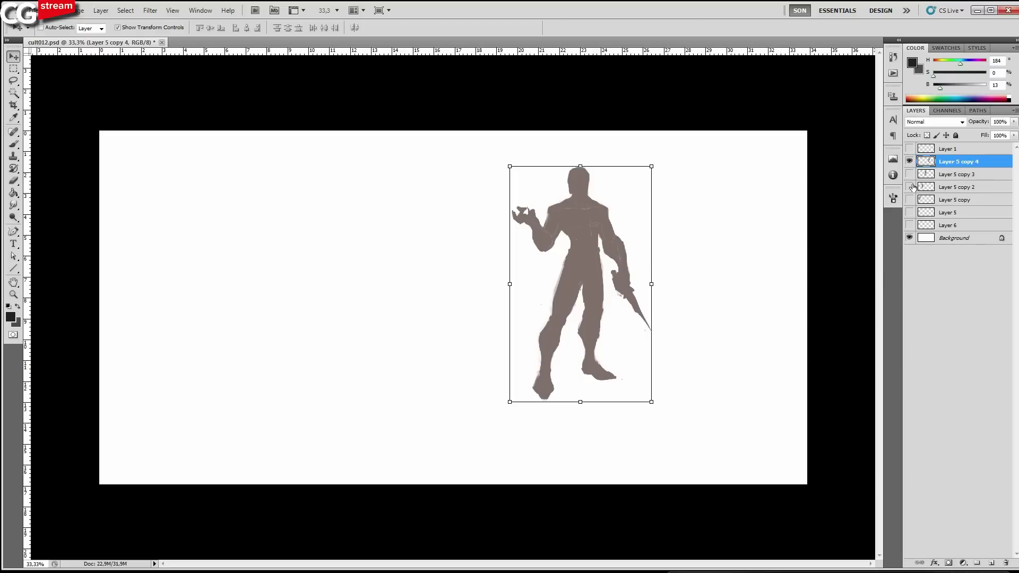
pyautogui.click(910, 149)
pyautogui.click(950, 149)
pyautogui.moveTo(622, 300)
pyautogui.mouseDown()
pyautogui.moveTo(598, 313)
pyautogui.moveTo(604, 324)
pyautogui.mouseUp()
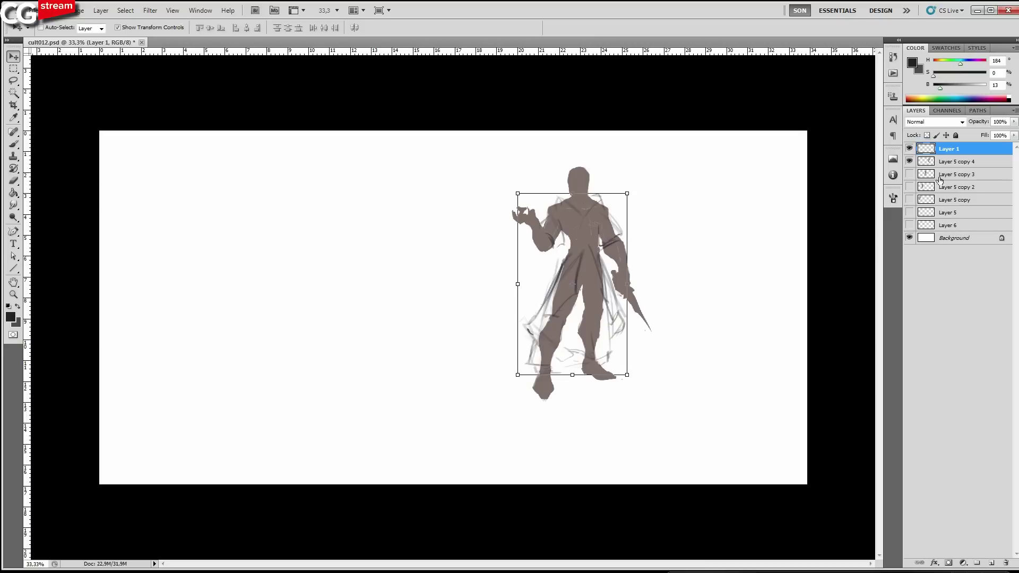
# Hide Layer 1, show the other three silhouettes again and move Layer 5 copy 4 up and closer to the third figure.
pyautogui.click(907, 149)
pyautogui.moveTo(910, 200); pyautogui.dragTo(909, 175)
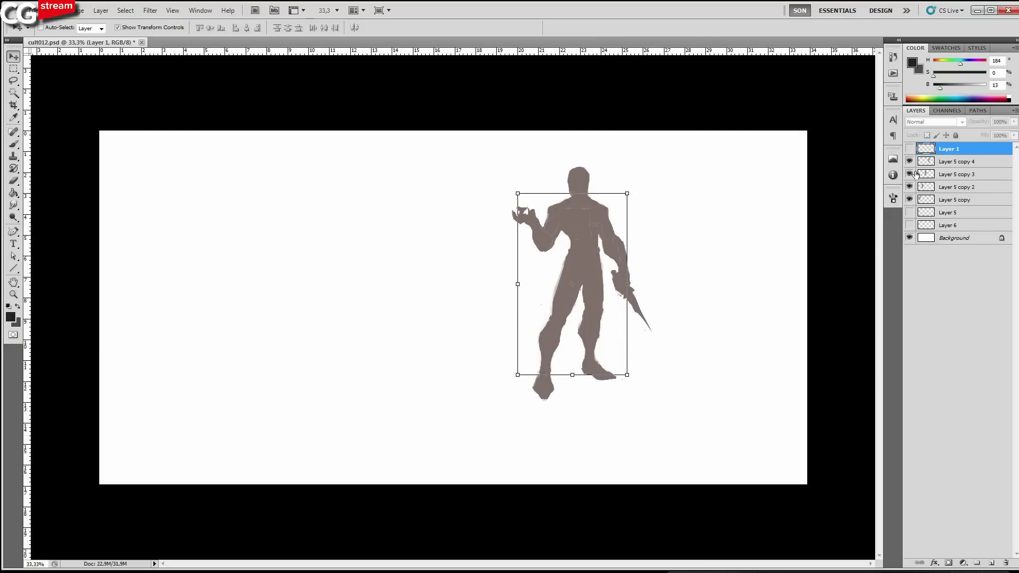
pyautogui.click(956, 162)
pyautogui.click(947, 200)
pyautogui.click(949, 161)
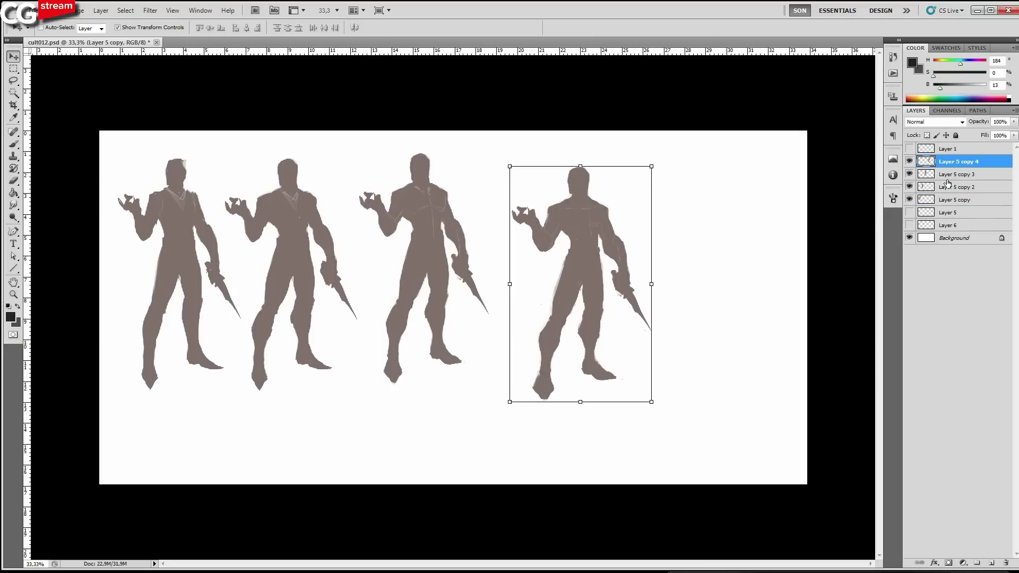
pyautogui.moveTo(623, 236); pyautogui.dragTo(608, 222)
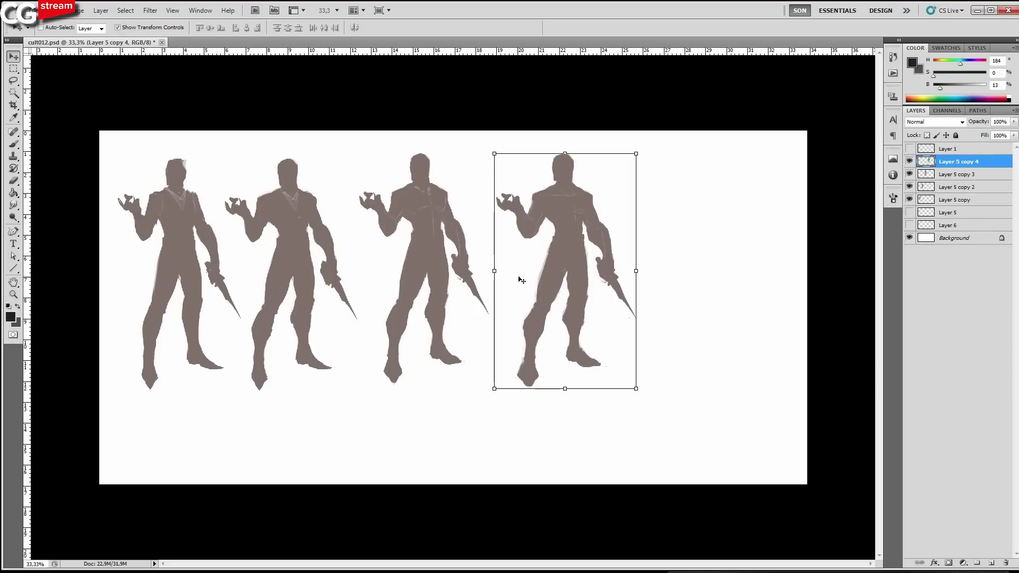
# Hide Layer 5 copy 2 and copy 3 and move the Layer 5 copy silhouette directly beside the Layer 5 copy 4 figure.
pyautogui.keyDown('ctrl'); pyautogui.click(178, 273); pyautogui.keyUp('ctrl')
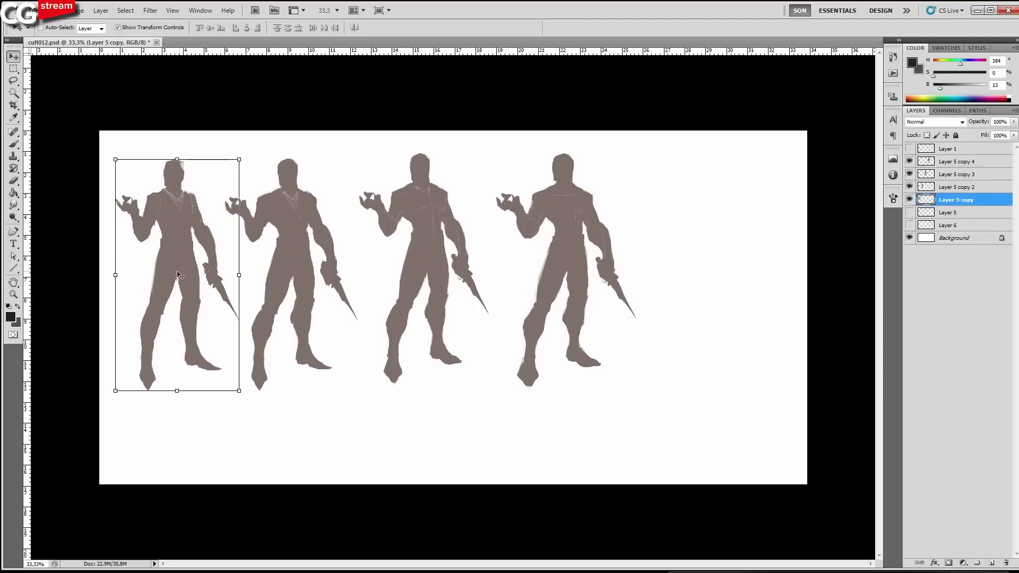
pyautogui.click(909, 186)
pyautogui.click(909, 175)
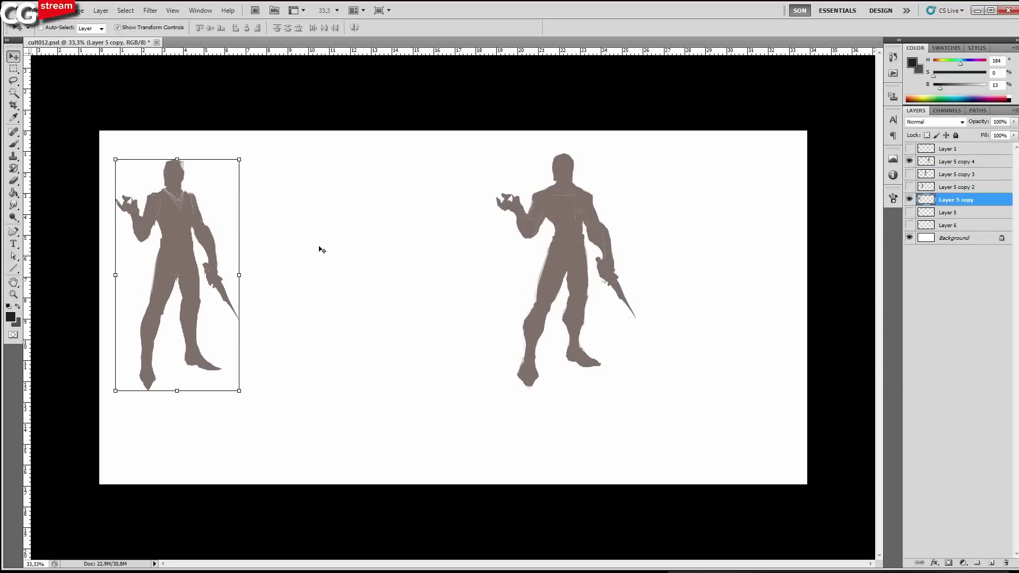
pyautogui.moveTo(181, 276); pyautogui.dragTo(466, 280)
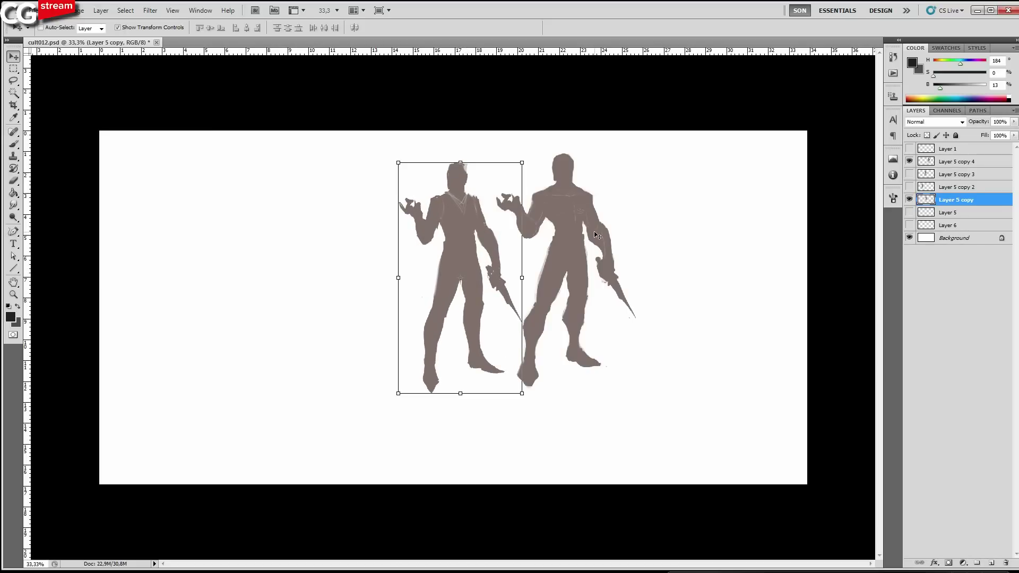
# Hide the Layer 5 copy and Layer 5 copy 4 silhouettes and show both again for comparison.
pyautogui.keyDown('ctrl'); pyautogui.click(573, 294); pyautogui.keyUp('ctrl')
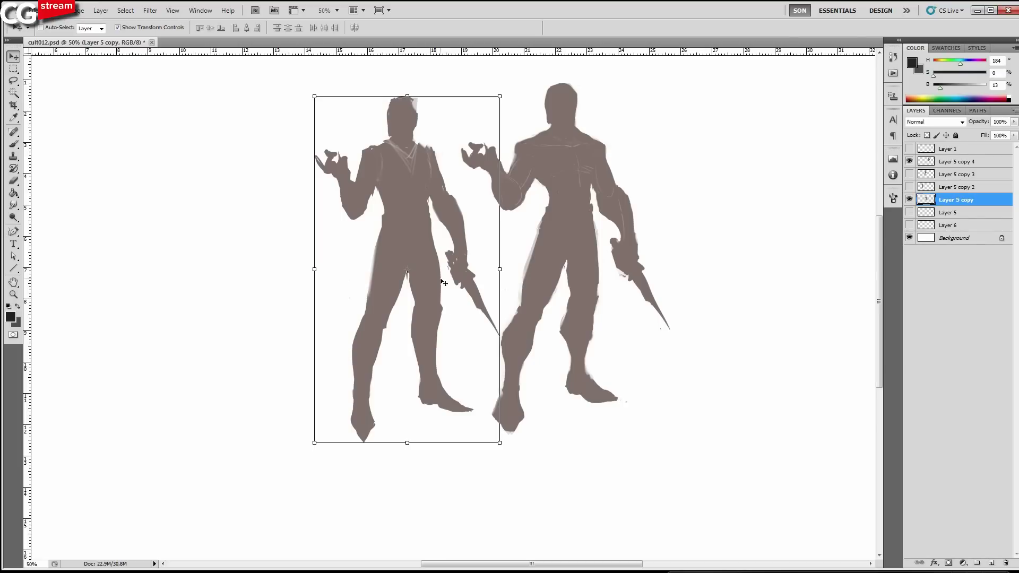
pyautogui.click(909, 200)
pyautogui.click(910, 163)
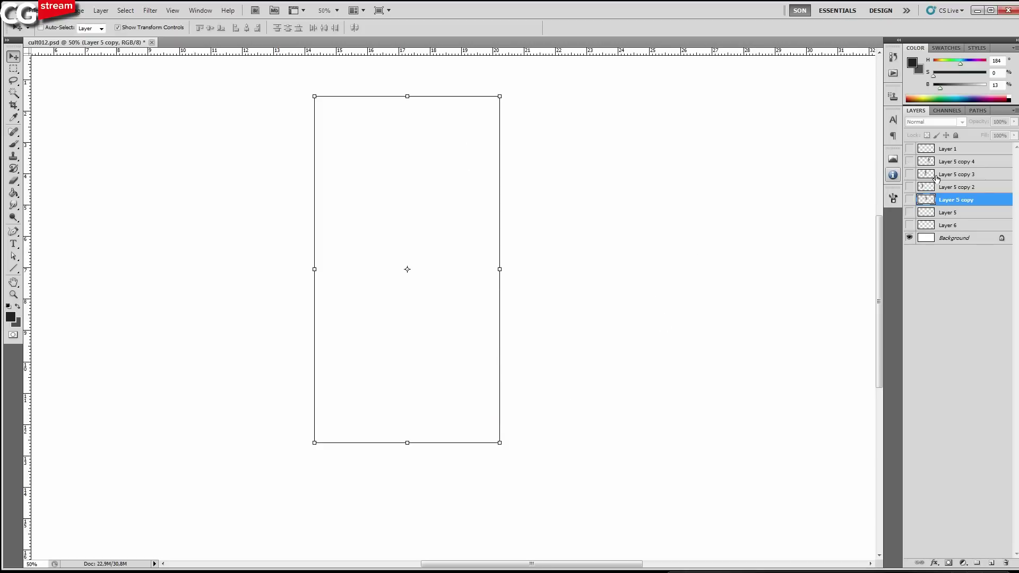
pyautogui.click(910, 162)
pyautogui.click(910, 200)
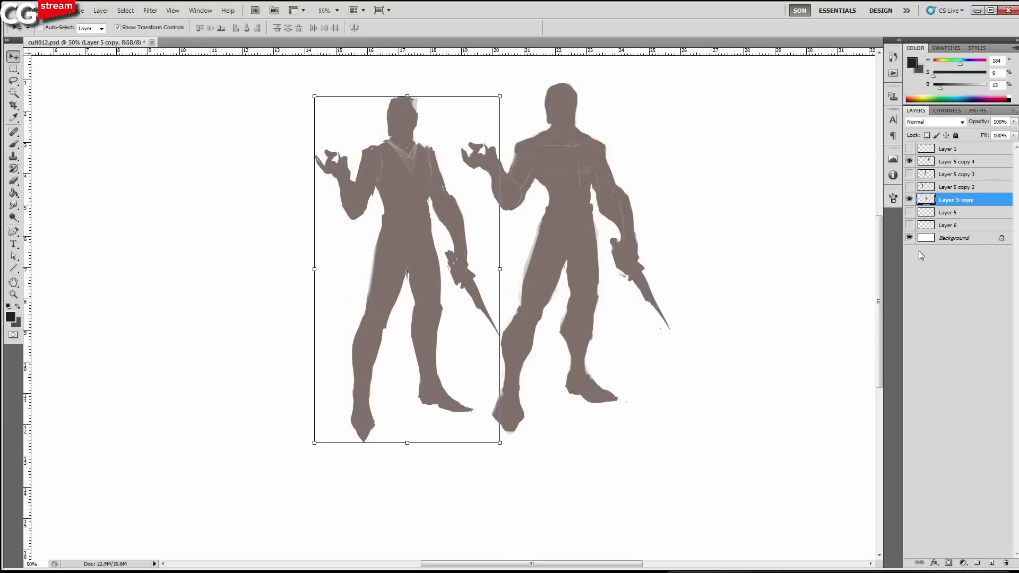
pyautogui.moveTo(733, 355); pyautogui.dragTo(680, 266)
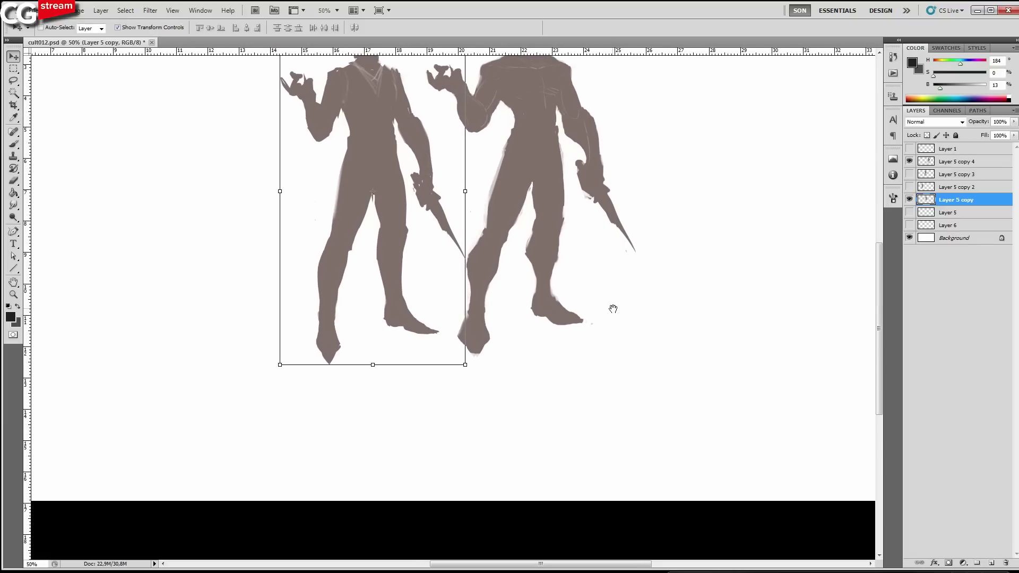
# Hide the Layer 5 copy silhouette after toggling it for comparison, and make Layer 5 copy 4 the active layer.
pyautogui.moveTo(614, 234); pyautogui.dragTo(675, 339)
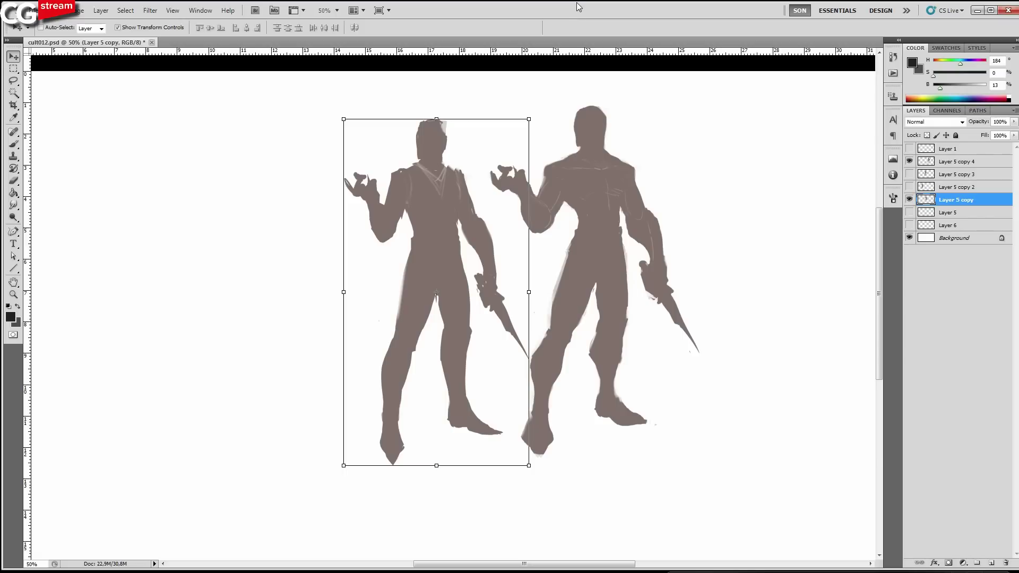
pyautogui.click(909, 200)
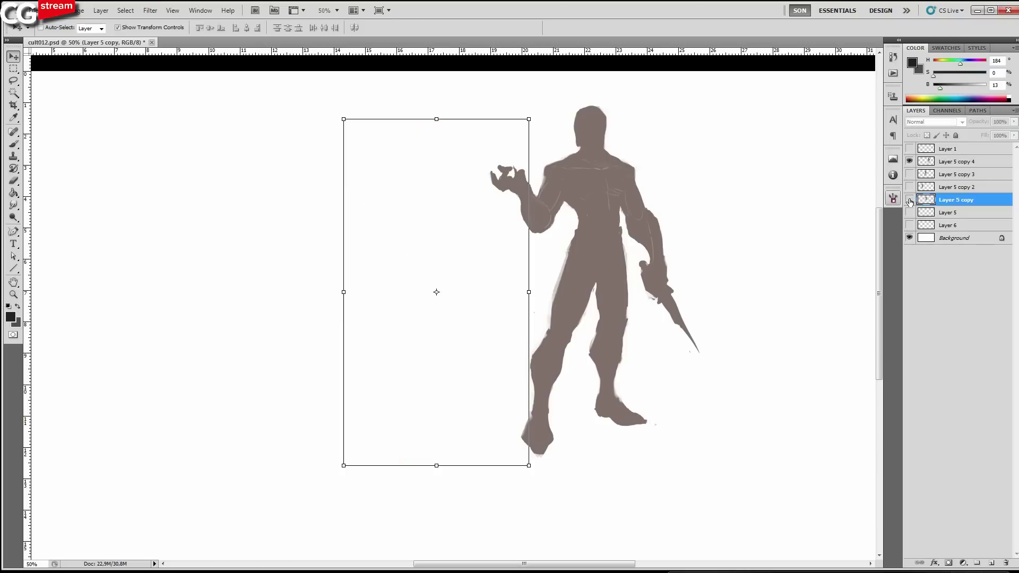
pyautogui.click(910, 200)
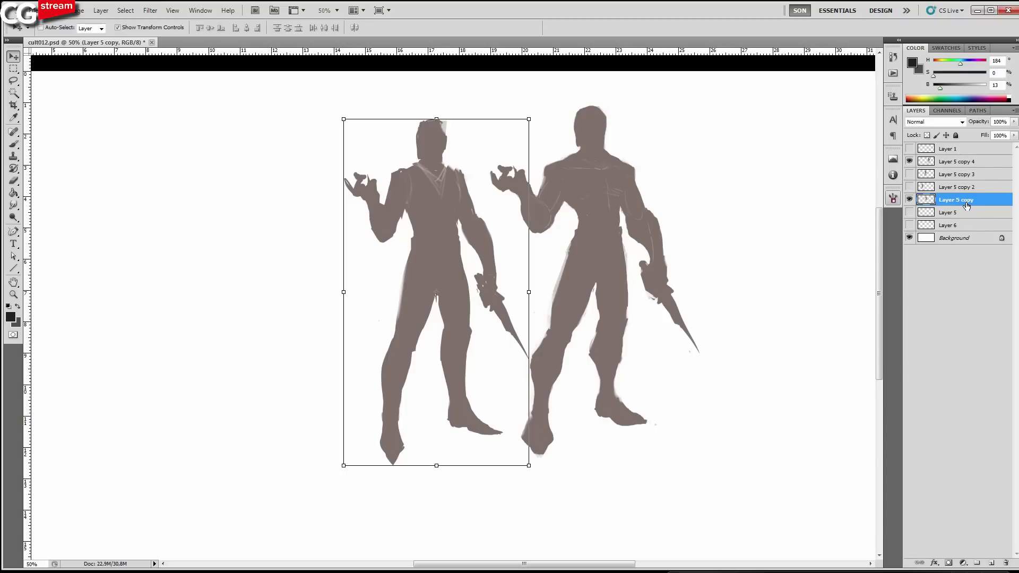
pyautogui.click(911, 200)
pyautogui.click(956, 162)
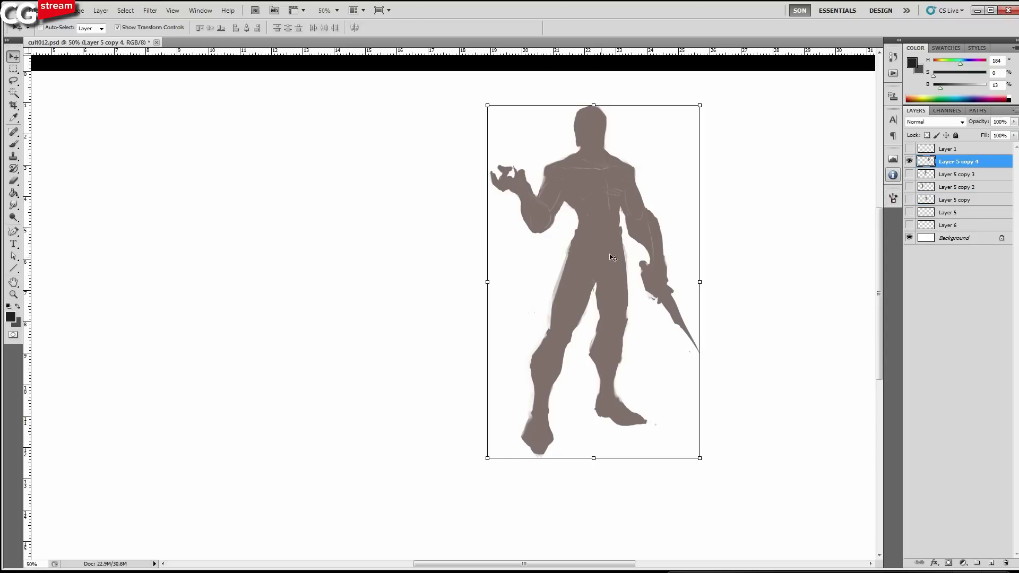
# Add a new empty layer at the top of the layer stack, directly above Layer 1.
pyautogui.hotkey('ctrl', '-')
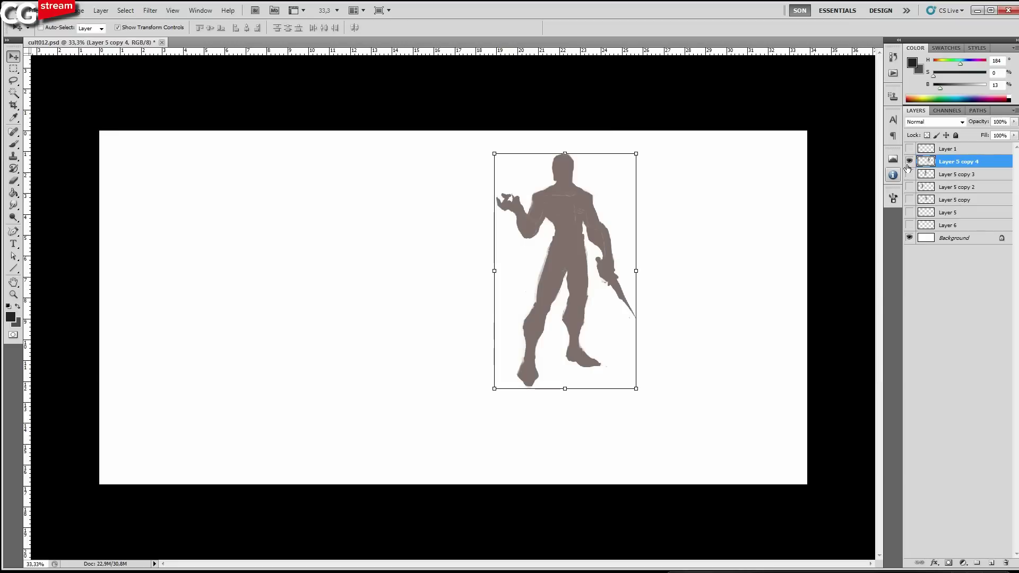
pyautogui.click(909, 150)
pyautogui.click(909, 150)
pyautogui.click(939, 149)
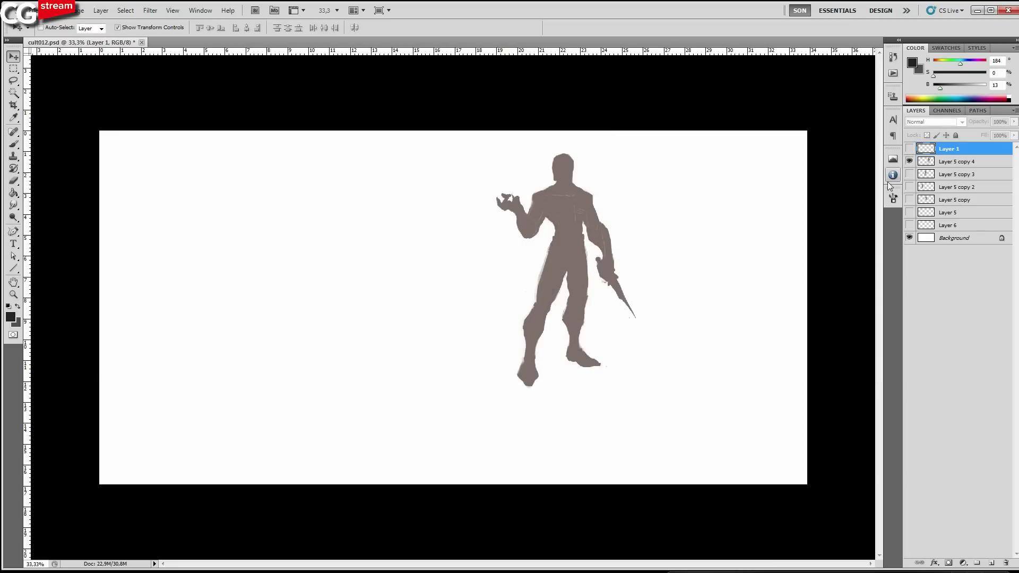
pyautogui.click(991, 562)
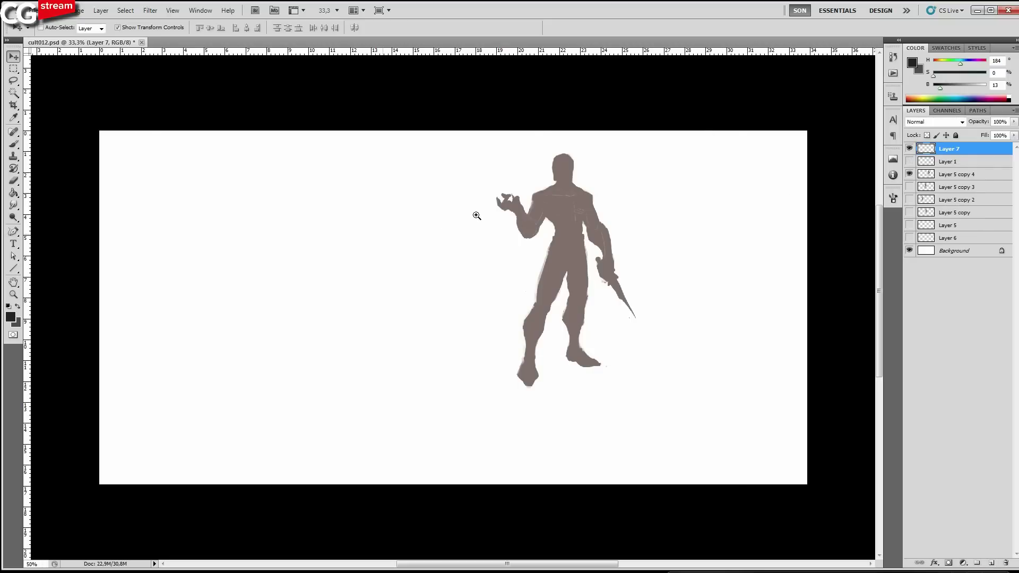
# With a thin brush, sketch a small figure's round head and simple body on the empty canvas beside the silhouette.
pyautogui.keyDown('ctrl'); pyautogui.click(392, 231); pyautogui.keyUp('ctrl')
pyautogui.moveTo(685, 228); pyautogui.dragTo(435, 316)
pyautogui.keyDown('ctrl'); pyautogui.click(635, 276); pyautogui.keyUp('ctrl')
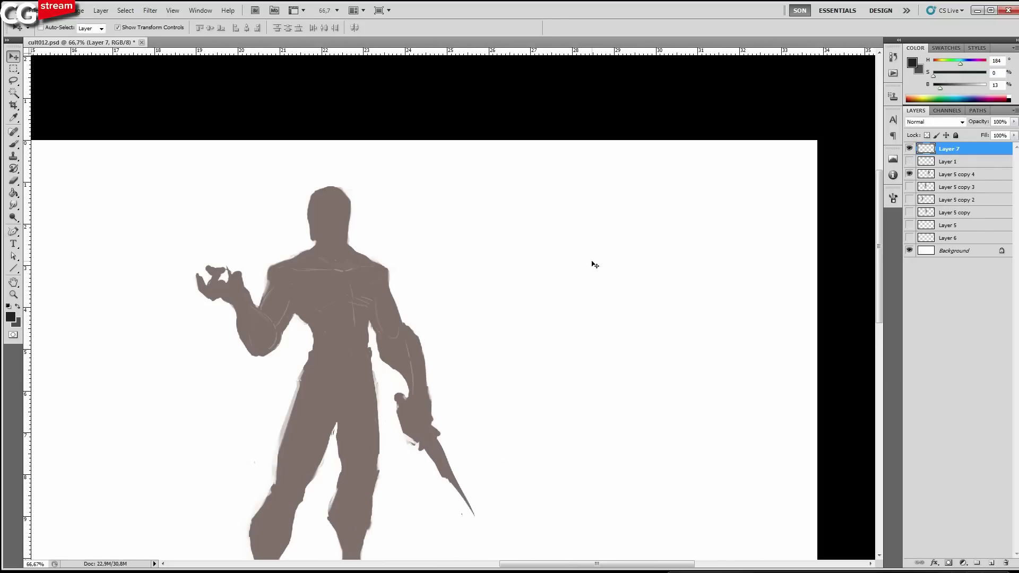
pyautogui.press('b')
pyautogui.press('[')
pyautogui.press('[')
pyautogui.press('[')
pyautogui.press('[')
pyautogui.moveTo(642, 223); pyautogui.dragTo(667, 221)
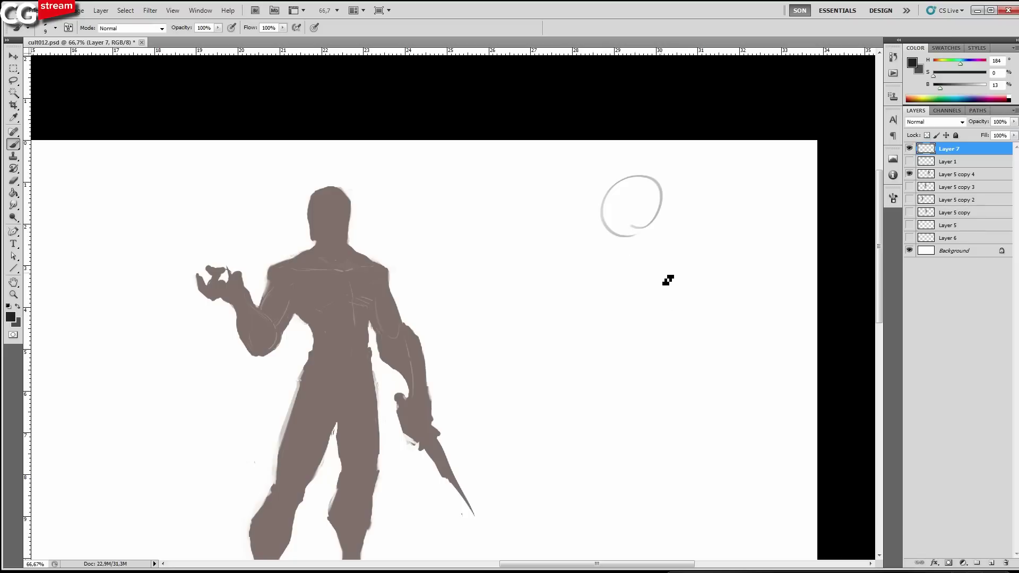
pyautogui.hotkey('ctrl', 'z')
pyautogui.moveTo(642, 241)
pyautogui.mouseDown()
pyautogui.moveTo(637, 205)
pyautogui.moveTo(628, 247)
pyautogui.moveTo(680, 326)
pyautogui.moveTo(660, 249)
pyautogui.moveTo(618, 259)
pyautogui.moveTo(625, 252)
pyautogui.moveTo(606, 327)
pyautogui.moveTo(670, 318)
pyautogui.mouseUp()
pyautogui.moveTo(617, 318)
pyautogui.mouseDown()
pyautogui.moveTo(641, 291)
pyautogui.moveTo(658, 317)
pyautogui.moveTo(648, 335)
pyautogui.moveTo(655, 319)
pyautogui.moveTo(612, 319)
pyautogui.mouseUp()
# Add stubby arms and short arched legs to the small figure and reinforce its outline with a slightly larger brush.
pyautogui.press('l')
pyautogui.hotkey('ctrl', 'd')
pyautogui.press('b')
pyautogui.moveTo(687, 273); pyautogui.dragTo(655, 247)
pyautogui.moveTo(663, 266); pyautogui.dragTo(680, 272)
pyautogui.press(']')
pyautogui.moveTo(613, 249)
pyautogui.mouseDown()
pyautogui.moveTo(583, 285)
pyautogui.moveTo(618, 245)
pyautogui.mouseUp()
pyautogui.moveTo(688, 277)
pyautogui.mouseDown()
pyautogui.moveTo(663, 266)
pyautogui.moveTo(665, 214)
pyautogui.moveTo(619, 227)
pyautogui.moveTo(663, 218)
pyautogui.mouseUp()
pyautogui.keyDown('ctrl'); pyautogui.click(627, 276); pyautogui.keyUp('ctrl')
pyautogui.moveTo(693, 340); pyautogui.dragTo(690, 303)
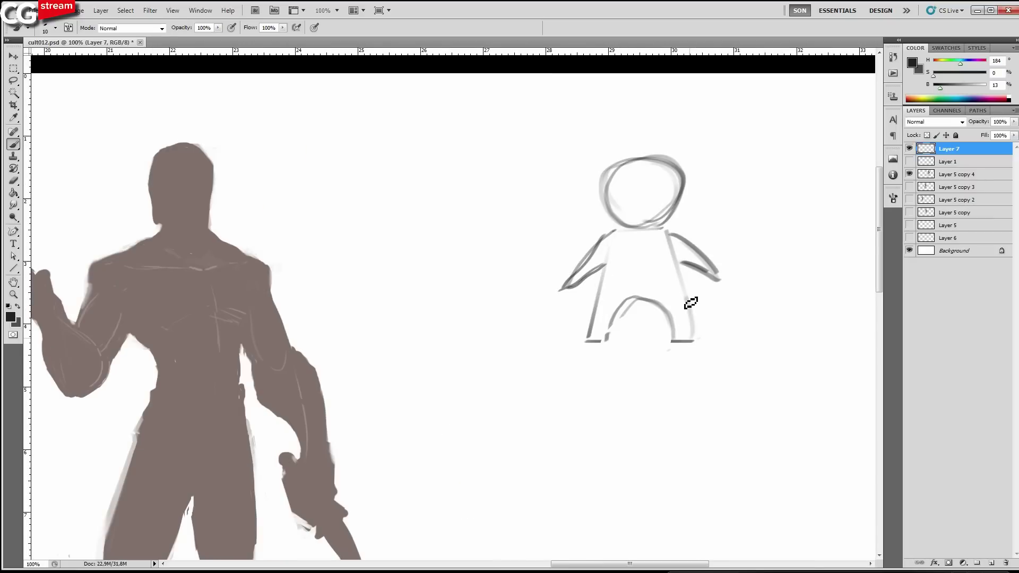
# Lower the opacity of the small figure's sketch layer to 38% and add a new layer above it.
pyautogui.click(1014, 122)
pyautogui.moveTo(1011, 134); pyautogui.dragTo(983, 135)
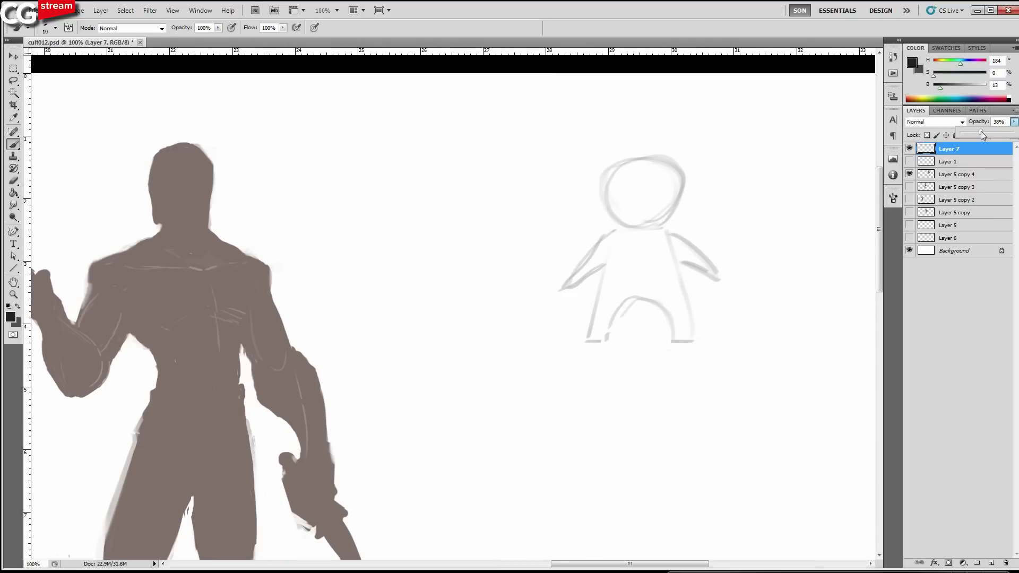
pyautogui.click(991, 563)
# Draw a pointed triangular hood with a slanted opening over the small figure's head, closed by a collar line.
pyautogui.moveTo(726, 272); pyautogui.dragTo(673, 286)
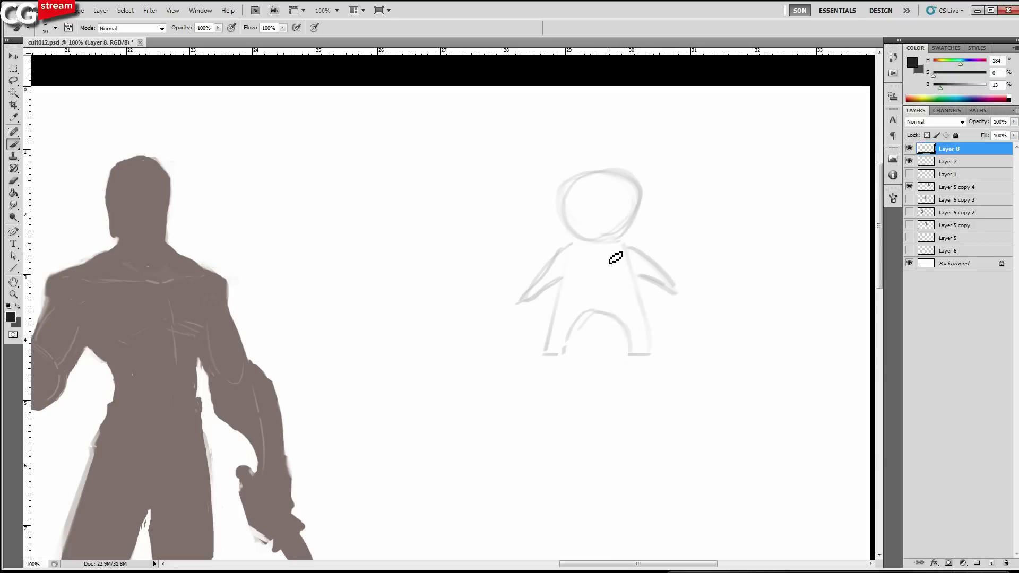
pyautogui.moveTo(570, 355); pyautogui.dragTo(551, 292)
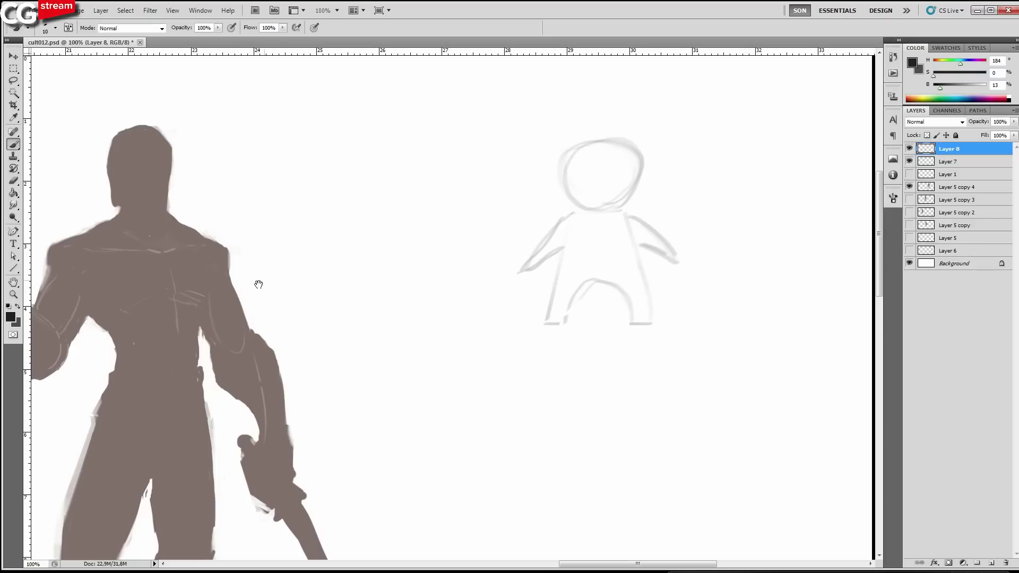
pyautogui.moveTo(707, 300); pyautogui.dragTo(685, 308)
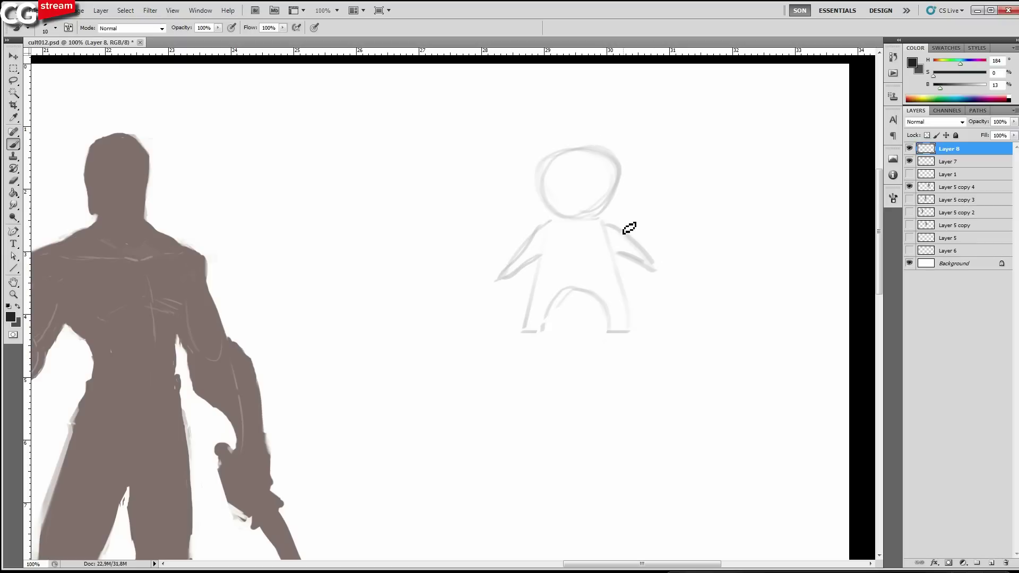
pyautogui.moveTo(556, 220); pyautogui.dragTo(549, 219)
pyautogui.moveTo(598, 215)
pyautogui.mouseDown()
pyautogui.moveTo(627, 207)
pyautogui.moveTo(563, 144)
pyautogui.mouseUp()
pyautogui.moveTo(564, 217)
pyautogui.mouseDown()
pyautogui.moveTo(535, 209)
pyautogui.moveTo(562, 144)
pyautogui.mouseUp()
pyautogui.moveTo(628, 201)
pyautogui.mouseDown()
pyautogui.moveTo(599, 149)
pyautogui.moveTo(581, 128)
pyautogui.mouseUp()
pyautogui.moveTo(575, 115)
pyautogui.mouseDown()
pyautogui.moveTo(550, 186)
pyautogui.moveTo(576, 124)
pyautogui.moveTo(588, 153)
pyautogui.mouseUp()
pyautogui.moveTo(602, 217); pyautogui.dragTo(564, 217)
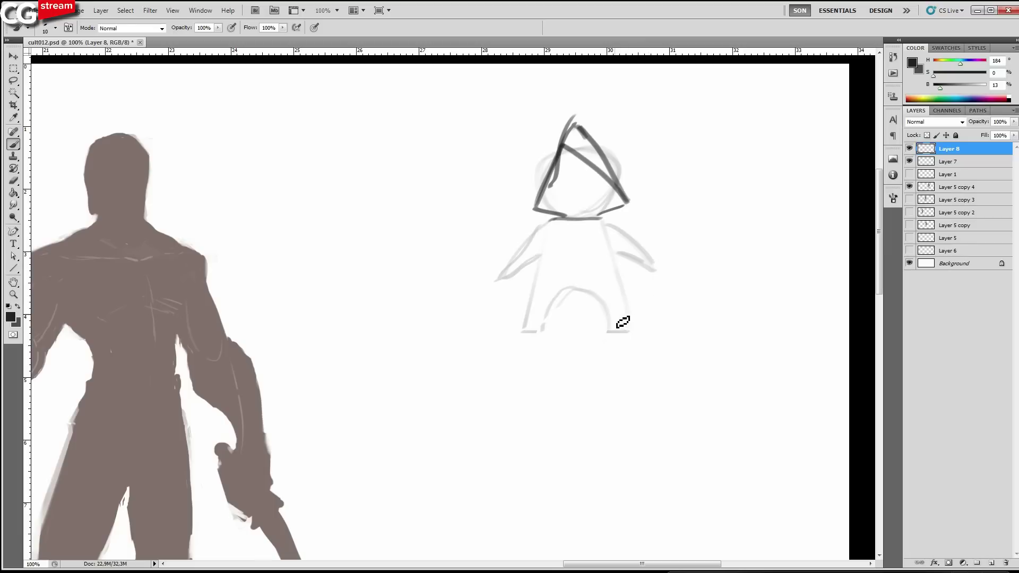
# Draw a flared robe with a pointed front panel and wide angular sleeves over the small figure's body.
pyautogui.moveTo(604, 236)
pyautogui.mouseDown()
pyautogui.moveTo(639, 308)
pyautogui.moveTo(599, 319)
pyautogui.moveTo(513, 306)
pyautogui.moveTo(540, 226)
pyautogui.mouseUp()
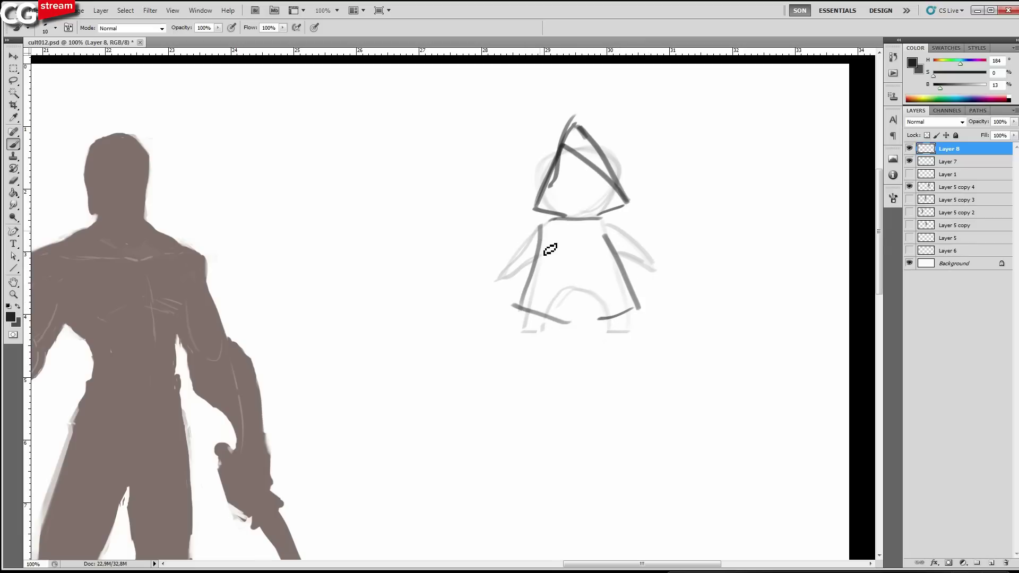
pyautogui.moveTo(589, 329)
pyautogui.mouseDown()
pyautogui.moveTo(609, 313)
pyautogui.moveTo(592, 238)
pyautogui.moveTo(552, 316)
pyautogui.moveTo(563, 250)
pyautogui.moveTo(605, 216)
pyautogui.mouseUp()
pyautogui.moveTo(548, 246)
pyautogui.mouseDown()
pyautogui.moveTo(550, 224)
pyautogui.moveTo(605, 213)
pyautogui.mouseUp()
pyautogui.moveTo(636, 275)
pyautogui.mouseDown()
pyautogui.moveTo(643, 245)
pyautogui.moveTo(606, 220)
pyautogui.mouseUp()
pyautogui.moveTo(635, 274); pyautogui.dragTo(614, 255)
pyautogui.moveTo(525, 284)
pyautogui.mouseDown()
pyautogui.moveTo(515, 249)
pyautogui.moveTo(542, 229)
pyautogui.moveTo(525, 278)
pyautogui.mouseUp()
pyautogui.moveTo(523, 229); pyautogui.dragTo(546, 216)
pyautogui.moveTo(637, 274)
pyautogui.mouseDown()
pyautogui.moveTo(642, 243)
pyautogui.moveTo(610, 220)
pyautogui.mouseUp()
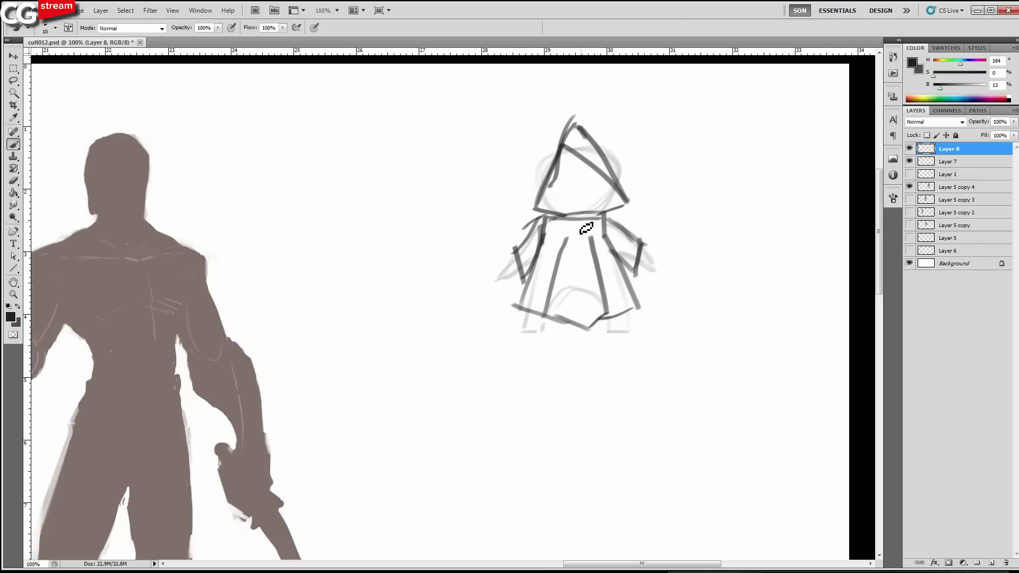
# Add a round chest clasp with curled details to the robe, and a hand with a jagged wisp rising from it.
pyautogui.moveTo(416, 259); pyautogui.dragTo(485, 263)
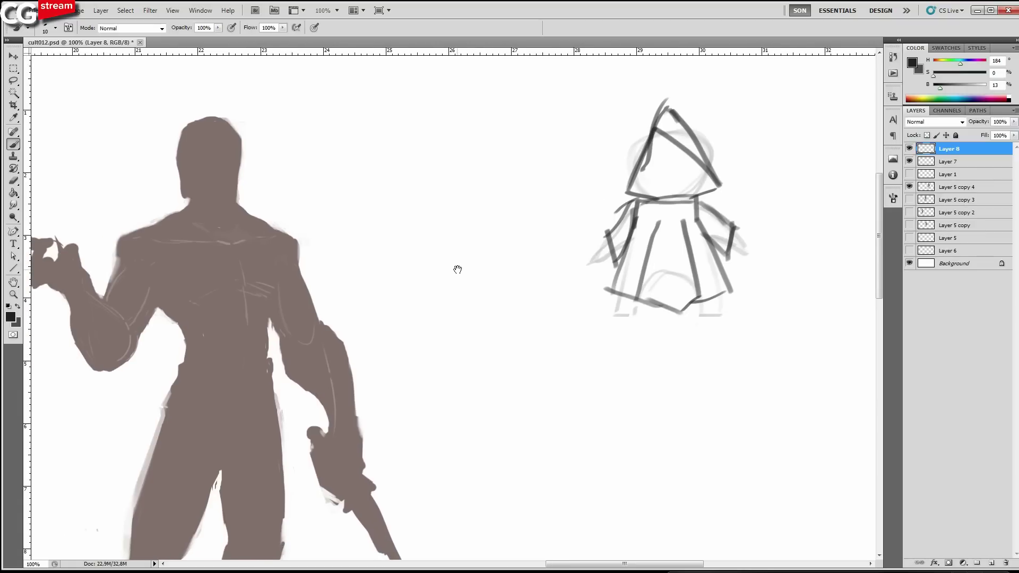
pyautogui.moveTo(582, 285); pyautogui.dragTo(525, 205)
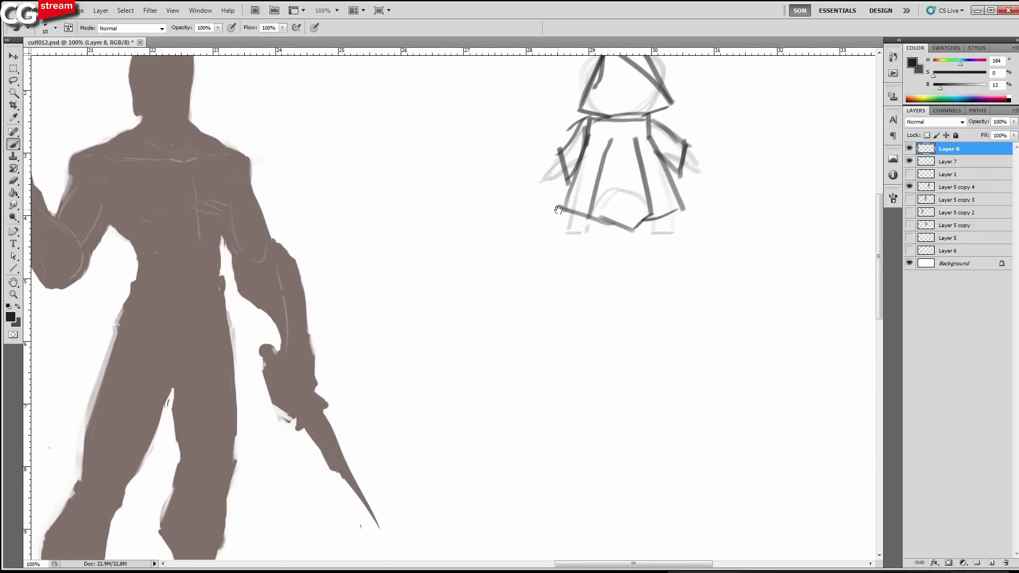
pyautogui.moveTo(553, 274); pyautogui.dragTo(568, 323)
pyautogui.keyDown('alt'); pyautogui.click(555, 323); pyautogui.keyUp('alt')
pyautogui.keyDown('ctrl'); pyautogui.click(555, 282); pyautogui.keyUp('ctrl')
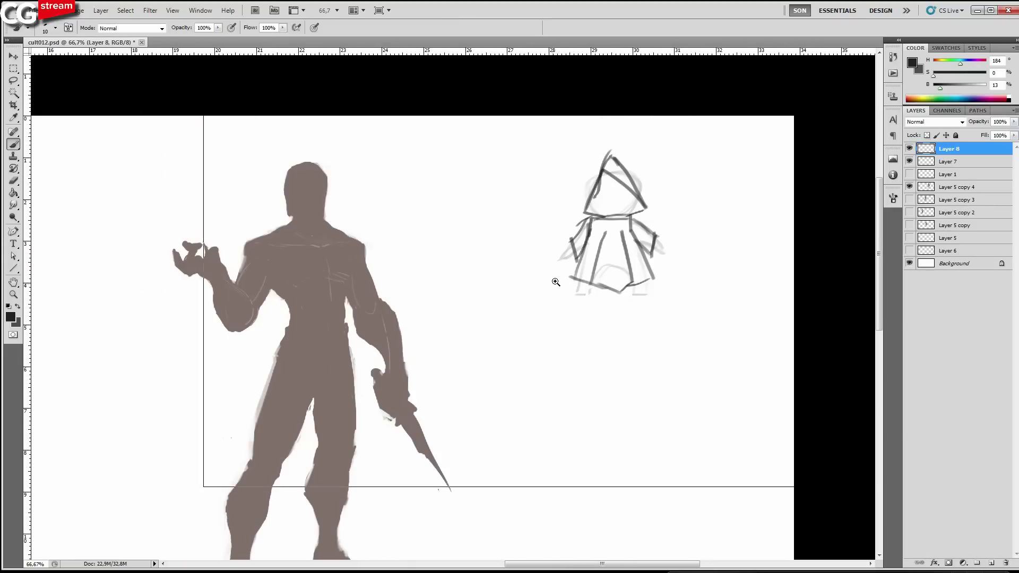
pyautogui.keyDown('ctrl'); pyautogui.click(556, 282); pyautogui.keyUp('ctrl')
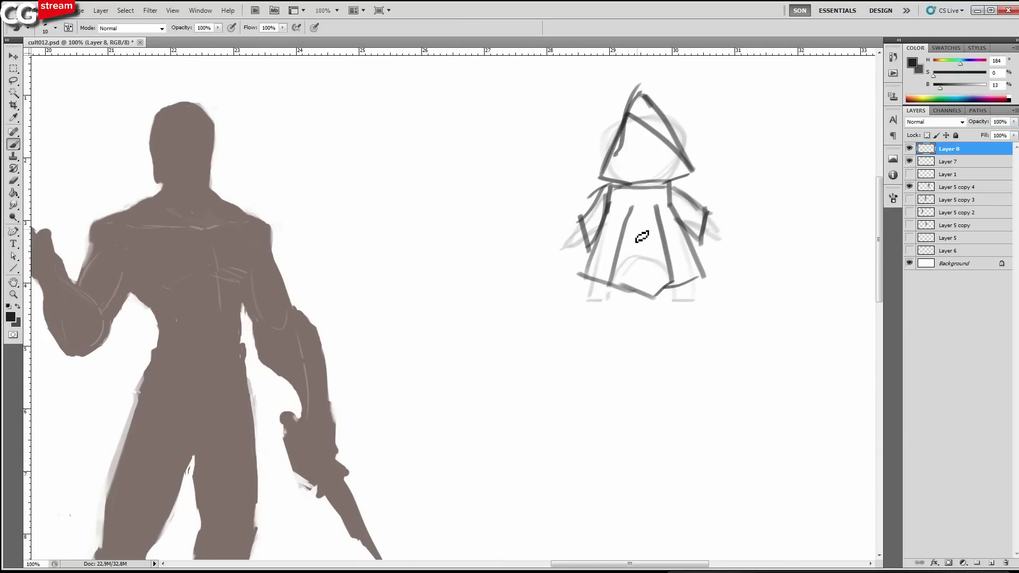
pyautogui.moveTo(648, 226)
pyautogui.mouseDown()
pyautogui.moveTo(634, 225)
pyautogui.moveTo(610, 191)
pyautogui.mouseUp()
pyautogui.moveTo(708, 213)
pyautogui.mouseDown()
pyautogui.moveTo(725, 239)
pyautogui.moveTo(732, 219)
pyautogui.mouseUp()
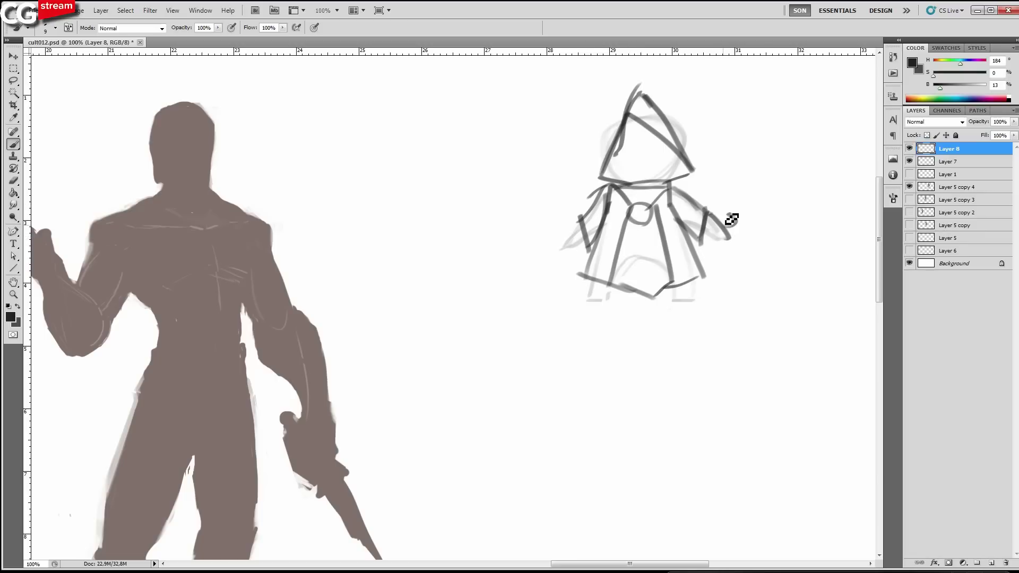
pyautogui.moveTo(731, 219); pyautogui.dragTo(760, 154)
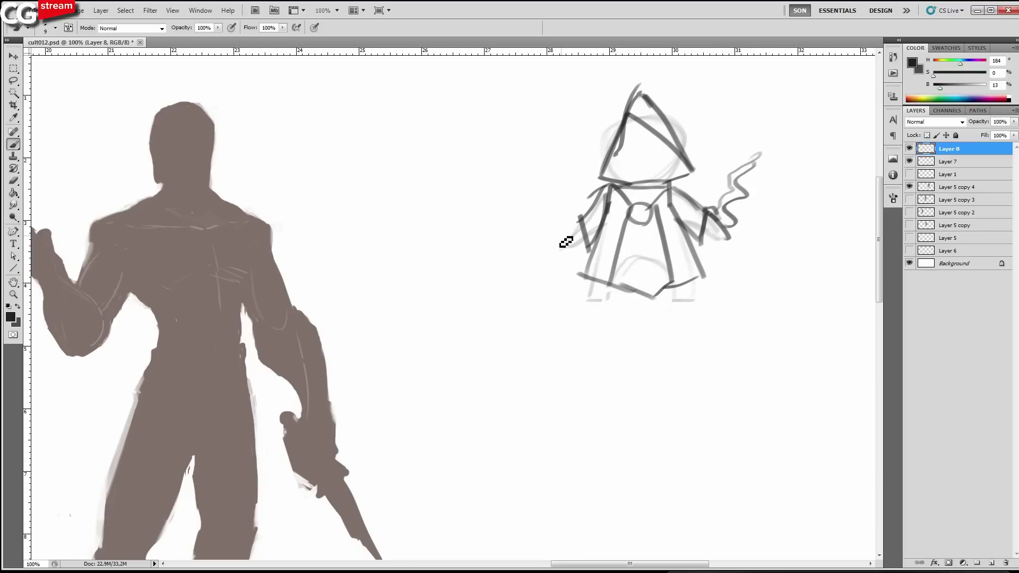
pyautogui.moveTo(611, 206)
pyautogui.mouseDown()
pyautogui.moveTo(614, 226)
pyautogui.moveTo(625, 209)
pyautogui.moveTo(662, 223)
pyautogui.mouseUp()
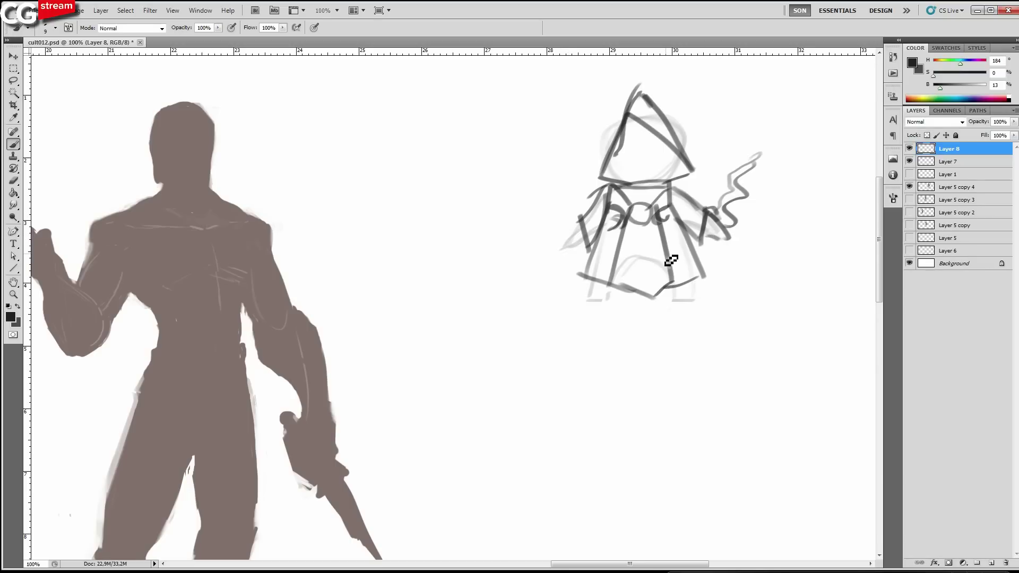
# Toggle the visibility of the hooded costume sketch and its base figure to compare them beside the large silhouette.
pyautogui.keyDown('alt'); pyautogui.click(473, 225); pyautogui.keyUp('alt')
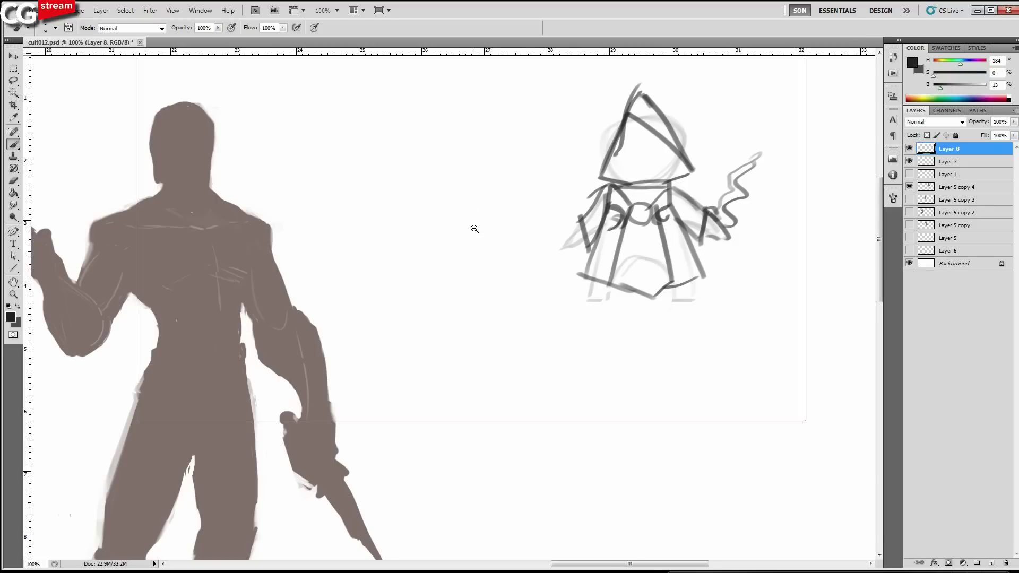
pyautogui.moveTo(497, 274); pyautogui.dragTo(751, 221)
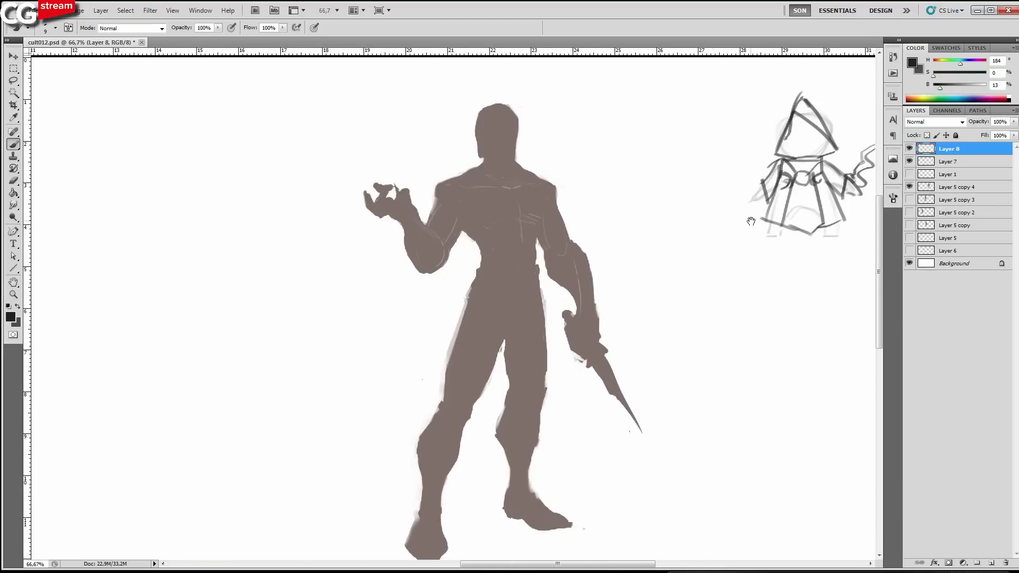
pyautogui.moveTo(631, 290); pyautogui.dragTo(637, 258)
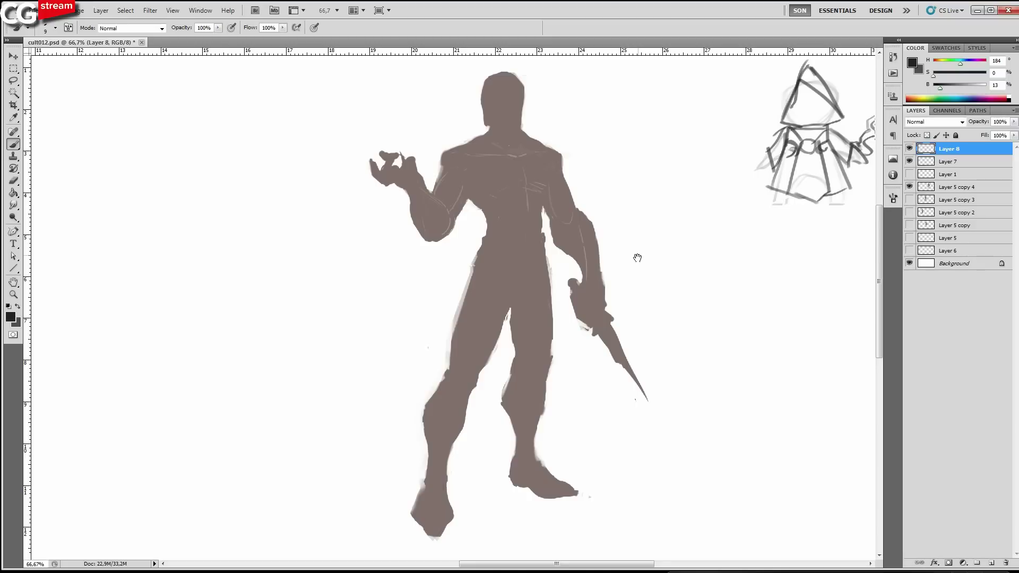
pyautogui.click(909, 161)
pyautogui.click(909, 162)
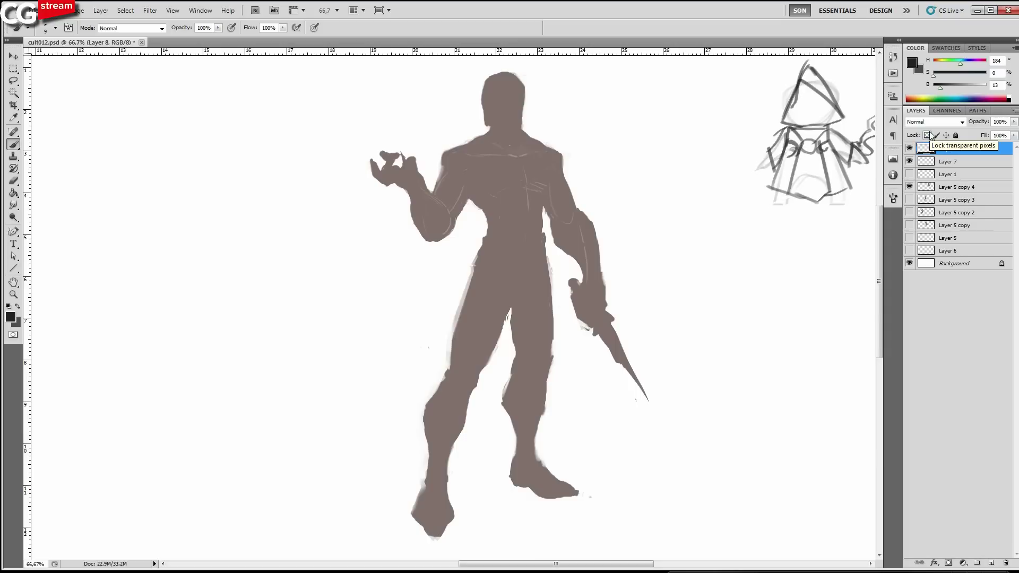
pyautogui.moveTo(706, 208)
pyautogui.mouseDown()
pyautogui.moveTo(712, 236)
pyautogui.moveTo(710, 215)
pyautogui.mouseUp()
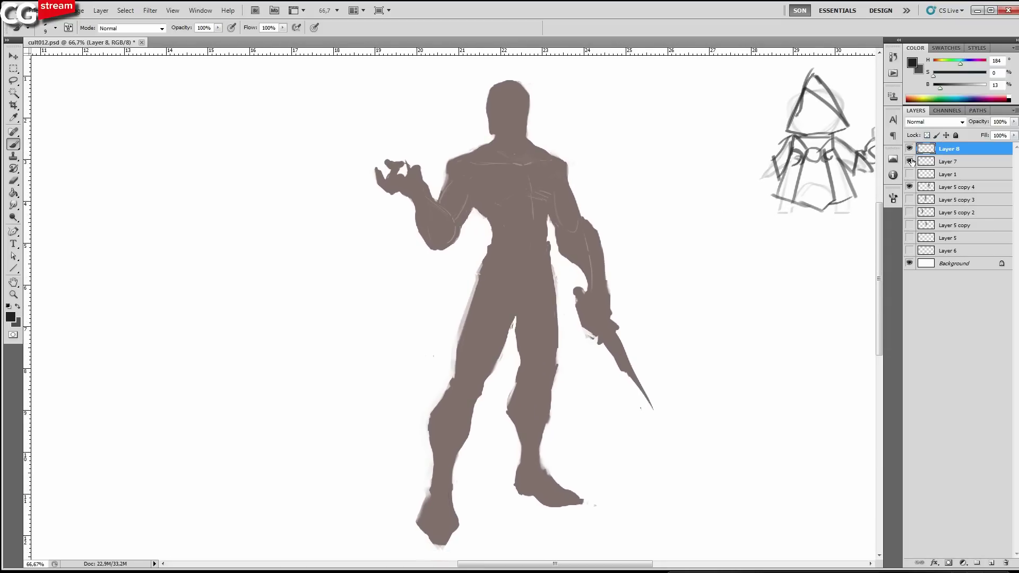
pyautogui.click(909, 149)
pyautogui.click(909, 161)
# Sketch a diagonal bone shape below the hooded figure using a thicker brush.
pyautogui.moveTo(780, 287); pyautogui.dragTo(694, 268)
pyautogui.press(']')
pyautogui.press(']')
pyautogui.moveTo(682, 325); pyautogui.dragTo(742, 270)
pyautogui.moveTo(687, 287)
pyautogui.mouseDown()
pyautogui.moveTo(741, 247)
pyautogui.moveTo(773, 244)
pyautogui.moveTo(792, 257)
pyautogui.moveTo(797, 228)
pyautogui.mouseUp()
pyautogui.moveTo(787, 225); pyautogui.dragTo(741, 240)
pyautogui.press(']')
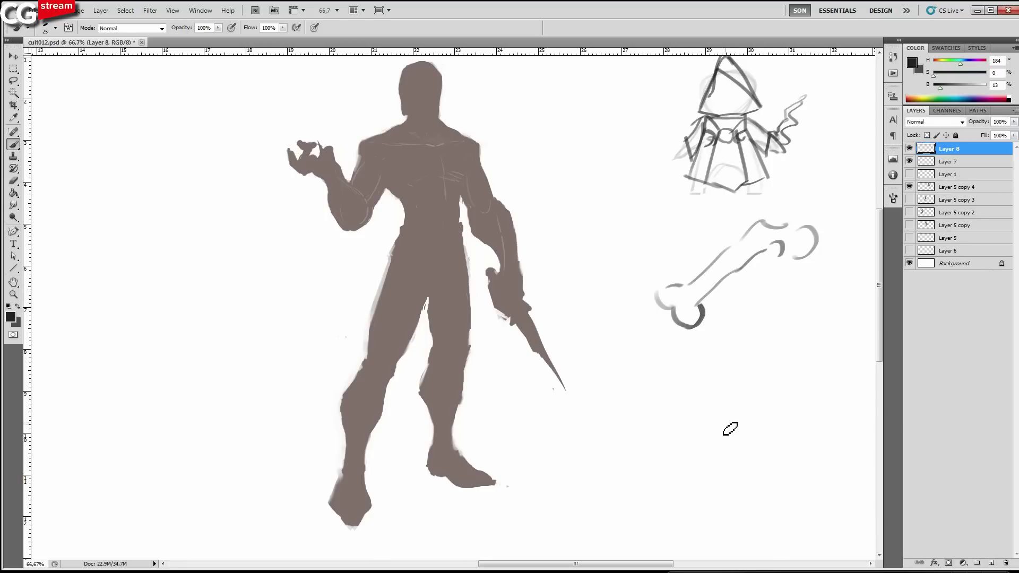
# Sketch overlapping, parallel wavy shapes in heavier strokes below the bone, varying the brush size, and undo the last stroke.
pyautogui.moveTo(714, 447)
pyautogui.mouseDown()
pyautogui.moveTo(745, 425)
pyautogui.moveTo(689, 419)
pyautogui.moveTo(683, 408)
pyautogui.mouseUp()
pyautogui.moveTo(678, 406)
pyautogui.mouseDown()
pyautogui.moveTo(704, 396)
pyautogui.moveTo(744, 403)
pyautogui.moveTo(820, 343)
pyautogui.mouseUp()
pyautogui.press(']')
pyautogui.moveTo(732, 393)
pyautogui.mouseDown()
pyautogui.moveTo(779, 376)
pyautogui.moveTo(808, 339)
pyautogui.mouseUp()
pyautogui.press(']')
pyautogui.moveTo(774, 388); pyautogui.dragTo(865, 318)
pyautogui.press('[')
pyautogui.moveTo(810, 344)
pyautogui.mouseDown()
pyautogui.moveTo(806, 324)
pyautogui.moveTo(830, 288)
pyautogui.moveTo(818, 297)
pyautogui.moveTo(837, 282)
pyautogui.moveTo(836, 312)
pyautogui.mouseUp()
pyautogui.press('[')
pyautogui.moveTo(840, 306); pyautogui.dragTo(837, 283)
pyautogui.moveTo(834, 381)
pyautogui.mouseDown()
pyautogui.moveTo(852, 371)
pyautogui.moveTo(758, 421)
pyautogui.moveTo(795, 240)
pyautogui.moveTo(745, 475)
pyautogui.mouseUp()
pyautogui.hotkey('ctrl', 'z')
# Lasso and delete the bone and the overlapping wavy shapes, keeping the hooded figure, and clear the selection.
pyautogui.press('l')
pyautogui.moveTo(743, 399); pyautogui.dragTo(782, 463)
pyautogui.moveTo(790, 290)
pyautogui.mouseDown()
pyautogui.moveTo(827, 217)
pyautogui.moveTo(716, 228)
pyautogui.moveTo(764, 350)
pyautogui.mouseUp()
pyautogui.press('Delete')
pyautogui.moveTo(802, 319)
pyautogui.mouseDown()
pyautogui.moveTo(764, 297)
pyautogui.moveTo(754, 337)
pyautogui.moveTo(717, 372)
pyautogui.mouseUp()
pyautogui.moveTo(787, 274); pyautogui.dragTo(800, 447)
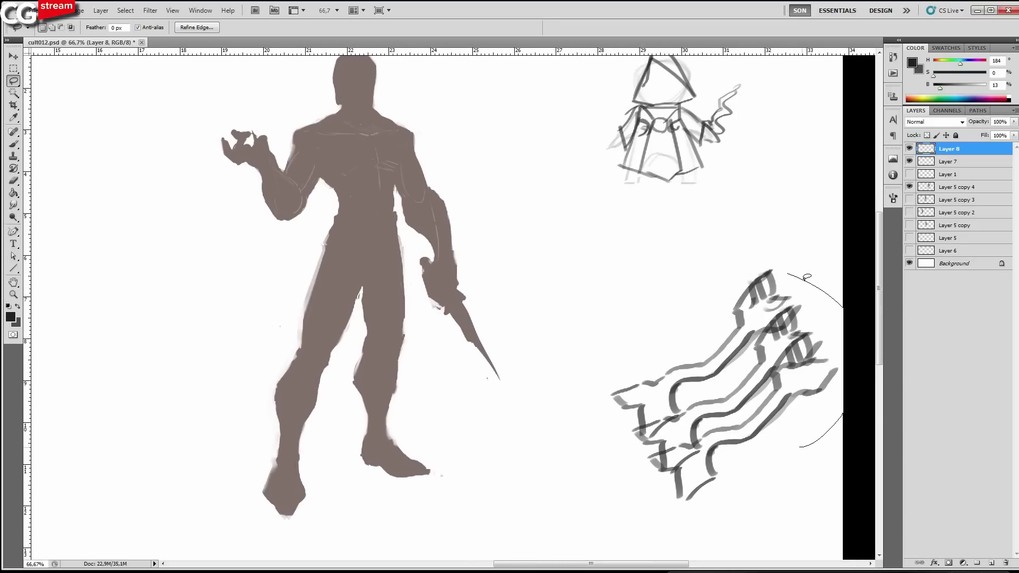
pyautogui.moveTo(807, 277); pyautogui.dragTo(819, 438)
pyautogui.press('Delete')
pyautogui.hotkey('ctrl', 'd')
# Hide Layer 8 and Layer 7 and show both again.
pyautogui.moveTo(662, 138); pyautogui.dragTo(785, 211)
pyautogui.moveTo(914, 157); pyautogui.dragTo(911, 166)
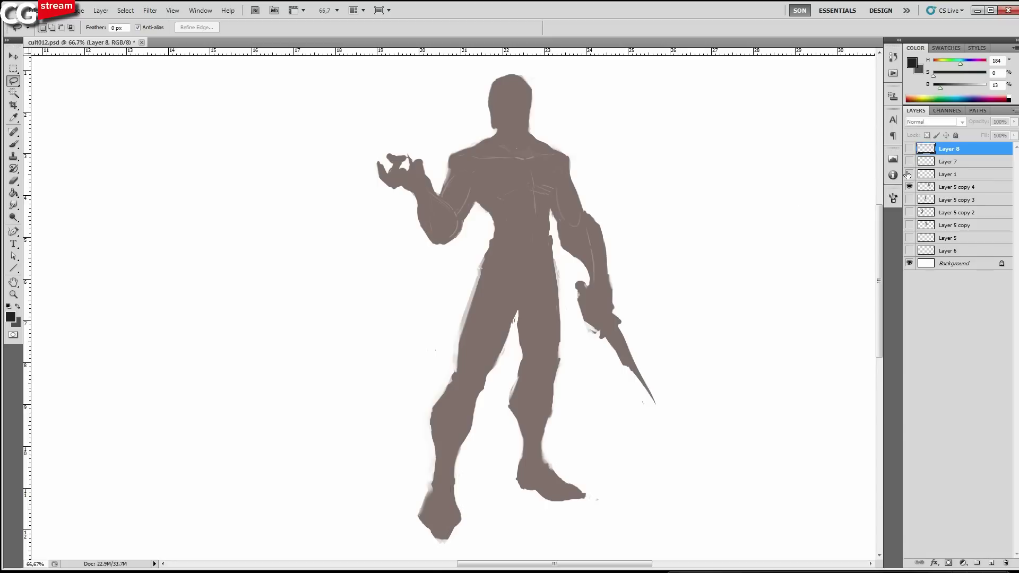
pyautogui.click(910, 161)
pyautogui.click(910, 149)
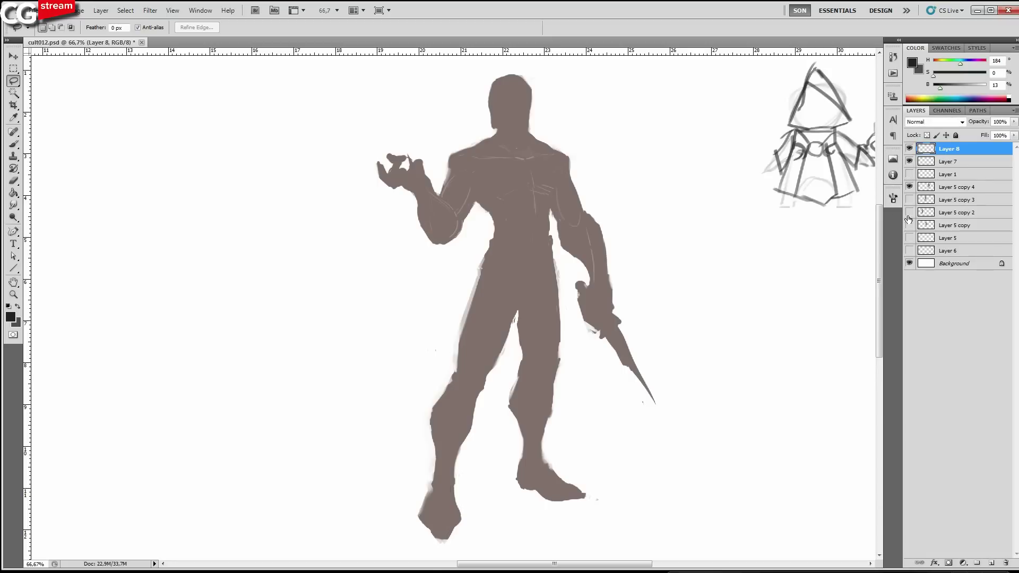
# Show and select Layer 1 and move its clothing sketch up and left so it fits over the large silhouette.
pyautogui.click(909, 175)
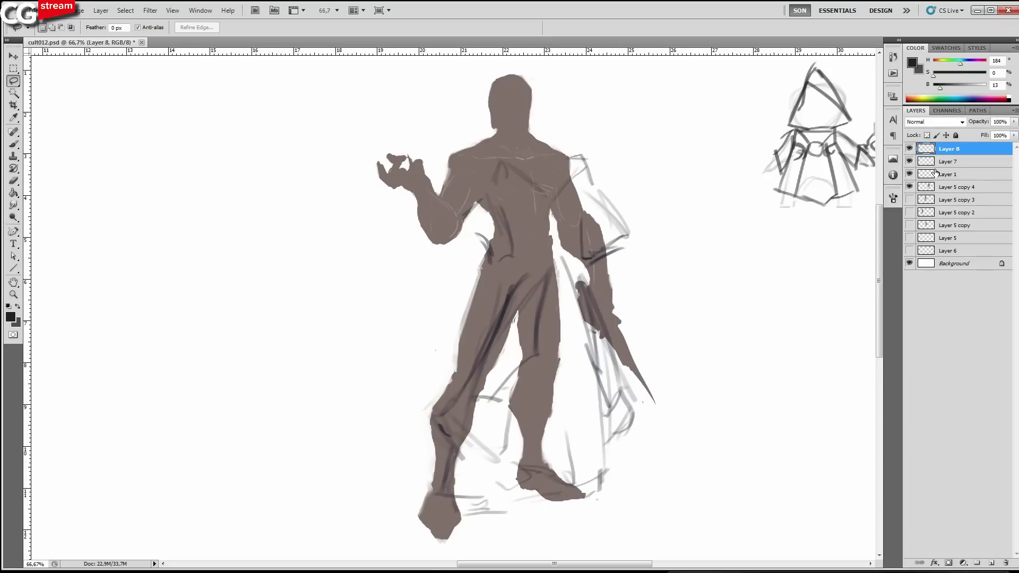
pyautogui.click(935, 174)
pyautogui.moveTo(542, 335)
pyautogui.mouseDown()
pyautogui.moveTo(535, 327)
pyautogui.moveTo(543, 345)
pyautogui.moveTo(537, 337)
pyautogui.mouseUp()
pyautogui.press('b')
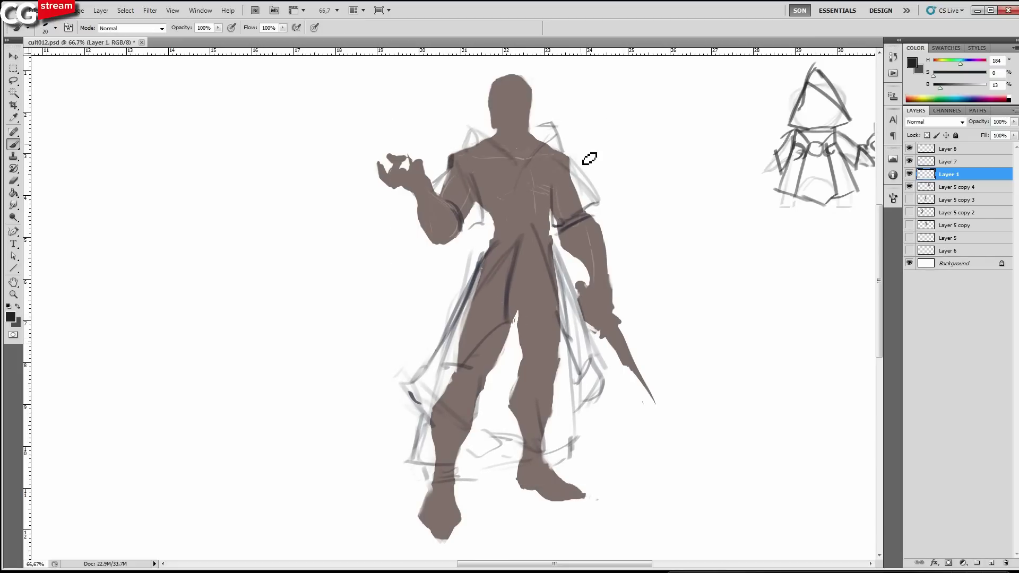
# Mirror the canvas, undo a stray stroke, and reinforce the coat's shoulder and waist side lines with a 15 px brush.
pyautogui.press('F2')
pyautogui.moveTo(273, 257)
pyautogui.mouseDown()
pyautogui.moveTo(617, 230)
pyautogui.moveTo(641, 272)
pyautogui.mouseUp()
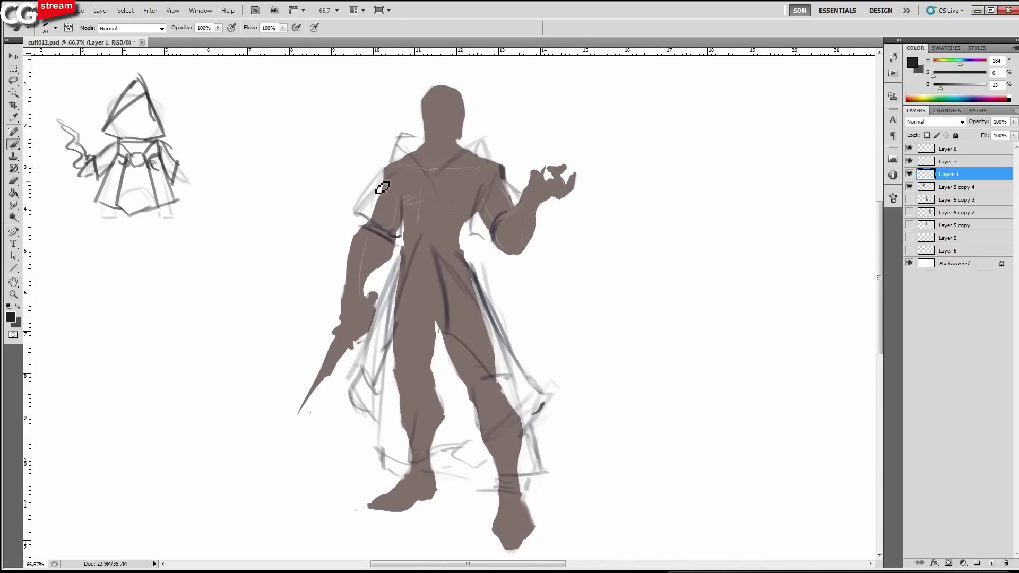
pyautogui.moveTo(382, 189); pyautogui.dragTo(385, 170)
pyautogui.moveTo(476, 232); pyautogui.dragTo(483, 243)
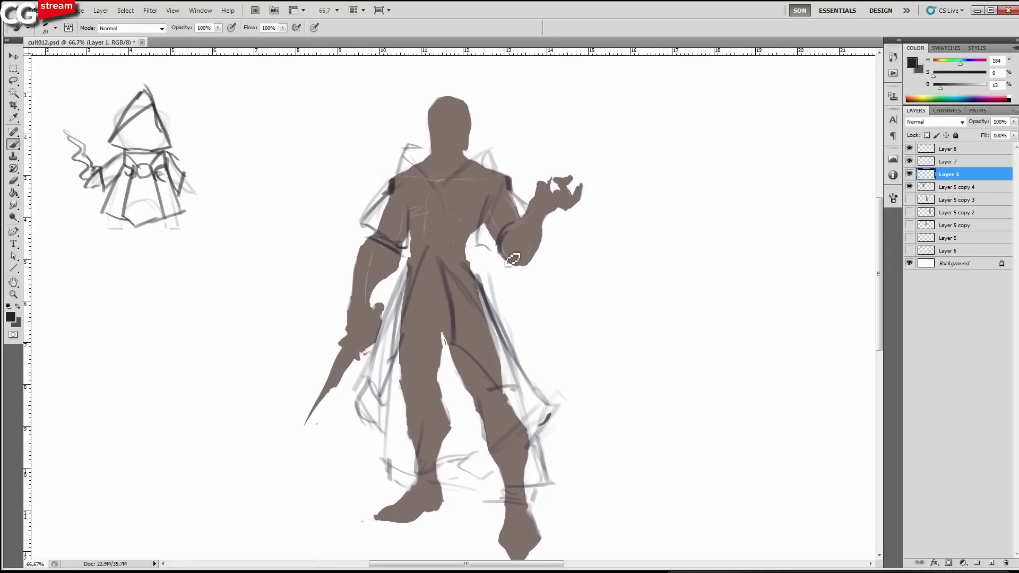
pyautogui.hotkey('ctrl', 'z')
pyautogui.press('[')
pyautogui.moveTo(480, 283); pyautogui.dragTo(469, 261)
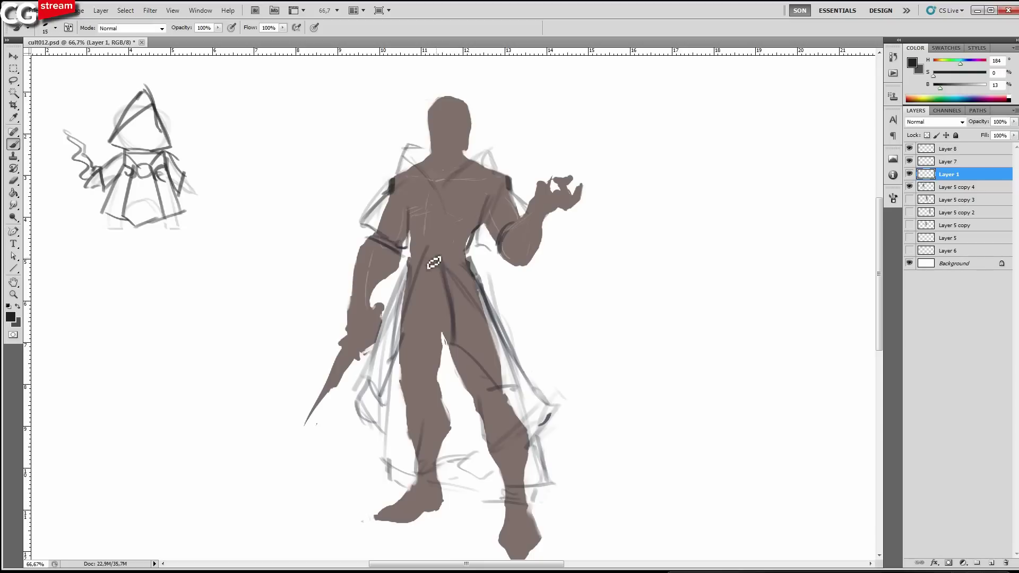
# Draw the coat's lapel and front lines on the torso, running from both shoulders and the neck down towards the waist.
pyautogui.moveTo(479, 180); pyautogui.dragTo(489, 224)
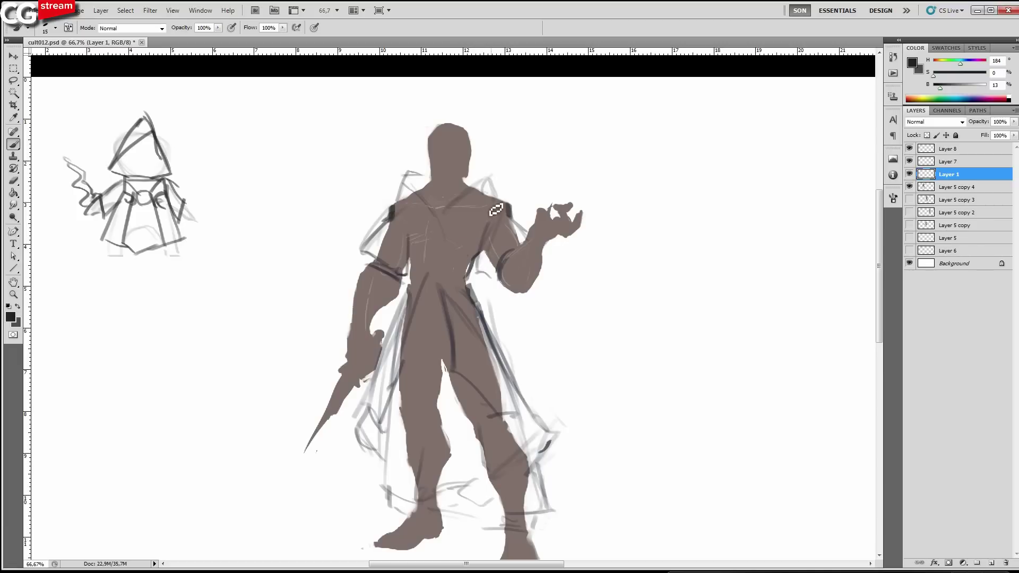
pyautogui.press(']')
pyautogui.moveTo(496, 203); pyautogui.dragTo(444, 251)
pyautogui.press('[')
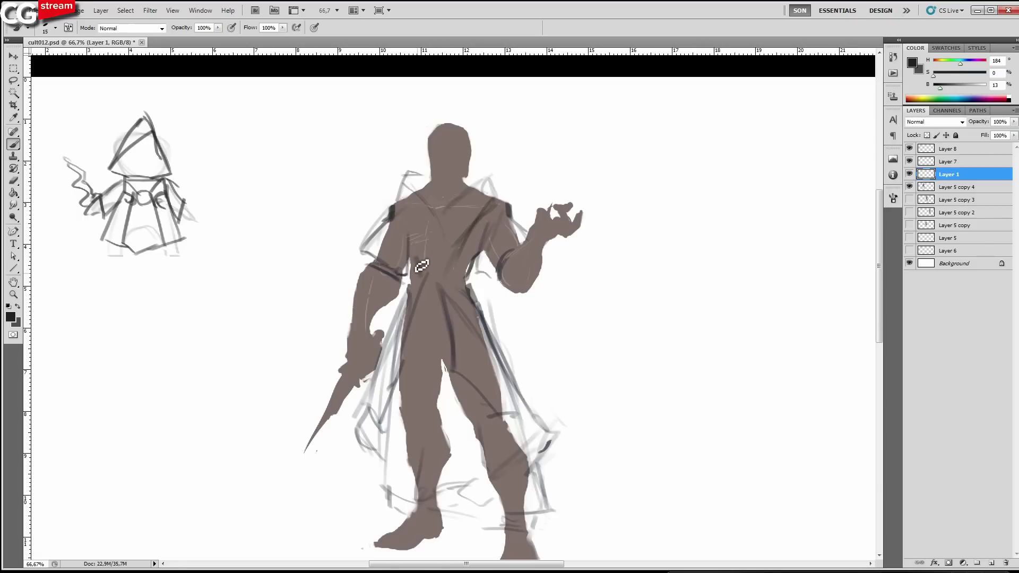
pyautogui.moveTo(394, 211); pyautogui.dragTo(422, 271)
pyautogui.moveTo(477, 228)
pyautogui.mouseDown()
pyautogui.moveTo(507, 199)
pyautogui.moveTo(443, 256)
pyautogui.mouseUp()
pyautogui.moveTo(424, 192); pyautogui.dragTo(446, 268)
# Clean up the chest lines and sketch a raised collar on both sides of the neck, running down onto the shoulders.
pyautogui.press('e')
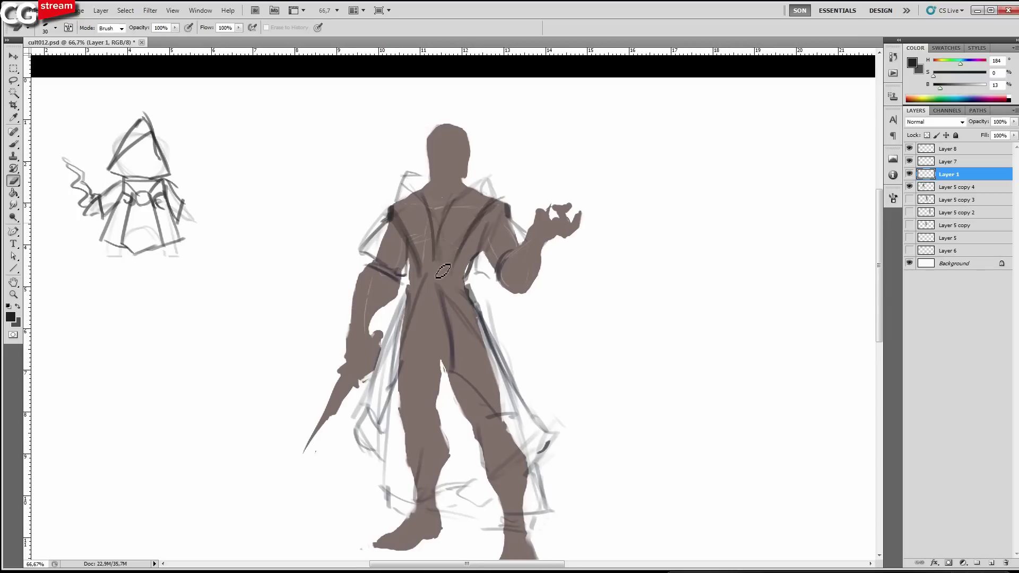
pyautogui.moveTo(473, 225)
pyautogui.mouseDown()
pyautogui.moveTo(444, 276)
pyautogui.moveTo(487, 204)
pyautogui.moveTo(476, 174)
pyautogui.mouseUp()
pyautogui.press('b')
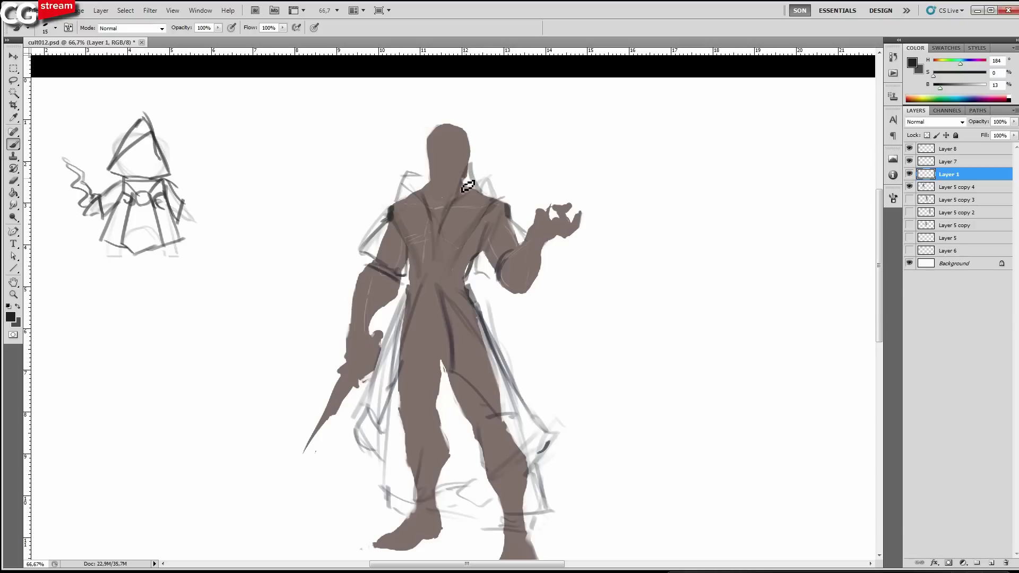
pyautogui.moveTo(426, 164); pyautogui.dragTo(413, 206)
pyautogui.moveTo(424, 173)
pyautogui.mouseDown()
pyautogui.moveTo(415, 212)
pyautogui.moveTo(435, 221)
pyautogui.moveTo(421, 200)
pyautogui.moveTo(396, 206)
pyautogui.mouseUp()
pyautogui.press('[')
pyautogui.press(']')
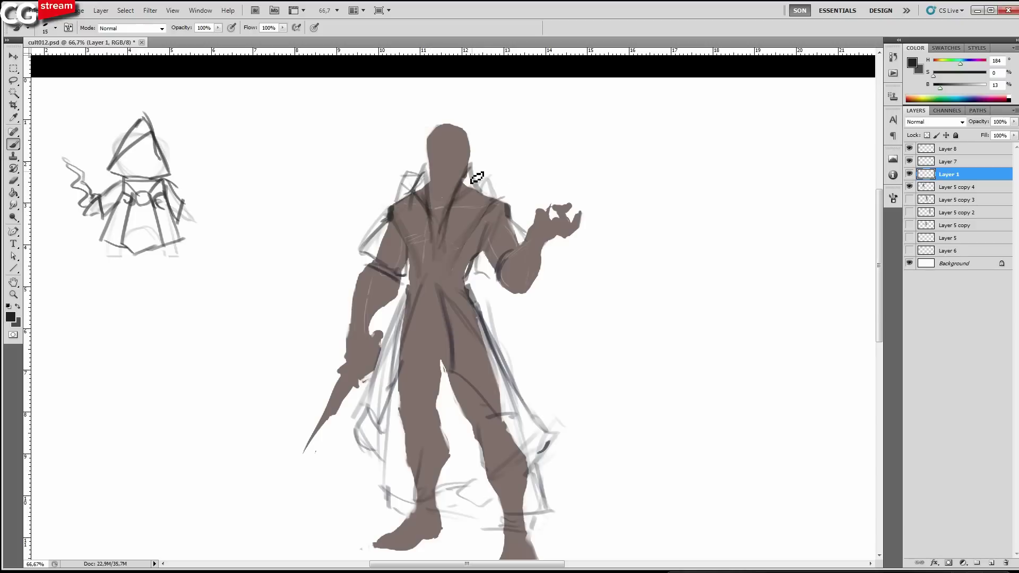
# Try a hood outline around the head, undo it, and sketch thin marks across the face with a 10 px brush.
pyautogui.moveTo(459, 199)
pyautogui.mouseDown()
pyautogui.moveTo(488, 172)
pyautogui.moveTo(426, 196)
pyautogui.moveTo(436, 176)
pyautogui.mouseUp()
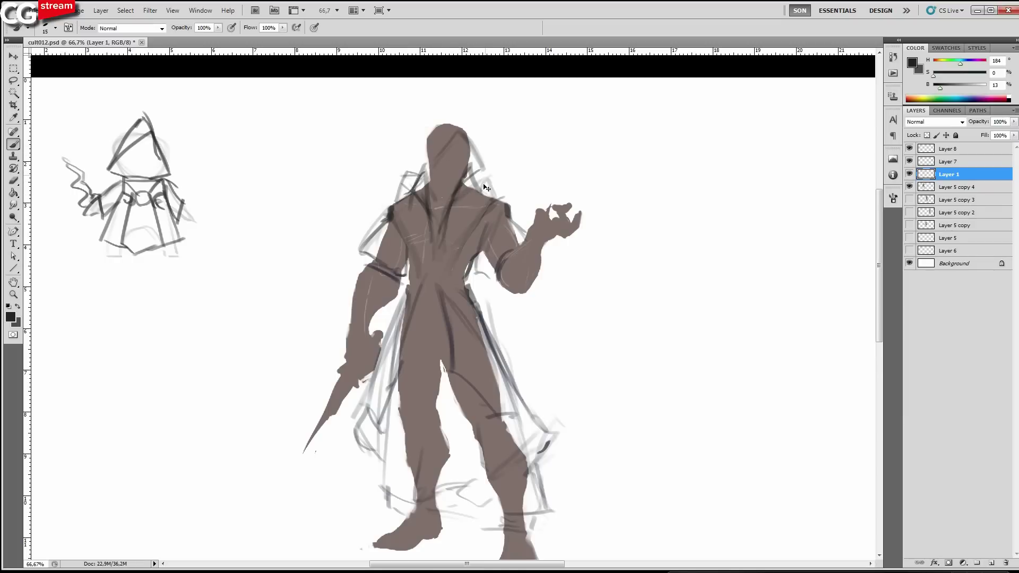
pyautogui.hotkey('ctrl', 'alt', 'z')
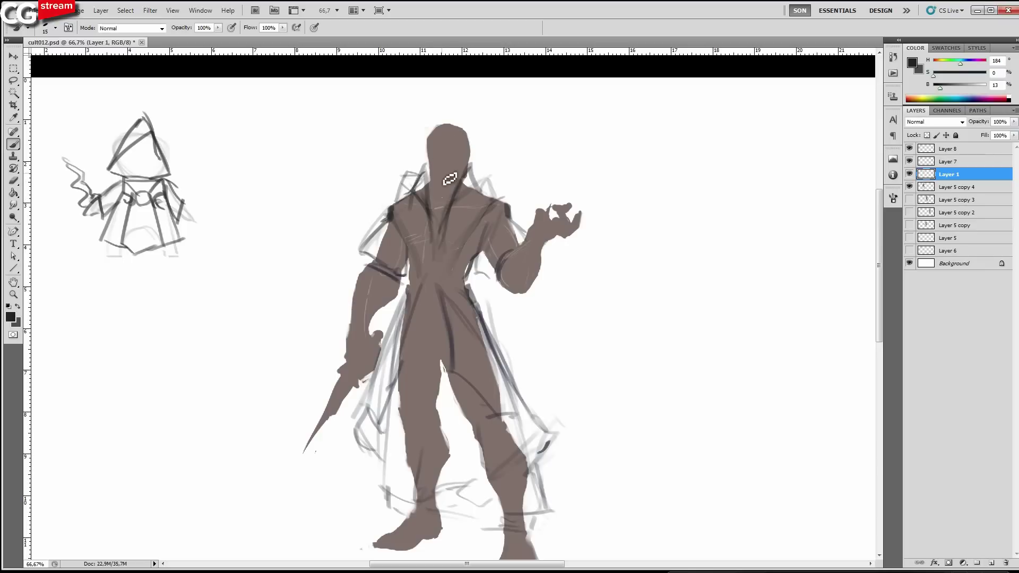
pyautogui.moveTo(432, 159); pyautogui.dragTo(454, 162)
pyautogui.press('[')
pyautogui.moveTo(459, 216); pyautogui.dragTo(453, 159)
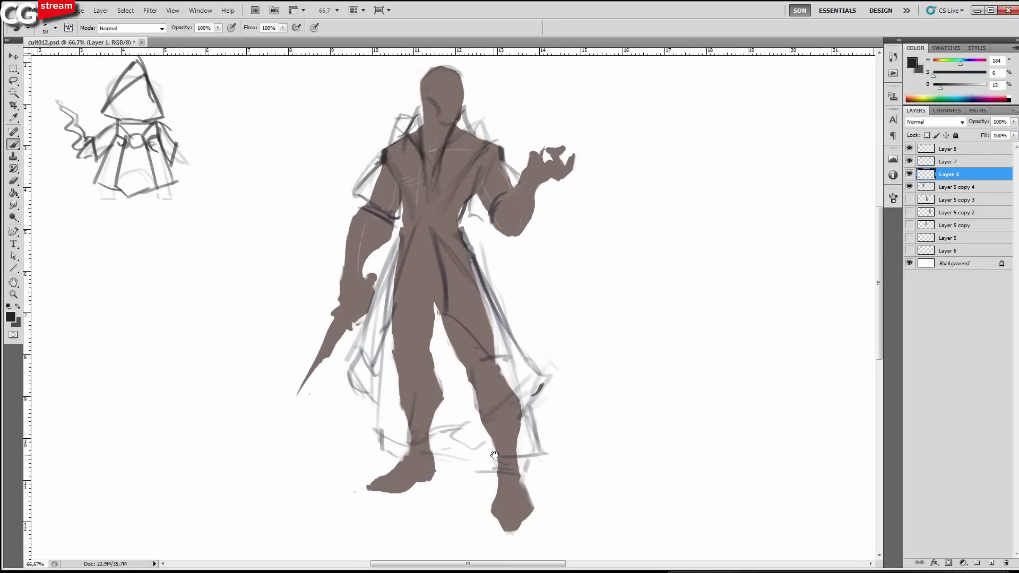
# Erase the overlapping construction lines around the waist and upper skirt of the coat.
pyautogui.moveTo(494, 455); pyautogui.dragTo(492, 452)
pyautogui.moveTo(531, 290); pyautogui.dragTo(534, 337)
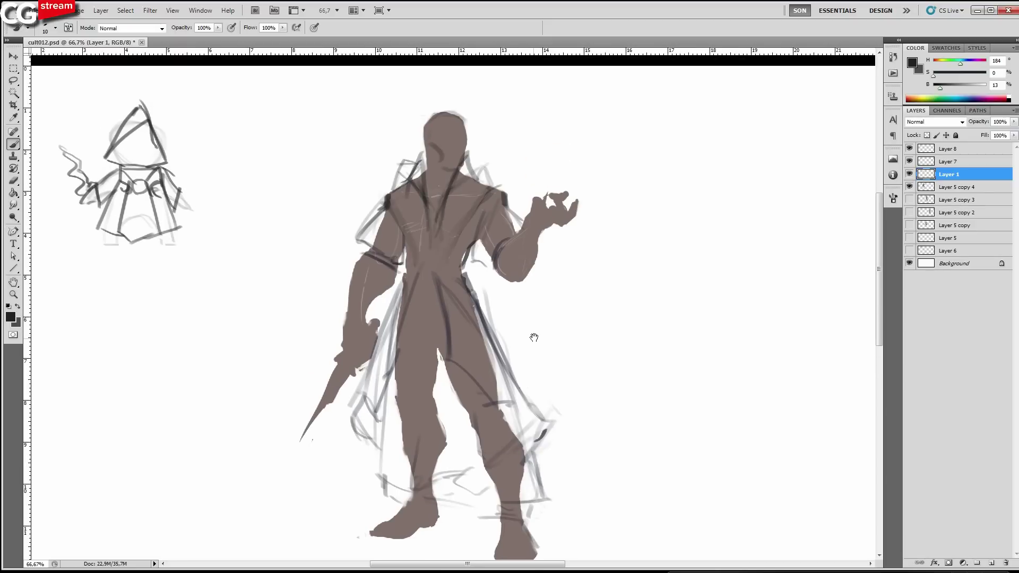
pyautogui.press(']')
pyautogui.press('e')
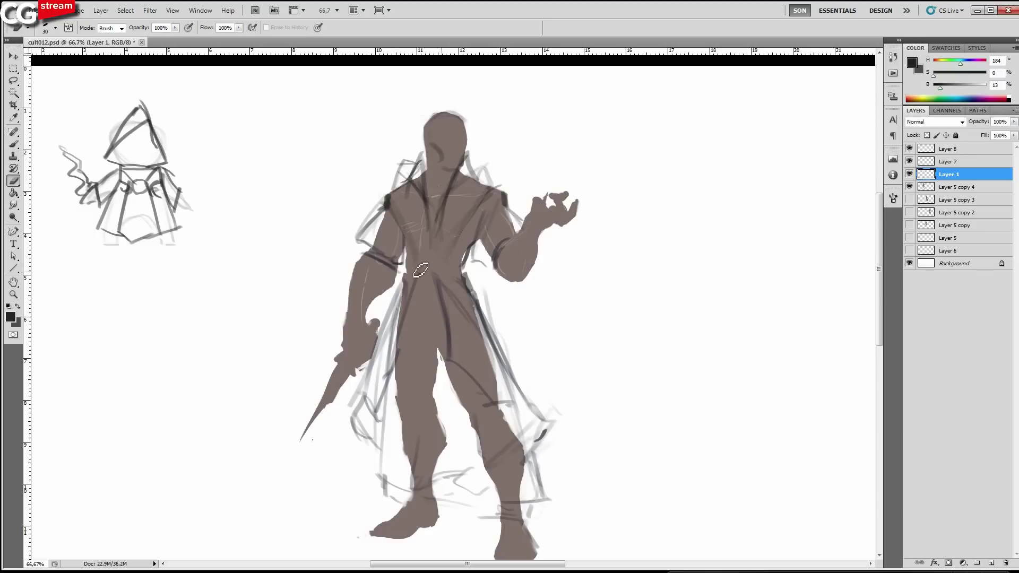
pyautogui.press('b')
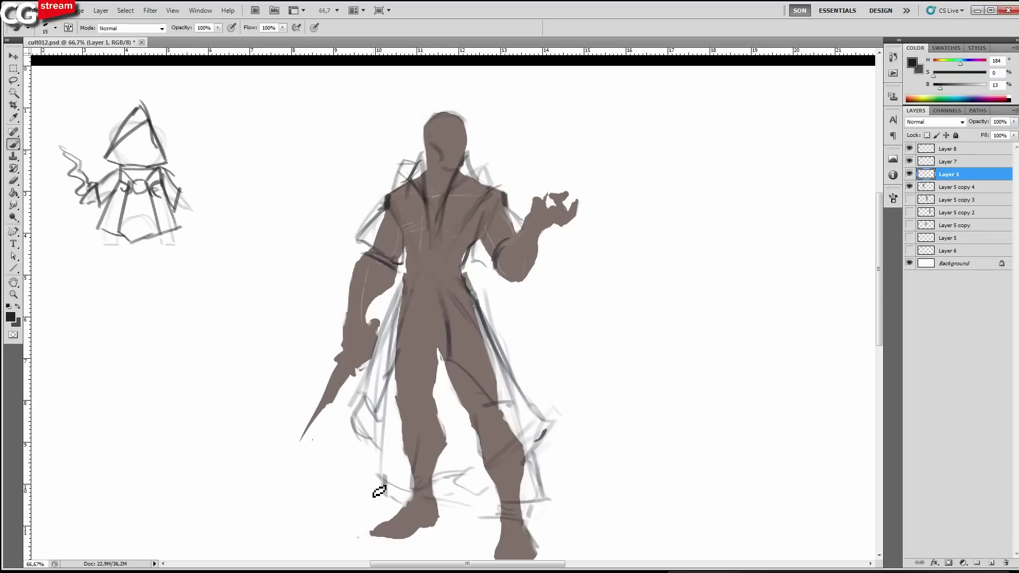
# Lasso the lower half of the coat sketch on Layer 1 and warp its skirt to follow the silhouette's legs.
pyautogui.scroll(-1, 377, 423)
pyautogui.press('l')
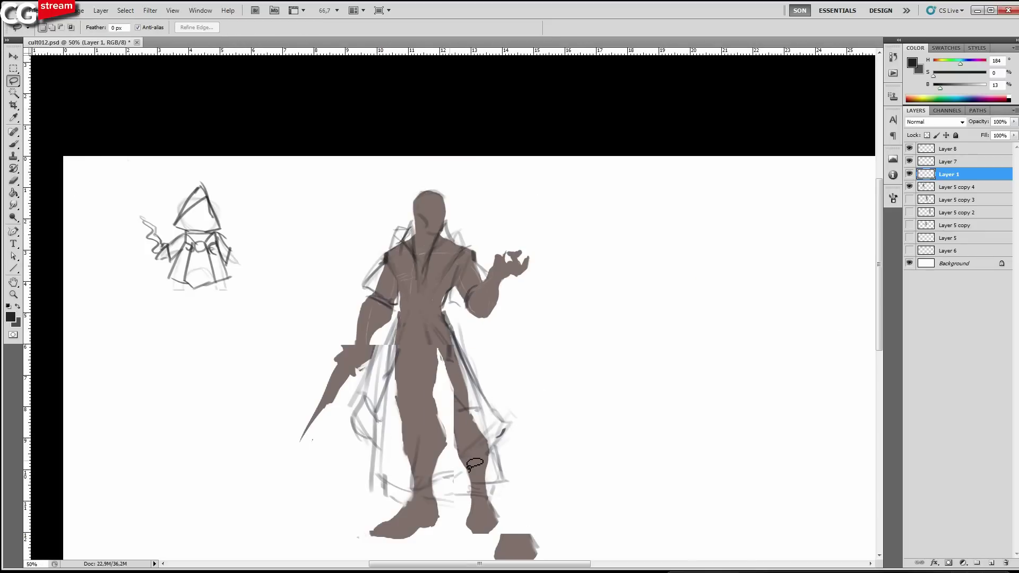
pyautogui.moveTo(513, 532); pyautogui.dragTo(512, 503)
pyautogui.hotkey('ctrl', 't')
pyautogui.click(499, 27)
pyautogui.moveTo(495, 422)
pyautogui.mouseDown()
pyautogui.moveTo(509, 423)
pyautogui.moveTo(476, 493)
pyautogui.moveTo(498, 456)
pyautogui.mouseUp()
pyautogui.moveTo(361, 431); pyautogui.dragTo(371, 438)
pyautogui.moveTo(517, 441); pyautogui.dragTo(504, 444)
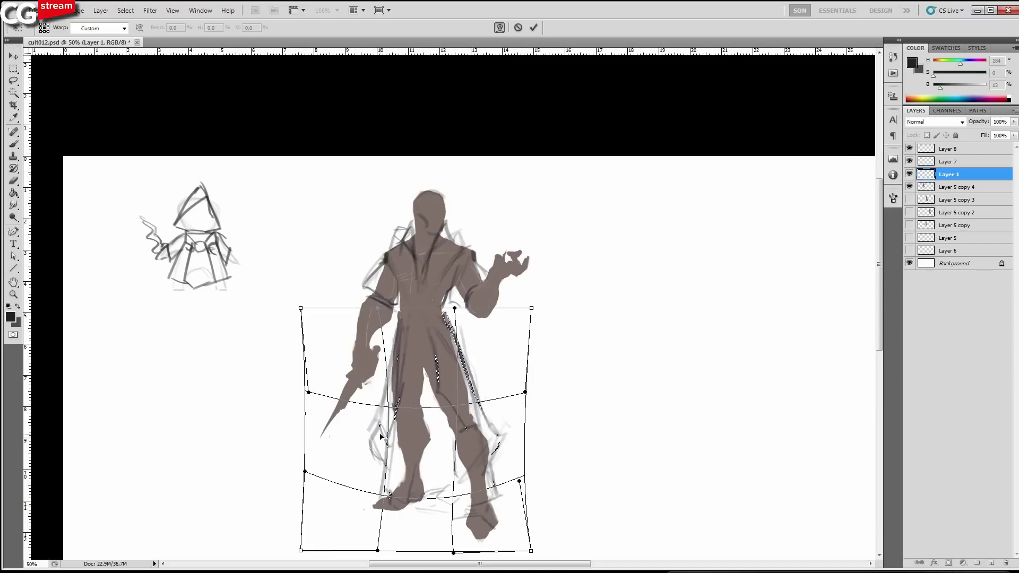
pyautogui.press('Return')
# Mirror the canvas and draw curved wrap lines around both forearms with a 10 px brush.
pyautogui.press('F2')
pyautogui.moveTo(685, 391); pyautogui.dragTo(466, 402)
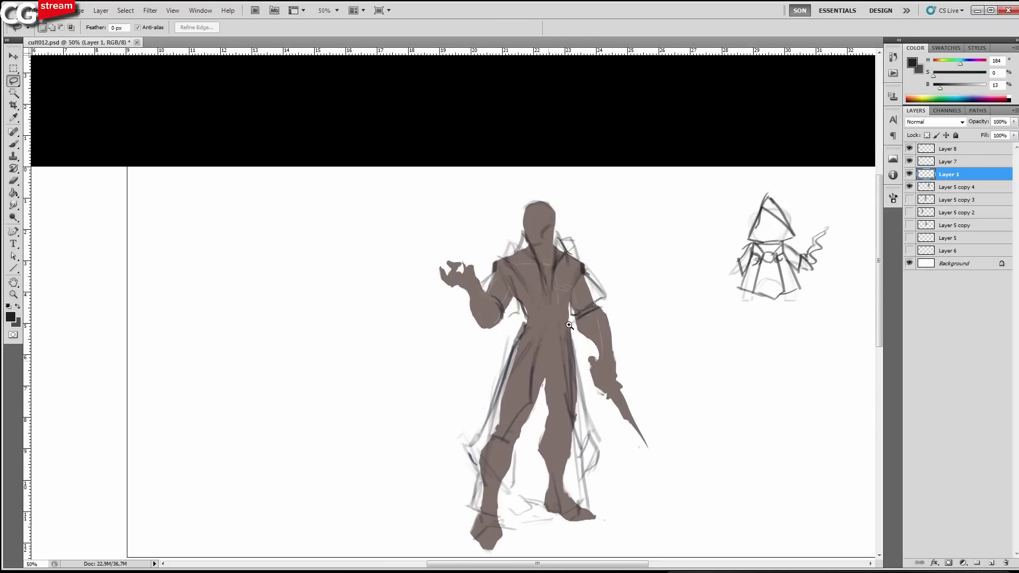
pyautogui.click(570, 325)
pyautogui.press('b')
pyautogui.moveTo(616, 284); pyautogui.dragTo(609, 271)
pyautogui.press('[')
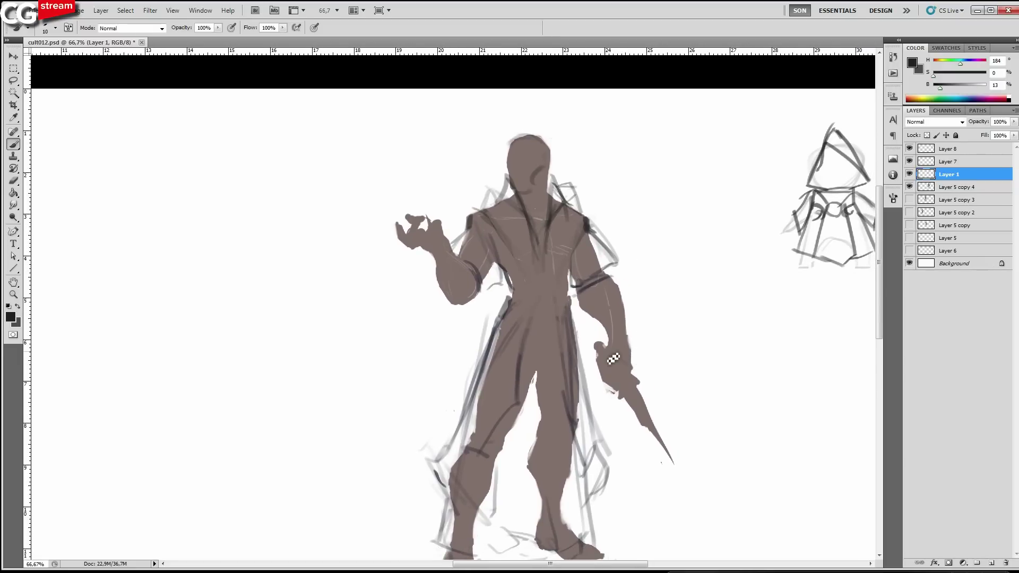
pyautogui.moveTo(609, 340); pyautogui.dragTo(626, 334)
pyautogui.moveTo(607, 327)
pyautogui.mouseDown()
pyautogui.moveTo(623, 319)
pyautogui.moveTo(618, 297)
pyautogui.mouseUp()
pyautogui.moveTo(586, 295); pyautogui.dragTo(610, 286)
pyautogui.moveTo(475, 282); pyautogui.dragTo(455, 295)
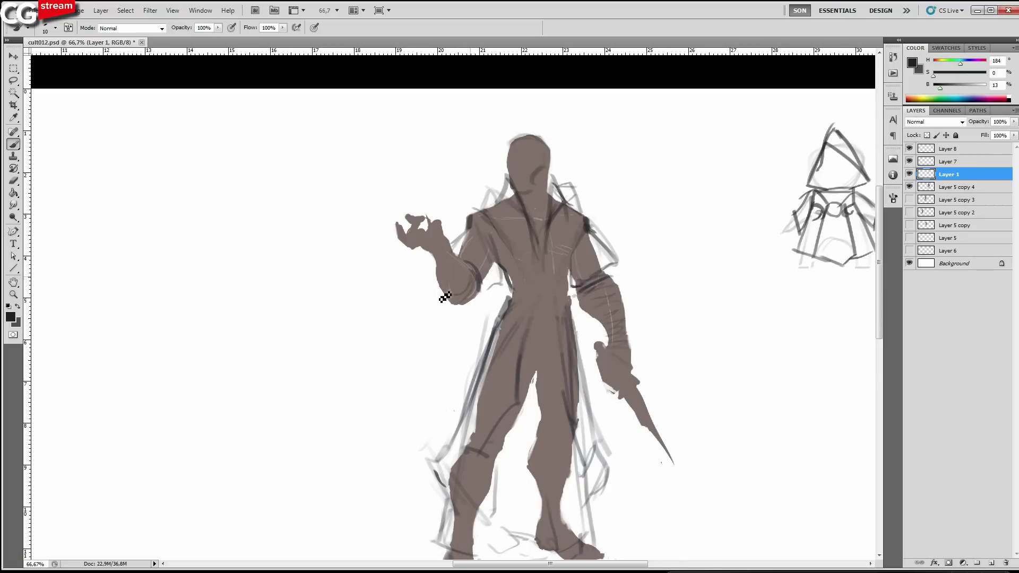
pyautogui.moveTo(451, 297); pyautogui.dragTo(470, 263)
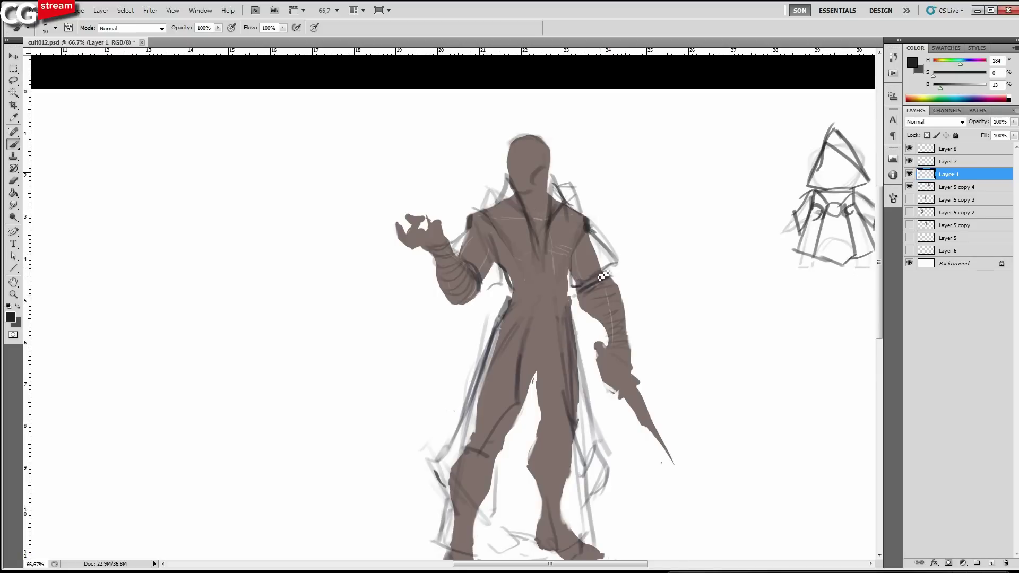
# Sketch layered bracelets around both wrists and a round orb above the raised hand with a larger brush, and mirror the canvas.
pyautogui.press(']')
pyautogui.moveTo(640, 375); pyautogui.dragTo(635, 356)
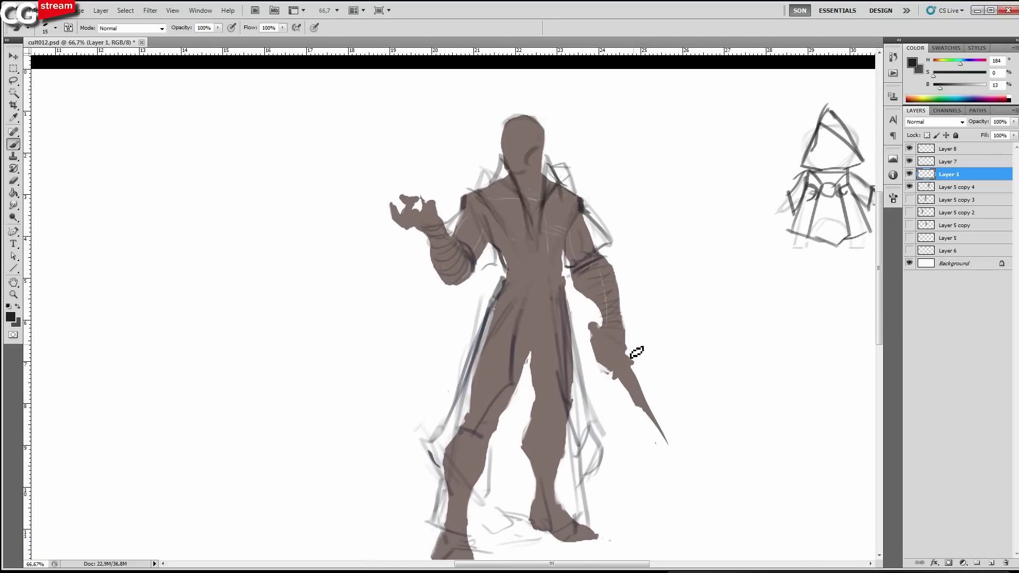
pyautogui.press(']')
pyautogui.moveTo(592, 321)
pyautogui.mouseDown()
pyautogui.moveTo(634, 321)
pyautogui.moveTo(604, 318)
pyautogui.moveTo(626, 306)
pyautogui.moveTo(630, 327)
pyautogui.mouseUp()
pyautogui.moveTo(448, 233)
pyautogui.mouseDown()
pyautogui.moveTo(418, 237)
pyautogui.moveTo(436, 256)
pyautogui.moveTo(429, 250)
pyautogui.moveTo(457, 233)
pyautogui.moveTo(421, 243)
pyautogui.moveTo(451, 254)
pyautogui.moveTo(431, 250)
pyautogui.moveTo(442, 196)
pyautogui.moveTo(425, 175)
pyautogui.moveTo(400, 206)
pyautogui.mouseUp()
pyautogui.hotkey('ctrl', 'shift', 'h')
pyautogui.moveTo(228, 275); pyautogui.dragTo(578, 231)
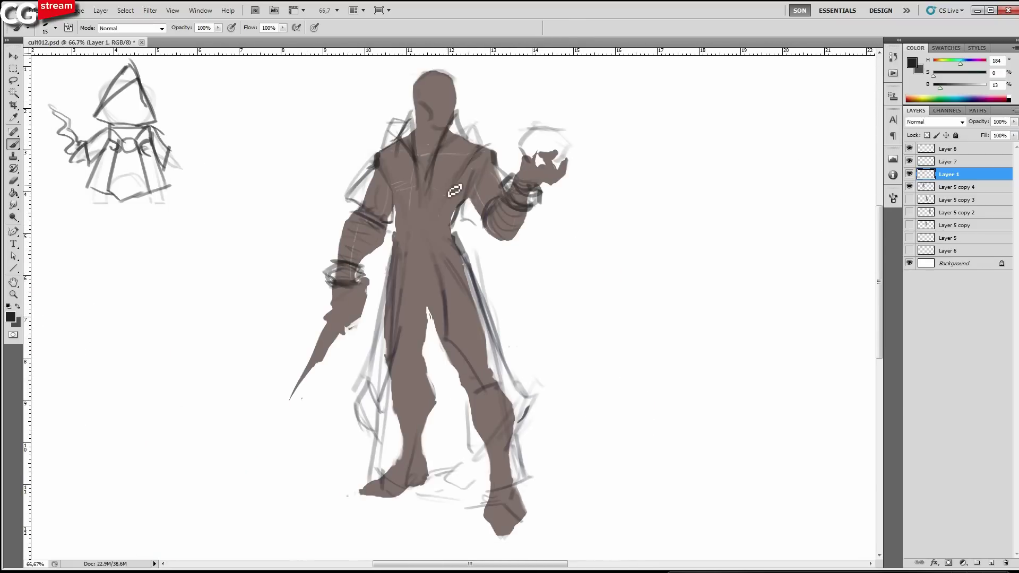
# Darken the coat's hanging edge and hem beside the front leg with a 15 px brush.
pyautogui.press('e')
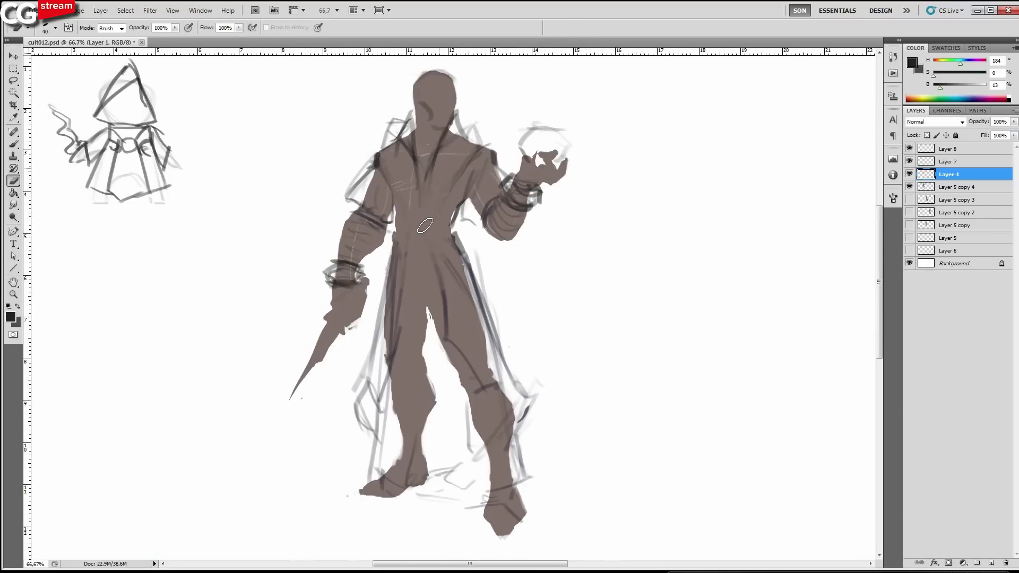
pyautogui.press('b')
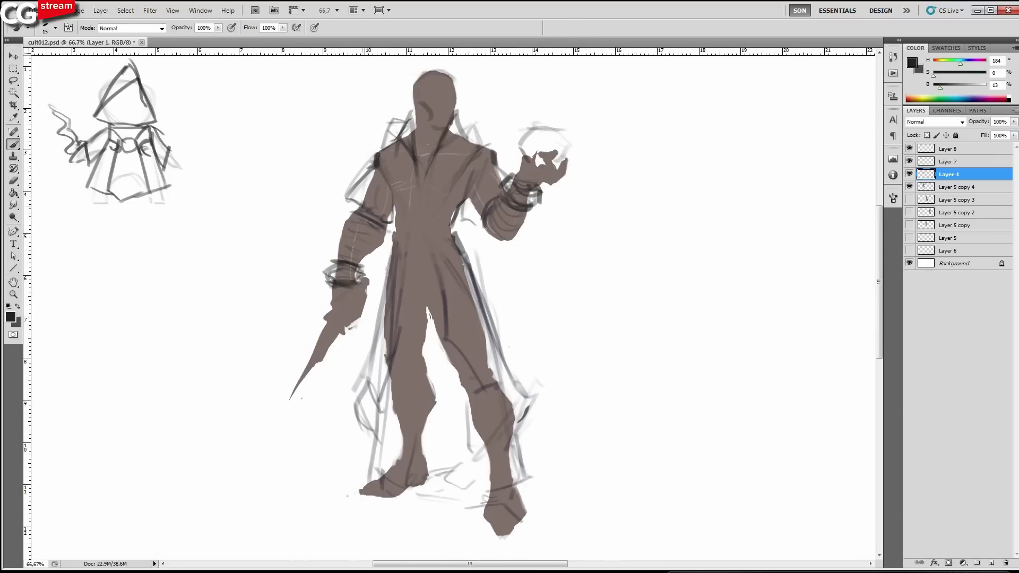
pyautogui.moveTo(472, 433); pyautogui.dragTo(466, 379)
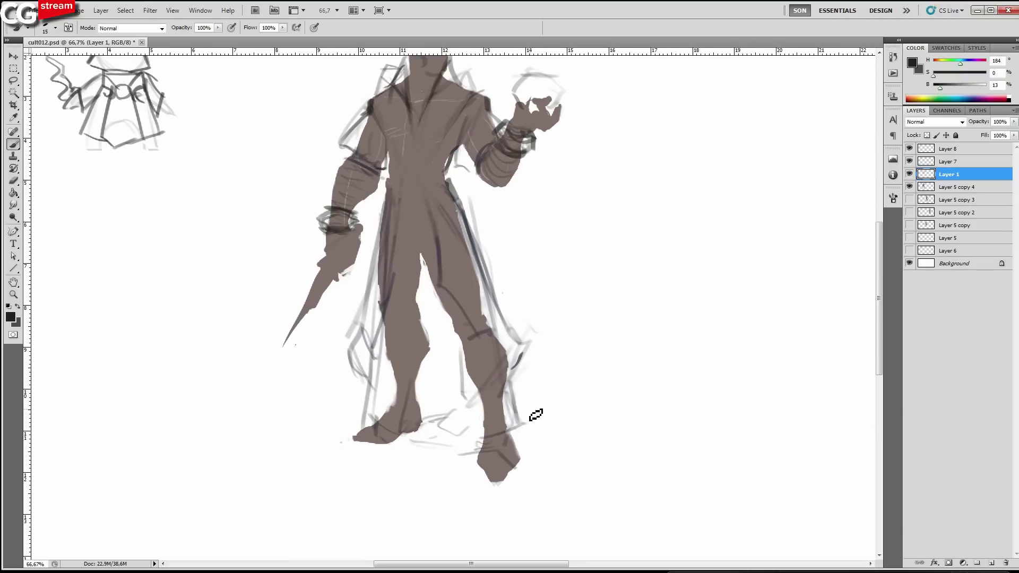
pyautogui.moveTo(526, 429); pyautogui.dragTo(510, 373)
pyautogui.moveTo(408, 317); pyautogui.dragTo(419, 402)
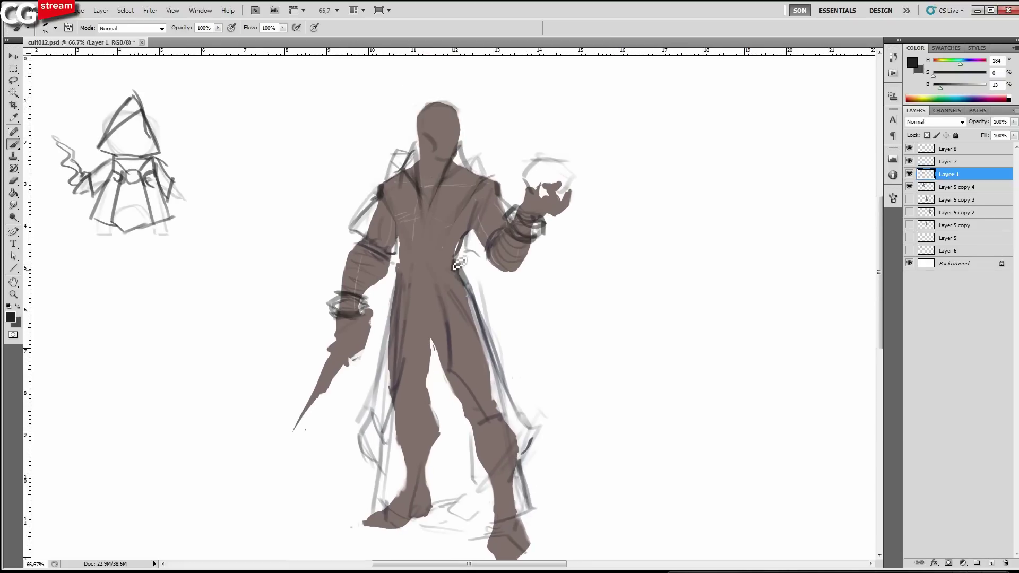
# Lighten stray coat skirt lines and define the torso's sides and the raised arm's sleeve edge with a 10 px brush.
pyautogui.press('e')
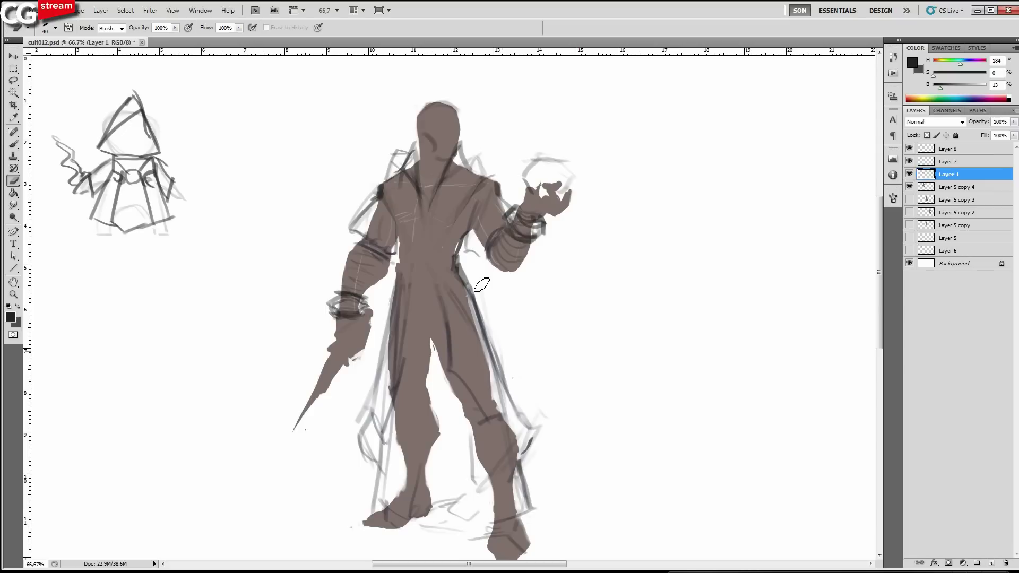
pyautogui.press('b')
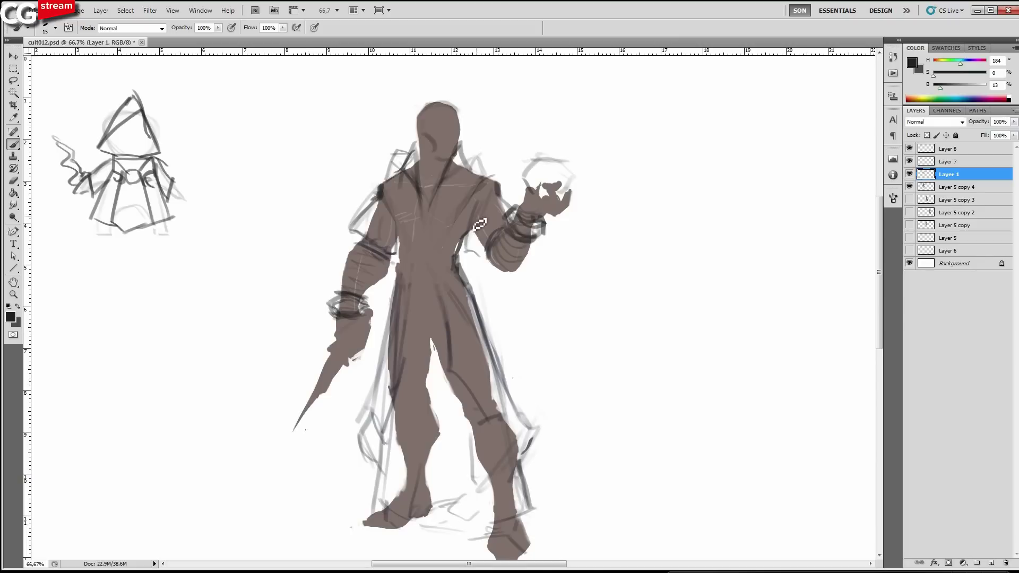
pyautogui.press('[')
pyautogui.moveTo(399, 242); pyautogui.dragTo(400, 265)
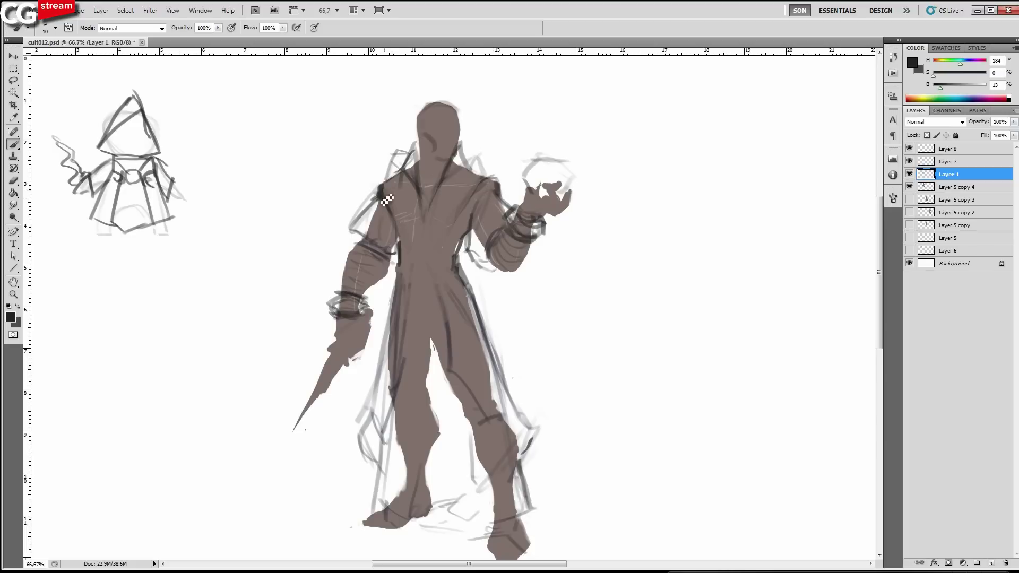
# Mirror the canvas, lasso and adjust the short sleeve's cuff on the dagger arm, and redraw the sleeve's outer edge.
pyautogui.hotkey('ctrl', 'shift', 'h')
pyautogui.moveTo(636, 288); pyautogui.dragTo(423, 255)
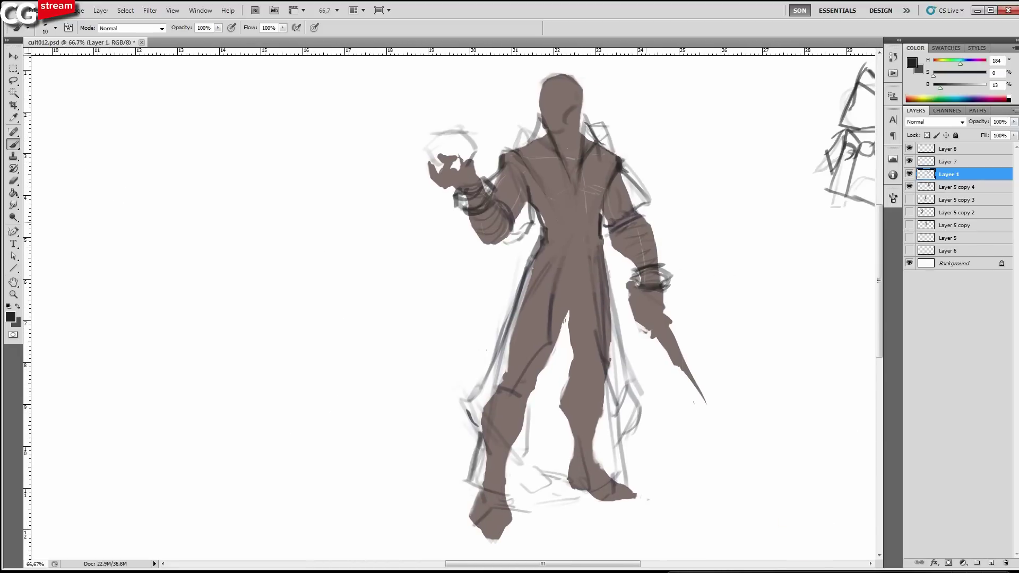
pyautogui.press('l')
pyautogui.moveTo(633, 195)
pyautogui.mouseDown()
pyautogui.moveTo(657, 212)
pyautogui.moveTo(609, 231)
pyautogui.mouseUp()
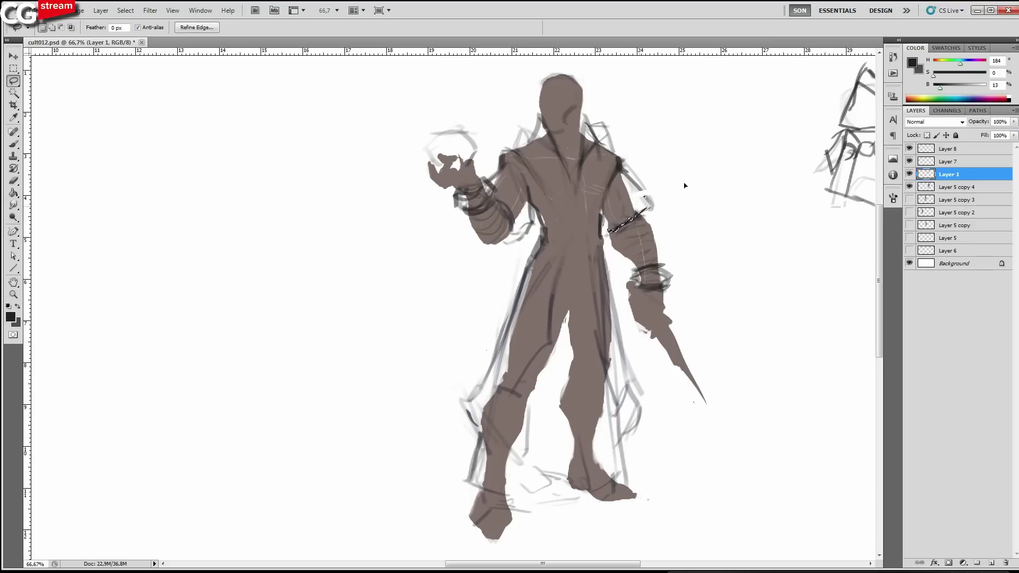
pyautogui.hotkey('ctrl', 'd')
pyautogui.press('b')
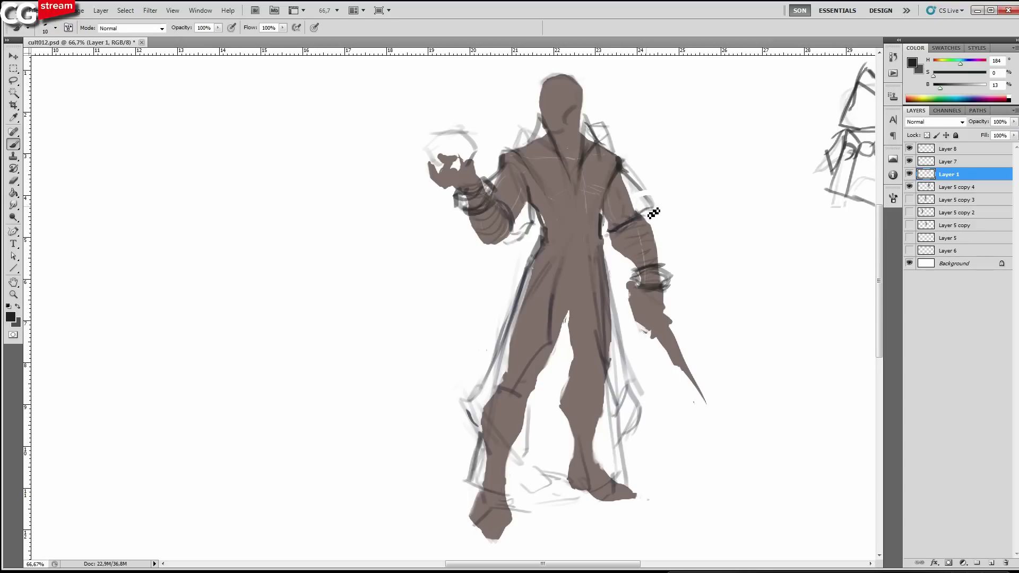
pyautogui.moveTo(633, 182); pyautogui.dragTo(653, 206)
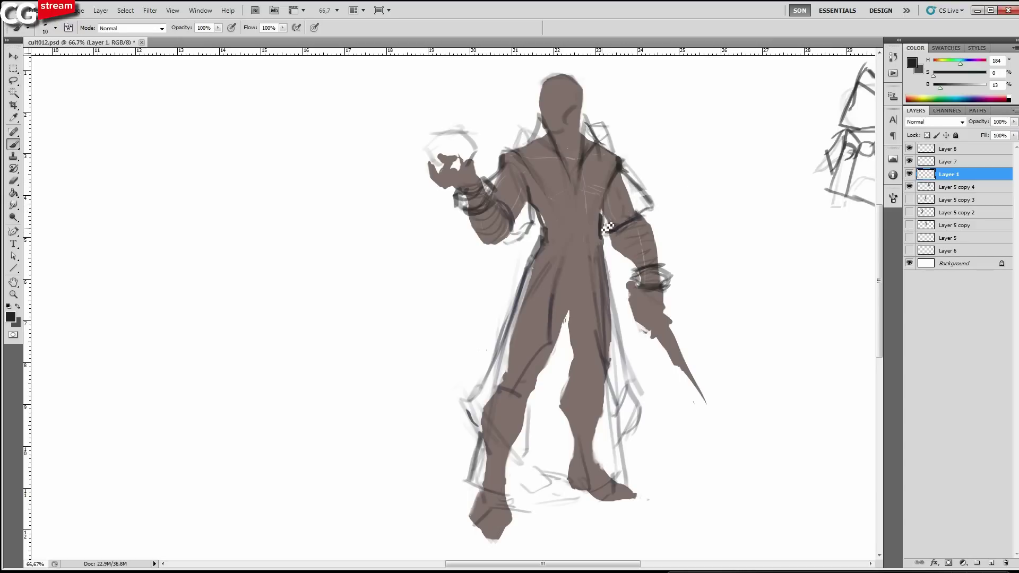
# Erase the heavy lines along both sides of the torso and waist, reducing the eraser to 35 px.
pyautogui.press('e')
pyautogui.moveTo(600, 193)
pyautogui.mouseDown()
pyautogui.moveTo(594, 218)
pyautogui.moveTo(549, 257)
pyautogui.mouseUp()
pyautogui.press('[')
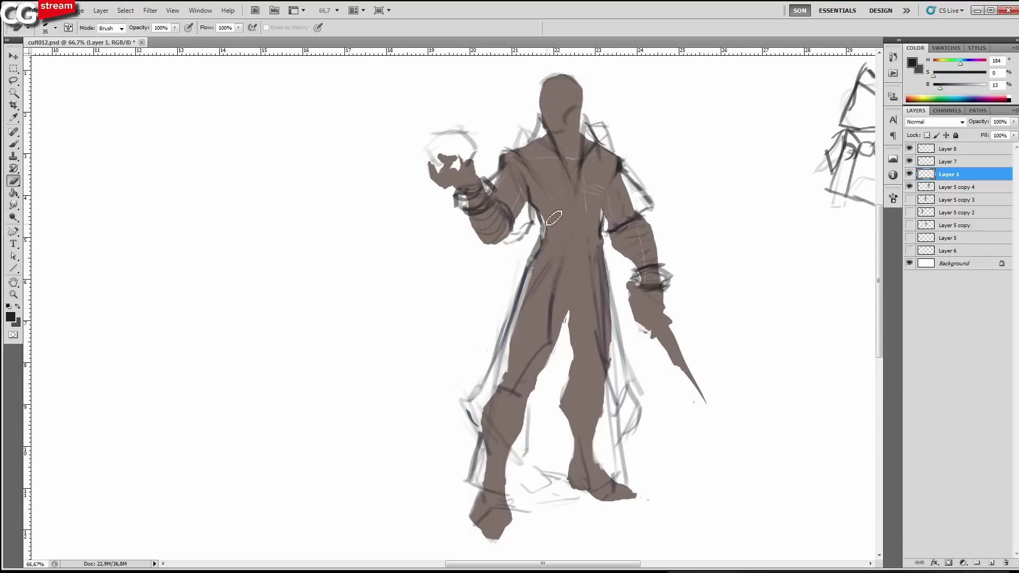
pyautogui.press('b')
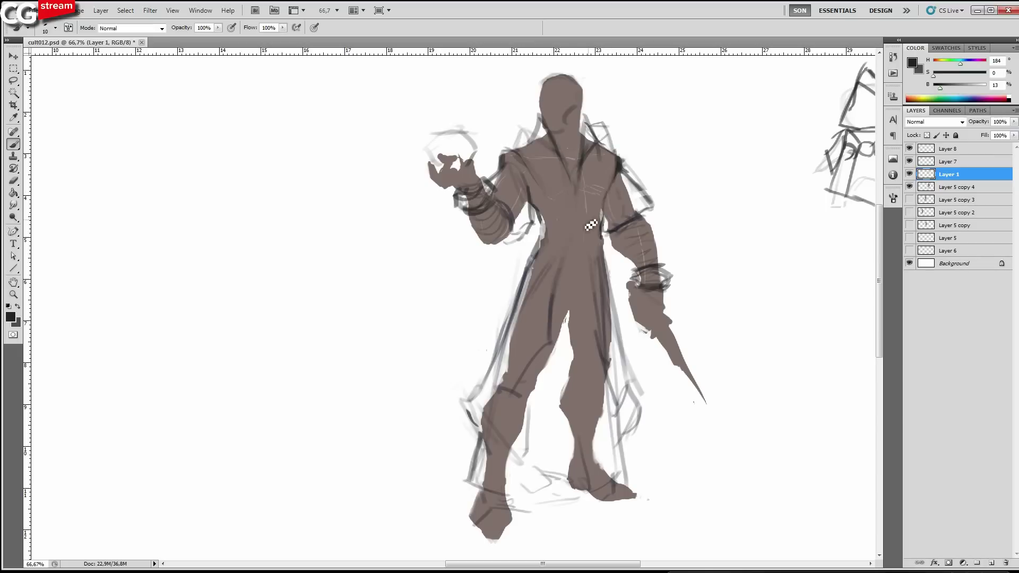
# Try to shade the short sleeve on the dagger arm with a 40 px brush.
pyautogui.press(']')
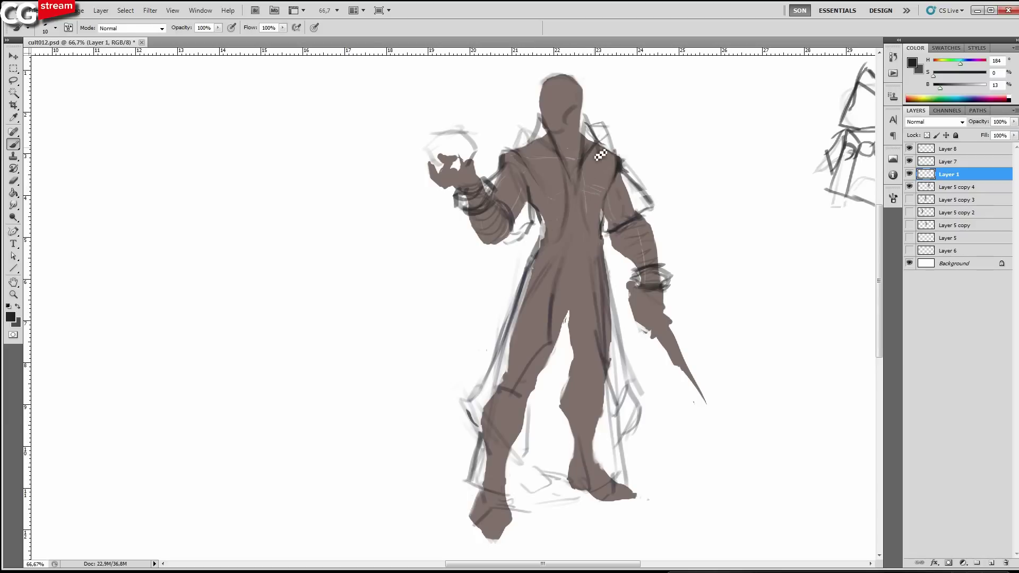
pyautogui.moveTo(590, 146); pyautogui.dragTo(586, 150)
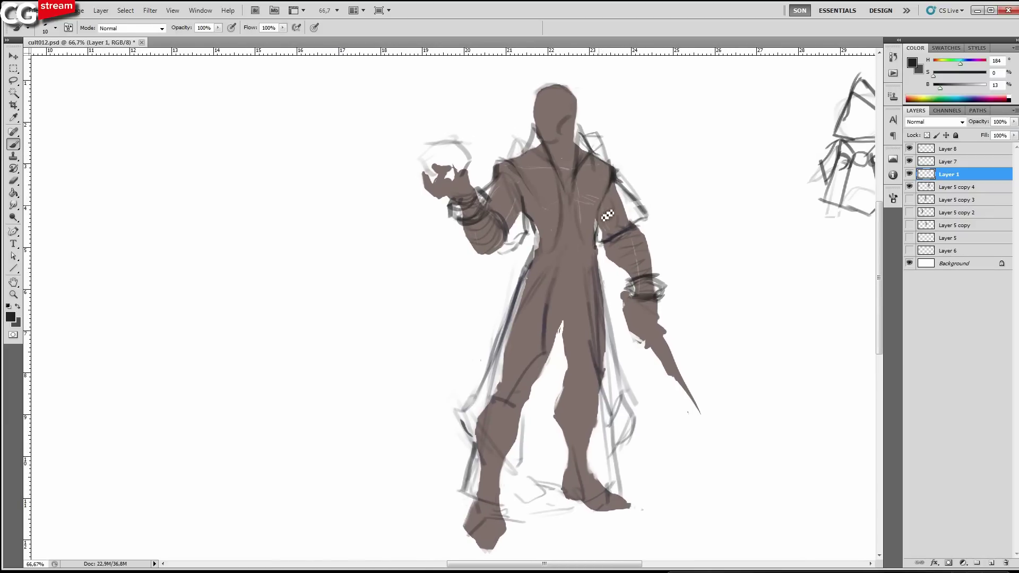
pyautogui.press(']')
pyautogui.press(']')
pyautogui.press(']')
pyautogui.moveTo(604, 237); pyautogui.dragTo(591, 220)
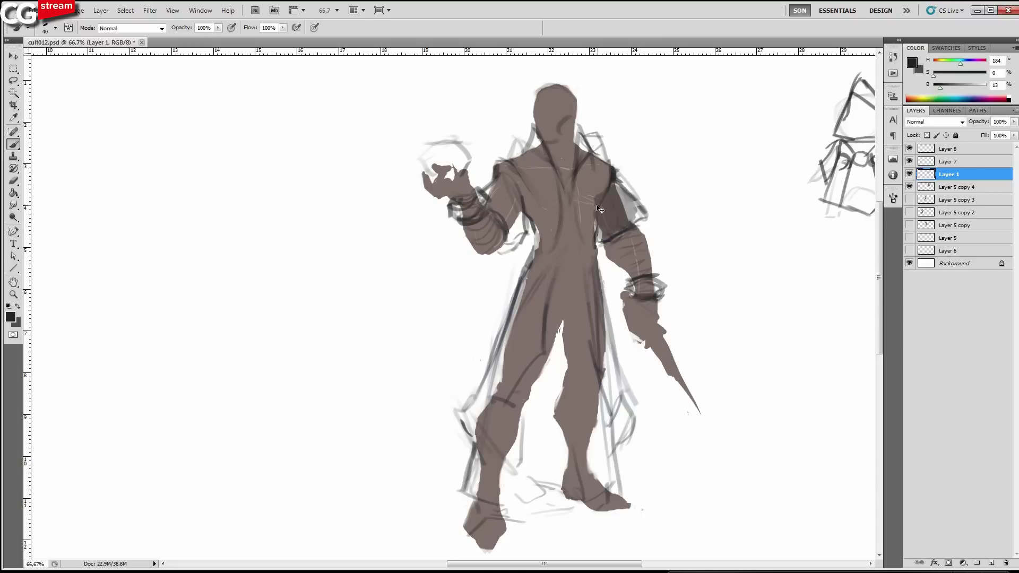
pyautogui.hotkey('ctrl', 'z')
# Sketch pointed pads projecting from both shoulders with the brush reduced to 20 px and smaller.
pyautogui.press('[')
pyautogui.press('[')
pyautogui.press('[')
pyautogui.press('[')
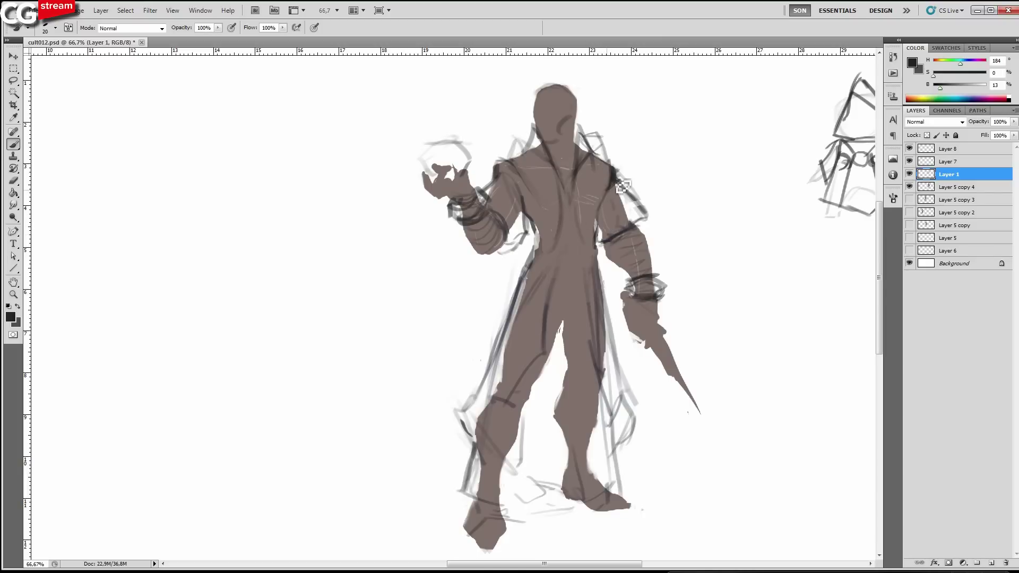
pyautogui.moveTo(613, 169); pyautogui.dragTo(635, 172)
pyautogui.moveTo(604, 205); pyautogui.dragTo(632, 171)
pyautogui.press('[')
pyautogui.moveTo(501, 172); pyautogui.dragTo(525, 202)
pyautogui.moveTo(479, 170)
pyautogui.mouseDown()
pyautogui.moveTo(507, 169)
pyautogui.moveTo(530, 201)
pyautogui.moveTo(493, 175)
pyautogui.mouseUp()
pyautogui.moveTo(605, 210); pyautogui.dragTo(634, 174)
# Erase excess lines along the inner edges of both shoulder pads, reducing the eraser to 25 px.
pyautogui.press('e')
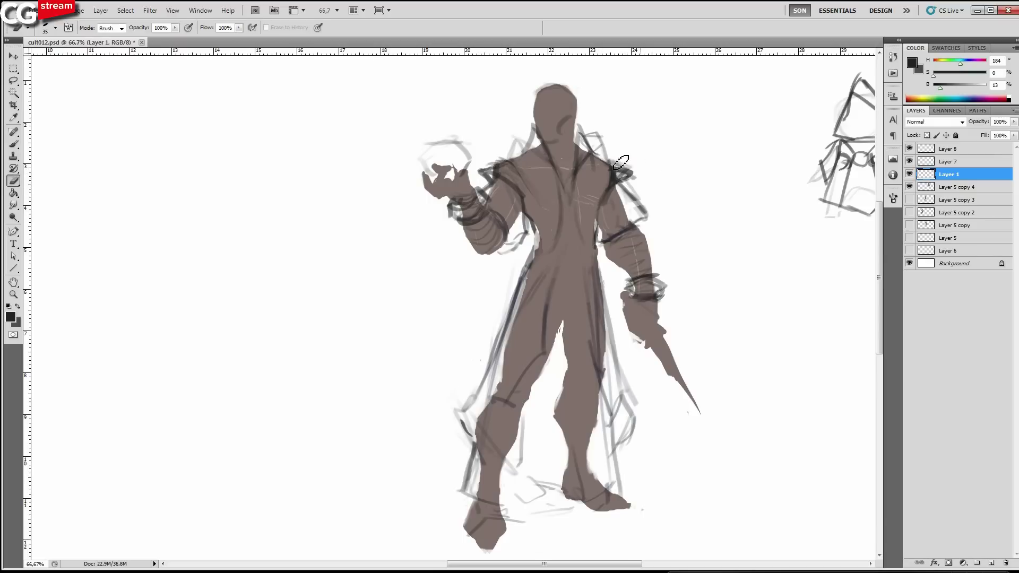
pyautogui.moveTo(600, 190); pyautogui.dragTo(613, 177)
pyautogui.press('[')
pyautogui.moveTo(513, 180); pyautogui.dragTo(500, 174)
pyautogui.moveTo(614, 185); pyautogui.dragTo(609, 186)
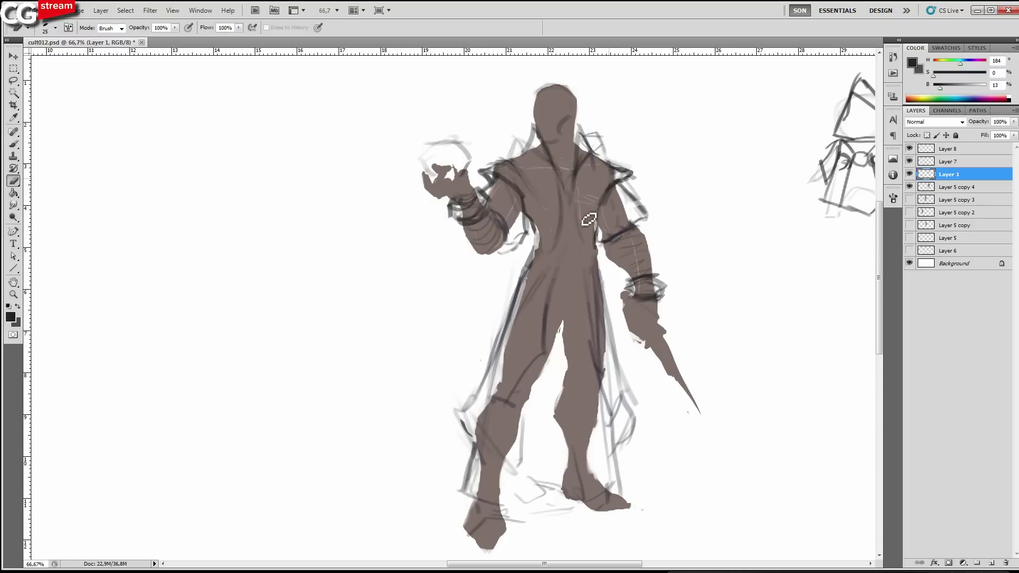
# Draw curved collar and chest seams with a 10 px brush and compare the figure with Layer 1 hidden and shown.
pyautogui.press('b')
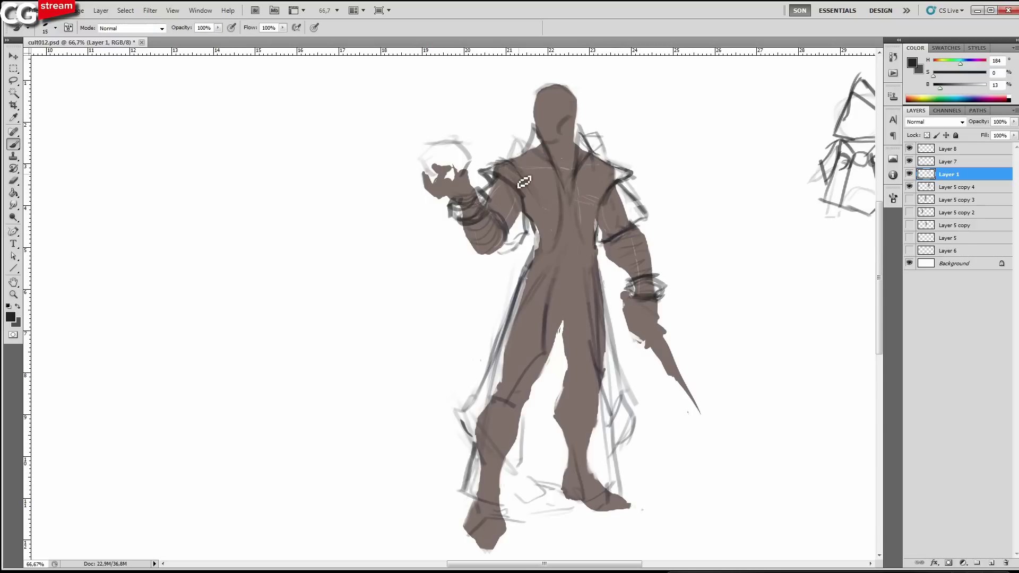
pyautogui.press('[')
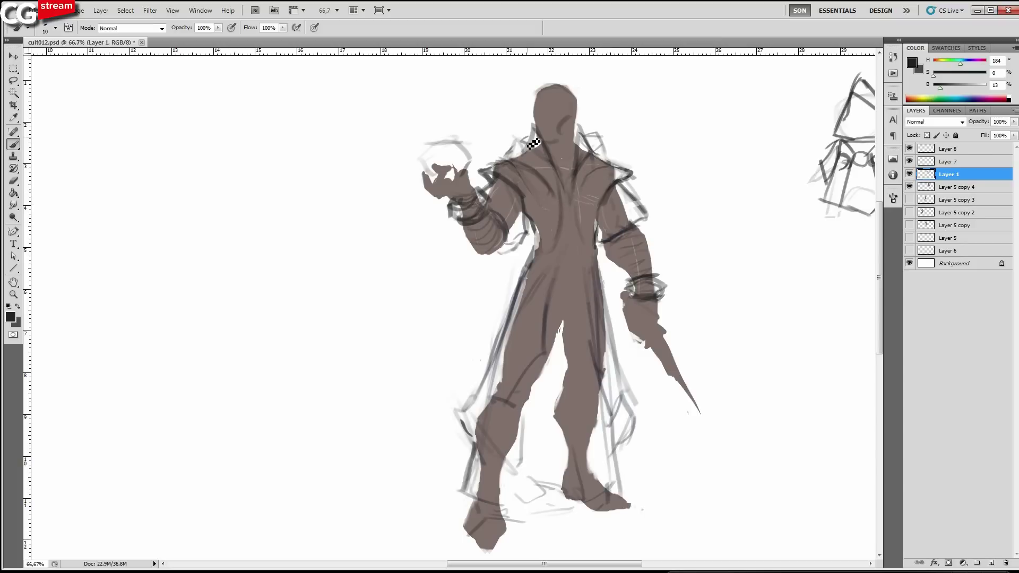
pyautogui.moveTo(595, 140); pyautogui.dragTo(604, 155)
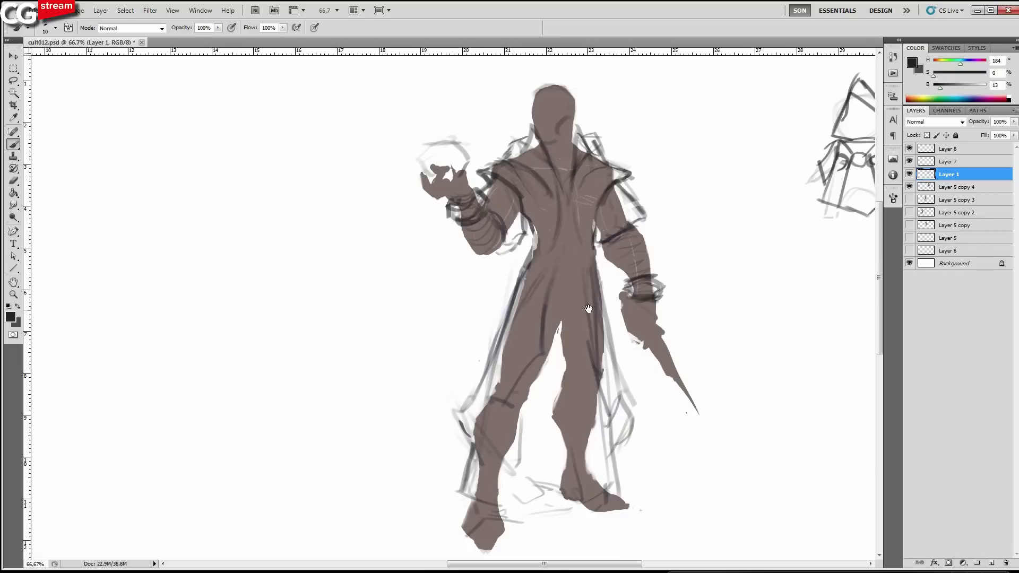
pyautogui.click(908, 176)
pyautogui.click(908, 176)
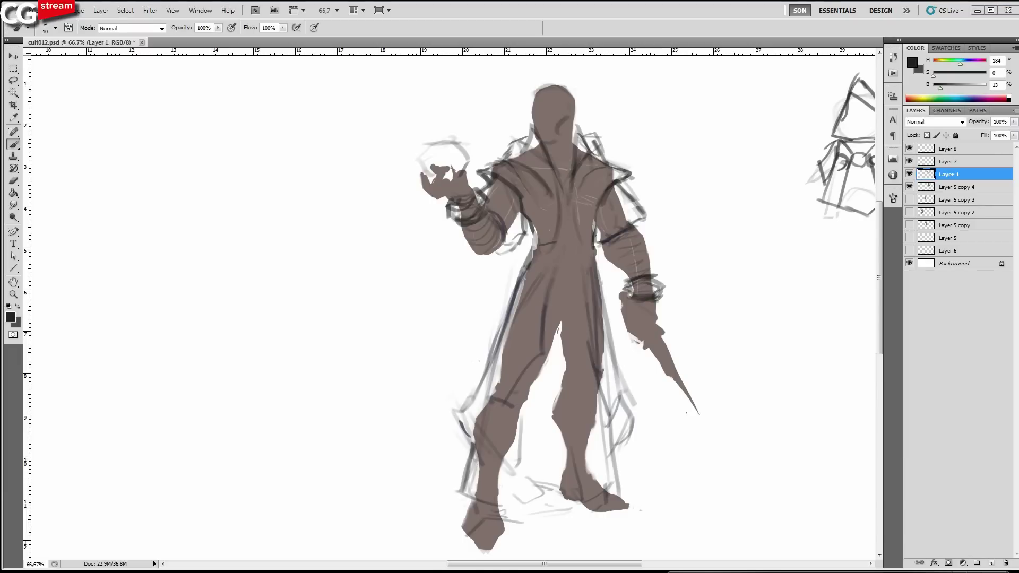
# Switch to the Fantasy-SciFi folder in Windows Explorer, shrink its window and consult the ref02.jpg reference sheet.
pyautogui.hotkey('alt', 'Tab')
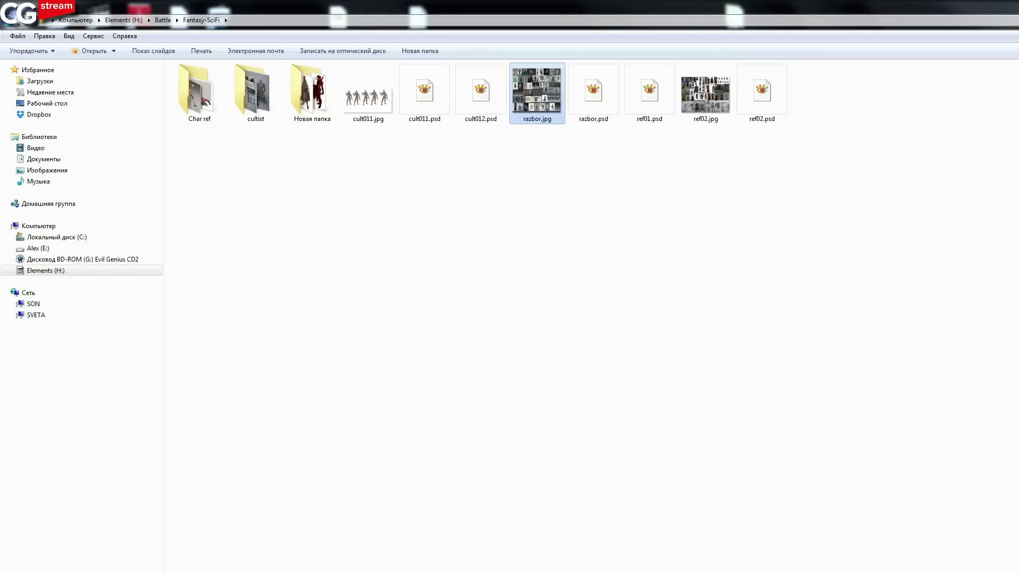
pyautogui.hotkey('alt', 'Tab')
pyautogui.hotkey('alt', 'Tab')
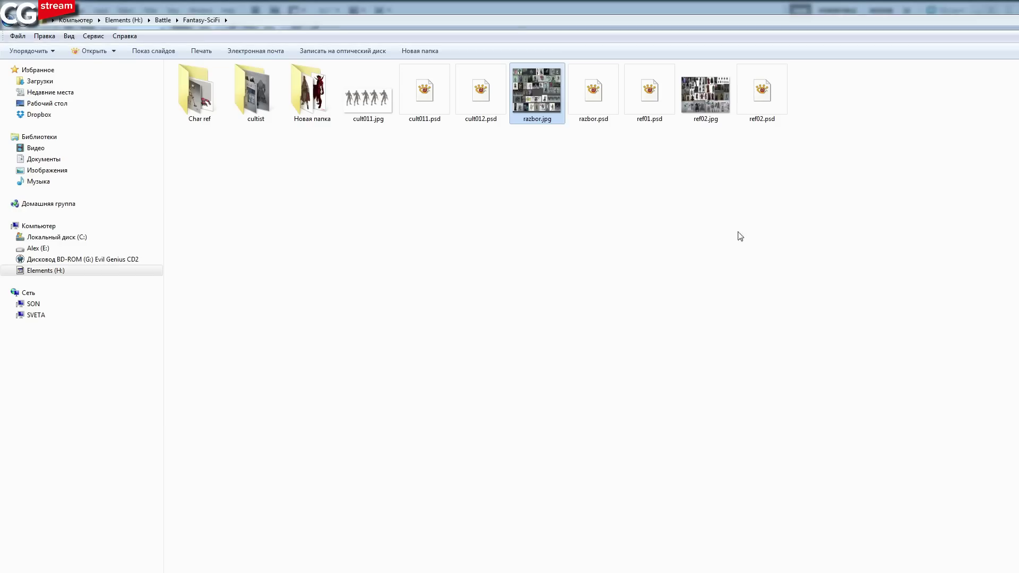
pyautogui.doubleClick(605, 6)
pyautogui.moveTo(601, 117); pyautogui.dragTo(534, 347)
pyautogui.click(592, 461)
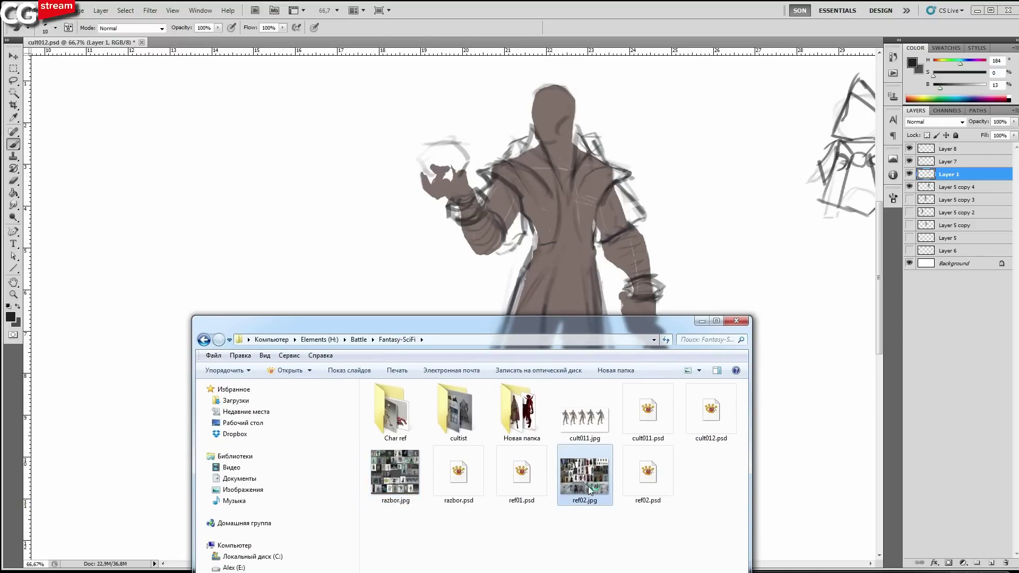
pyautogui.click(596, 421)
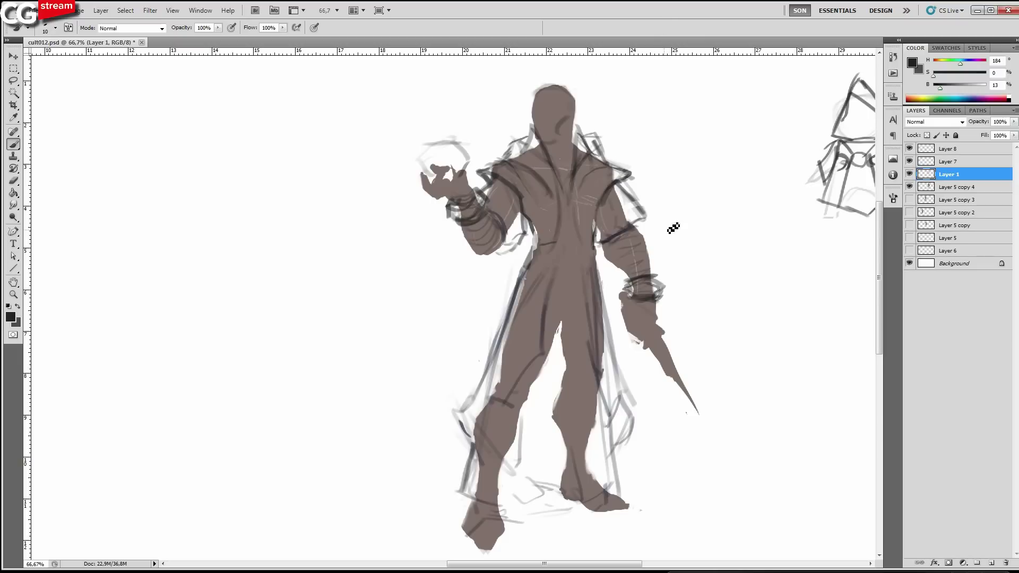
# Draw the jacket's waist edge as two horizontal segments and define the side of the torso beside the raised arm.
pyautogui.moveTo(593, 282); pyautogui.dragTo(592, 282)
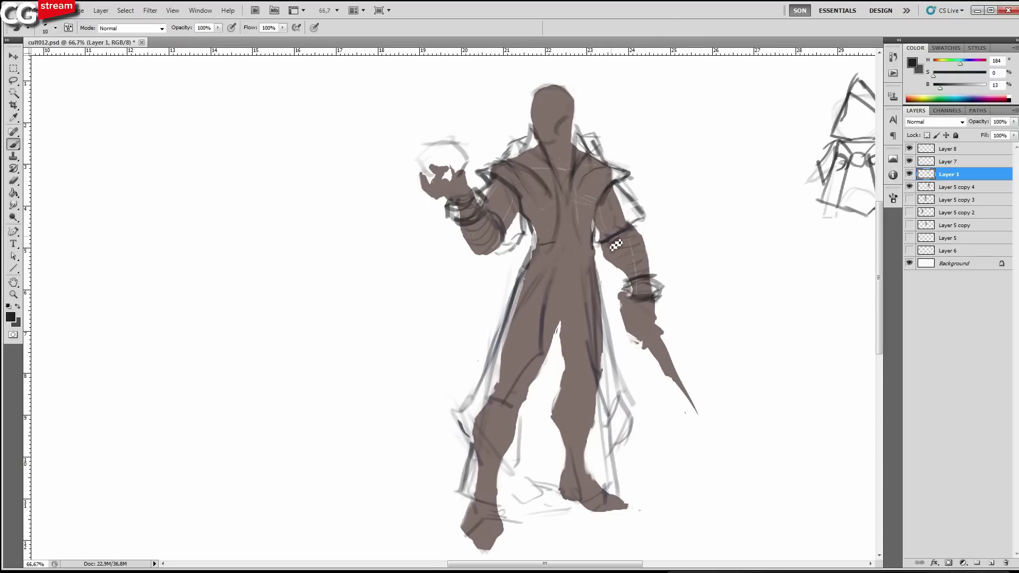
pyautogui.press(']')
pyautogui.moveTo(526, 243); pyautogui.dragTo(561, 241)
pyautogui.moveTo(573, 241)
pyautogui.mouseDown()
pyautogui.moveTo(597, 241)
pyautogui.moveTo(576, 186)
pyautogui.moveTo(596, 241)
pyautogui.mouseUp()
pyautogui.press('[')
pyautogui.moveTo(518, 191); pyautogui.dragTo(532, 240)
pyautogui.press('e')
pyautogui.press(']')
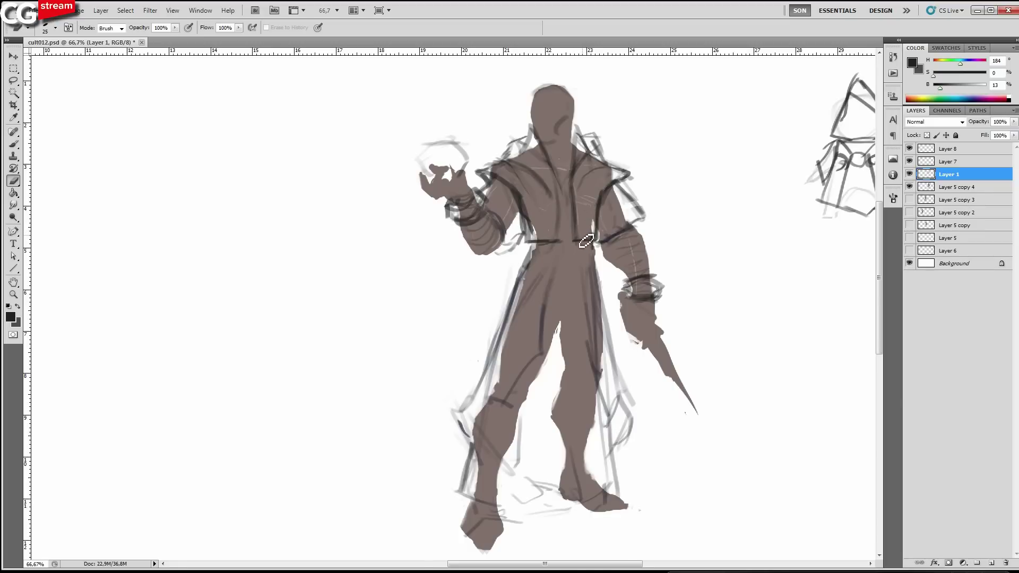
pyautogui.press('l')
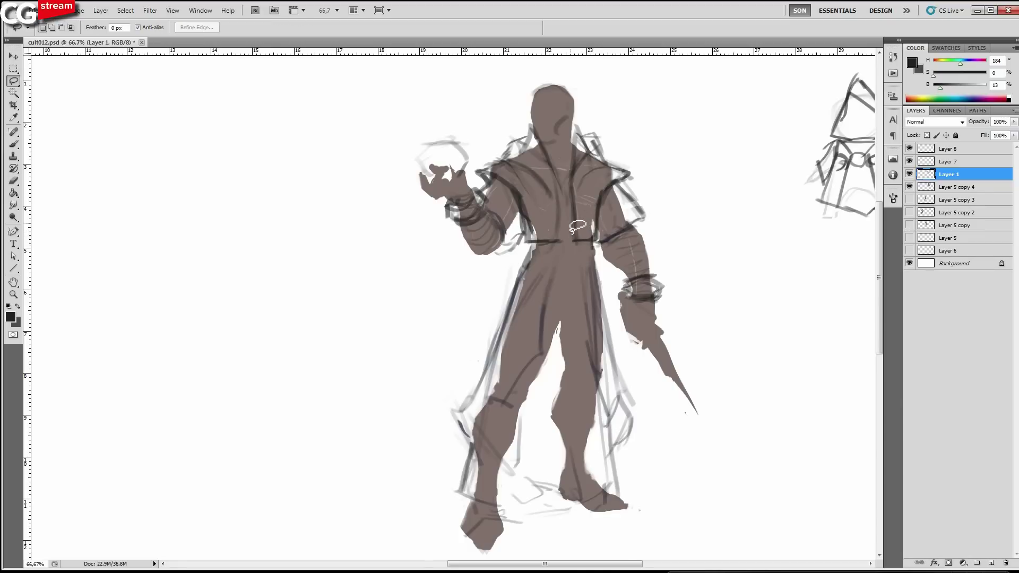
# Draw a front panel hanging from the waist to a point at the crotch, reducing the brush to 10 px.
pyautogui.press('b')
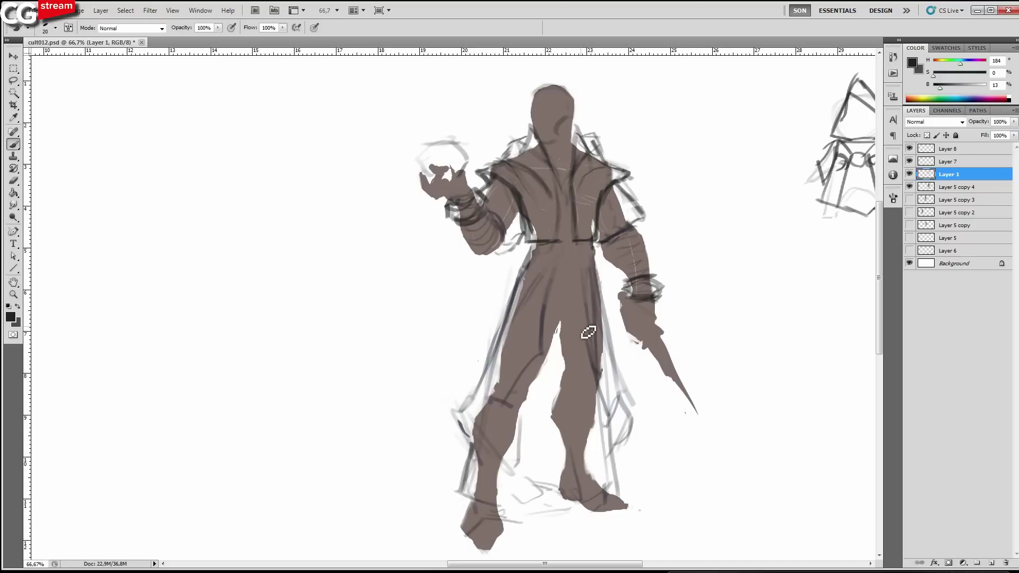
pyautogui.press('[')
pyautogui.moveTo(544, 309)
pyautogui.mouseDown()
pyautogui.moveTo(584, 313)
pyautogui.moveTo(572, 325)
pyautogui.mouseUp()
pyautogui.press('[')
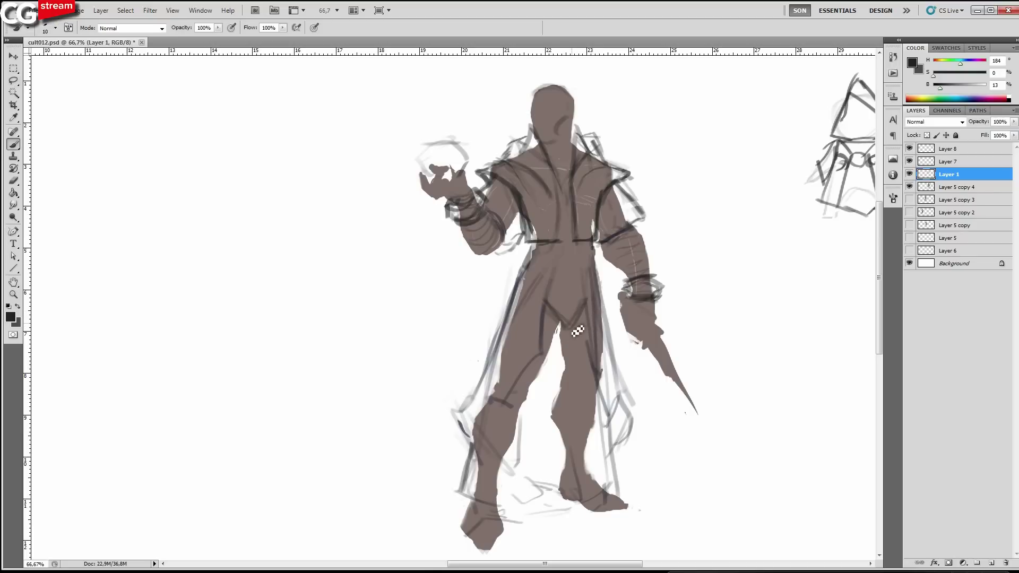
pyautogui.moveTo(554, 253); pyautogui.dragTo(548, 301)
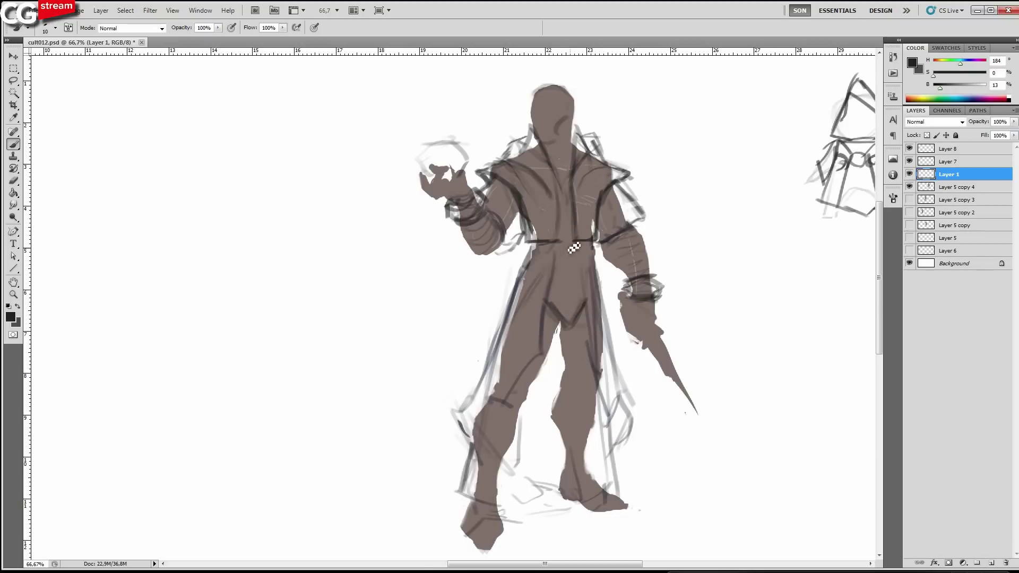
pyautogui.moveTo(586, 249); pyautogui.dragTo(584, 290)
pyautogui.moveTo(552, 248); pyautogui.dragTo(549, 298)
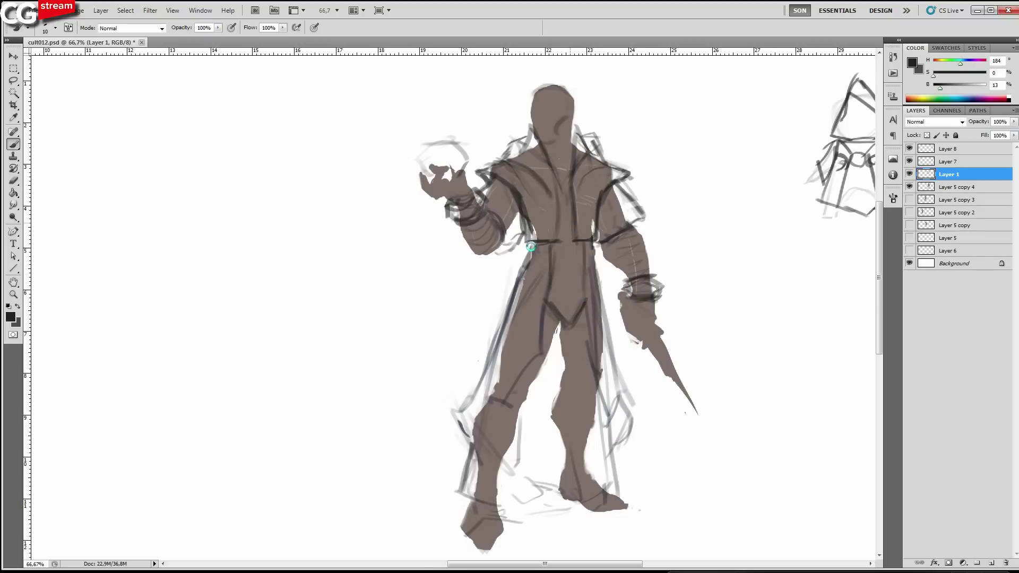
# Mirror the canvas and sketch the coat skirt's upper edges at both hips with 10 px and 9 px brush strokes.
pyautogui.press('F2')
pyautogui.moveTo(339, 258); pyautogui.dragTo(659, 228)
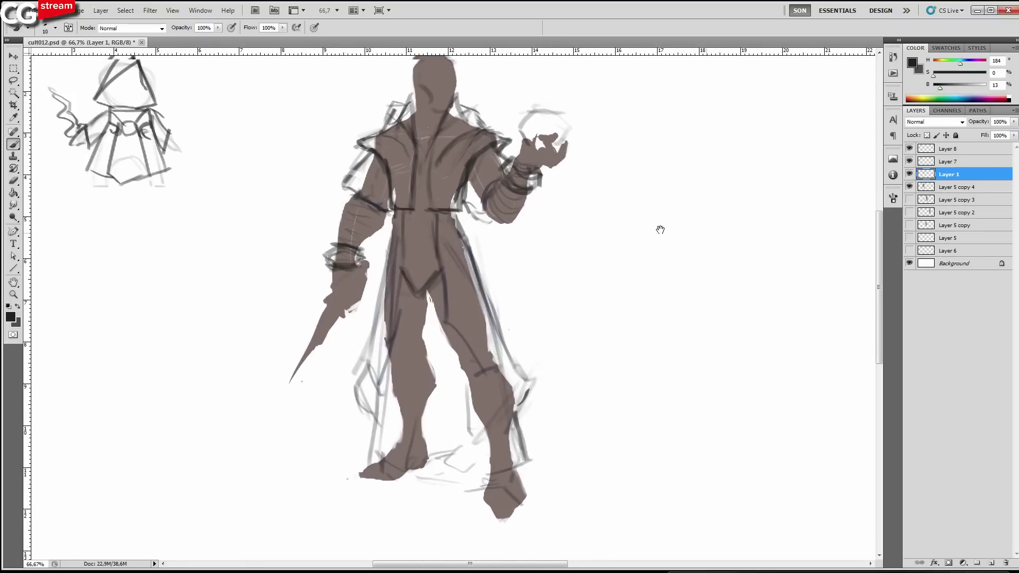
pyautogui.press(']')
pyautogui.press('[')
pyautogui.moveTo(461, 240); pyautogui.dragTo(446, 255)
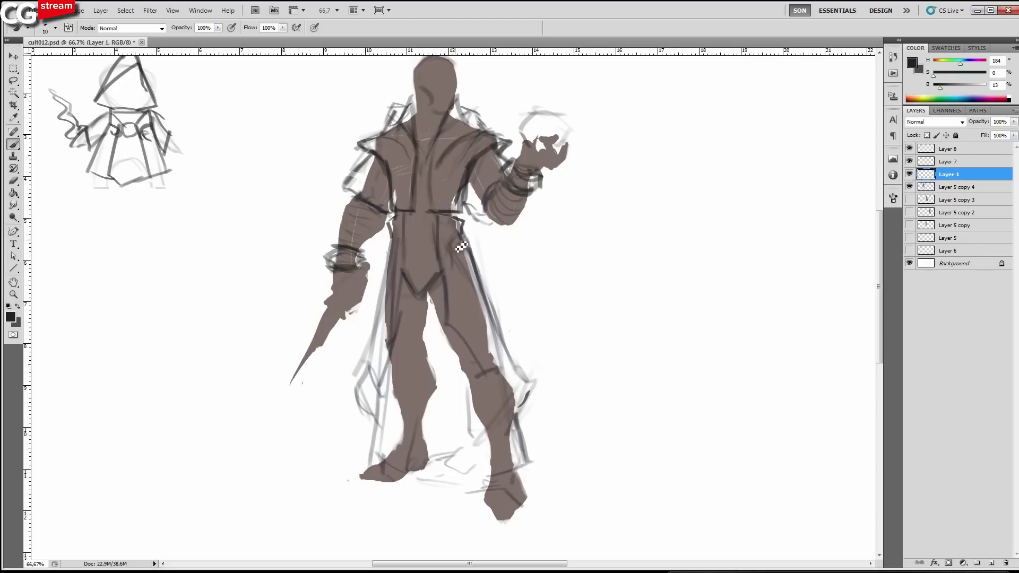
pyautogui.press('[')
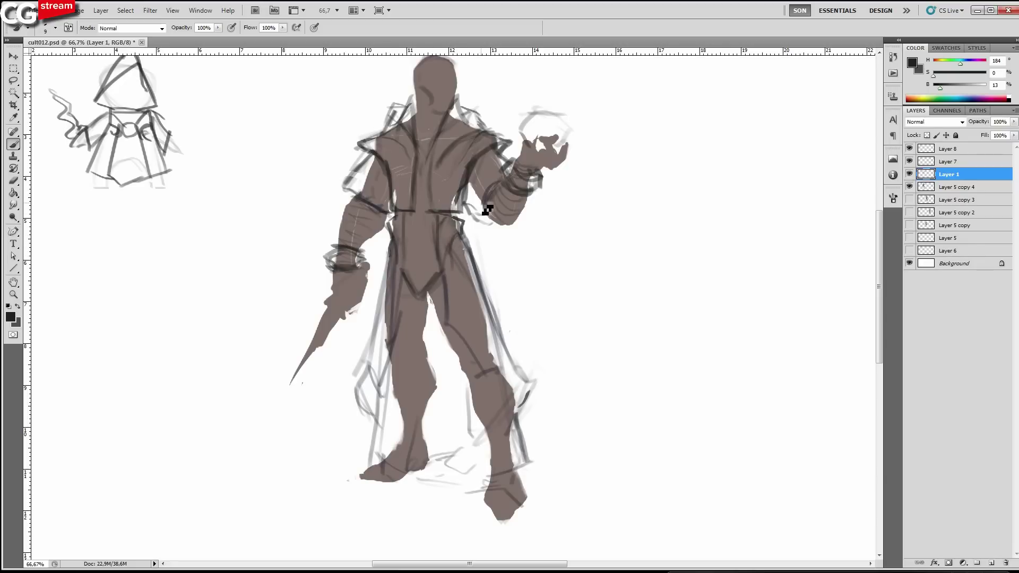
pyautogui.press('e')
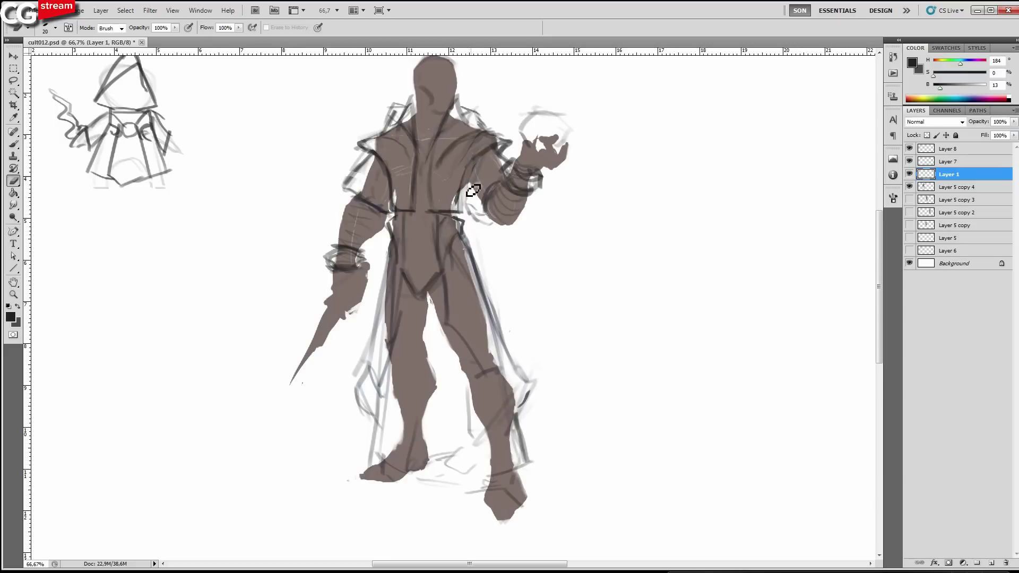
# Darken the jacket's vertical front edge nearer the dagger arm with a 9 px brush and clean its waist end with a 20 px eraser.
pyautogui.press('b')
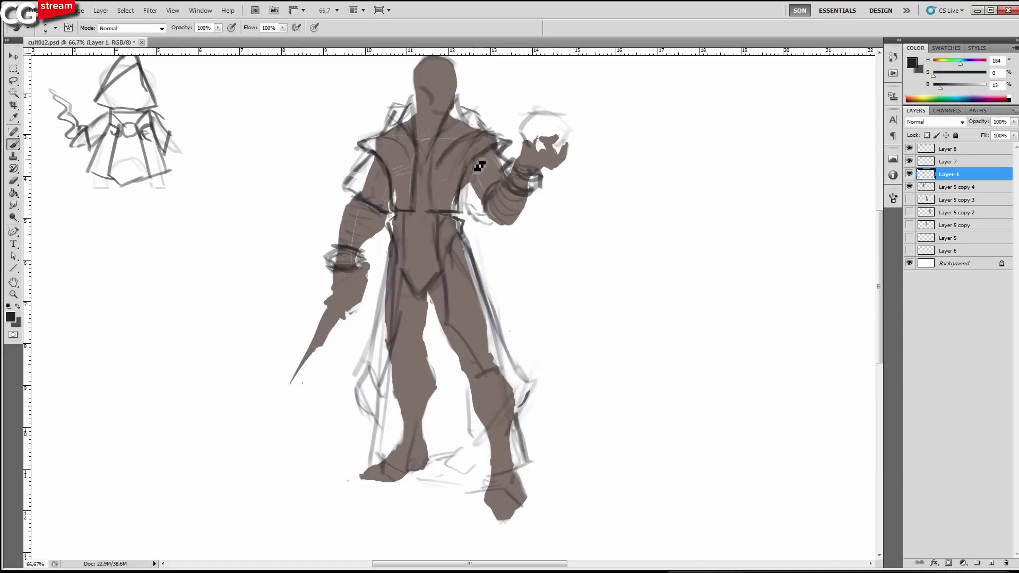
pyautogui.moveTo(428, 169); pyautogui.dragTo(441, 201)
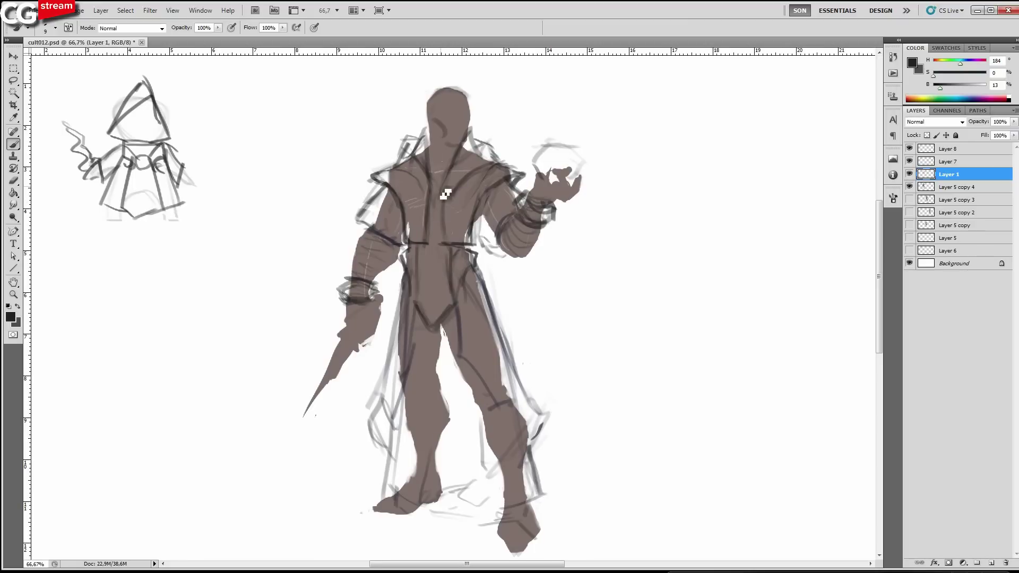
pyautogui.press('e')
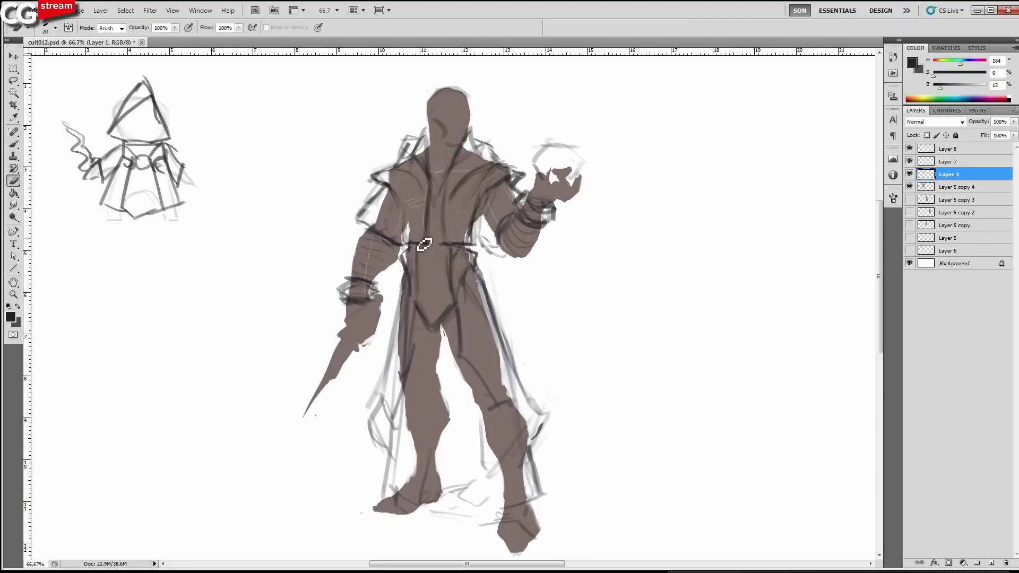
pyautogui.press('b')
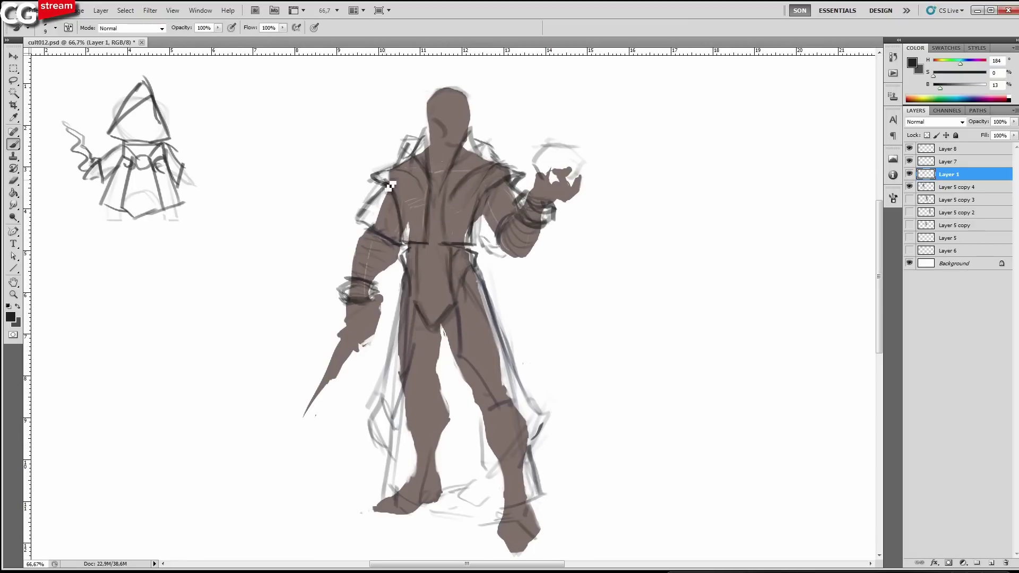
# Strengthen the jacket's front edge nearer the raised arm with a 10 px brush and tidy the waist and shoulder lines with a 20 px eraser.
pyautogui.press(']')
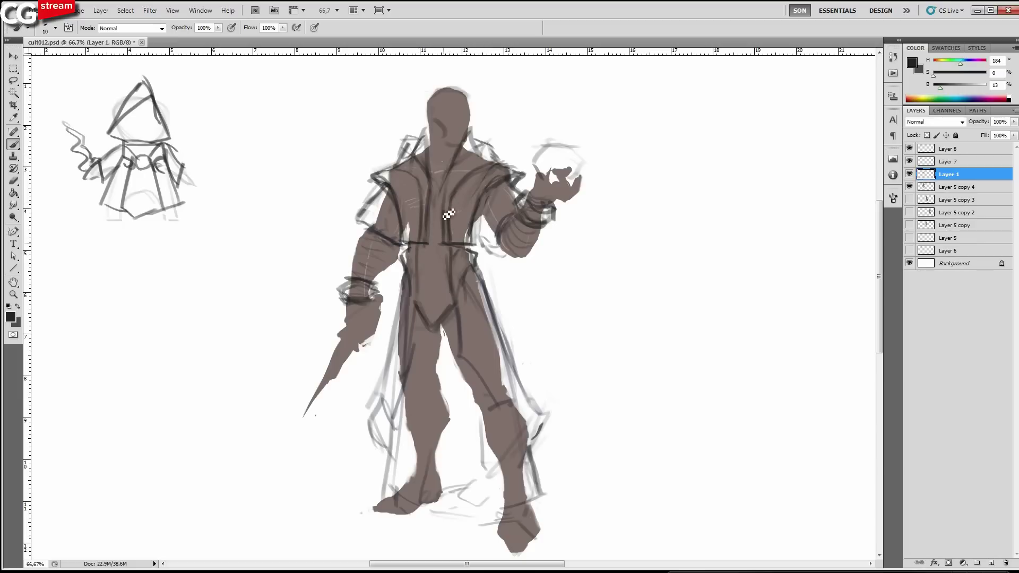
pyautogui.press('e')
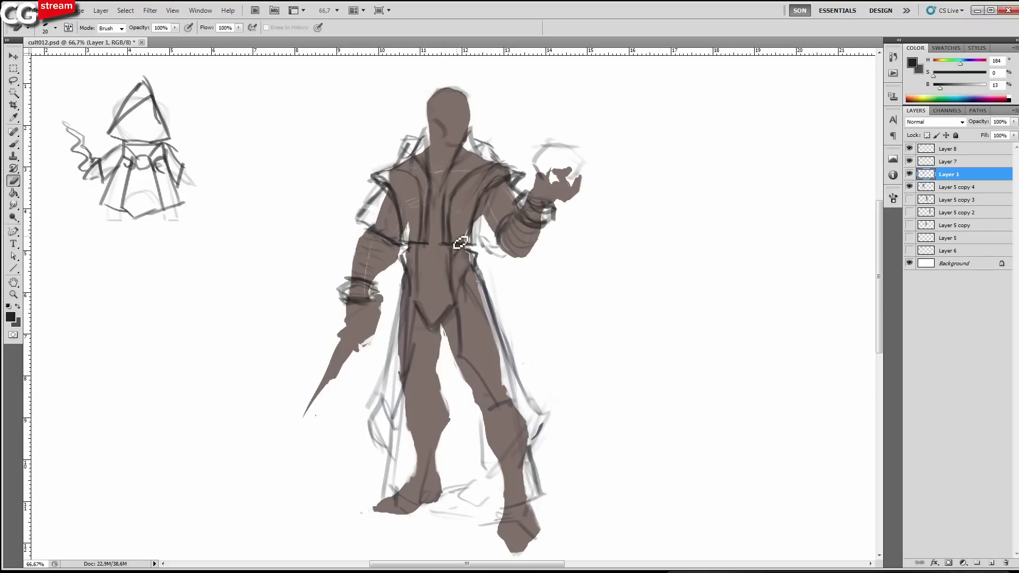
pyautogui.press('b')
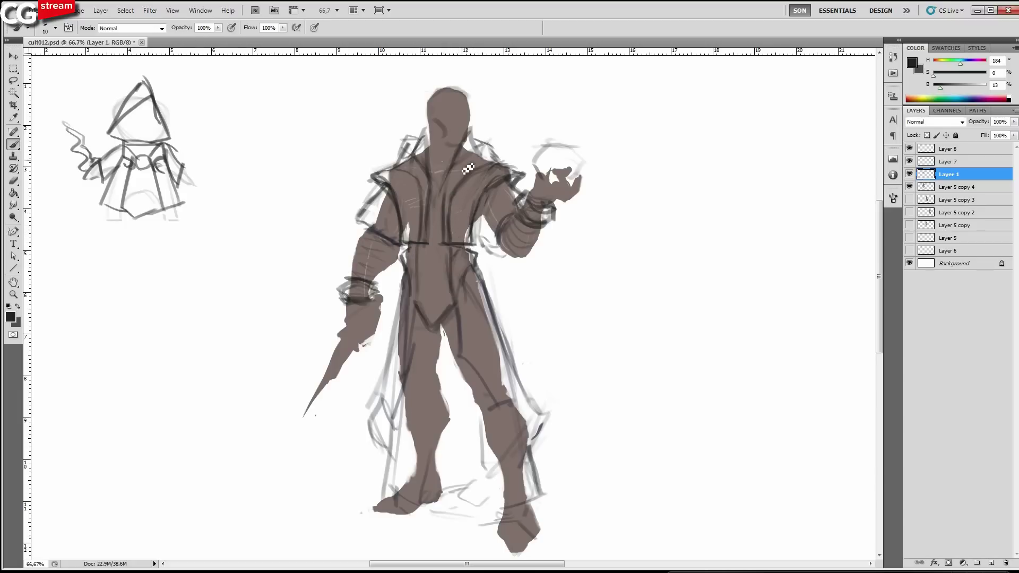
pyautogui.press('e')
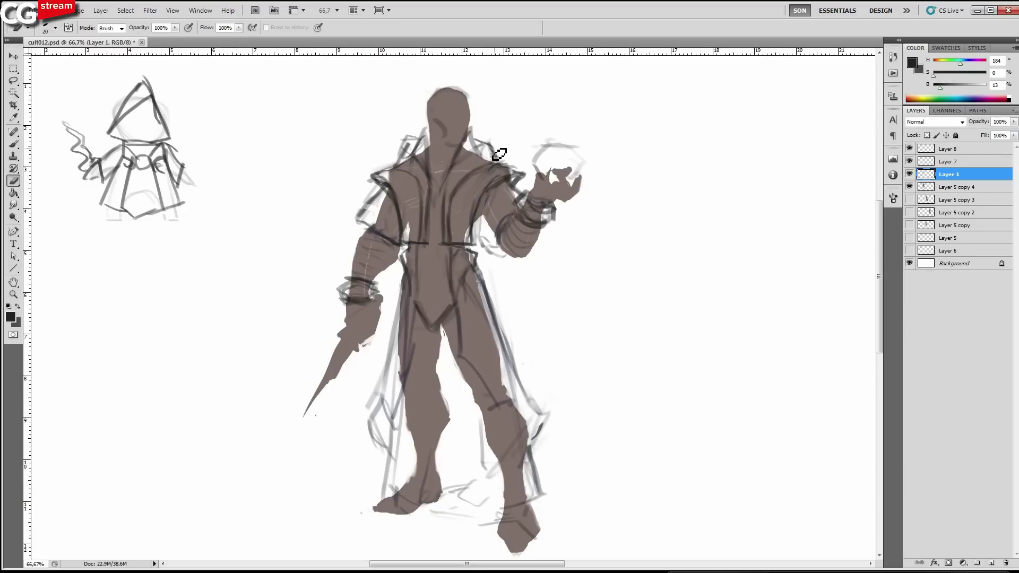
pyautogui.press('b')
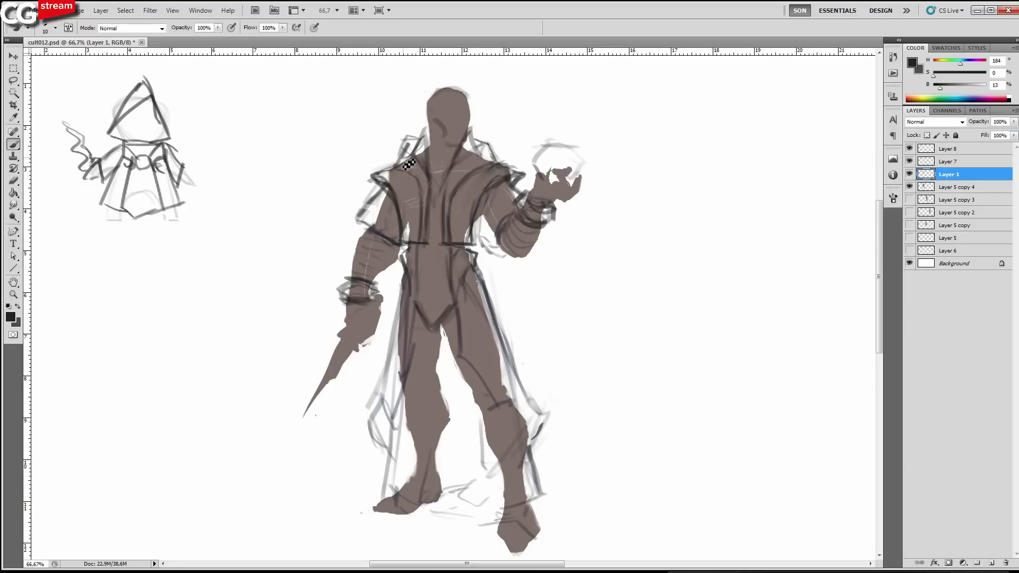
pyautogui.moveTo(429, 191); pyautogui.dragTo(408, 152)
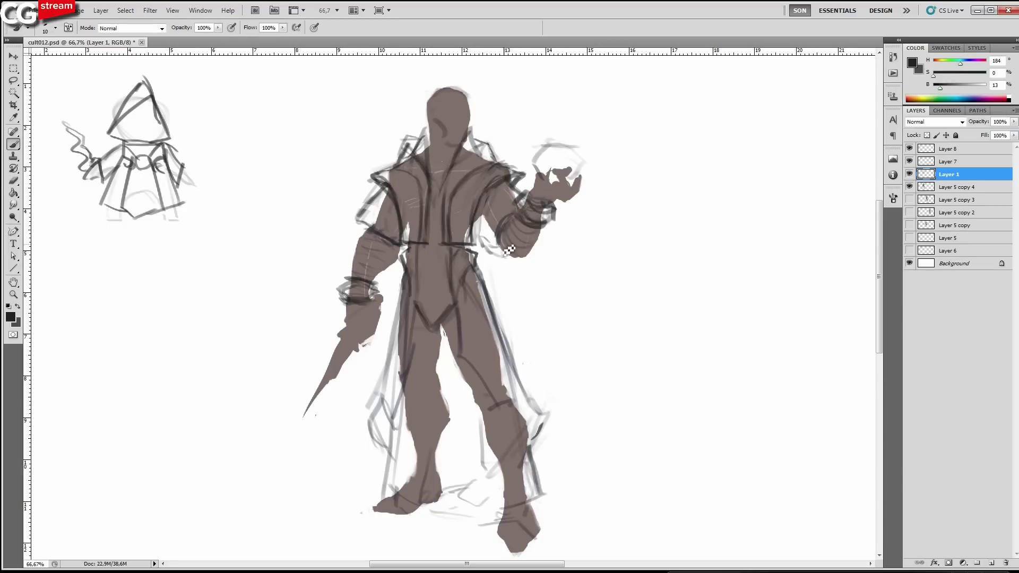
# Select the jacket front with its pointed waist panel and warp it toward the dagger arm, lengthening the panel's tip.
pyautogui.press('[')
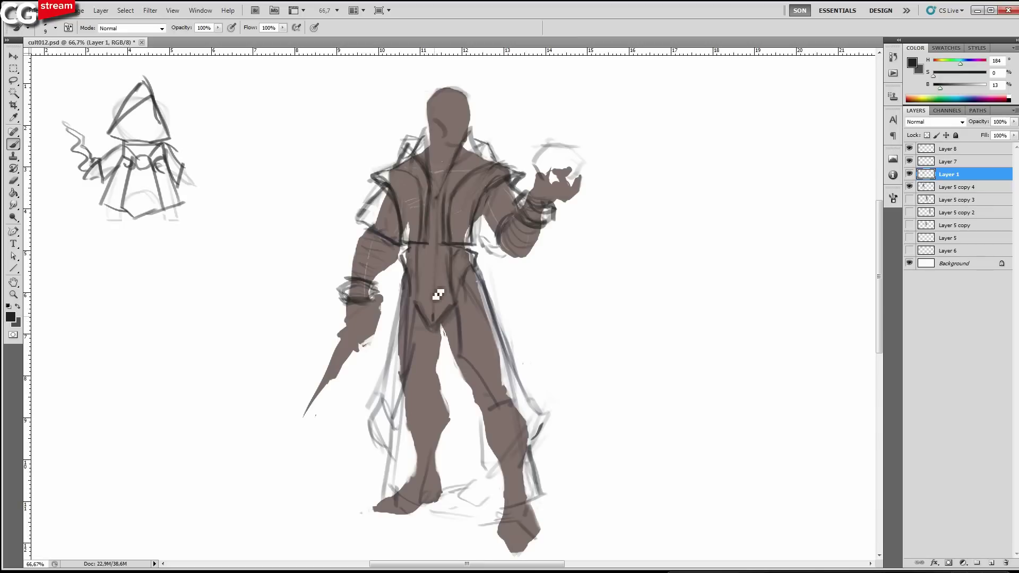
pyautogui.press('l')
pyautogui.moveTo(454, 317)
pyautogui.mouseDown()
pyautogui.moveTo(482, 257)
pyautogui.moveTo(414, 168)
pyautogui.moveTo(451, 332)
pyautogui.mouseUp()
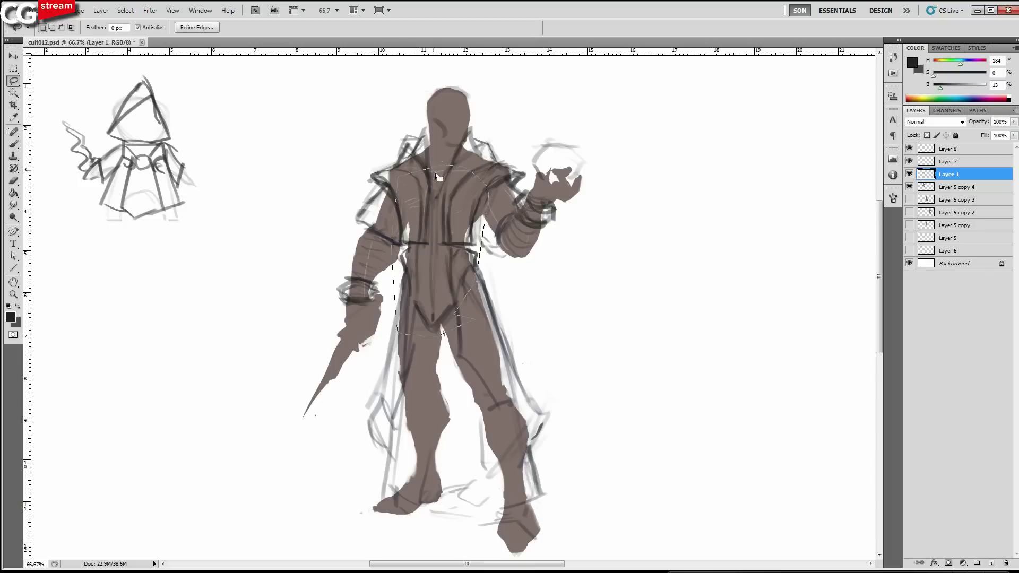
pyautogui.hotkey('ctrl', 't')
pyautogui.click(500, 28)
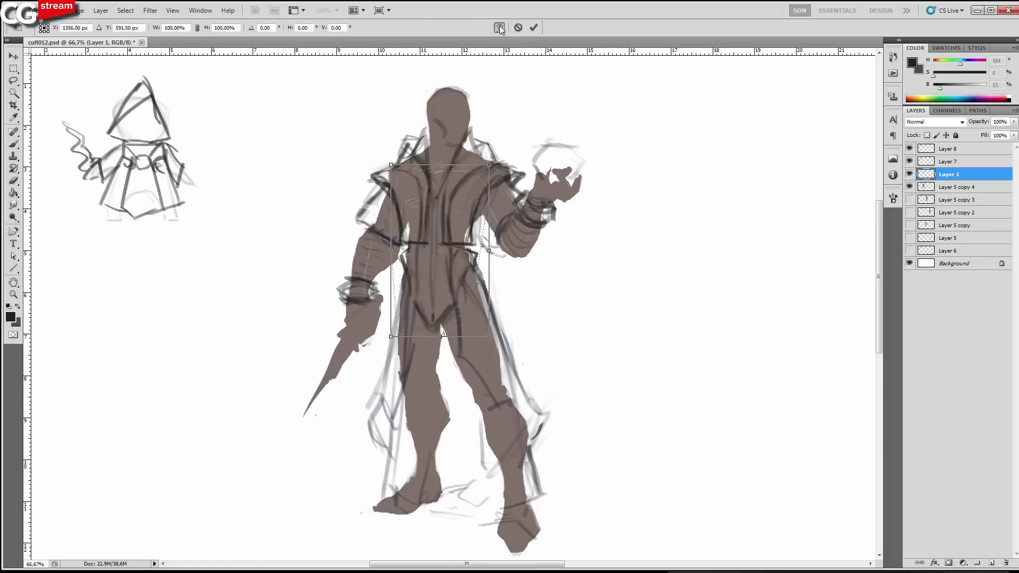
pyautogui.moveTo(446, 231); pyautogui.dragTo(442, 232)
pyautogui.moveTo(437, 326); pyautogui.dragTo(430, 347)
pyautogui.moveTo(441, 182); pyautogui.dragTo(438, 181)
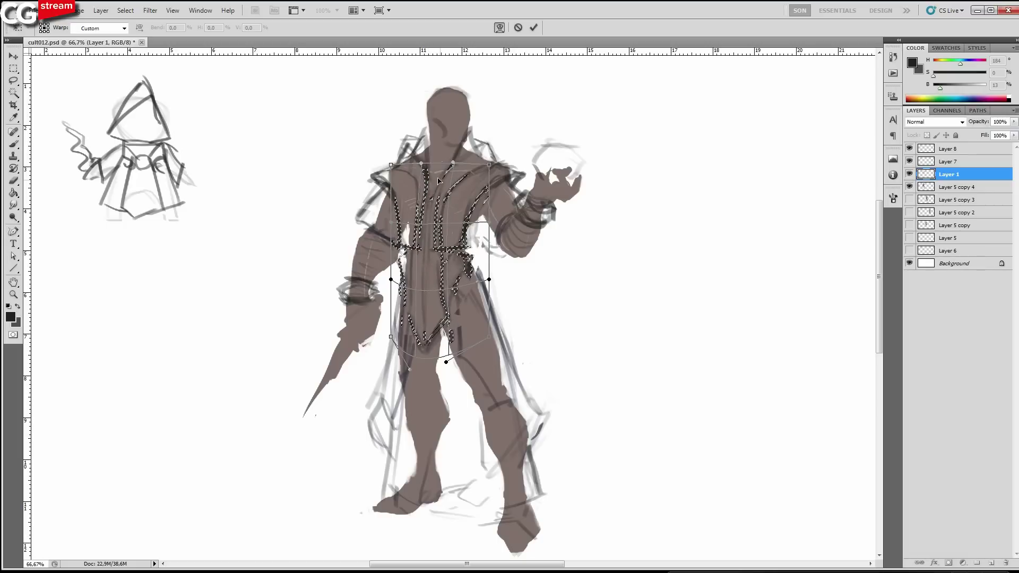
pyautogui.press('Return')
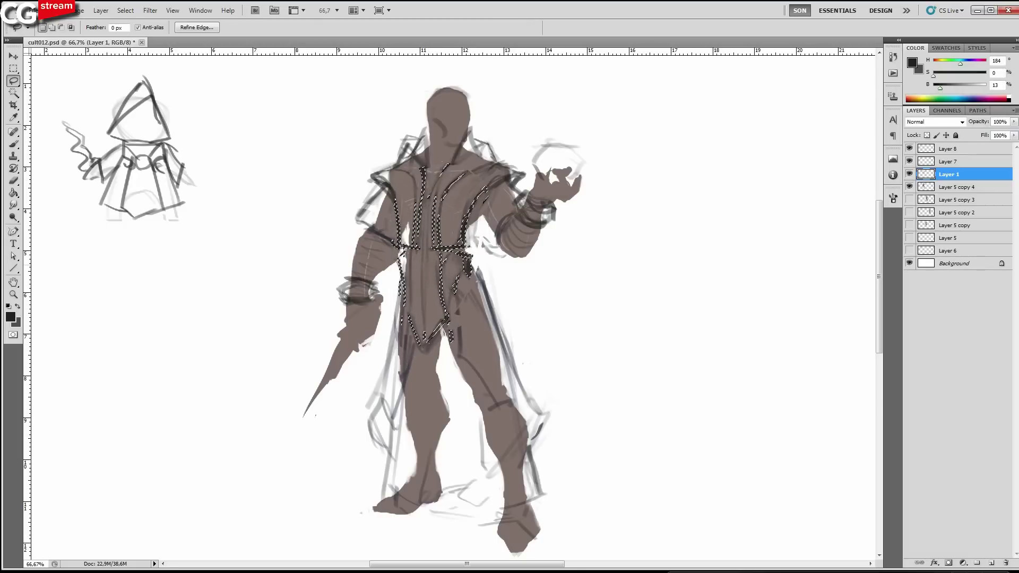
pyautogui.hotkey('ctrl', 'd')
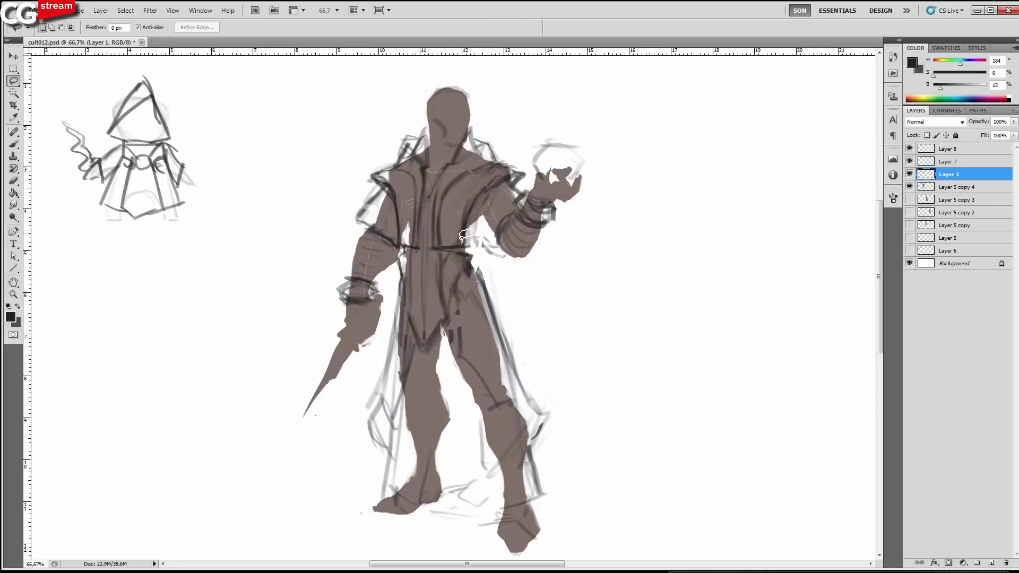
# Draw a vertical coat line beside the waist under the raised arm with the 9 px brush.
pyautogui.press('b')
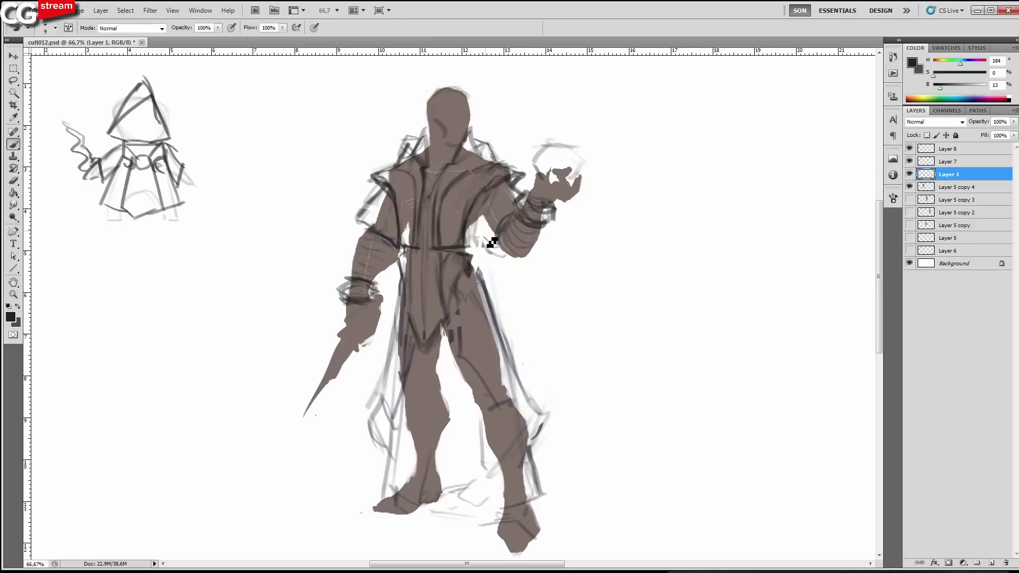
pyautogui.moveTo(489, 288); pyautogui.dragTo(489, 218)
pyautogui.press(']')
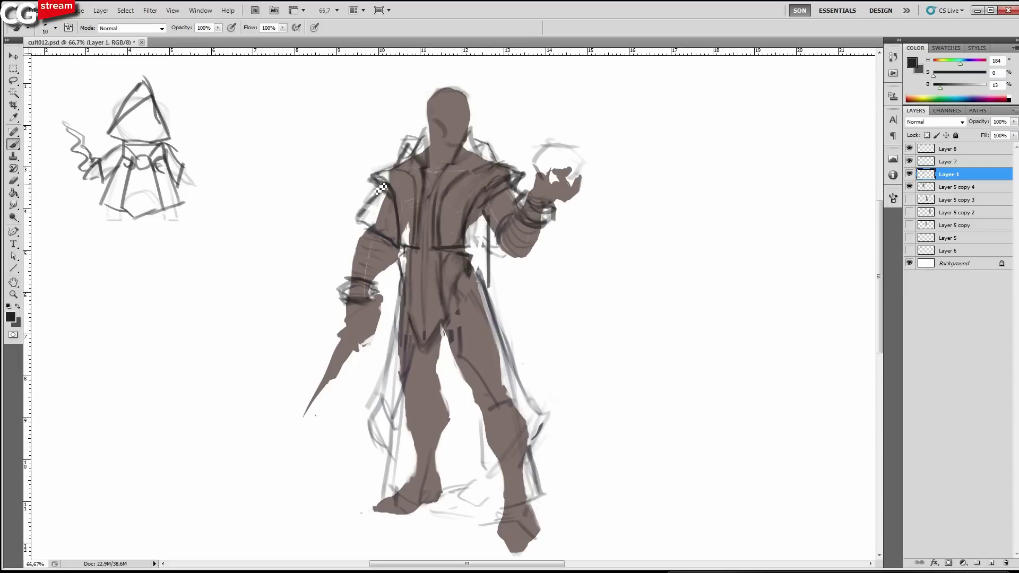
# Sketch the raised collar on both sides of the neck with a 20 px brush and a hood outline around the head at 15 px.
pyautogui.press(']')
pyautogui.moveTo(477, 156); pyautogui.dragTo(481, 123)
pyautogui.moveTo(413, 142); pyautogui.dragTo(420, 120)
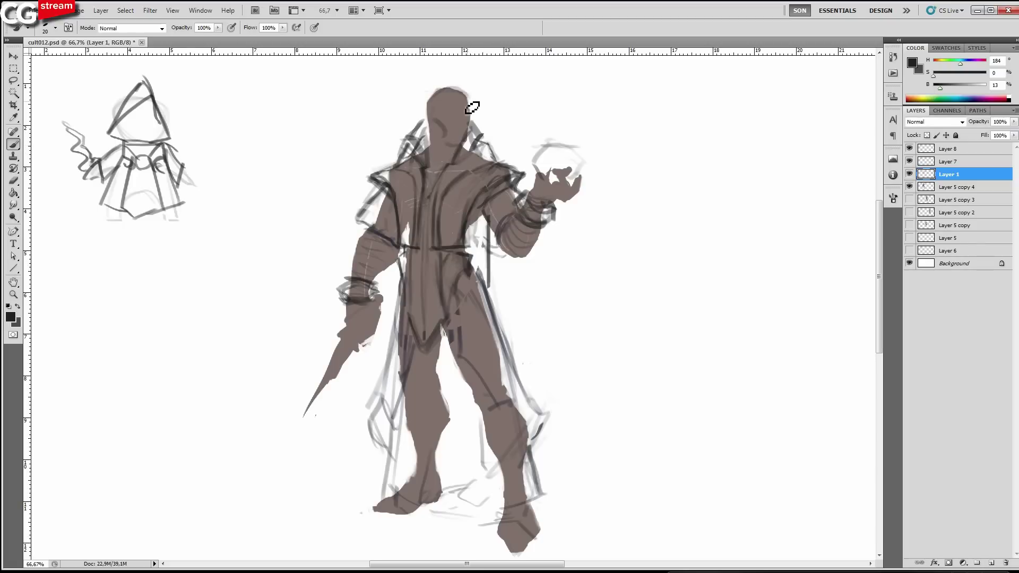
pyautogui.press('[')
pyautogui.moveTo(418, 100)
pyautogui.mouseDown()
pyautogui.moveTo(448, 93)
pyautogui.moveTo(472, 124)
pyautogui.mouseUp()
pyautogui.moveTo(446, 83)
pyautogui.mouseDown()
pyautogui.moveTo(472, 125)
pyautogui.moveTo(477, 102)
pyautogui.moveTo(423, 122)
pyautogui.moveTo(424, 112)
pyautogui.mouseUp()
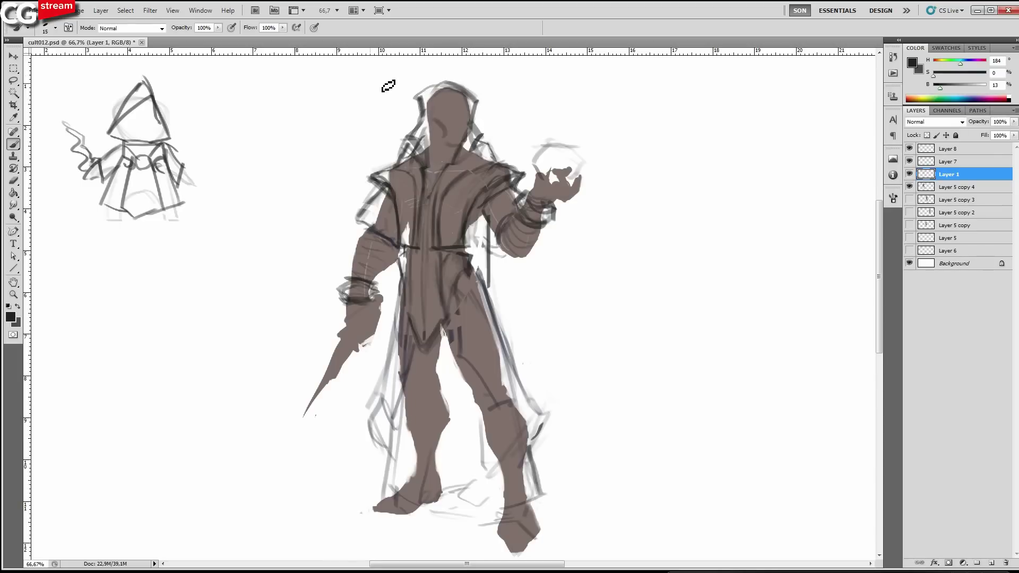
# Mirror the canvas and touch up the neck and chest lines with the brush and an eraser resized to 30 px.
pyautogui.moveTo(618, 189); pyautogui.dragTo(278, 173)
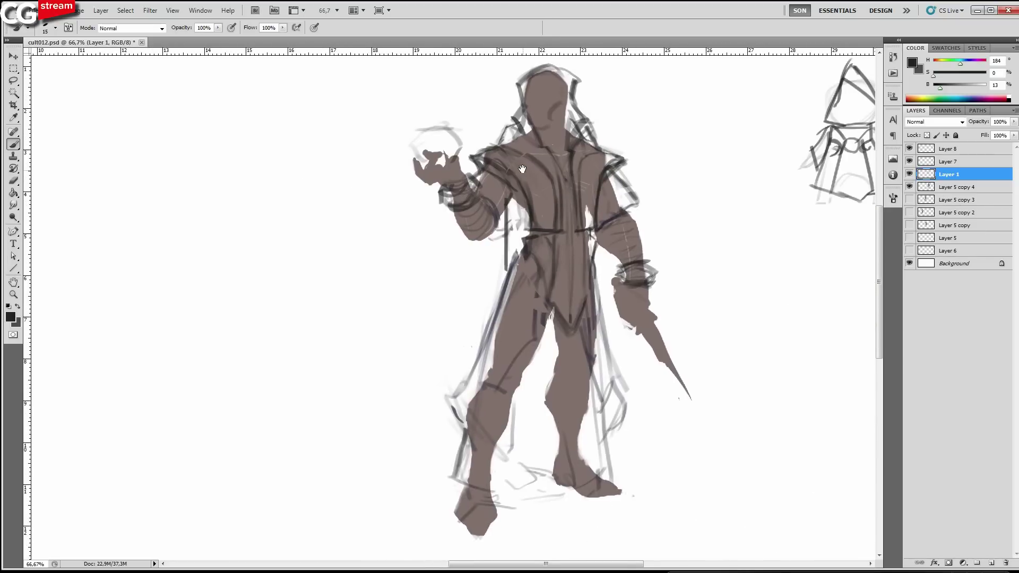
pyautogui.moveTo(522, 171); pyautogui.dragTo(513, 185)
pyautogui.moveTo(572, 140)
pyautogui.mouseDown()
pyautogui.moveTo(546, 203)
pyautogui.moveTo(540, 173)
pyautogui.moveTo(515, 146)
pyautogui.mouseUp()
pyautogui.press('[')
pyautogui.press('[')
pyautogui.press('[')
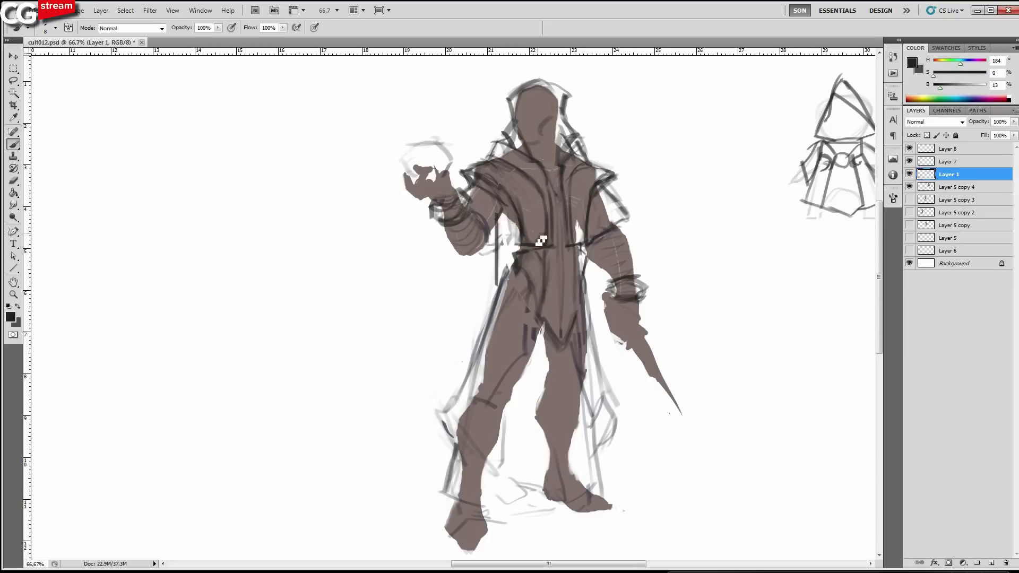
pyautogui.press('e')
pyautogui.press('[')
pyautogui.press(']')
pyautogui.press(']')
pyautogui.press(']')
pyautogui.press(']')
pyautogui.press(']')
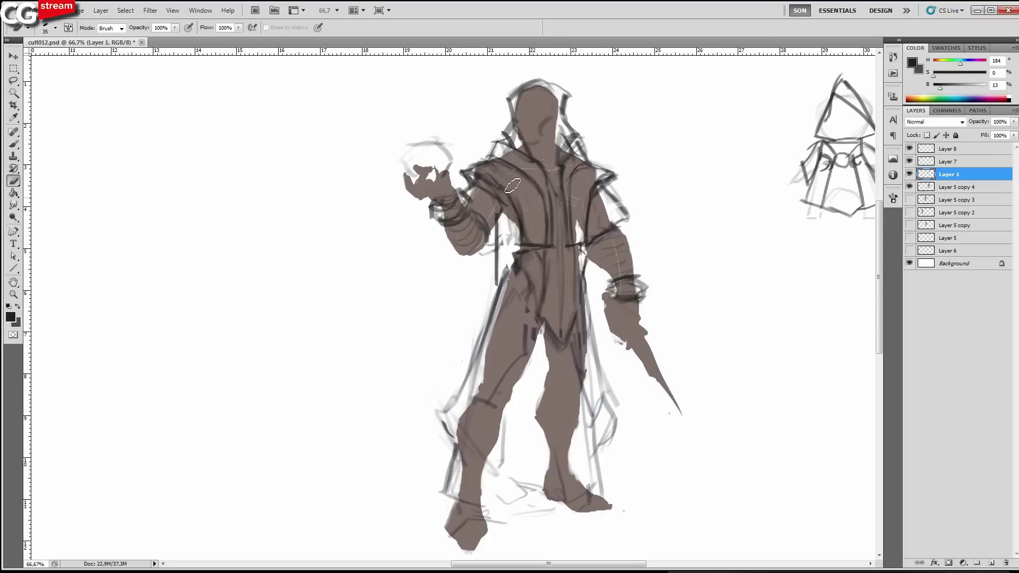
pyautogui.press('[')
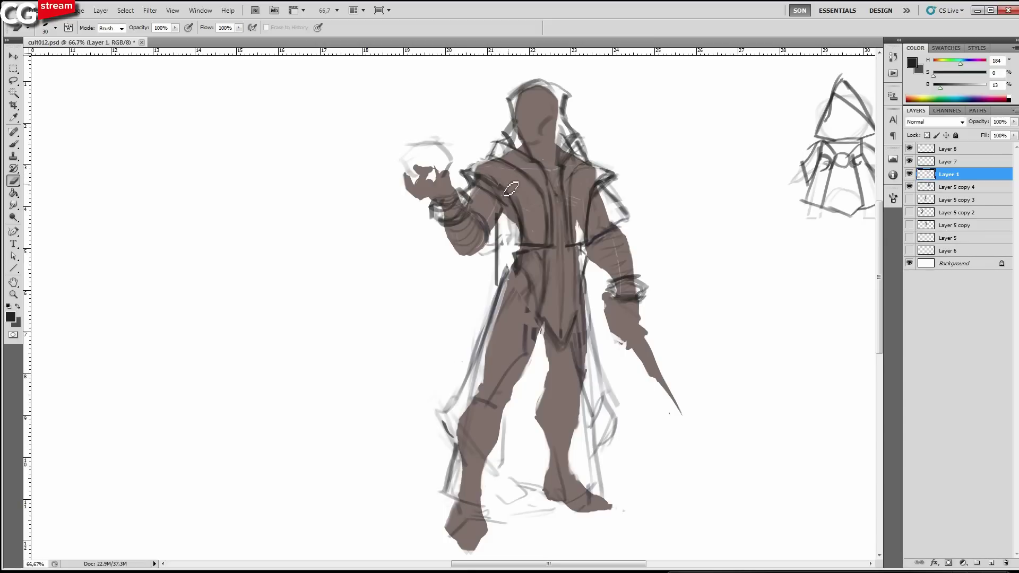
# Select the jacket's curved armhole edge nearer the raised arm and warp it slightly up toward the chest.
pyautogui.press('l')
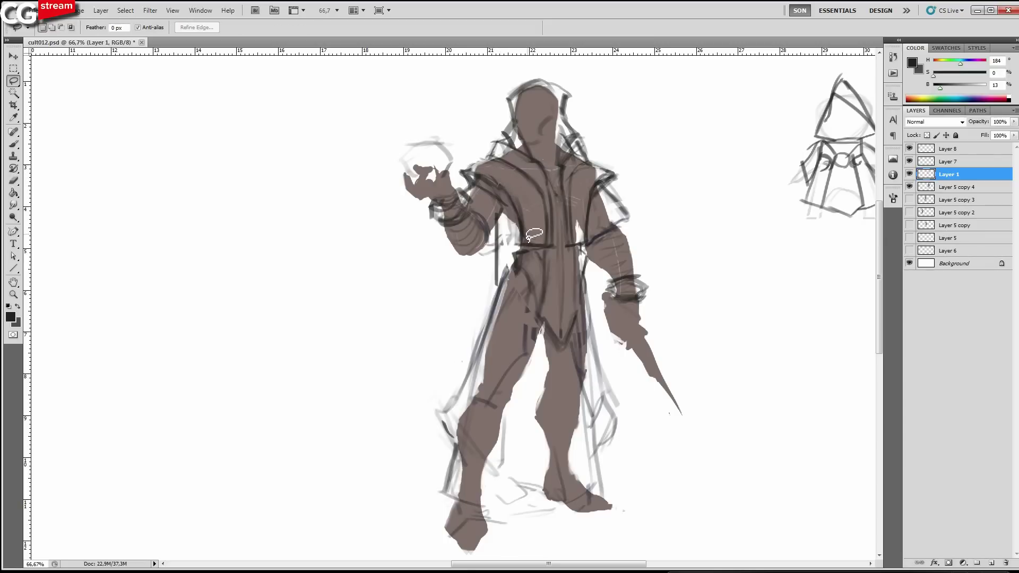
pyautogui.moveTo(454, 161); pyautogui.dragTo(504, 245)
pyautogui.hotkey('ctrl', 't')
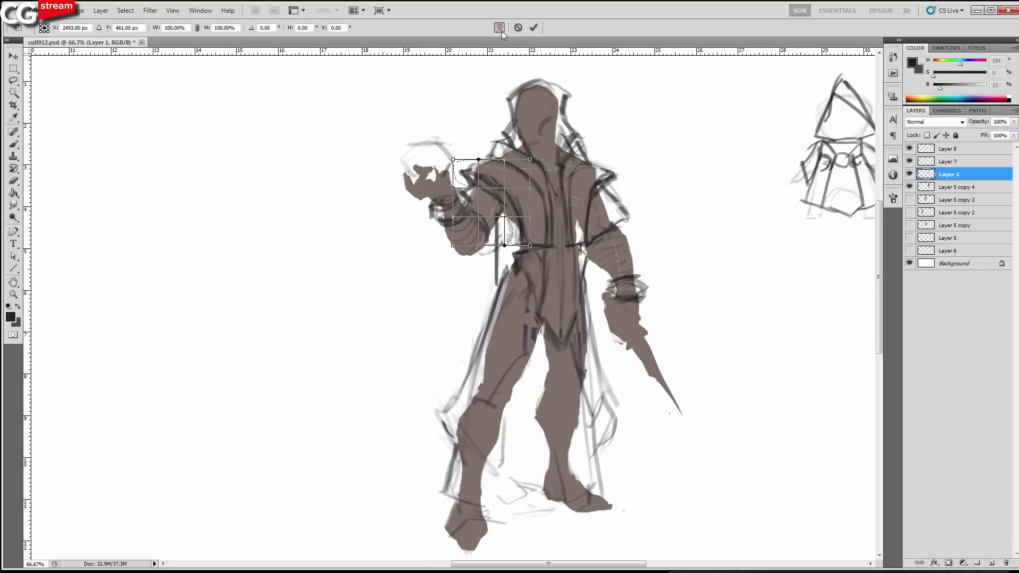
pyautogui.click(499, 27)
pyautogui.moveTo(496, 192); pyautogui.dragTo(503, 183)
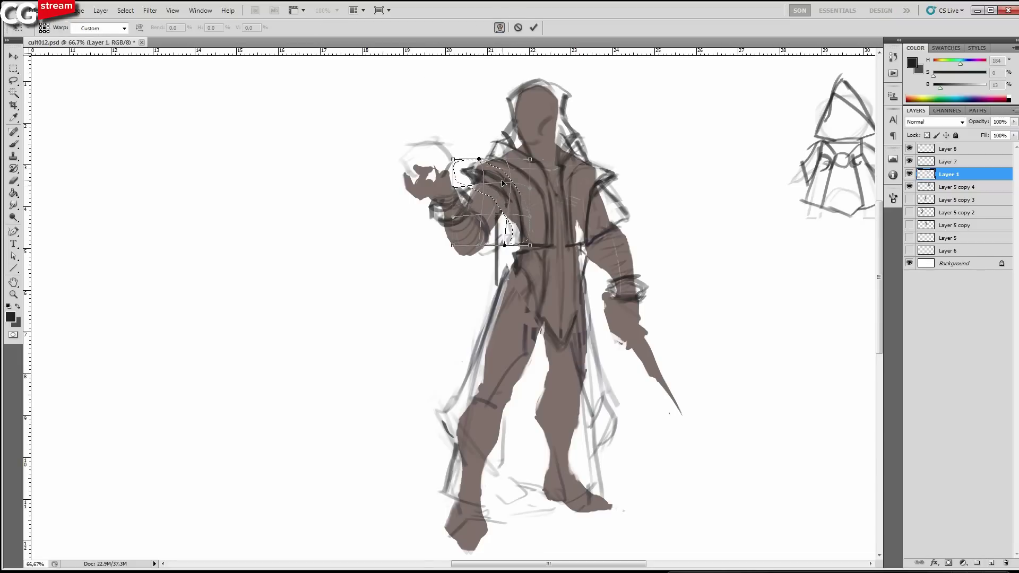
pyautogui.press('Return')
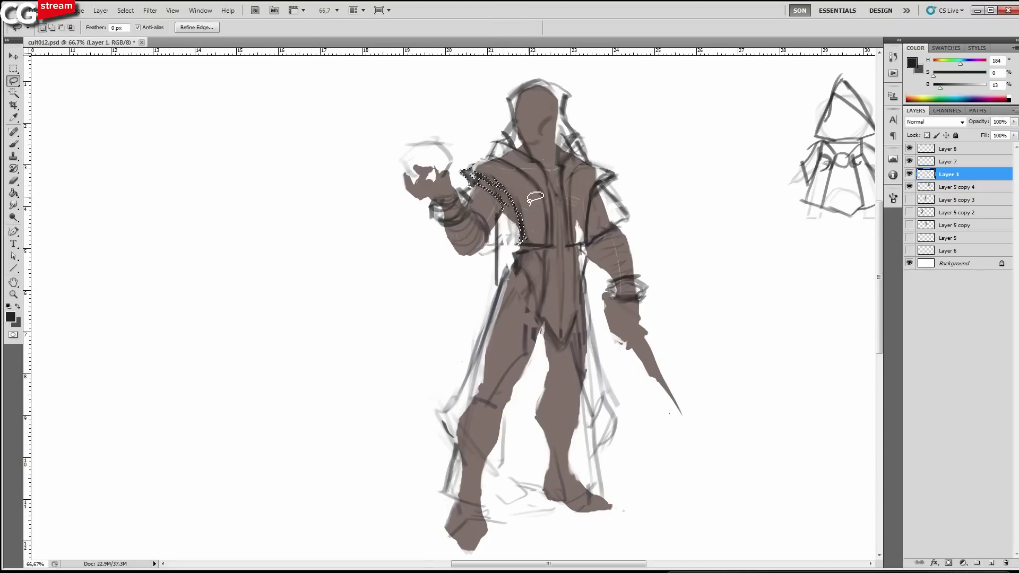
pyautogui.hotkey('ctrl', 'd')
# Warp the jacket's armhole edge nearer the dagger arm inward to the chest, and flip the canvas back.
pyautogui.moveTo(589, 240)
pyautogui.mouseDown()
pyautogui.moveTo(570, 248)
pyautogui.moveTo(561, 191)
pyautogui.moveTo(611, 178)
pyautogui.moveTo(589, 243)
pyautogui.mouseUp()
pyautogui.hotkey('ctrl', 't')
pyautogui.click(500, 27)
pyautogui.moveTo(592, 203); pyautogui.dragTo(584, 204)
pyautogui.press('Return')
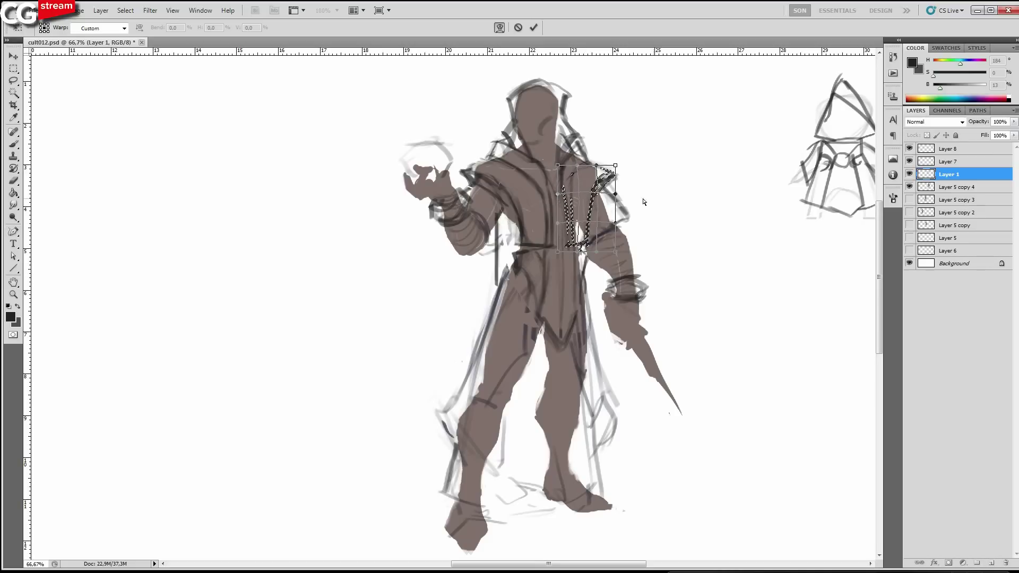
pyautogui.hotkey('ctrl', 'shift', 'h')
pyautogui.hotkey('ctrl', 'd')
# Strengthen the vertical coat line under the raised arm and the coat edge at the hip with a 10 px brush.
pyautogui.moveTo(234, 282); pyautogui.dragTo(593, 261)
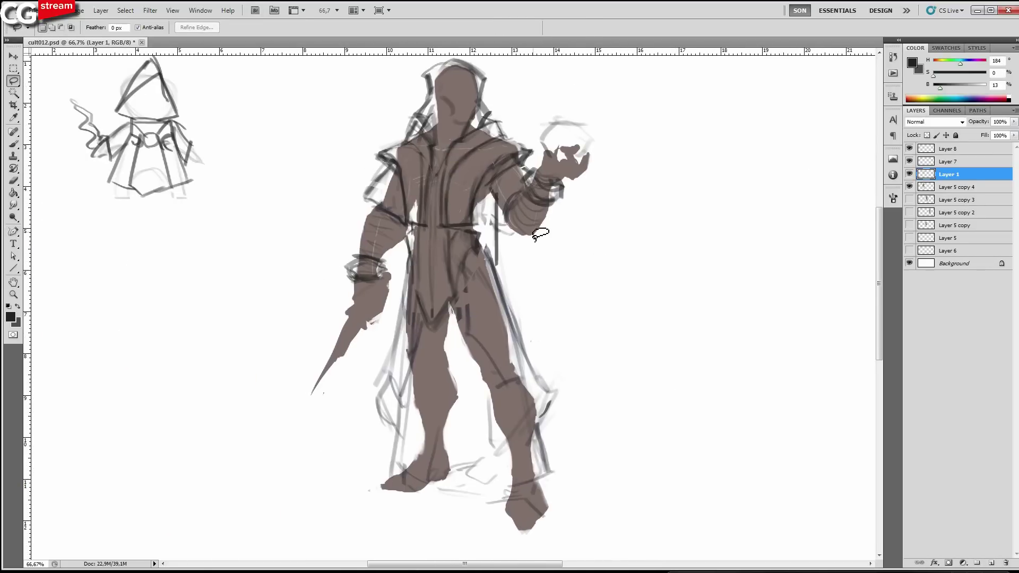
pyautogui.press('b')
pyautogui.press(']')
pyautogui.press(']')
pyautogui.moveTo(496, 265); pyautogui.dragTo(497, 209)
pyautogui.moveTo(485, 244); pyautogui.dragTo(489, 252)
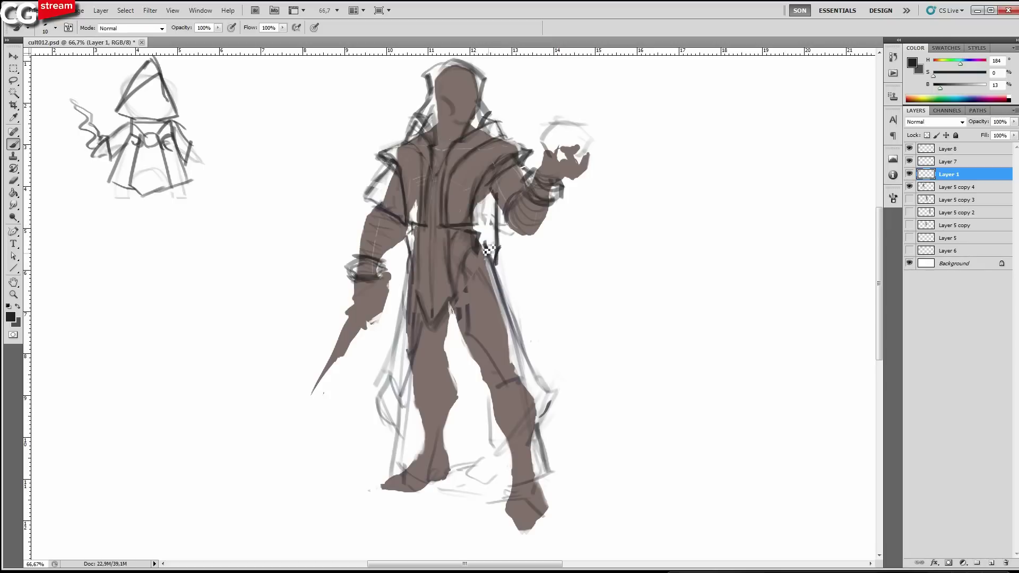
# Darken the coat skirt's outer flared edges on both sides at knee height with a 15 px brush.
pyautogui.press(']')
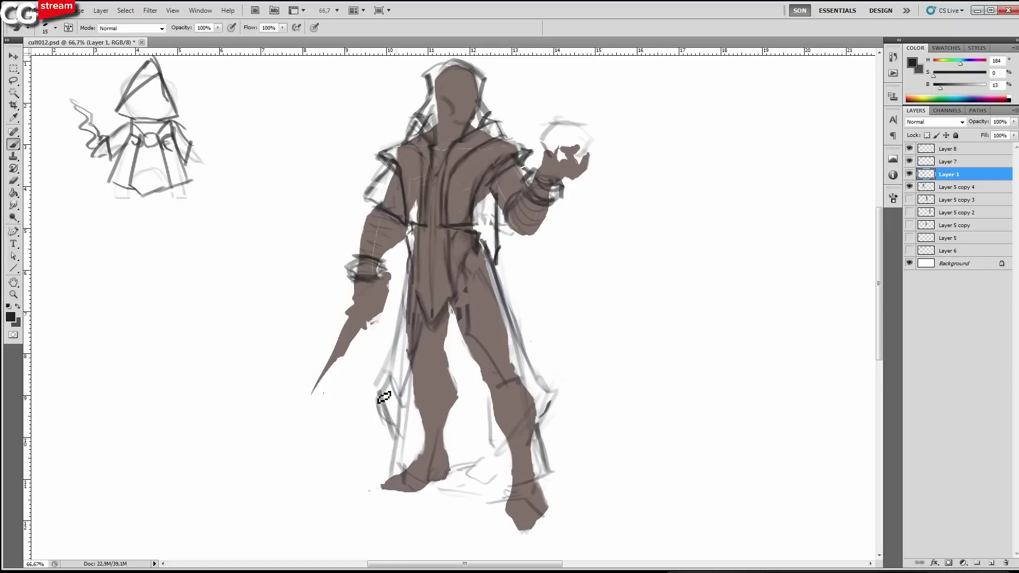
pyautogui.moveTo(394, 452); pyautogui.dragTo(380, 407)
pyautogui.moveTo(539, 435)
pyautogui.mouseDown()
pyautogui.moveTo(548, 418)
pyautogui.moveTo(539, 435)
pyautogui.mouseUp()
pyautogui.press('[')
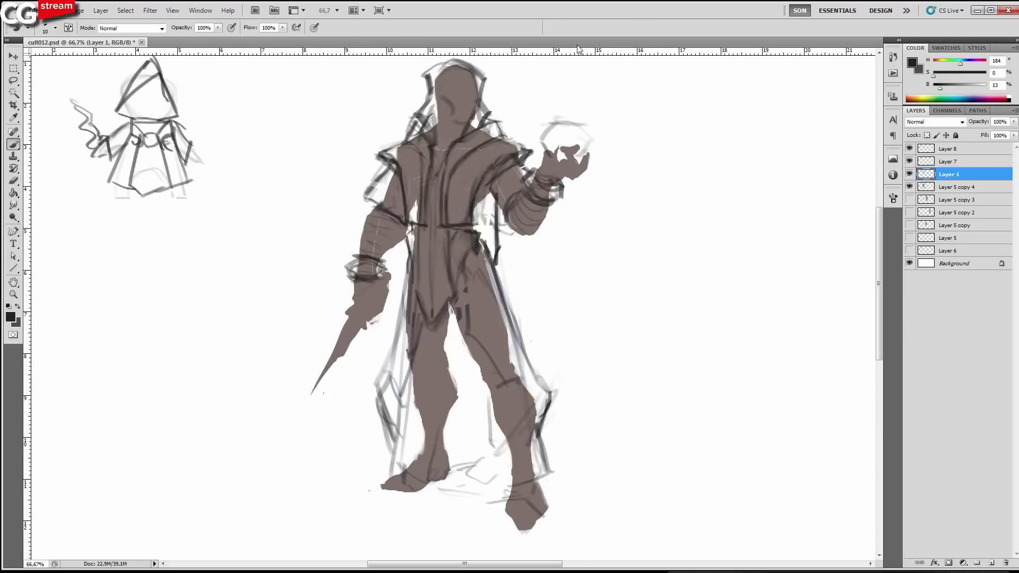
# Draw the coat skirt's inner edges from the crotch down to the lower legs with a 15 px brush.
pyautogui.moveTo(561, 251); pyautogui.dragTo(583, 293)
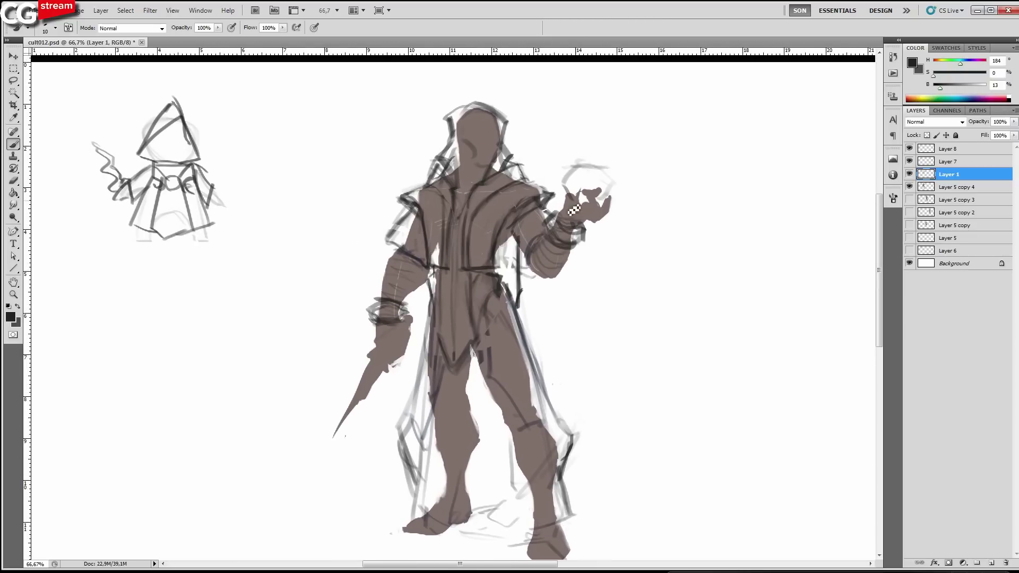
pyautogui.press(']')
pyautogui.moveTo(548, 501); pyautogui.dragTo(498, 475)
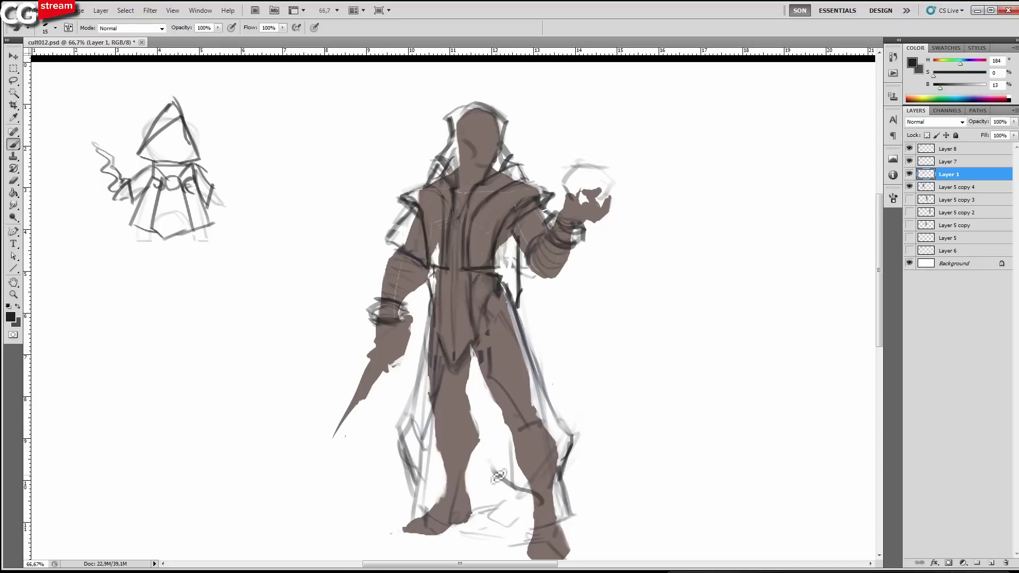
pyautogui.moveTo(497, 474); pyautogui.dragTo(471, 355)
pyautogui.moveTo(559, 497); pyautogui.dragTo(517, 487)
pyautogui.moveTo(418, 483)
pyautogui.mouseDown()
pyautogui.moveTo(434, 470)
pyautogui.moveTo(441, 359)
pyautogui.mouseUp()
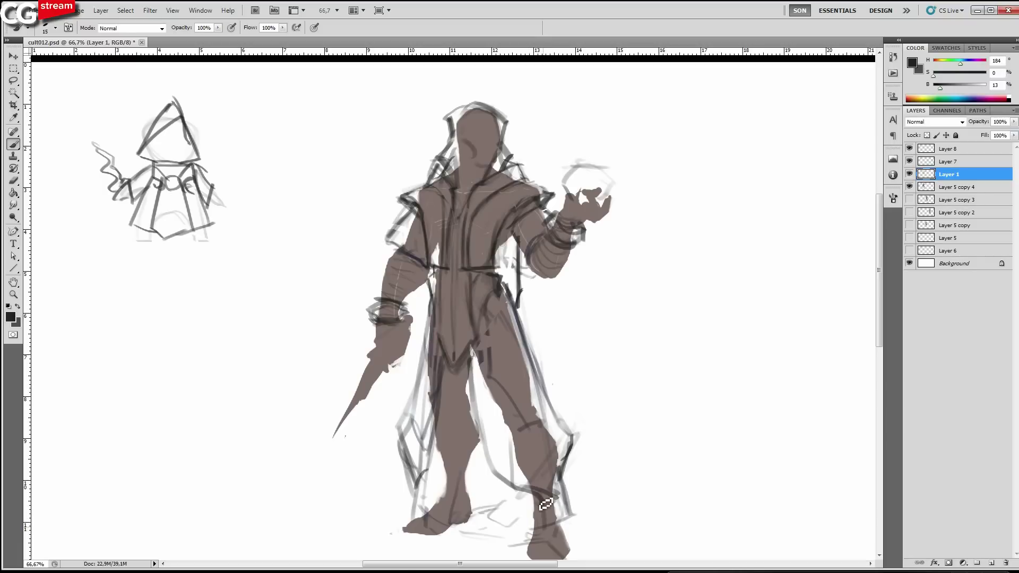
# Sketch the coat's curved back hem and vertical folds between the legs, enlarging the brush to 20 px.
pyautogui.moveTo(451, 437)
pyautogui.mouseDown()
pyautogui.moveTo(514, 542)
pyautogui.moveTo(561, 510)
pyautogui.moveTo(556, 468)
pyautogui.moveTo(564, 478)
pyautogui.moveTo(474, 485)
pyautogui.mouseUp()
pyautogui.press(']')
pyautogui.scroll(-1, 540, 498)
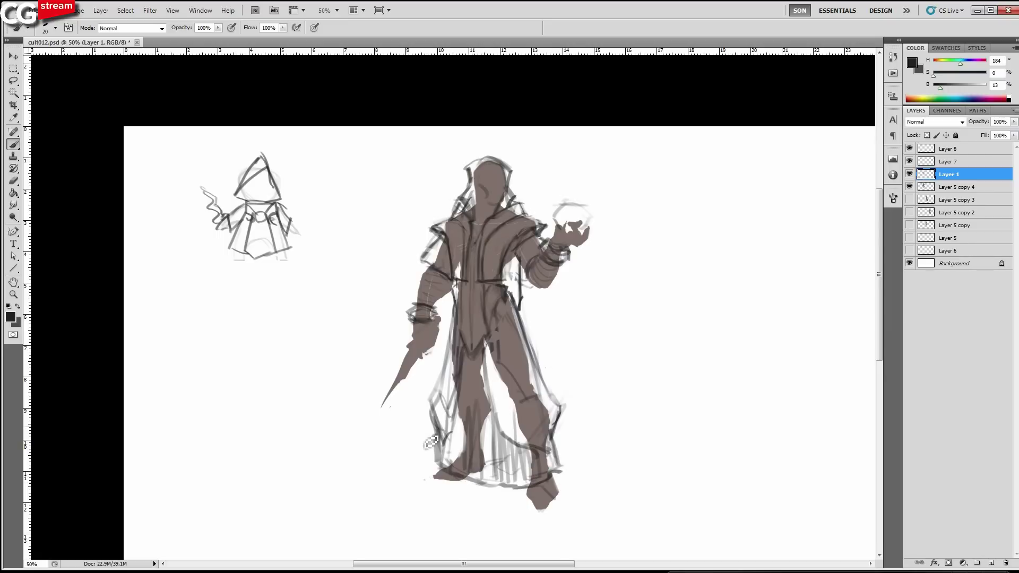
# Mirror the canvas and darken the coat's lower side edges and hem, enlarging the brush to 30 px.
pyautogui.hotkey('ctrl', 'shift', 'h')
pyautogui.moveTo(759, 458)
pyautogui.mouseDown()
pyautogui.moveTo(597, 444)
pyautogui.moveTo(595, 468)
pyautogui.mouseUp()
pyautogui.moveTo(589, 425); pyautogui.dragTo(590, 470)
pyautogui.moveTo(673, 464)
pyautogui.mouseDown()
pyautogui.moveTo(659, 402)
pyautogui.moveTo(661, 464)
pyautogui.moveTo(705, 471)
pyautogui.moveTo(622, 479)
pyautogui.mouseUp()
pyautogui.press(']')
pyautogui.press(']')
# Select the lower part of the coat and warp its hem outward on the dagger side, and flip the canvas back.
pyautogui.press('l')
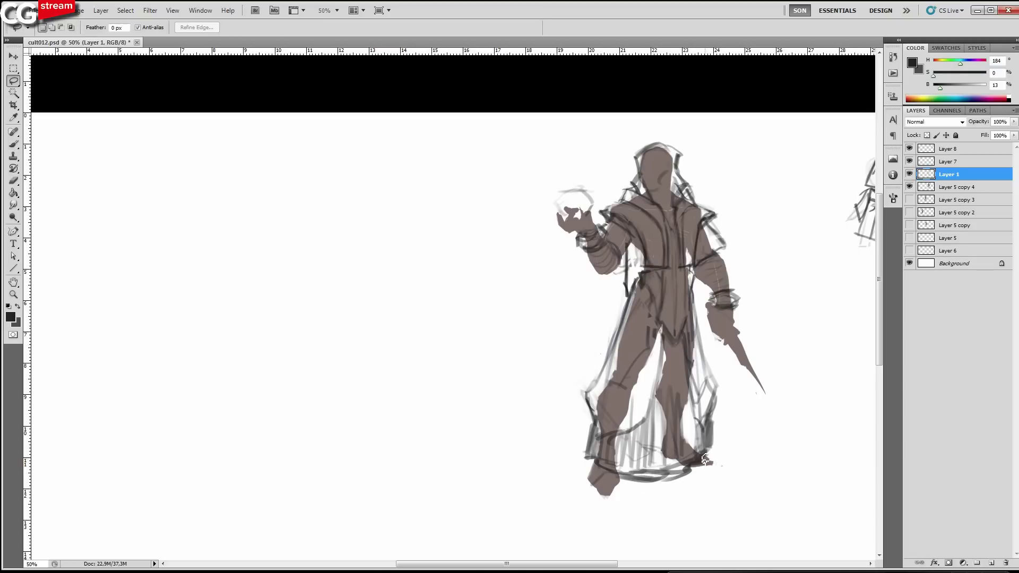
pyautogui.moveTo(714, 408); pyautogui.dragTo(590, 422)
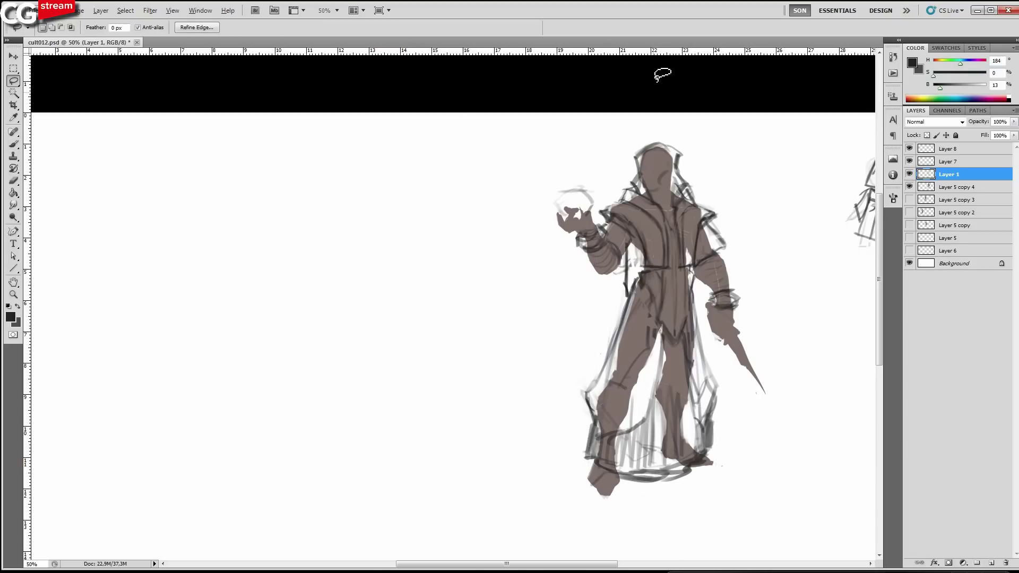
pyautogui.hotkey('ctrl', 't')
pyautogui.click(498, 27)
pyautogui.moveTo(670, 472); pyautogui.dragTo(703, 491)
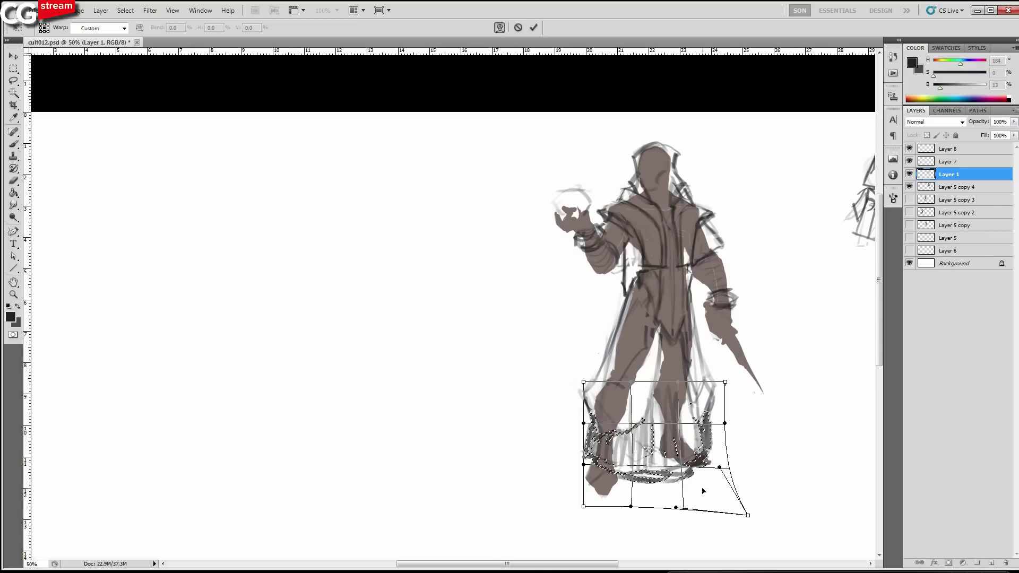
pyautogui.press('Return')
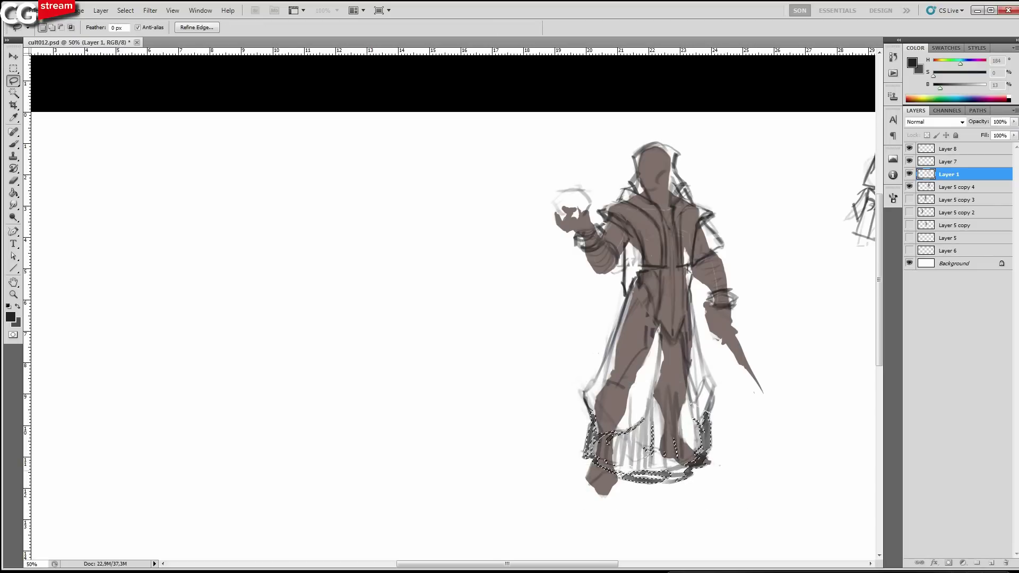
pyautogui.hotkey('ctrl', 'shift', 'h')
pyautogui.hotkey('ctrl', 'd')
pyautogui.moveTo(412, 376); pyautogui.dragTo(524, 374)
pyautogui.keyDown('ctrl'); pyautogui.click(392, 321); pyautogui.keyUp('ctrl')
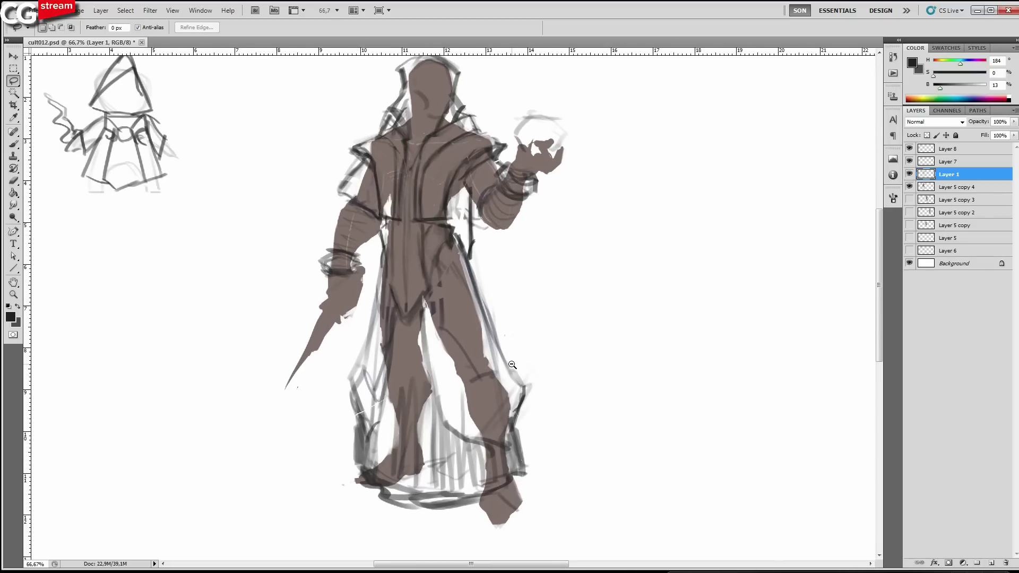
pyautogui.hotkey('ctrl', '-')
pyautogui.press('b')
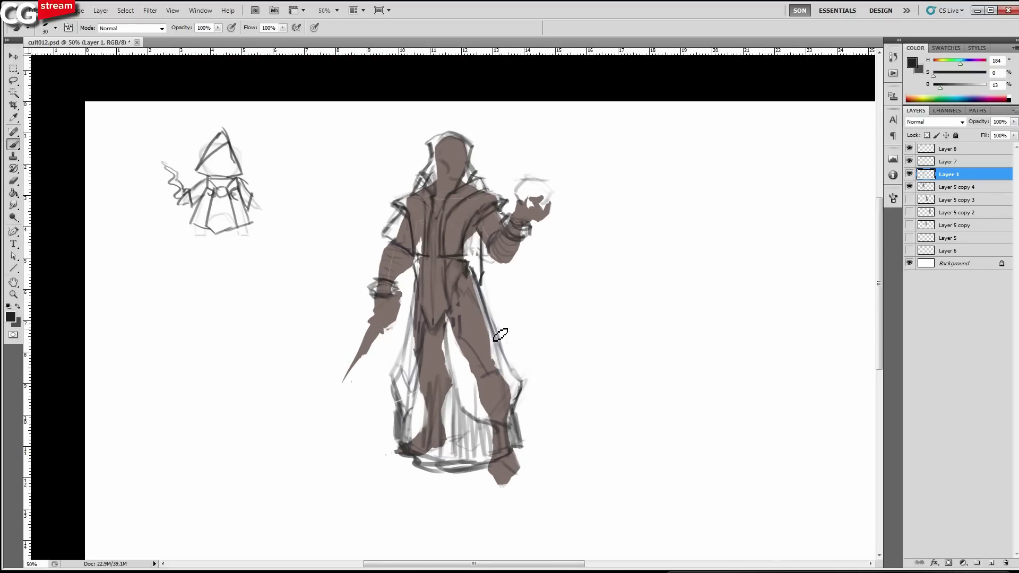
pyautogui.hotkey('ctrl', '+')
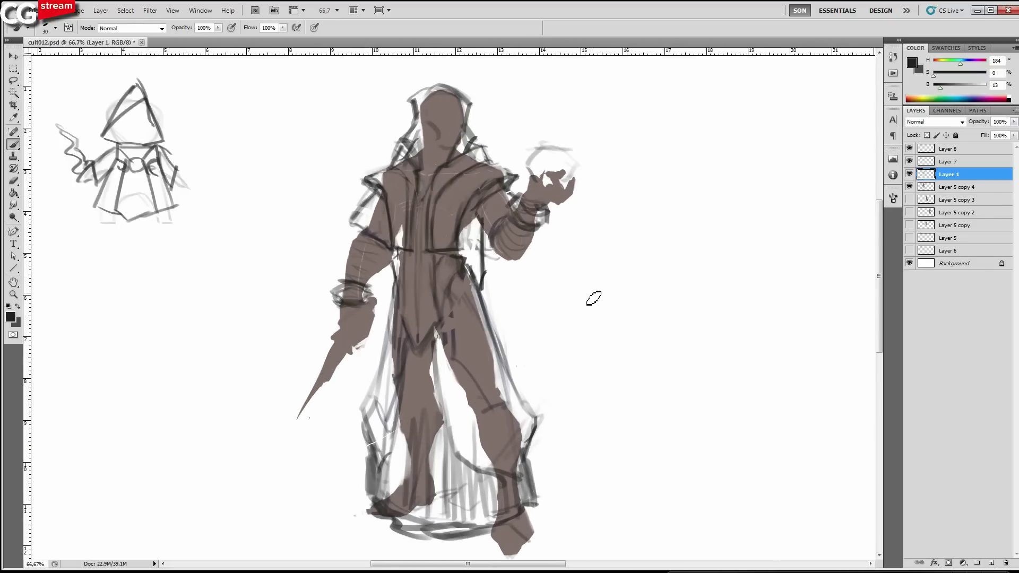
pyautogui.moveTo(481, 247); pyautogui.dragTo(523, 256)
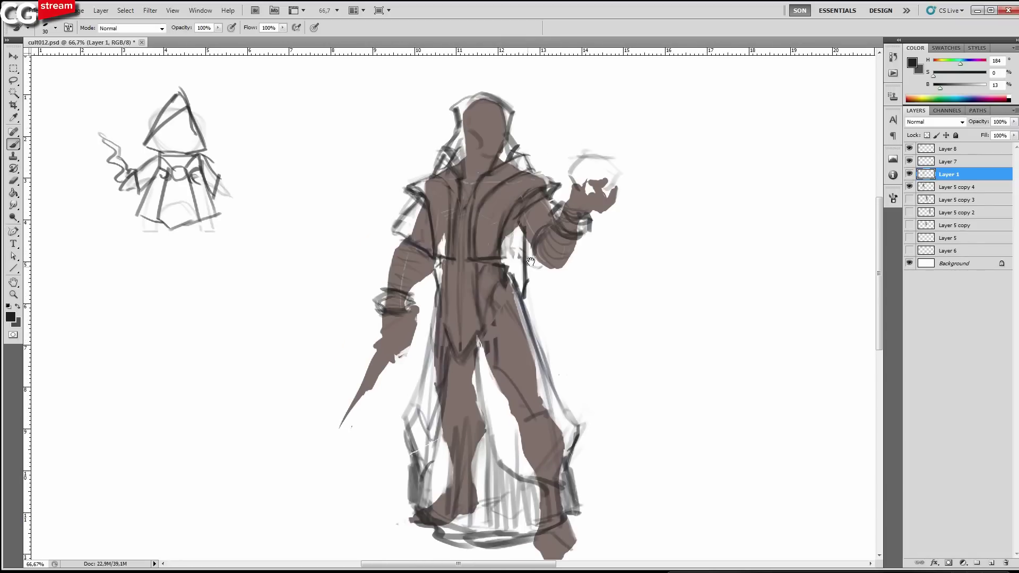
# Clean up the jacket's centre with a smaller eraser and redraw its vertical front edges with an 8 px brush.
pyautogui.press('[')
pyautogui.press('e')
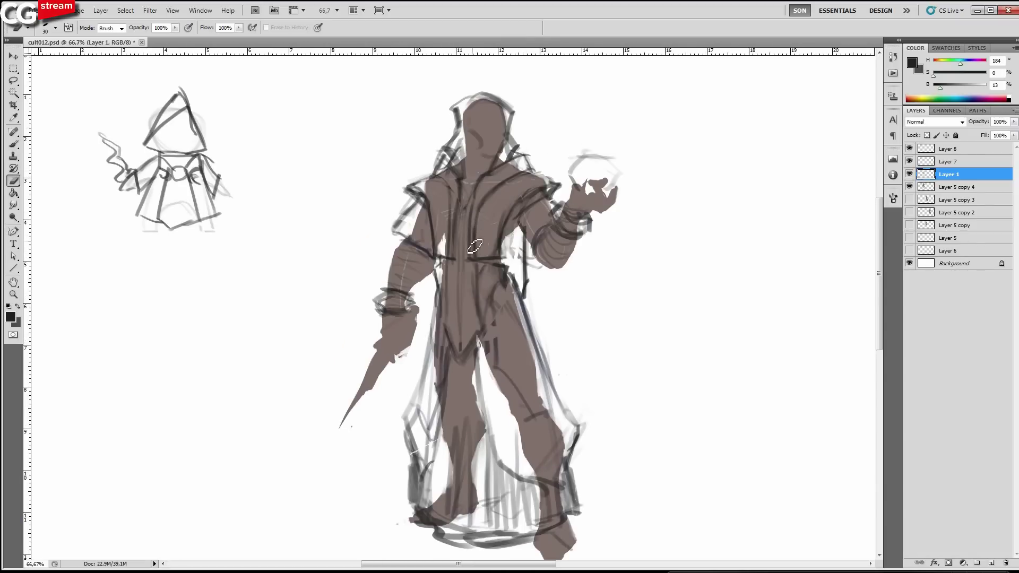
pyautogui.press('[')
pyautogui.press('[')
pyautogui.press('[')
pyautogui.press(']')
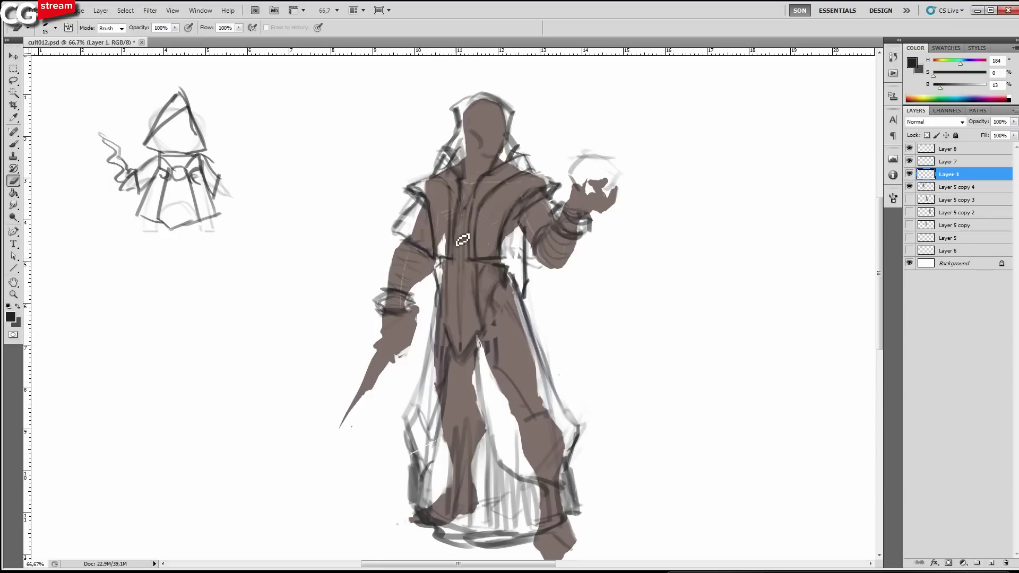
pyautogui.press('b')
pyautogui.moveTo(457, 172); pyautogui.dragTo(452, 261)
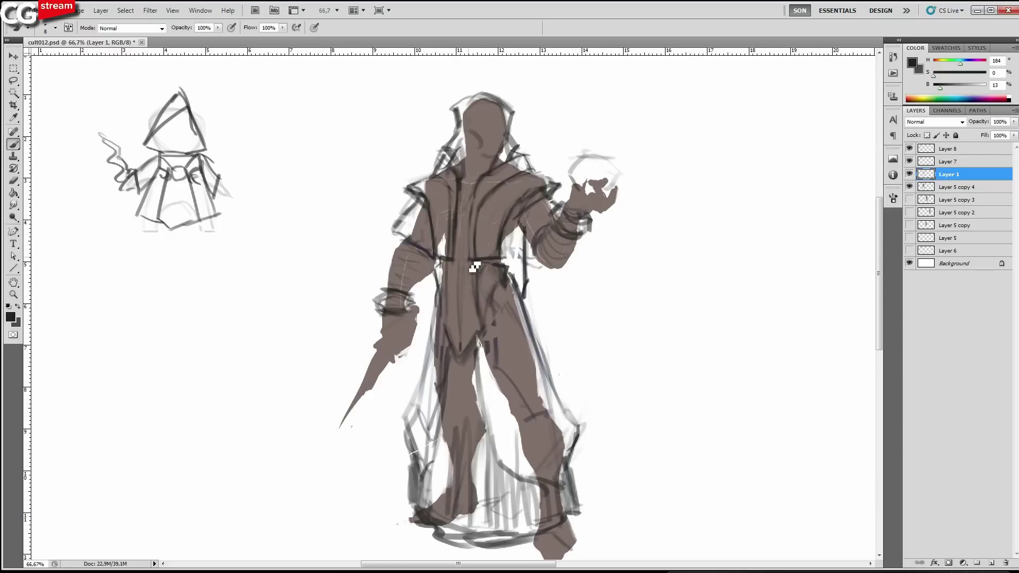
pyautogui.hotkey('ctrl', 'z')
pyautogui.moveTo(470, 259); pyautogui.dragTo(469, 182)
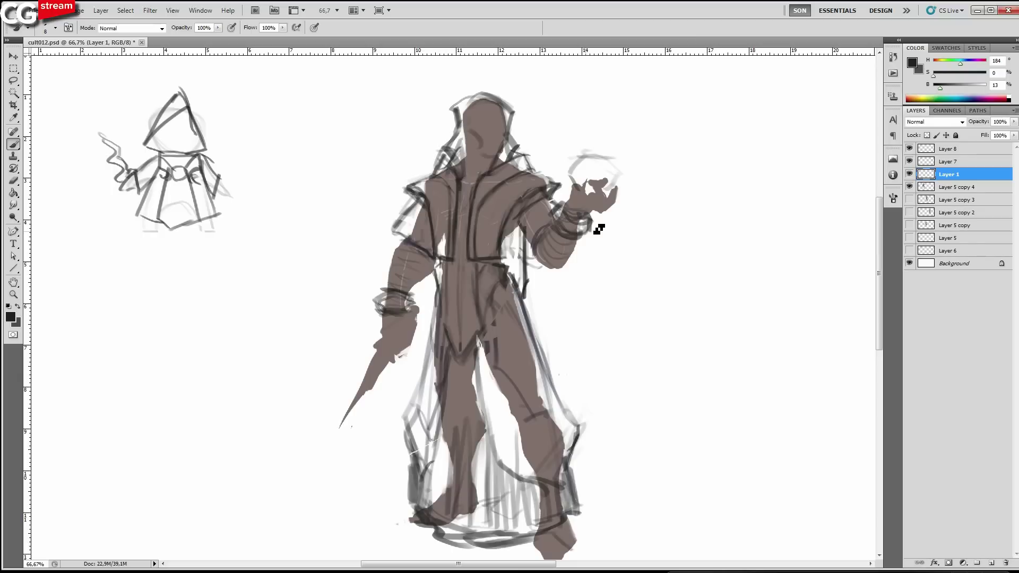
# Darken the outlines of both wrist cuffs and the waist edge below the raised arm with a 9 px brush.
pyautogui.moveTo(589, 228); pyautogui.dragTo(555, 210)
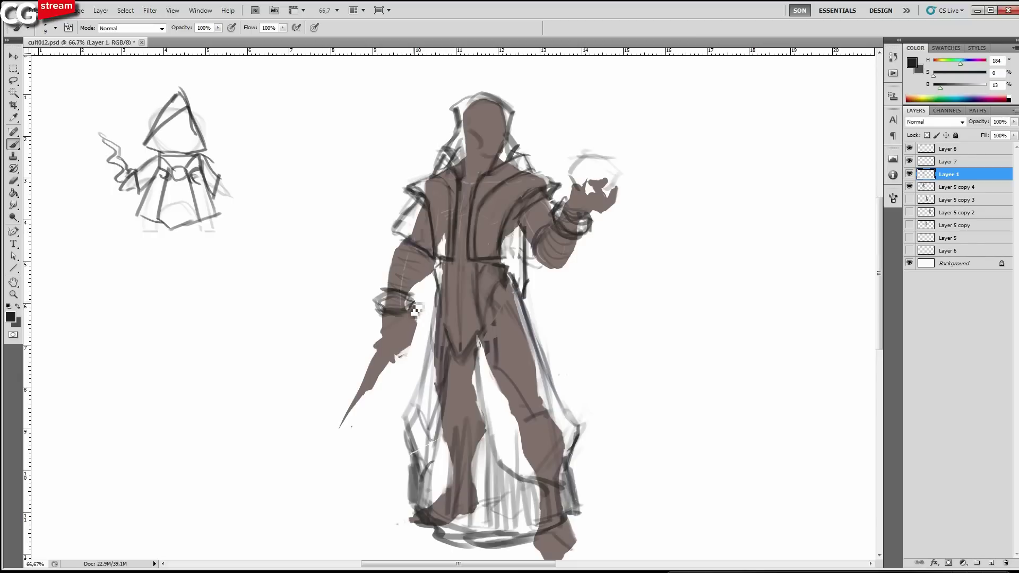
pyautogui.moveTo(412, 310)
pyautogui.mouseDown()
pyautogui.moveTo(388, 320)
pyautogui.moveTo(373, 300)
pyautogui.mouseUp()
pyautogui.moveTo(506, 258); pyautogui.dragTo(516, 281)
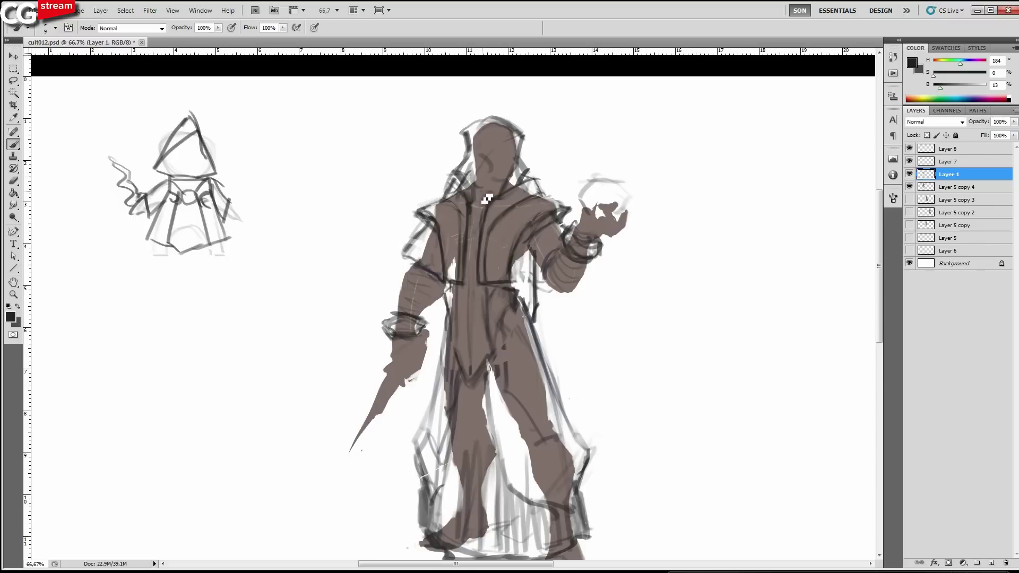
# Mirror the canvas, retouch the hood's outer edge and sketch small loops and outlines around the dagger hand.
pyautogui.moveTo(874, 231); pyautogui.dragTo(518, 207)
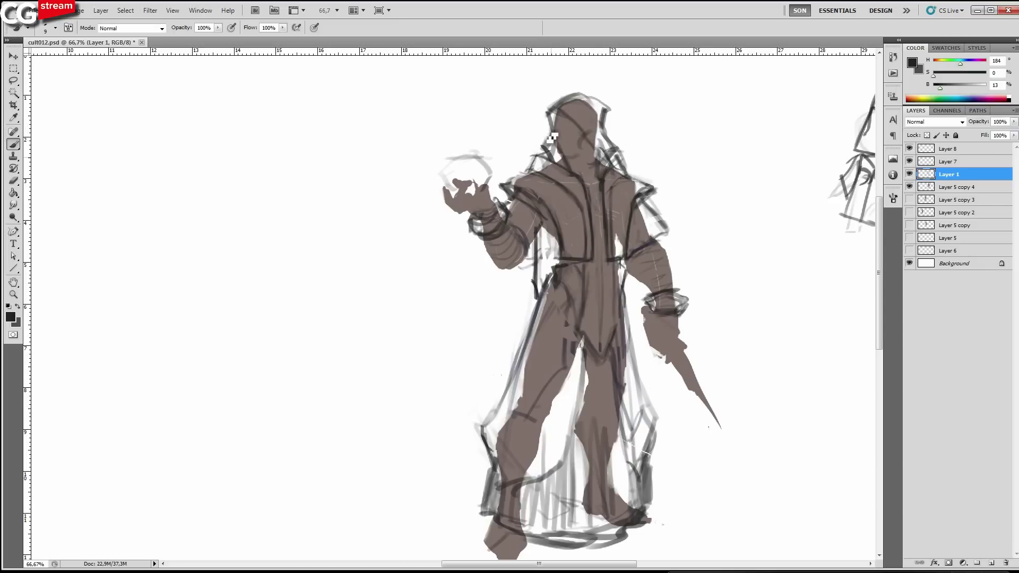
pyautogui.moveTo(558, 167); pyautogui.dragTo(547, 153)
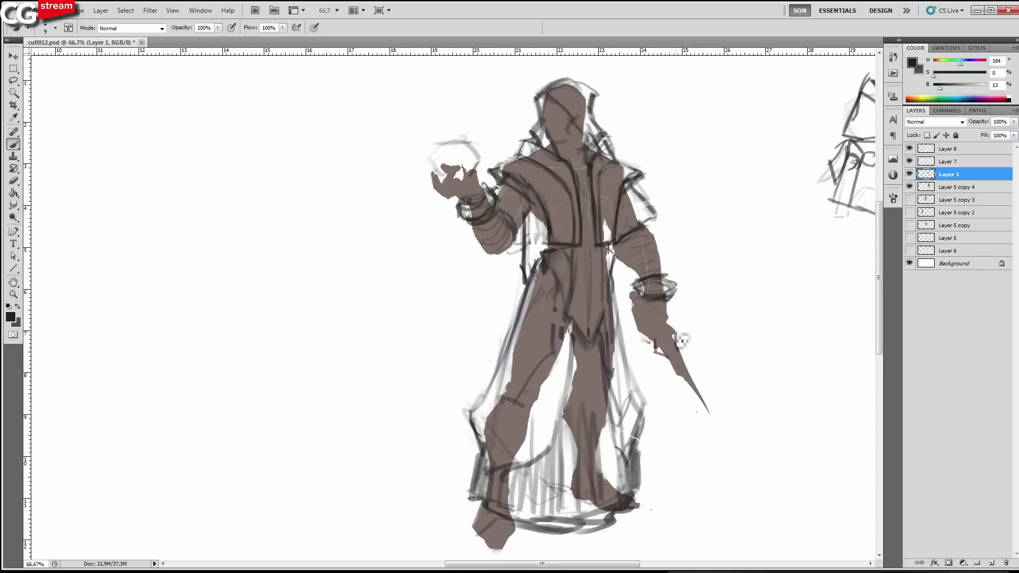
pyautogui.moveTo(657, 335)
pyautogui.mouseDown()
pyautogui.moveTo(675, 332)
pyautogui.moveTo(669, 325)
pyautogui.moveTo(650, 349)
pyautogui.moveTo(655, 327)
pyautogui.mouseUp()
pyautogui.moveTo(638, 319); pyautogui.dragTo(643, 336)
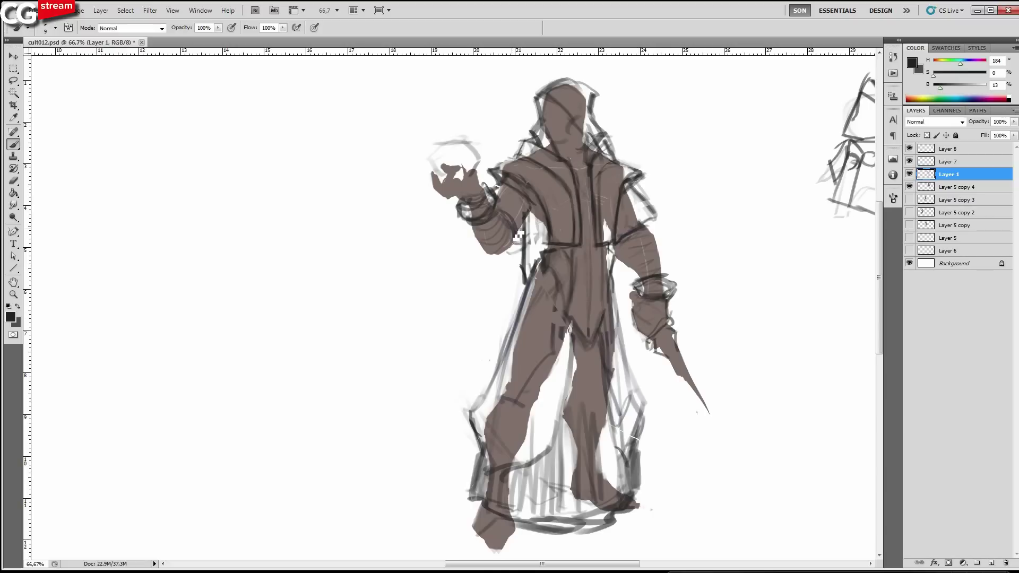
# Thin out the cuff lines on both wrists with a 20 px eraser.
pyautogui.press('e')
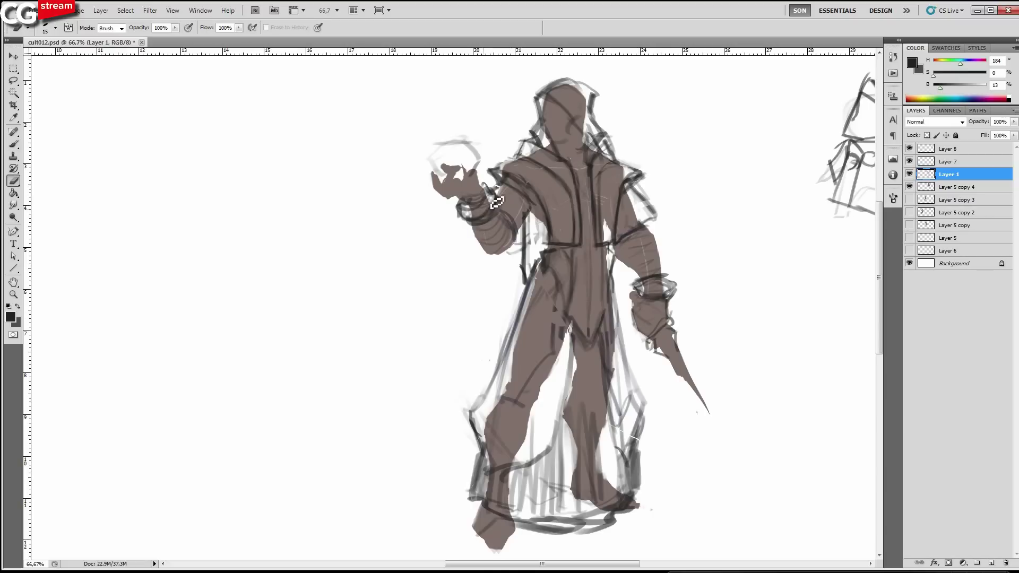
pyautogui.press(']')
pyautogui.moveTo(467, 217)
pyautogui.mouseDown()
pyautogui.moveTo(496, 211)
pyautogui.moveTo(463, 219)
pyautogui.mouseUp()
pyautogui.moveTo(660, 294); pyautogui.dragTo(676, 293)
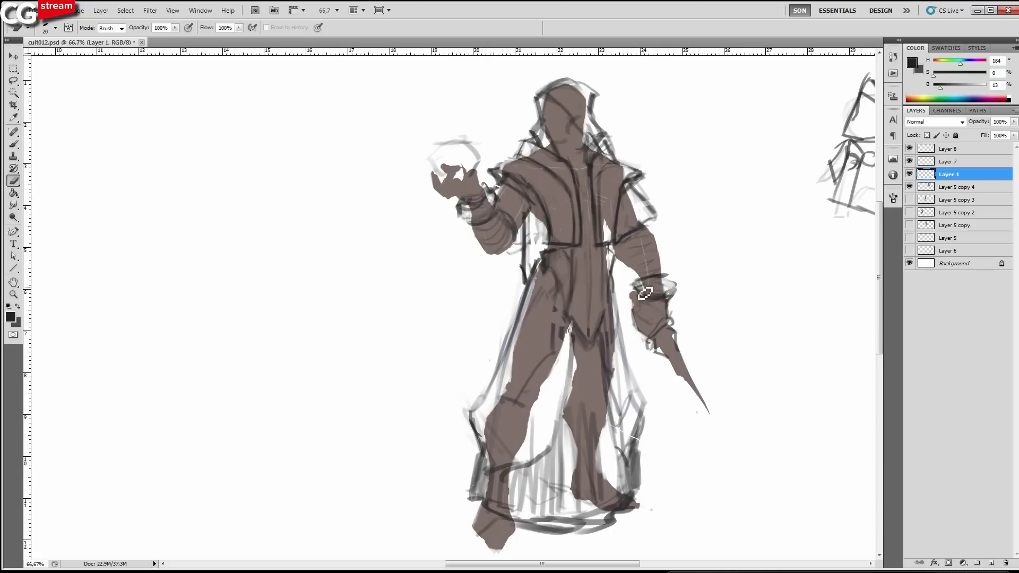
# Redraw the dagger arm's flared cuff and add wrap lines across its forearm with a 9 px brush.
pyautogui.press('b')
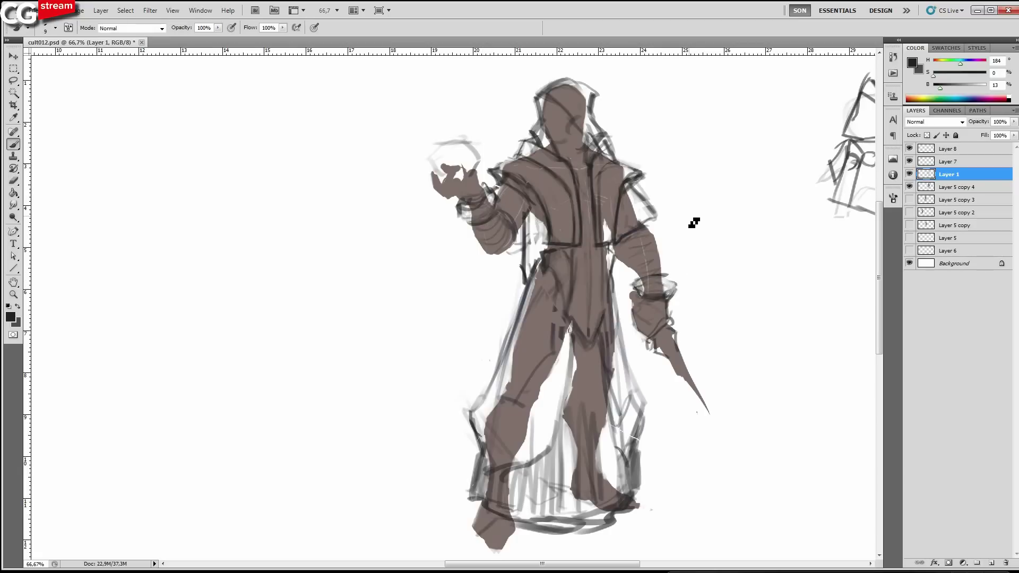
pyautogui.press('[')
pyautogui.press(']')
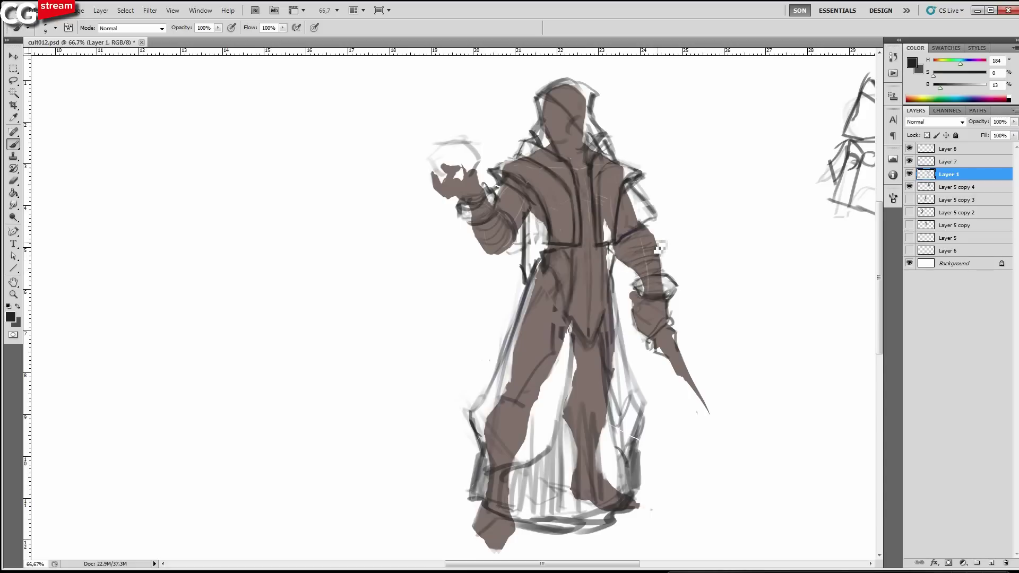
pyautogui.moveTo(646, 229); pyautogui.dragTo(618, 244)
# Flip the canvas back and reinforce the wrap lines around the raised arm's elbow and forearm.
pyautogui.press('F2')
pyautogui.moveTo(233, 251); pyautogui.dragTo(562, 230)
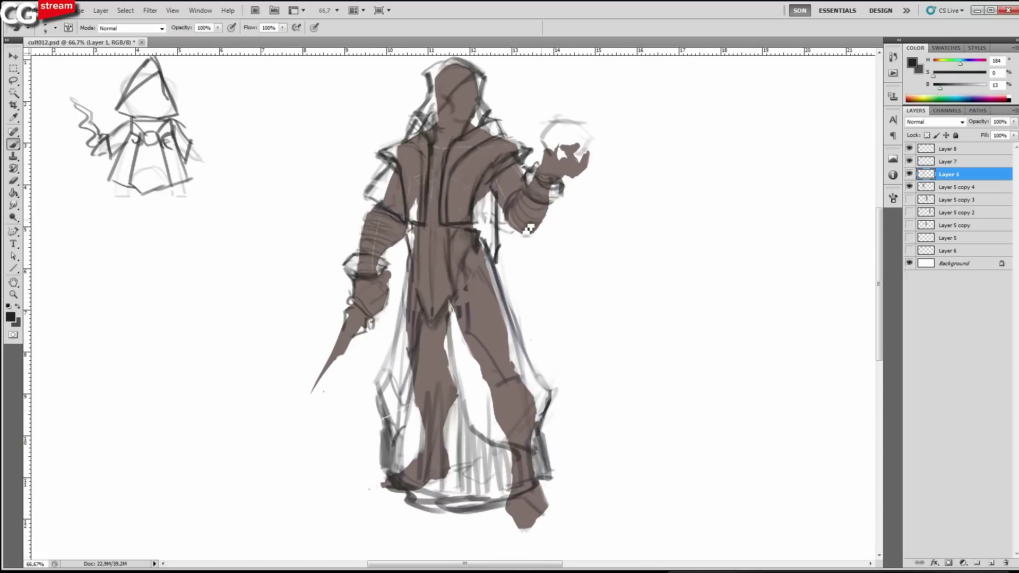
pyautogui.moveTo(530, 229)
pyautogui.mouseDown()
pyautogui.moveTo(547, 220)
pyautogui.moveTo(542, 212)
pyautogui.mouseUp()
pyautogui.moveTo(525, 360); pyautogui.dragTo(523, 359)
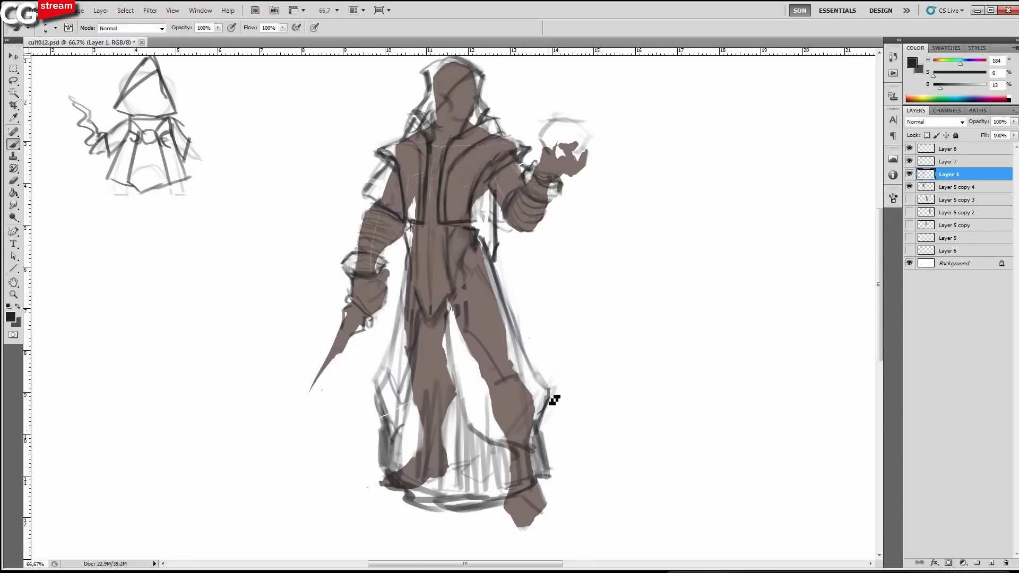
# Darken both side edges of the coat skirt from the flared lower corners up to the waist.
pyautogui.moveTo(551, 394); pyautogui.dragTo(490, 229)
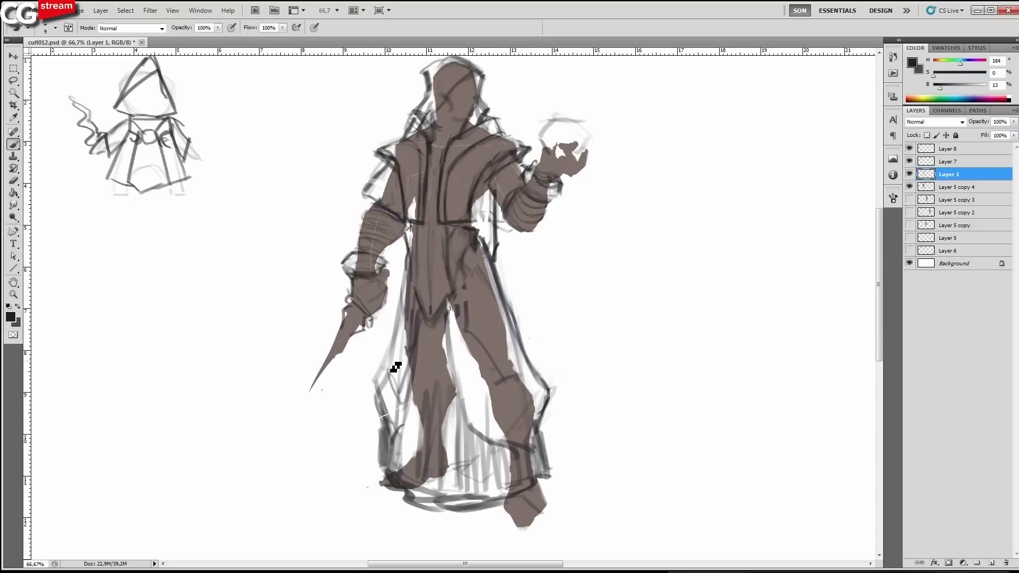
pyautogui.moveTo(394, 357); pyautogui.dragTo(418, 243)
pyautogui.moveTo(491, 248); pyautogui.dragTo(482, 224)
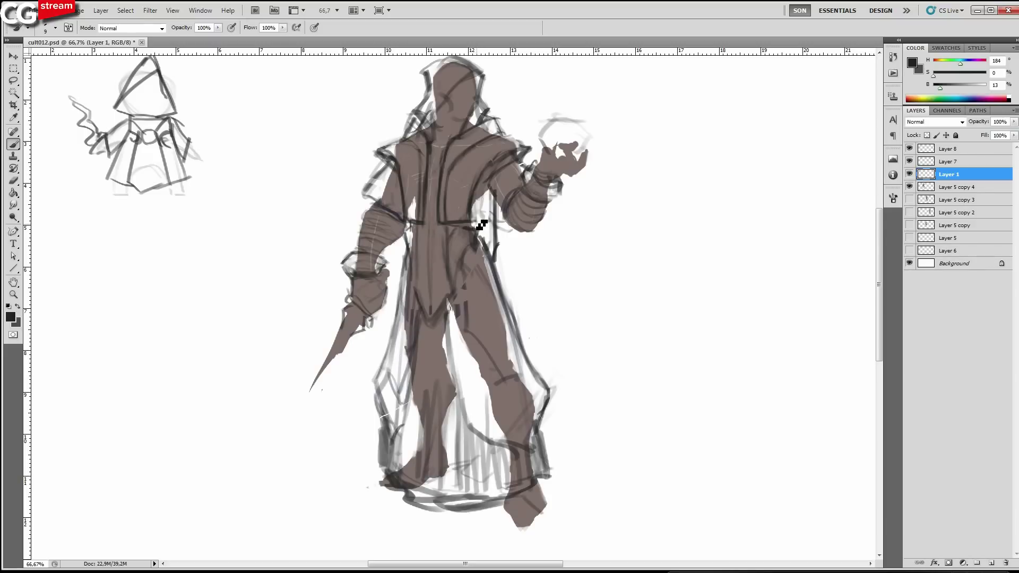
# Sketch the cloth edges between the waist and the raised arm, enlarging the brush to 10 px.
pyautogui.moveTo(480, 229); pyautogui.dragTo(478, 197)
pyautogui.moveTo(514, 171); pyautogui.dragTo(511, 190)
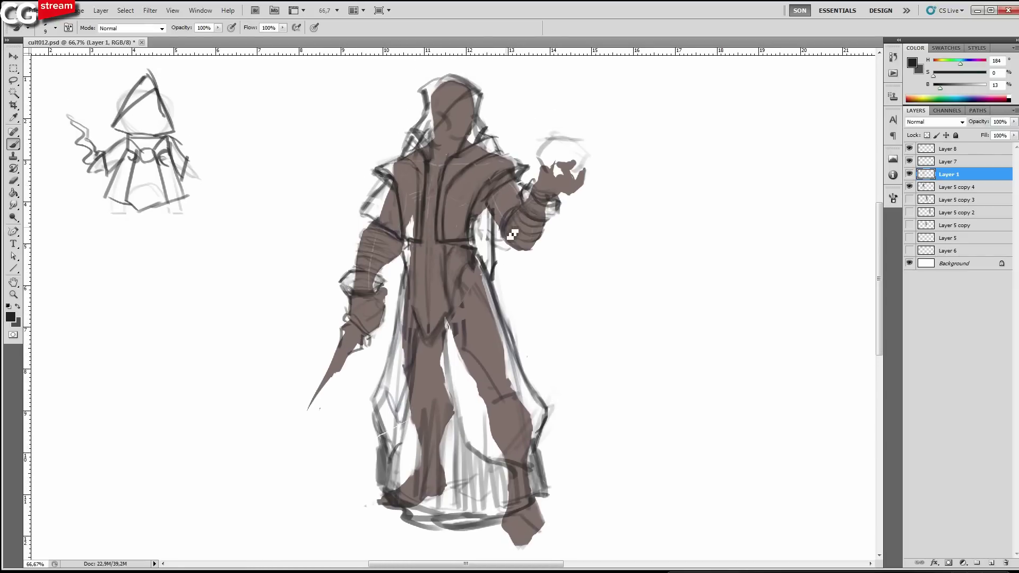
pyautogui.press(']')
pyautogui.moveTo(489, 203); pyautogui.dragTo(480, 229)
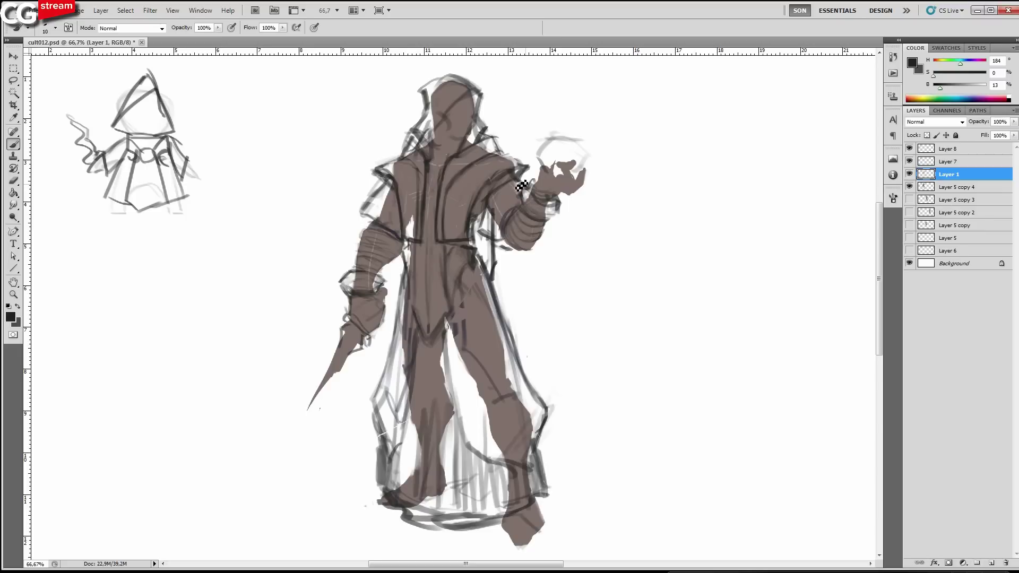
# Mirror the canvas and strengthen the jacket's side edge and the shoulder flap on the dagger side.
pyautogui.press('[')
pyautogui.hotkey('ctrl', 'shift', 'h')
pyautogui.moveTo(646, 216); pyautogui.dragTo(414, 228)
pyautogui.moveTo(494, 219); pyautogui.dragTo(359, 199)
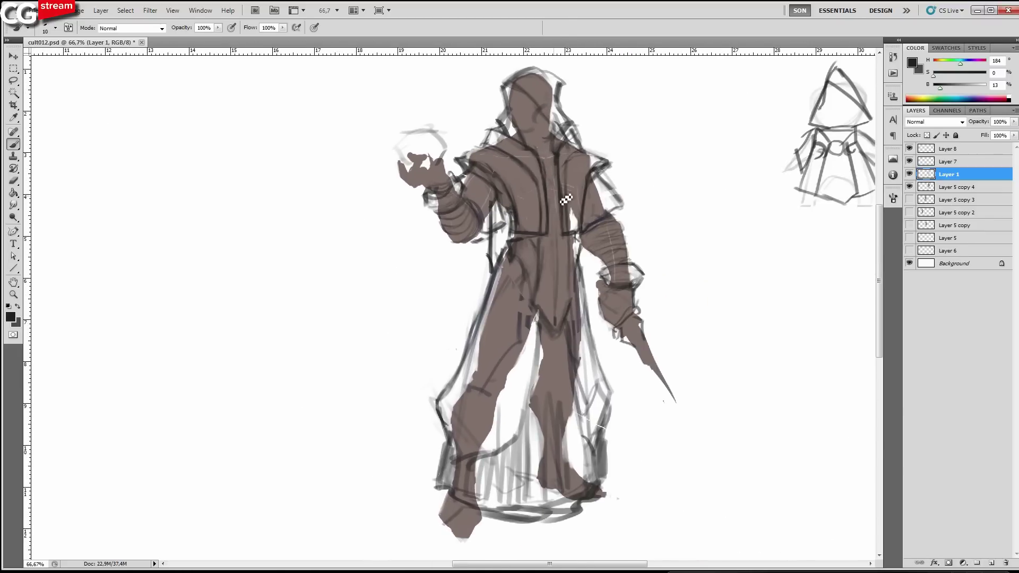
pyautogui.press('e')
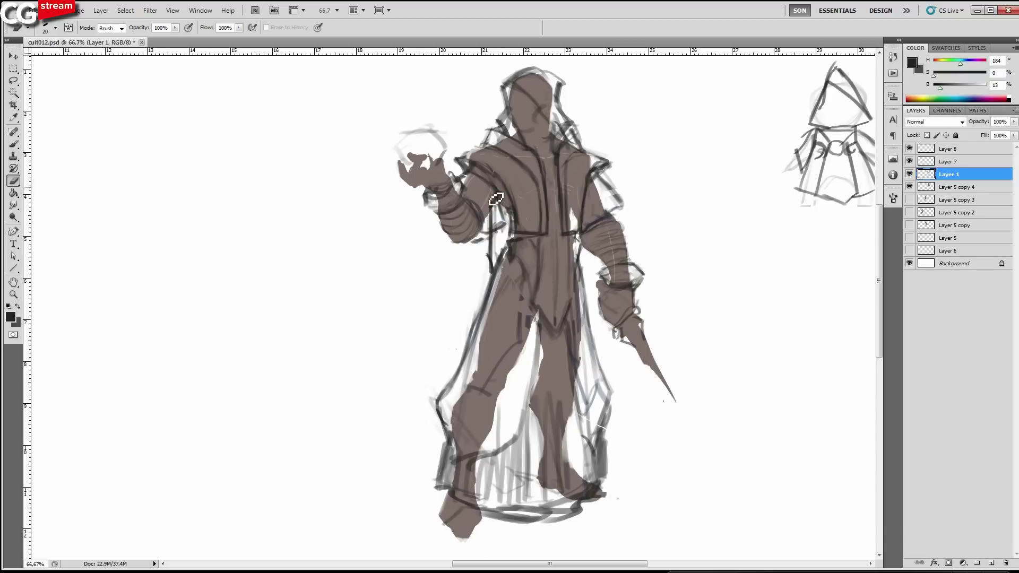
pyautogui.press('b')
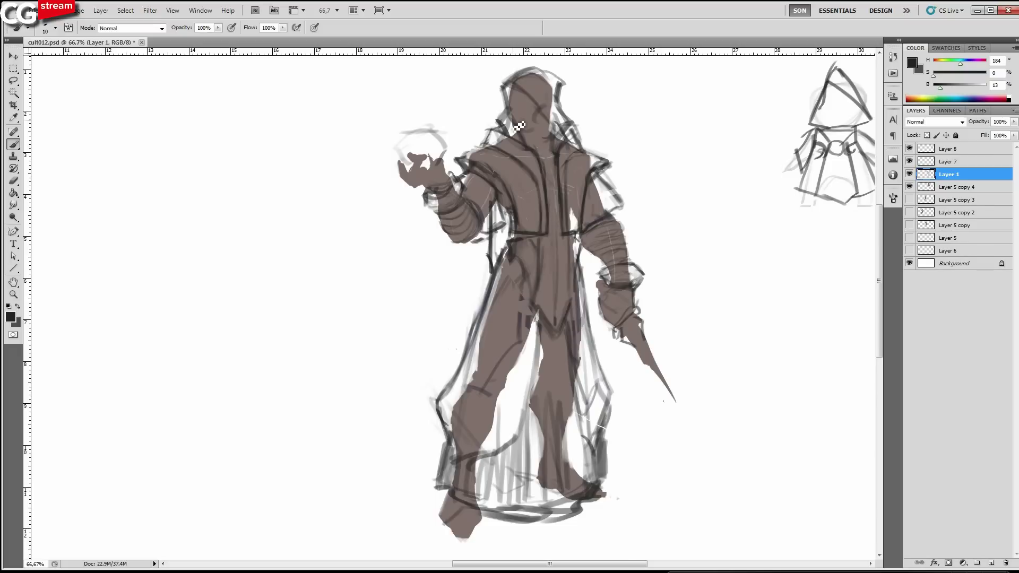
pyautogui.moveTo(505, 224); pyautogui.dragTo(497, 199)
pyautogui.moveTo(625, 209); pyautogui.dragTo(600, 175)
pyautogui.moveTo(534, 205); pyautogui.dragTo(532, 208)
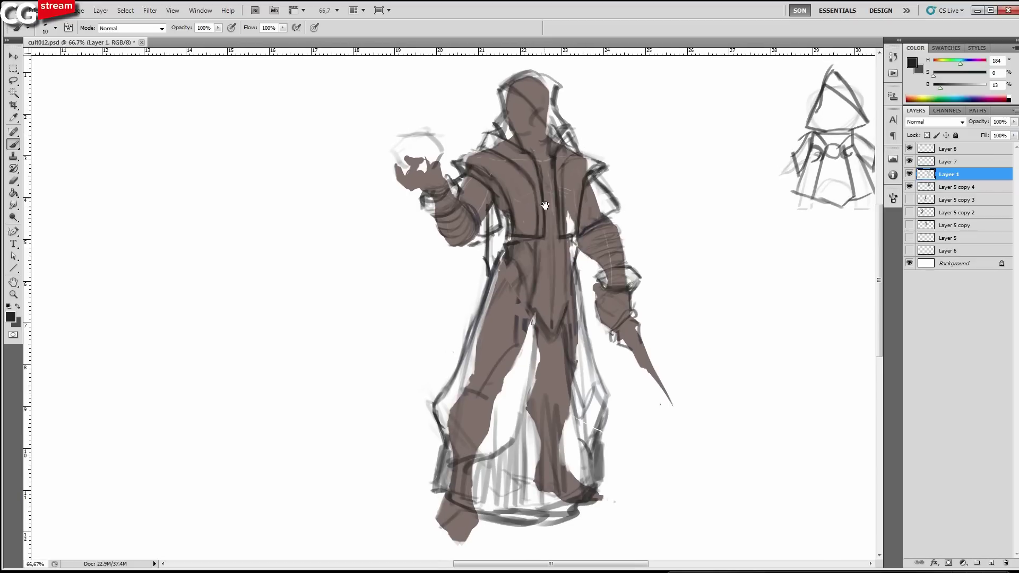
# Refine the jacket's side contour and shoulder tip, and add a small notch to the coat's inner hem.
pyautogui.press('[')
pyautogui.moveTo(515, 229); pyautogui.dragTo(512, 192)
pyautogui.moveTo(594, 182); pyautogui.dragTo(604, 170)
pyautogui.press('[')
pyautogui.moveTo(504, 453); pyautogui.dragTo(489, 467)
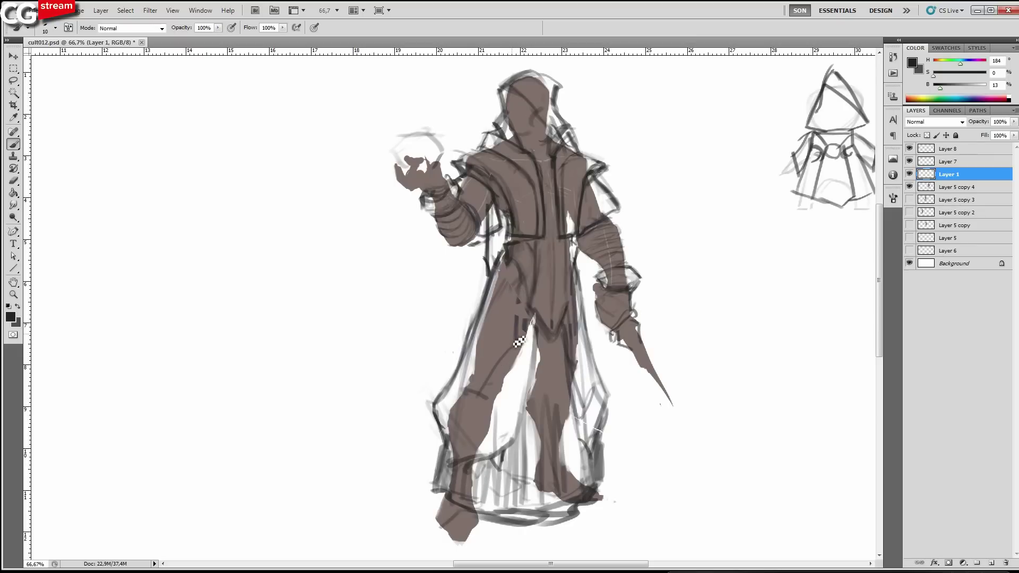
# Add a new layer above Layer 1 and sketch two hanging straps, on the thigh and along the coat's side.
pyautogui.click(991, 563)
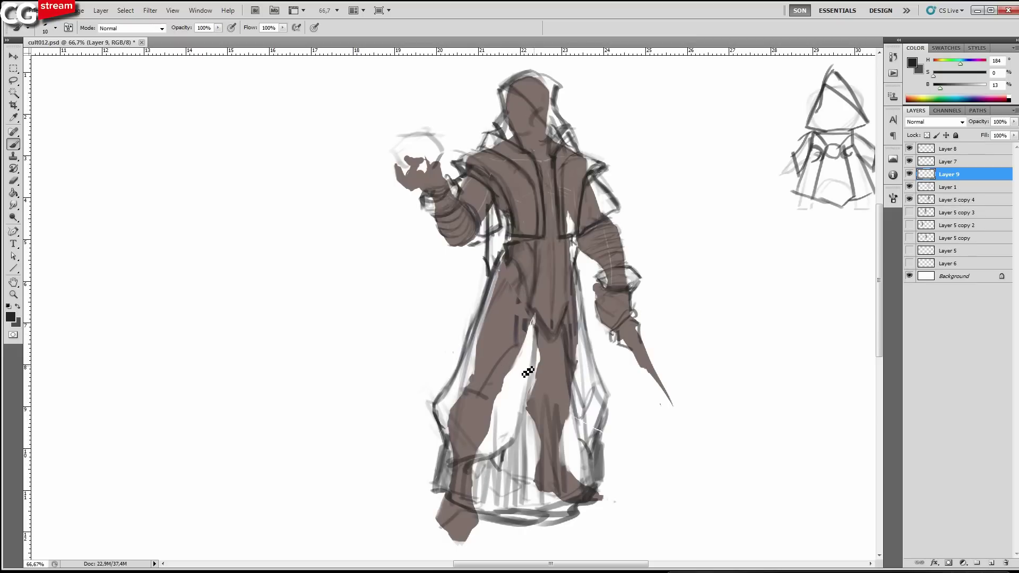
pyautogui.moveTo(517, 309); pyautogui.dragTo(505, 372)
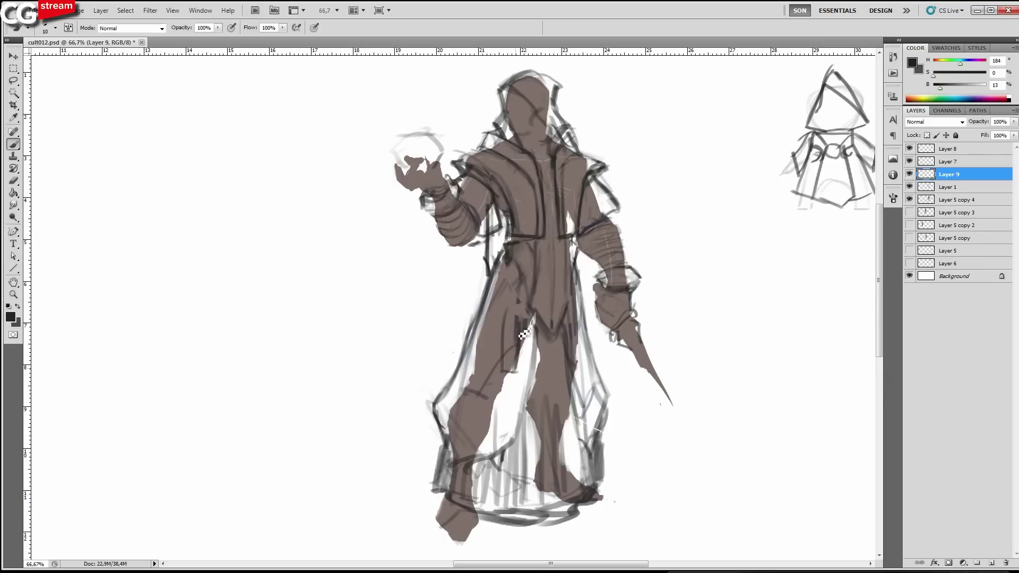
pyautogui.moveTo(519, 310); pyautogui.dragTo(501, 372)
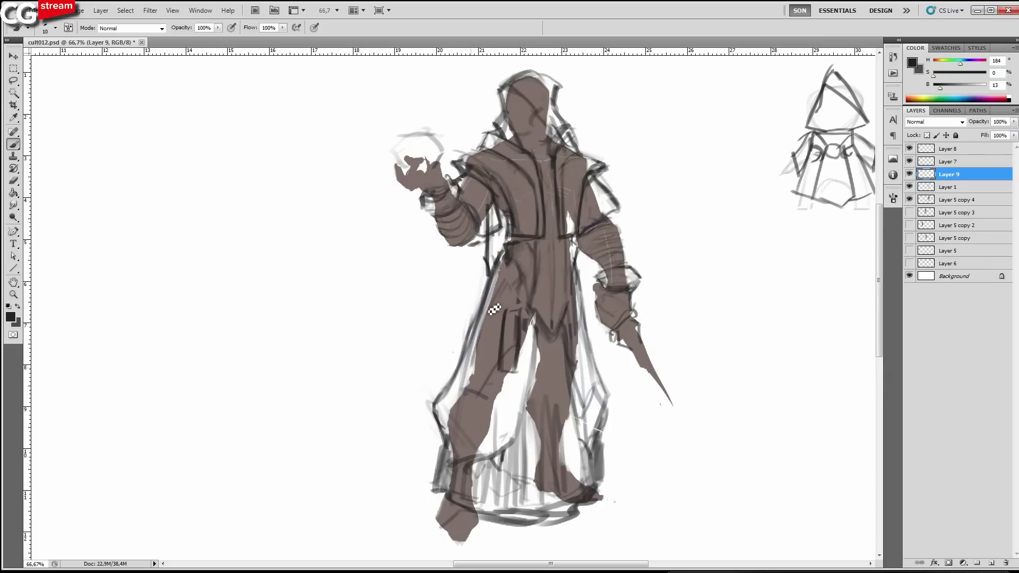
pyautogui.moveTo(498, 305); pyautogui.dragTo(471, 373)
pyautogui.moveTo(486, 304); pyautogui.dragTo(460, 366)
# Lasso the outer strap along the coat's side edge and move it higher toward the waist.
pyautogui.press('l')
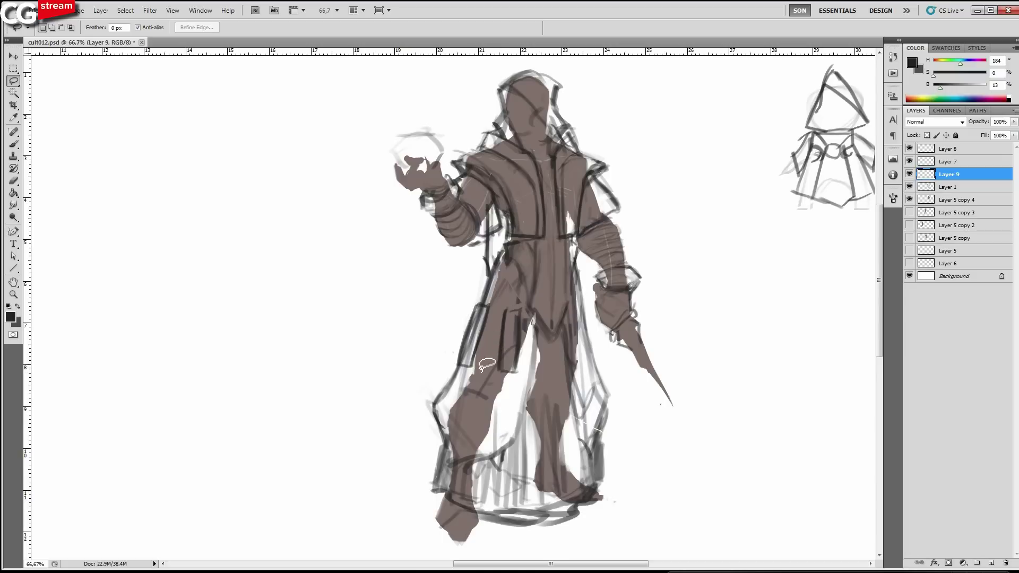
pyautogui.moveTo(461, 317)
pyautogui.mouseDown()
pyautogui.moveTo(446, 359)
pyautogui.moveTo(476, 332)
pyautogui.mouseUp()
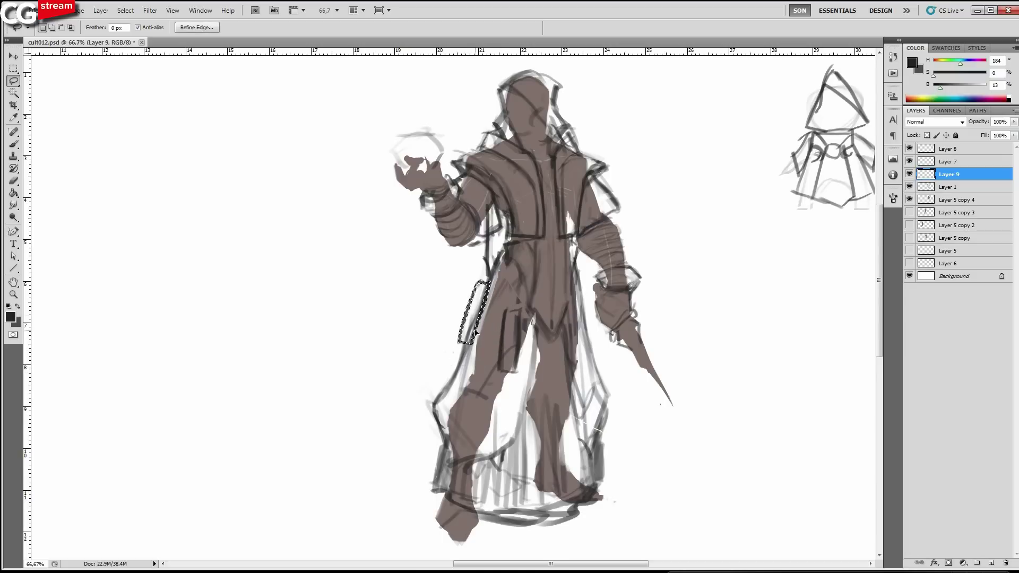
# Shift the selected strap outline beside the orb-side thigh slightly outward, deselect it, and mirror the canvas.
pyautogui.hotkey('ctrl', 't')
pyautogui.moveTo(494, 353); pyautogui.dragTo(497, 354)
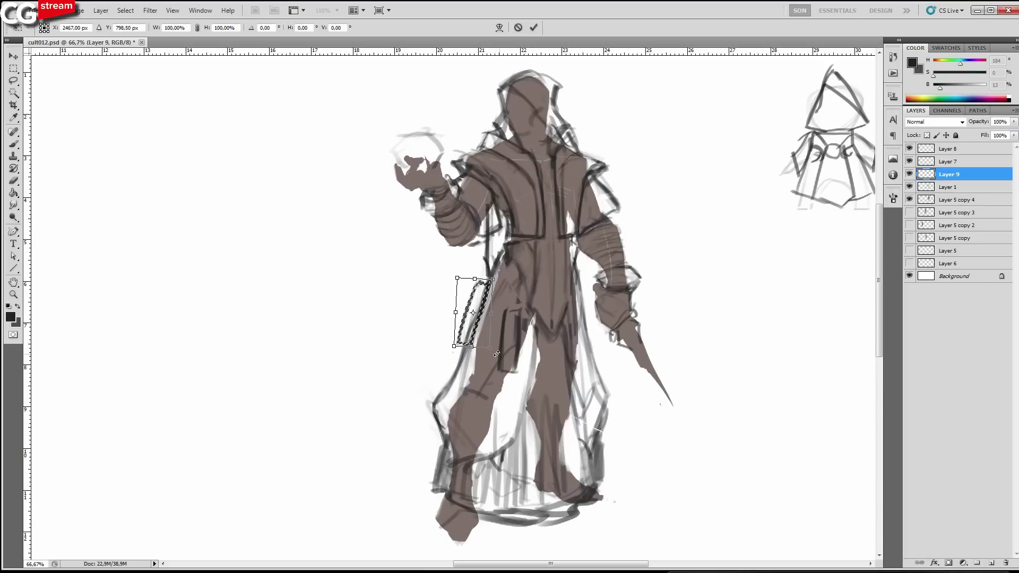
pyautogui.press('Return')
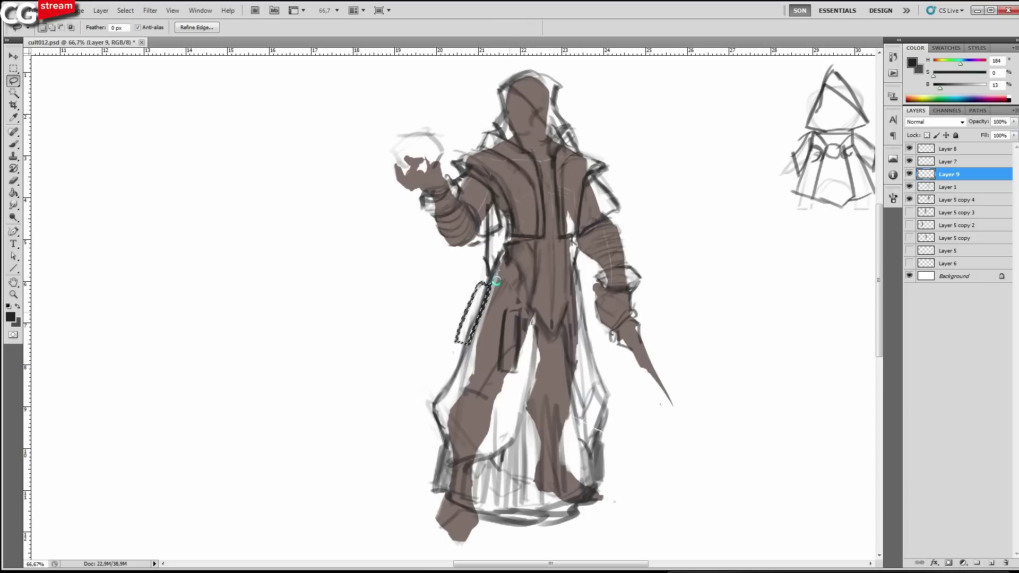
pyautogui.hotkey('ctrl', 'd')
pyautogui.press('F2')
pyautogui.moveTo(289, 337)
pyautogui.mouseDown()
pyautogui.moveTo(433, 297)
pyautogui.moveTo(596, 291)
pyautogui.mouseUp()
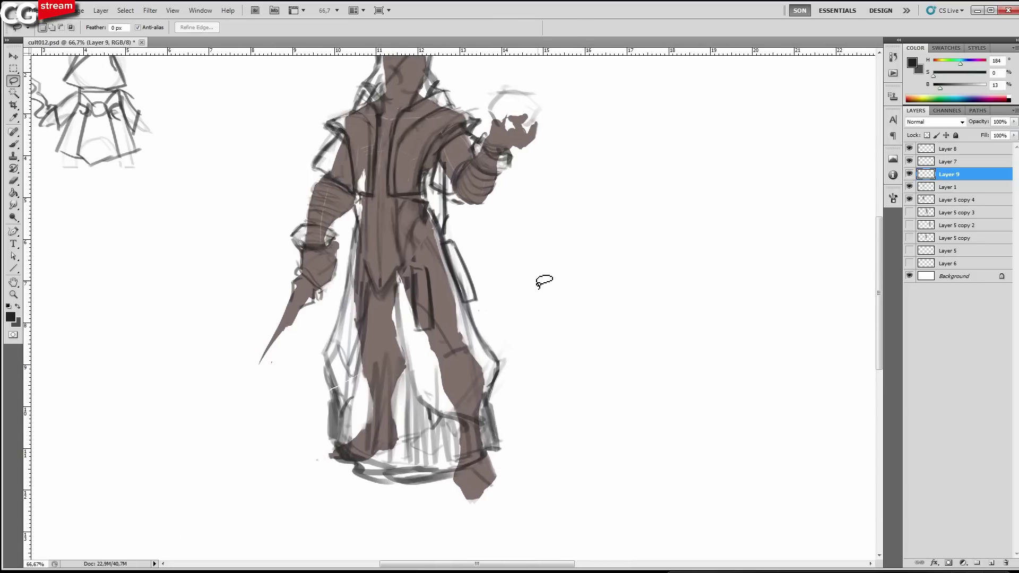
# Sketch a narrow rectangular strap hanging beside the knife-side thigh and reposition it with Free Transform.
pyautogui.press('b')
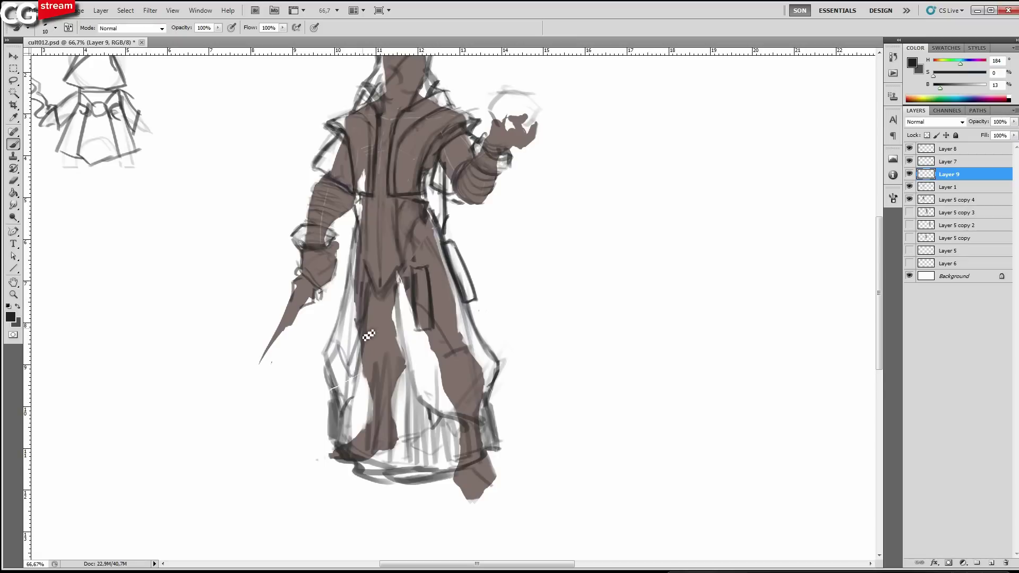
pyautogui.moveTo(362, 334); pyautogui.dragTo(369, 282)
pyautogui.moveTo(355, 326)
pyautogui.mouseDown()
pyautogui.moveTo(357, 278)
pyautogui.moveTo(371, 334)
pyautogui.moveTo(320, 298)
pyautogui.mouseUp()
pyautogui.press('l')
pyautogui.hotkey('ctrl', 't')
pyautogui.moveTo(348, 367); pyautogui.dragTo(344, 360)
pyautogui.press('Return')
pyautogui.hotkey('ctrl', 'd')
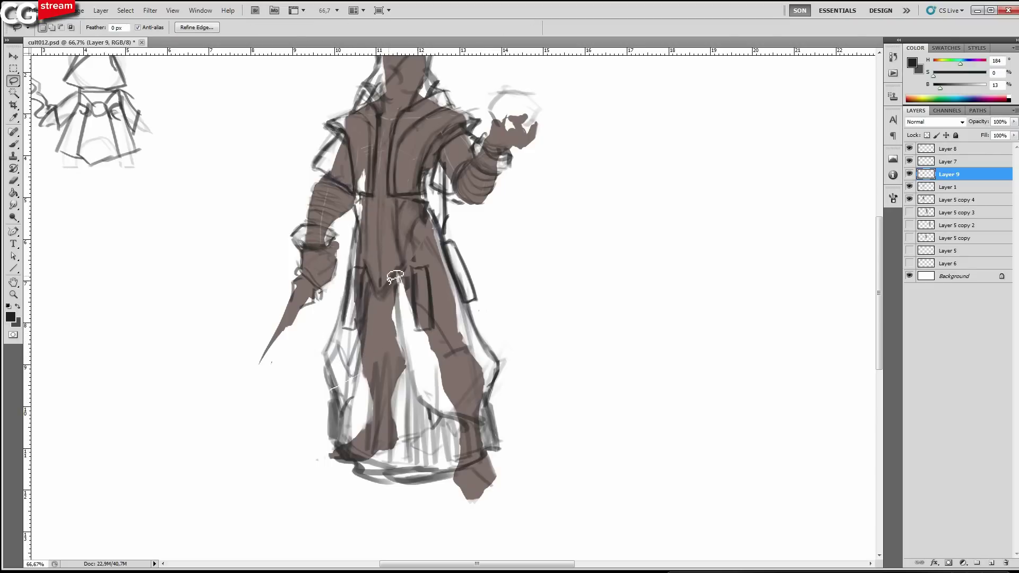
# Outline a second hanging strap at the knife-side hip with a 9 px brush, and mirror the canvas.
pyautogui.press('b')
pyautogui.press('[')
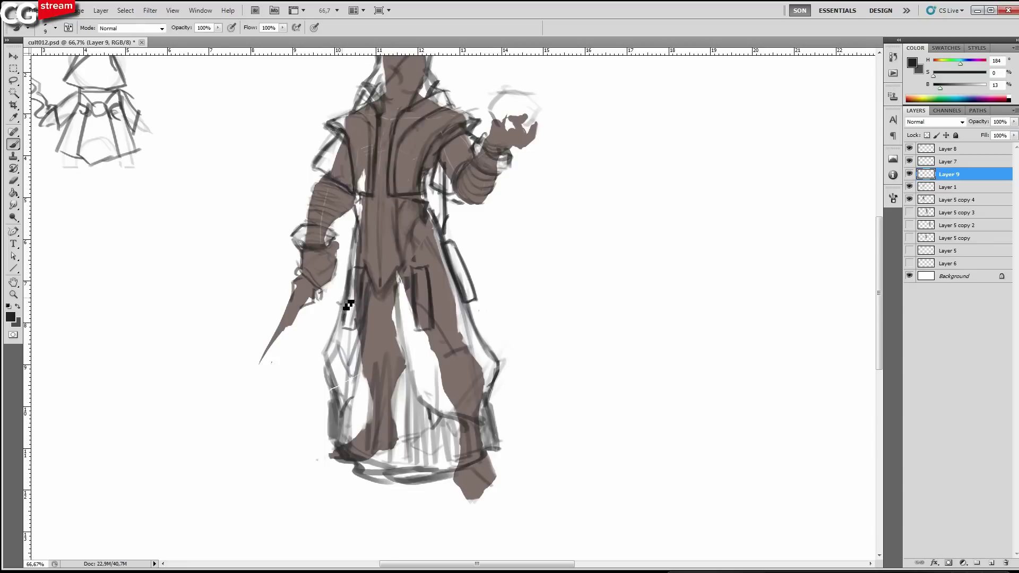
pyautogui.moveTo(344, 305)
pyautogui.mouseDown()
pyautogui.moveTo(355, 242)
pyautogui.moveTo(380, 241)
pyautogui.mouseUp()
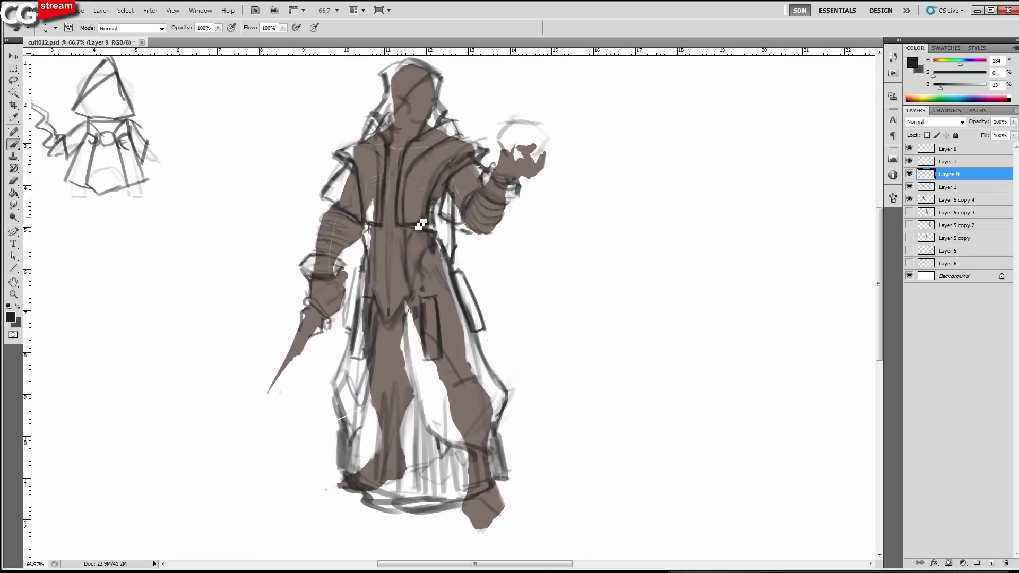
pyautogui.moveTo(684, 324); pyautogui.dragTo(505, 305)
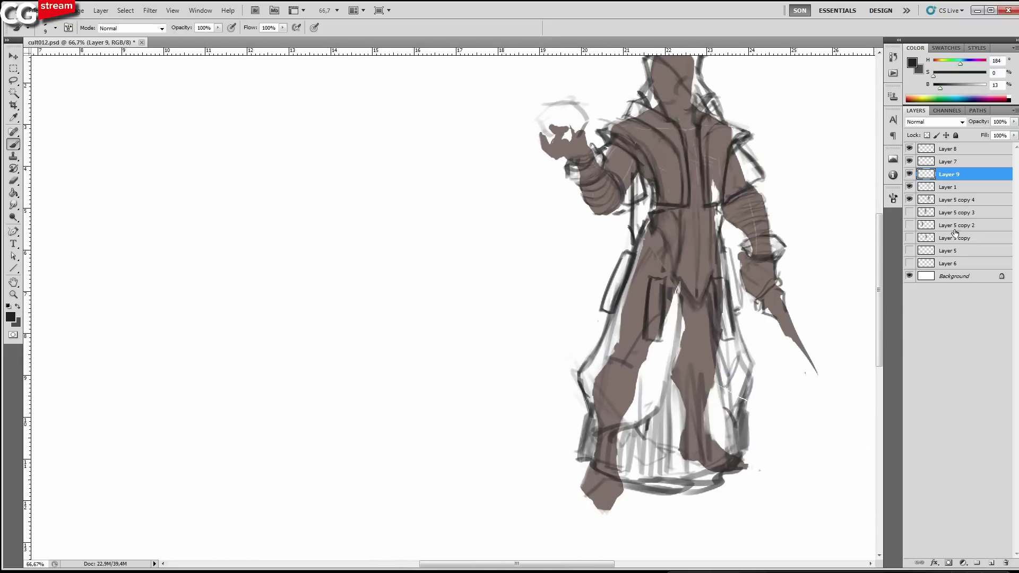
# Compare the figure with and without Layer 9 to judge the added hanging straps.
pyautogui.click(910, 175)
pyautogui.click(910, 175)
pyautogui.press('e')
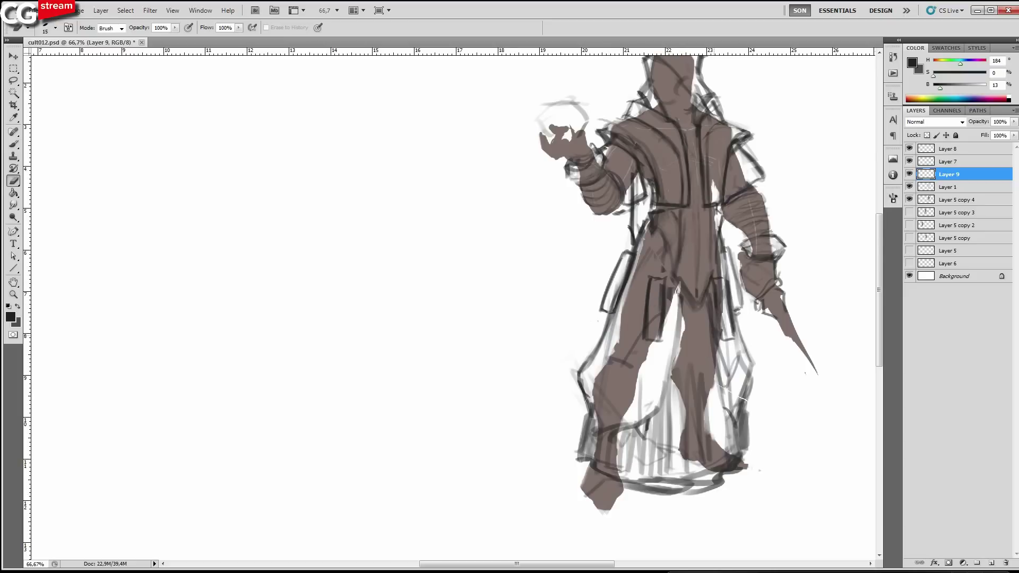
pyautogui.press('b')
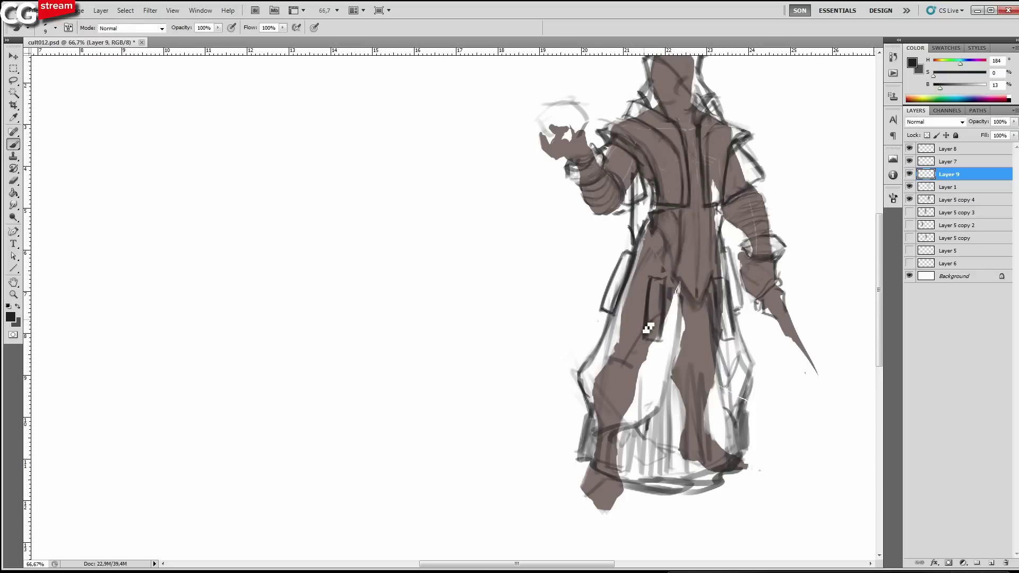
pyautogui.click(909, 175)
pyautogui.moveTo(685, 196); pyautogui.dragTo(657, 195)
pyautogui.click(912, 175)
pyautogui.click(911, 179)
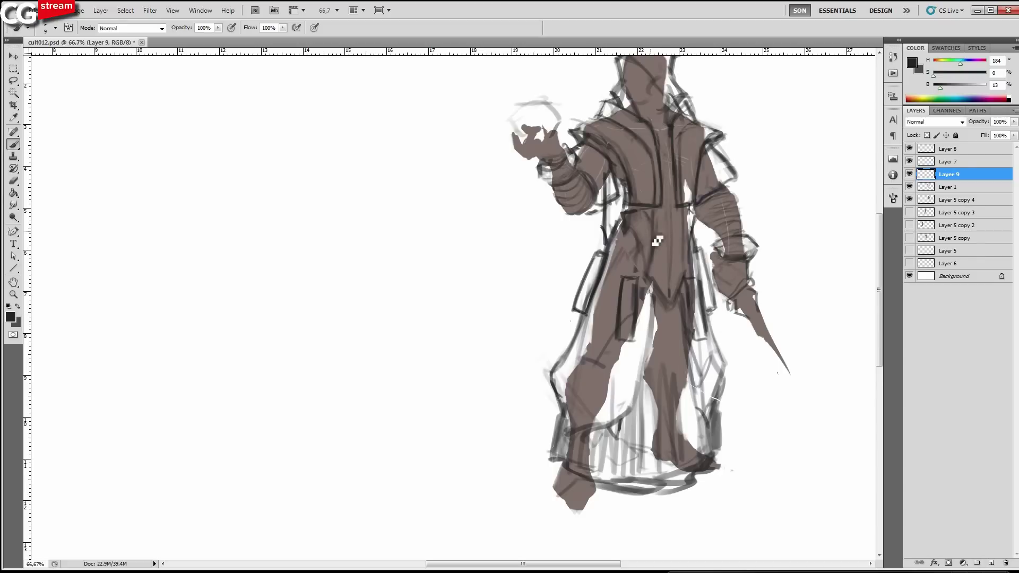
# Add short horizontal bands across the straps hanging around the thighs.
pyautogui.moveTo(646, 276); pyautogui.dragTo(649, 283)
pyautogui.press('l')
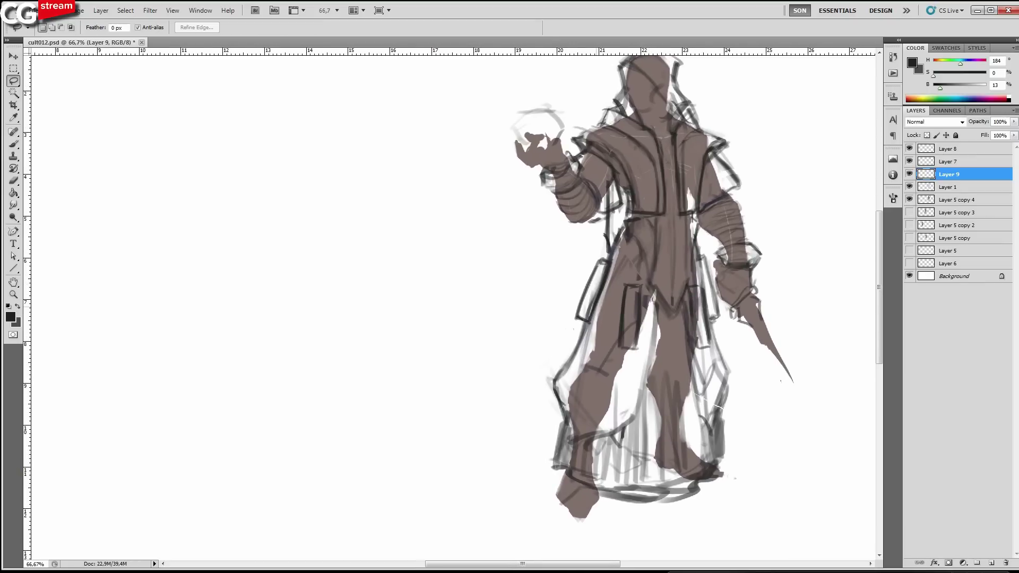
pyautogui.moveTo(591, 250); pyautogui.dragTo(587, 330)
pyautogui.hotkey('ctrl', 'd')
pyautogui.press('b')
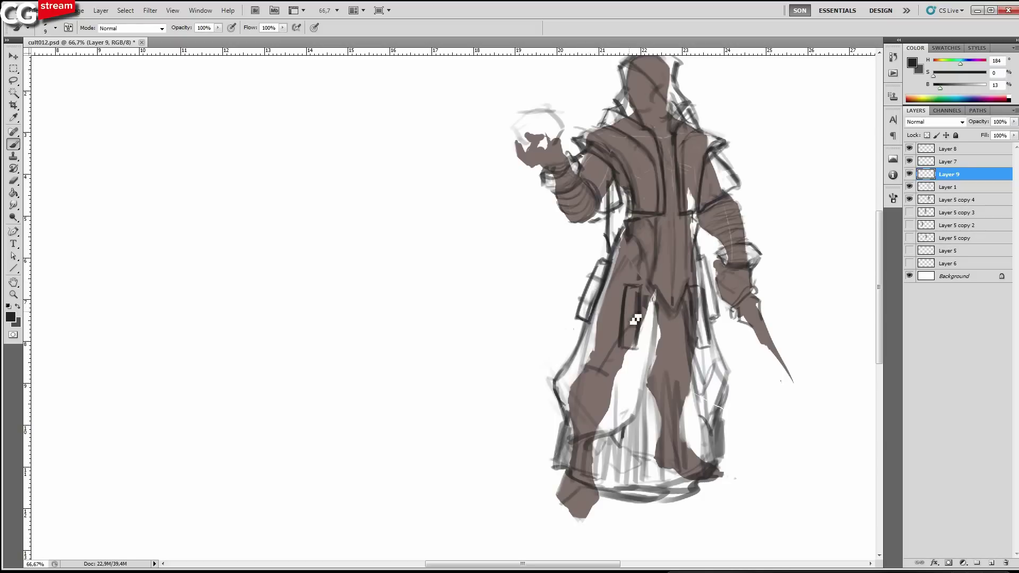
pyautogui.moveTo(670, 254)
pyautogui.mouseDown()
pyautogui.moveTo(674, 272)
pyautogui.moveTo(676, 245)
pyautogui.mouseUp()
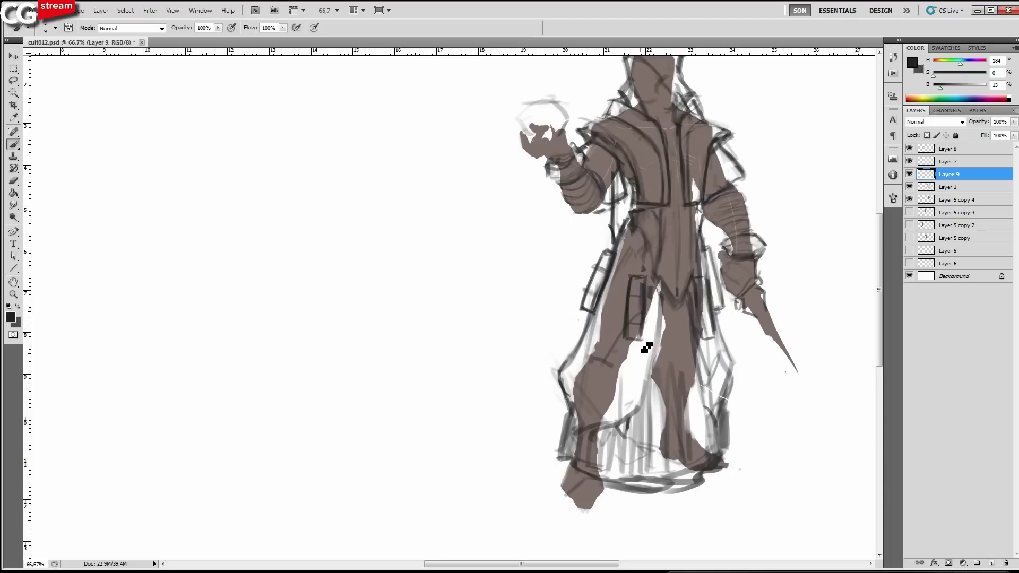
# Give the hanging straps pointed lower tips and mirror the canvas.
pyautogui.moveTo(716, 339); pyautogui.dragTo(708, 346)
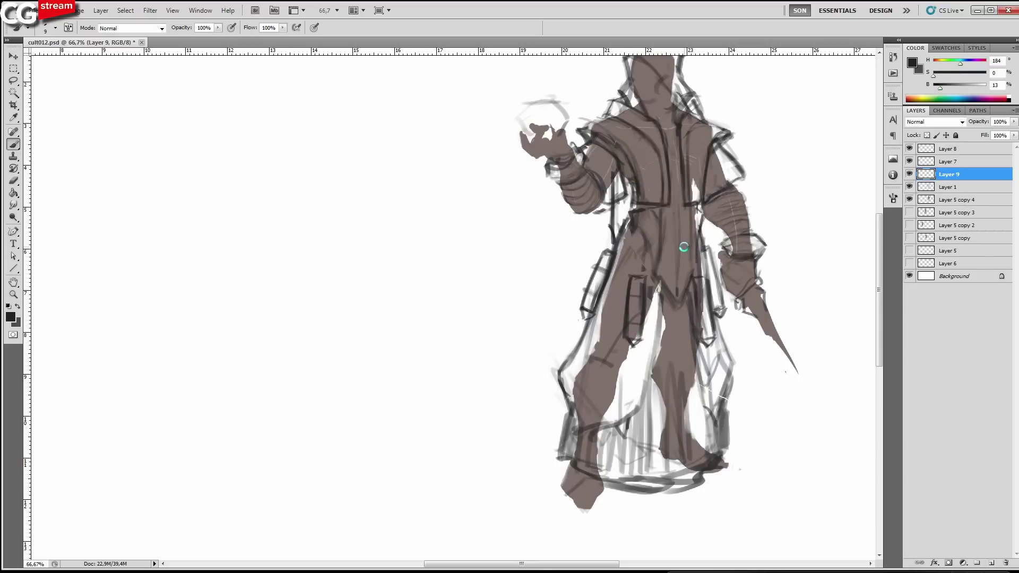
pyautogui.hotkey('ctrl', 'shift', 'h')
pyautogui.moveTo(329, 279)
pyautogui.mouseDown()
pyautogui.moveTo(703, 254)
pyautogui.moveTo(694, 280)
pyautogui.mouseUp()
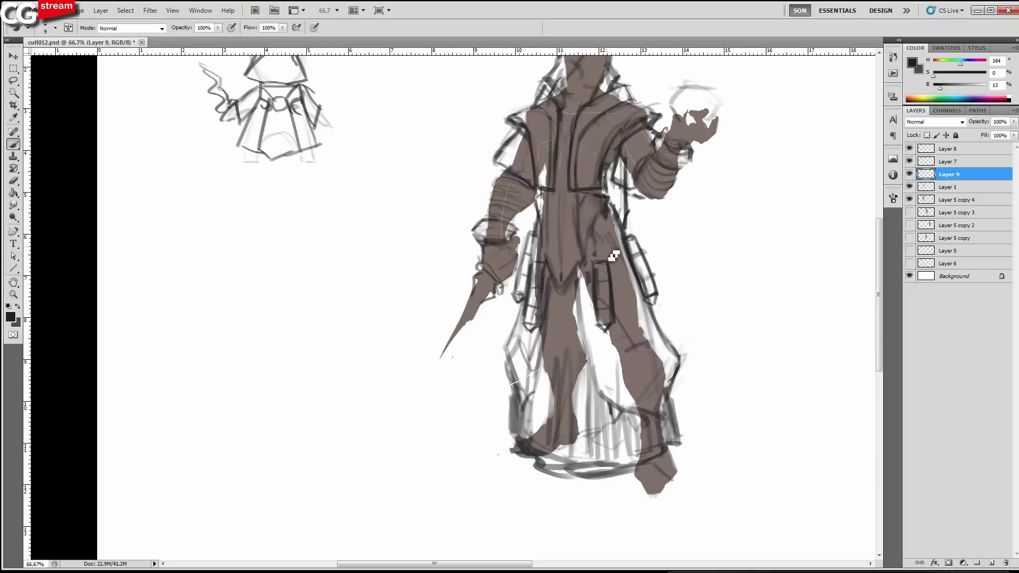
# Sketch an elongated ornament on the chest's centre strip and compare the drawing with Layer 9 hidden and shown.
pyautogui.moveTo(618, 206); pyautogui.dragTo(619, 245)
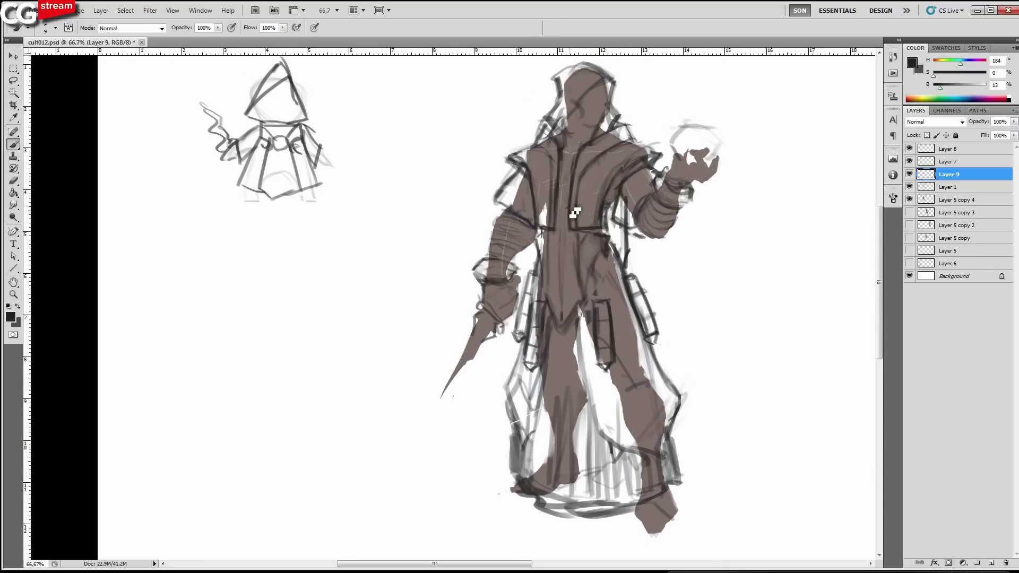
pyautogui.moveTo(559, 205)
pyautogui.mouseDown()
pyautogui.moveTo(569, 208)
pyautogui.moveTo(559, 202)
pyautogui.moveTo(568, 197)
pyautogui.mouseUp()
pyautogui.moveTo(568, 179); pyautogui.dragTo(563, 198)
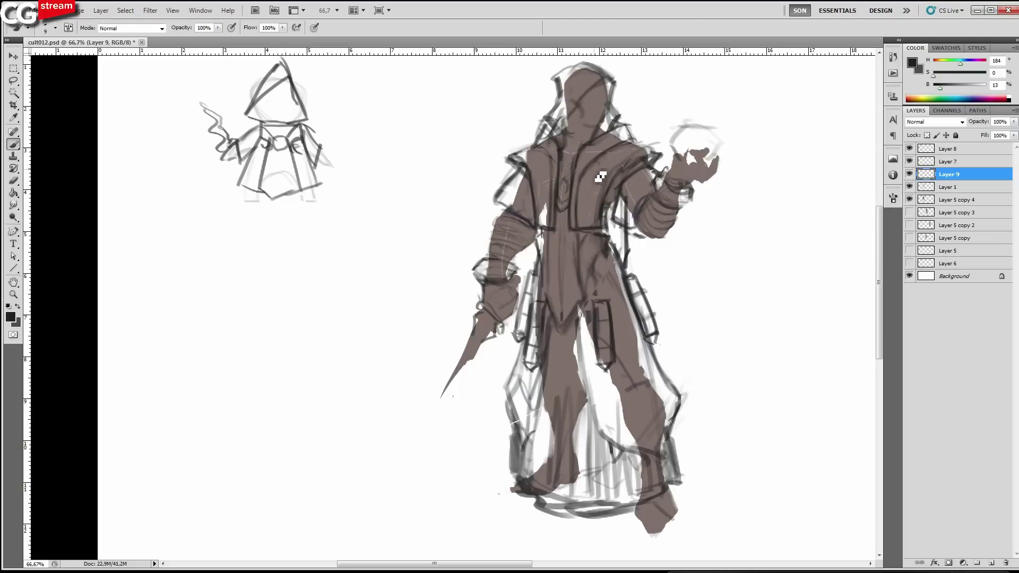
pyautogui.click(910, 175)
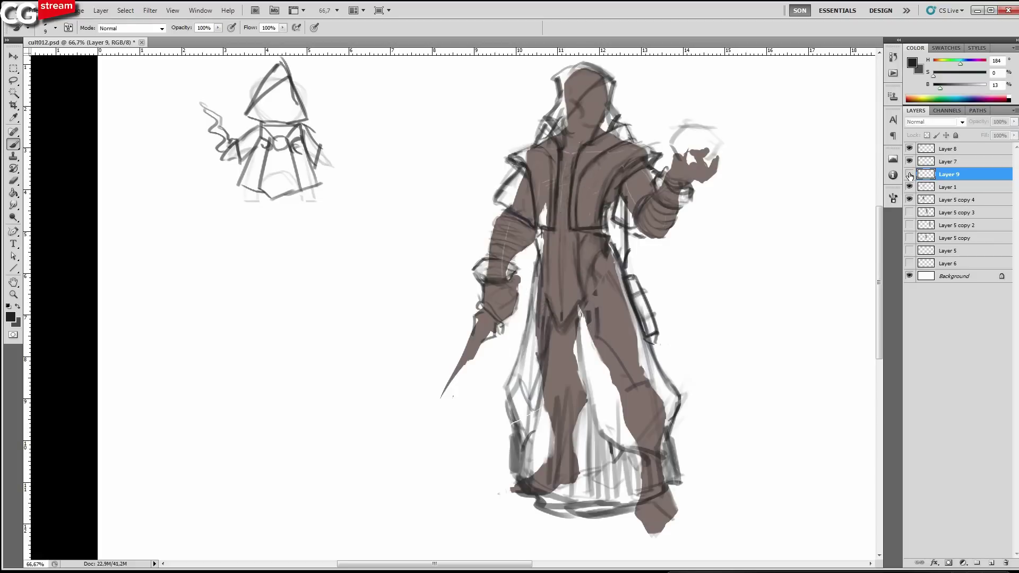
pyautogui.click(910, 175)
# Lasso all the hanging straps on Layer 9, cut them to their own layer, and hide that layer.
pyautogui.press('l')
pyautogui.moveTo(659, 368); pyautogui.dragTo(656, 259)
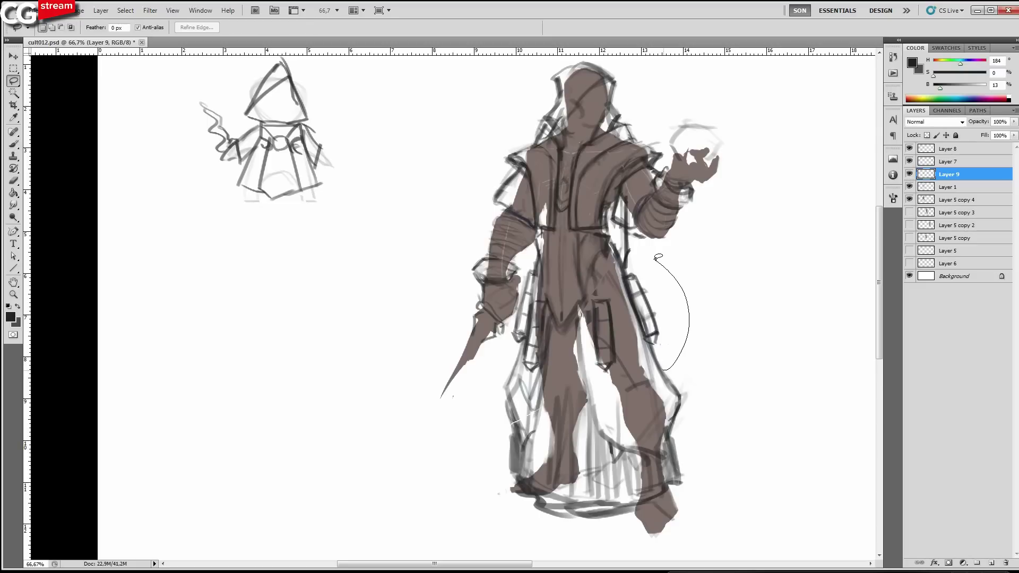
pyautogui.moveTo(540, 252); pyautogui.dragTo(656, 370)
pyautogui.rightClick(610, 342)
pyautogui.click(649, 440)
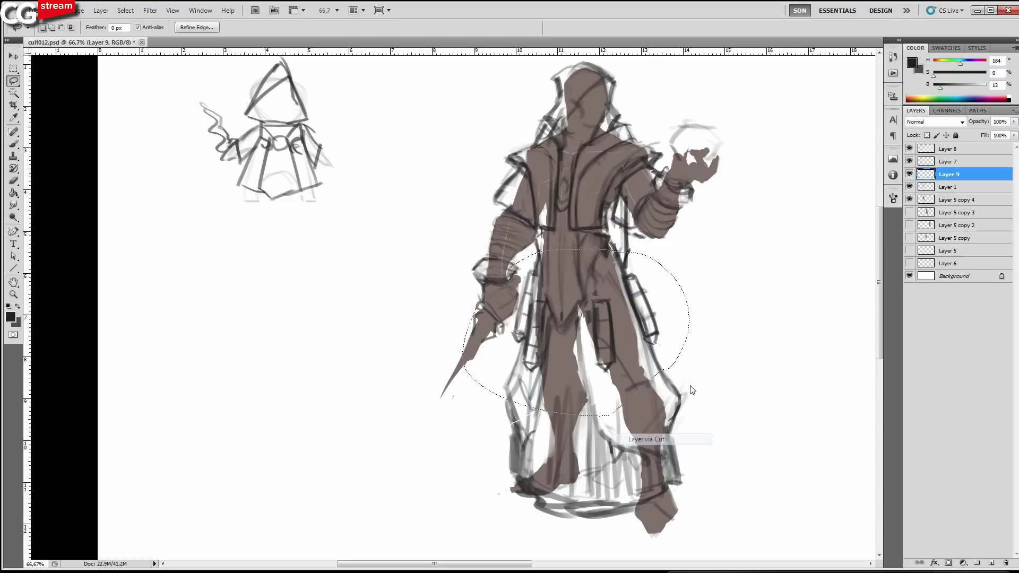
pyautogui.click(909, 174)
# Create a new layer directly above Layer 9 and sketch curved flap edges running down from the waist.
pyautogui.click(938, 188)
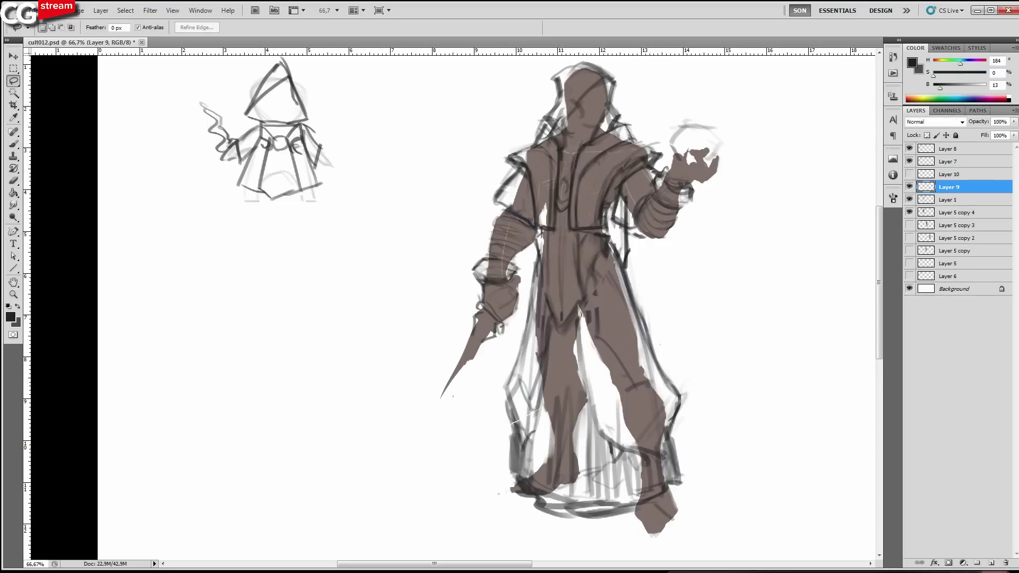
pyautogui.click(992, 564)
pyautogui.moveTo(591, 314); pyautogui.dragTo(590, 316)
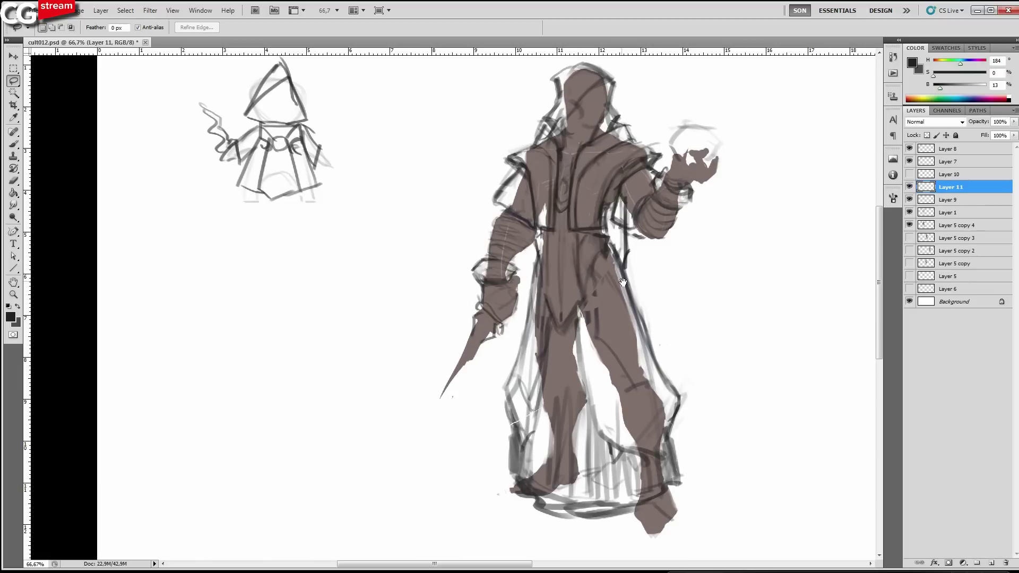
pyautogui.press('b')
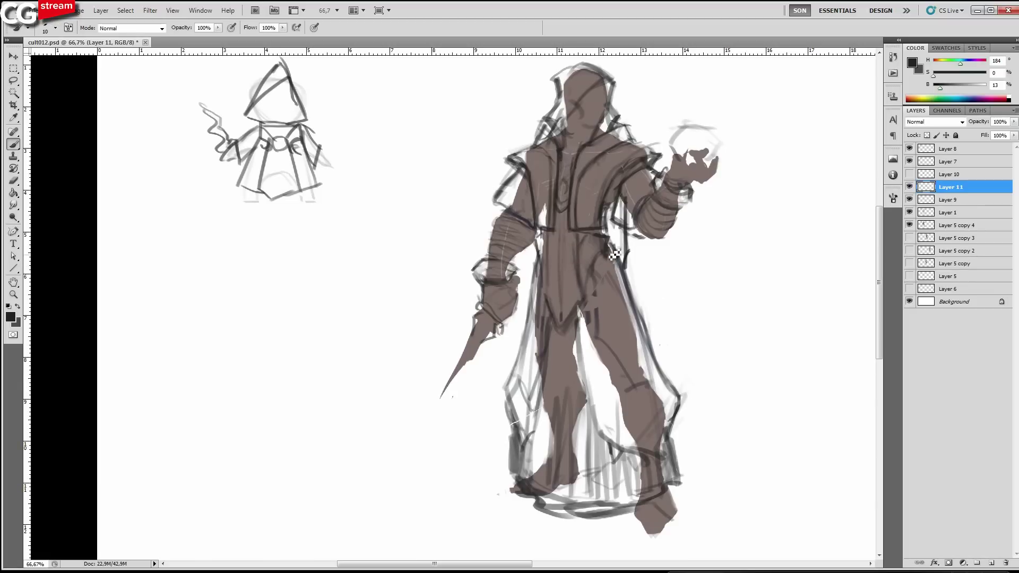
pyautogui.moveTo(585, 299); pyautogui.dragTo(600, 265)
pyautogui.moveTo(548, 301); pyautogui.dragTo(543, 289)
pyautogui.scroll(-2, 605, 323)
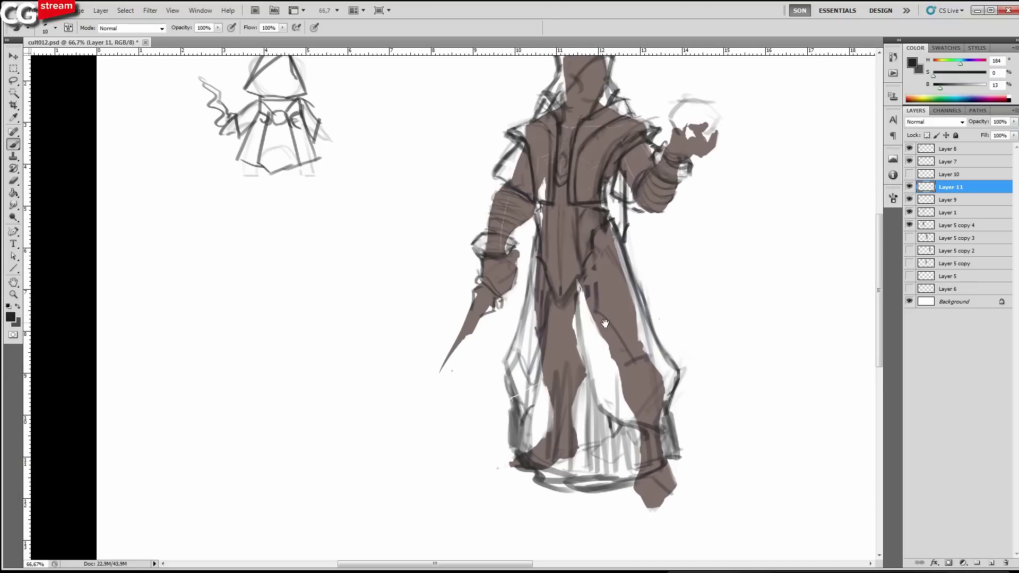
# Outline a long cloth panel over the knife-side leg with a 15 px brush, ending in a straight hem at the shin.
pyautogui.moveTo(591, 339); pyautogui.dragTo(634, 302)
pyautogui.keyDown('alt'); pyautogui.click(620, 373); pyautogui.keyUp('alt')
pyautogui.press(']')
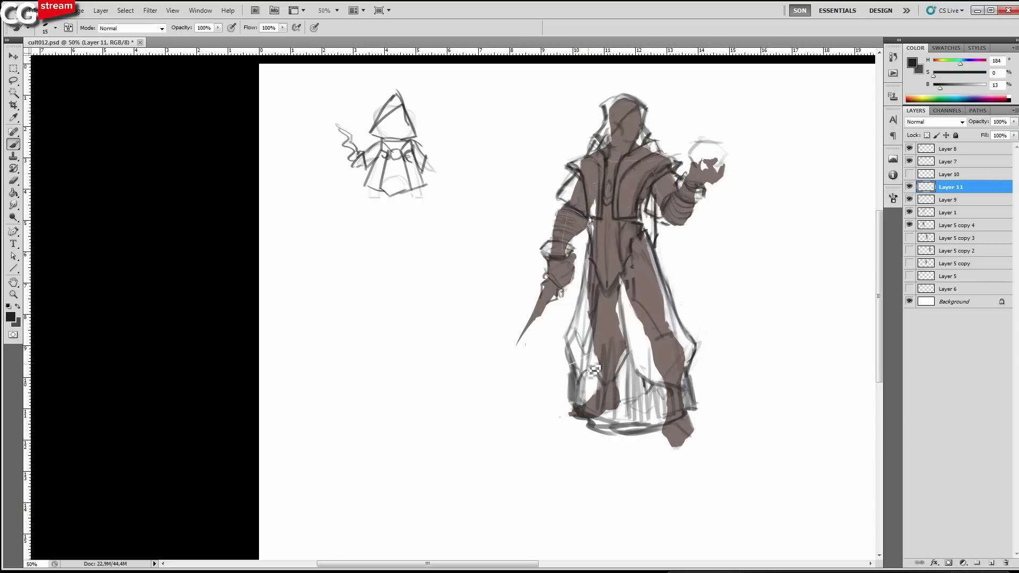
pyautogui.moveTo(608, 386); pyautogui.dragTo(591, 331)
pyautogui.moveTo(622, 380); pyautogui.dragTo(590, 380)
pyautogui.moveTo(629, 340); pyautogui.dragTo(625, 380)
# Mirror the canvas, lasso the lower inner corner of the leg panel, and skew it slightly with Free Transform.
pyautogui.moveTo(595, 332)
pyautogui.mouseDown()
pyautogui.moveTo(605, 376)
pyautogui.moveTo(592, 393)
pyautogui.moveTo(623, 380)
pyautogui.moveTo(624, 353)
pyautogui.moveTo(612, 371)
pyautogui.moveTo(318, 345)
pyautogui.mouseUp()
pyautogui.press('l')
pyautogui.hotkey('ctrl', 'shift', 'h')
pyautogui.hotkey('ctrl', 'd')
pyautogui.keyDown('ctrl'); pyautogui.click(641, 357); pyautogui.keyUp('ctrl')
pyautogui.keyDown('ctrl'); pyautogui.click(641, 357); pyautogui.keyUp('ctrl')
pyautogui.press('e')
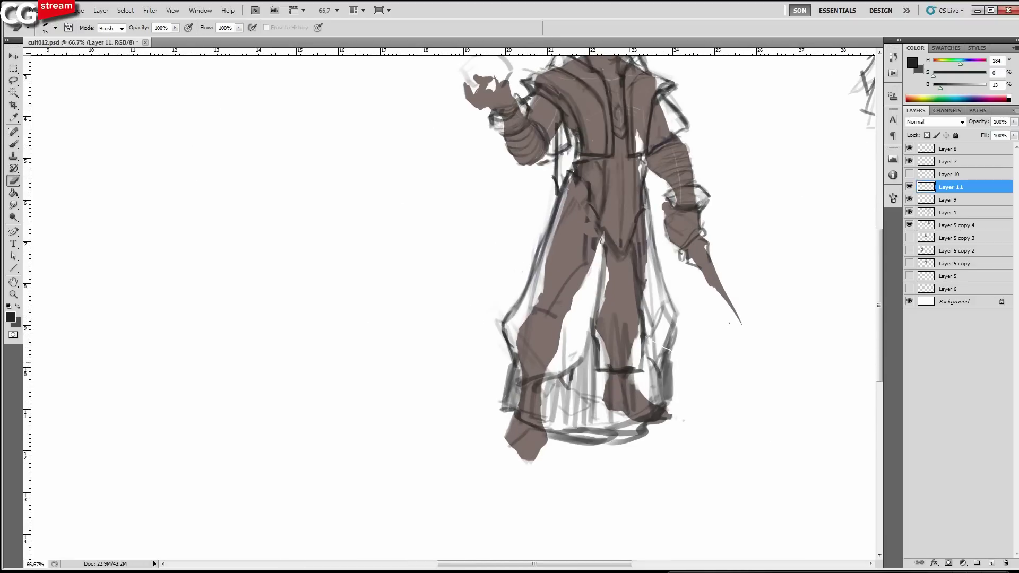
pyautogui.press('l')
pyautogui.moveTo(602, 352)
pyautogui.mouseDown()
pyautogui.moveTo(640, 372)
pyautogui.moveTo(588, 336)
pyautogui.moveTo(610, 330)
pyautogui.moveTo(585, 366)
pyautogui.mouseUp()
pyautogui.hotkey('ctrl', 't')
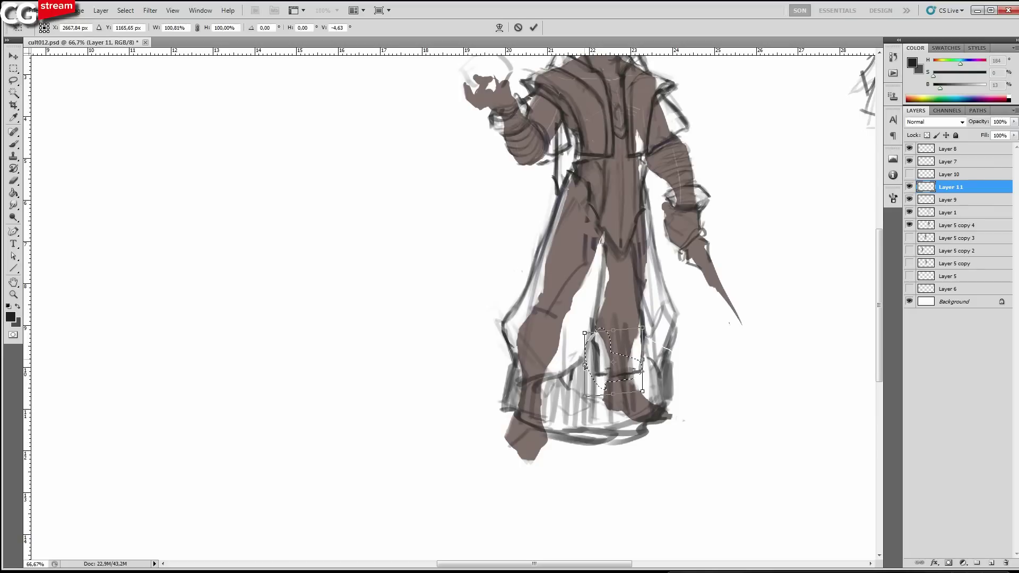
pyautogui.press('Return')
pyautogui.hotkey('ctrl', 'd')
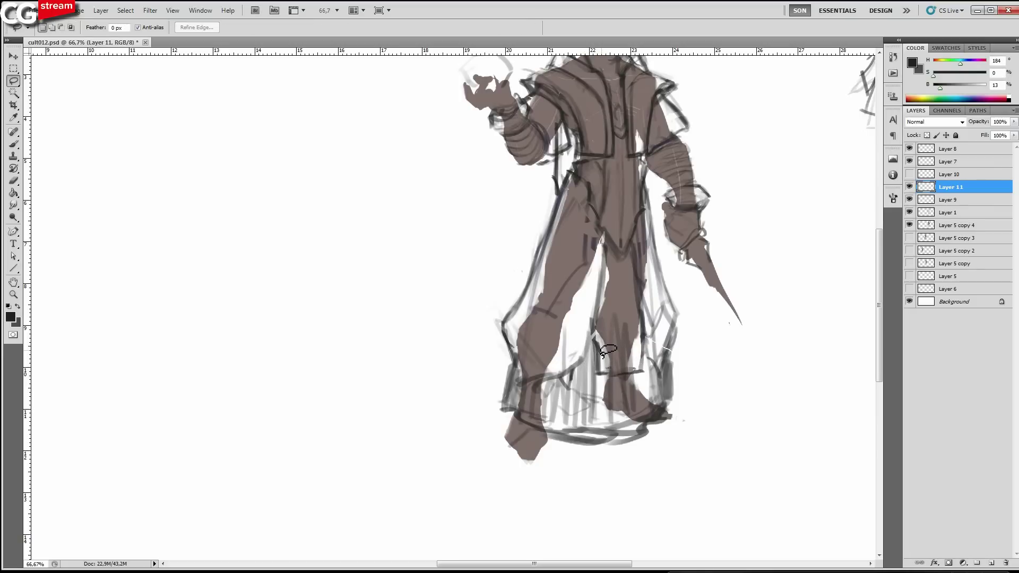
# Redraw and clean up the inner edge of the leg panel where it meets the reshaped hem corner.
pyautogui.press('b')
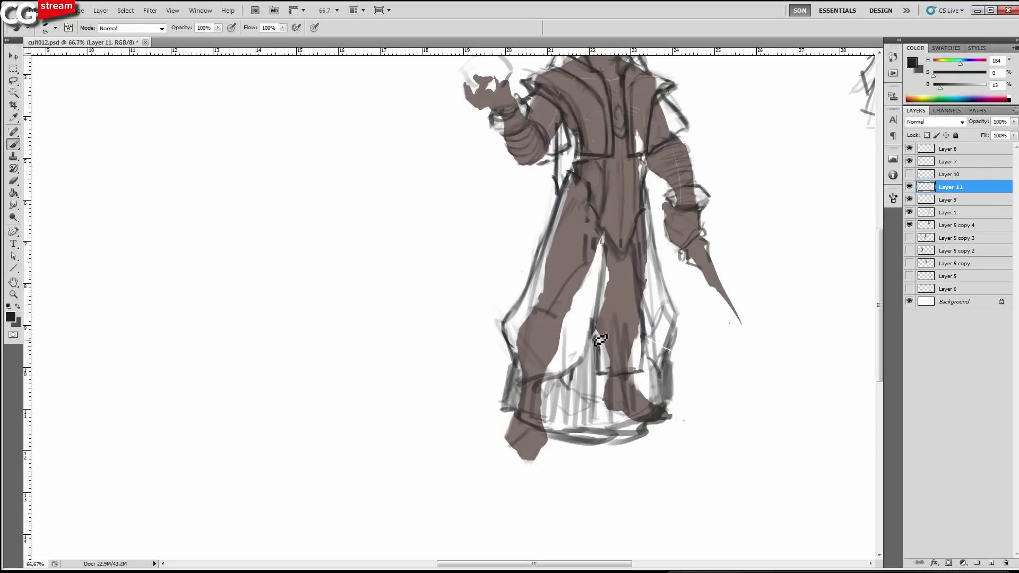
pyautogui.press('e')
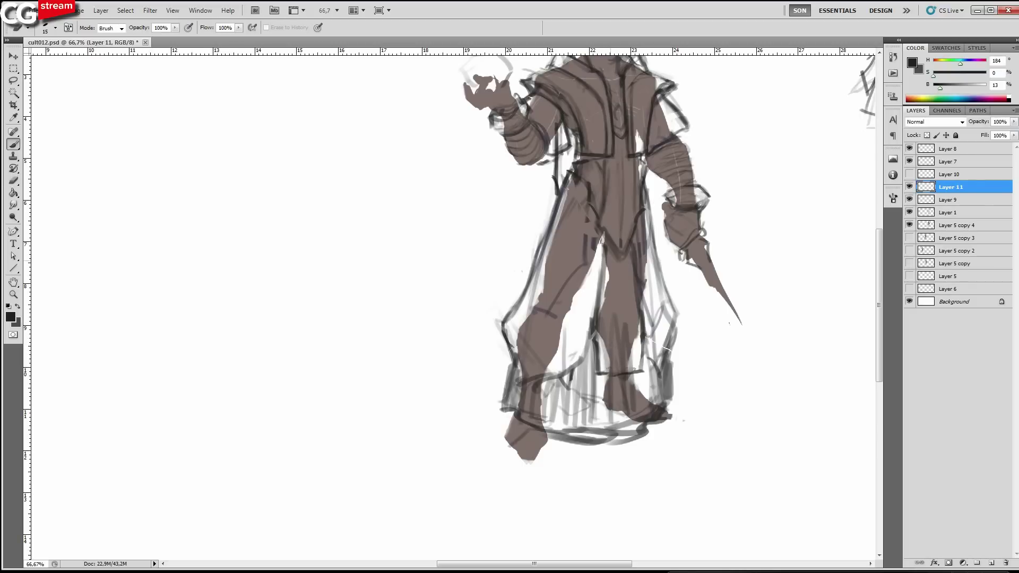
pyautogui.press('b')
pyautogui.press('[')
pyautogui.scroll(4, 610, 244)
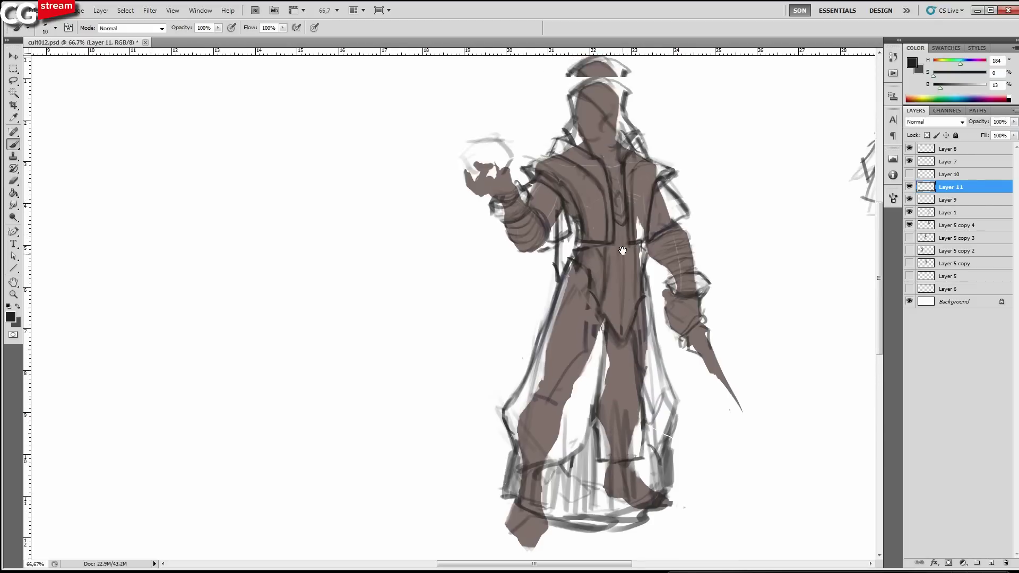
# Refine the upper edge of the pointed front flap just below the belt with brush and eraser.
pyautogui.press('[')
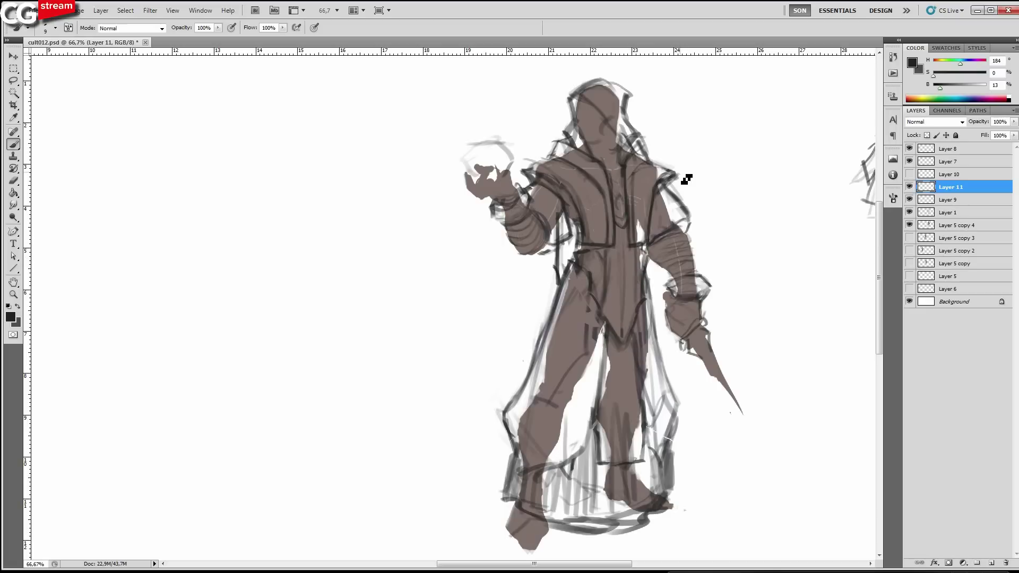
pyautogui.press('[')
pyautogui.press(']')
pyautogui.press(']')
pyautogui.moveTo(604, 273); pyautogui.dragTo(605, 249)
pyautogui.press('e')
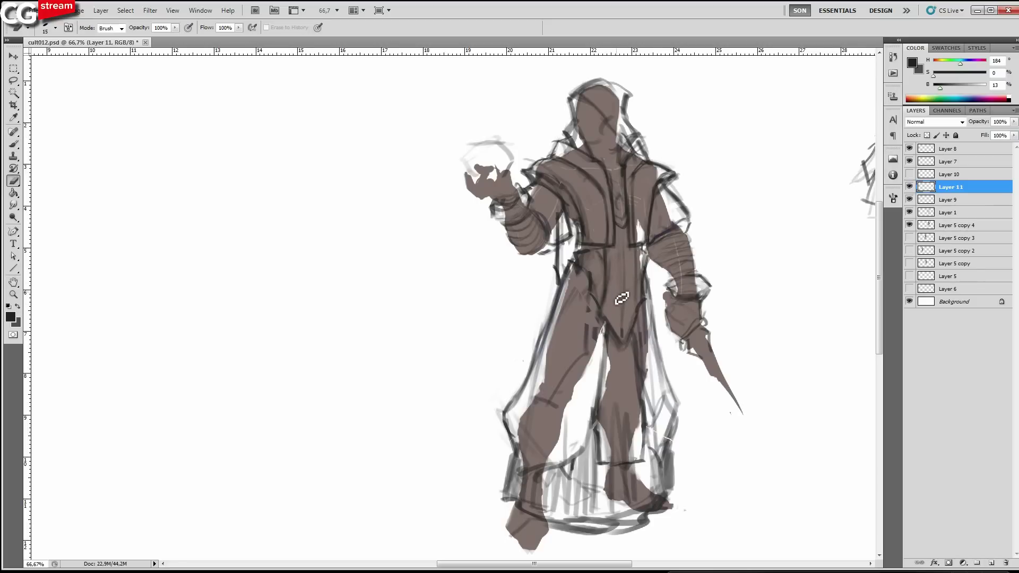
pyautogui.press('b')
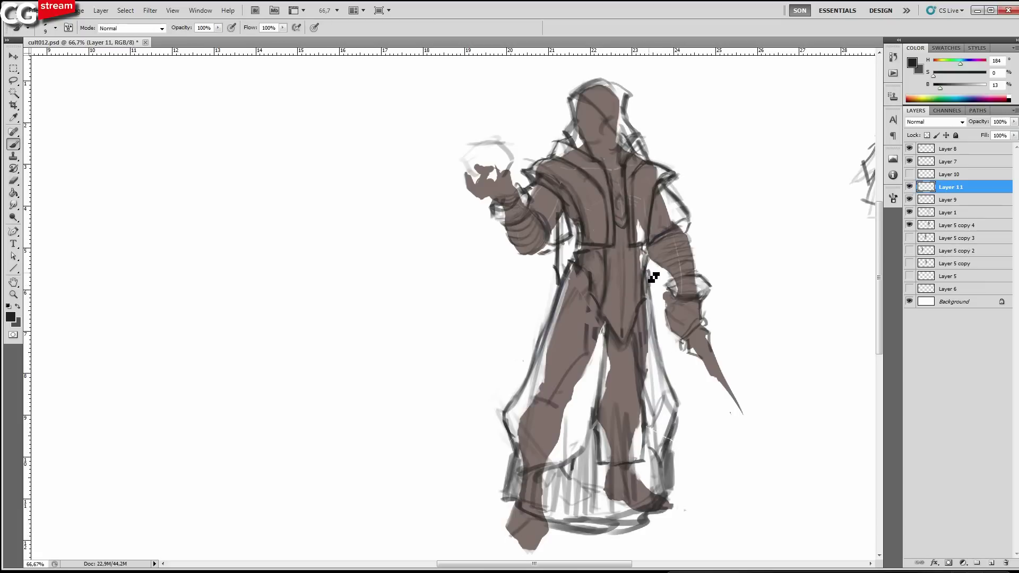
# Mirror the canvas and outline the glove on the knife hand with a 10 px brush.
pyautogui.click(909, 187)
pyautogui.click(908, 187)
pyautogui.press(']')
pyautogui.moveTo(366, 323); pyautogui.dragTo(646, 291)
pyautogui.moveTo(508, 248); pyautogui.dragTo(532, 275)
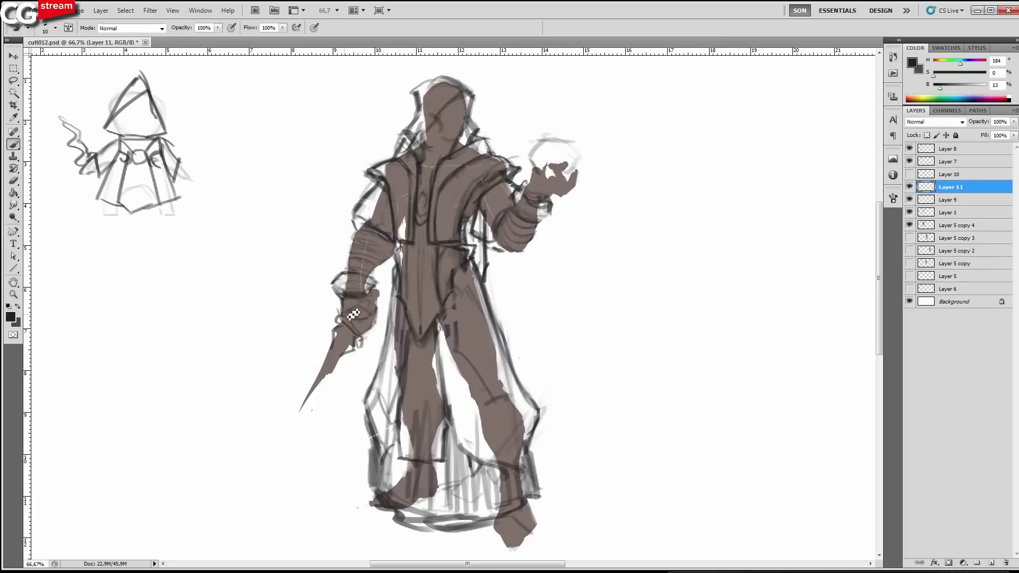
pyautogui.moveTo(353, 309); pyautogui.dragTo(365, 341)
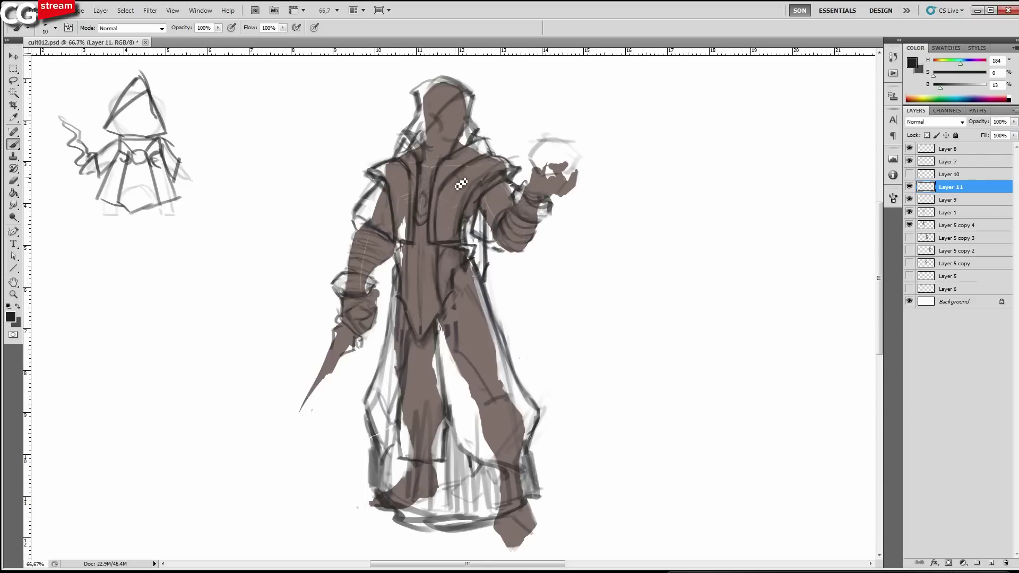
# Redraw the long robe edges from the waist down along both thighs with a 9 px brush.
pyautogui.press('e')
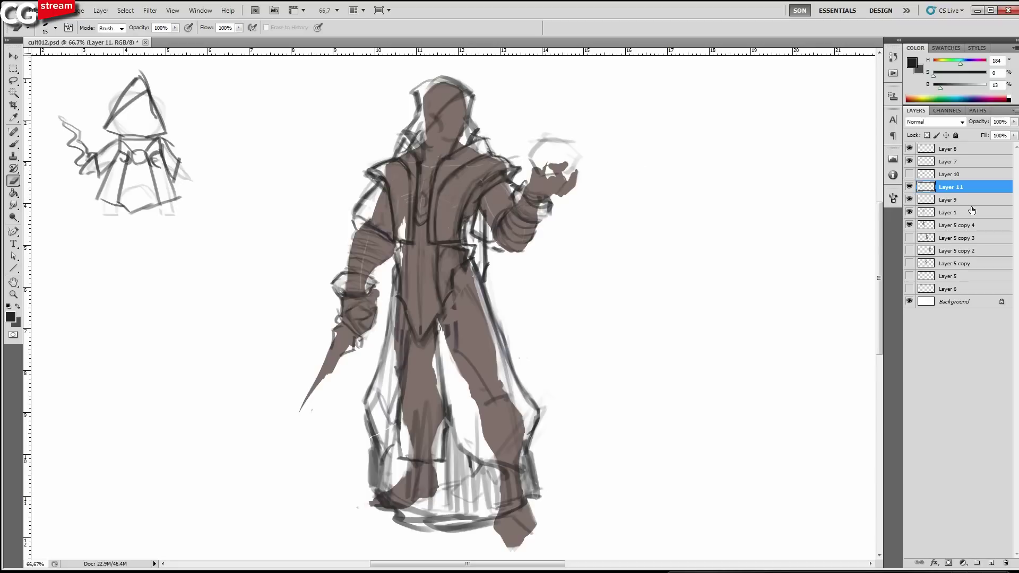
pyautogui.click(909, 186)
pyautogui.click(910, 187)
pyautogui.moveTo(460, 333); pyautogui.dragTo(457, 321)
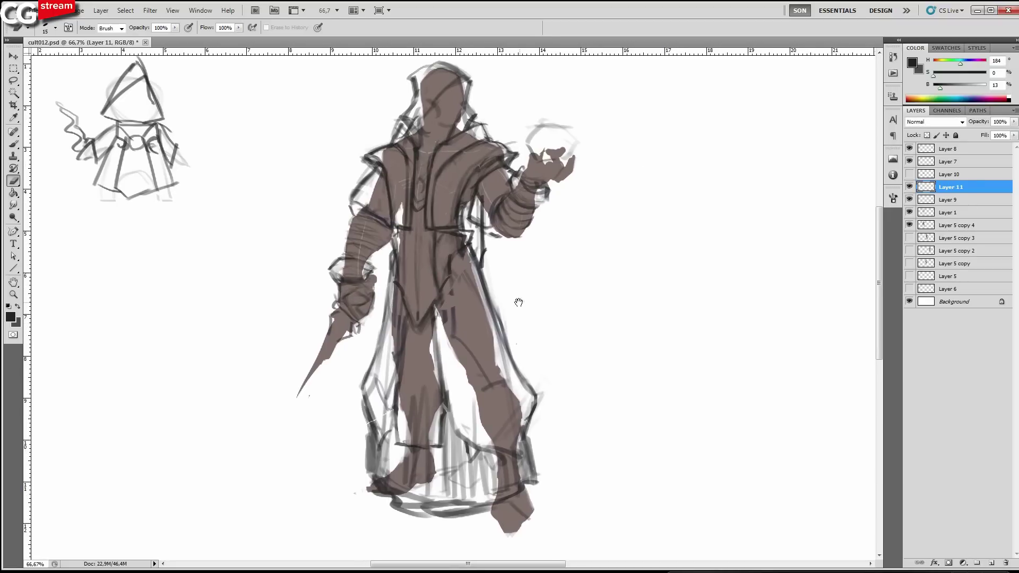
pyautogui.press('b')
pyautogui.press('[')
pyautogui.moveTo(485, 287); pyautogui.dragTo(494, 307)
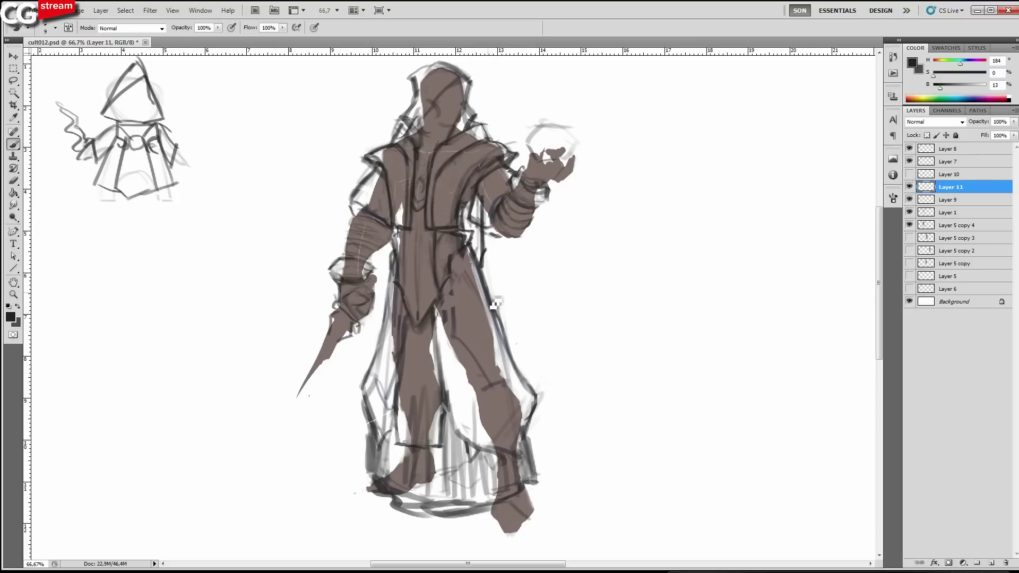
pyautogui.moveTo(480, 268); pyautogui.dragTo(487, 290)
pyautogui.moveTo(392, 329); pyautogui.dragTo(395, 270)
pyautogui.moveTo(533, 402); pyautogui.dragTo(531, 401)
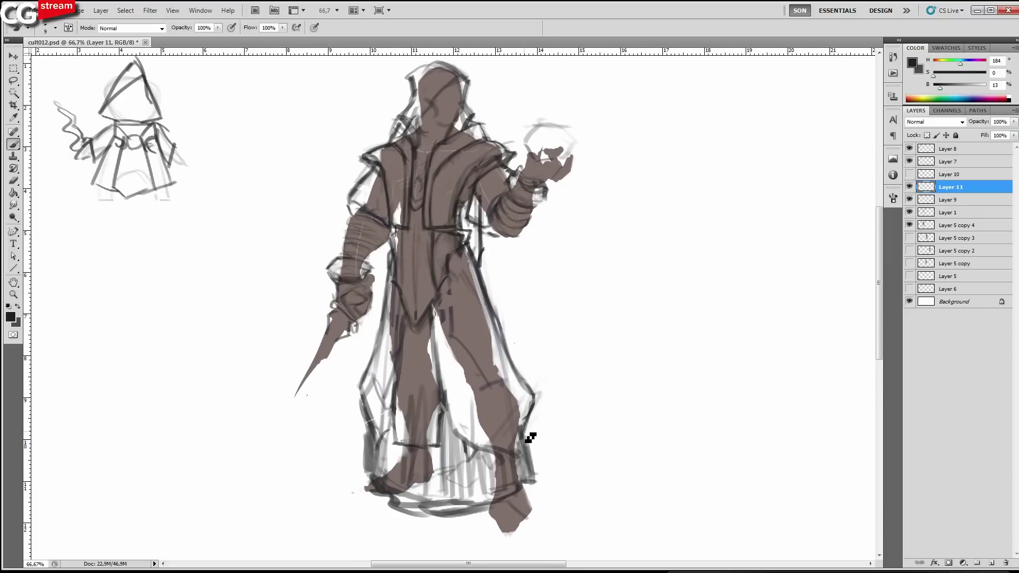
# Strengthen the edges of the knife-side leg panel with a 10 px brush and compare the sketch without Layer 11.
pyautogui.press(']')
pyautogui.moveTo(432, 504); pyautogui.dragTo(436, 447)
pyautogui.moveTo(397, 502); pyautogui.dragTo(396, 436)
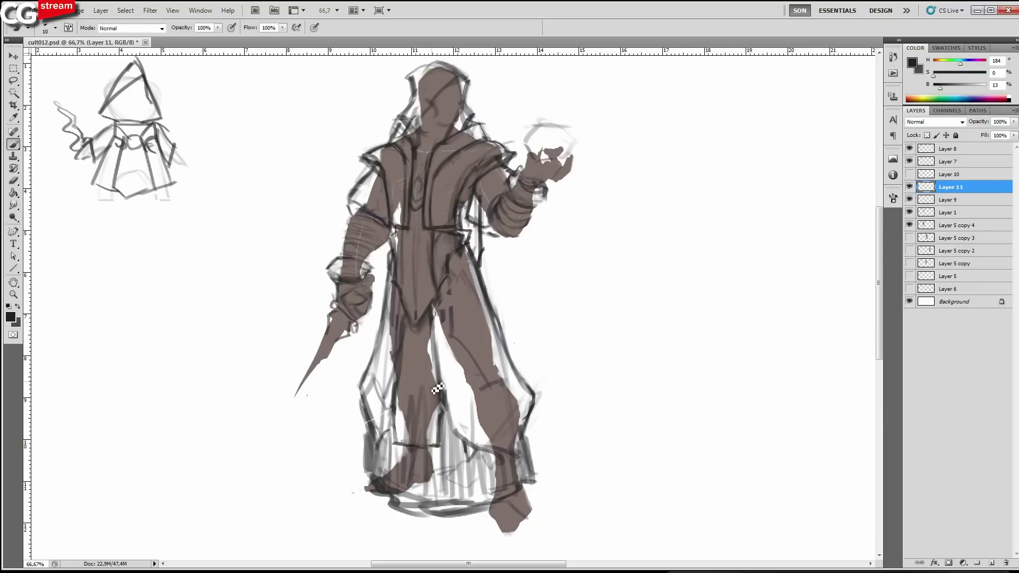
pyautogui.moveTo(442, 195); pyautogui.dragTo(447, 218)
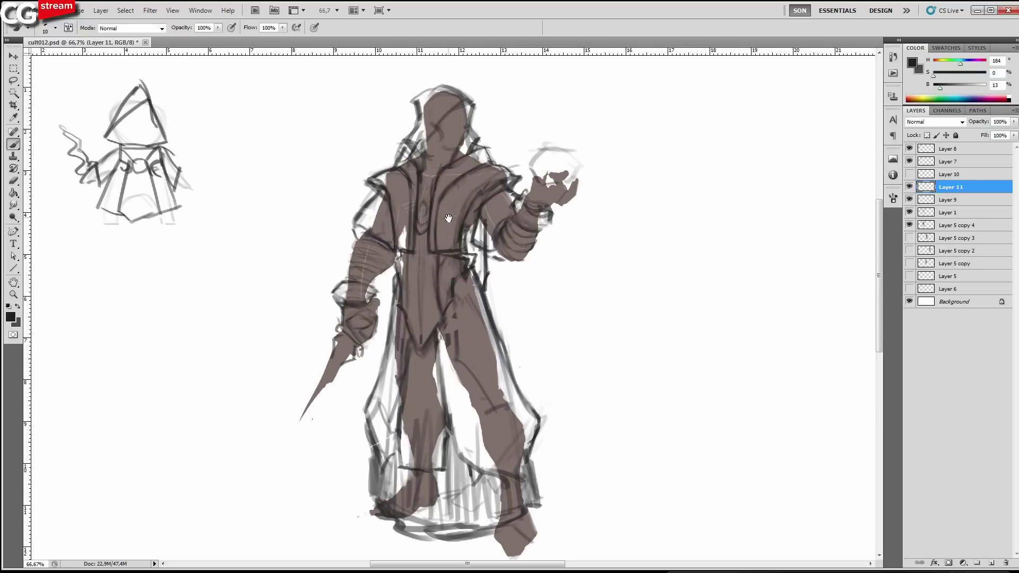
pyautogui.click(909, 187)
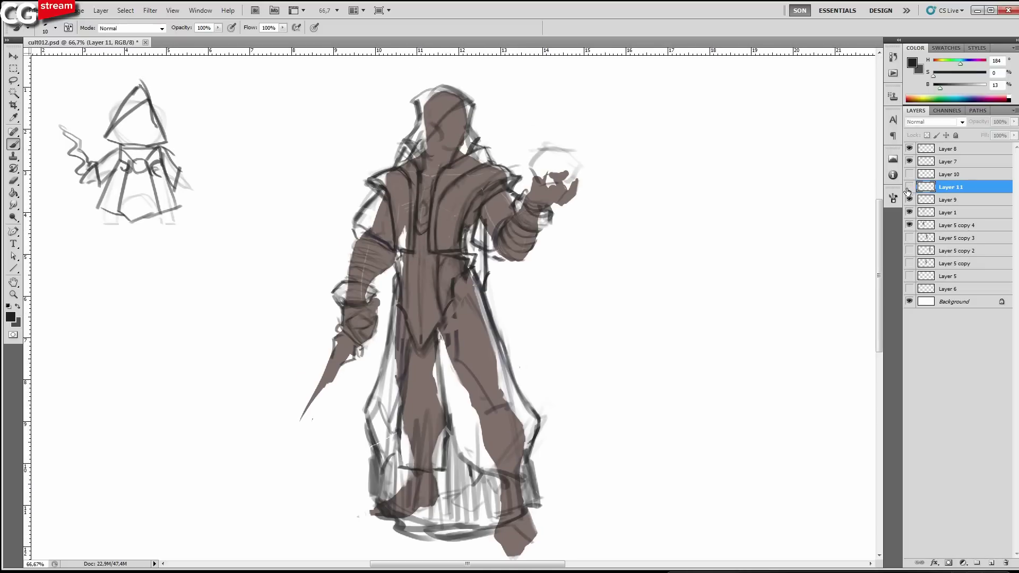
pyautogui.click(910, 189)
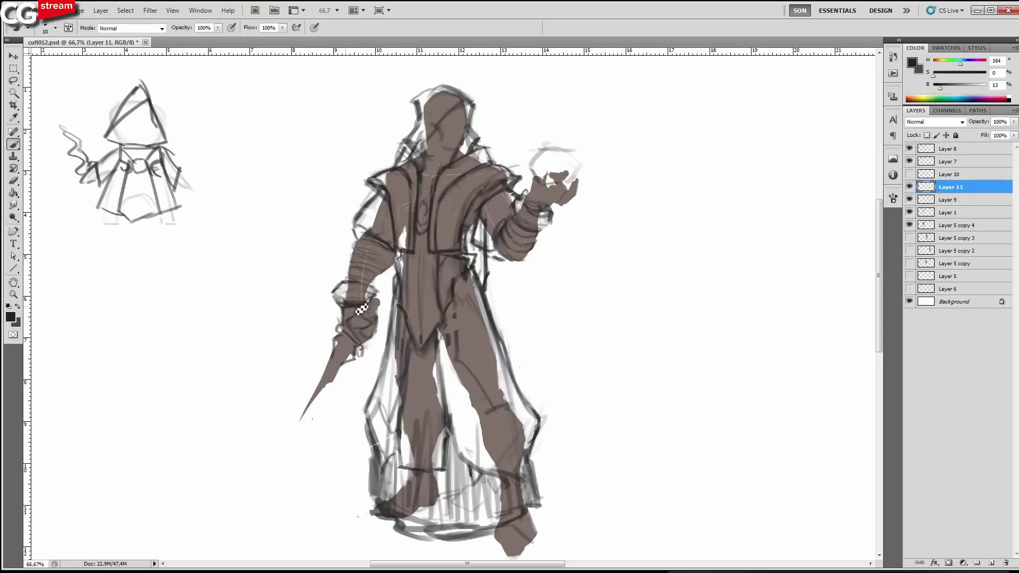
# Darken the flared cuff outlines at the knife-hand wrist and the orb-hand wrist.
pyautogui.moveTo(378, 296); pyautogui.dragTo(344, 294)
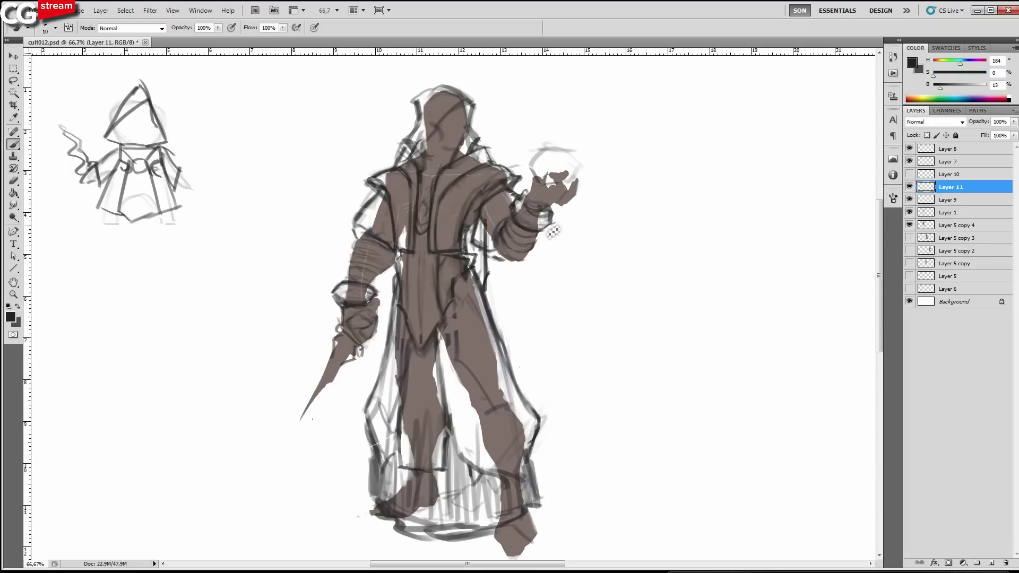
pyautogui.press('[')
pyautogui.moveTo(549, 207); pyautogui.dragTo(542, 228)
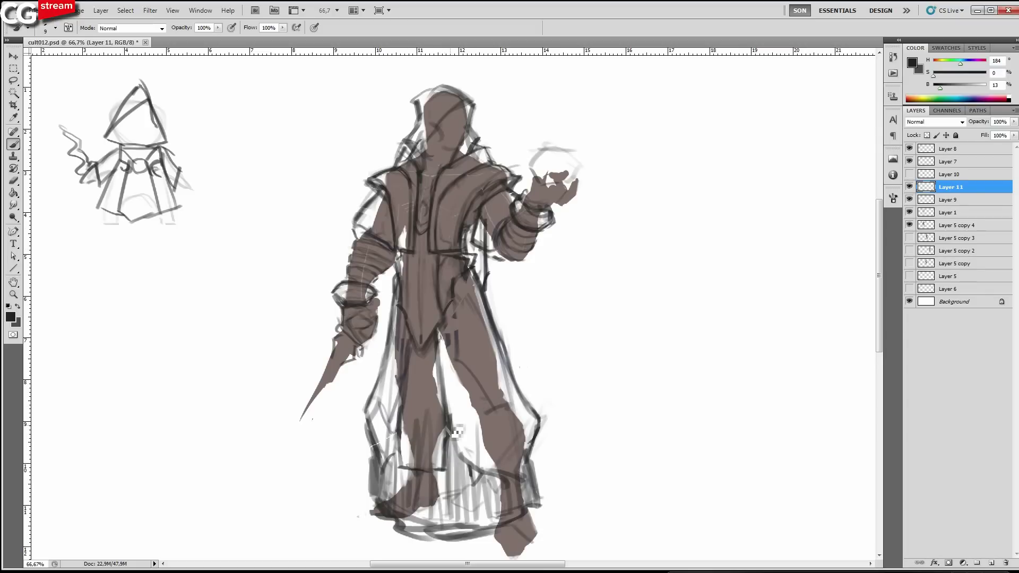
# Sketch the inner robe edges in the opening between the two legs.
pyautogui.moveTo(444, 379); pyautogui.dragTo(439, 333)
pyautogui.moveTo(469, 376); pyautogui.dragTo(483, 397)
pyautogui.moveTo(494, 300); pyautogui.dragTo(494, 301)
pyautogui.press(']')
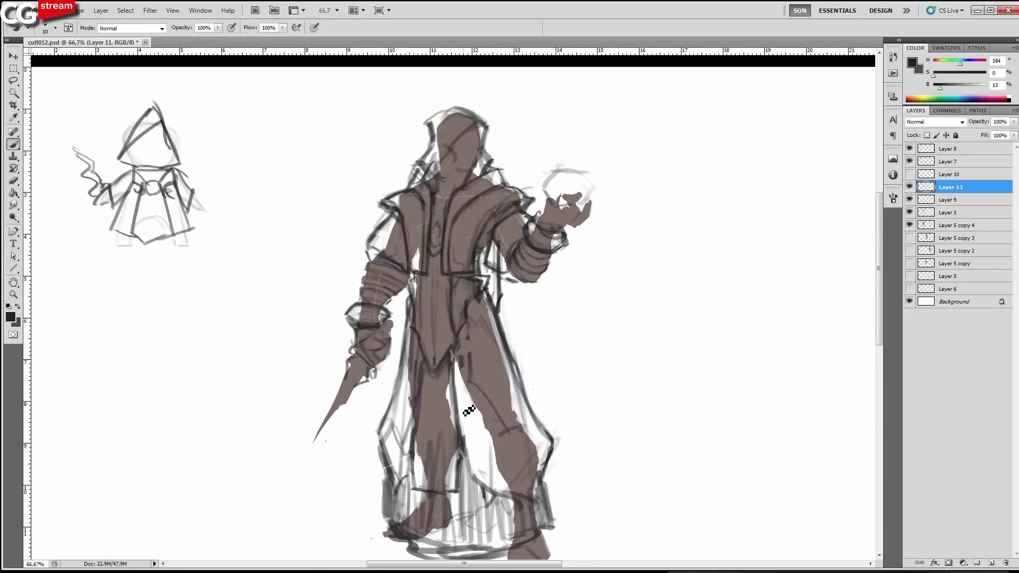
pyautogui.moveTo(462, 426); pyautogui.dragTo(472, 418)
# Mirror the canvas and draw a cloth edge running diagonally across the orb-side thigh with a 10 px brush.
pyautogui.hotkey('ctrl', 'shift', 'h')
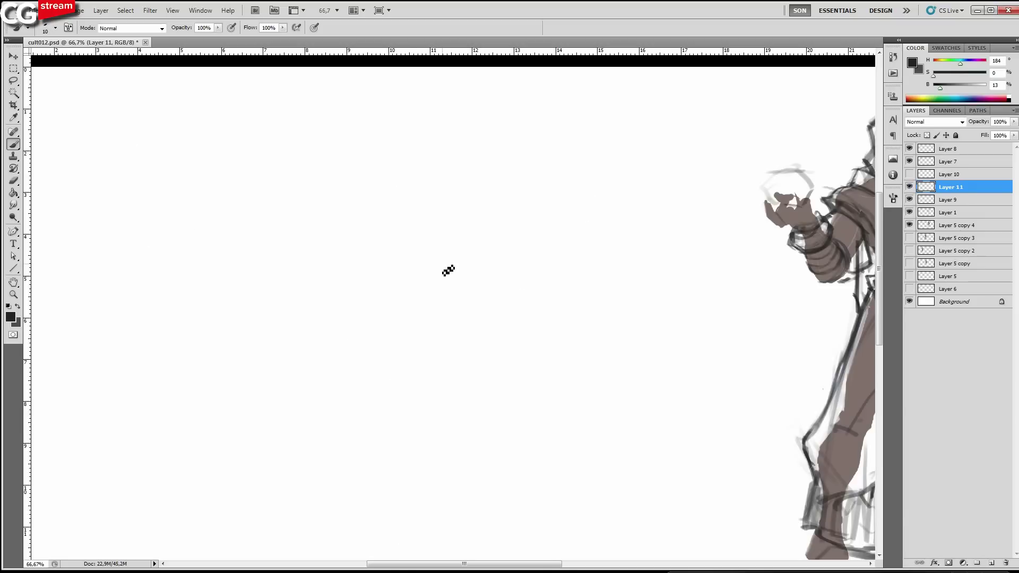
pyautogui.moveTo(712, 363); pyautogui.dragTo(437, 343)
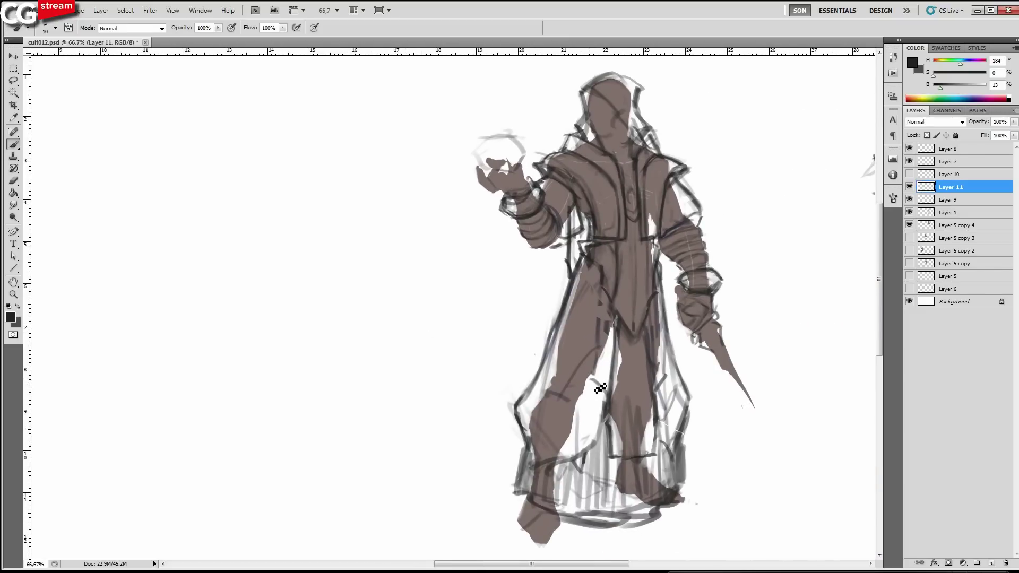
pyautogui.moveTo(598, 341)
pyautogui.mouseDown()
pyautogui.moveTo(595, 378)
pyautogui.moveTo(572, 394)
pyautogui.mouseUp()
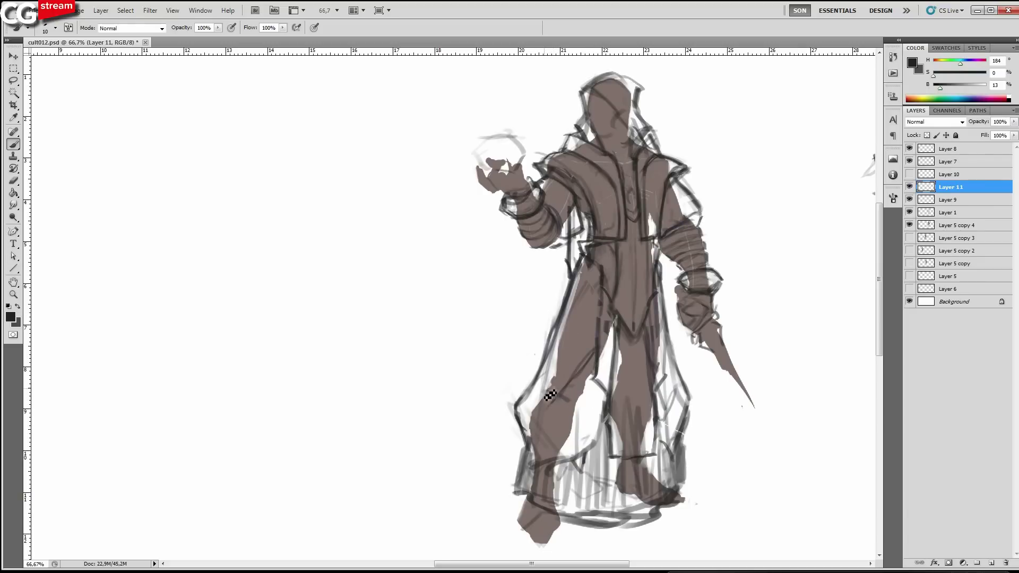
pyautogui.press(']')
pyautogui.press('[')
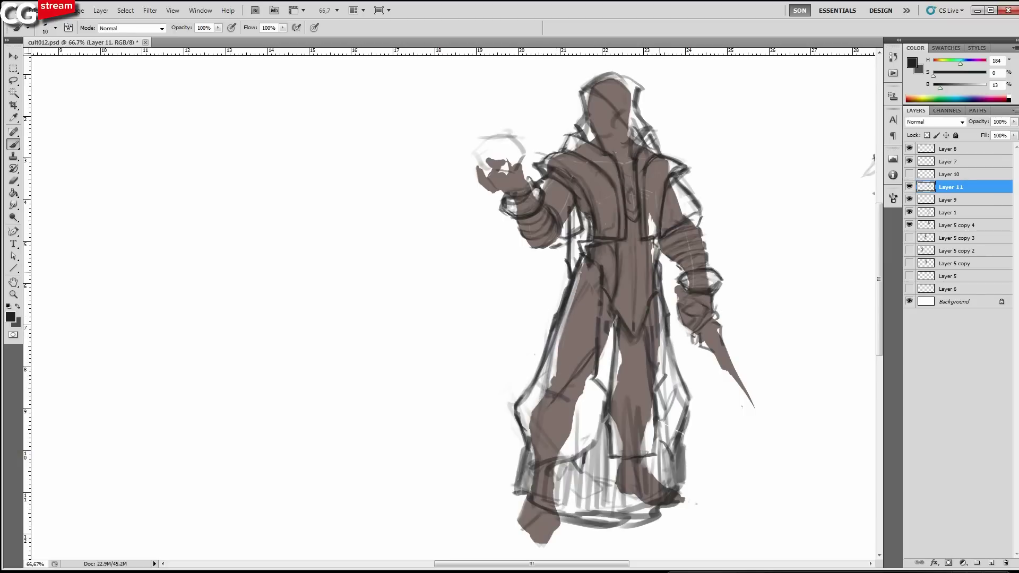
# Reinforce the robe's outer side edges and trace its curved bottom hem with a 15 px brush.
pyautogui.moveTo(681, 372); pyautogui.dragTo(667, 318)
pyautogui.moveTo(517, 488)
pyautogui.mouseDown()
pyautogui.moveTo(527, 448)
pyautogui.moveTo(519, 481)
pyautogui.mouseUp()
pyautogui.press(']')
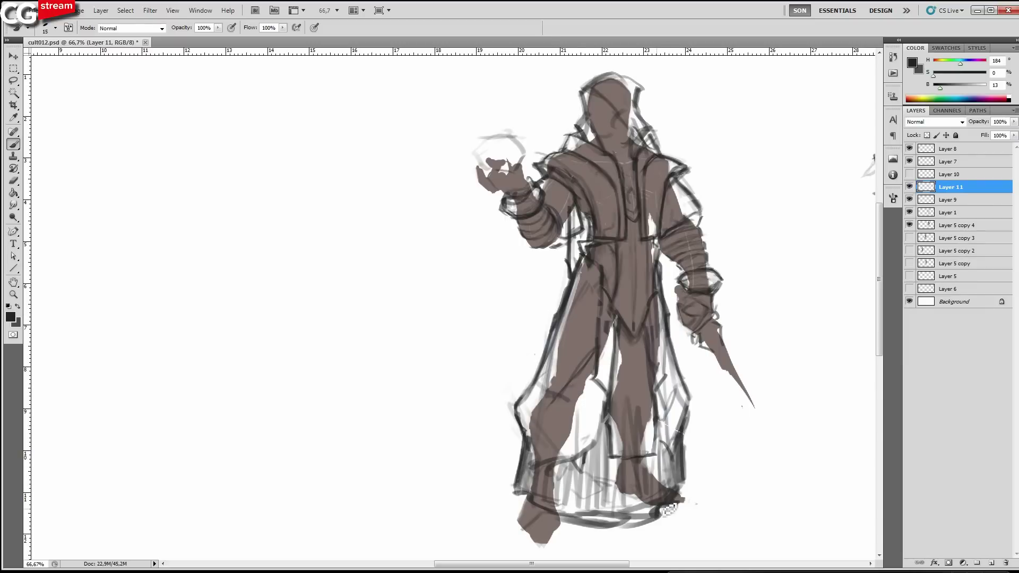
pyautogui.moveTo(667, 511)
pyautogui.mouseDown()
pyautogui.moveTo(577, 530)
pyautogui.moveTo(514, 492)
pyautogui.mouseUp()
pyautogui.press('[')
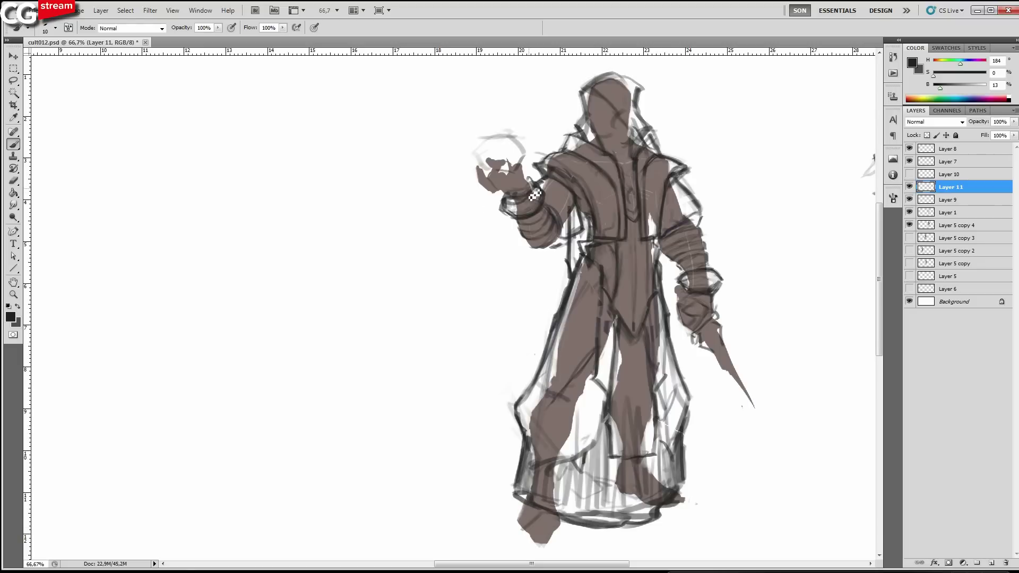
# Examine each sketch layer's contribution by toggling the visibility of Layer 11, Layer 9, Layer 1 and the silhouette.
pyautogui.click(910, 187)
pyautogui.click(910, 188)
pyautogui.click(909, 226)
pyautogui.click(910, 212)
pyautogui.click(910, 214)
pyautogui.click(910, 200)
pyautogui.click(910, 200)
pyautogui.click(910, 190)
pyautogui.click(910, 190)
# Darken the hood opening and the diagonal line across the face with a 9 px brush.
pyautogui.moveTo(663, 166); pyautogui.dragTo(667, 191)
pyautogui.press('[')
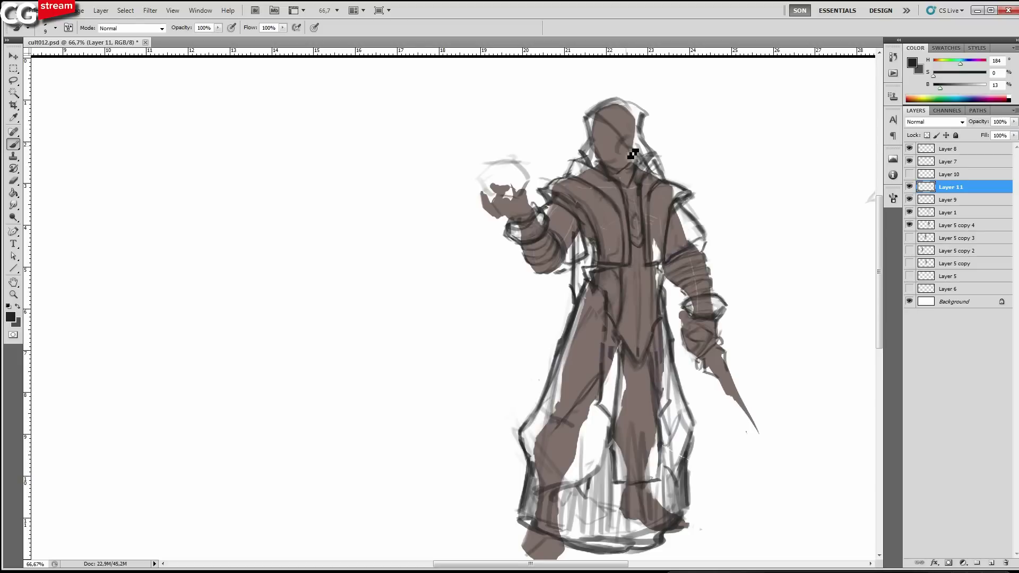
pyautogui.moveTo(641, 159); pyautogui.dragTo(593, 114)
pyautogui.moveTo(609, 105); pyautogui.dragTo(622, 122)
pyautogui.press(']')
pyautogui.press(']')
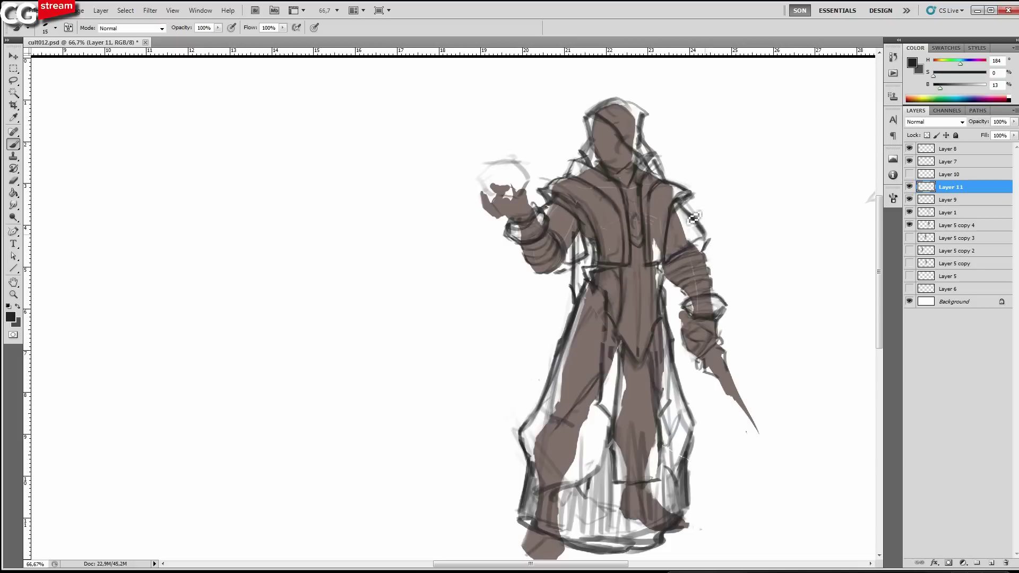
# Group Layer 11, Layer 9 and Layer 1, and lower the group's opacity to 37%.
pyautogui.hotkey('ctrl', 'space')
pyautogui.moveTo(728, 221); pyautogui.dragTo(745, 226)
pyautogui.click(909, 188)
pyautogui.click(909, 188)
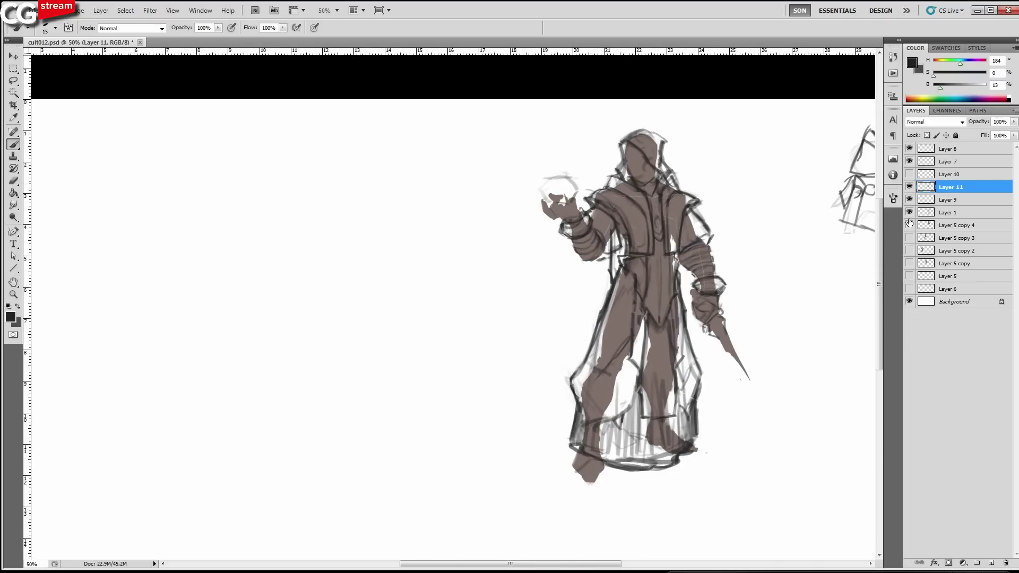
pyautogui.keyDown('shift'); pyautogui.click(950, 212); pyautogui.keyUp('shift')
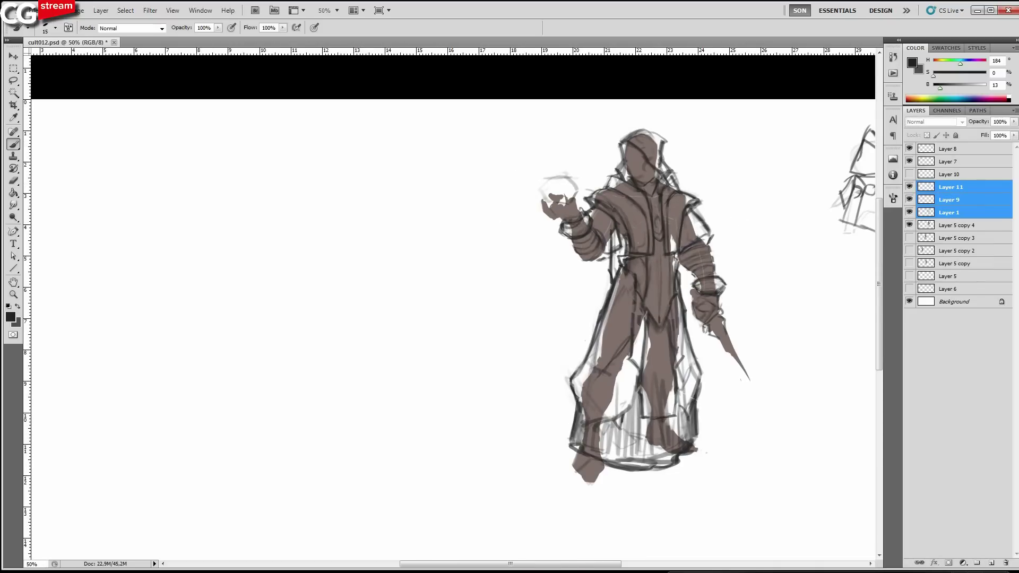
pyautogui.hotkey('ctrl', 'g')
pyautogui.click(1014, 121)
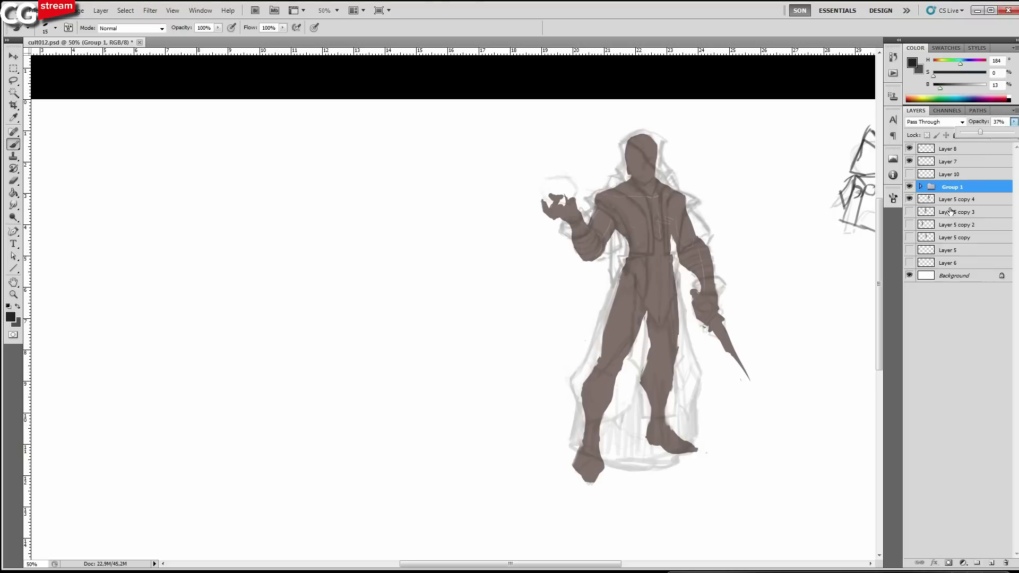
# Lower the opacity of Layer 5 copy 4 to 25% and create a new layer above Group 1.
pyautogui.hotkey('alt', '[')
pyautogui.click(975, 133)
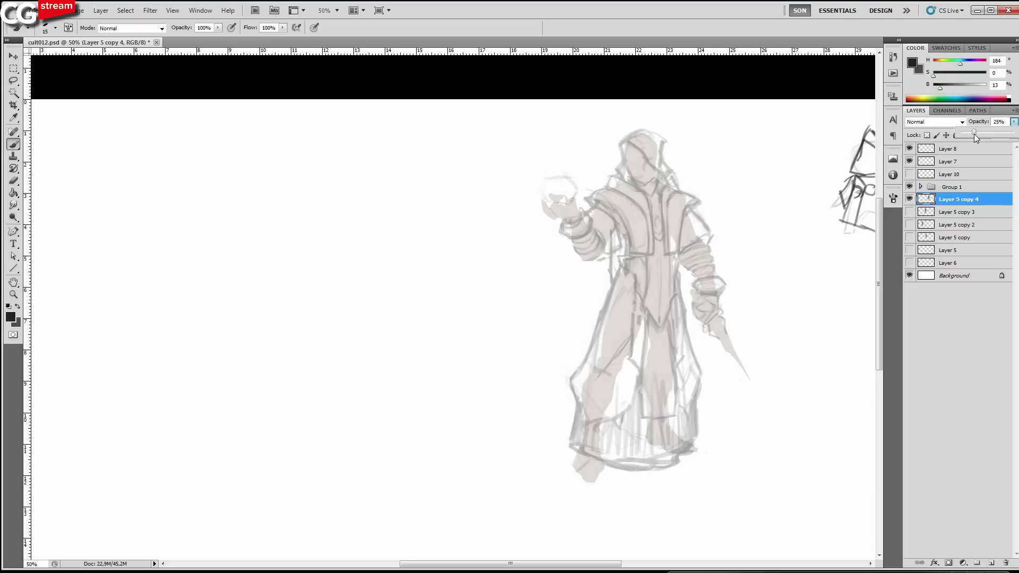
pyautogui.click(957, 184)
pyautogui.click(991, 564)
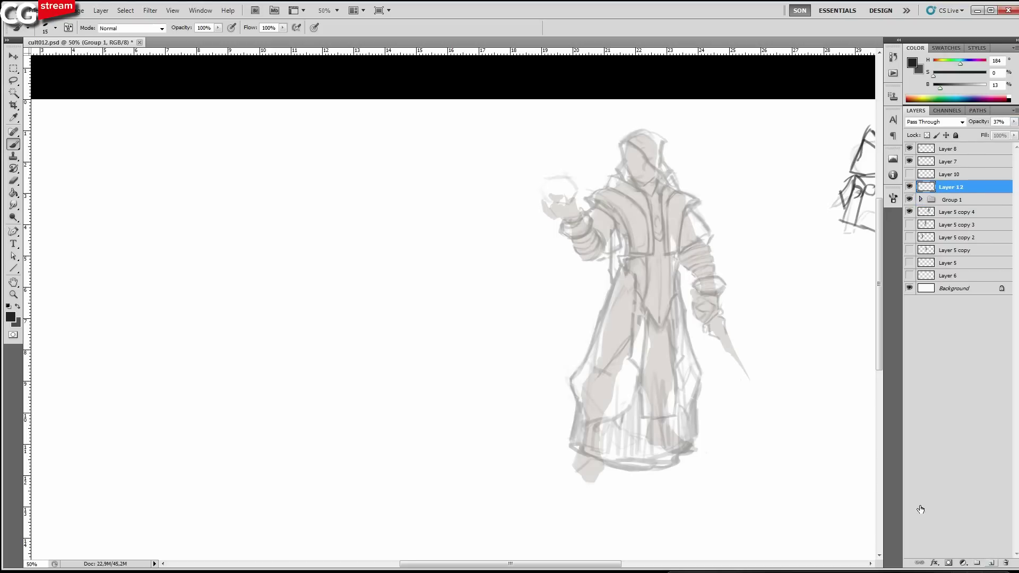
# Scale Group 1 and Layer 5 copy 4 together to about 132% with Free Transform and shift the figure slightly right.
pyautogui.scroll(1, 696, 352)
pyautogui.scroll(1, 669, 229)
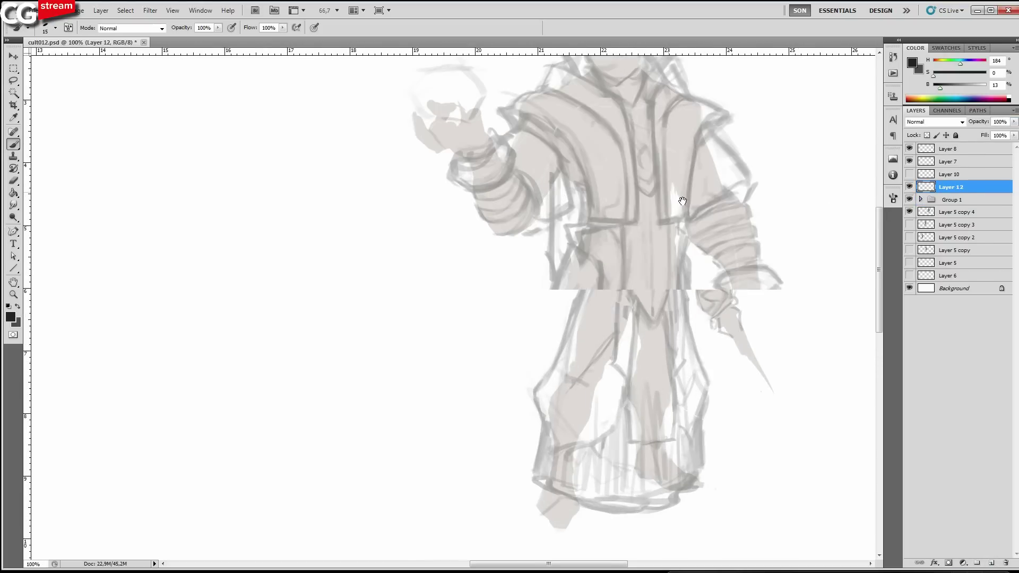
pyautogui.moveTo(683, 201); pyautogui.dragTo(676, 307)
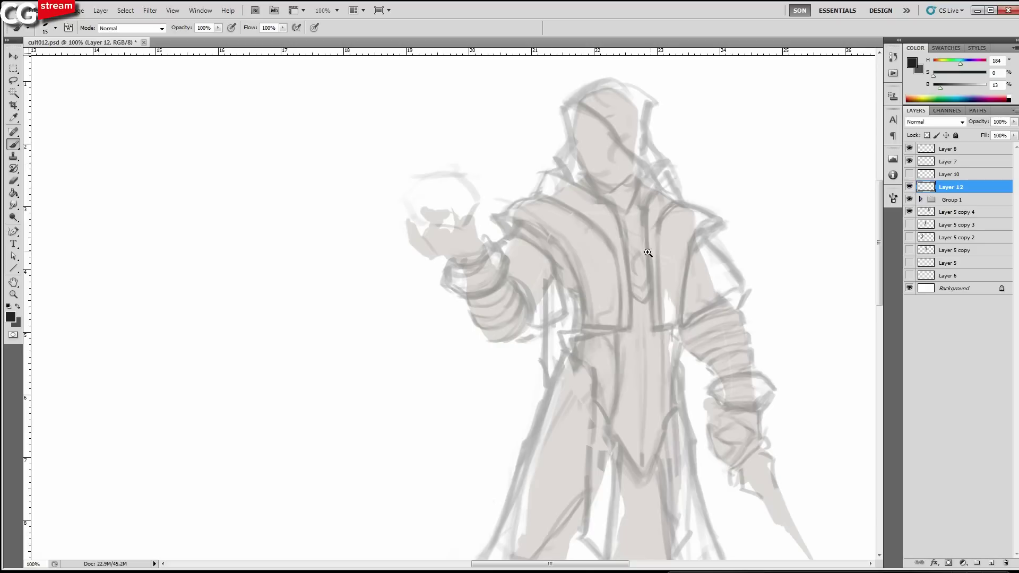
pyautogui.scroll(-1, 666, 290)
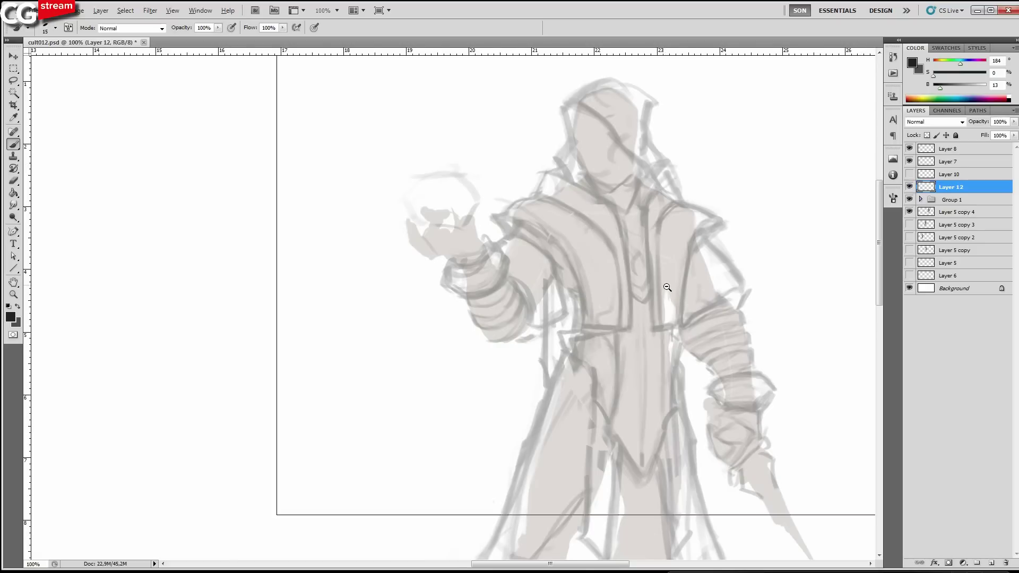
pyautogui.scroll(-1, 669, 287)
pyautogui.scroll(-1, 673, 286)
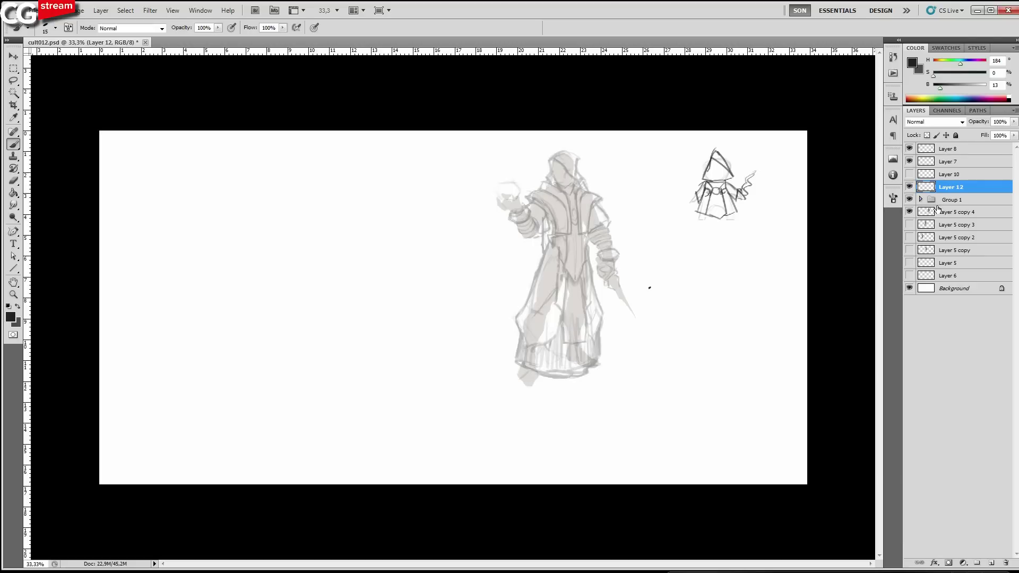
pyautogui.click(945, 200)
pyautogui.keyDown('shift'); pyautogui.click(946, 211); pyautogui.keyUp('shift')
pyautogui.click(699, 287)
pyautogui.press('Return')
pyautogui.hotkey('ctrl', 't')
pyautogui.moveTo(494, 392); pyautogui.dragTo(448, 463)
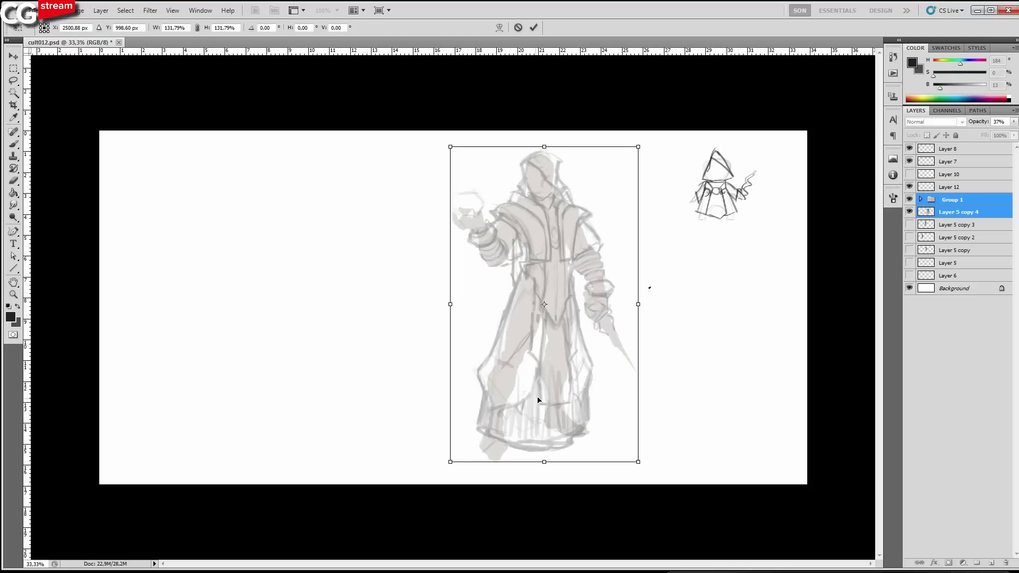
pyautogui.moveTo(541, 405); pyautogui.dragTo(553, 402)
pyautogui.press('Return')
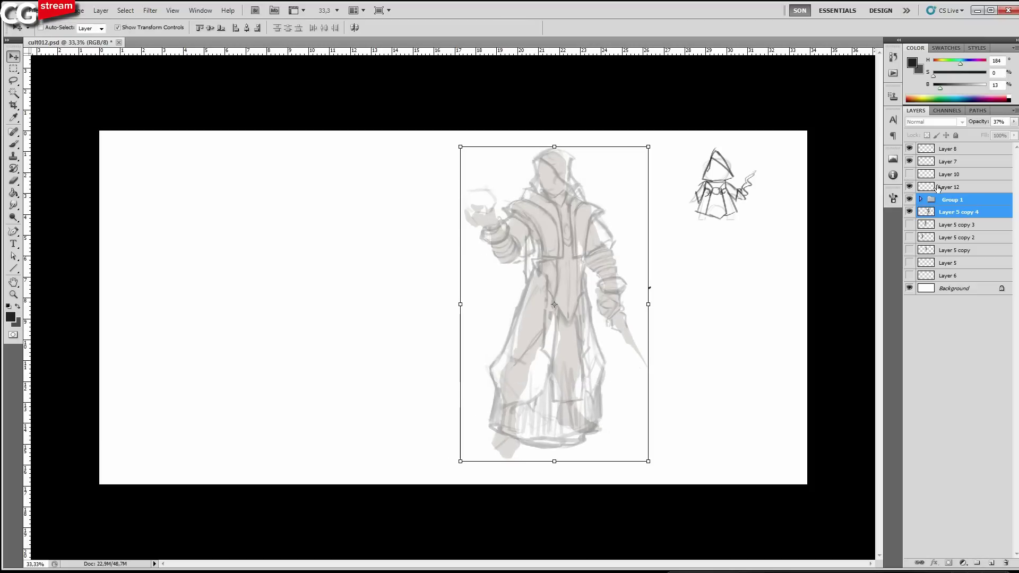
# Trace the raised collar points and the vest's front opening edges with dark brush lines on Layer 12.
pyautogui.click(943, 188)
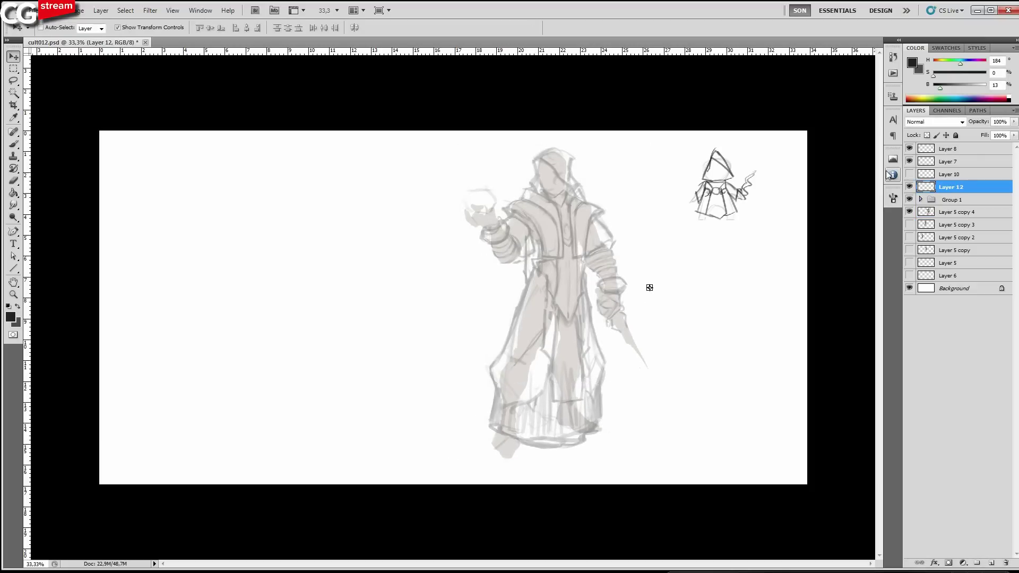
pyautogui.hotkey('ctrl', 'alt', 'i')
pyautogui.press('Escape')
pyautogui.click(587, 263)
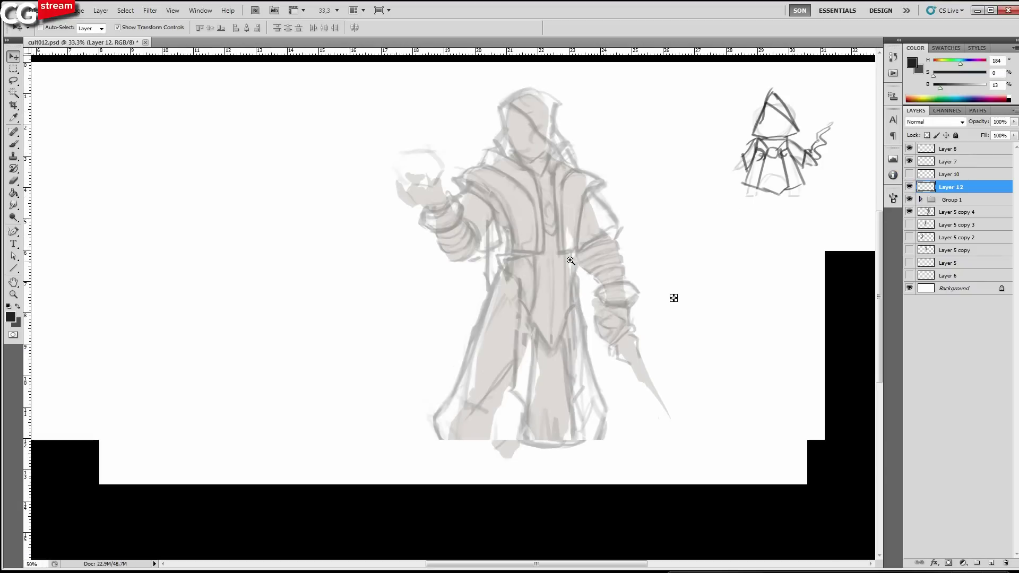
pyautogui.click(570, 261)
pyautogui.click(570, 261)
pyautogui.click(910, 187)
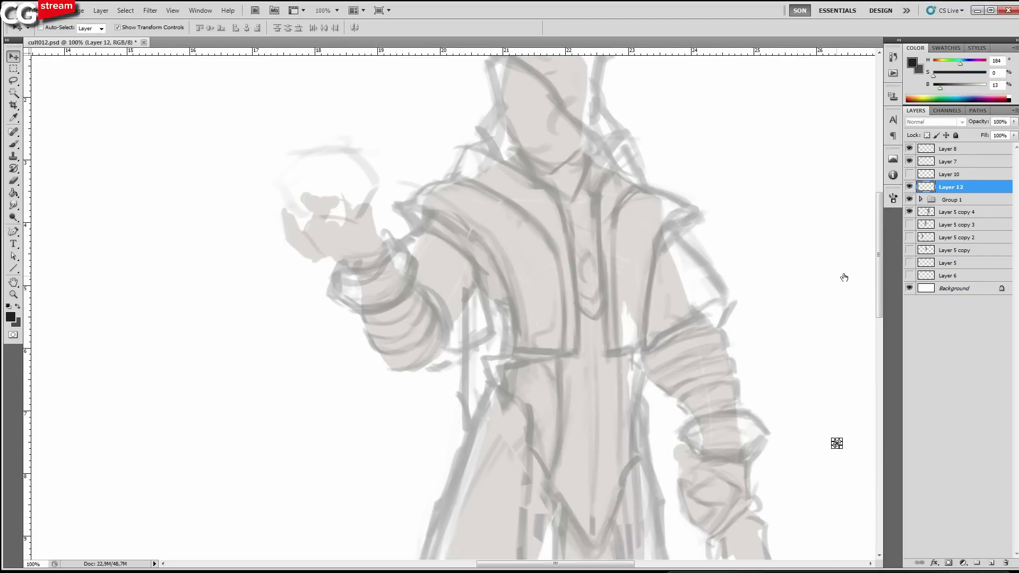
pyautogui.press('b')
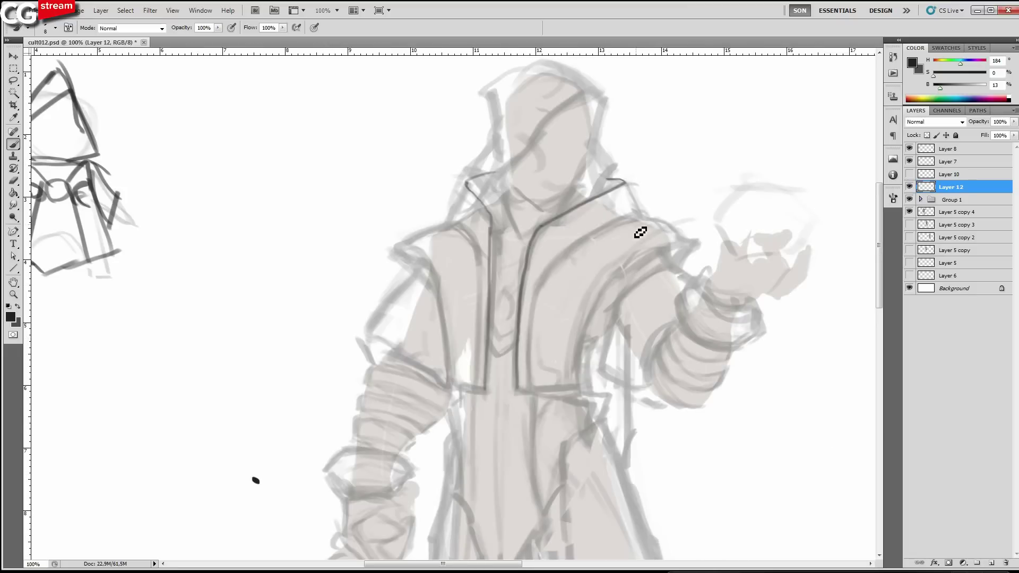
pyautogui.moveTo(609, 230)
pyautogui.mouseDown()
pyautogui.moveTo(648, 218)
pyautogui.moveTo(624, 181)
pyautogui.mouseUp()
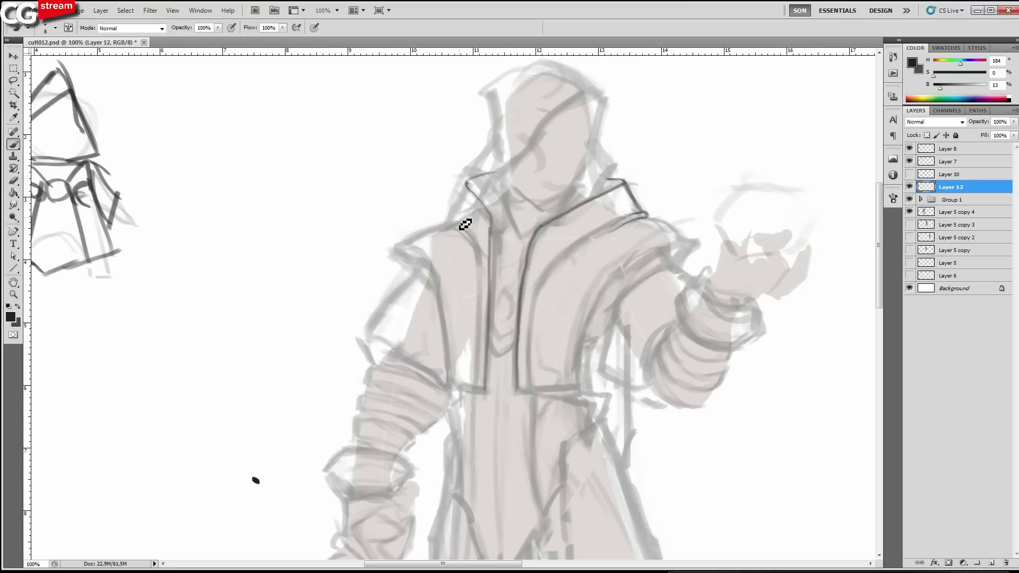
pyautogui.moveTo(452, 222); pyautogui.dragTo(467, 183)
pyautogui.moveTo(605, 176); pyautogui.dragTo(626, 180)
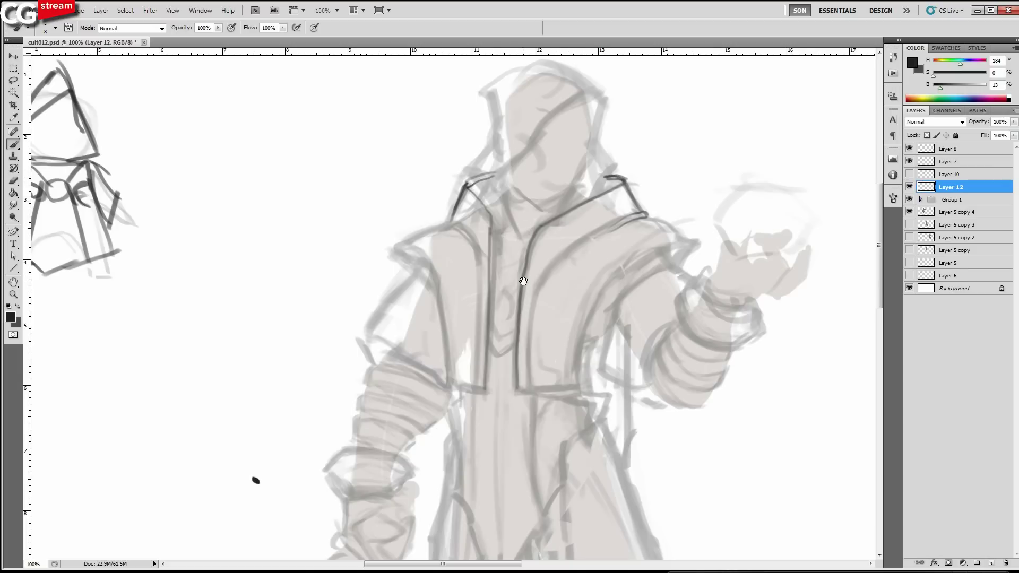
# Try a curved 9 px brush line from the neckline down the chest to the vest's lower front corner.
pyautogui.press(']')
pyautogui.moveTo(531, 220); pyautogui.dragTo(478, 290)
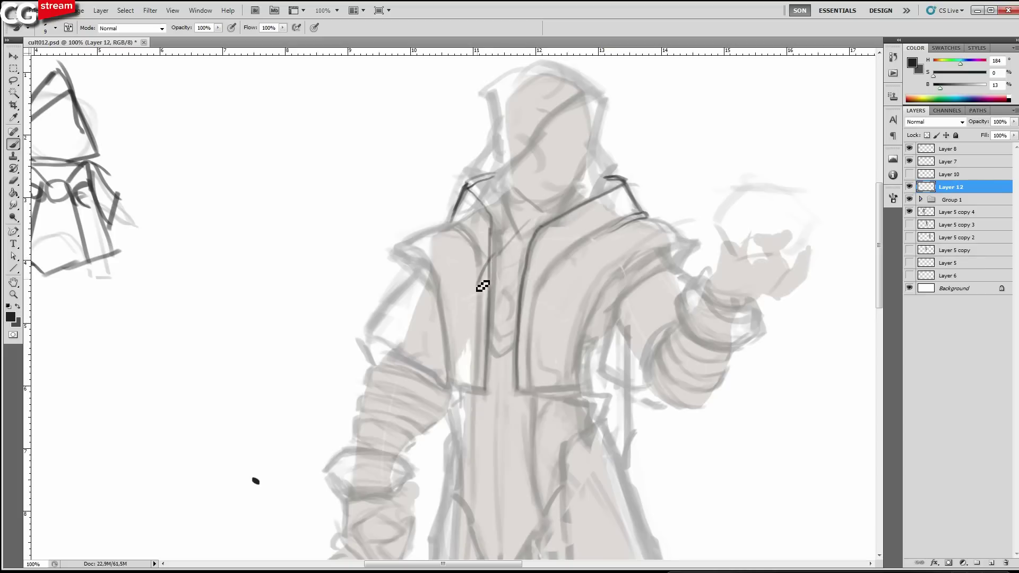
pyautogui.moveTo(489, 396); pyautogui.dragTo(476, 288)
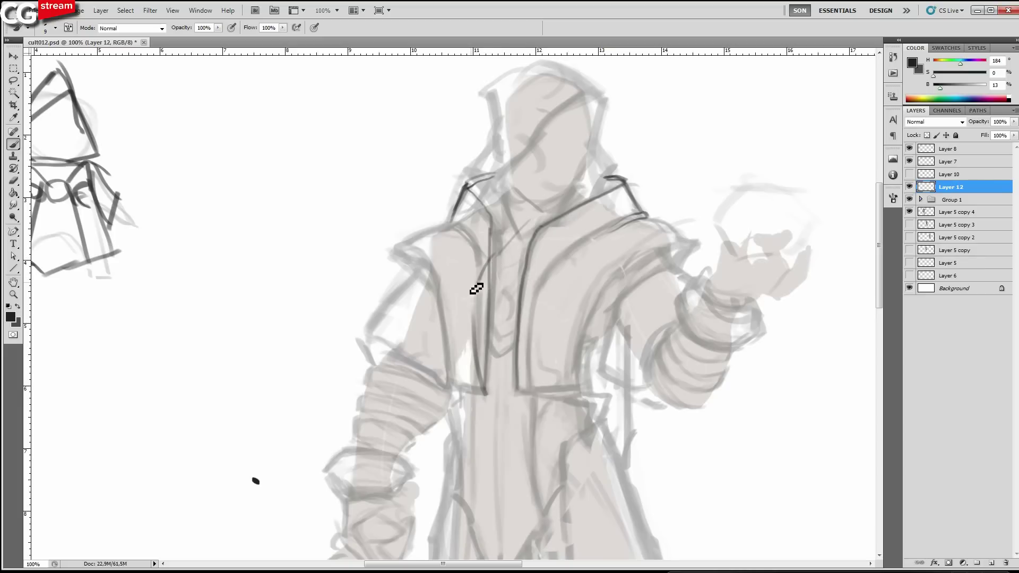
pyautogui.hotkey('ctrl', 'z')
# Duplicate Group 1, hide the original group and merge the copy into a single layer.
pyautogui.hotkey('ctrl', '-')
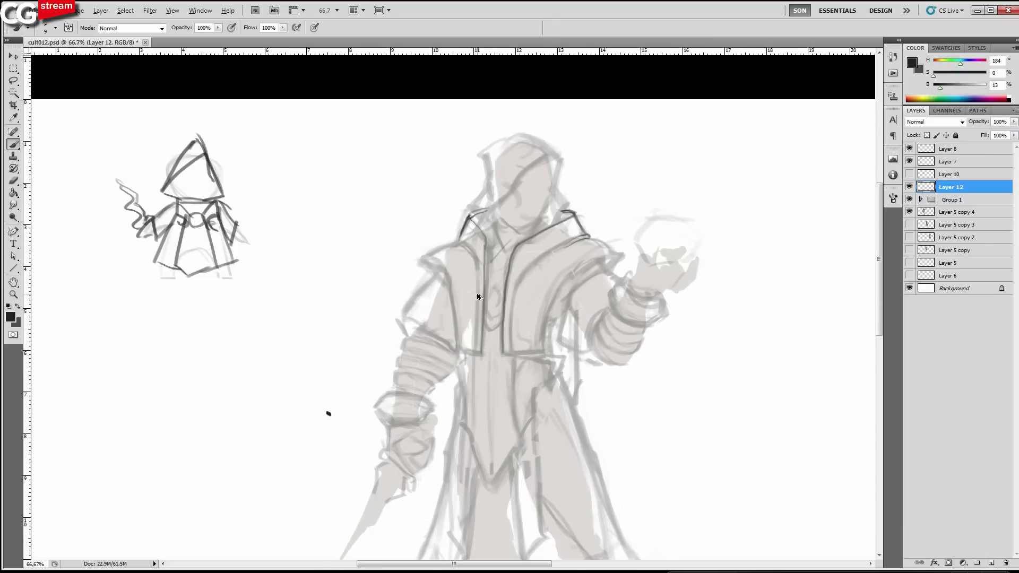
pyautogui.click(967, 201)
pyautogui.moveTo(967, 201); pyautogui.dragTo(992, 562)
pyautogui.click(910, 212)
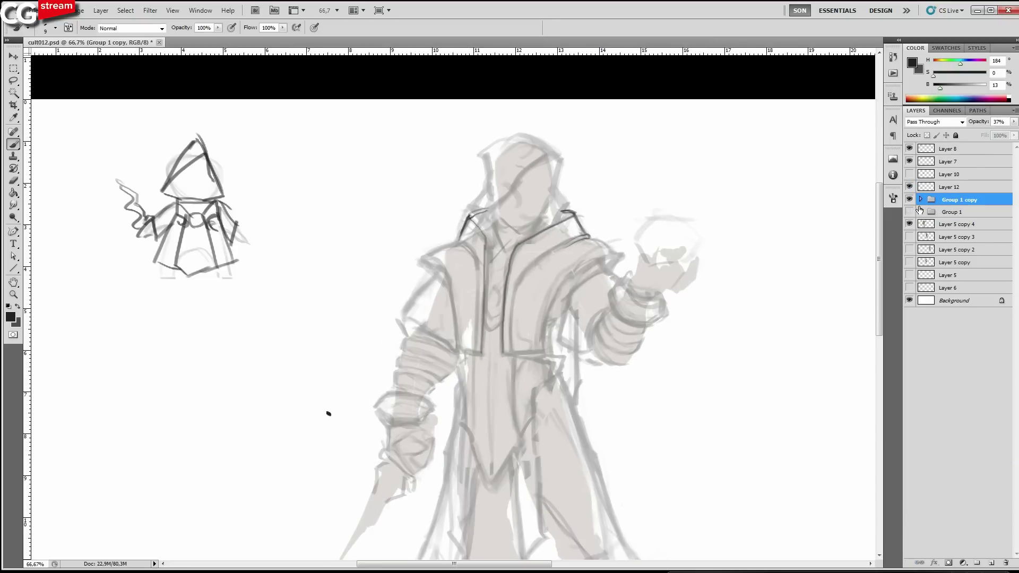
pyautogui.hotkey('ctrl', 'e')
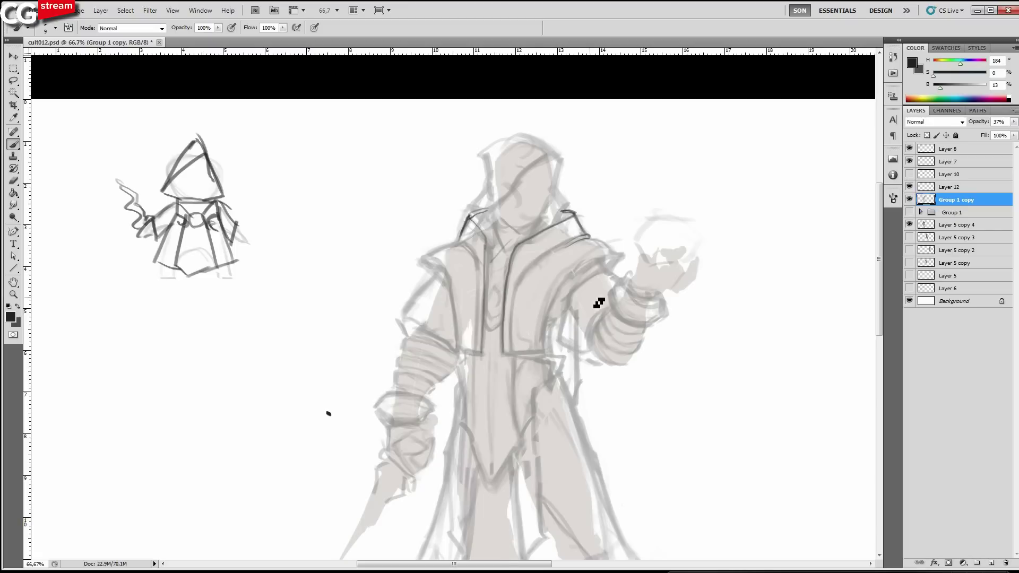
# Lasso the chest area of the Group 1 copy, warp the vest lines to reshape the torso, and deselect.
pyautogui.press('l')
pyautogui.moveTo(546, 359)
pyautogui.mouseDown()
pyautogui.moveTo(570, 293)
pyautogui.moveTo(552, 370)
pyautogui.mouseUp()
pyautogui.hotkey('ctrl', 't')
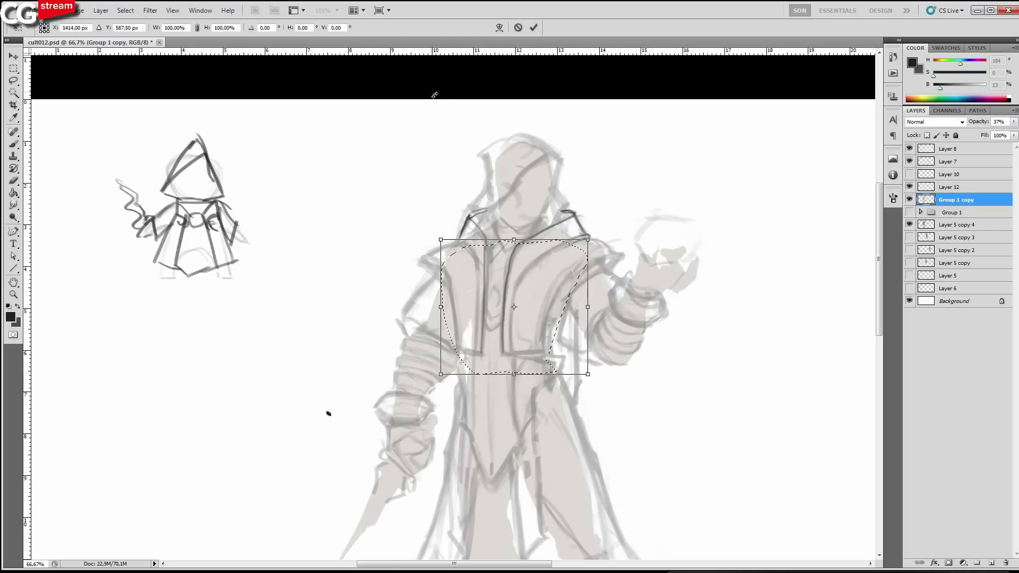
pyautogui.click(500, 27)
pyautogui.moveTo(511, 286); pyautogui.dragTo(513, 293)
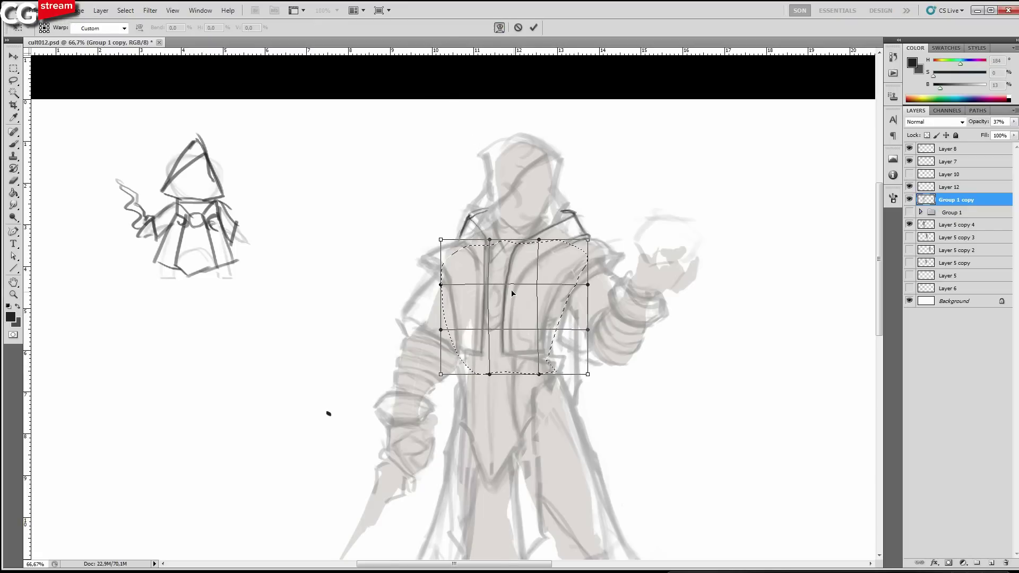
pyautogui.moveTo(513, 293); pyautogui.dragTo(551, 283)
pyautogui.press('Return')
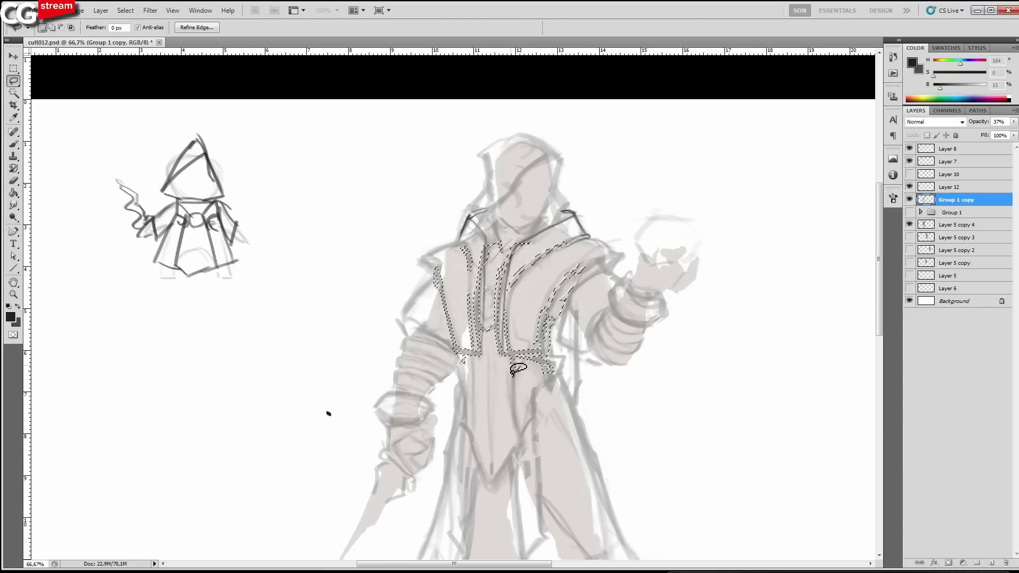
pyautogui.hotkey('ctrl', '-')
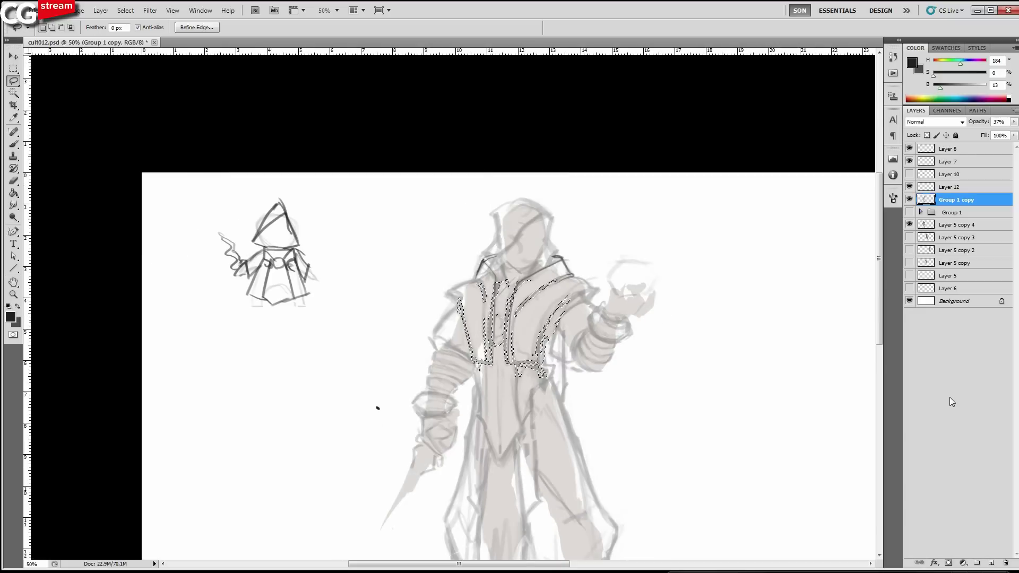
pyautogui.hotkey('ctrl', 'd')
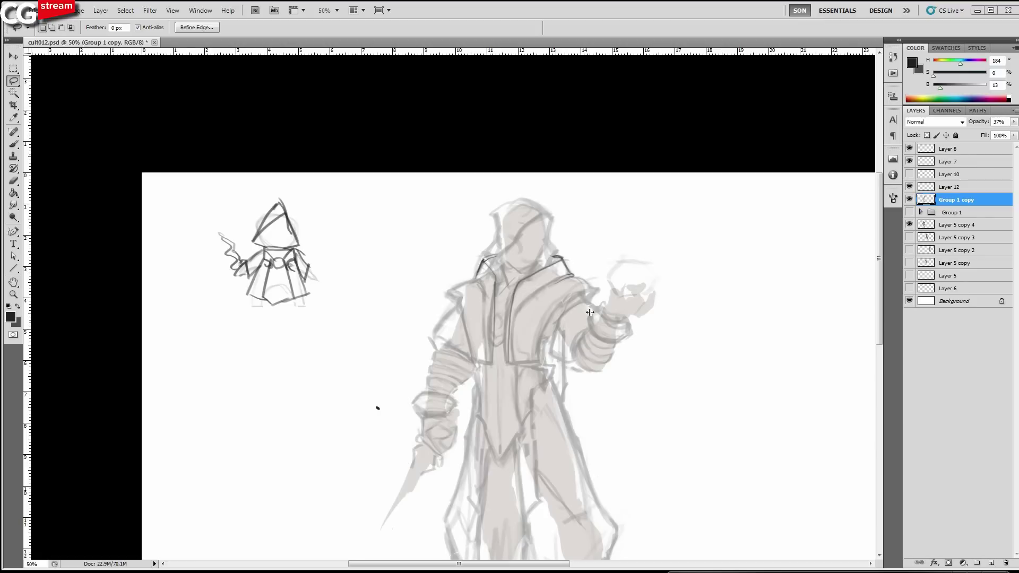
pyautogui.hotkey('ctrl', 'shift', 'd')
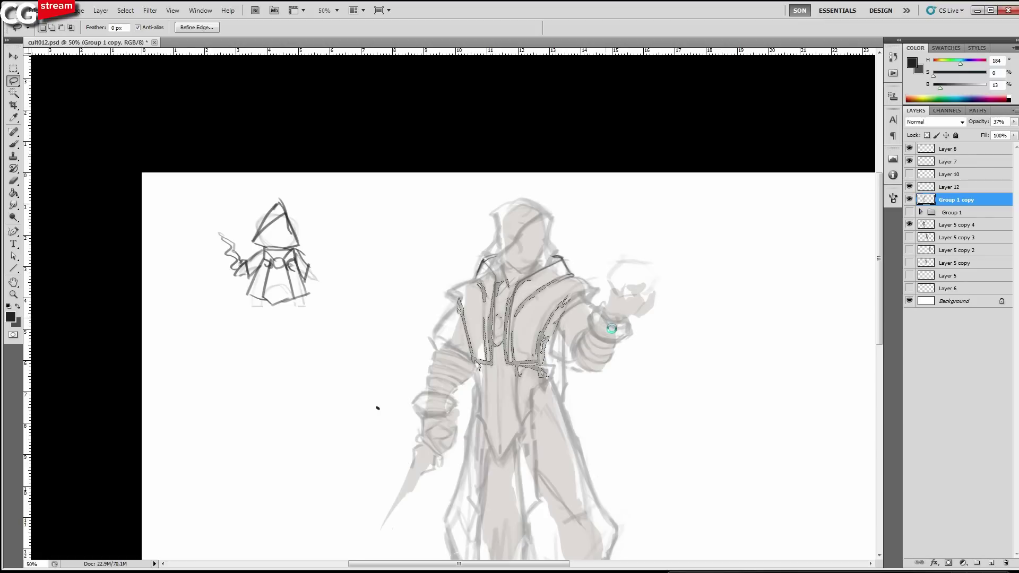
pyautogui.moveTo(754, 341); pyautogui.dragTo(632, 335)
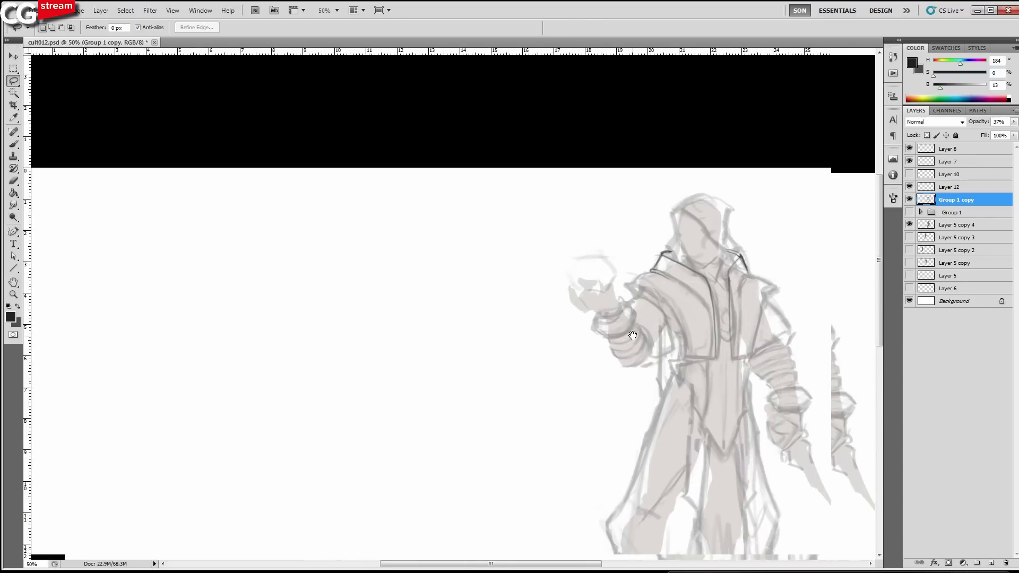
# Try to erase the vest's front edge on the Group 1 copy layer with a 20 px eraser.
pyautogui.press('b')
pyautogui.hotkey('ctrl', '+')
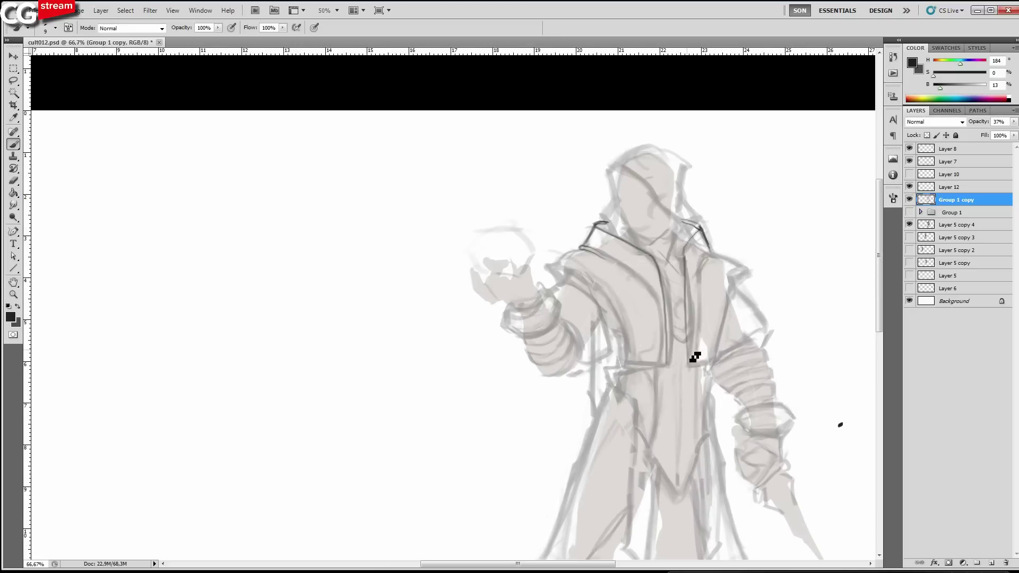
pyautogui.press('e')
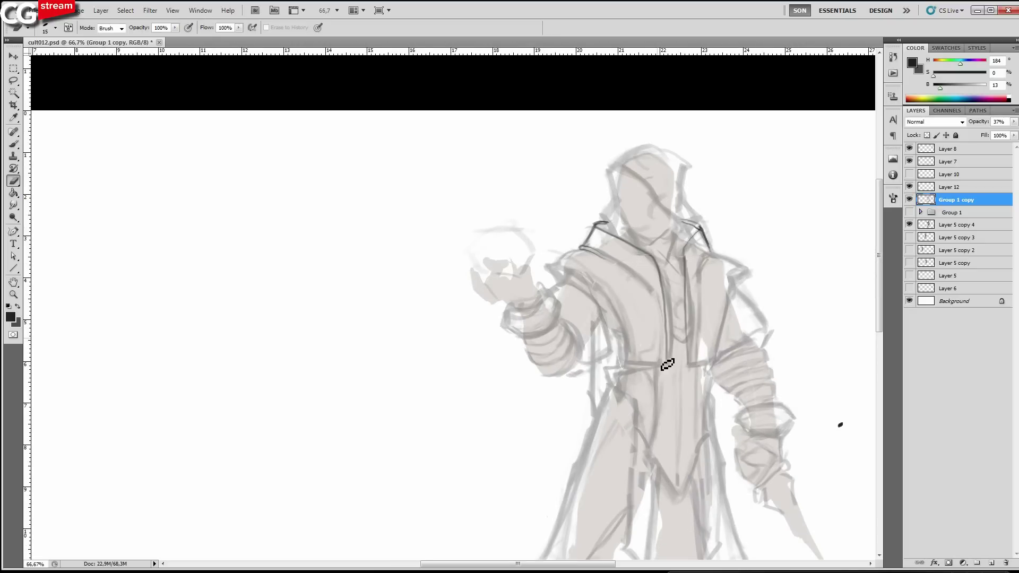
pyautogui.press(']')
pyautogui.moveTo(669, 363); pyautogui.dragTo(667, 296)
pyautogui.hotkey('ctrl', 'z')
# Delete the stray brush mark beside the dagger arm from Layer 12 using a lasso selection.
pyautogui.click(934, 187)
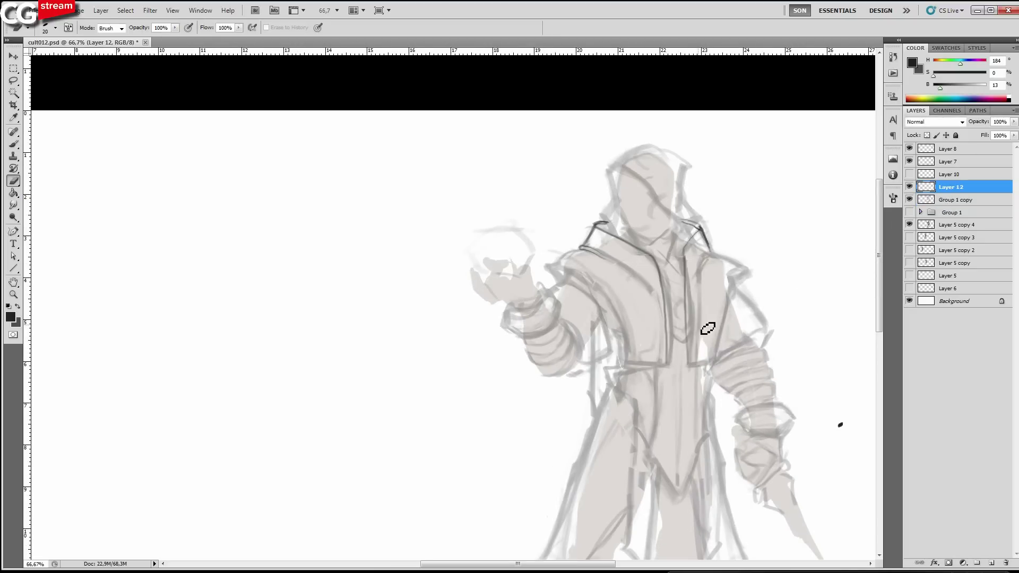
pyautogui.press('l')
pyautogui.moveTo(845, 450)
pyautogui.mouseDown()
pyautogui.moveTo(764, 296)
pyautogui.moveTo(727, 270)
pyautogui.moveTo(649, 425)
pyautogui.mouseUp()
pyautogui.press('Delete')
pyautogui.hotkey('ctrl', 'd')
# Darken the pointed shoulder edge above the dagger arm with the brush on Layer 12.
pyautogui.press('b')
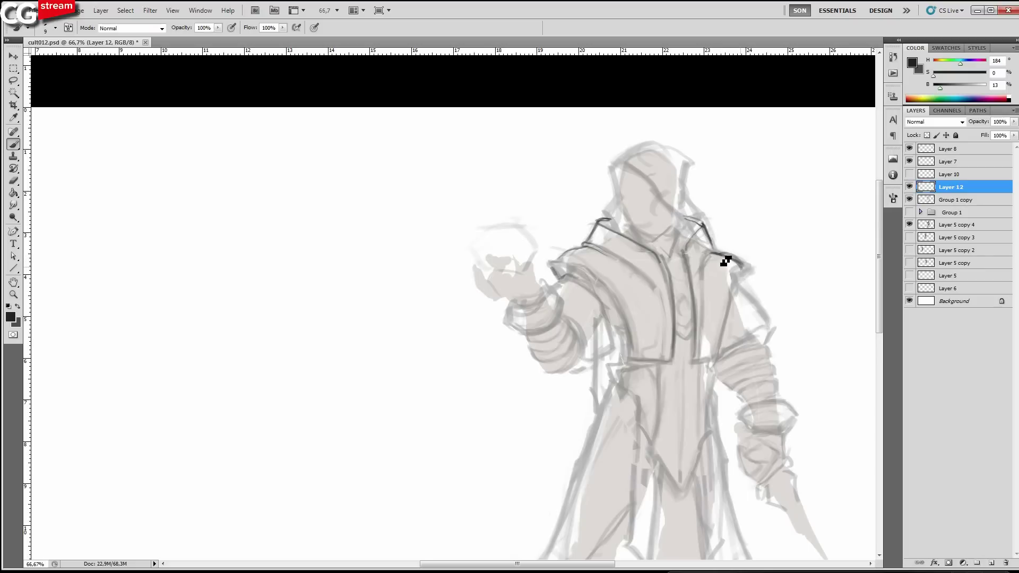
pyautogui.moveTo(725, 261); pyautogui.dragTo(744, 264)
pyautogui.press('e')
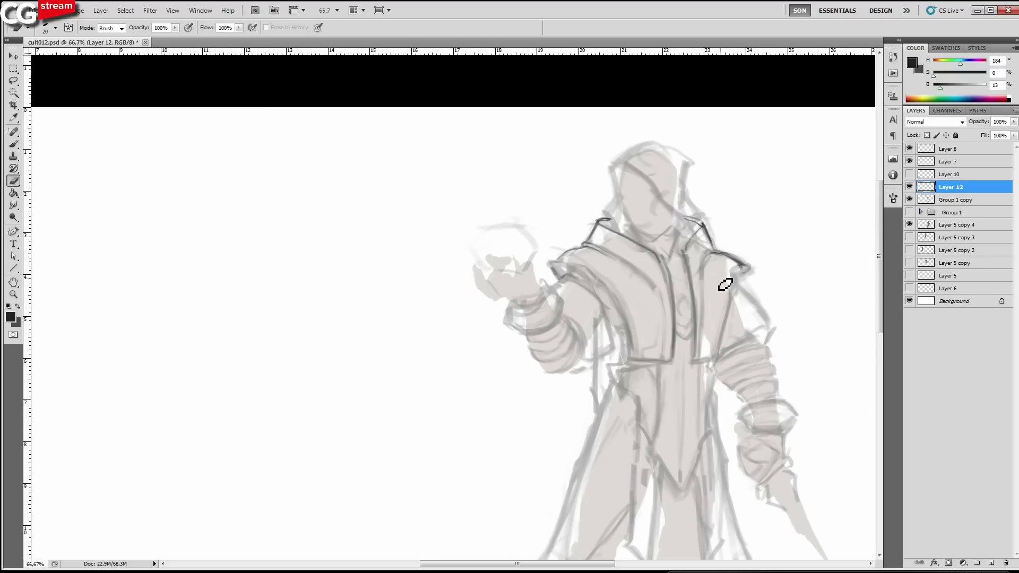
pyautogui.press('b')
# Outline both sides of the lower robe, from the hem corners up to the flared points at knee height.
pyautogui.moveTo(666, 318); pyautogui.dragTo(655, 278)
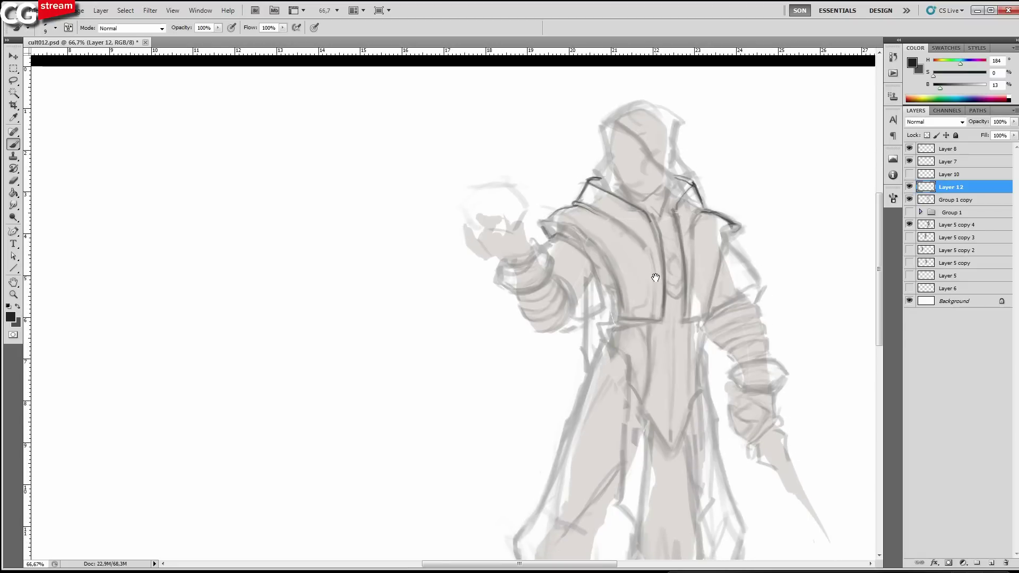
pyautogui.scroll(-5, 655, 277)
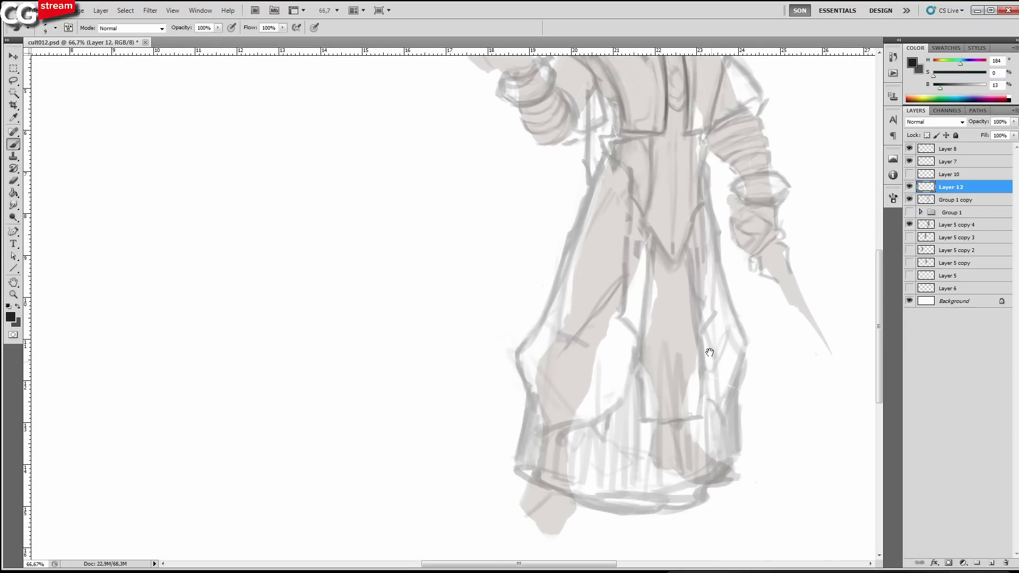
pyautogui.moveTo(742, 450); pyautogui.dragTo(739, 384)
pyautogui.moveTo(521, 473); pyautogui.dragTo(530, 396)
pyautogui.moveTo(529, 391)
pyautogui.mouseDown()
pyautogui.moveTo(516, 474)
pyautogui.moveTo(528, 483)
pyautogui.moveTo(517, 459)
pyautogui.moveTo(527, 387)
pyautogui.mouseUp()
pyautogui.moveTo(513, 447); pyautogui.dragTo(527, 381)
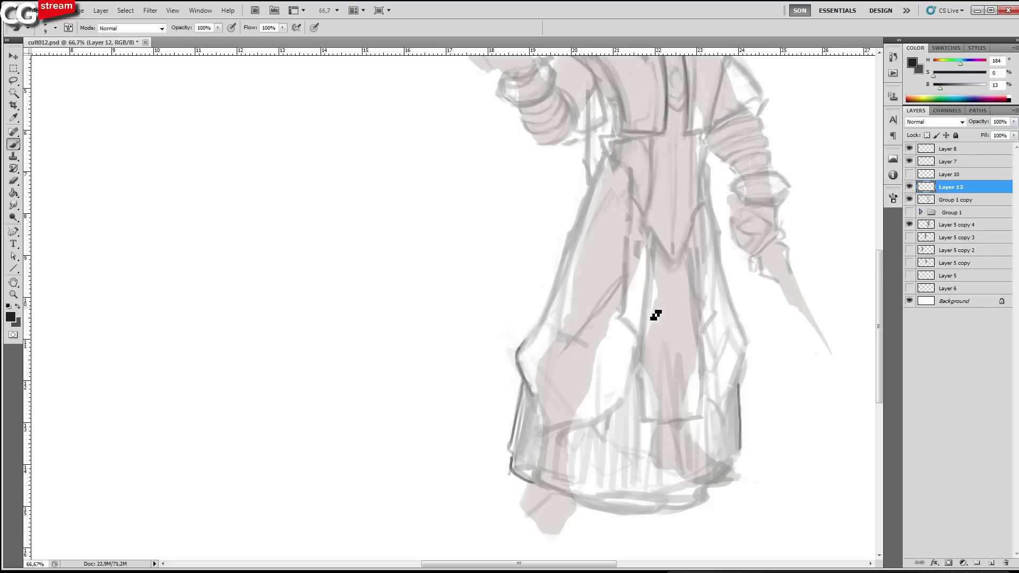
pyautogui.moveTo(745, 379); pyautogui.dragTo(747, 336)
# Outline the robe skirt's outer edges from the knee-height flares up to the waist, redoing unsatisfactory strokes.
pyautogui.scroll(3, 534, 344)
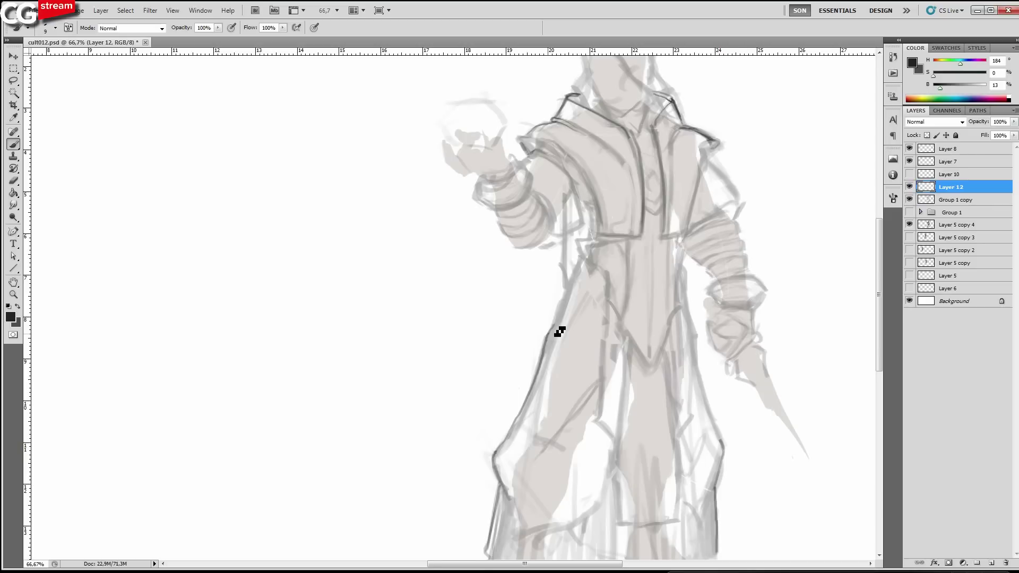
pyautogui.scroll(-2, 560, 332)
pyautogui.hotkey('ctrl', 'z')
pyautogui.moveTo(695, 355); pyautogui.dragTo(668, 277)
pyautogui.hotkey('ctrl', 'z')
pyautogui.moveTo(701, 376); pyautogui.dragTo(690, 333)
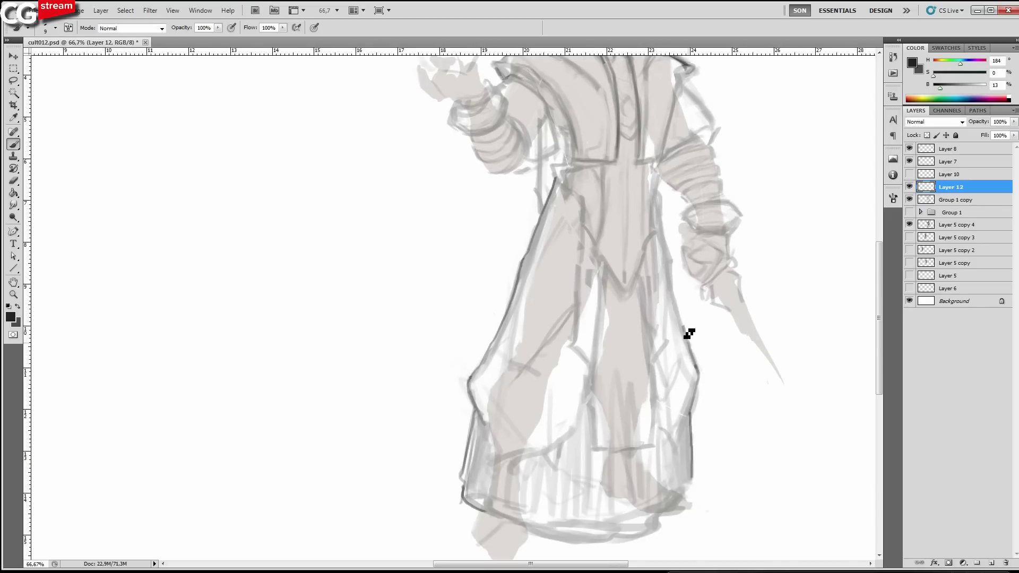
pyautogui.scroll(2, 684, 324)
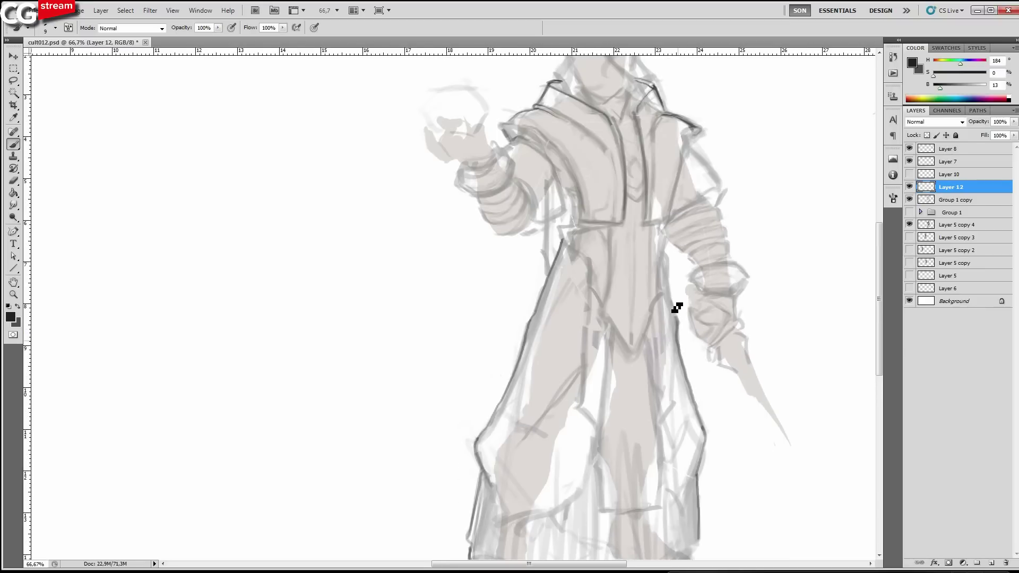
pyautogui.moveTo(676, 325); pyautogui.dragTo(664, 231)
# Outline the raised arm's wrapped sleeve from below and the loose upper sleeve of the dagger arm.
pyautogui.moveTo(552, 229); pyautogui.dragTo(536, 230)
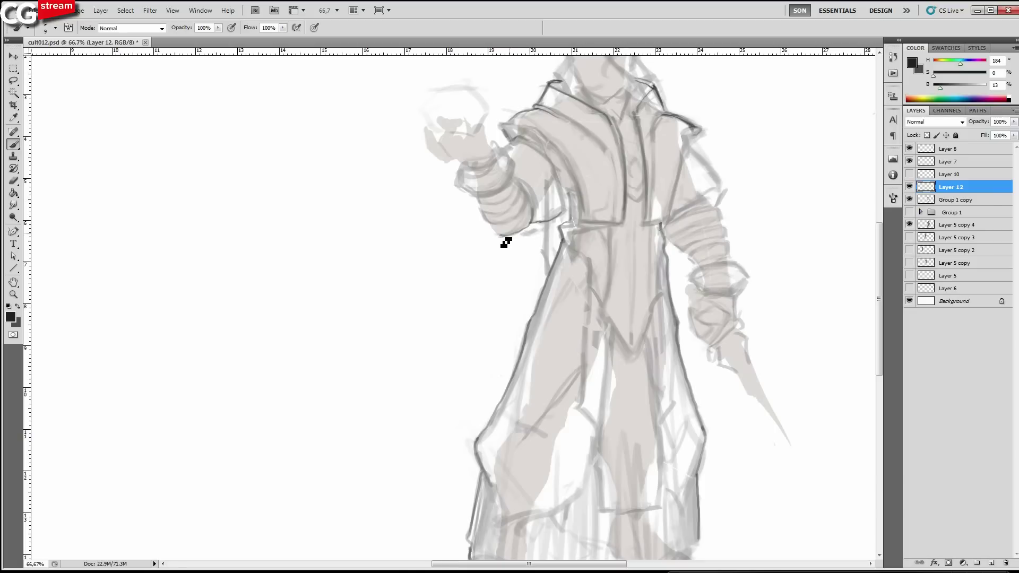
pyautogui.moveTo(501, 236); pyautogui.dragTo(474, 191)
pyautogui.moveTo(757, 189)
pyautogui.mouseDown()
pyautogui.moveTo(734, 234)
pyautogui.moveTo(703, 228)
pyautogui.mouseUp()
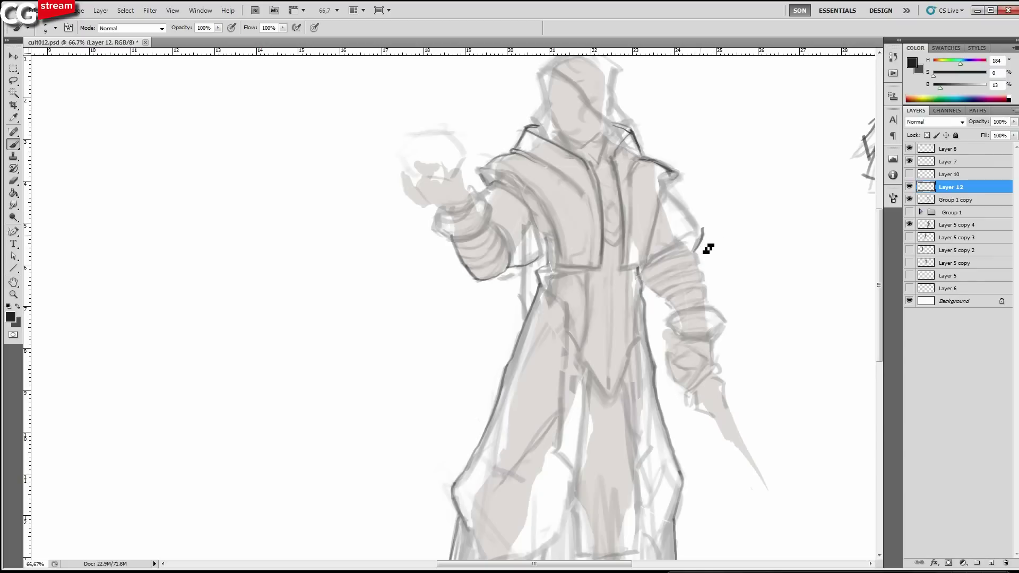
pyautogui.moveTo(706, 234); pyautogui.dragTo(664, 187)
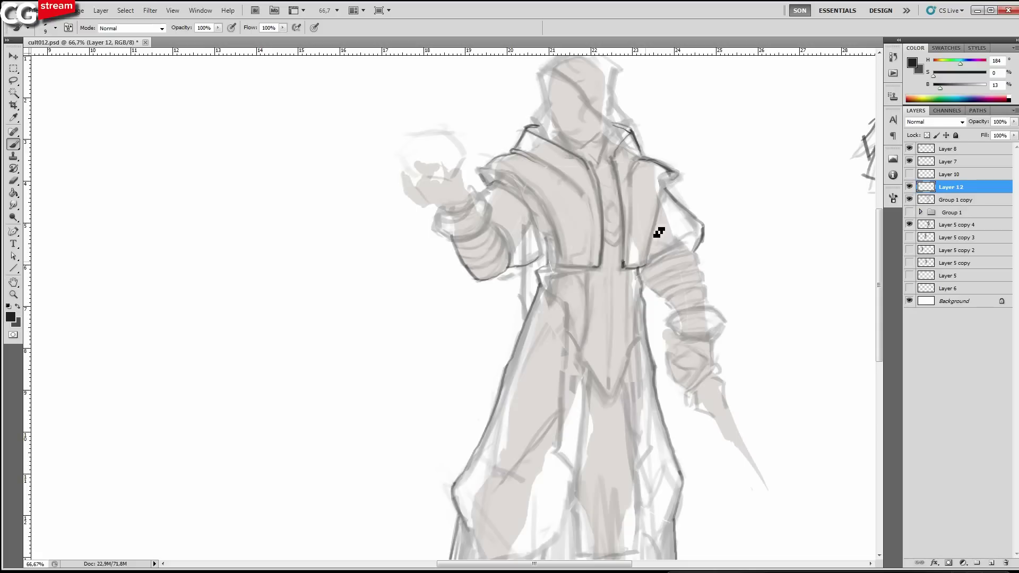
# Trace the vest's side edge beside the dagger arm, then the other side edge and shoulder flap with a smaller brush.
pyautogui.moveTo(654, 259); pyautogui.dragTo(680, 174)
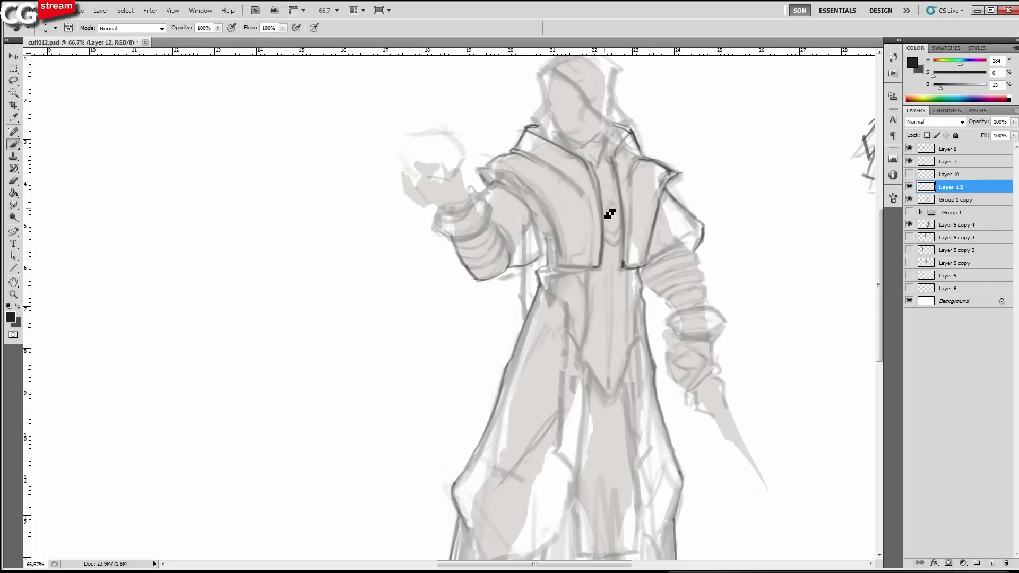
pyautogui.press('[')
pyautogui.moveTo(558, 247); pyautogui.dragTo(559, 260)
pyautogui.moveTo(563, 259); pyautogui.dragTo(476, 171)
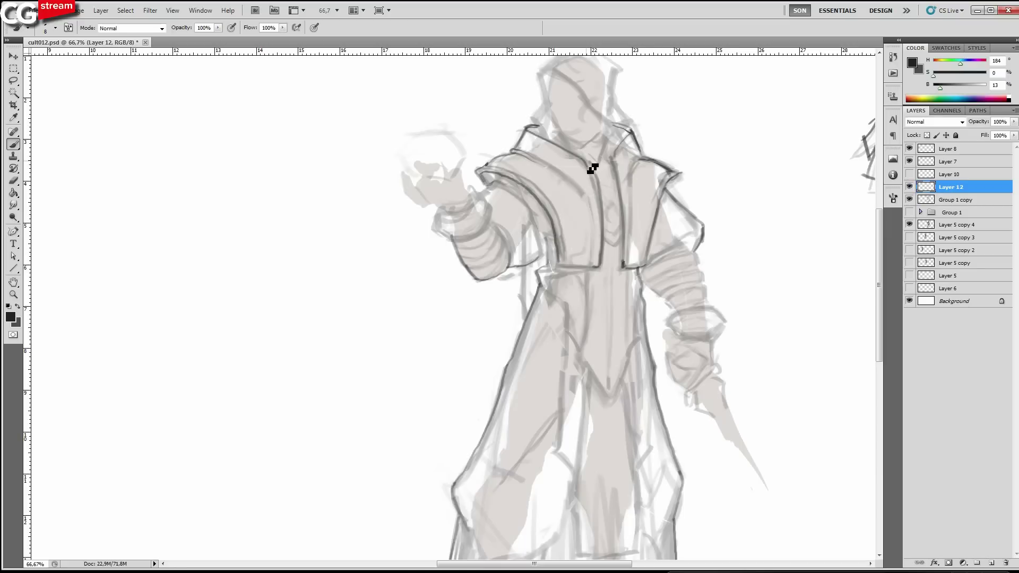
pyautogui.scroll(3, 599, 136)
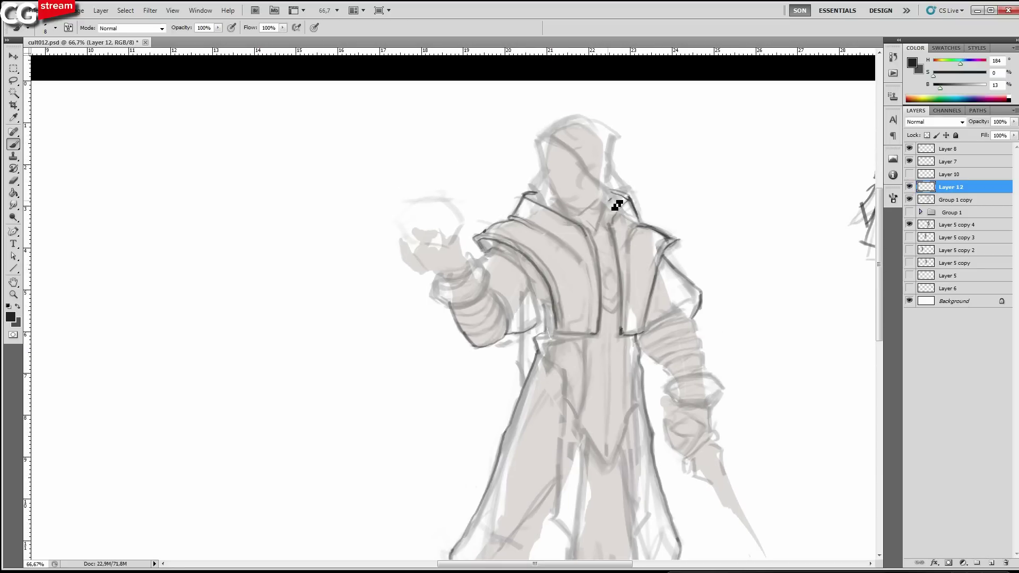
# Outline the hood's face opening down to the collar and clean up the line where hood and collar meet.
pyautogui.moveTo(616, 206); pyautogui.dragTo(550, 175)
pyautogui.moveTo(543, 173)
pyautogui.mouseDown()
pyautogui.moveTo(536, 193)
pyautogui.moveTo(603, 195)
pyautogui.moveTo(590, 177)
pyautogui.mouseUp()
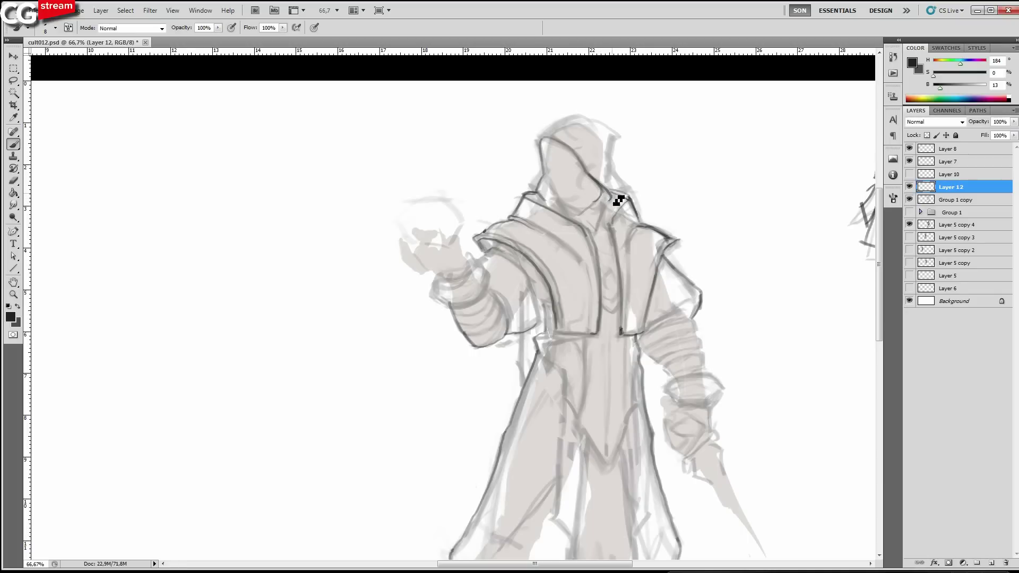
pyautogui.press('e')
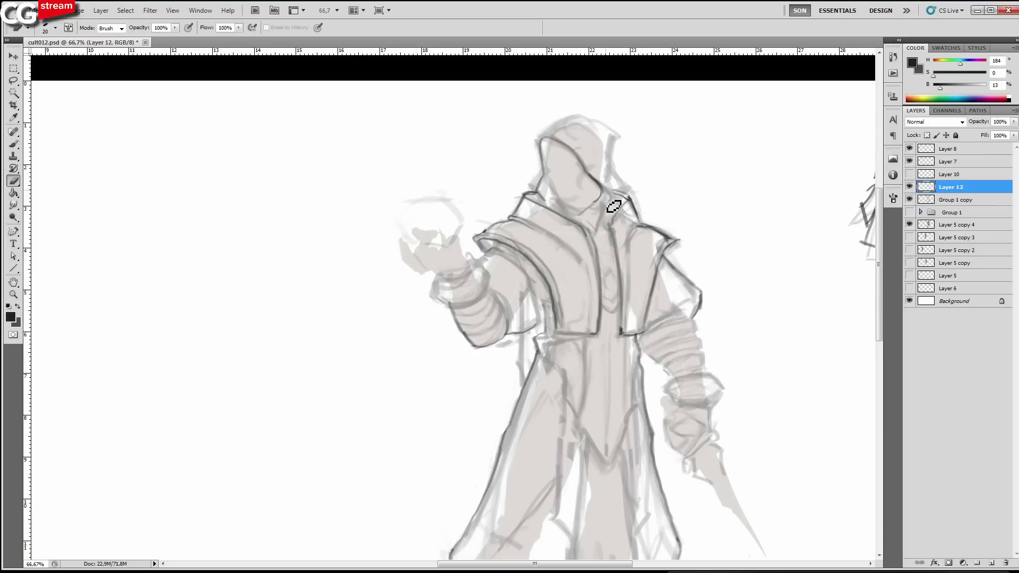
pyautogui.press('b')
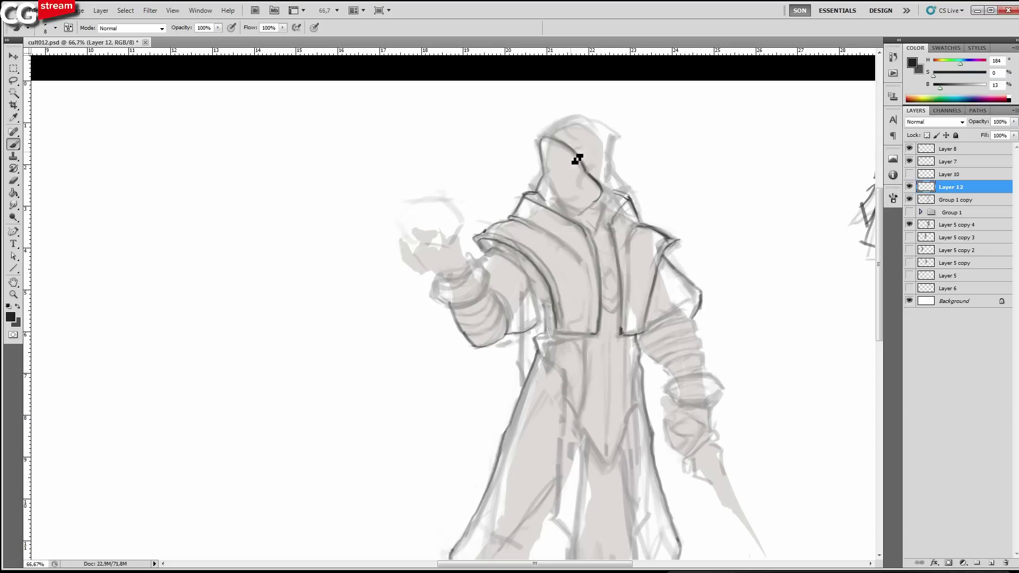
# Outline the pointed front flap hanging from the waist, tracing both sides from its tip upward.
pyautogui.moveTo(614, 354); pyautogui.dragTo(597, 284)
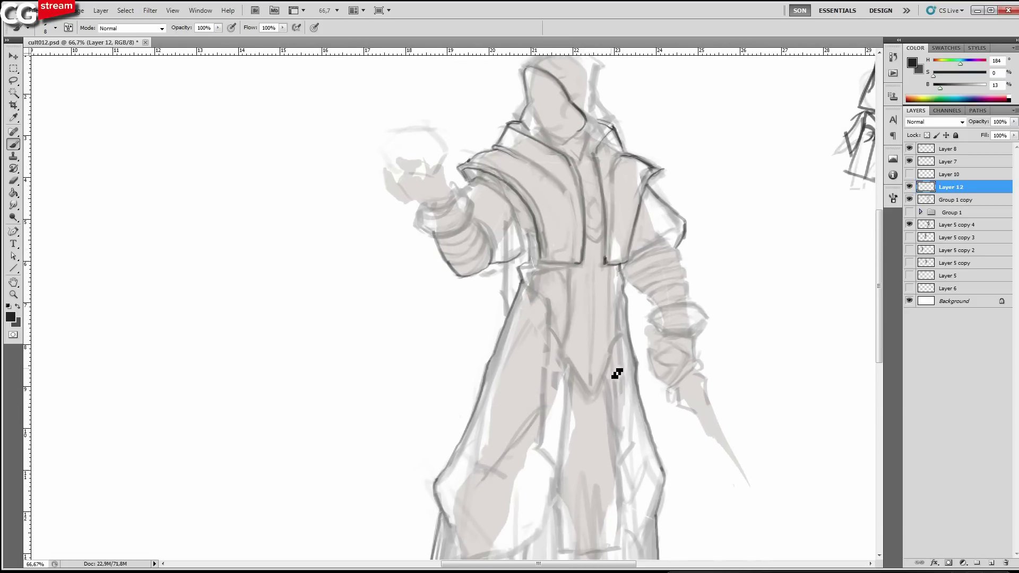
pyautogui.scroll(-1, 617, 373)
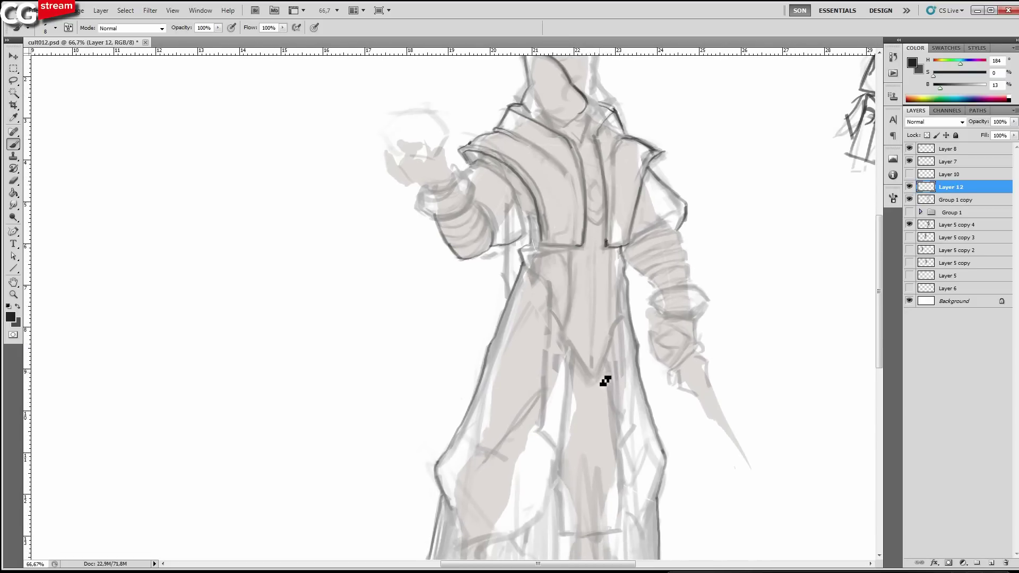
pyautogui.moveTo(611, 338); pyautogui.dragTo(592, 378)
pyautogui.moveTo(560, 322)
pyautogui.mouseDown()
pyautogui.moveTo(569, 296)
pyautogui.moveTo(562, 266)
pyautogui.moveTo(536, 240)
pyautogui.mouseUp()
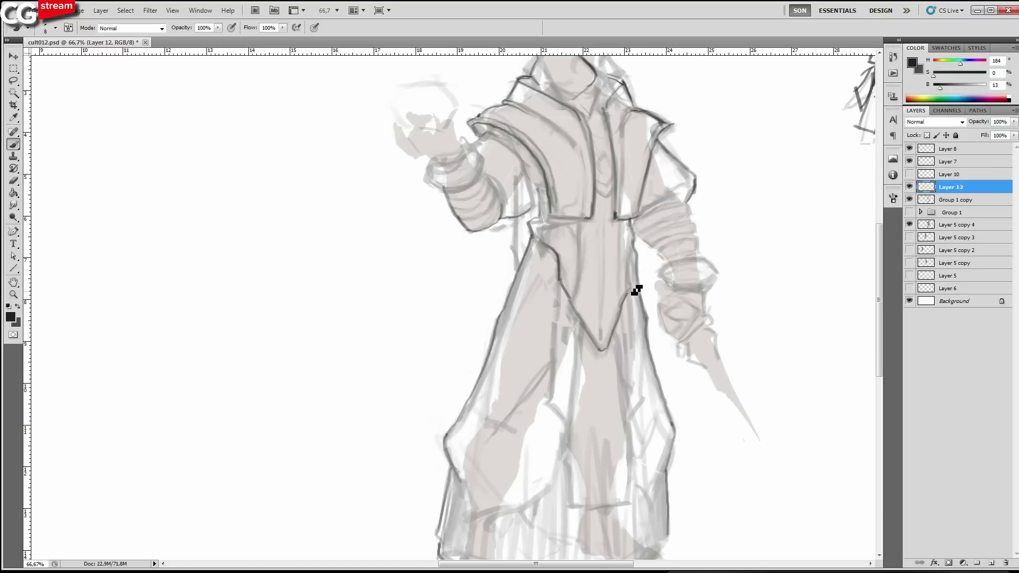
pyautogui.moveTo(636, 289); pyautogui.dragTo(632, 245)
# Redraw the vest's front hem corners as downward points on both sides of the opening, erasing the old straight hem lines.
pyautogui.moveTo(584, 239); pyautogui.dragTo(547, 216)
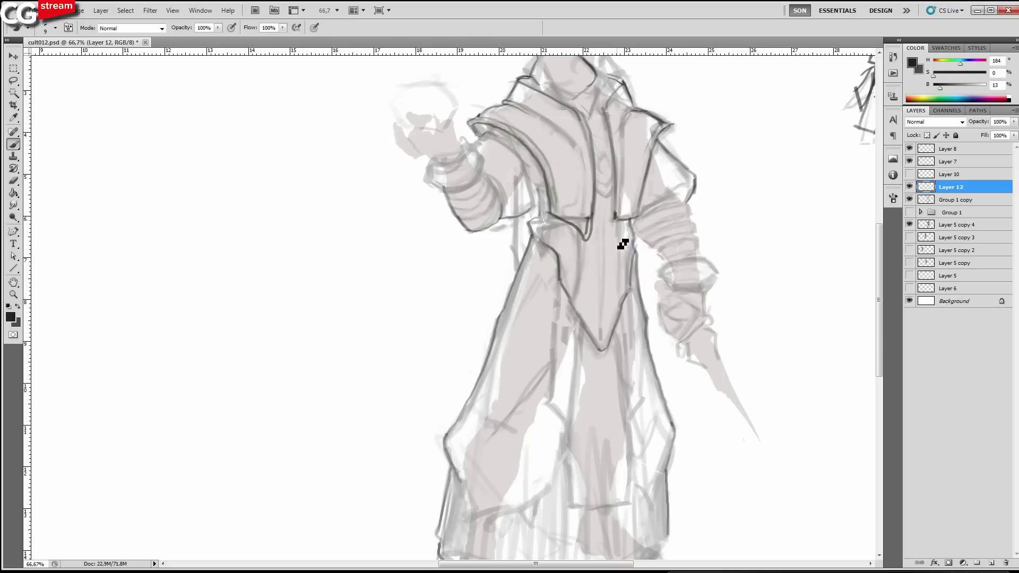
pyautogui.press('e')
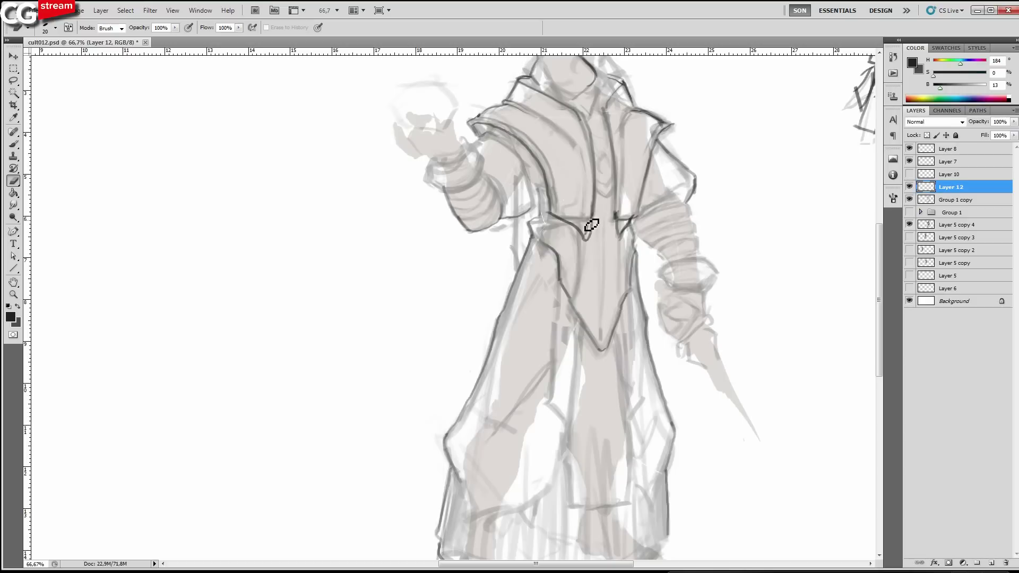
pyautogui.press('b')
pyautogui.moveTo(616, 204)
pyautogui.mouseDown()
pyautogui.moveTo(619, 237)
pyautogui.moveTo(626, 205)
pyautogui.mouseUp()
pyautogui.press('e')
pyautogui.press('[')
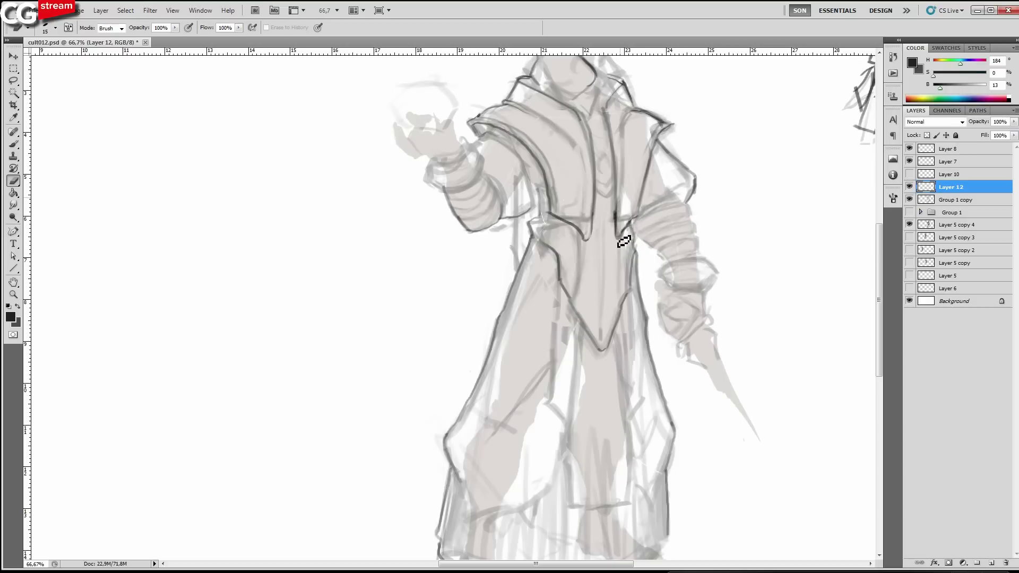
pyautogui.press('b')
pyautogui.moveTo(639, 218); pyautogui.dragTo(619, 242)
pyautogui.press('e')
pyautogui.scroll(2, 629, 221)
pyautogui.press('b')
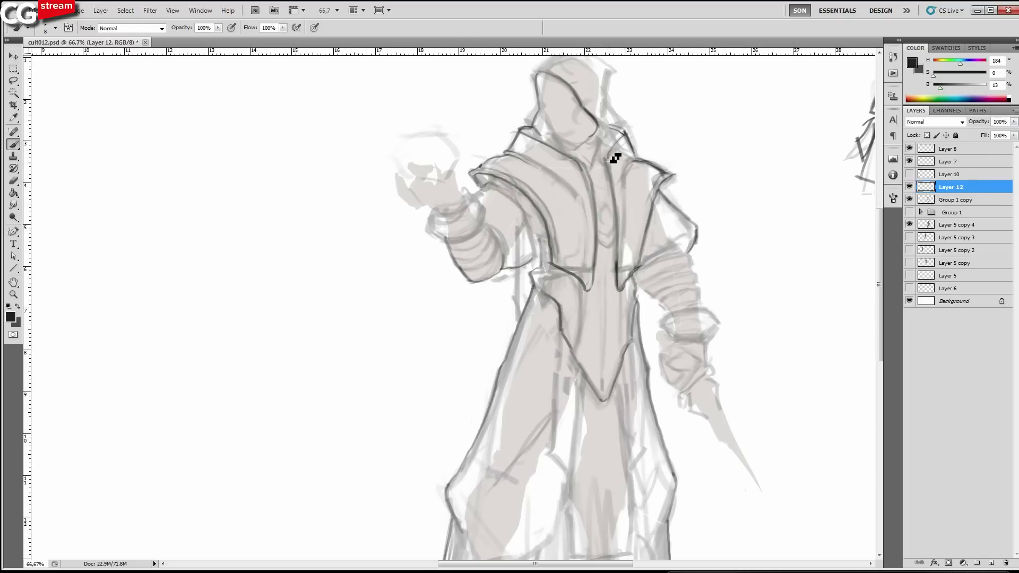
# Mirror the canvas horizontally and outline the robe panel's lower edge inward from the knee-height flare below the raised arm.
pyautogui.moveTo(643, 344); pyautogui.dragTo(655, 264)
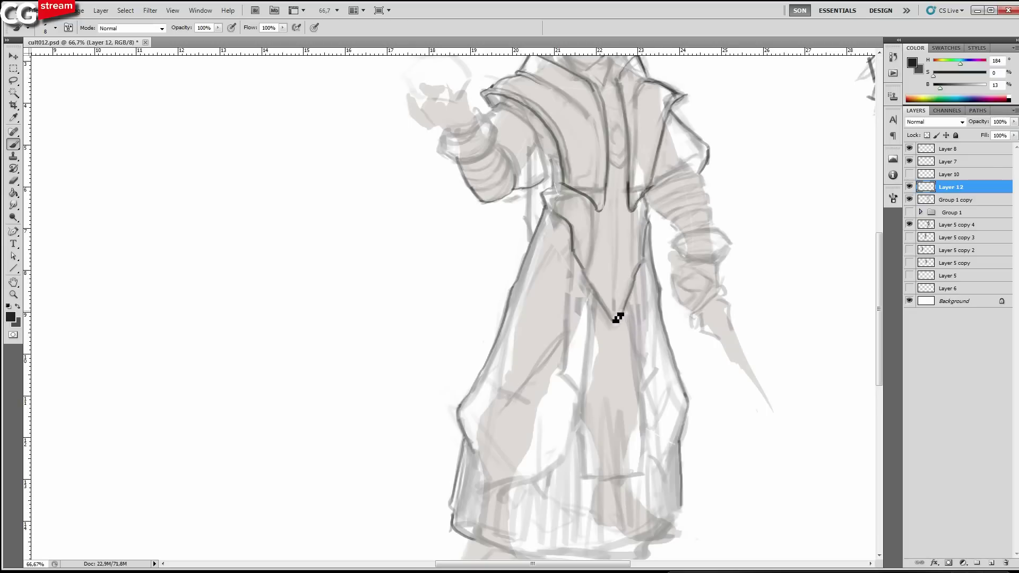
pyautogui.moveTo(595, 227); pyautogui.dragTo(599, 284)
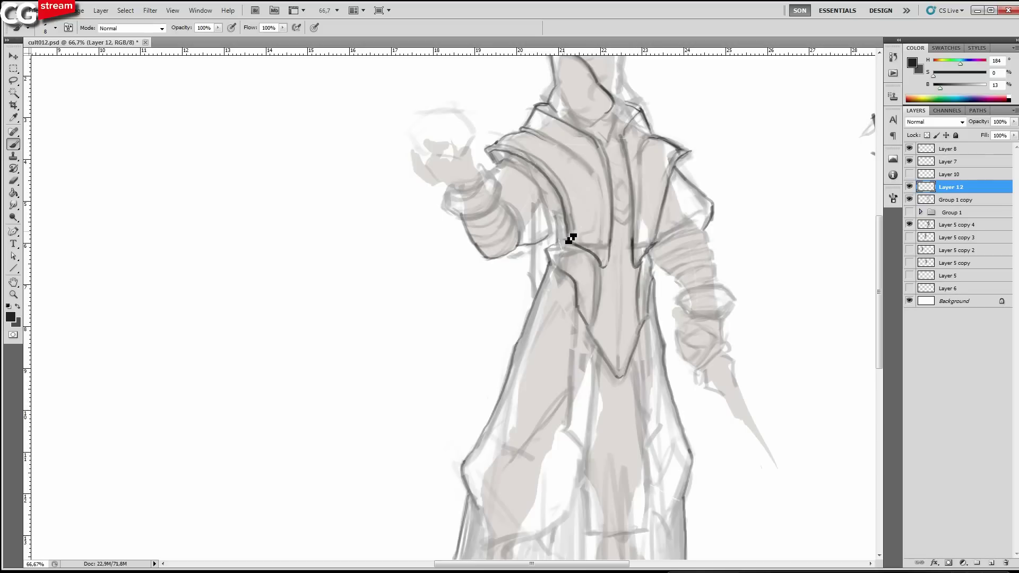
pyautogui.hotkey('ctrl', 'shift', 'h')
pyautogui.moveTo(564, 232); pyautogui.dragTo(762, 208)
pyautogui.moveTo(762, 208); pyautogui.dragTo(761, 182)
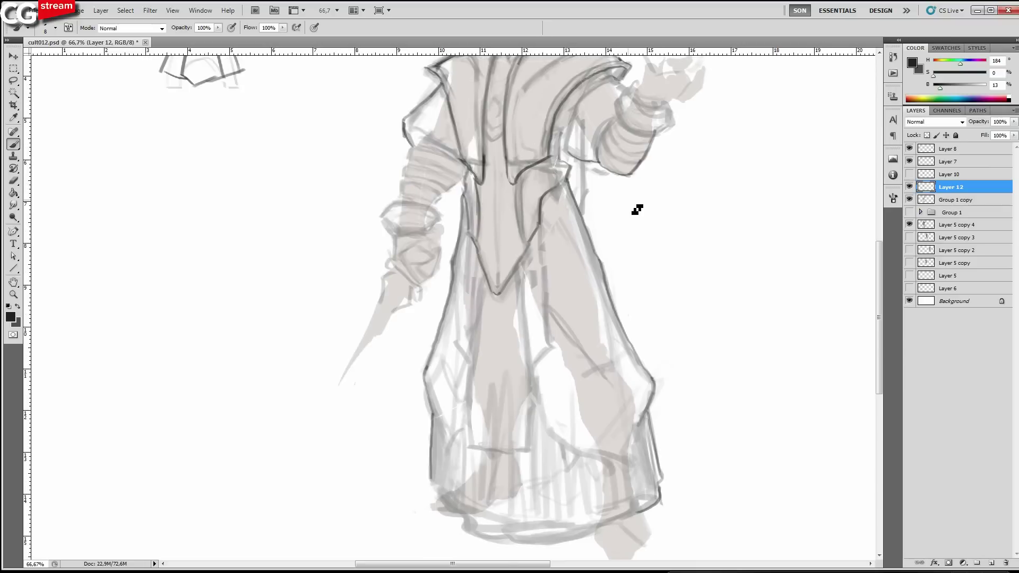
pyautogui.moveTo(633, 363); pyautogui.dragTo(642, 276)
pyautogui.press(']')
pyautogui.press('[')
pyautogui.moveTo(657, 330); pyautogui.dragTo(638, 361)
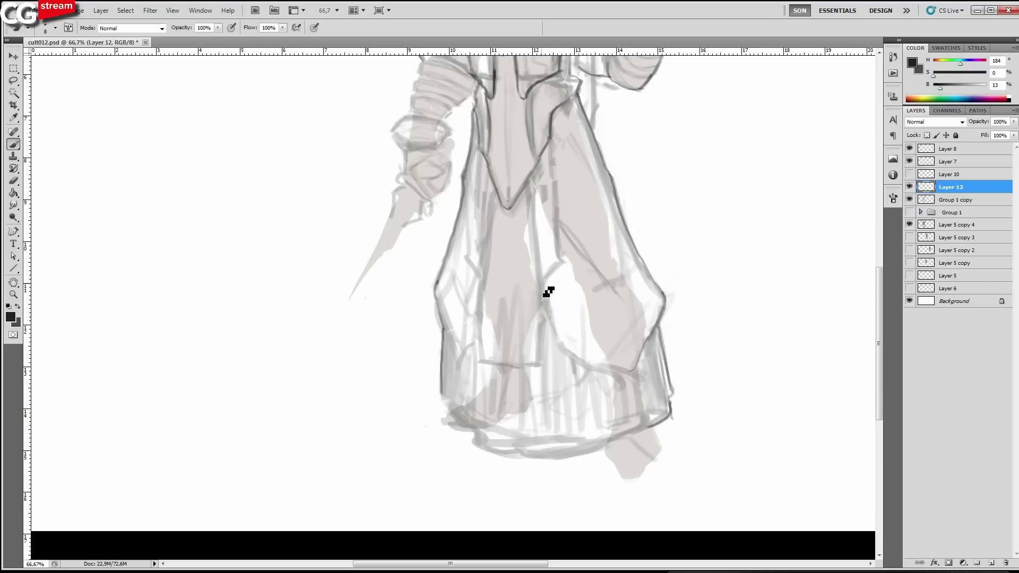
# Trace the inner edge of the robe's front opening on the raised-arm side, from the waist to the knee-height notch.
pyautogui.moveTo(538, 170); pyautogui.dragTo(603, 356)
pyautogui.keyDown('alt'); pyautogui.click(592, 333); pyautogui.keyUp('alt')
pyautogui.keyDown('ctrl'); pyautogui.click(613, 393); pyautogui.keyUp('ctrl')
pyautogui.scroll(-2, 621, 419)
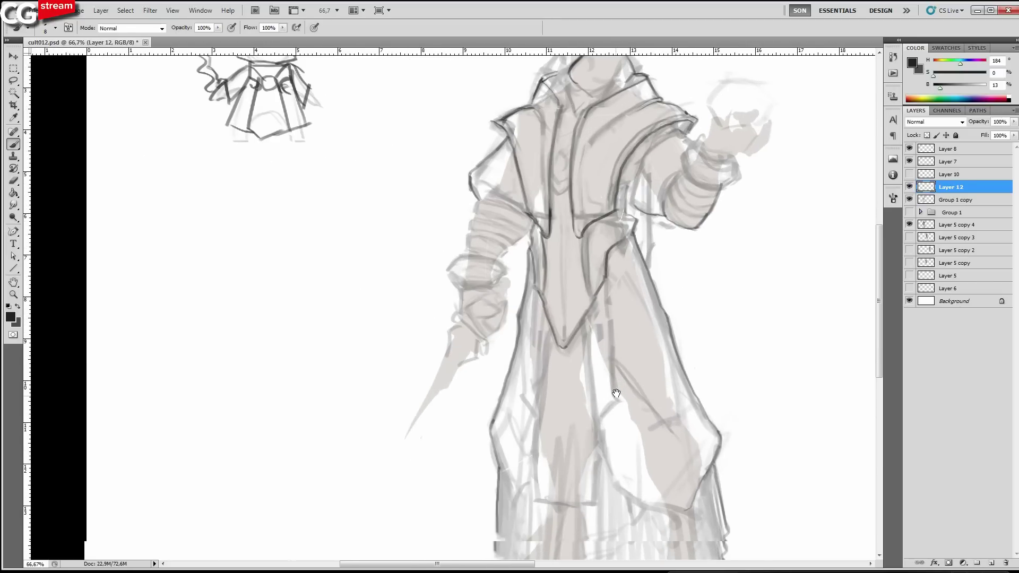
pyautogui.scroll(3, 611, 251)
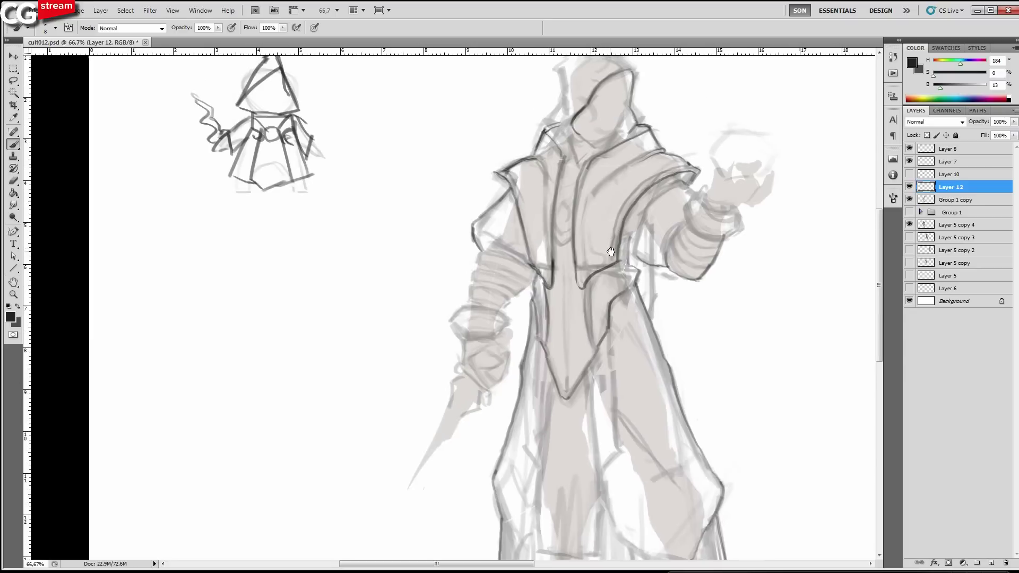
pyautogui.scroll(1, 613, 211)
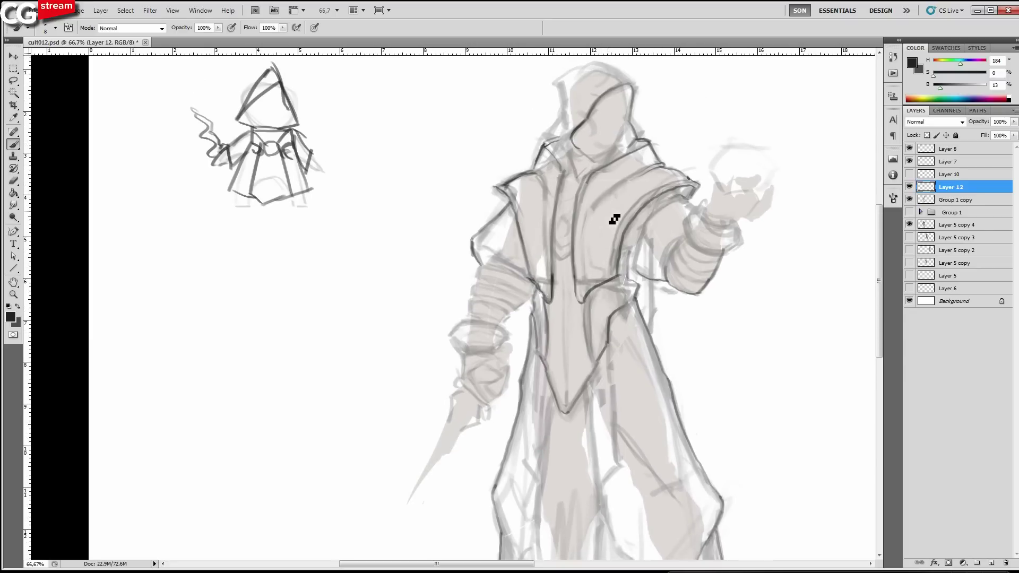
pyautogui.moveTo(586, 281); pyautogui.dragTo(614, 225)
pyautogui.moveTo(614, 183)
pyautogui.mouseDown()
pyautogui.moveTo(620, 215)
pyautogui.moveTo(594, 251)
pyautogui.mouseUp()
pyautogui.hotkey('ctrl', 'z')
pyautogui.moveTo(636, 326); pyautogui.dragTo(641, 207)
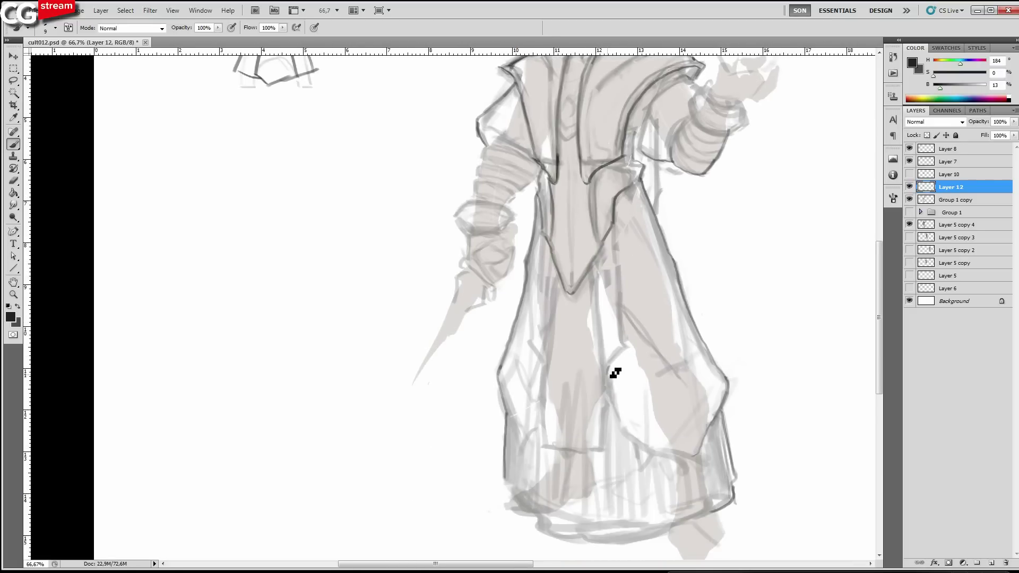
pyautogui.moveTo(615, 373)
pyautogui.mouseDown()
pyautogui.moveTo(626, 296)
pyautogui.moveTo(615, 213)
pyautogui.mouseUp()
# Trace the inner edge of the robe's opening on the dagger-arm side, redoing the unsatisfactory stroke and tidying with the eraser.
pyautogui.moveTo(546, 367); pyautogui.dragTo(533, 310)
pyautogui.moveTo(533, 320); pyautogui.dragTo(535, 234)
pyautogui.hotkey('ctrl', 'z')
pyautogui.moveTo(534, 329); pyautogui.dragTo(547, 237)
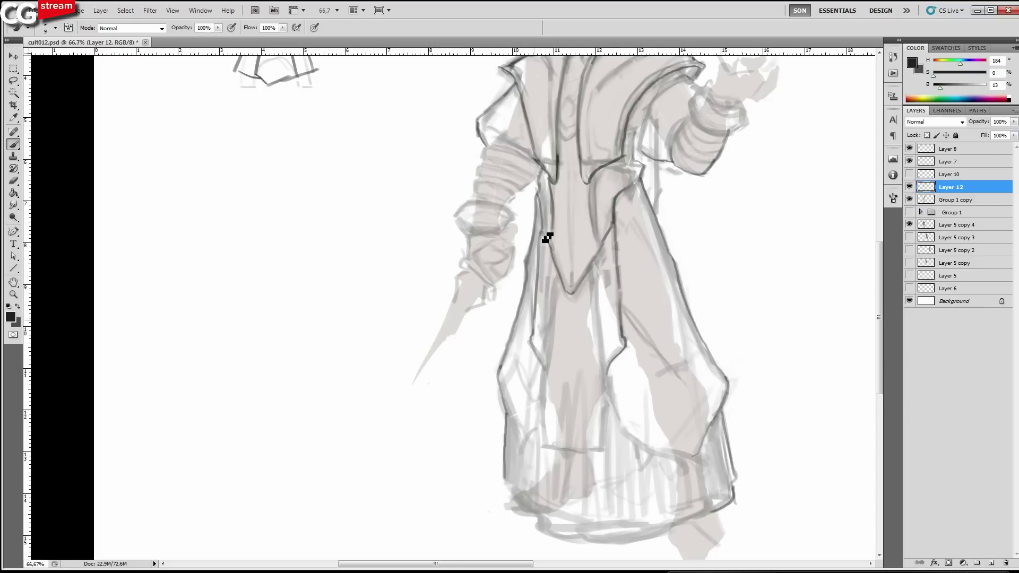
pyautogui.press('e')
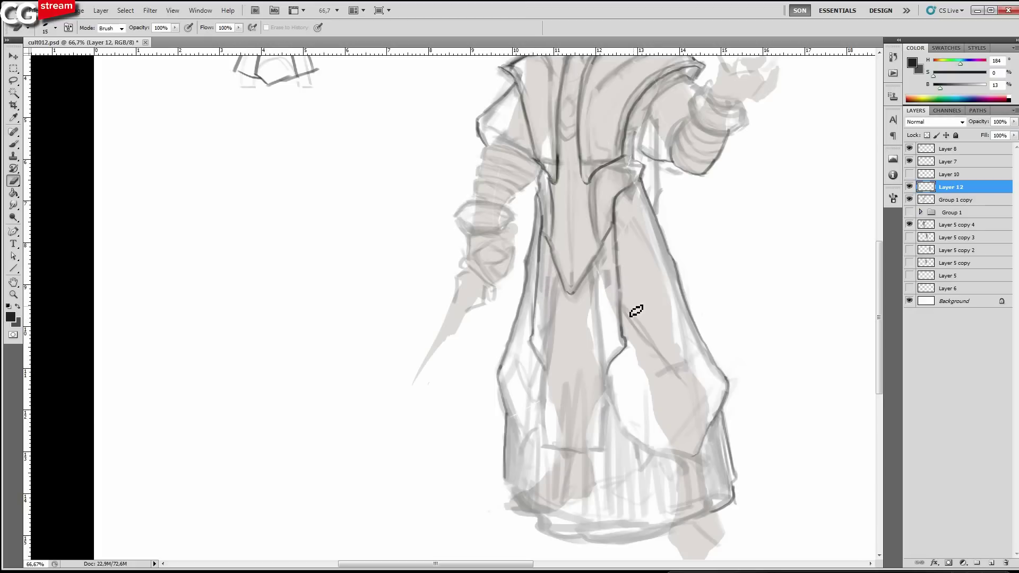
pyautogui.moveTo(672, 323); pyautogui.dragTo(662, 304)
pyautogui.keyDown('alt'); pyautogui.click(654, 290); pyautogui.keyUp('alt')
pyautogui.press('b')
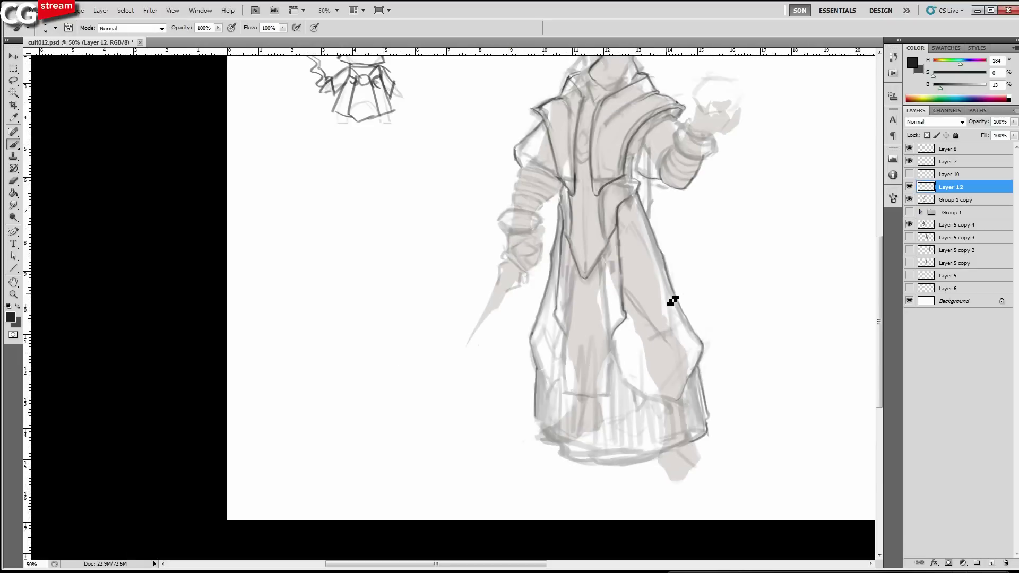
# Draw the cloth edge hanging below the raised sleeve with a larger brush and touch up the waist and shoulder flap lines.
pyautogui.moveTo(610, 223); pyautogui.dragTo(608, 329)
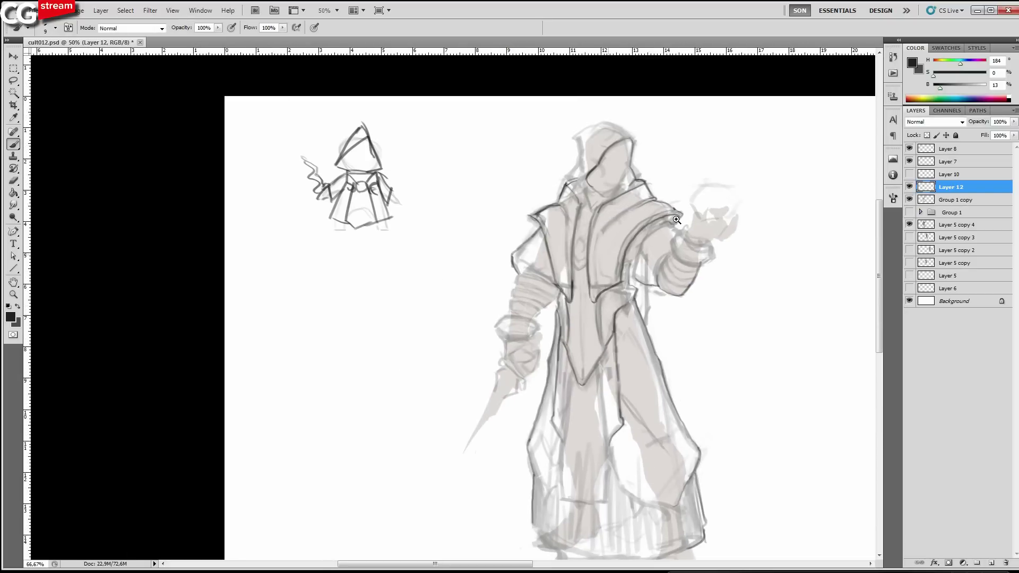
pyautogui.keyDown('ctrl'); pyautogui.click(677, 220); pyautogui.keyUp('ctrl')
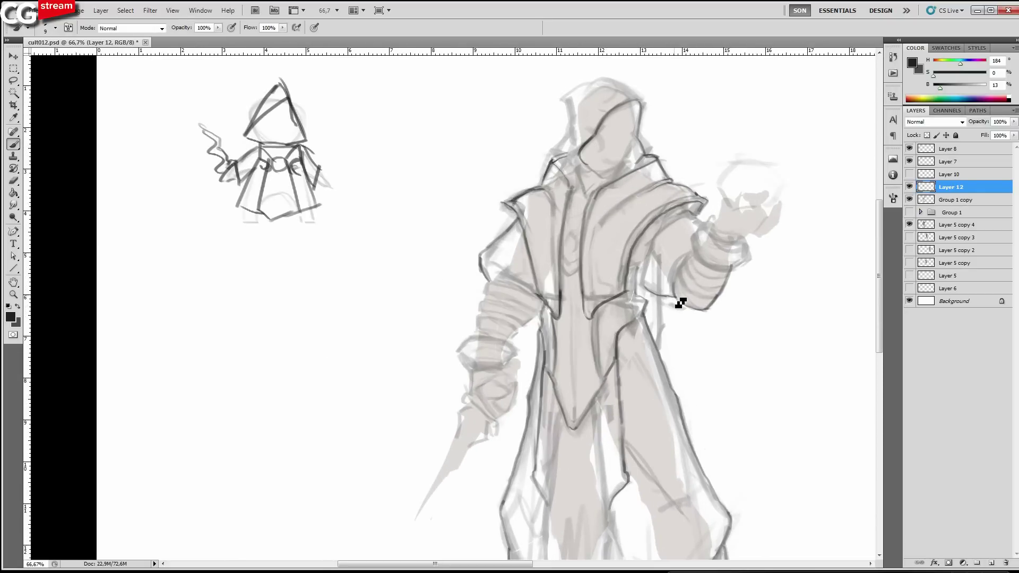
pyautogui.press(']')
pyautogui.moveTo(662, 292); pyautogui.dragTo(658, 343)
pyautogui.moveTo(541, 329); pyautogui.dragTo(545, 305)
pyautogui.moveTo(701, 184); pyautogui.dragTo(695, 182)
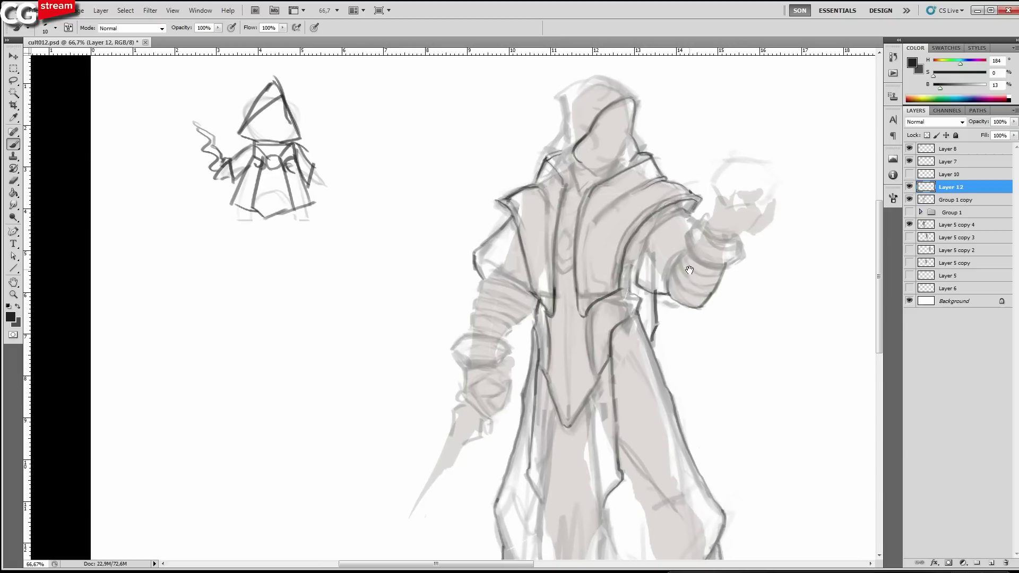
pyautogui.press('e')
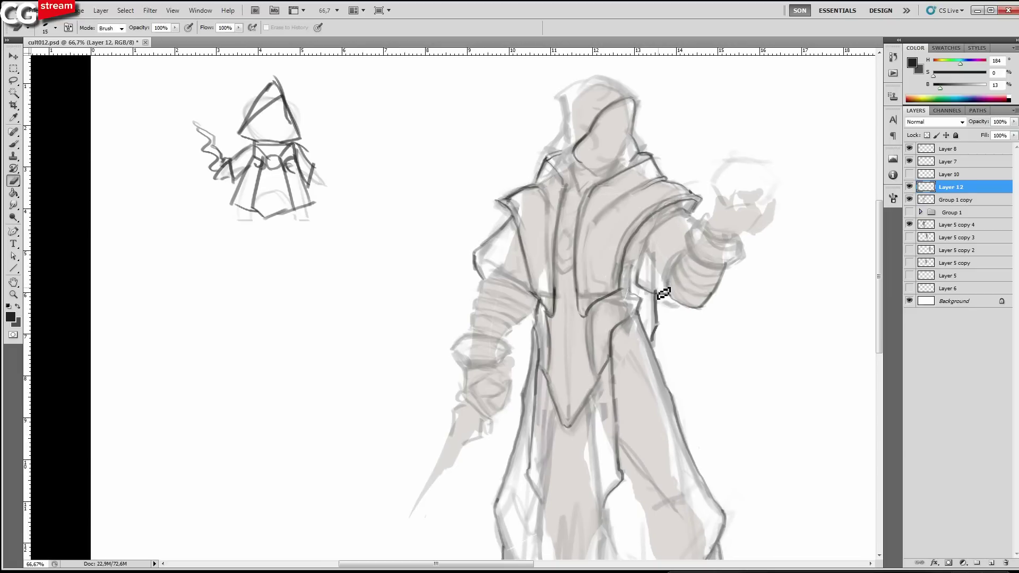
pyautogui.moveTo(661, 297); pyautogui.dragTo(672, 322)
pyautogui.press('b')
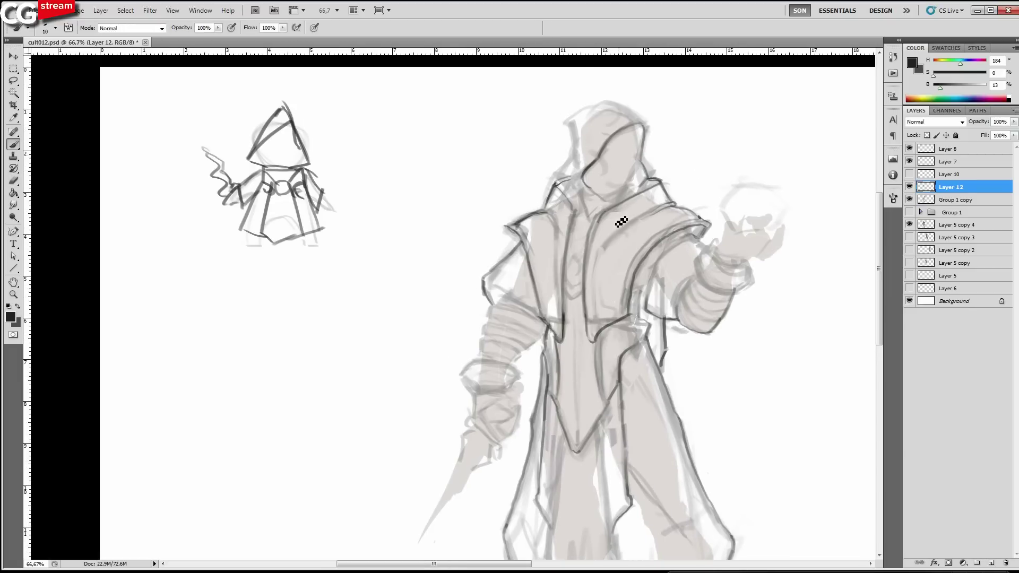
# Mirror the whole canvas back to its original orientation after checking the lower robe.
pyautogui.moveTo(644, 456)
pyautogui.mouseDown()
pyautogui.moveTo(678, 326)
pyautogui.moveTo(680, 232)
pyautogui.mouseUp()
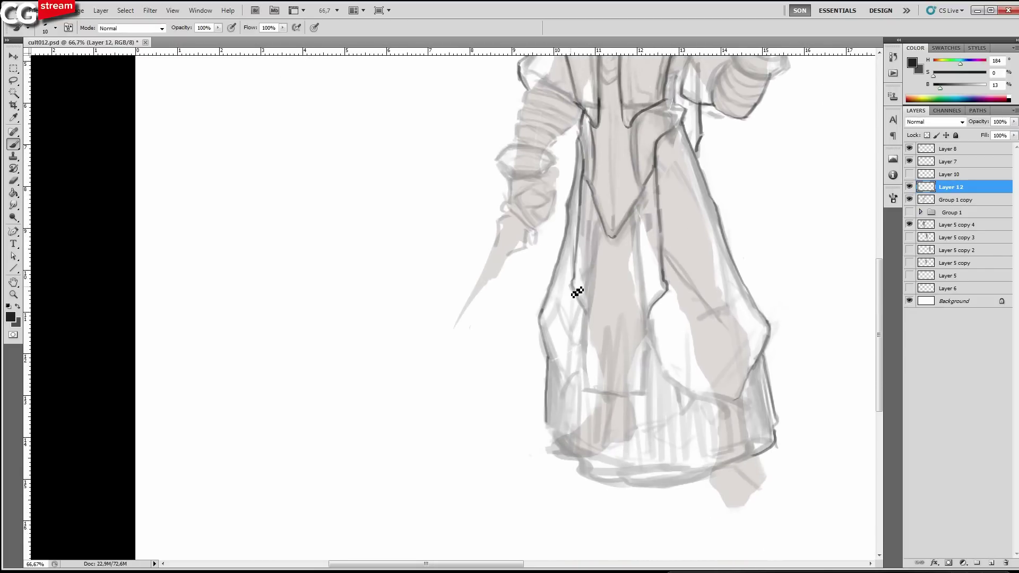
pyautogui.moveTo(653, 369); pyautogui.dragTo(641, 332)
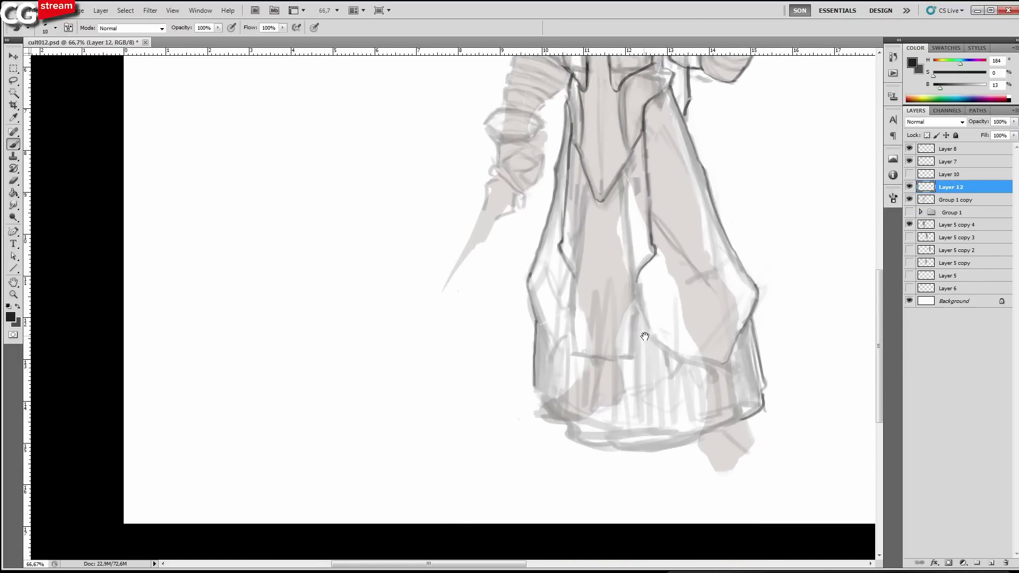
pyautogui.scroll(4, 645, 233)
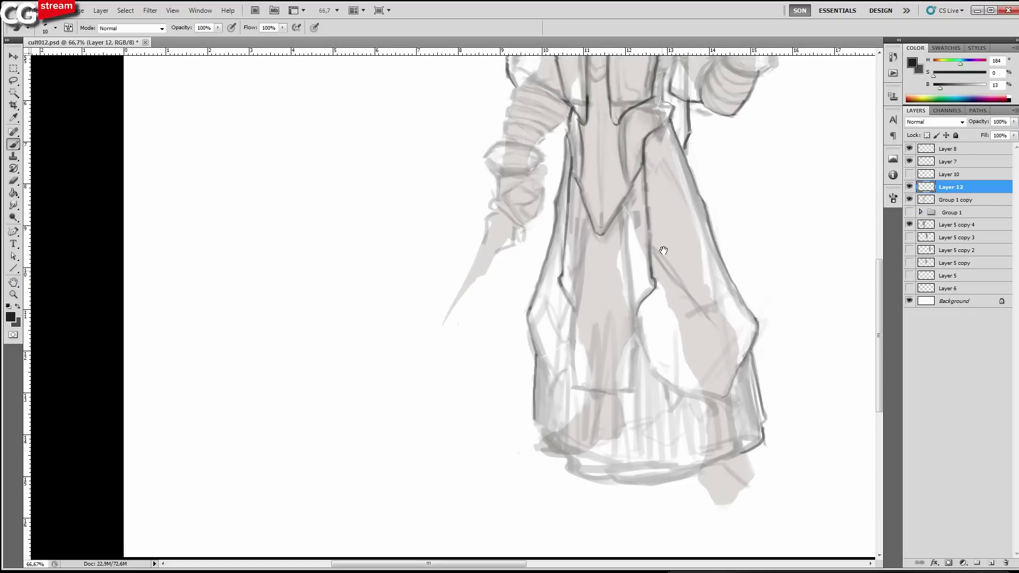
pyautogui.keyDown('alt'); pyautogui.click(641, 221); pyautogui.keyUp('alt')
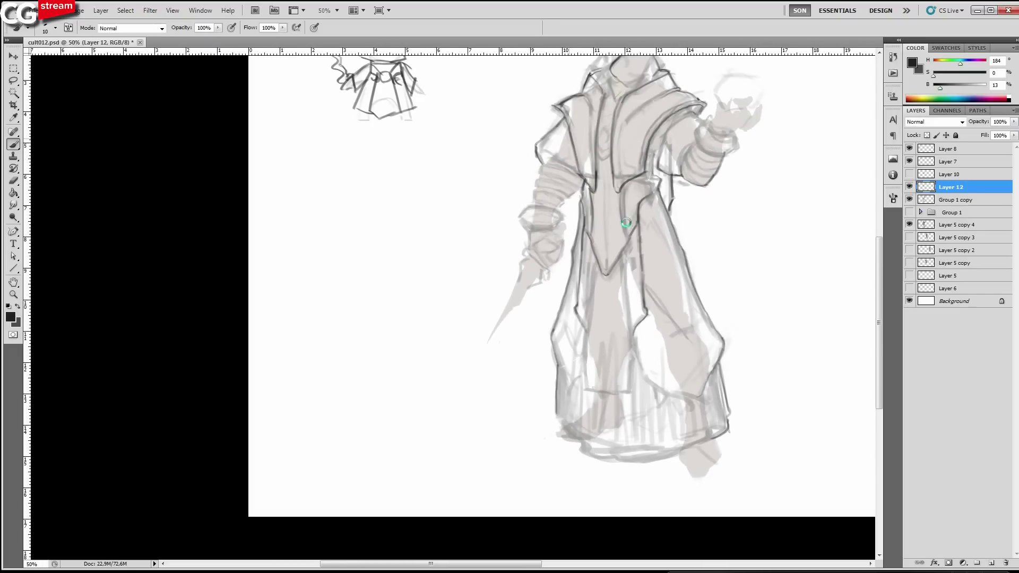
pyautogui.moveTo(747, 223); pyautogui.dragTo(425, 298)
pyautogui.click(647, 216)
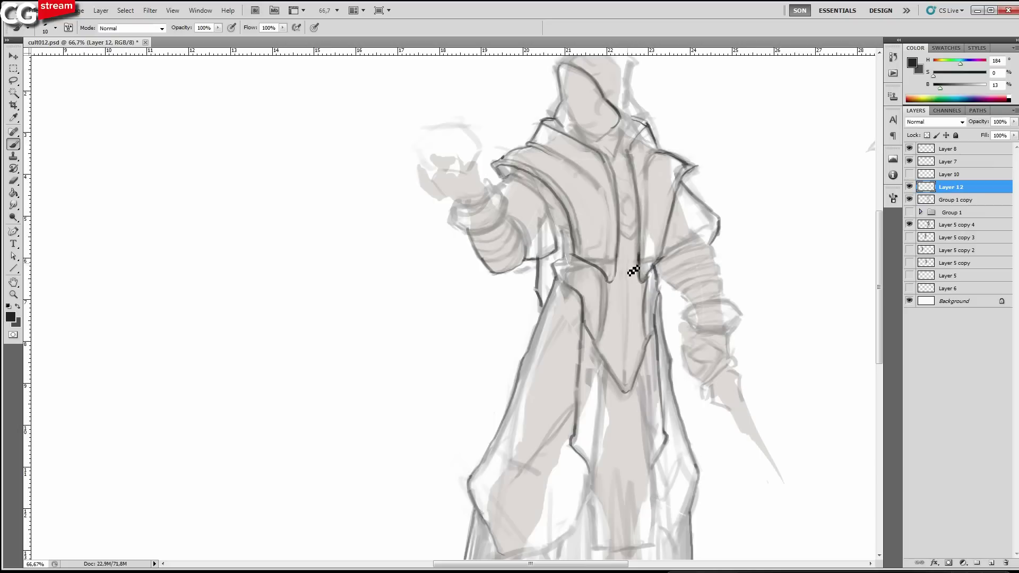
pyautogui.moveTo(616, 288); pyautogui.dragTo(615, 222)
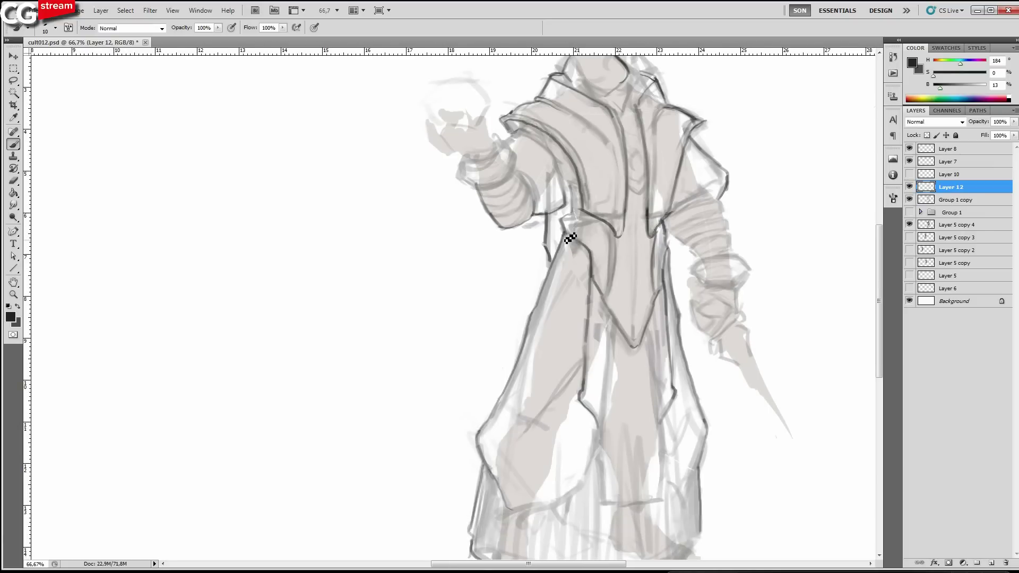
# Redraw the waist corner beneath the raised arm, erasing stray lines, and reinforce the shoulder flap's tip.
pyautogui.moveTo(561, 234); pyautogui.dragTo(566, 238)
pyautogui.press('e')
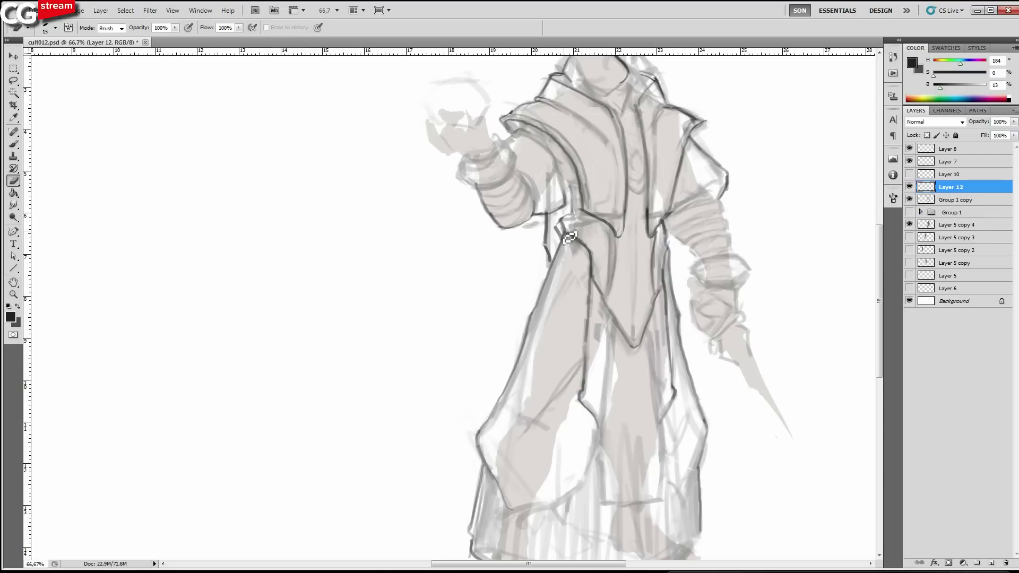
pyautogui.press('b')
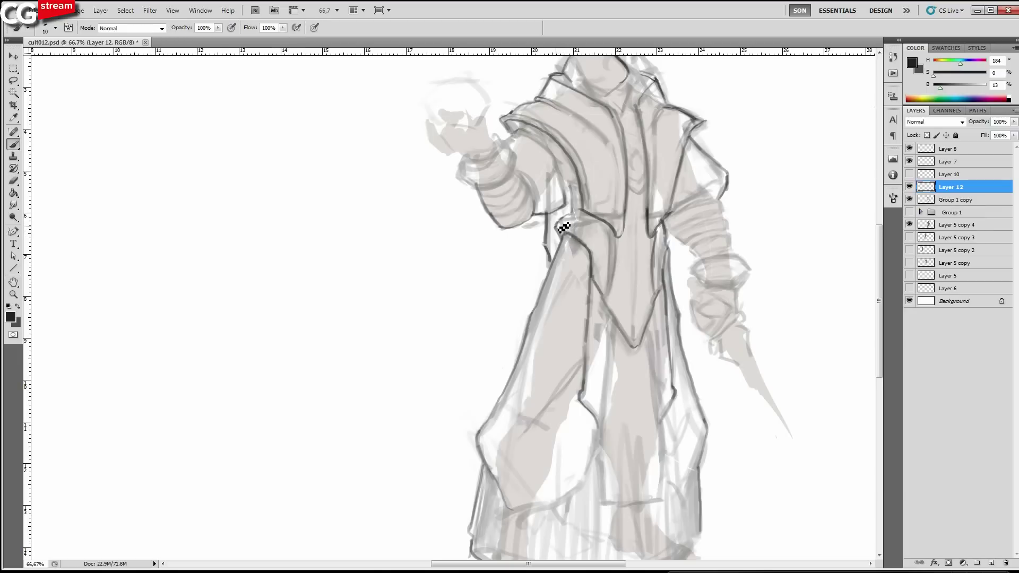
pyautogui.moveTo(557, 227)
pyautogui.mouseDown()
pyautogui.moveTo(571, 213)
pyautogui.moveTo(607, 263)
pyautogui.mouseUp()
pyautogui.moveTo(531, 181); pyautogui.dragTo(522, 188)
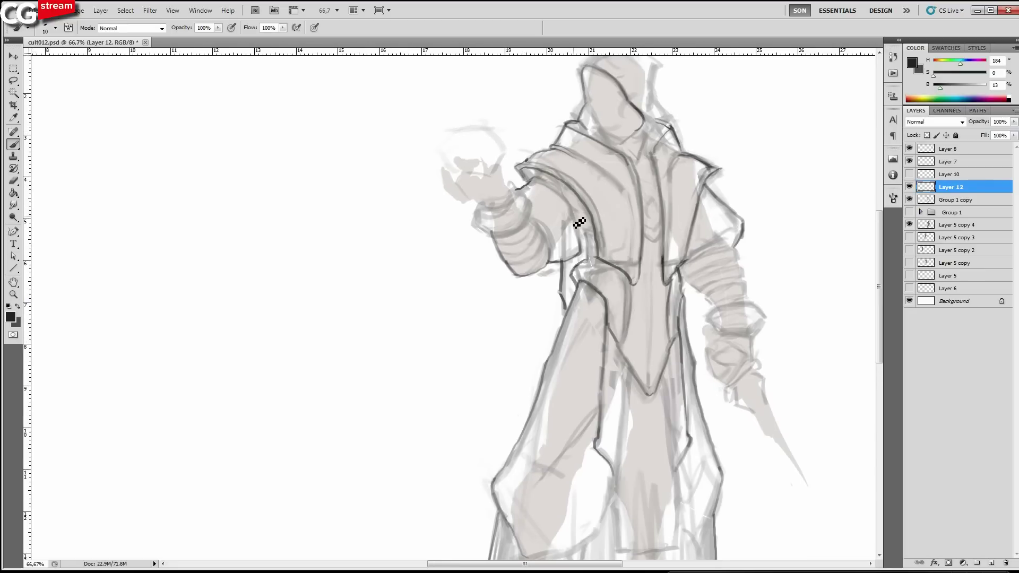
# Draw the shoulder-side sleeve line and inner sleeve edge on the raised arm, and touch up the dagger arm's sleeve corner.
pyautogui.moveTo(532, 179)
pyautogui.mouseDown()
pyautogui.moveTo(572, 205)
pyautogui.moveTo(579, 230)
pyautogui.moveTo(578, 221)
pyautogui.mouseUp()
pyautogui.moveTo(737, 247); pyautogui.dragTo(744, 222)
pyautogui.press(']')
pyautogui.press('[')
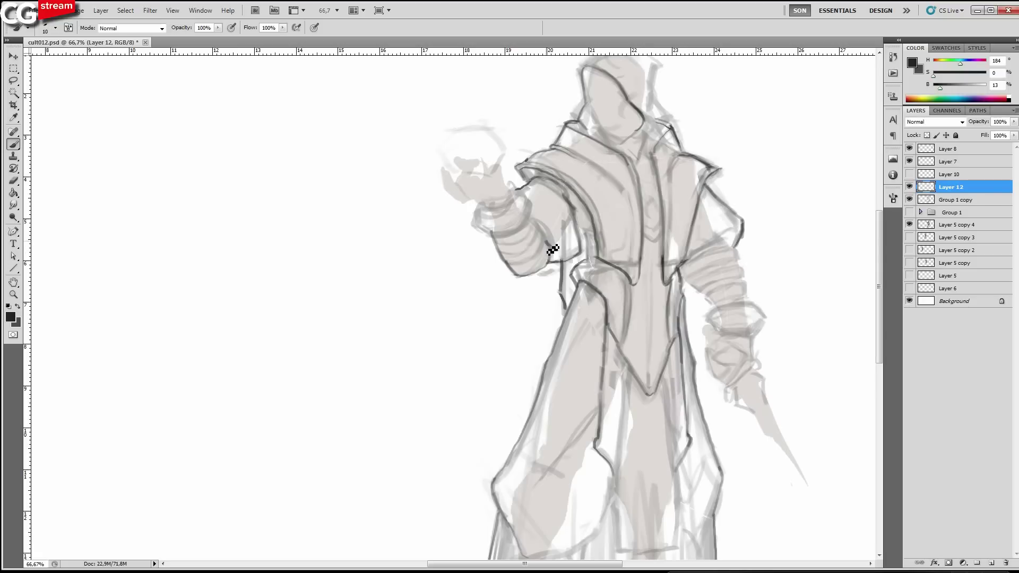
pyautogui.moveTo(532, 221); pyautogui.dragTo(557, 251)
pyautogui.press('[')
pyautogui.press(']')
pyautogui.press(']')
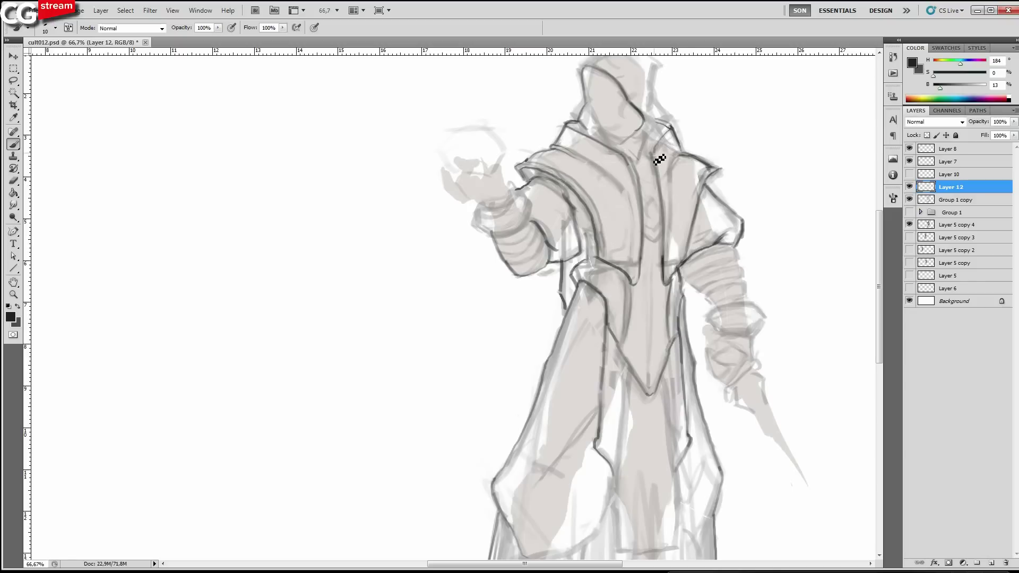
# Extend the inner edge of the robe's opening on the dagger-arm side diagonally inward below its corner.
pyautogui.moveTo(688, 361); pyautogui.dragTo(716, 282)
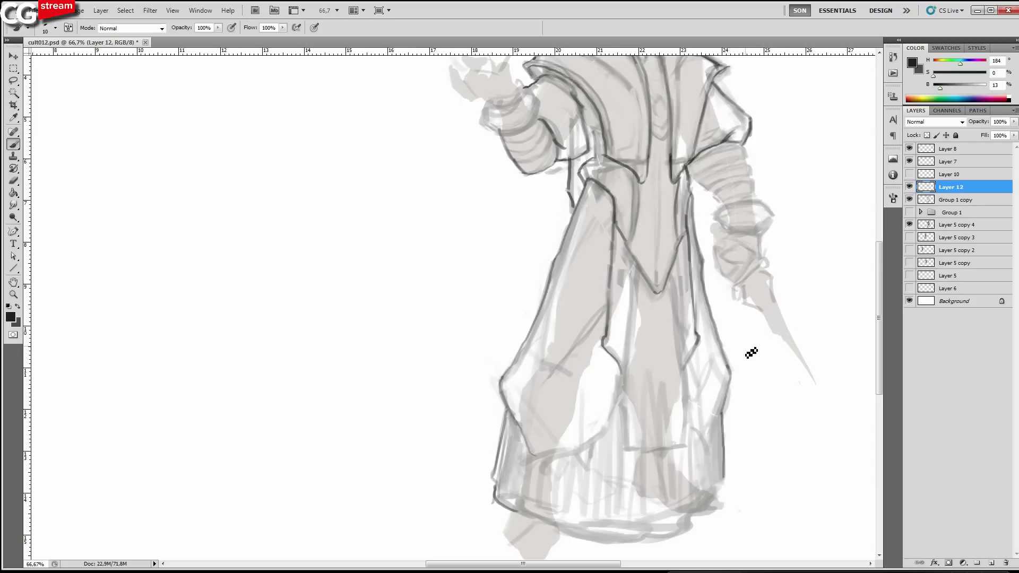
pyautogui.moveTo(684, 381); pyautogui.dragTo(697, 365)
pyautogui.press('e')
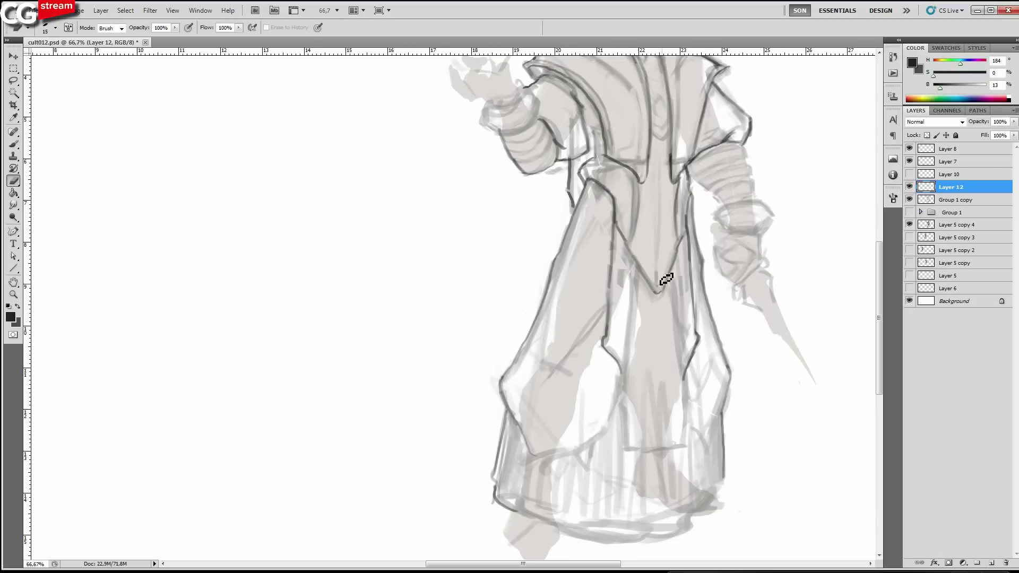
pyautogui.press('b')
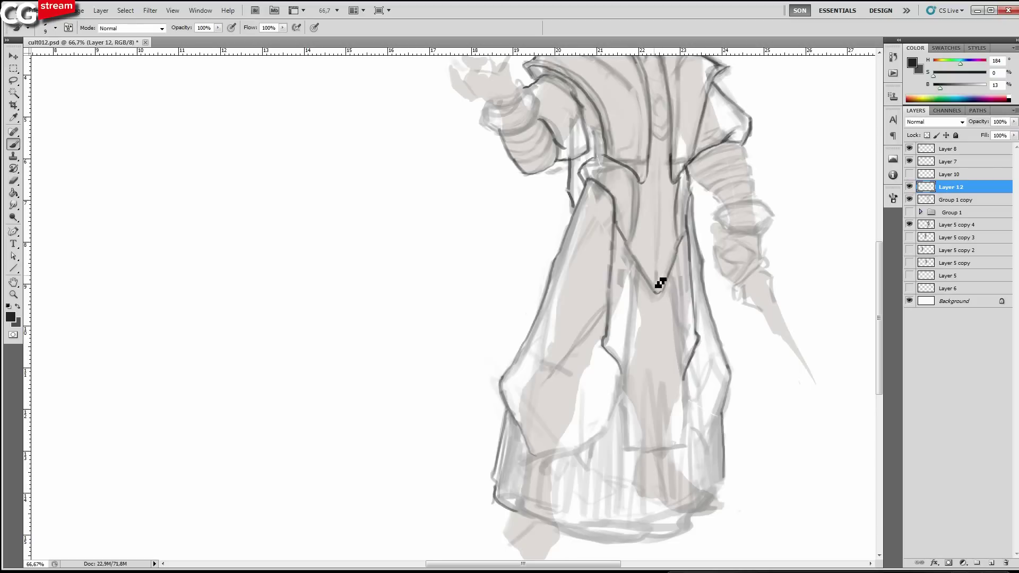
pyautogui.scroll(5, 661, 283)
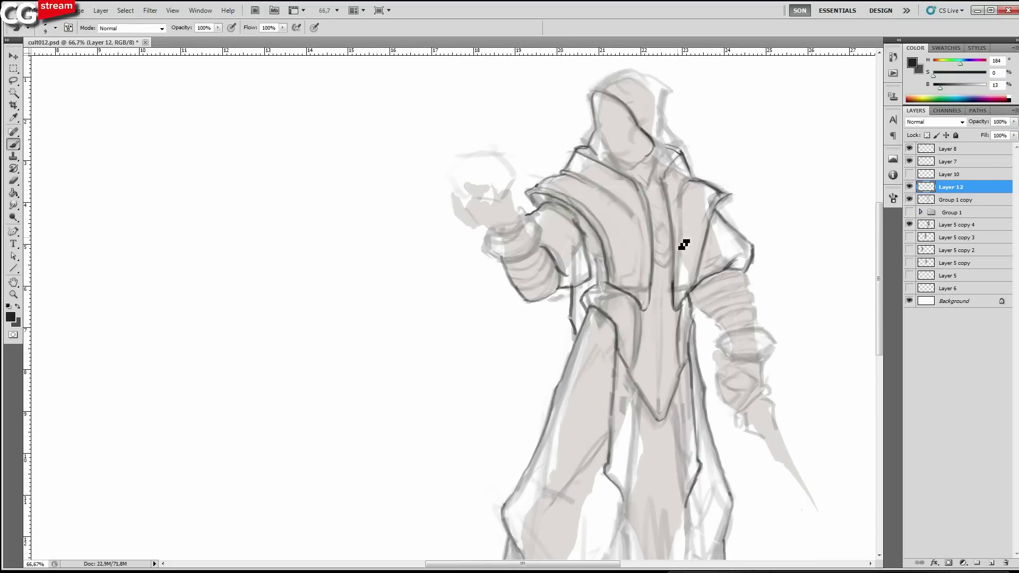
# Undo the last sleeve stroke and redraw the sleeve edge near the raised arm's elbow with a finer brush.
pyautogui.hotkey('ctrl', 'z')
pyautogui.moveTo(549, 258); pyautogui.dragTo(565, 275)
pyautogui.moveTo(768, 308)
pyautogui.mouseDown()
pyautogui.moveTo(776, 329)
pyautogui.moveTo(768, 323)
pyautogui.mouseUp()
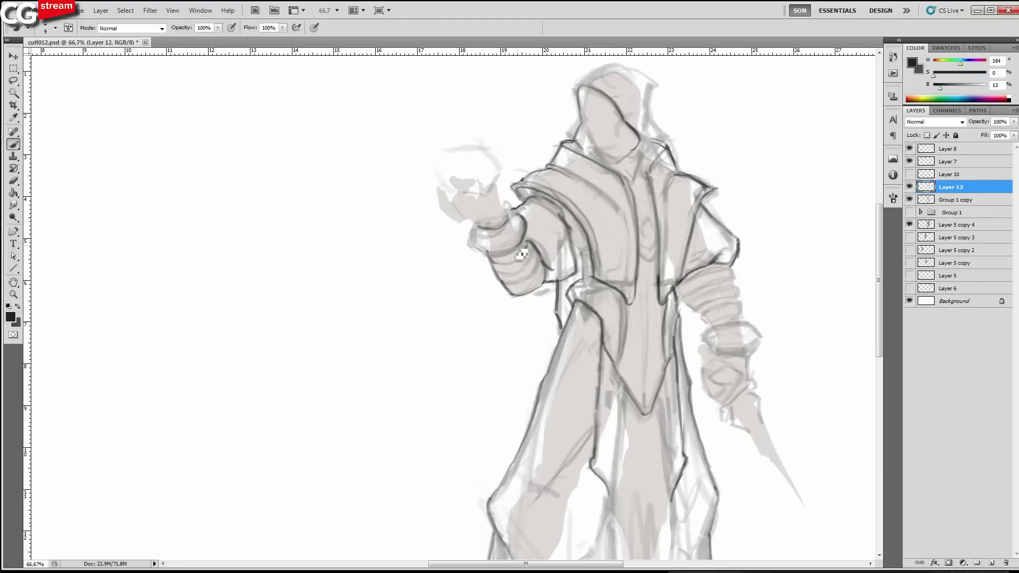
# Draw a thick rounded cuff around the raised wrist, and mirror the canvas to check it.
pyautogui.moveTo(524, 249); pyautogui.dragTo(514, 227)
pyautogui.press('e')
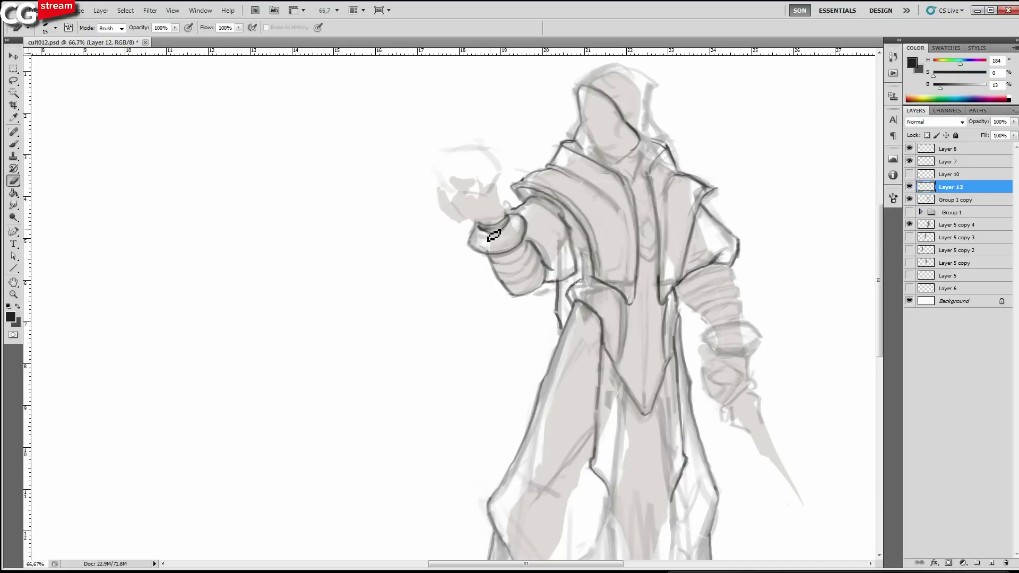
pyautogui.press('b')
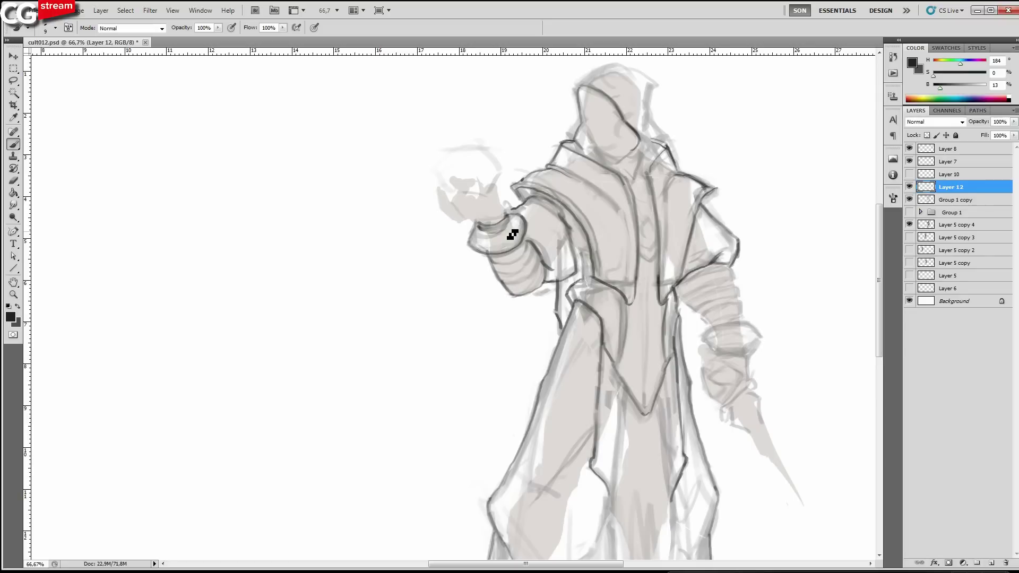
pyautogui.moveTo(478, 230); pyautogui.dragTo(510, 217)
pyautogui.hotkey('ctrl', 'shift', 'h')
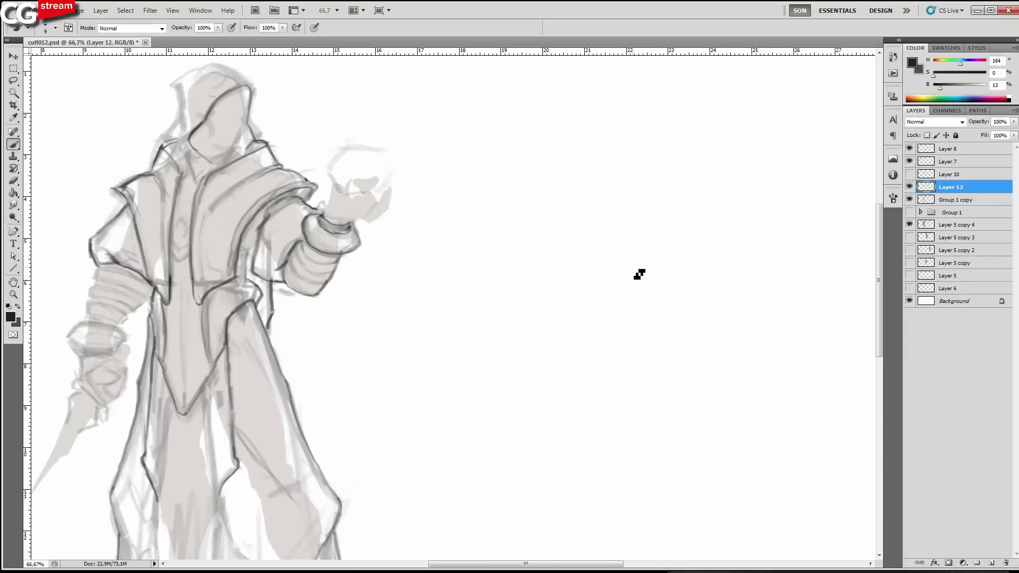
pyautogui.moveTo(357, 244); pyautogui.dragTo(607, 241)
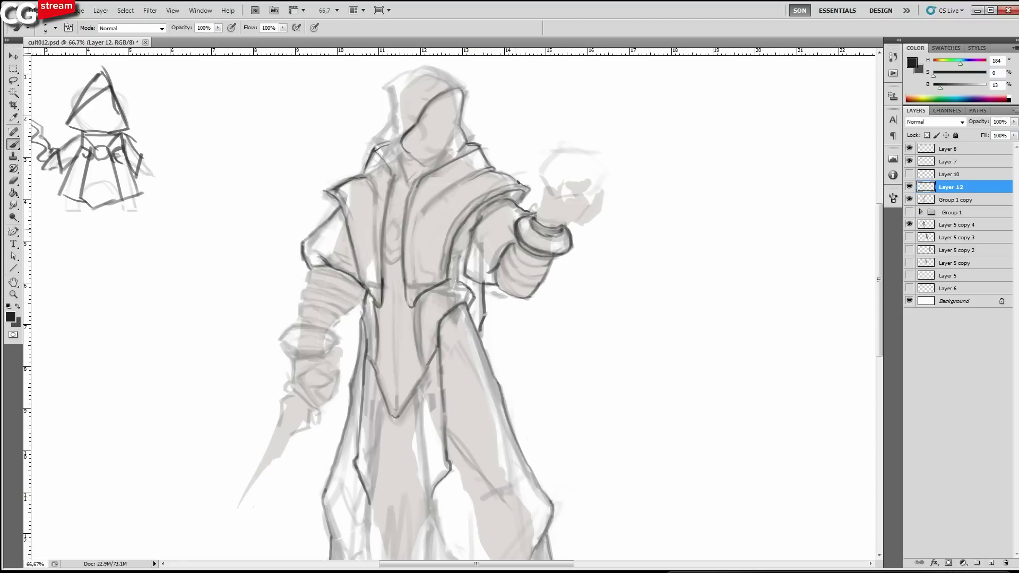
# Select the raised wrist's cuff with the Lasso and scale it down to 91.68% in width and height.
pyautogui.press('e')
pyautogui.press('[')
pyautogui.moveTo(540, 240)
pyautogui.mouseDown()
pyautogui.moveTo(565, 233)
pyautogui.moveTo(608, 239)
pyautogui.moveTo(579, 211)
pyautogui.moveTo(605, 253)
pyautogui.mouseUp()
pyautogui.press('l')
pyautogui.hotkey('ctrl', 't')
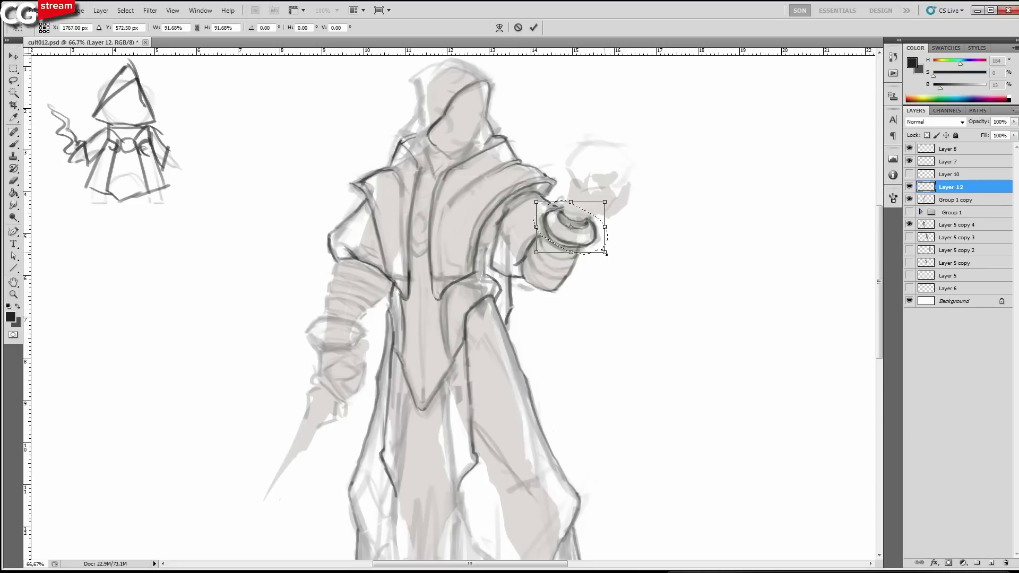
pyautogui.press('Return')
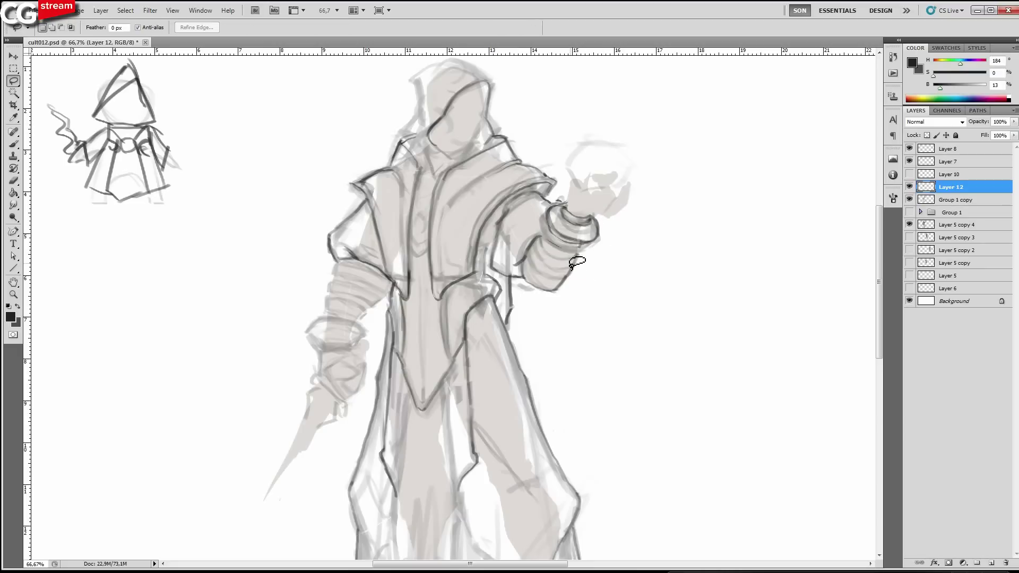
# Draw the wrap edge below the raised arm's cuff and outline a pointed cuff around the dagger arm's wrist.
pyautogui.press('b')
pyautogui.press(']')
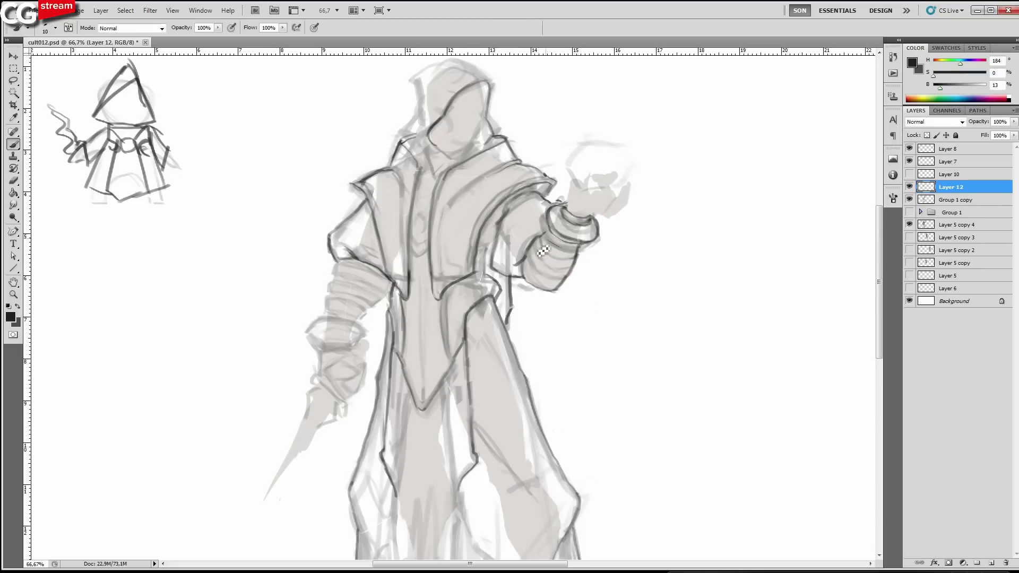
pyautogui.moveTo(523, 266); pyautogui.dragTo(585, 241)
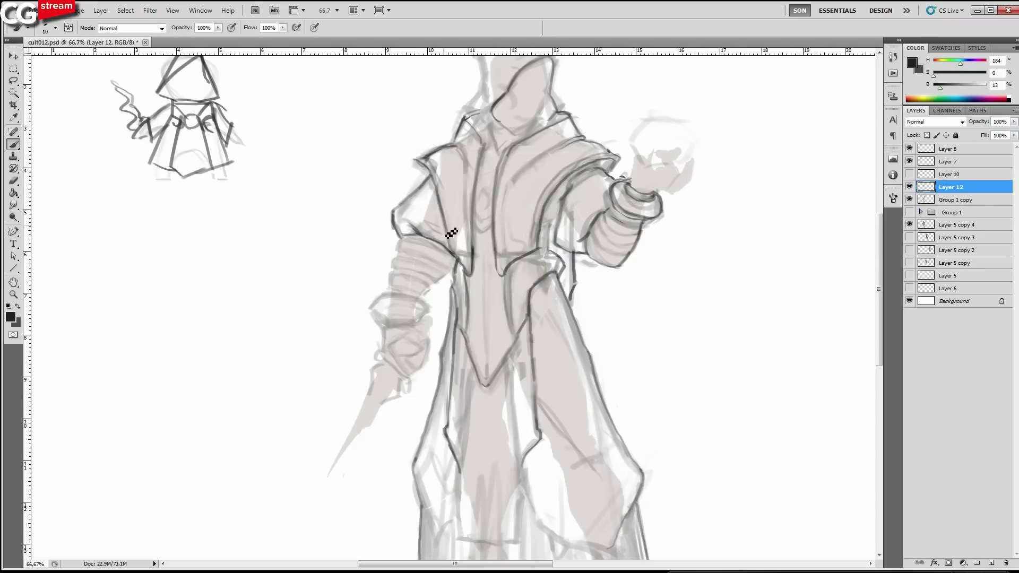
pyautogui.scroll(-2, 429, 330)
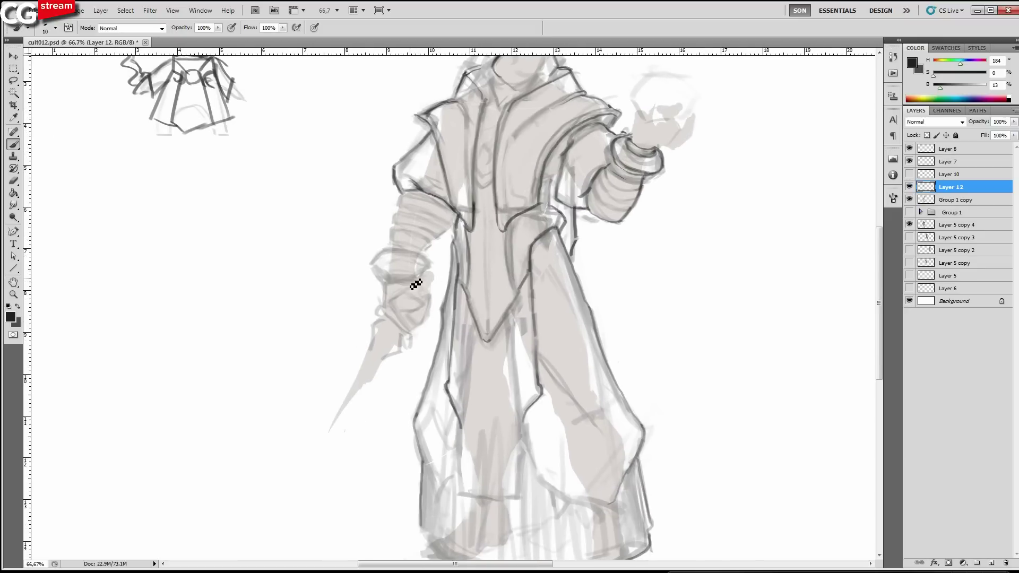
pyautogui.moveTo(419, 257)
pyautogui.mouseDown()
pyautogui.moveTo(390, 264)
pyautogui.moveTo(373, 277)
pyautogui.moveTo(394, 278)
pyautogui.mouseUp()
pyautogui.moveTo(610, 190); pyautogui.dragTo(596, 226)
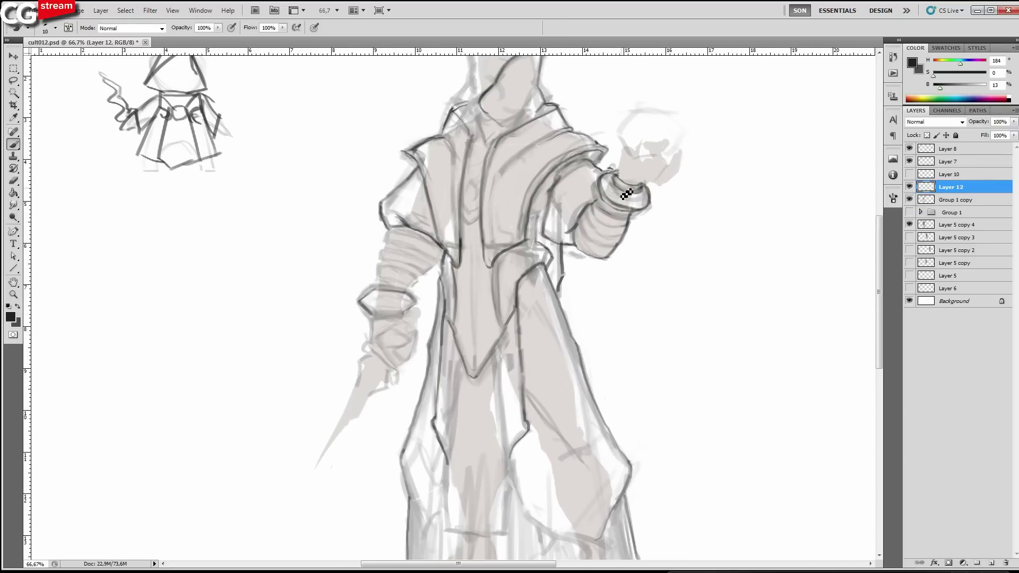
# Trace the robe's curved bottom hem from one side to the other with a larger brush.
pyautogui.scroll(-6, 484, 372)
pyautogui.press(']')
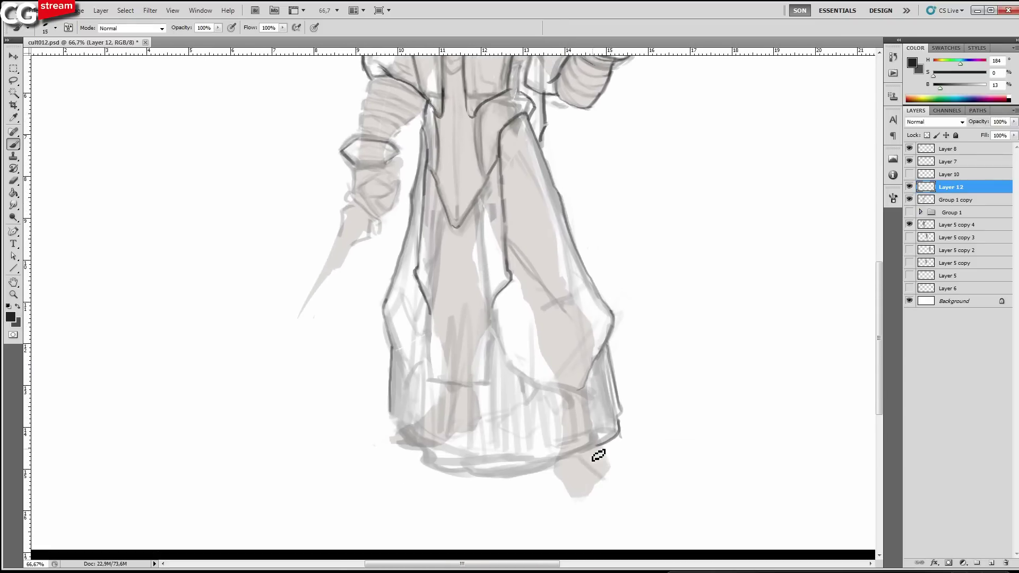
pyautogui.moveTo(592, 460)
pyautogui.mouseDown()
pyautogui.moveTo(522, 481)
pyautogui.moveTo(484, 480)
pyautogui.moveTo(410, 454)
pyautogui.moveTo(398, 432)
pyautogui.mouseUp()
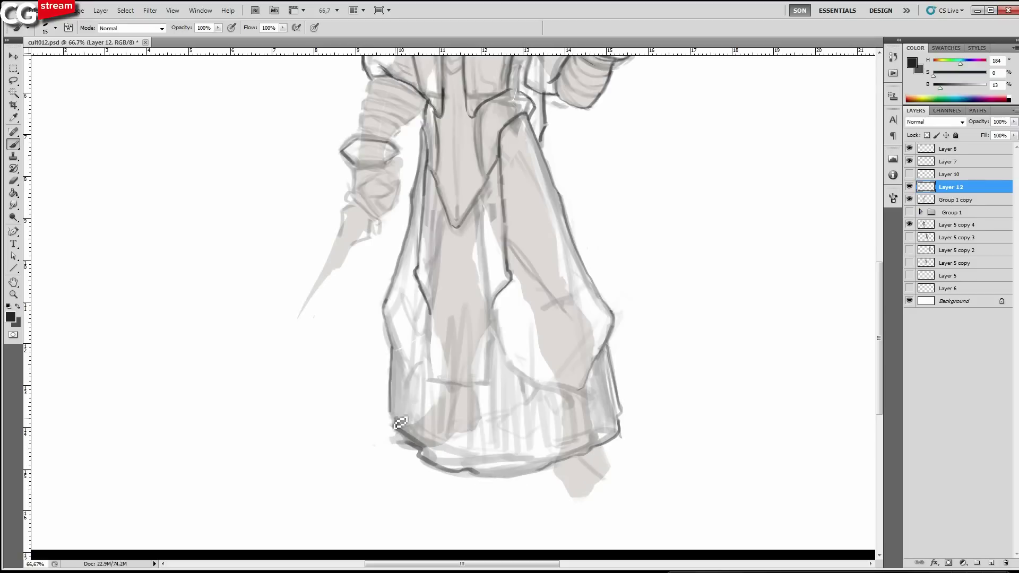
# Mirror the canvas back and draw the lower robe's side edge and vertical folds rising from the hem.
pyautogui.hotkey('ctrl', 'shift', 'h')
pyautogui.moveTo(722, 418); pyautogui.dragTo(453, 393)
pyautogui.moveTo(634, 456)
pyautogui.mouseDown()
pyautogui.moveTo(554, 459)
pyautogui.moveTo(547, 442)
pyautogui.moveTo(513, 430)
pyautogui.moveTo(526, 370)
pyautogui.mouseUp()
pyautogui.press('[')
pyautogui.moveTo(684, 431)
pyautogui.mouseDown()
pyautogui.moveTo(686, 389)
pyautogui.moveTo(683, 425)
pyautogui.mouseUp()
pyautogui.moveTo(710, 394)
pyautogui.mouseDown()
pyautogui.moveTo(709, 407)
pyautogui.moveTo(707, 348)
pyautogui.mouseUp()
pyautogui.press(']')
pyautogui.moveTo(553, 439); pyautogui.dragTo(554, 401)
pyautogui.scroll(-1, 555, 389)
pyautogui.press(']')
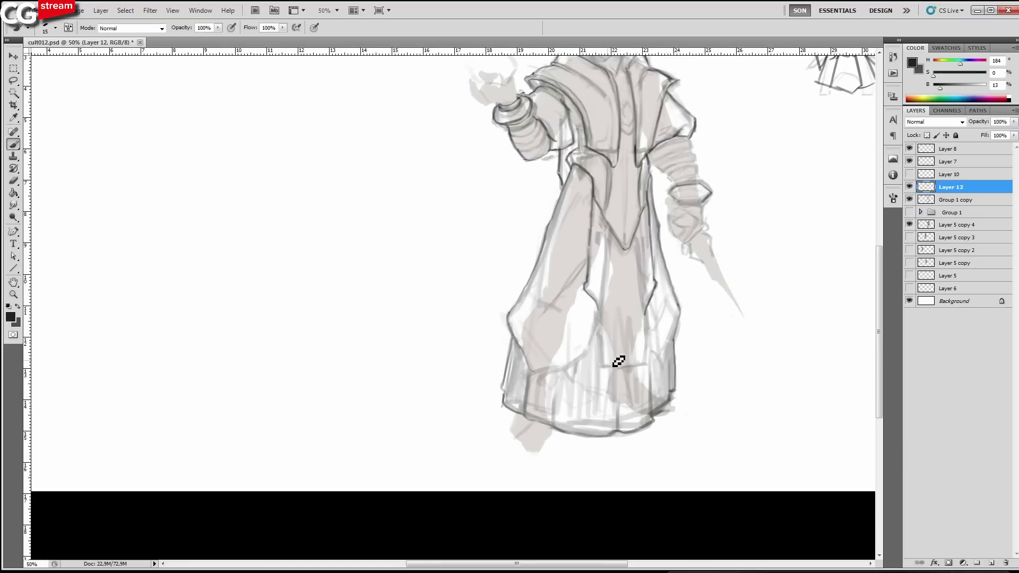
# Define the lower ends of the robe's outer panels, shading the raised-arm side and adding a second corner on the dagger side.
pyautogui.moveTo(678, 364)
pyautogui.mouseDown()
pyautogui.moveTo(661, 332)
pyautogui.moveTo(671, 345)
pyautogui.moveTo(591, 353)
pyautogui.moveTo(602, 329)
pyautogui.moveTo(559, 390)
pyautogui.moveTo(582, 356)
pyautogui.moveTo(537, 388)
pyautogui.moveTo(536, 378)
pyautogui.moveTo(558, 367)
pyautogui.mouseUp()
pyautogui.press('[')
pyautogui.press(']')
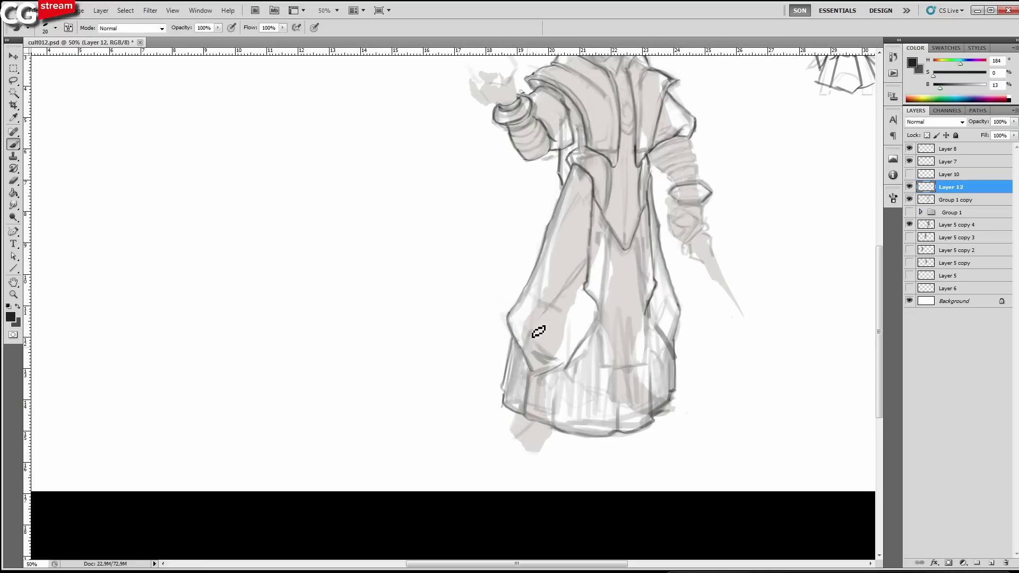
pyautogui.moveTo(508, 297); pyautogui.dragTo(530, 363)
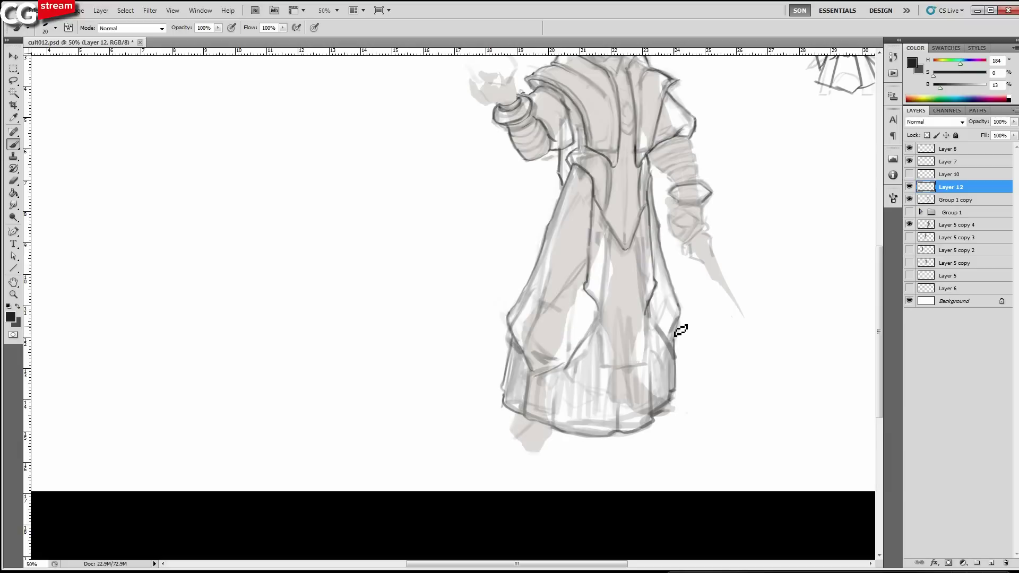
pyautogui.moveTo(678, 346); pyautogui.dragTo(690, 334)
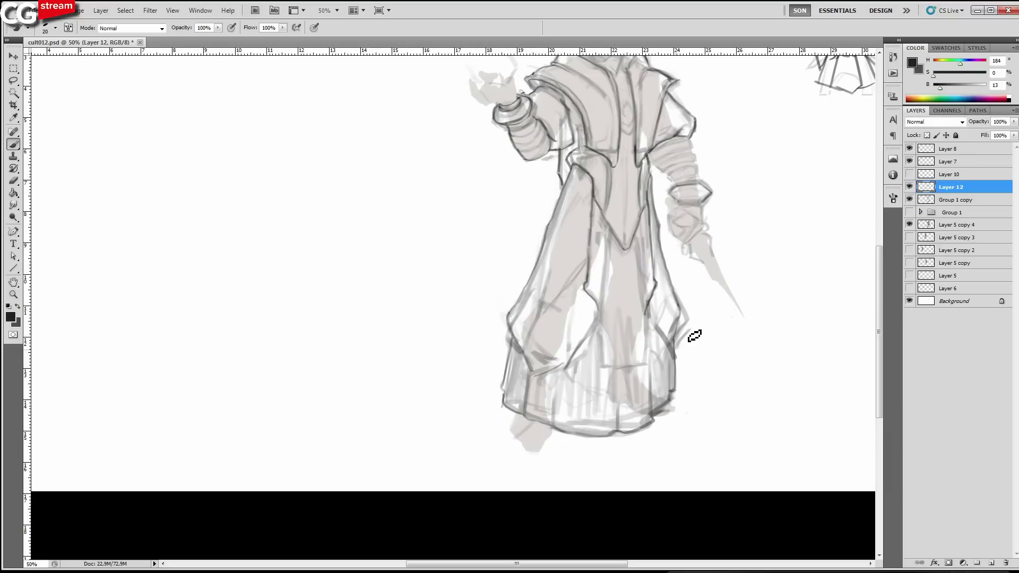
# Add a fold line inside the raised arm's sleeve with a smaller brush.
pyautogui.moveTo(660, 240); pyautogui.dragTo(673, 307)
pyautogui.moveTo(703, 217); pyautogui.dragTo(696, 291)
pyautogui.scroll(1, 696, 291)
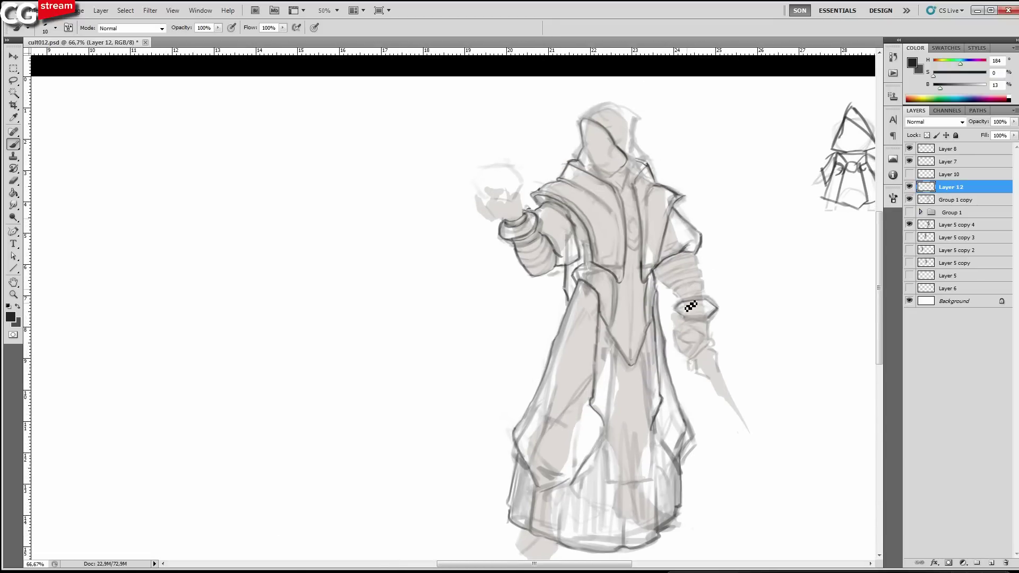
pyautogui.moveTo(676, 303); pyautogui.dragTo(646, 272)
pyautogui.moveTo(557, 232); pyautogui.dragTo(560, 245)
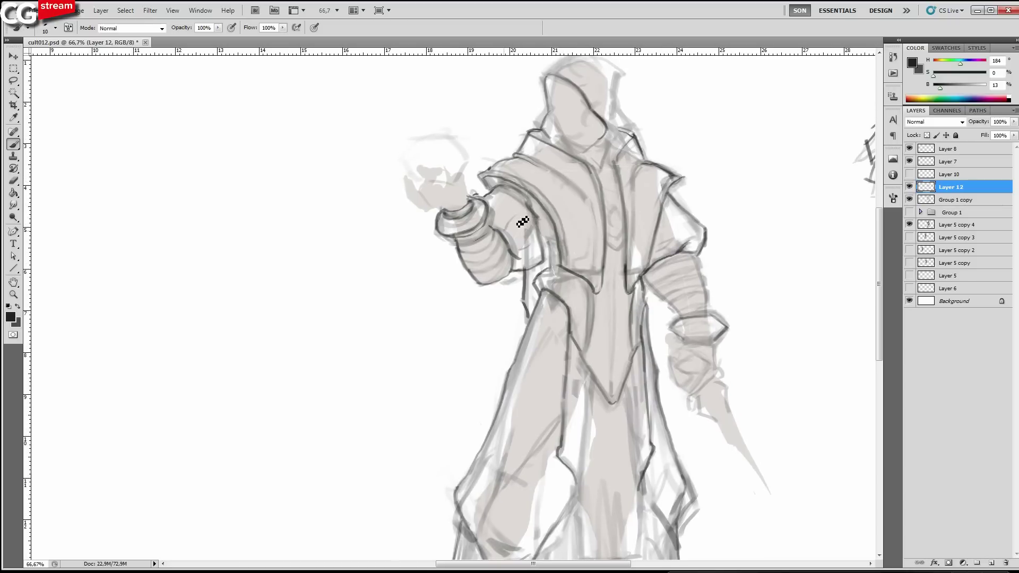
# Trace the hood's outer contour down to the shoulder and mark a line across the shadowed face.
pyautogui.keyDown('ctrl'); pyautogui.keyDown('alt'); pyautogui.click(599, 203); pyautogui.keyUp('alt'); pyautogui.keyUp('ctrl')
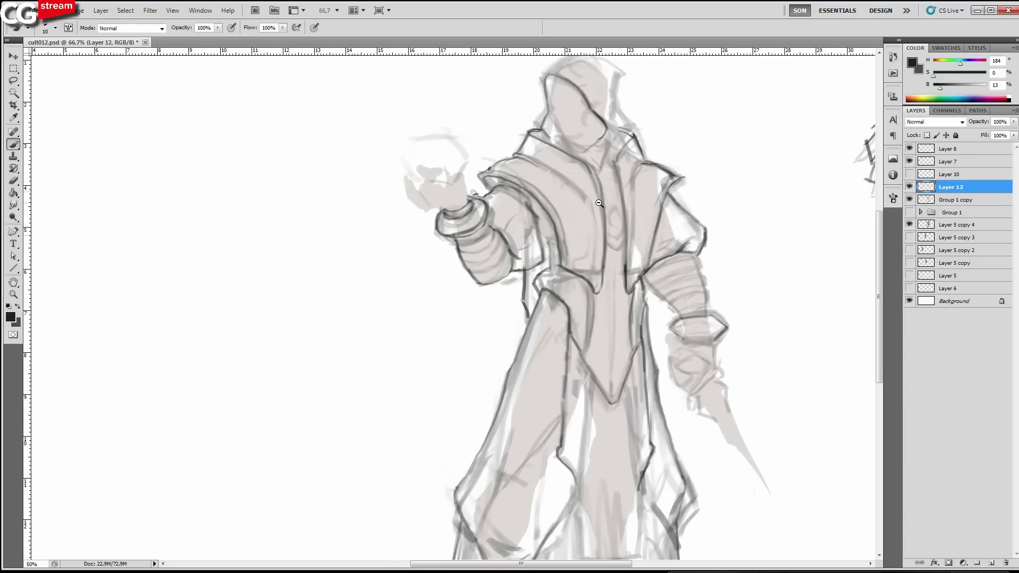
pyautogui.keyDown('ctrl'); pyautogui.keyDown('alt'); pyautogui.click(599, 204); pyautogui.keyUp('alt'); pyautogui.keyUp('ctrl')
pyautogui.keyDown('ctrl'); pyautogui.click(585, 194); pyautogui.keyUp('ctrl')
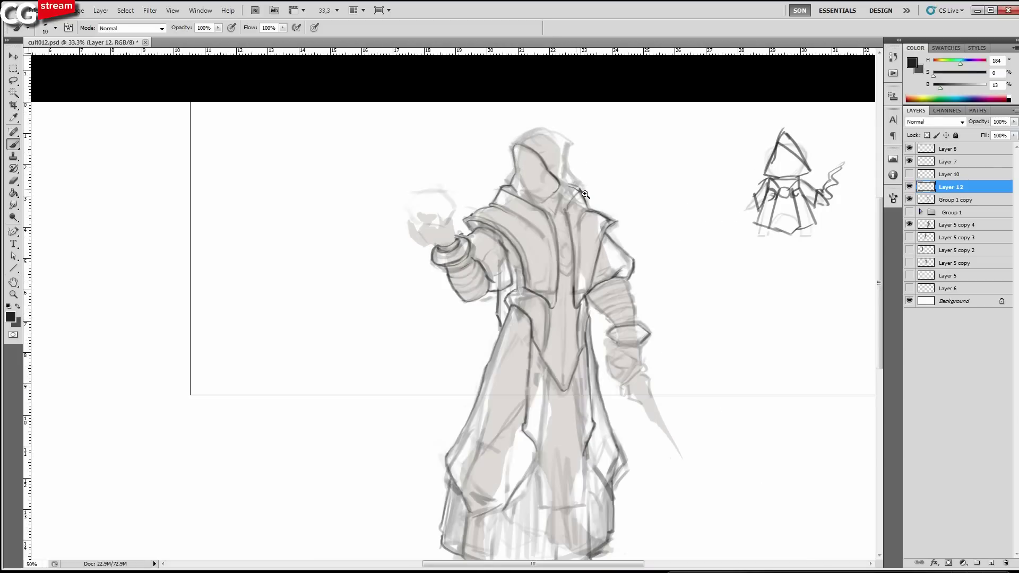
pyautogui.keyDown('ctrl'); pyautogui.click(585, 195); pyautogui.keyUp('ctrl')
pyautogui.keyDown('ctrl'); pyautogui.click(585, 195); pyautogui.keyUp('ctrl')
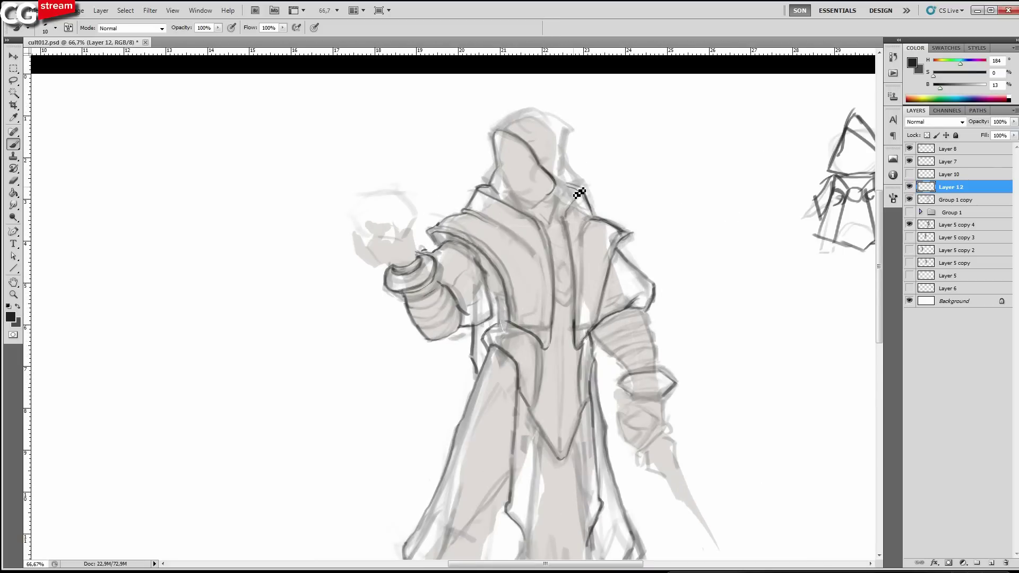
pyautogui.moveTo(493, 129); pyautogui.dragTo(574, 129)
pyautogui.moveTo(573, 130); pyautogui.dragTo(581, 183)
pyautogui.moveTo(505, 161); pyautogui.dragTo(533, 162)
# Compare the clean linework with and without the rough sketch by toggling the Group 1 copy layer's visibility.
pyautogui.keyDown('ctrl'); pyautogui.keyDown('alt'); pyautogui.click(512, 165); pyautogui.keyUp('alt'); pyautogui.keyUp('ctrl')
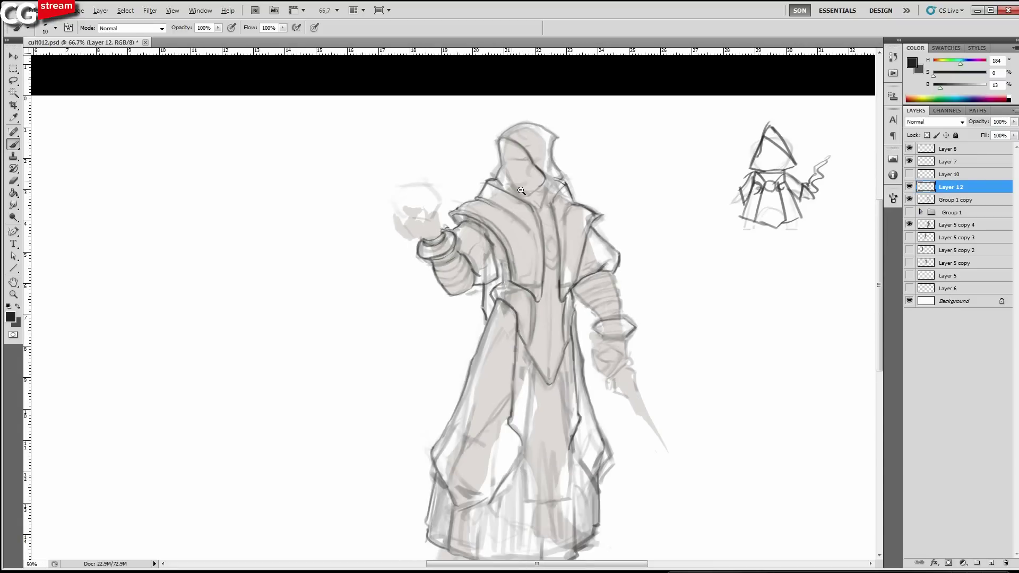
pyautogui.keyDown('alt'); pyautogui.click(523, 197); pyautogui.keyUp('alt')
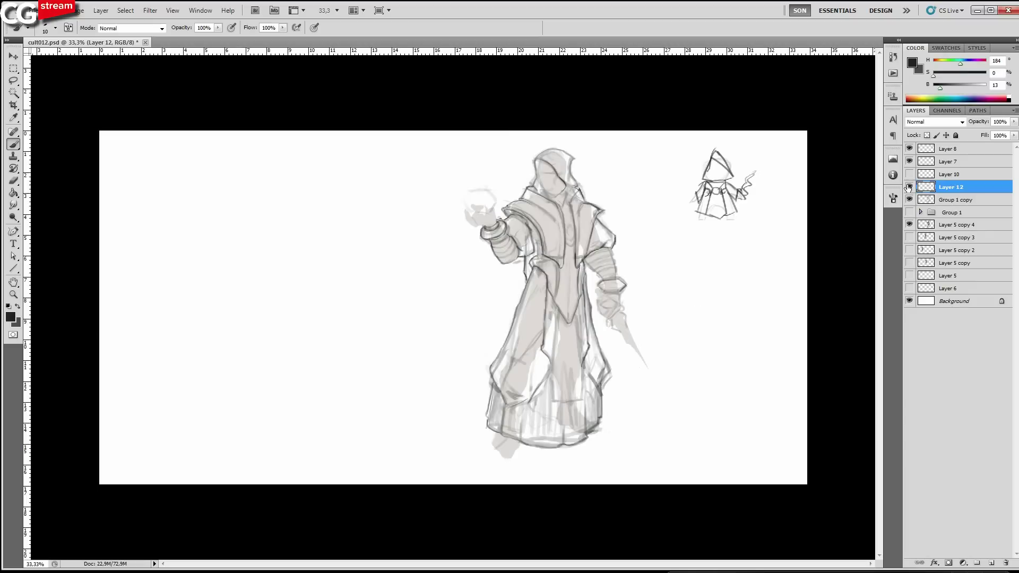
pyautogui.click(909, 200)
pyautogui.click(909, 201)
pyautogui.click(909, 200)
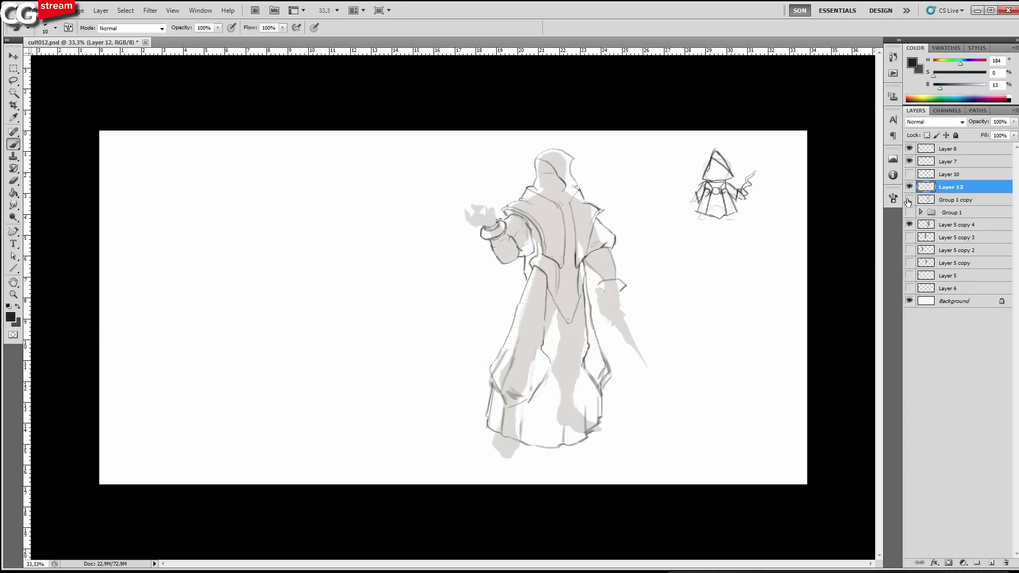
pyautogui.click(909, 201)
# Lower the Group 1 copy layer's fill to roughly half to fade the rough sketch.
pyautogui.click(972, 201)
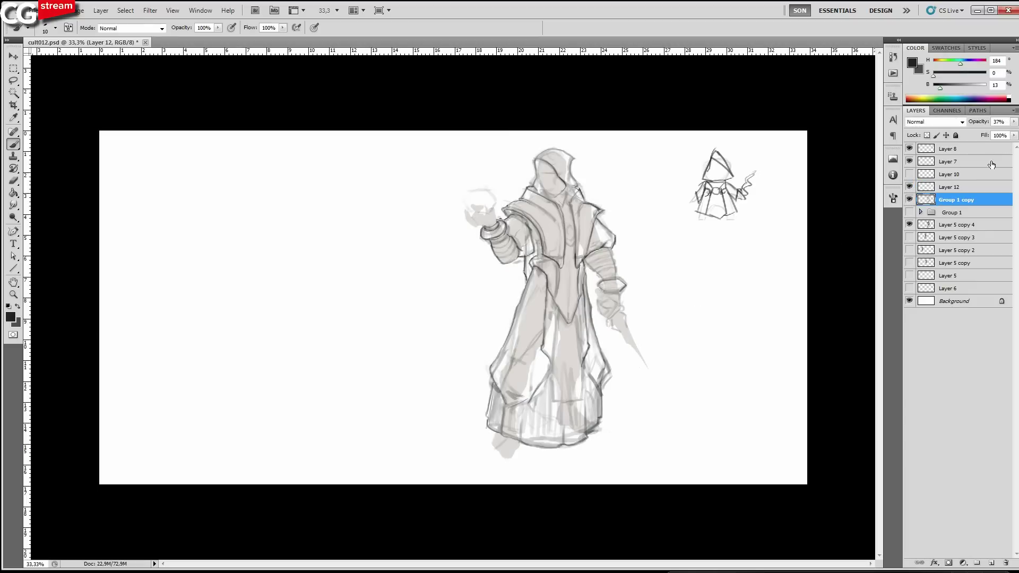
pyautogui.click(1014, 136)
pyautogui.click(987, 150)
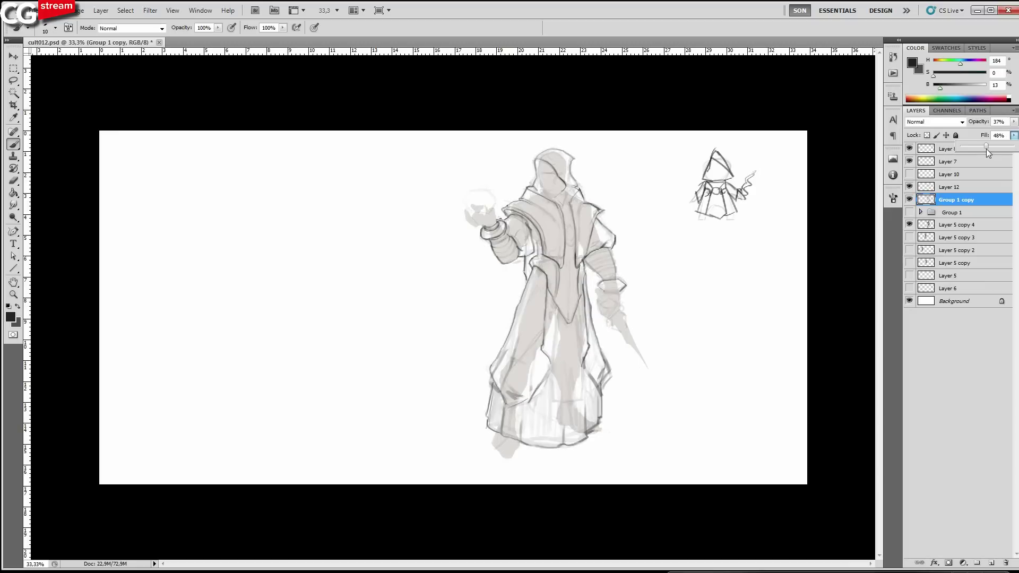
pyautogui.moveTo(983, 151); pyautogui.dragTo(991, 151)
# Add a new layer above Layer 12 and ready the Lasso tool by the foot below the robe's hem.
pyautogui.click(956, 187)
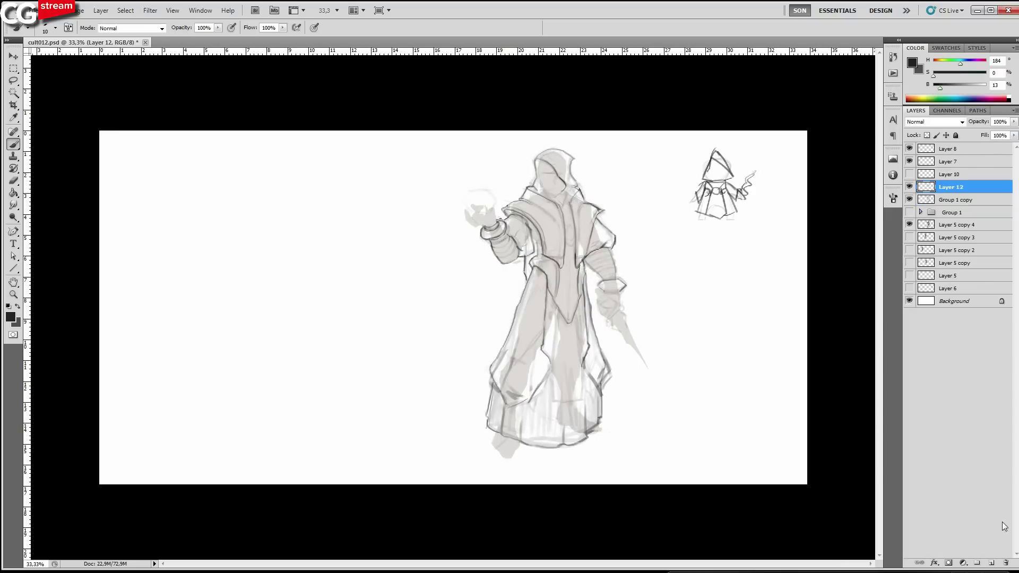
pyautogui.click(991, 563)
pyautogui.click(559, 446)
pyautogui.press('l')
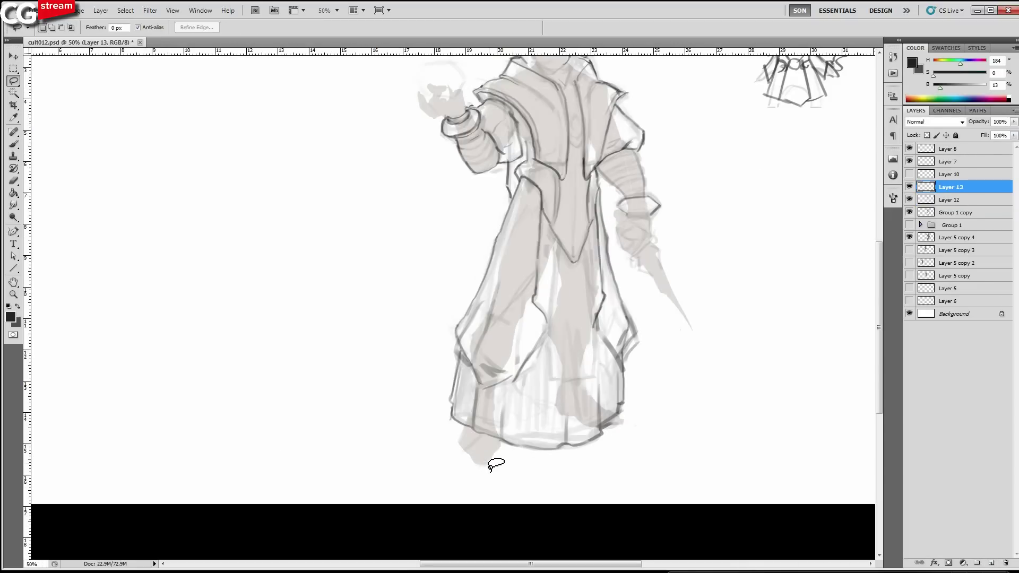
# Lasso the cultist's full silhouette from hood to foot, including both arms and the dagger, and add the orb above the raised hand.
pyautogui.click(483, 460)
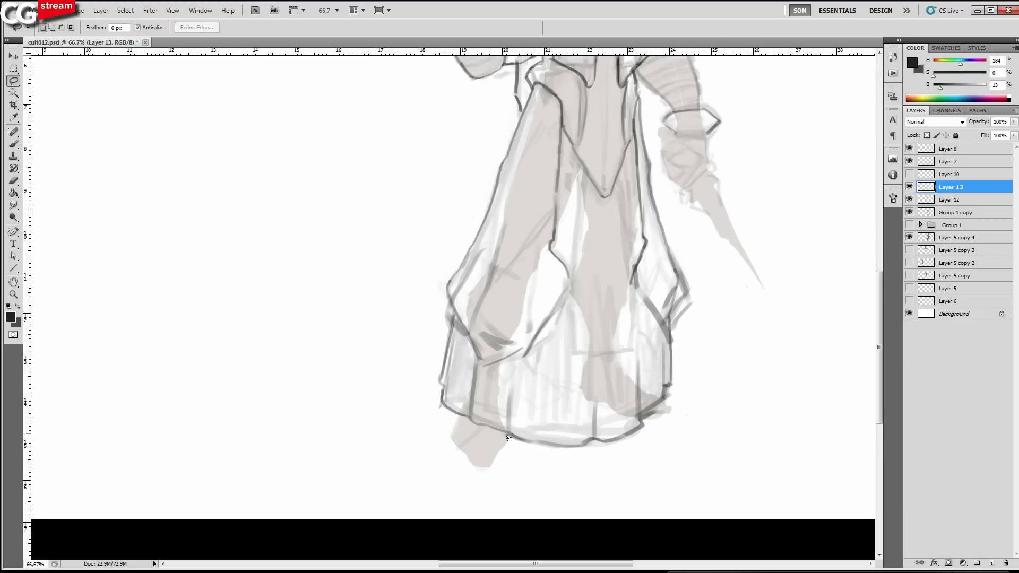
pyautogui.moveTo(507, 439)
pyautogui.mouseDown()
pyautogui.moveTo(448, 285)
pyautogui.moveTo(523, 104)
pyautogui.moveTo(518, 279)
pyautogui.moveTo(519, 255)
pyautogui.moveTo(484, 256)
pyautogui.mouseUp()
pyautogui.scroll(3, 523, 104)
pyautogui.moveTo(431, 203)
pyautogui.mouseDown()
pyautogui.moveTo(433, 181)
pyautogui.moveTo(399, 153)
pyautogui.moveTo(439, 141)
pyautogui.moveTo(474, 168)
pyautogui.moveTo(542, 79)
pyautogui.moveTo(549, 28)
pyautogui.moveTo(584, 102)
pyautogui.moveTo(558, 104)
pyautogui.moveTo(616, 120)
pyautogui.moveTo(614, 154)
pyautogui.moveTo(638, 201)
pyautogui.moveTo(676, 224)
pyautogui.moveTo(726, 285)
pyautogui.moveTo(698, 281)
pyautogui.moveTo(691, 316)
pyautogui.moveTo(701, 362)
pyautogui.moveTo(743, 383)
pyautogui.moveTo(735, 439)
pyautogui.moveTo(741, 425)
pyautogui.moveTo(712, 412)
pyautogui.moveTo(715, 447)
pyautogui.moveTo(759, 514)
pyautogui.moveTo(759, 535)
pyautogui.moveTo(683, 445)
pyautogui.moveTo(647, 338)
pyautogui.moveTo(652, 418)
pyautogui.mouseUp()
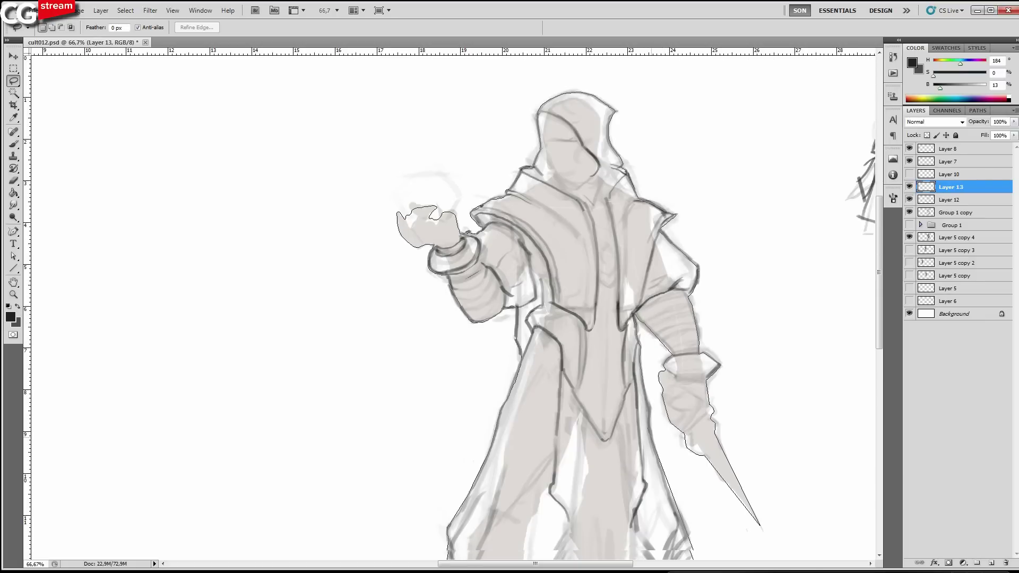
pyautogui.scroll(-3, 659, 404)
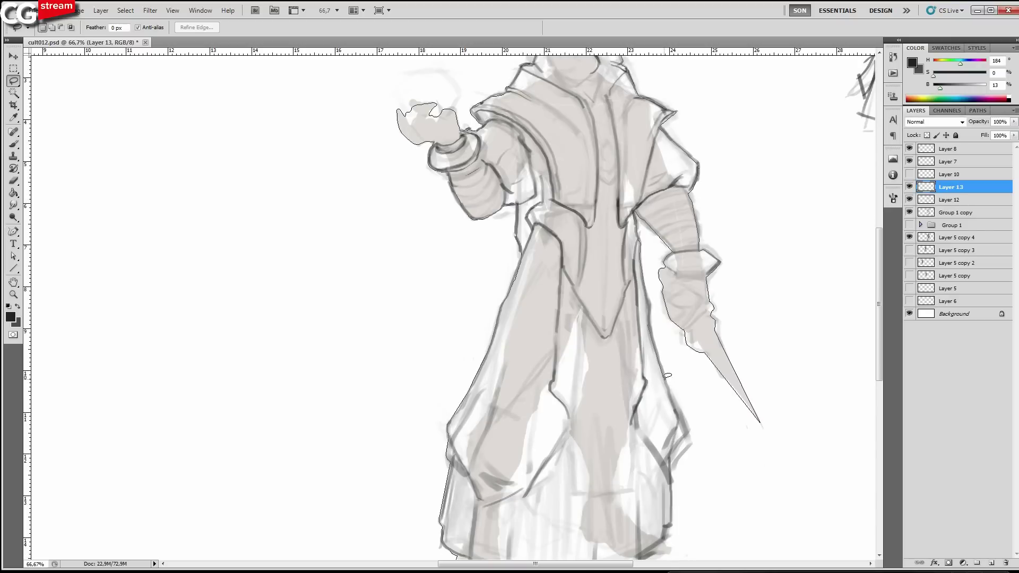
pyautogui.moveTo(669, 379); pyautogui.dragTo(676, 513)
pyautogui.moveTo(667, 551)
pyautogui.mouseDown()
pyautogui.moveTo(603, 491)
pyautogui.moveTo(537, 504)
pyautogui.moveTo(556, 507)
pyautogui.moveTo(511, 488)
pyautogui.mouseUp()
pyautogui.moveTo(543, 160); pyautogui.dragTo(563, 416)
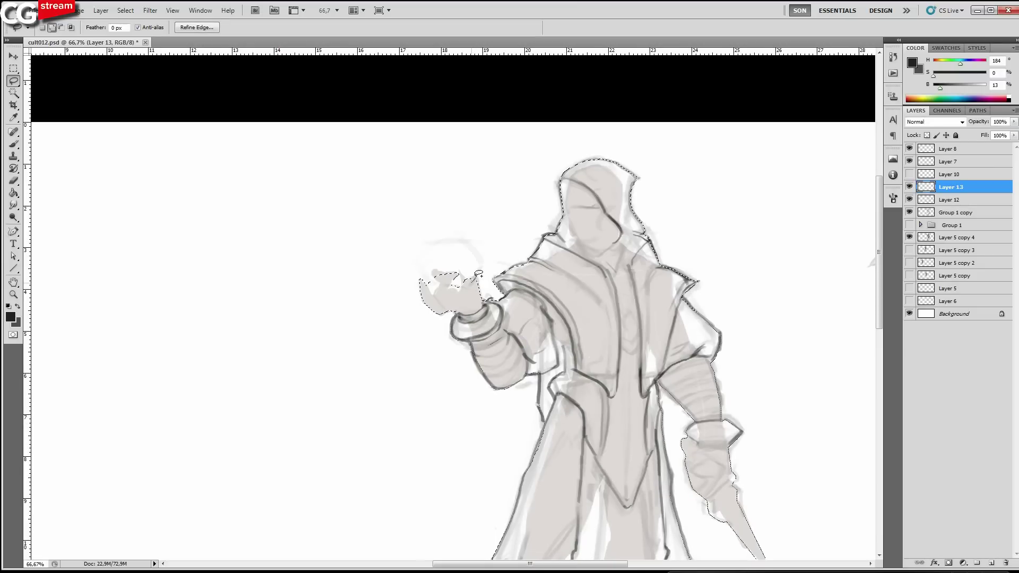
pyautogui.moveTo(478, 273)
pyautogui.mouseDown()
pyautogui.moveTo(425, 264)
pyautogui.moveTo(419, 250)
pyautogui.moveTo(446, 238)
pyautogui.moveTo(425, 248)
pyautogui.mouseUp()
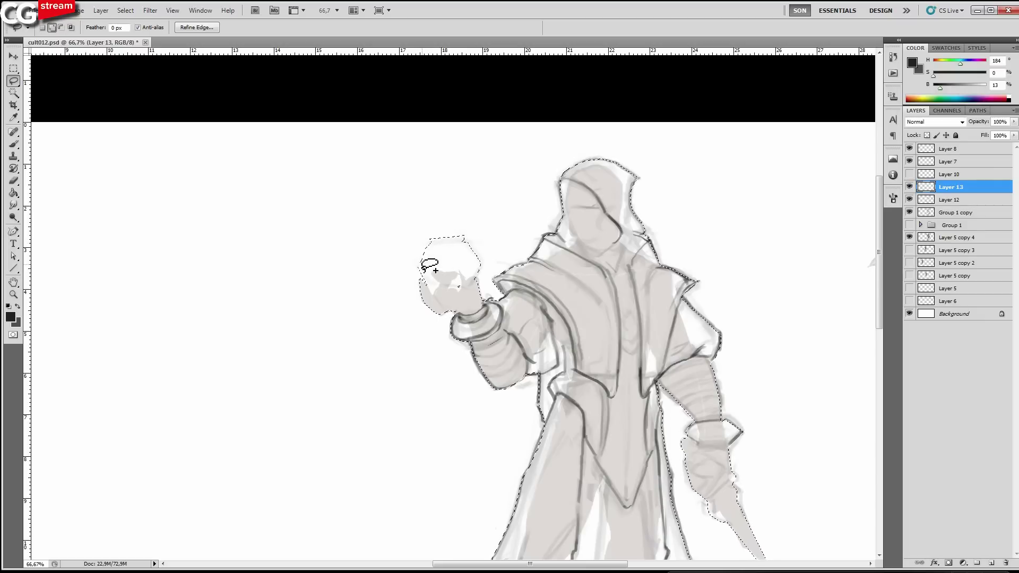
# Set Layer 13's blend mode to Hard Light.
pyautogui.scroll(-1, 464, 230)
pyautogui.click(909, 188)
pyautogui.click(909, 187)
pyautogui.scroll(-1, 673, 223)
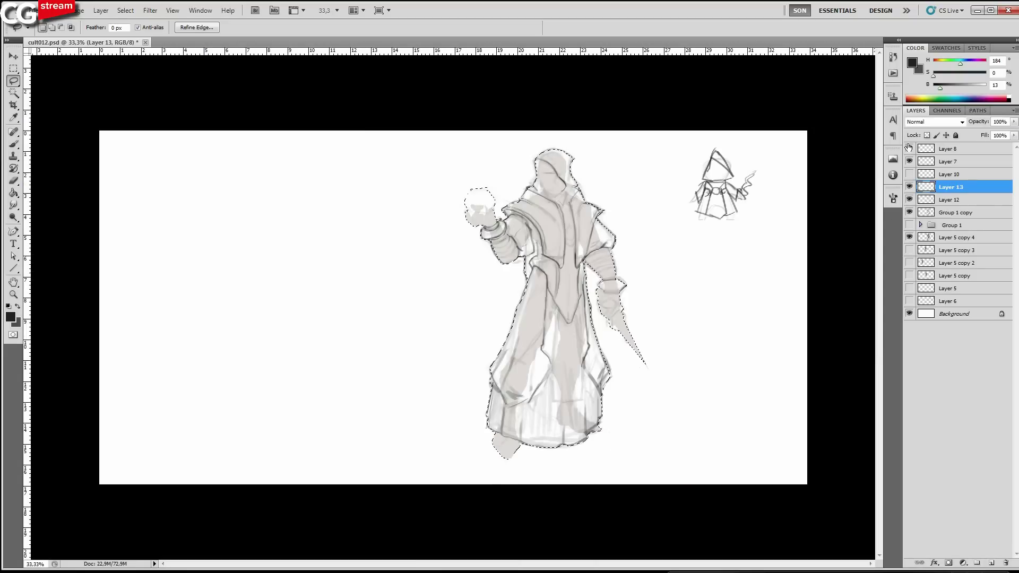
pyautogui.click(934, 122)
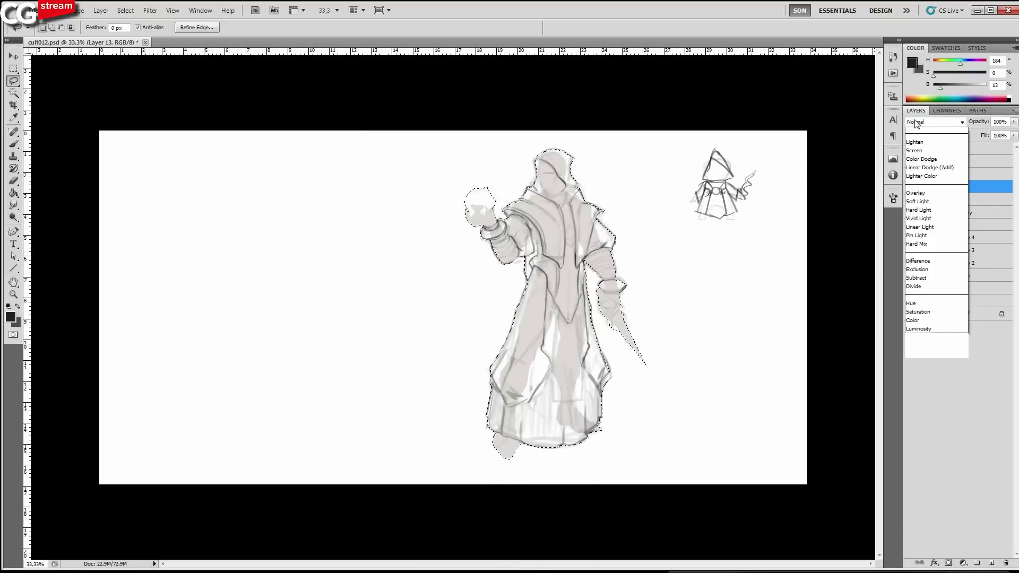
# Fill the selected silhouette on Layer 13 with a muted brown of hue 25, saturation 16% and brightness 36%.
pyautogui.click(996, 85)
pyautogui.write('50')
pyautogui.moveTo(933, 76); pyautogui.dragTo(939, 76)
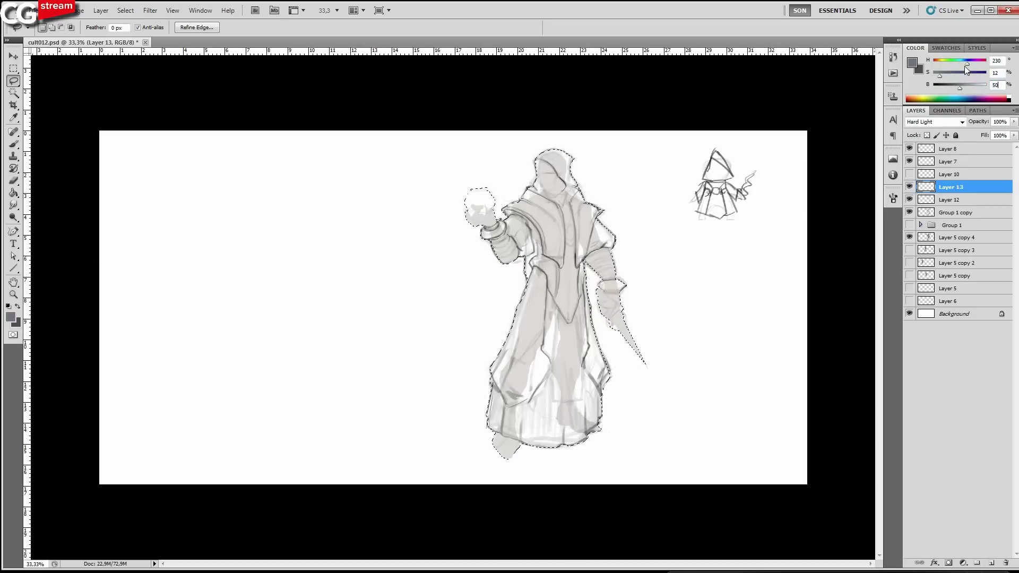
pyautogui.click(936, 64)
pyautogui.click(941, 75)
pyautogui.click(941, 86)
pyautogui.hotkey('alt', 'BackSpace')
pyautogui.moveTo(954, 87); pyautogui.dragTo(960, 89)
pyautogui.hotkey('alt', 'BackSpace')
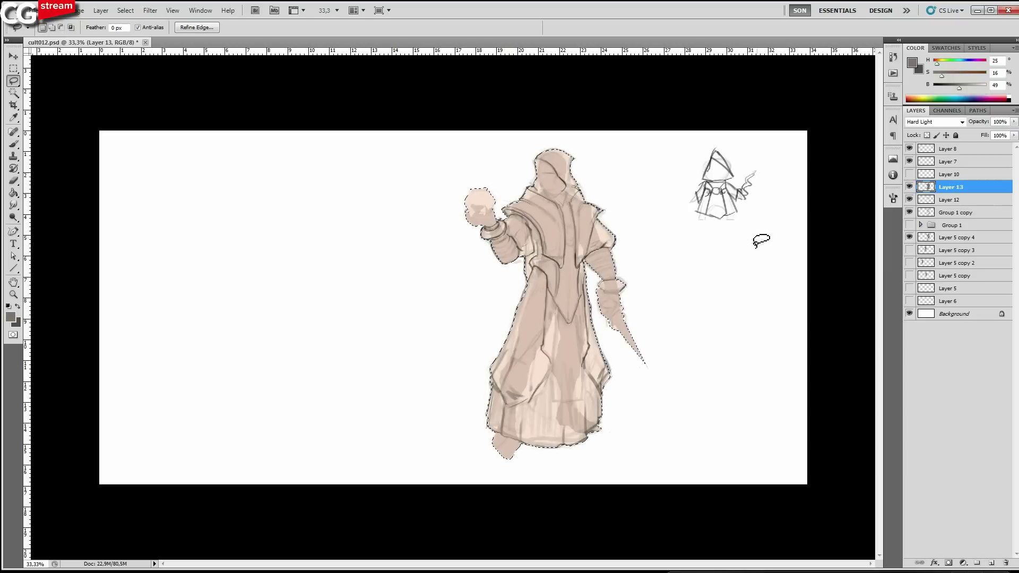
pyautogui.moveTo(961, 84); pyautogui.dragTo(950, 90)
pyautogui.hotkey('alt', 'BackSpace')
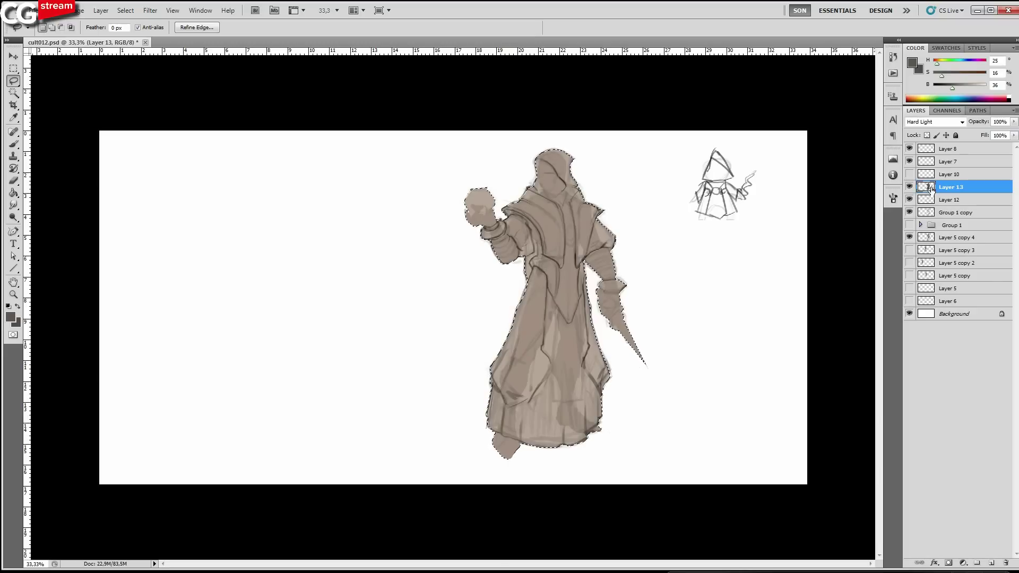
# Clear the silhouette selection and flip the whole drawing horizontally.
pyautogui.hotkey('ctrl', 'shift', 'h')
pyautogui.keyDown('ctrl'); pyautogui.click(341, 305); pyautogui.keyUp('ctrl')
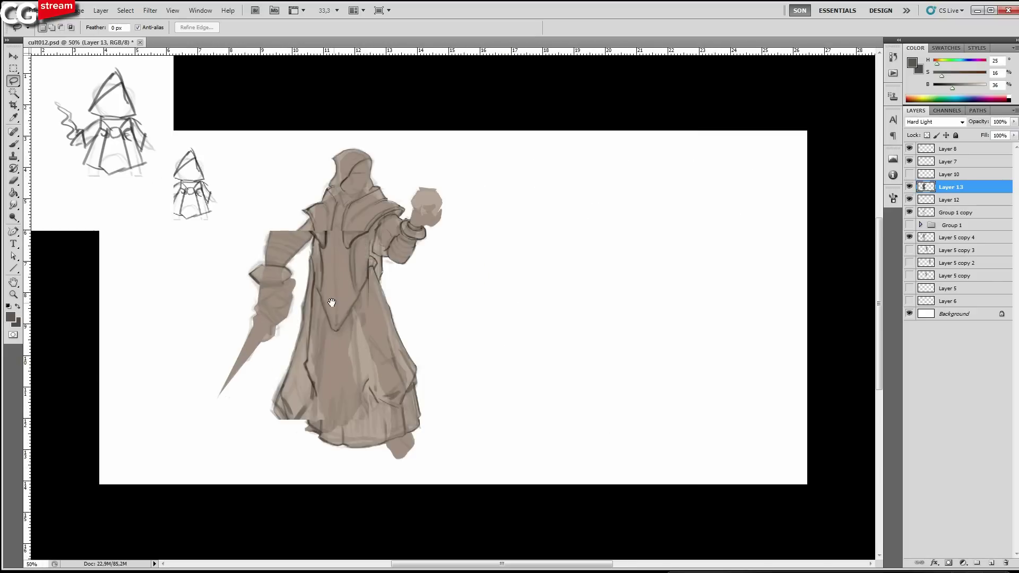
pyautogui.moveTo(332, 302); pyautogui.dragTo(457, 314)
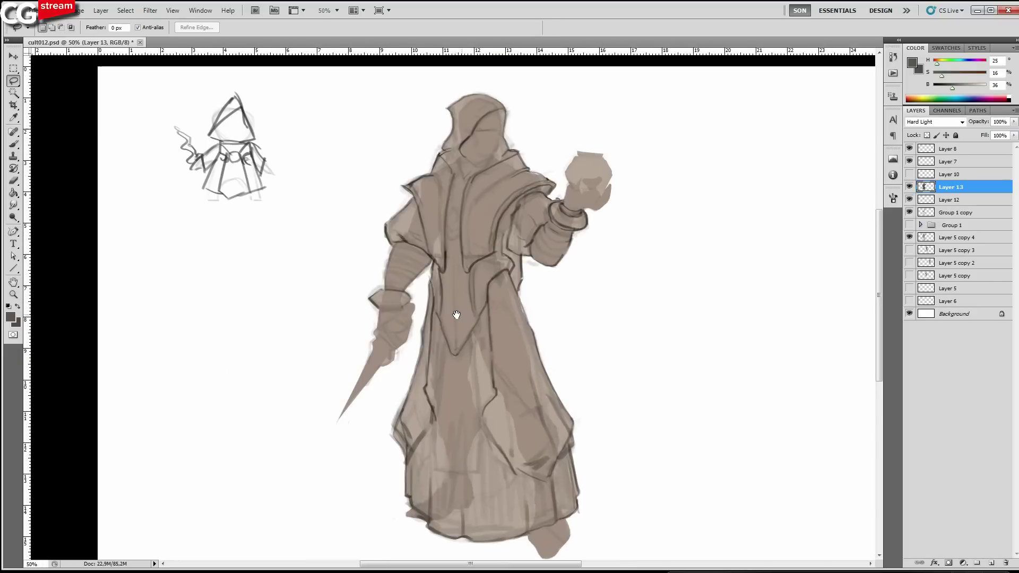
# Duplicate the Layer 13 silhouette fill and hide the copy.
pyautogui.click(909, 186)
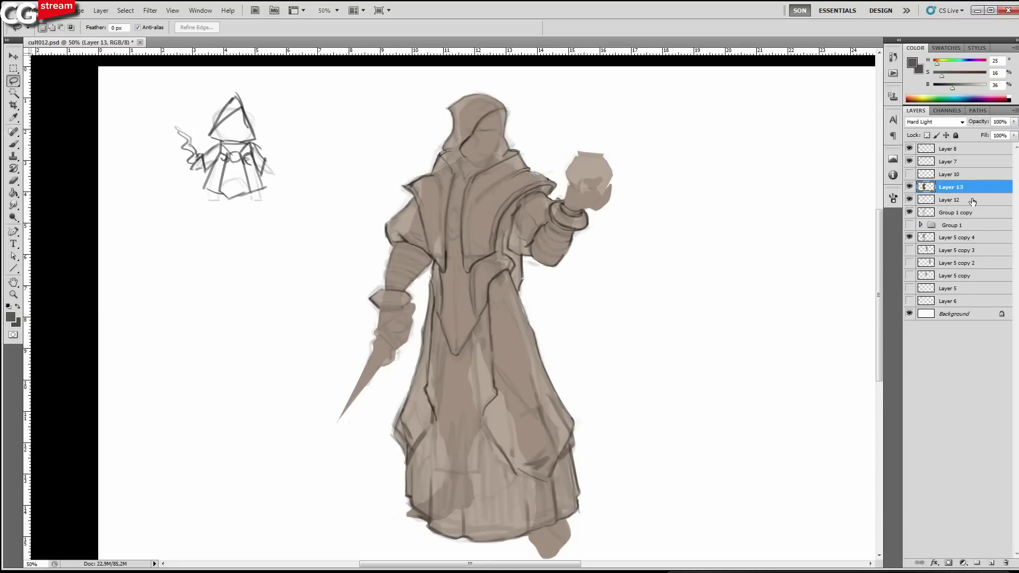
pyautogui.hotkey('ctrl', 'j')
pyautogui.click(909, 187)
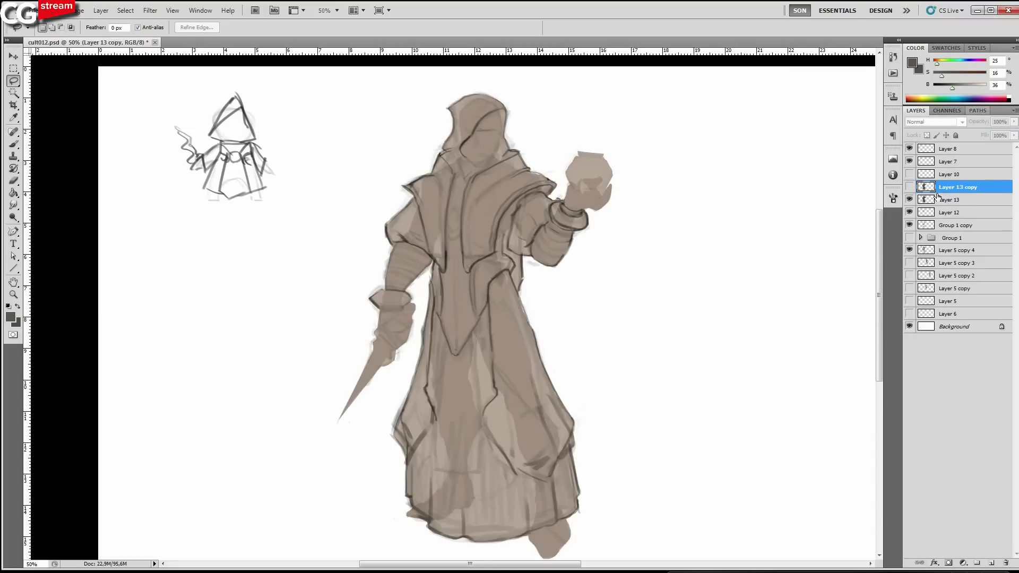
# Duplicate Layer 13 again, set the original to Normal at 37% opacity, and make Layer 13 copy 2 active.
pyautogui.click(939, 200)
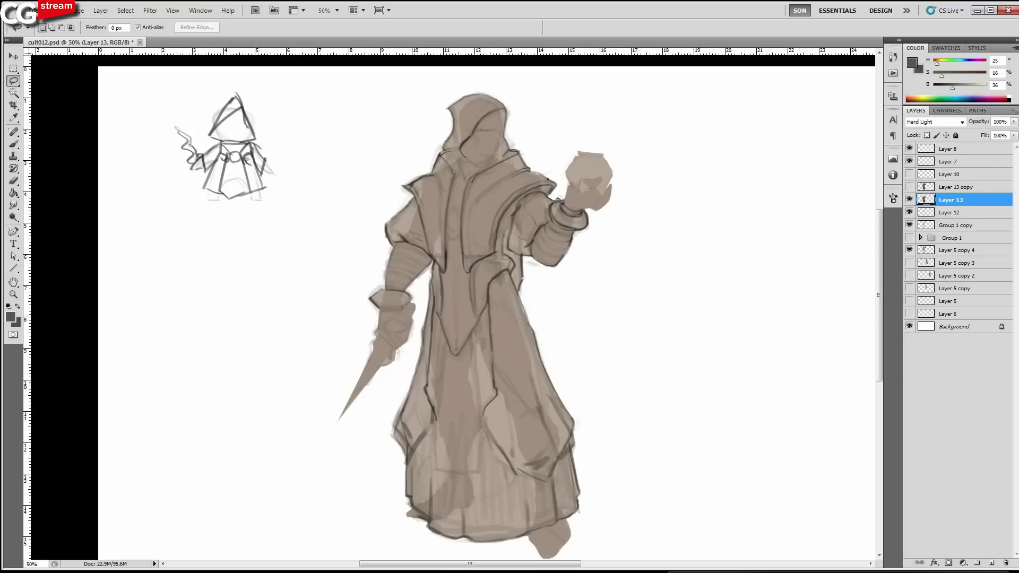
pyautogui.hotkey('ctrl', 'j')
pyautogui.click(941, 215)
pyautogui.click(922, 122)
pyautogui.click(914, 136)
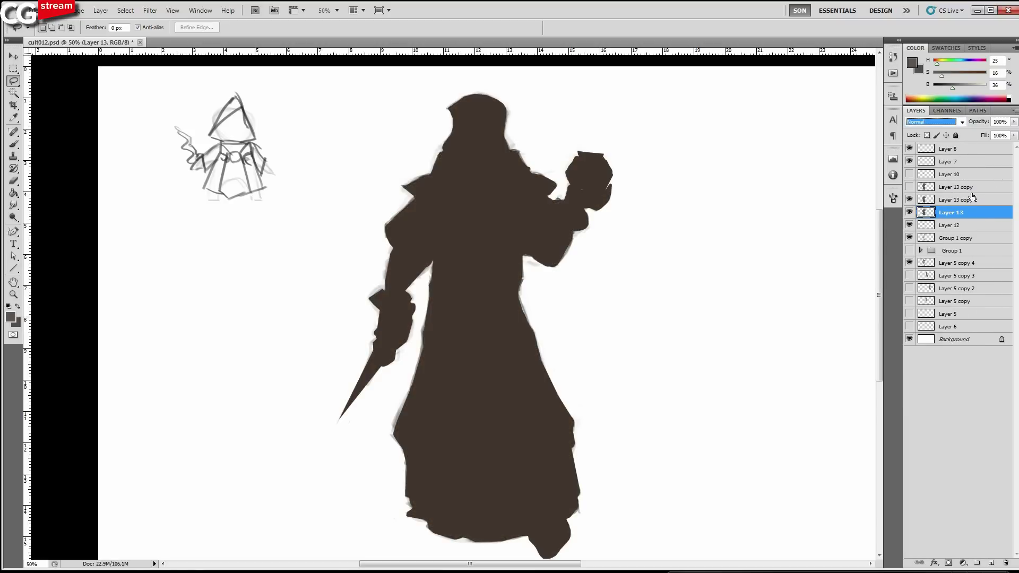
pyautogui.click(1014, 121)
pyautogui.moveTo(975, 137)
pyautogui.mouseDown()
pyautogui.moveTo(998, 133)
pyautogui.moveTo(983, 135)
pyautogui.mouseUp()
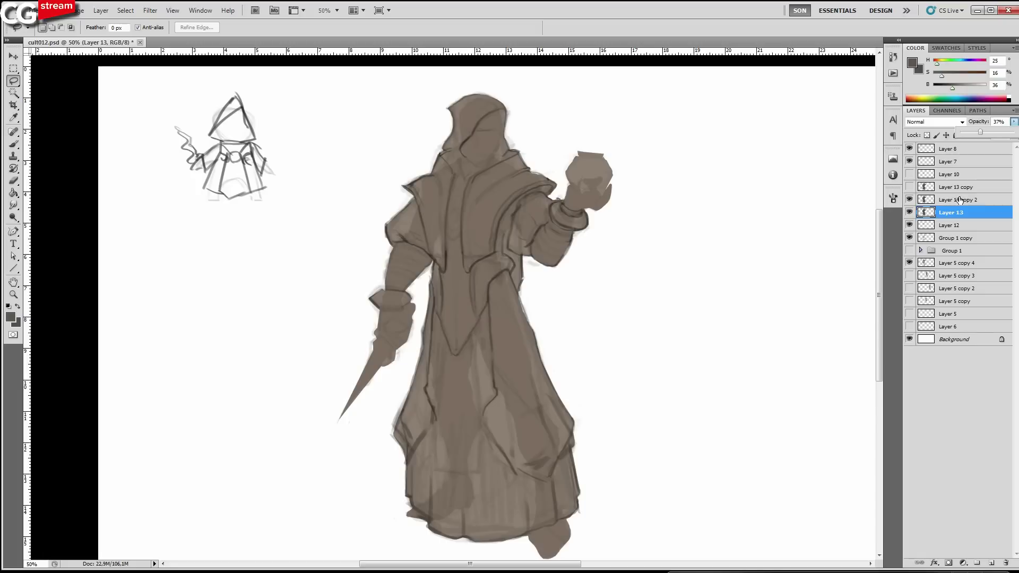
pyautogui.click(958, 200)
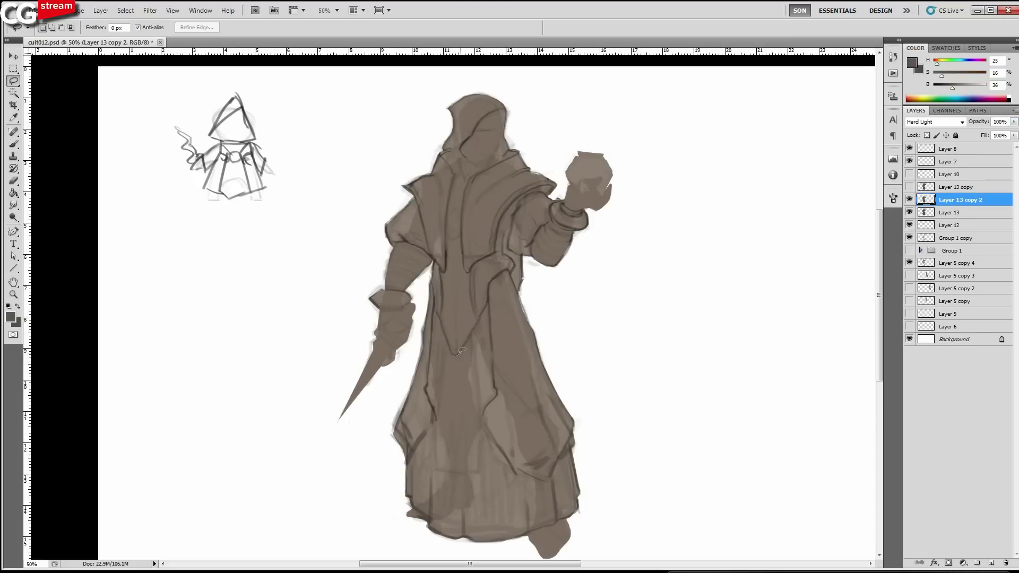
pyautogui.moveTo(456, 354); pyautogui.dragTo(540, 176)
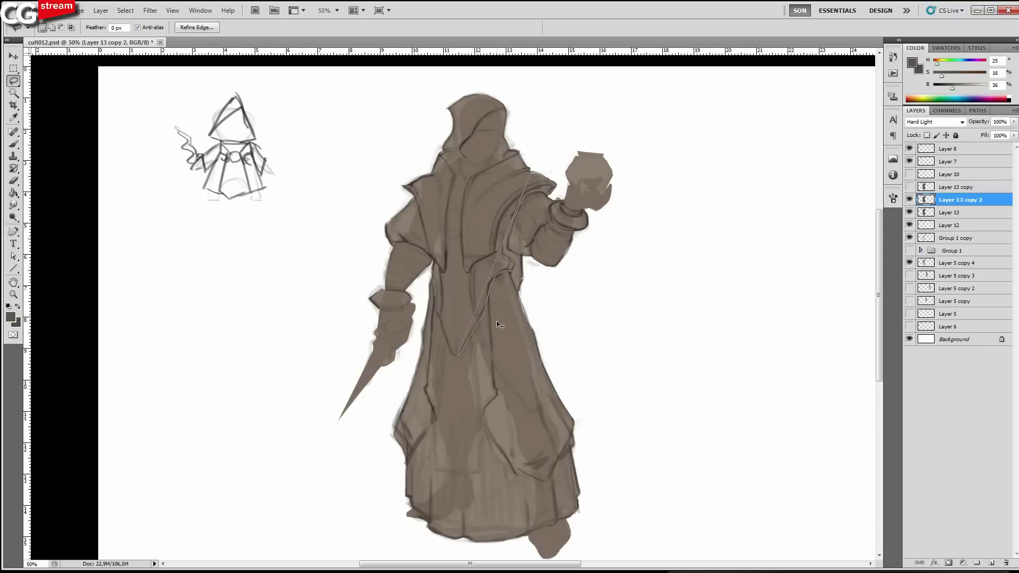
pyautogui.keyDown('ctrl'); pyautogui.click(922, 200); pyautogui.keyUp('ctrl')
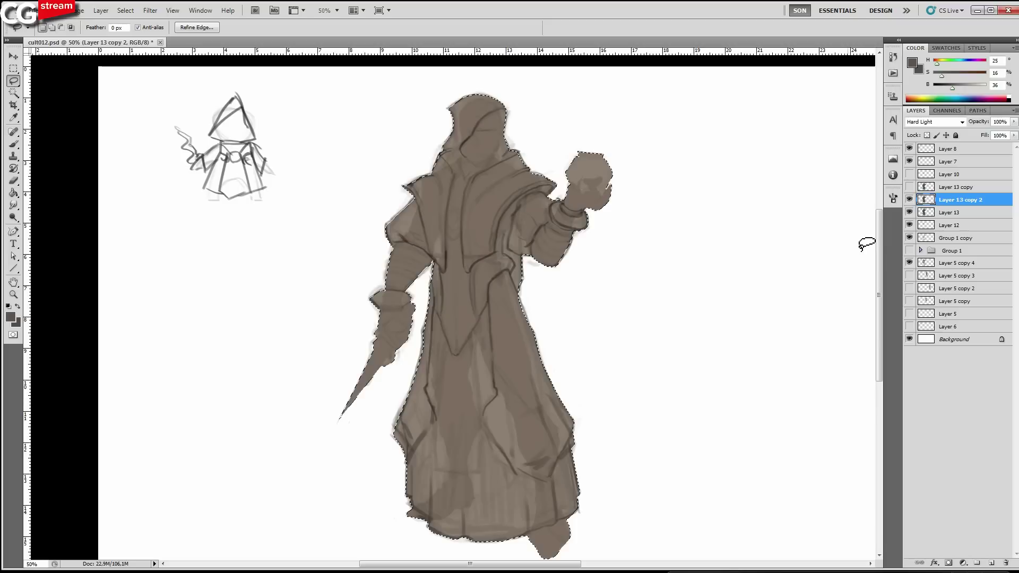
pyautogui.hotkey('ctrl', 'd')
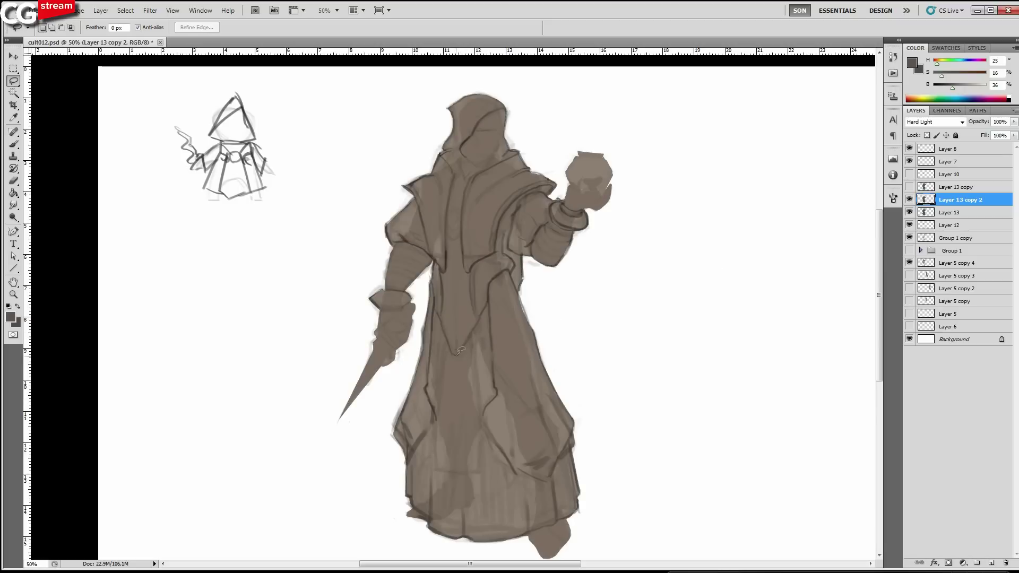
# Lasso the hood and pointed vest on Layer 13 copy 2 and darken them with Hue/Saturation at lightness -29.
pyautogui.moveTo(458, 353)
pyautogui.mouseDown()
pyautogui.moveTo(557, 185)
pyautogui.moveTo(510, 147)
pyautogui.moveTo(489, 100)
pyautogui.moveTo(457, 128)
pyautogui.moveTo(434, 171)
pyautogui.moveTo(404, 185)
pyautogui.moveTo(456, 355)
pyautogui.mouseUp()
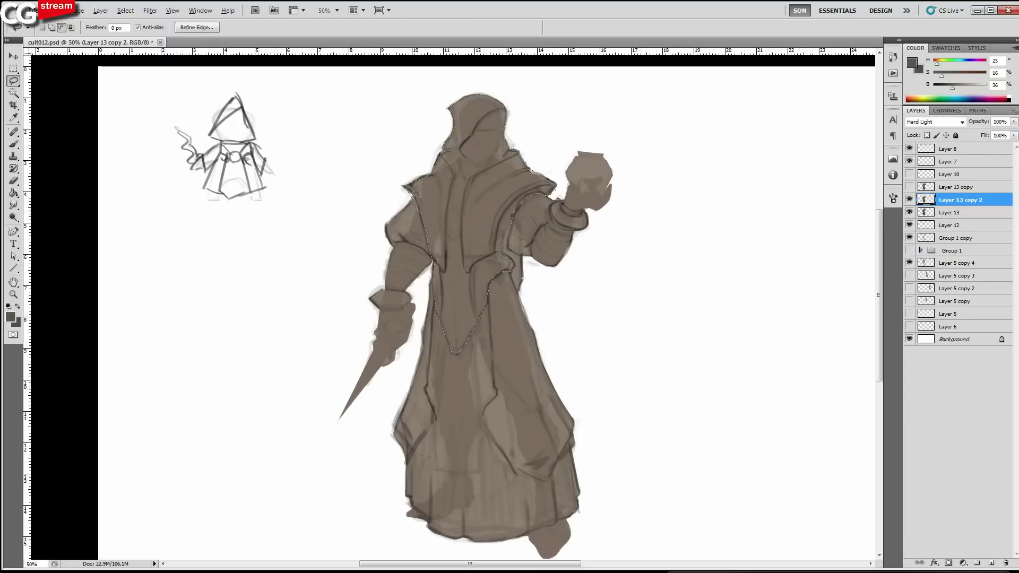
pyautogui.moveTo(413, 192); pyautogui.dragTo(408, 191)
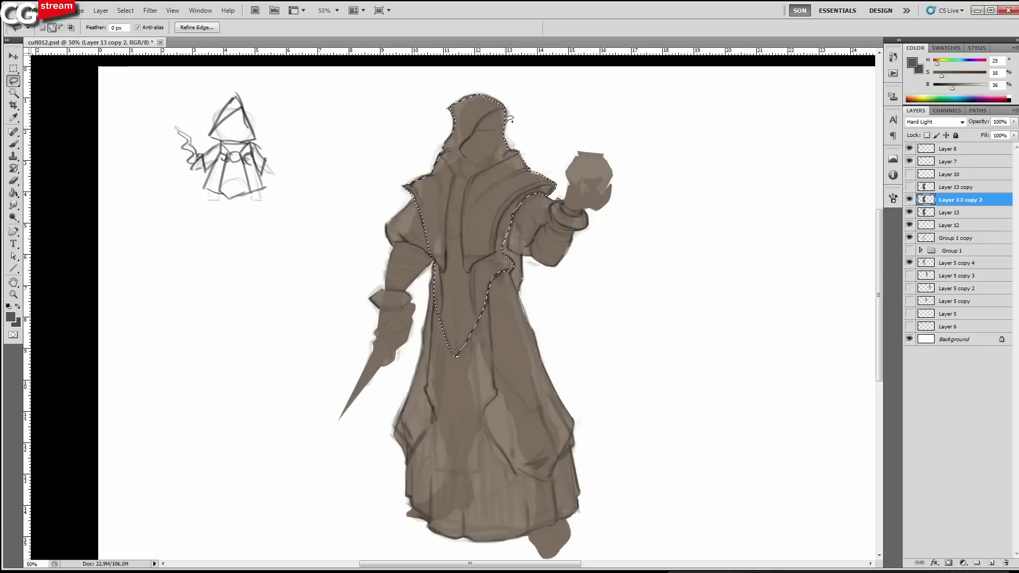
pyautogui.moveTo(508, 121); pyautogui.dragTo(457, 127)
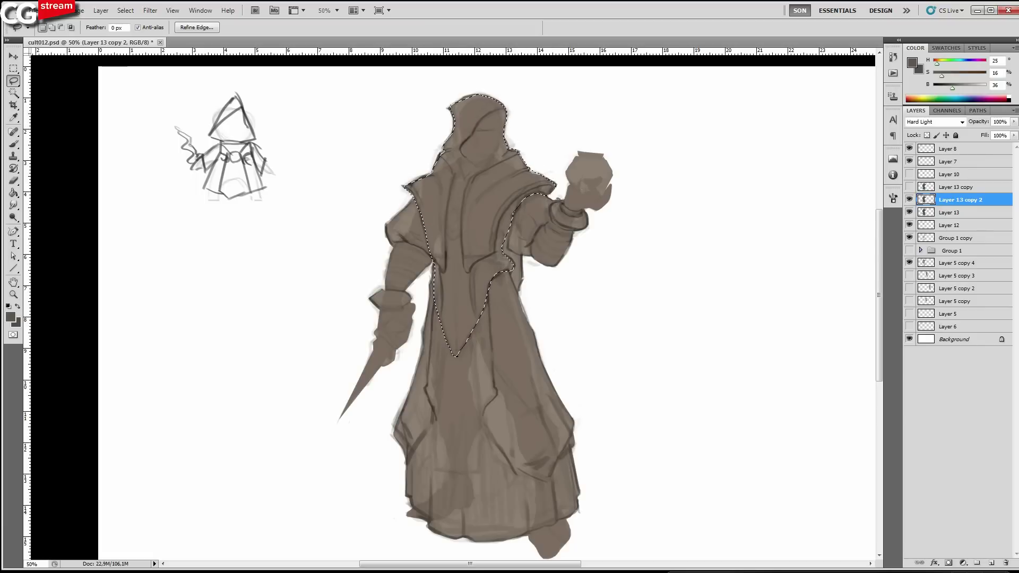
pyautogui.hotkey('ctrl', 'u')
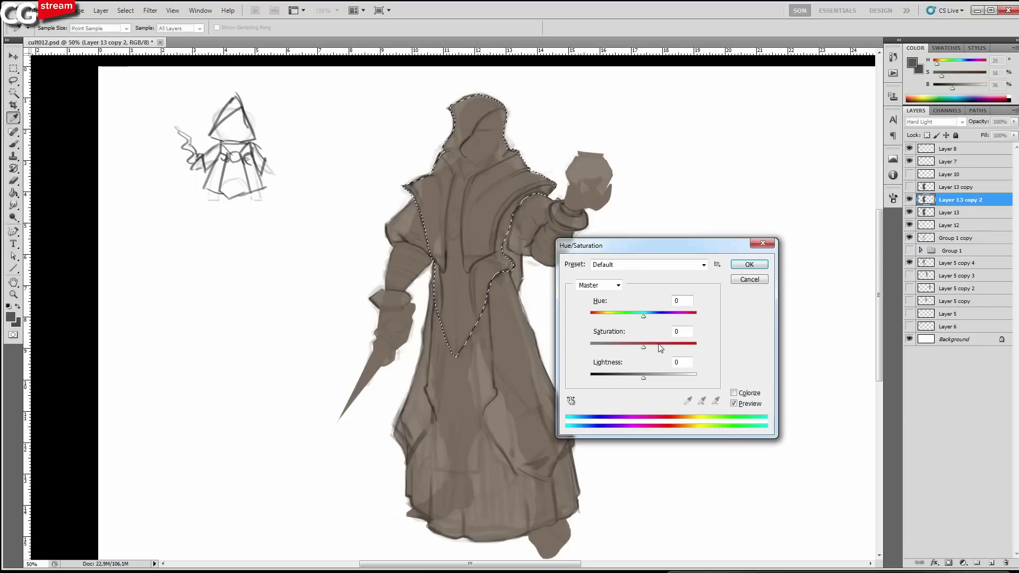
pyautogui.moveTo(644, 377); pyautogui.dragTo(629, 378)
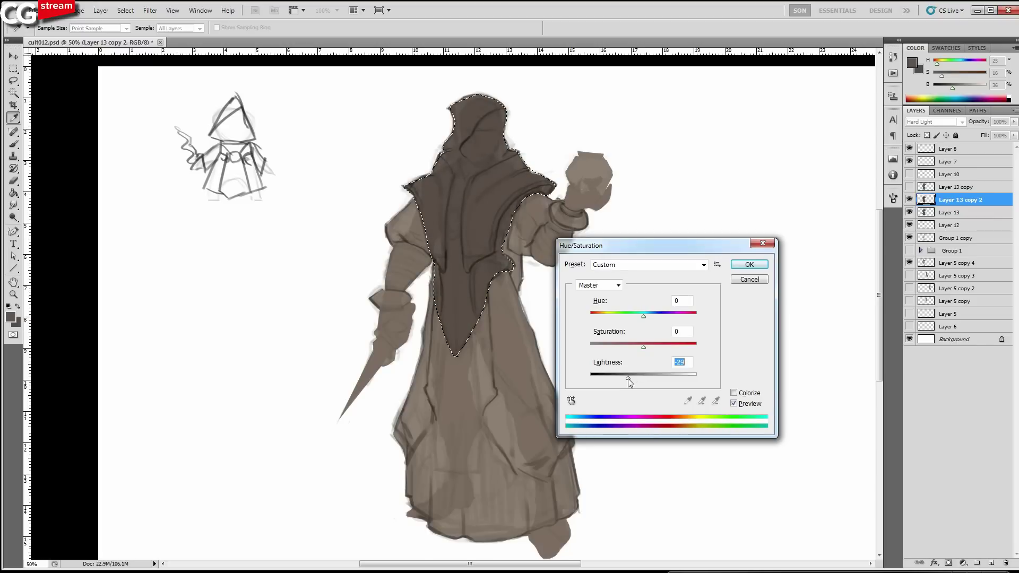
pyautogui.press('Return')
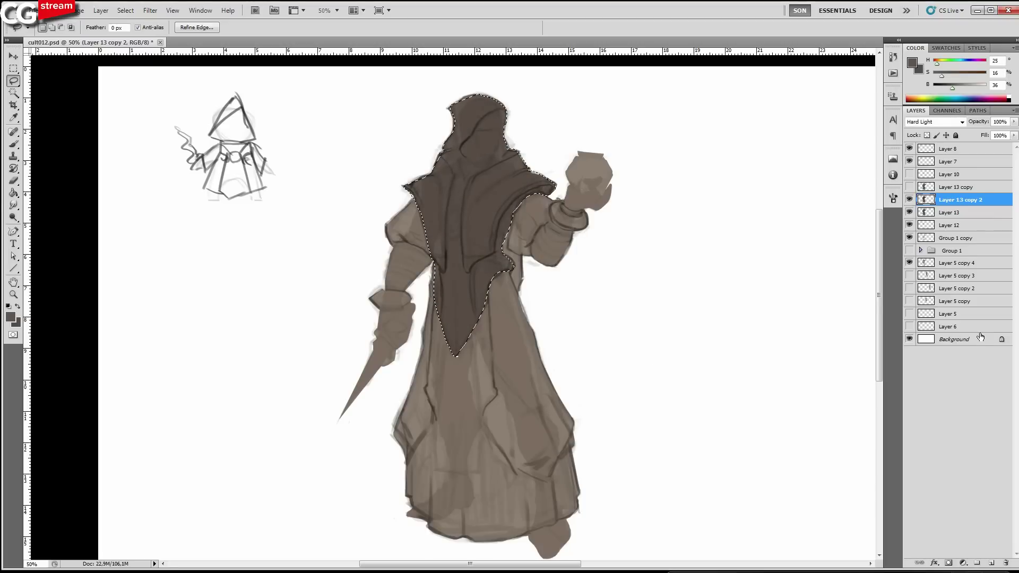
pyautogui.hotkey('ctrl', 'd')
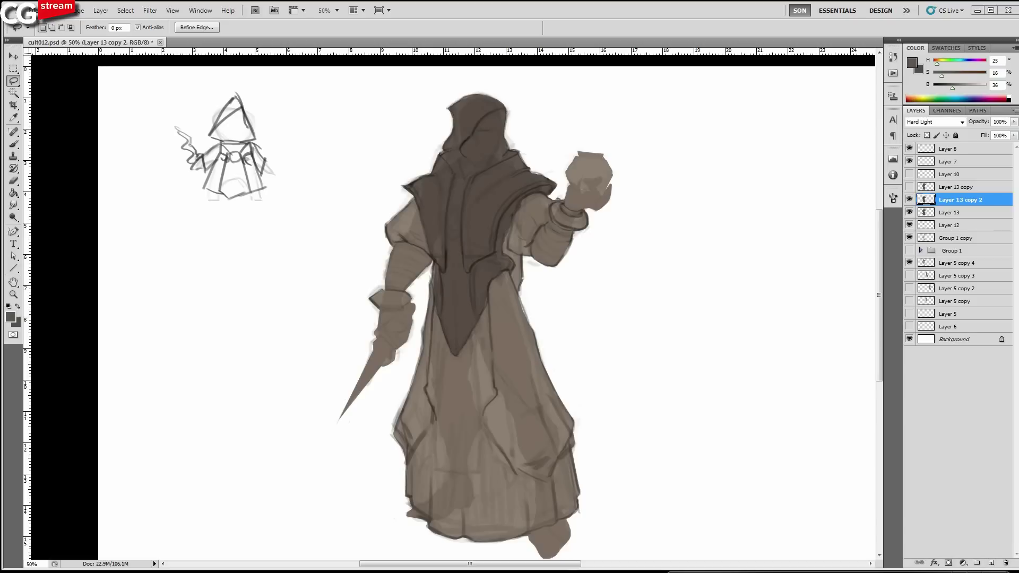
pyautogui.click(729, 31)
pyautogui.hotkey('ctrl', 'd')
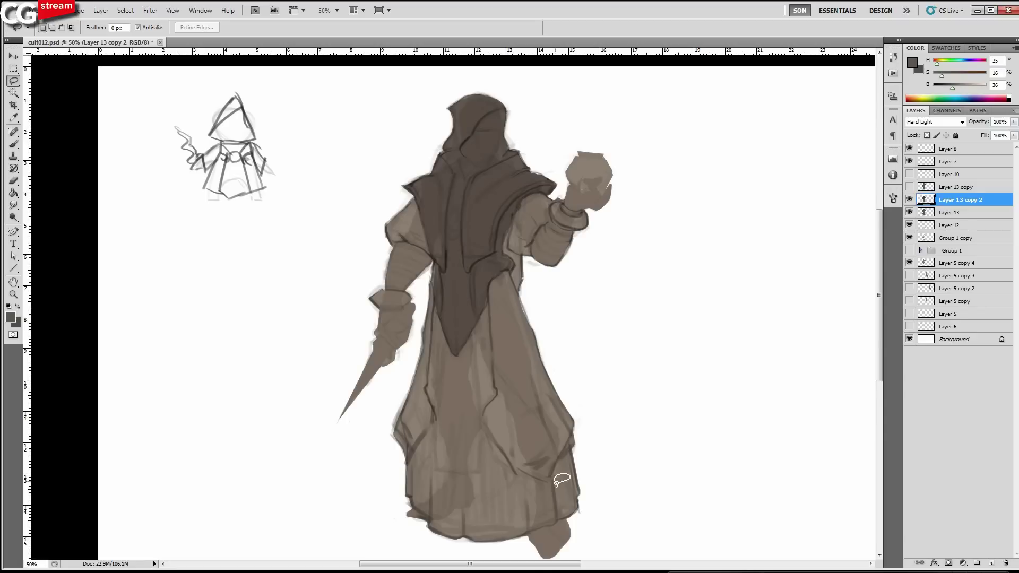
# Lasso the under-robe between the side panels down to the hem and fill it with brown of hue 25, saturation 38%, brightness 33%.
pyautogui.moveTo(577, 498); pyautogui.dragTo(570, 458)
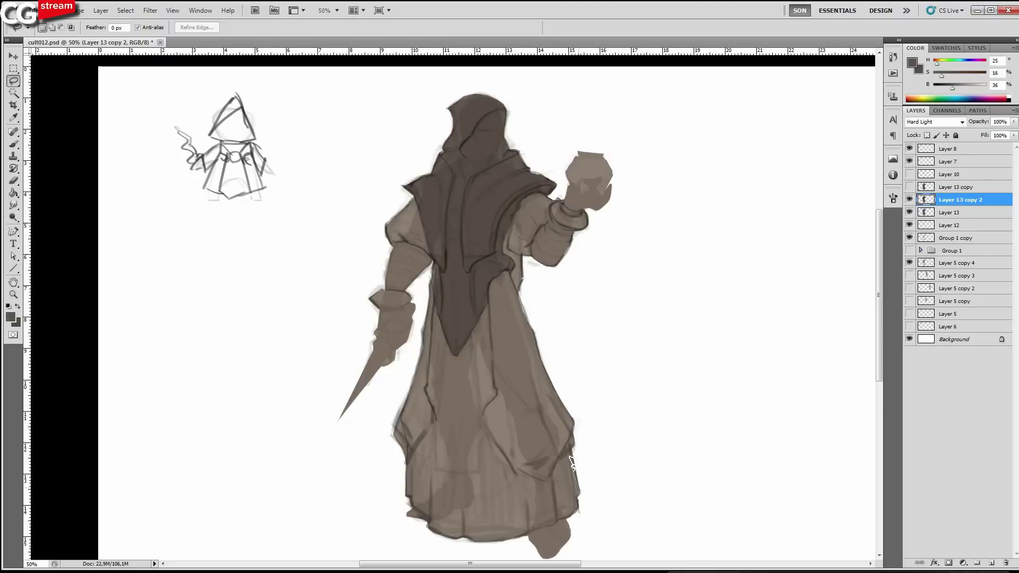
pyautogui.moveTo(572, 464)
pyautogui.mouseDown()
pyautogui.moveTo(547, 480)
pyautogui.moveTo(432, 318)
pyautogui.moveTo(409, 472)
pyautogui.moveTo(440, 534)
pyautogui.moveTo(474, 541)
pyautogui.moveTo(552, 529)
pyautogui.moveTo(580, 509)
pyautogui.mouseUp()
pyautogui.press('b')
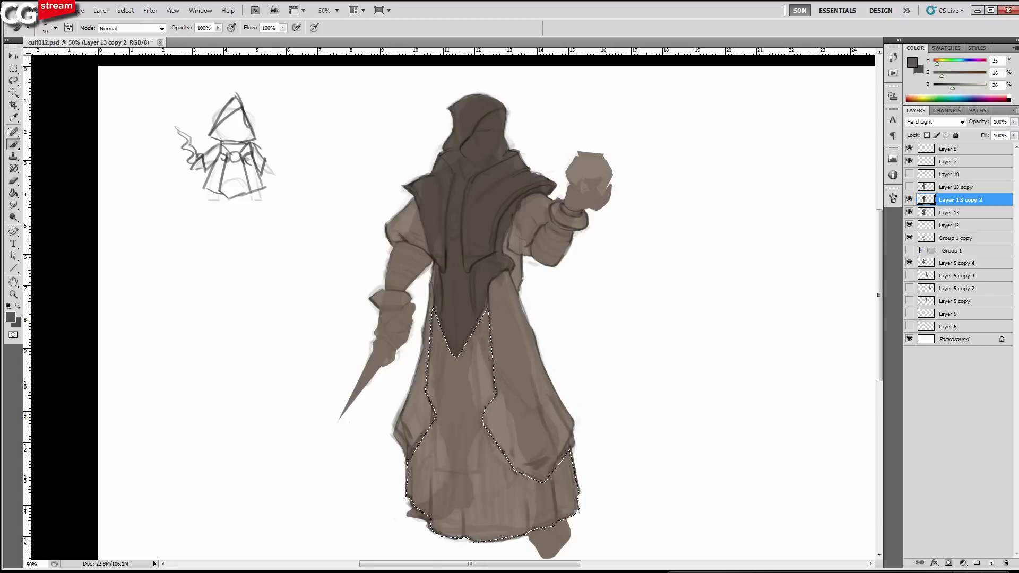
pyautogui.click(953, 77)
pyautogui.click(951, 89)
pyautogui.hotkey('alt', 'BackSpace')
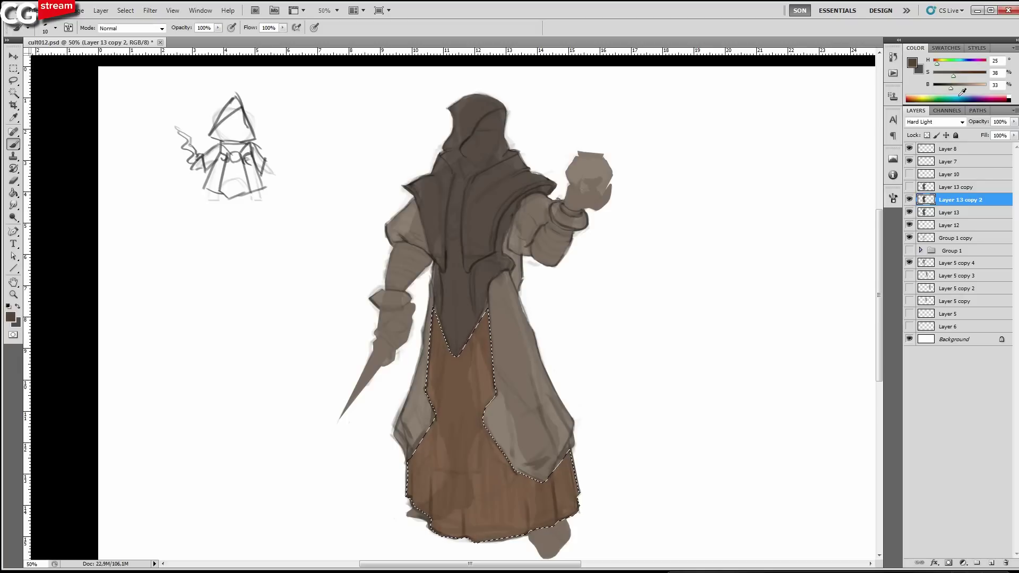
pyautogui.press('l')
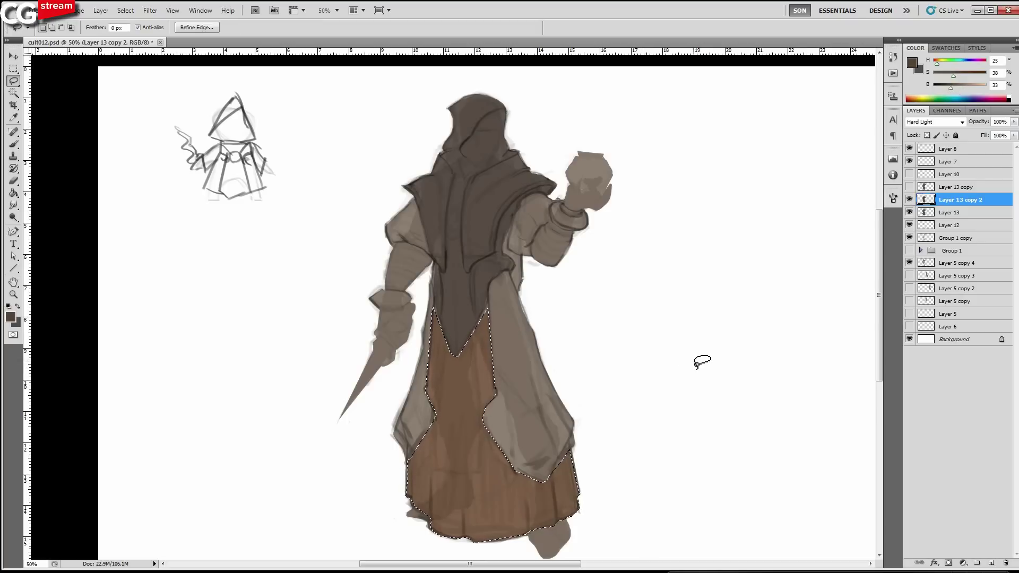
pyautogui.hotkey('ctrl', 'd')
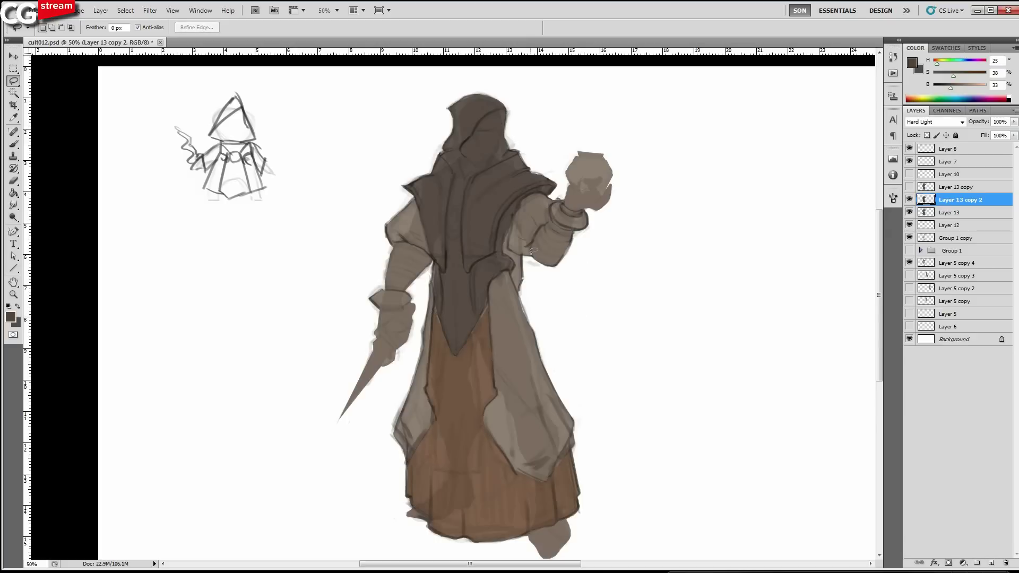
# Lasso both lower sleeves within the Layer 13 silhouette and fill them with dark brown of hue 14, saturation 14%, brightness 21%.
pyautogui.moveTo(532, 251)
pyautogui.mouseDown()
pyautogui.moveTo(551, 204)
pyautogui.moveTo(542, 225)
pyautogui.mouseUp()
pyautogui.hotkey('ctrl', 'd')
pyautogui.keyDown('ctrl'); pyautogui.click(921, 213); pyautogui.keyUp('ctrl')
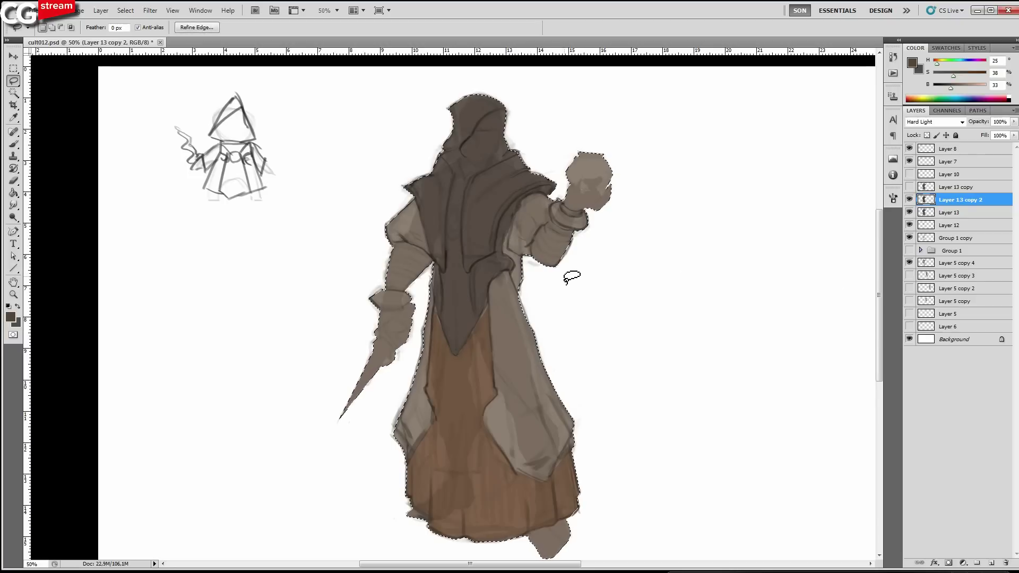
pyautogui.moveTo(556, 276); pyautogui.dragTo(539, 265)
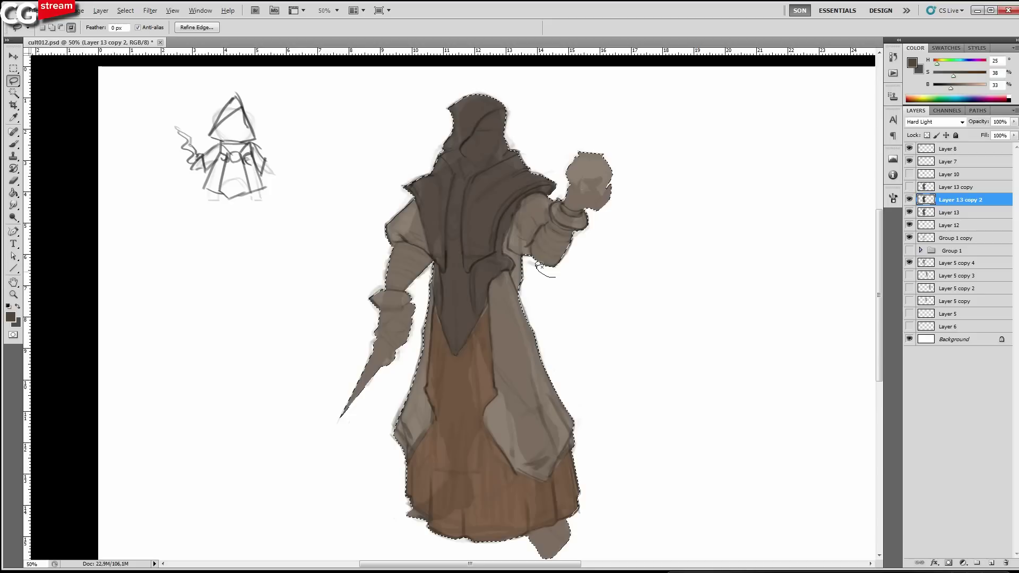
pyautogui.moveTo(539, 265); pyautogui.dragTo(568, 249)
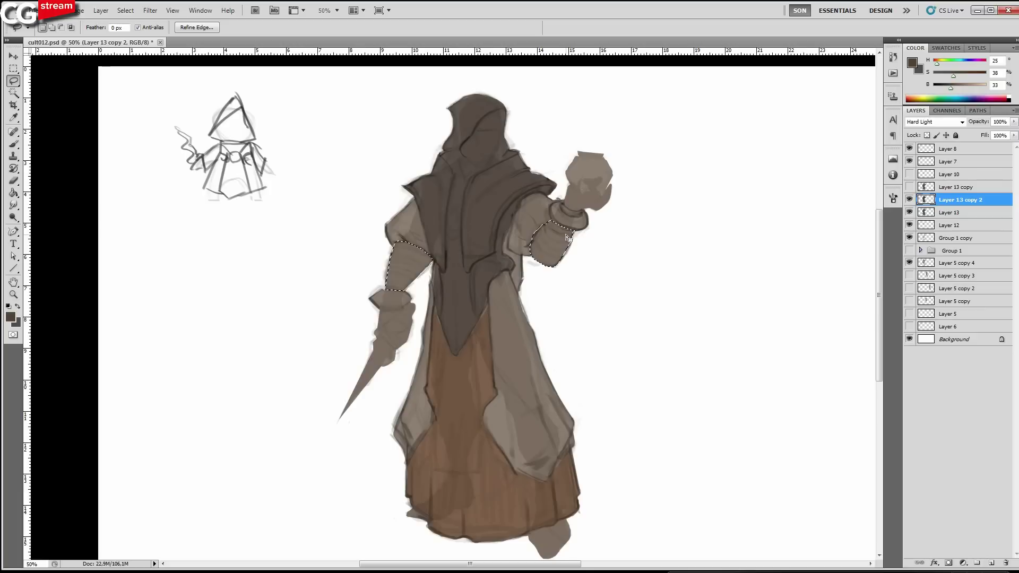
pyautogui.click(910, 201)
pyautogui.click(909, 200)
pyautogui.press('b')
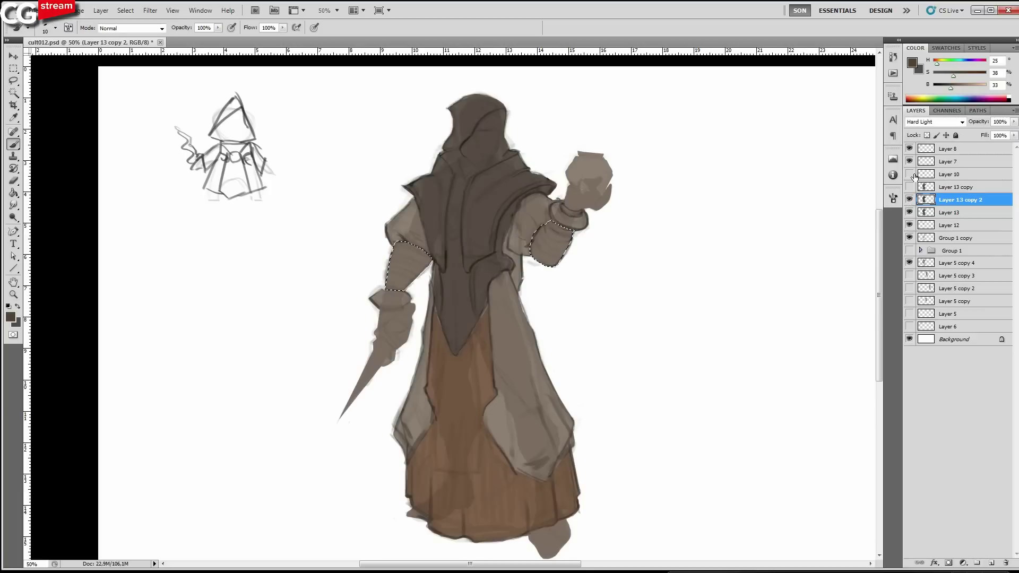
pyautogui.moveTo(957, 76); pyautogui.dragTo(961, 76)
pyautogui.moveTo(950, 87); pyautogui.dragTo(935, 64)
pyautogui.hotkey('alt', 'BackSpace')
pyautogui.click(941, 73)
pyautogui.hotkey('alt', 'BackSpace')
pyautogui.moveTo(948, 88); pyautogui.dragTo(944, 88)
pyautogui.hotkey('alt', 'BackSpace')
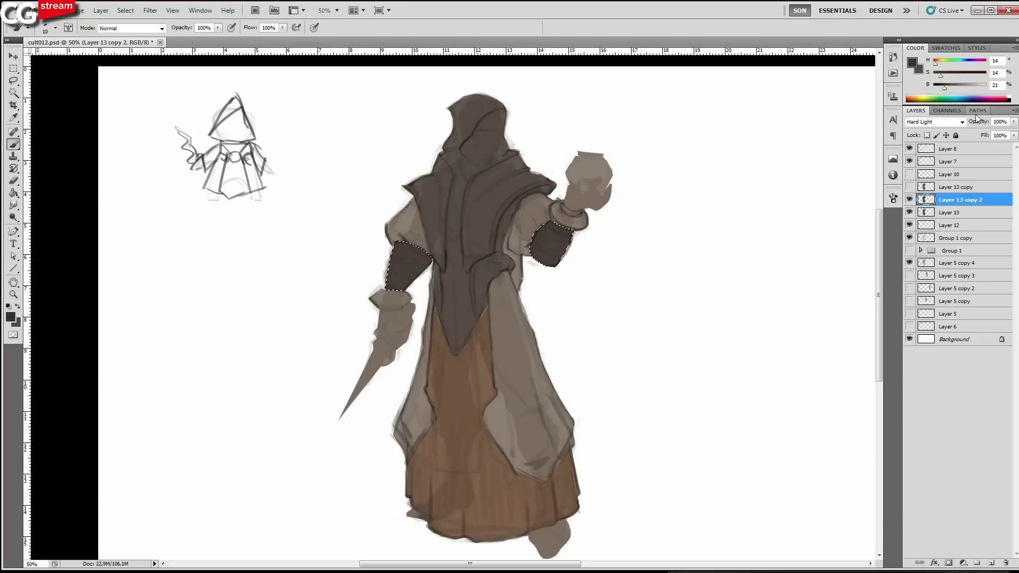
pyautogui.press('l')
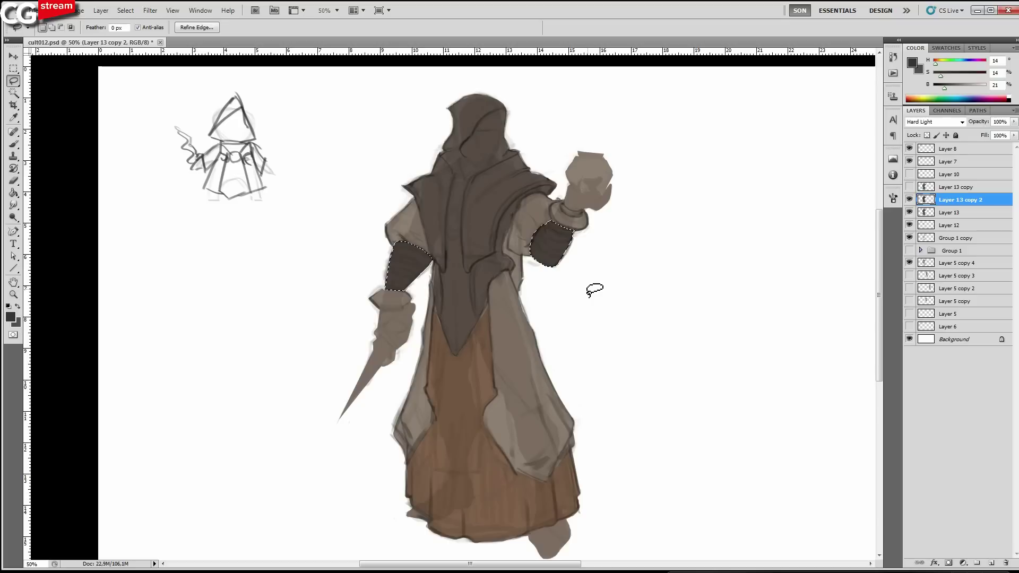
pyautogui.moveTo(626, 349); pyautogui.dragTo(663, 333)
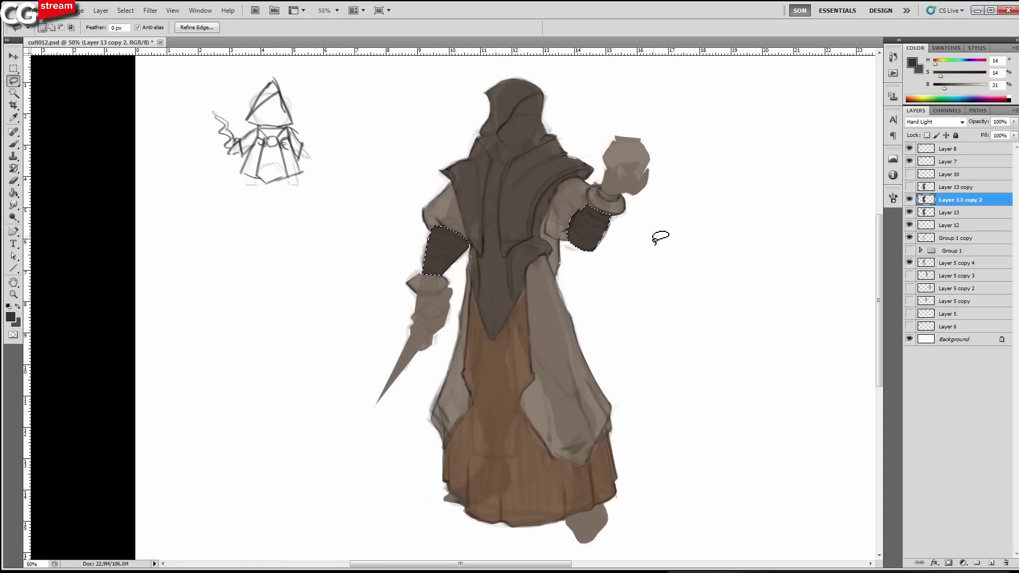
pyautogui.hotkey('ctrl', 'd')
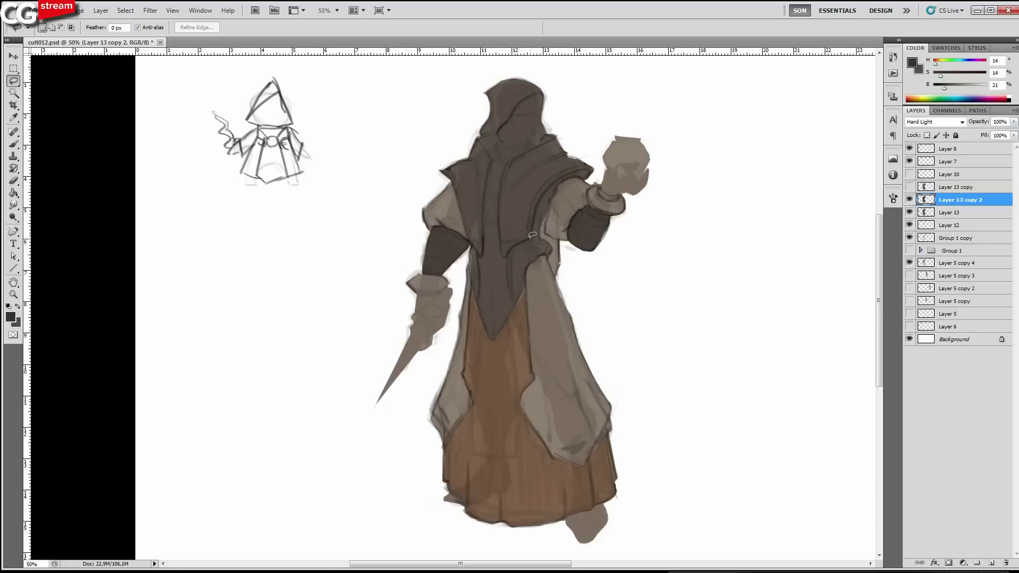
# Lasso the vest's two front panels on either side of the centre strip and fill them with the same dark brown.
pyautogui.moveTo(530, 238)
pyautogui.mouseDown()
pyautogui.moveTo(566, 183)
pyautogui.moveTo(557, 184)
pyautogui.mouseUp()
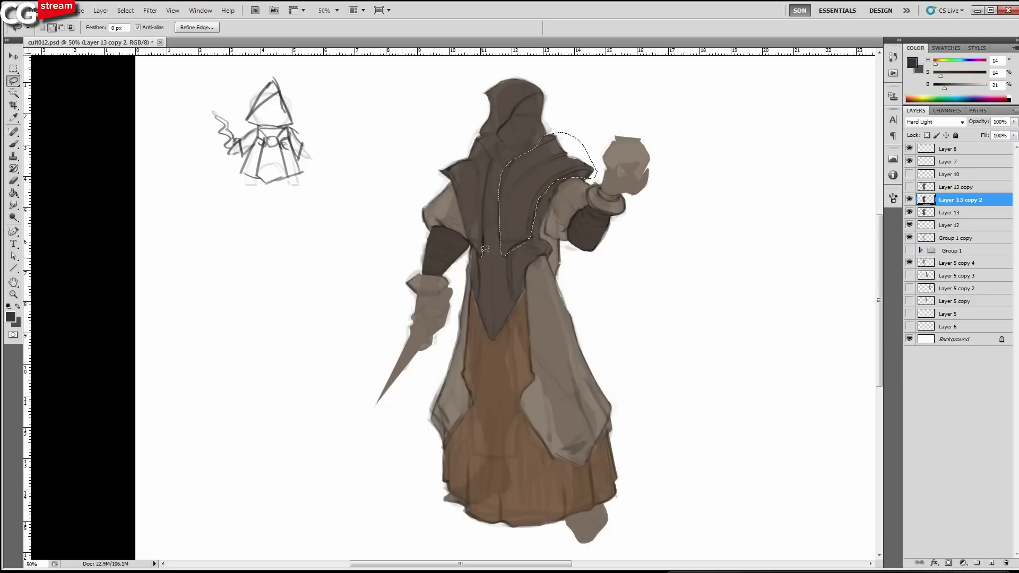
pyautogui.moveTo(482, 257); pyautogui.dragTo(478, 138)
pyautogui.moveTo(594, 171); pyautogui.dragTo(552, 131)
pyautogui.moveTo(592, 179); pyautogui.dragTo(594, 170)
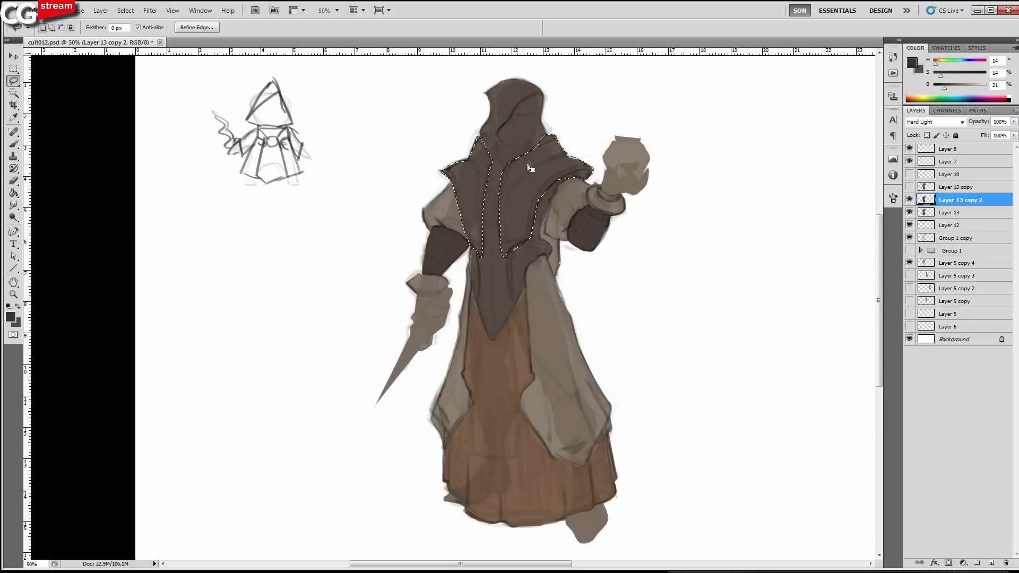
pyautogui.press('b')
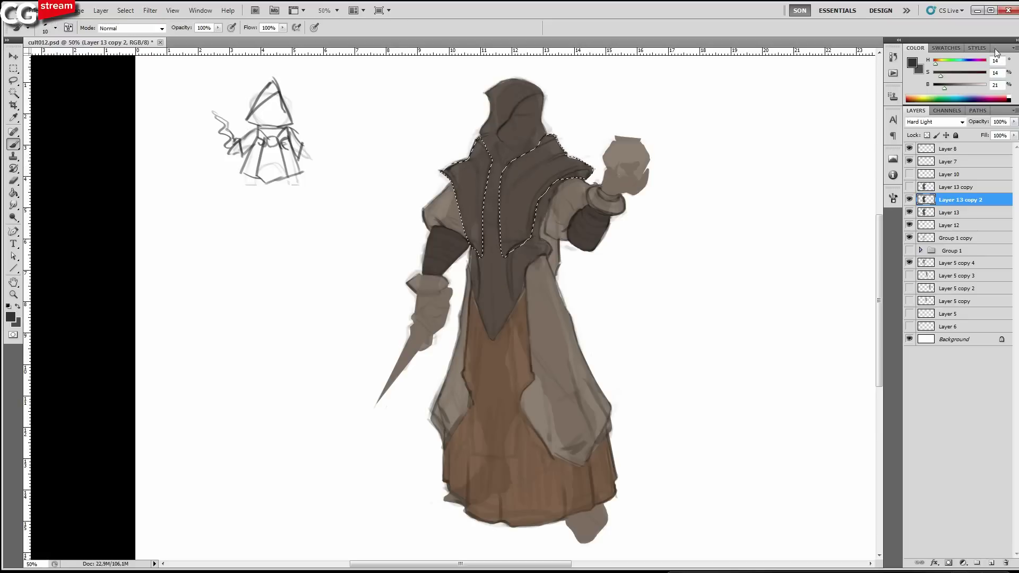
pyautogui.hotkey('alt', 'BackSpace')
pyautogui.hotkey('ctrl', 'd')
# Lasso the two hanging side panels of the robe and fill them with dark grey of hue 14, saturation 7%, brightness 20%.
pyautogui.press('l')
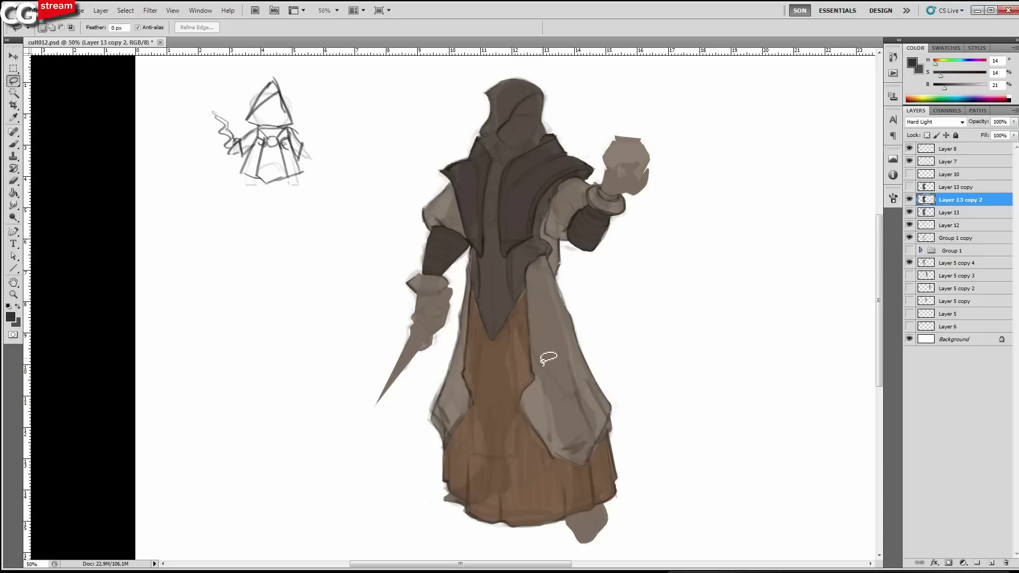
pyautogui.moveTo(583, 465); pyautogui.dragTo(541, 449)
pyautogui.moveTo(542, 449); pyautogui.dragTo(543, 449)
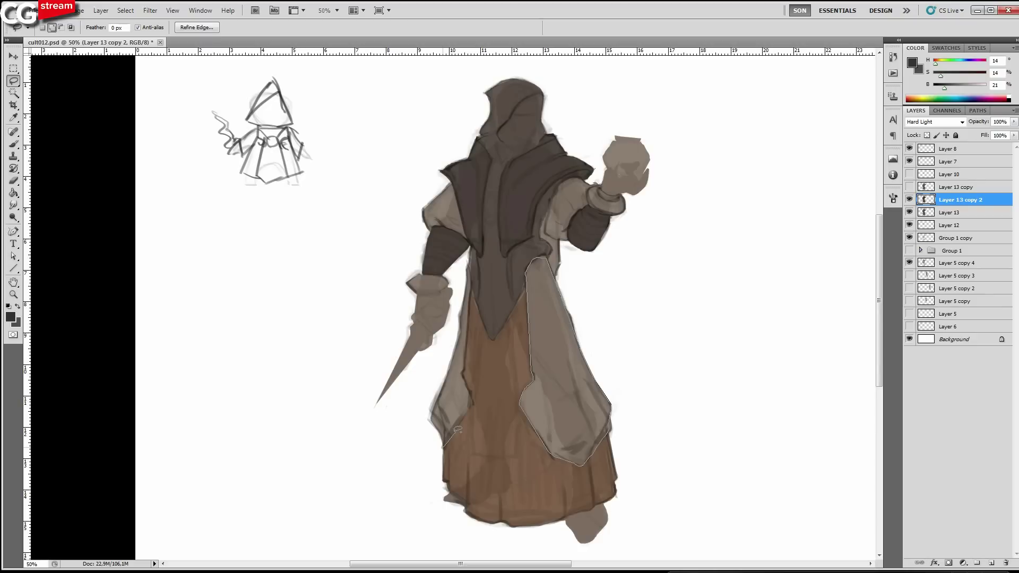
pyautogui.moveTo(455, 433); pyautogui.dragTo(470, 271)
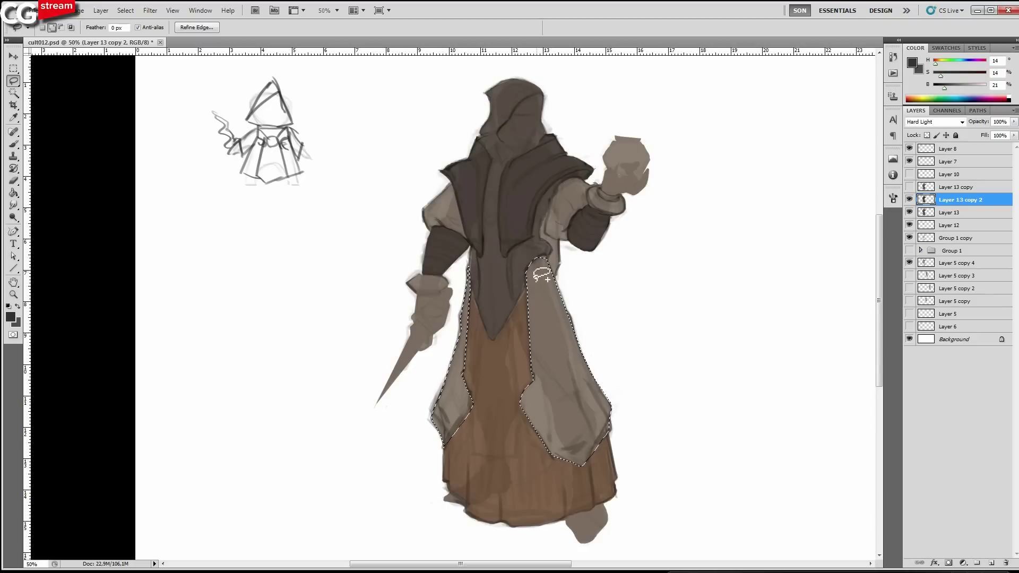
pyautogui.press('b')
pyautogui.click(937, 73)
pyautogui.hotkey('alt', 'BackSpace')
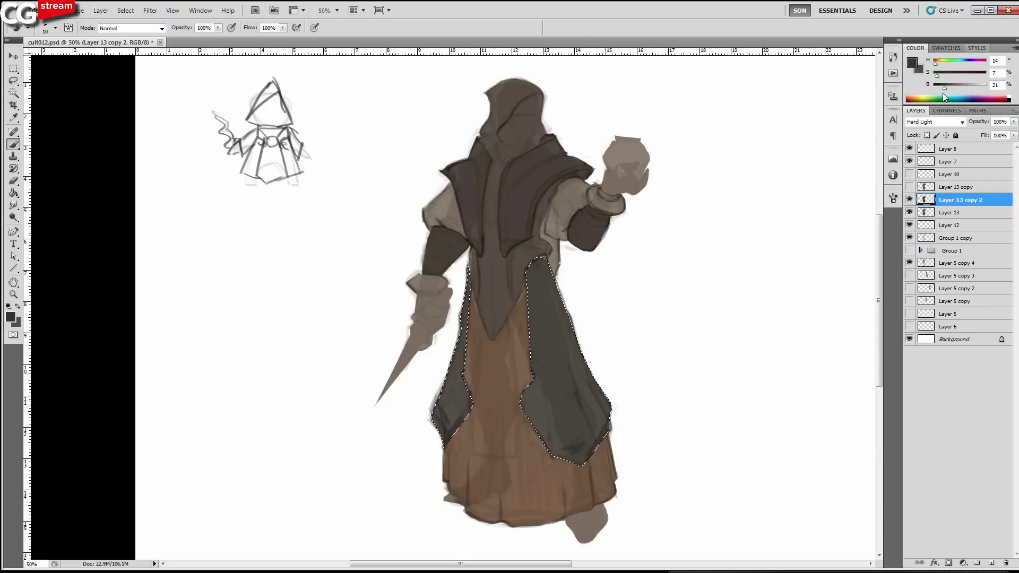
pyautogui.moveTo(943, 88); pyautogui.dragTo(942, 91)
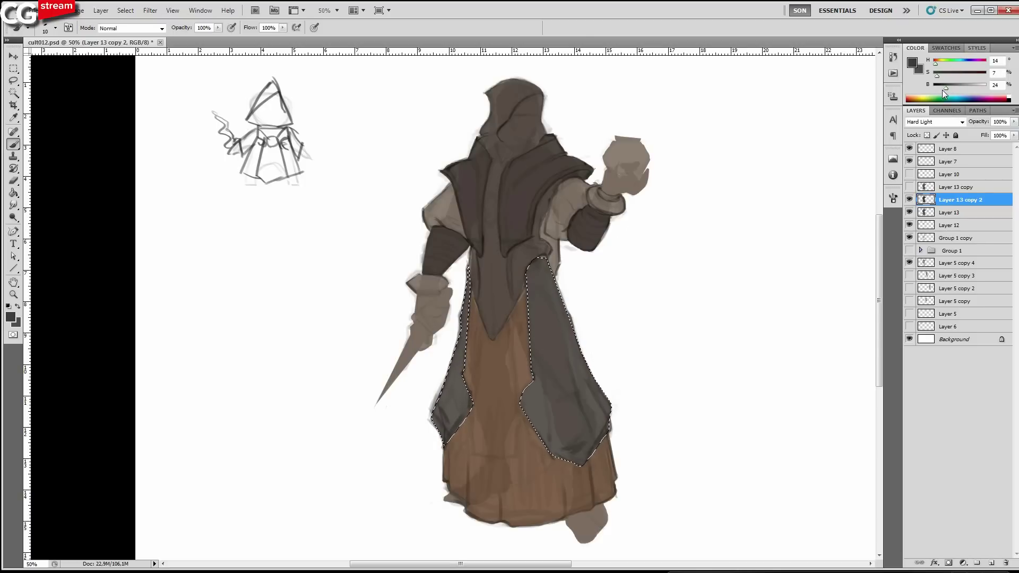
pyautogui.hotkey('alt', 'BackSpace')
pyautogui.moveTo(947, 88); pyautogui.dragTo(945, 88)
pyautogui.hotkey('alt', 'BackSpace')
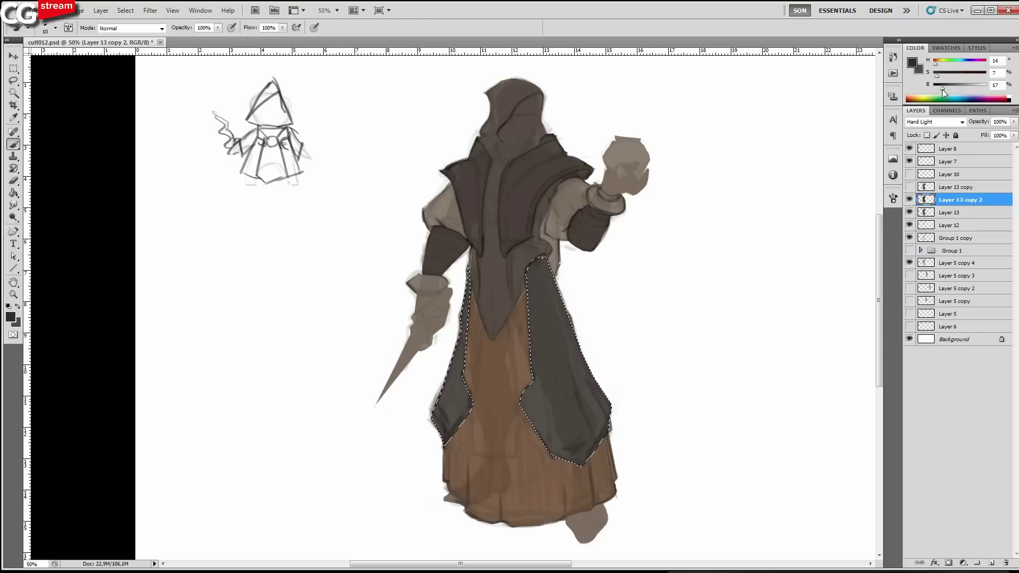
pyautogui.click(945, 90)
pyautogui.hotkey('alt', 'BackSpace')
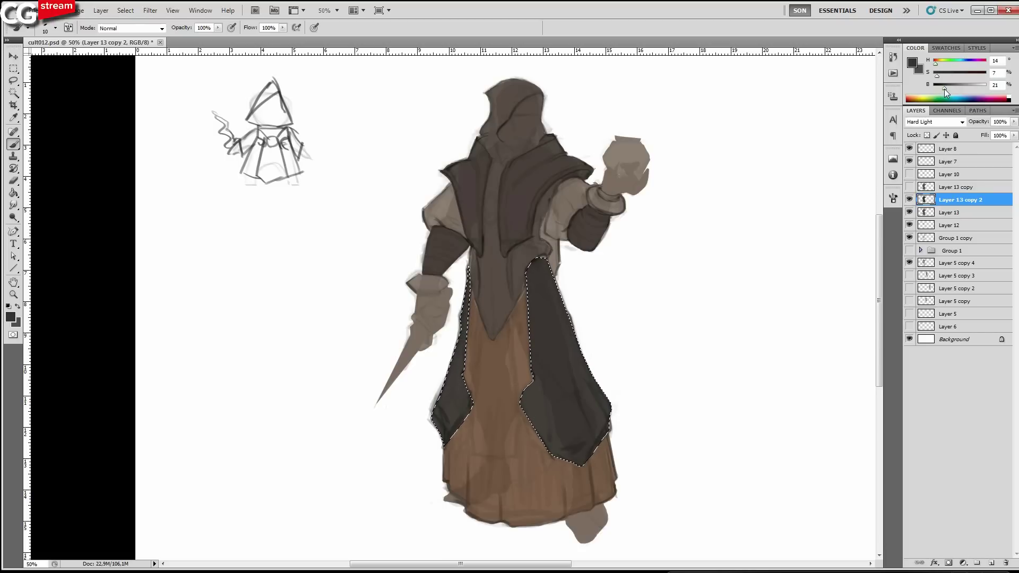
pyautogui.hotkey('alt', 'BackSpace')
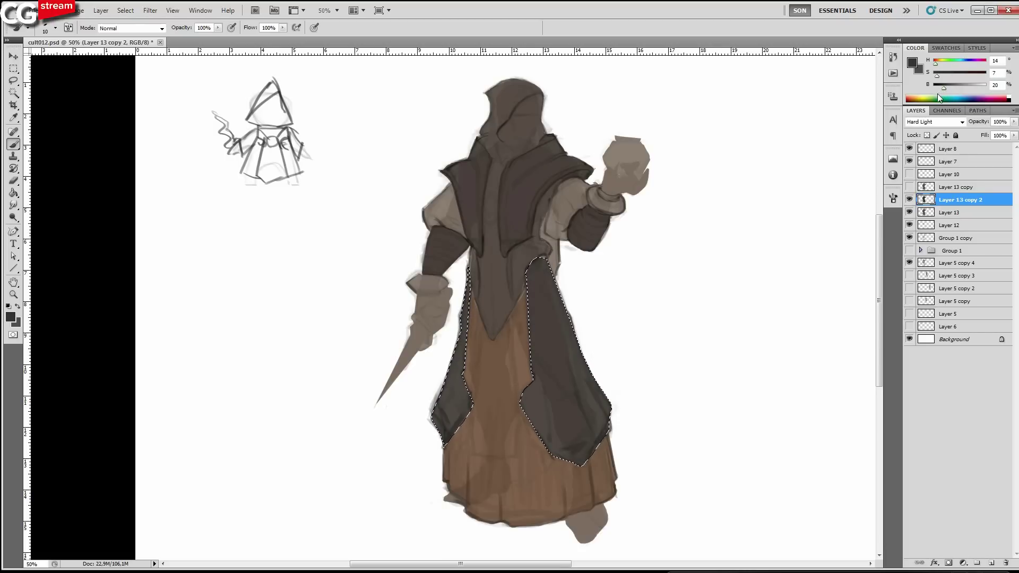
pyautogui.hotkey('ctrl', 'd')
# Lasso a narrow vertical strip on the chest between the vest panels and fill it with red of hue 7, saturation 86%, brightness 37%.
pyautogui.moveTo(564, 212); pyautogui.dragTo(580, 215)
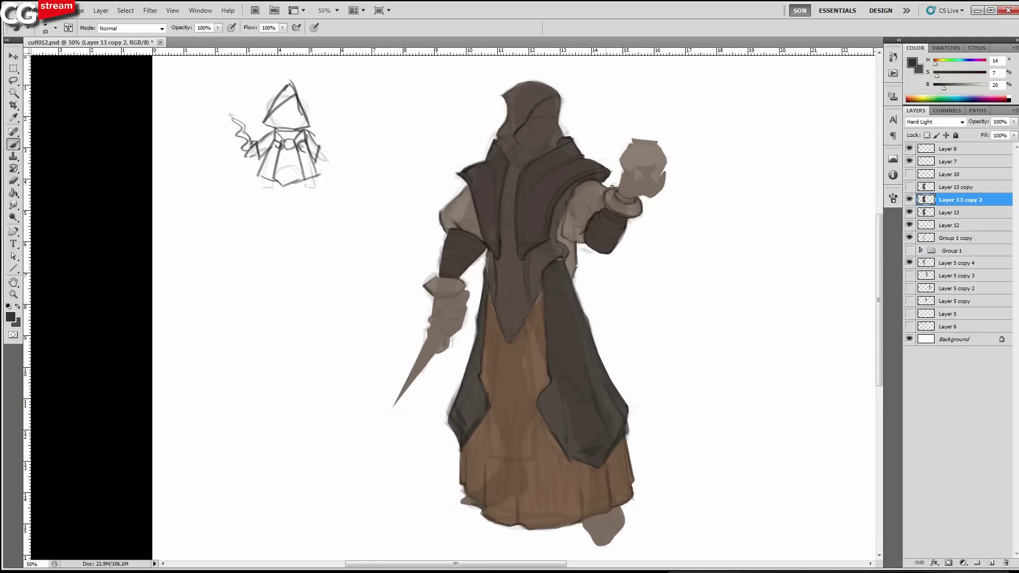
pyautogui.press('l')
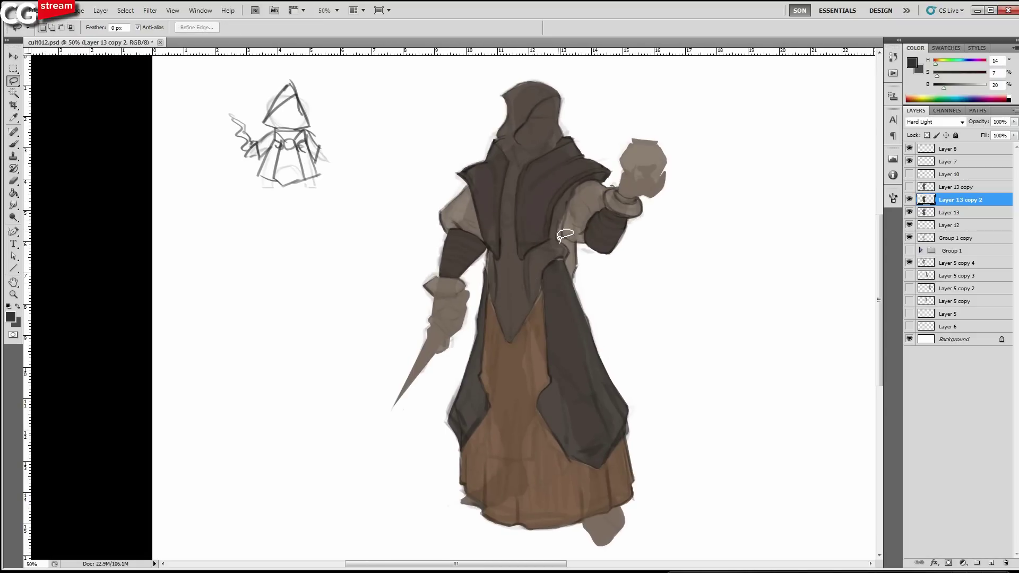
pyautogui.moveTo(546, 145); pyautogui.dragTo(550, 151)
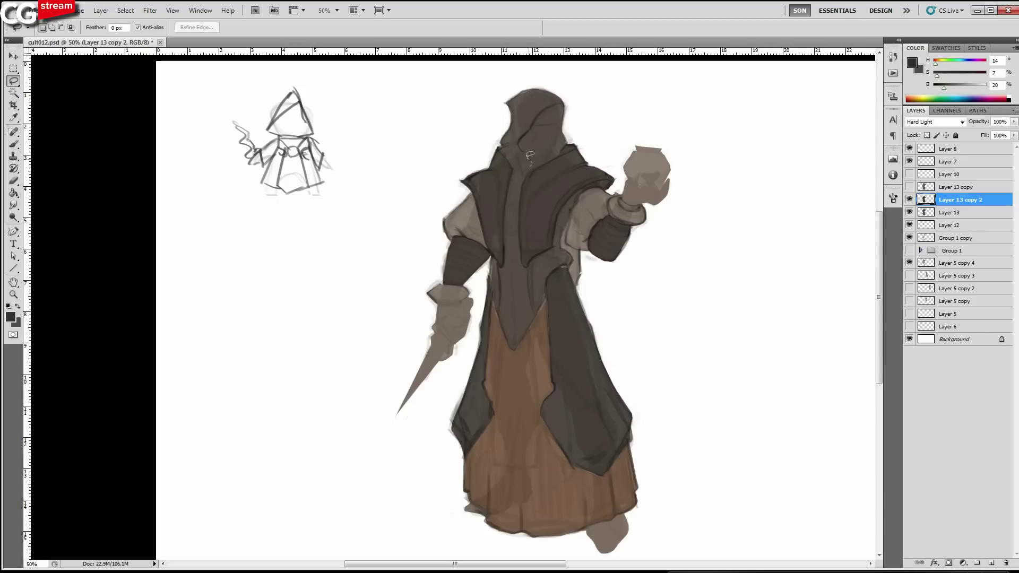
pyautogui.moveTo(527, 158); pyautogui.dragTo(521, 126)
pyautogui.click(516, 392)
pyautogui.moveTo(514, 236); pyautogui.dragTo(517, 233)
pyautogui.click(937, 63)
pyautogui.click(960, 75)
pyautogui.click(960, 88)
pyautogui.moveTo(961, 75); pyautogui.dragTo(969, 75)
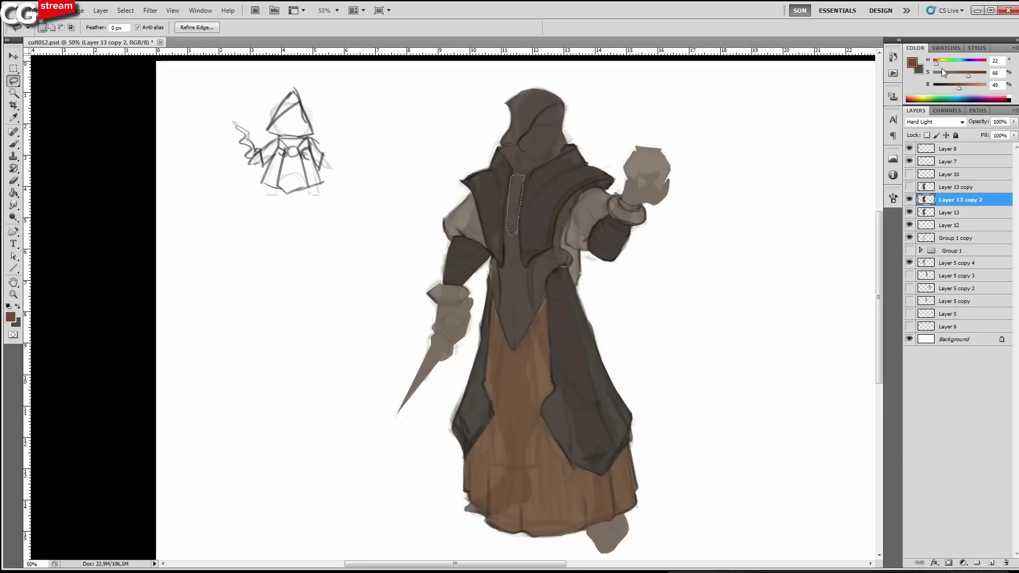
pyautogui.hotkey('alt', 'BackSpace')
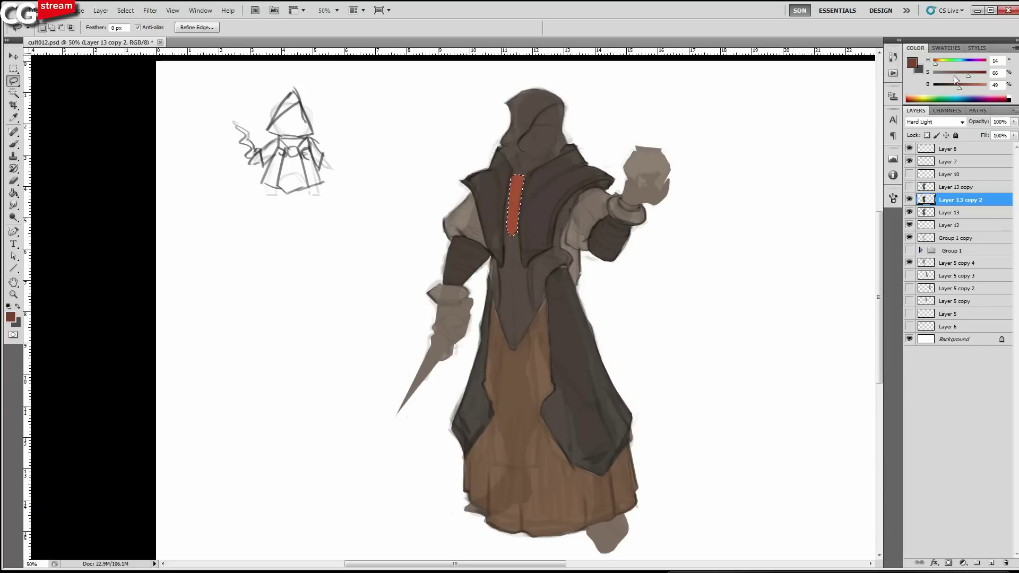
pyautogui.moveTo(958, 85); pyautogui.dragTo(949, 85)
pyautogui.hotkey('alt', 'BackSpace')
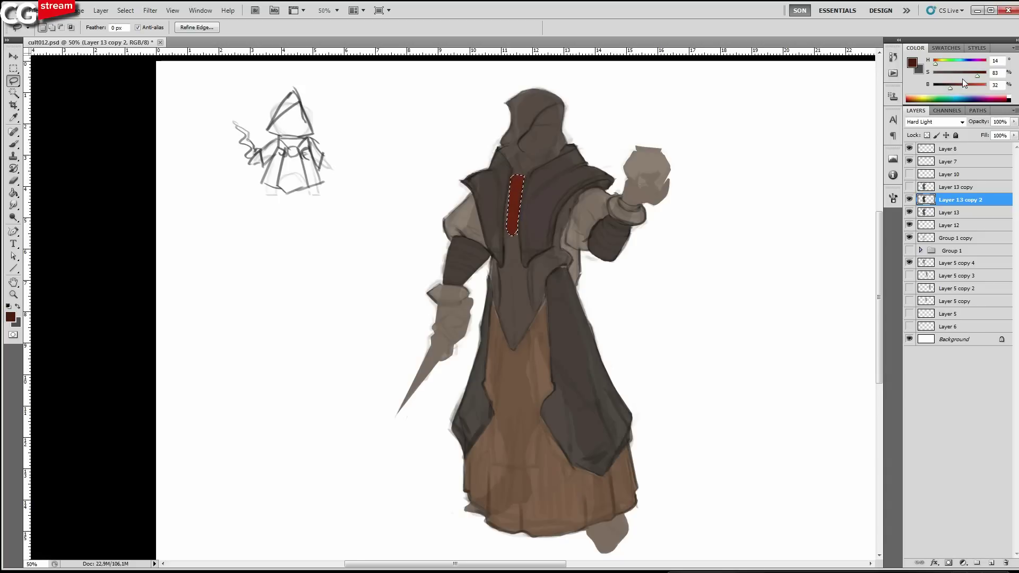
pyautogui.click(979, 76)
pyautogui.click(937, 64)
pyautogui.moveTo(937, 64); pyautogui.dragTo(935, 67)
pyautogui.moveTo(759, 259); pyautogui.dragTo(545, 235)
pyautogui.press('b')
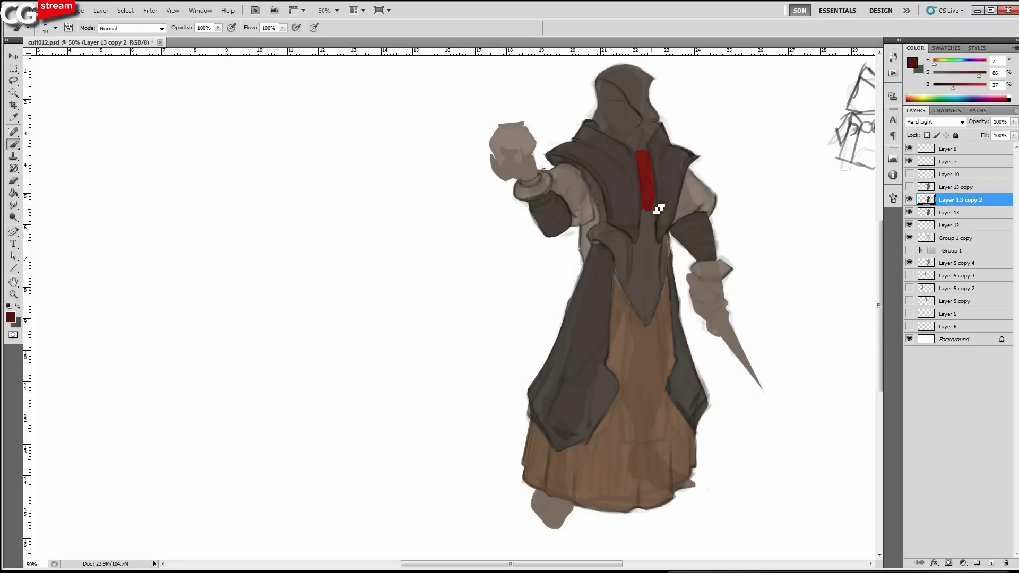
pyautogui.press('l')
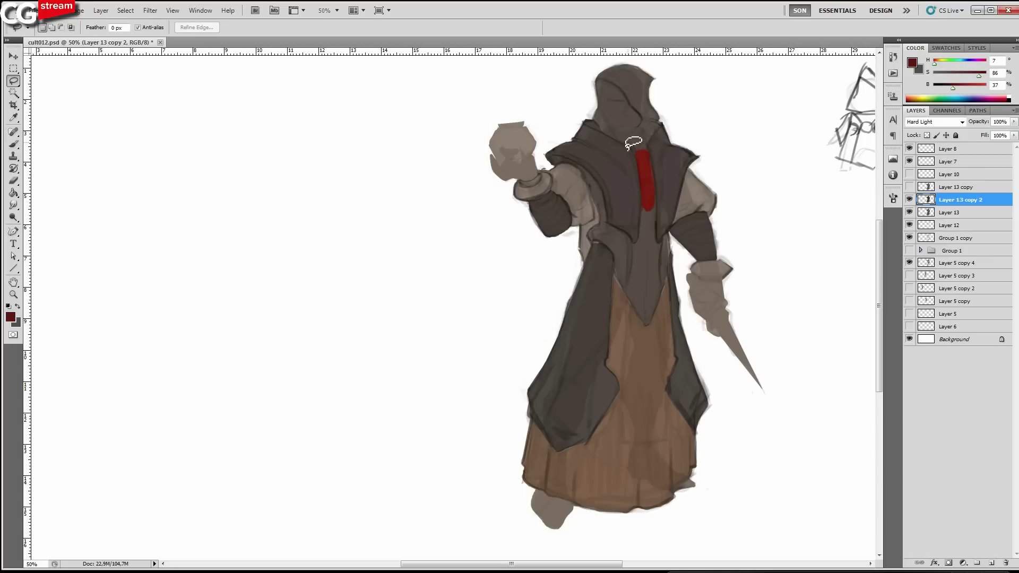
pyautogui.moveTo(654, 131); pyautogui.dragTo(658, 122)
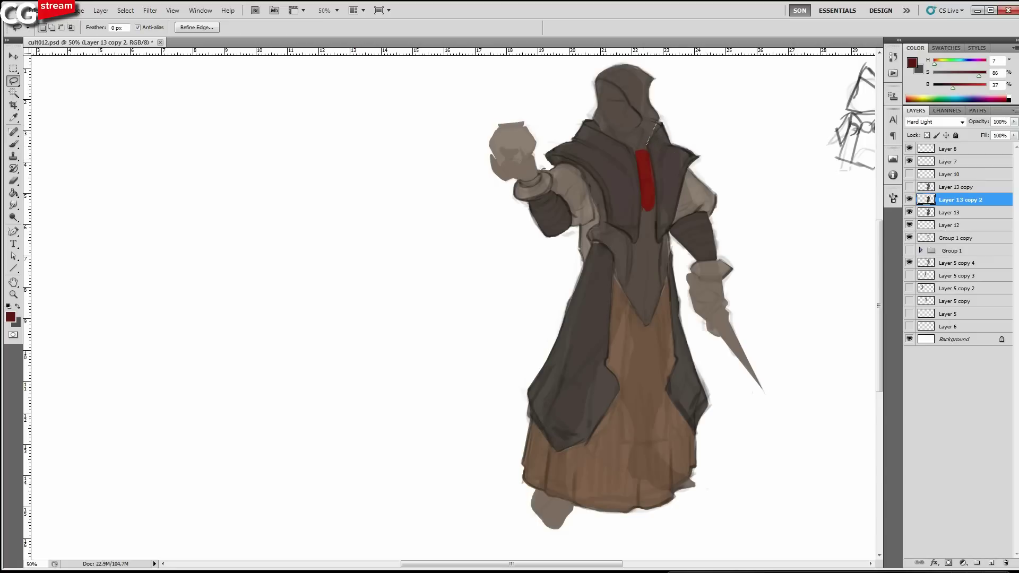
pyautogui.click(910, 213)
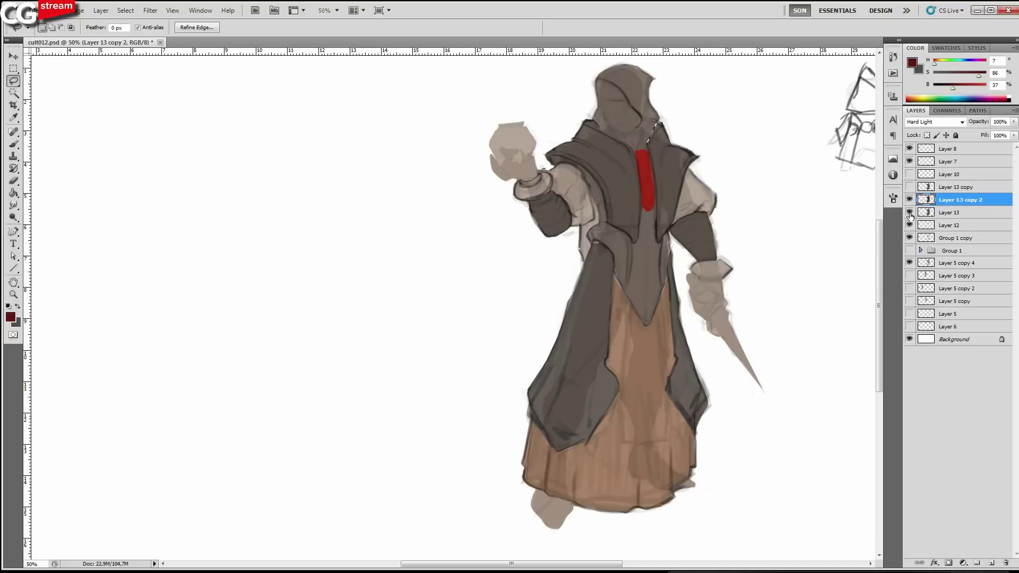
pyautogui.click(910, 213)
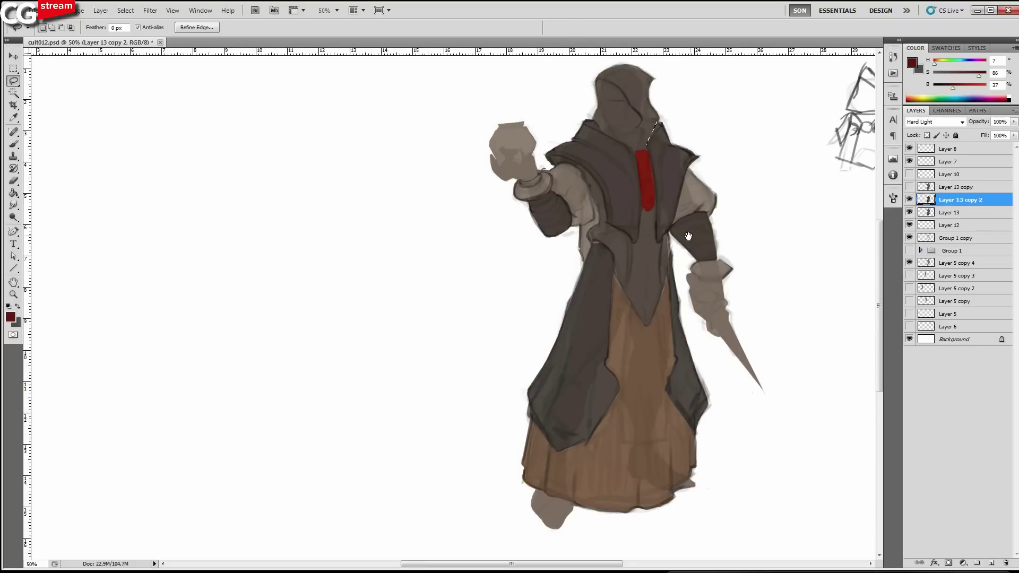
pyautogui.moveTo(689, 236); pyautogui.dragTo(660, 230)
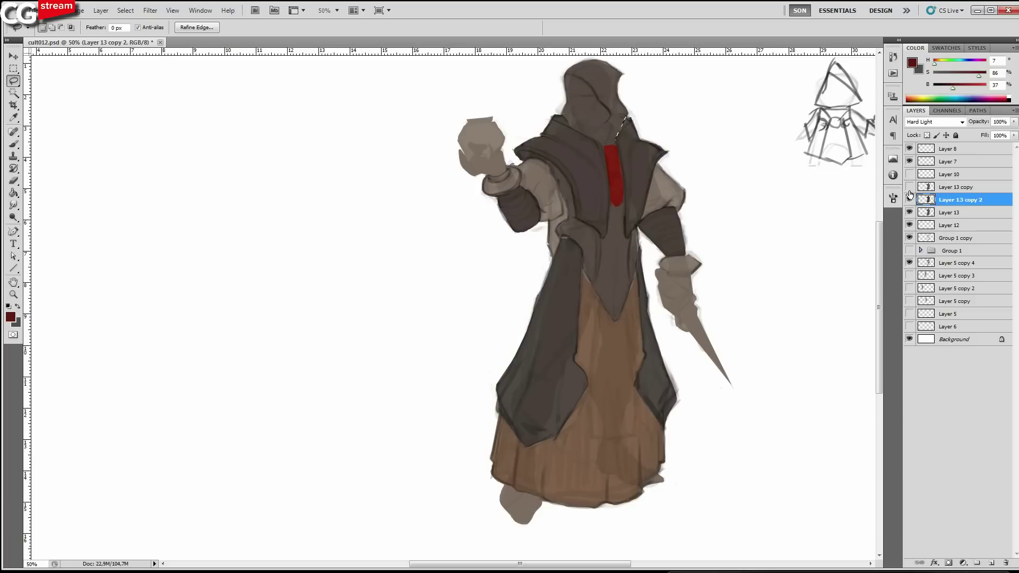
pyautogui.hotkey('ctrl', 'd')
# Lasso the sliver of robe between the raised arm and the vest and fill it with the skirt's brown of hue 24, saturation 38%, brightness 33%.
pyautogui.moveTo(562, 211)
pyautogui.mouseDown()
pyautogui.moveTo(560, 198)
pyautogui.moveTo(561, 242)
pyautogui.mouseUp()
pyautogui.moveTo(555, 255)
pyautogui.mouseDown()
pyautogui.moveTo(568, 215)
pyautogui.moveTo(561, 196)
pyautogui.mouseUp()
pyautogui.press('b')
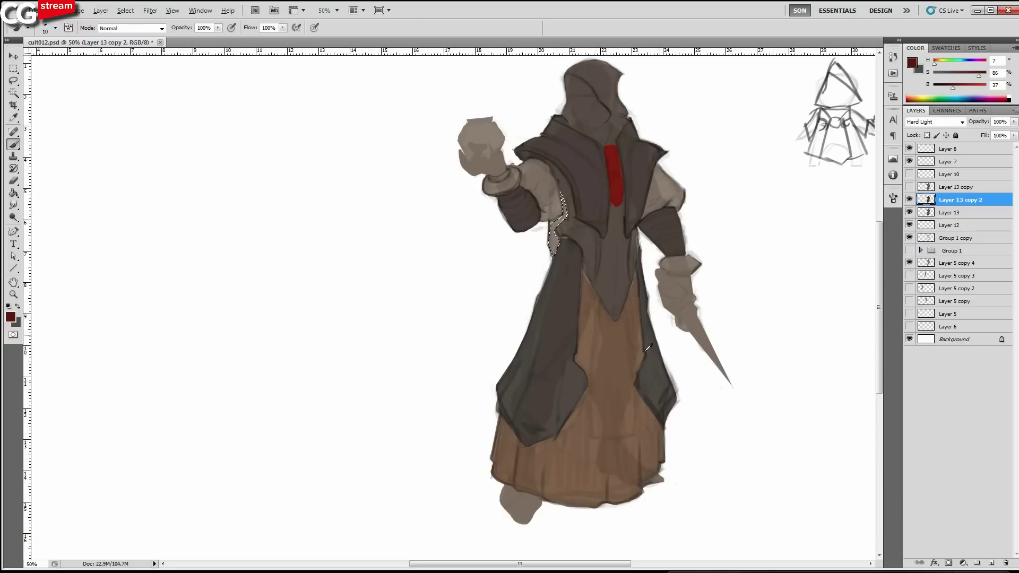
pyautogui.click(917, 123)
pyautogui.click(918, 123)
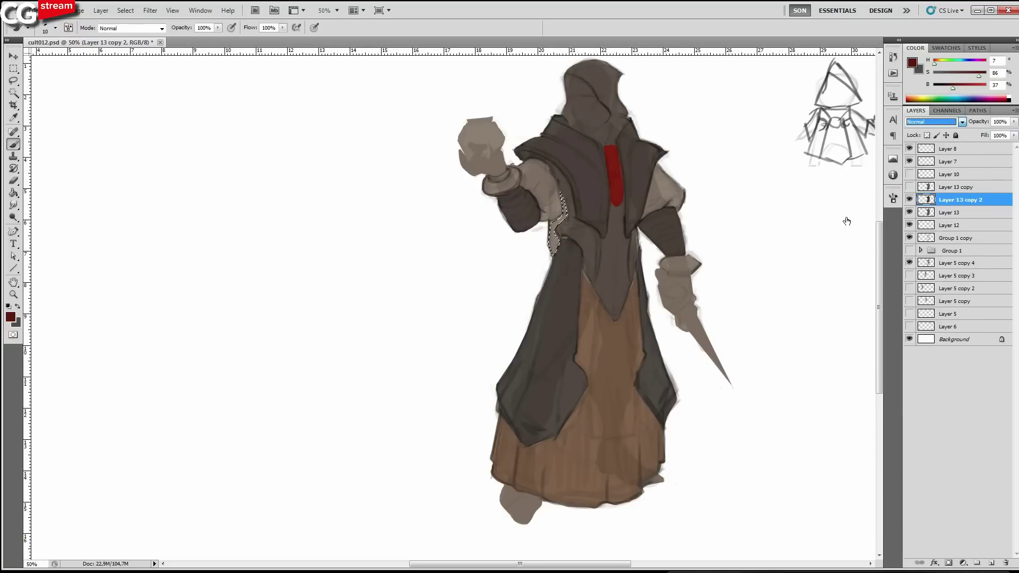
pyautogui.keyDown('alt'); pyautogui.click(633, 369); pyautogui.keyUp('alt')
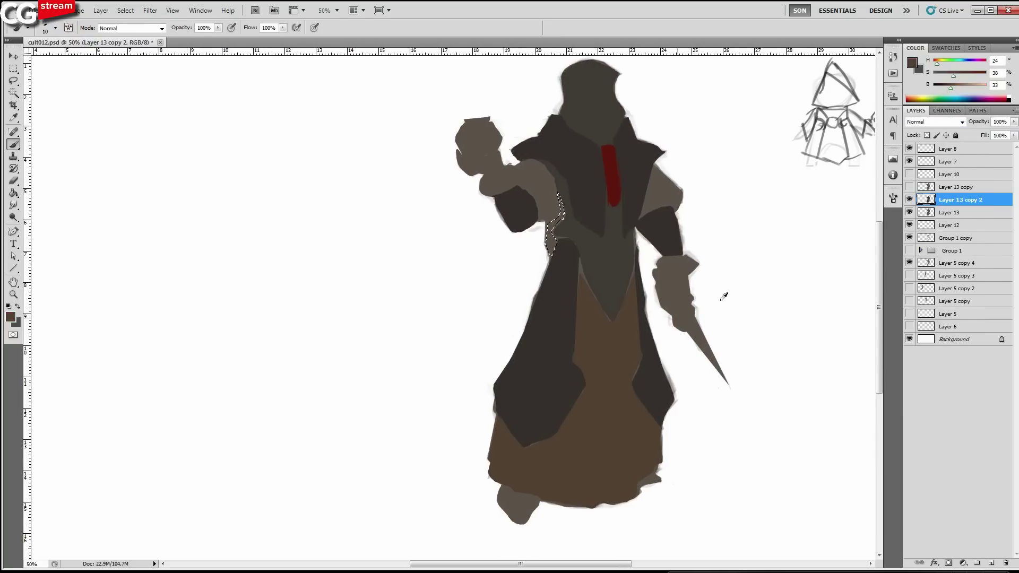
pyautogui.click(911, 124)
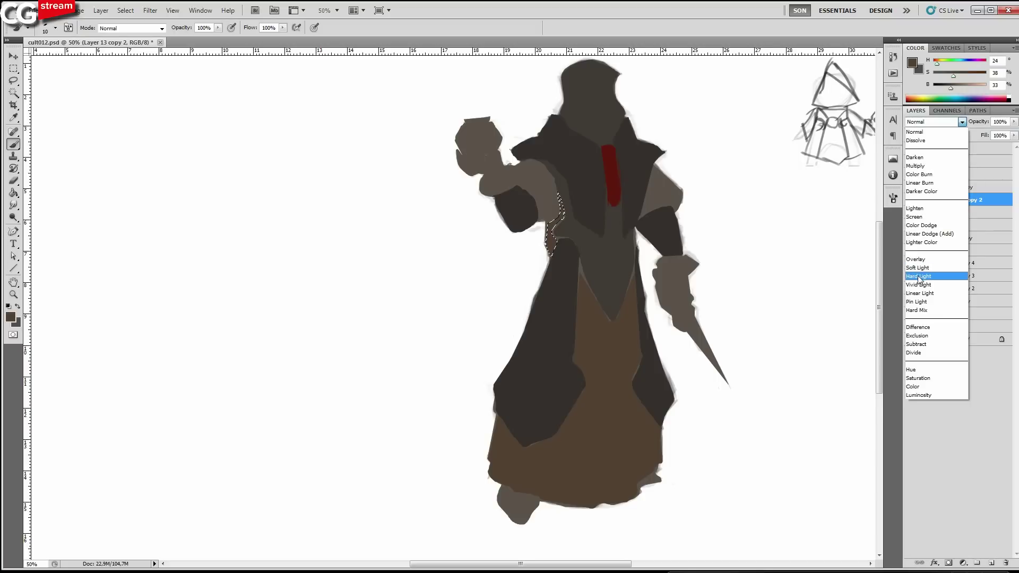
pyautogui.click(920, 274)
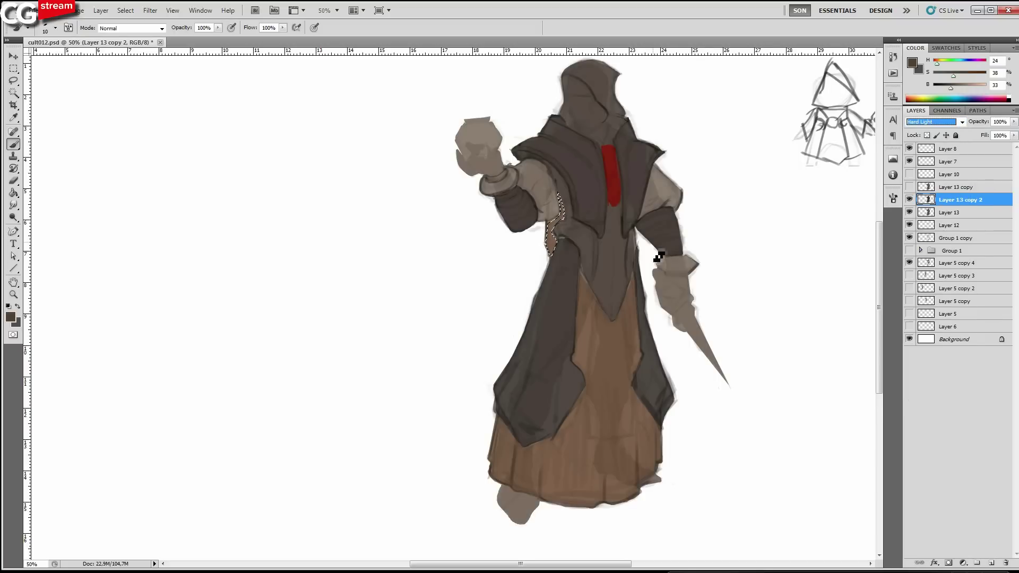
pyautogui.moveTo(626, 204); pyautogui.dragTo(629, 222)
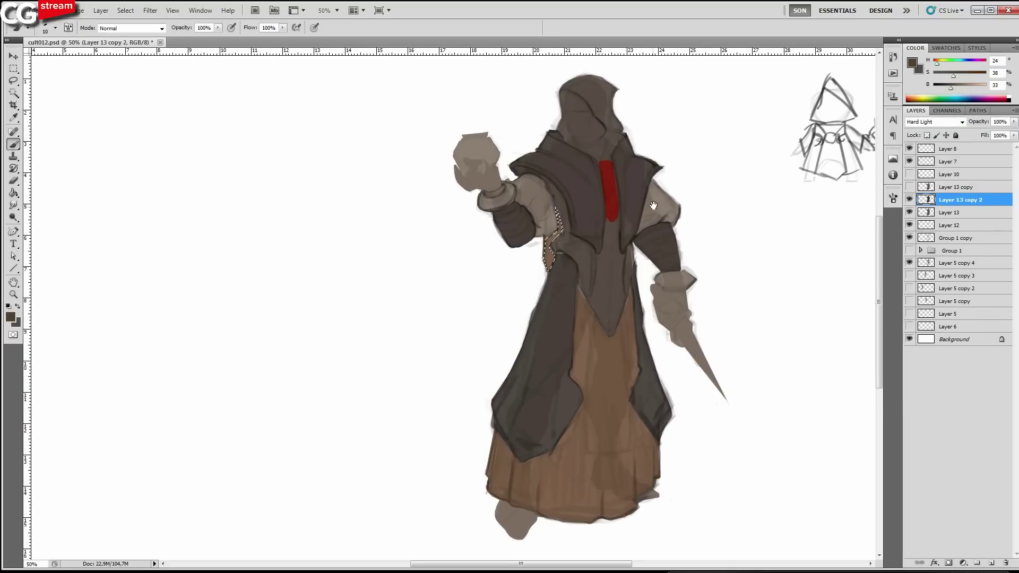
# Lasso the face area inside the hood and fill it with light grey of hue 24, saturation 7%, brightness 57%.
pyautogui.press('l')
pyautogui.moveTo(583, 155); pyautogui.dragTo(582, 156)
pyautogui.hotkey('ctrl', 'd')
pyautogui.click(573, 145)
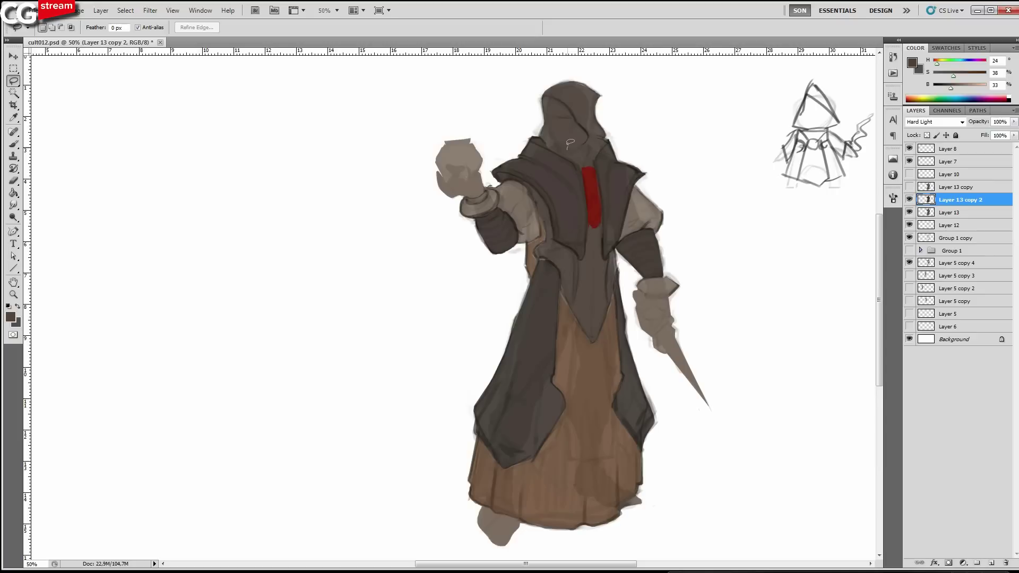
pyautogui.moveTo(573, 136); pyautogui.dragTo(566, 148)
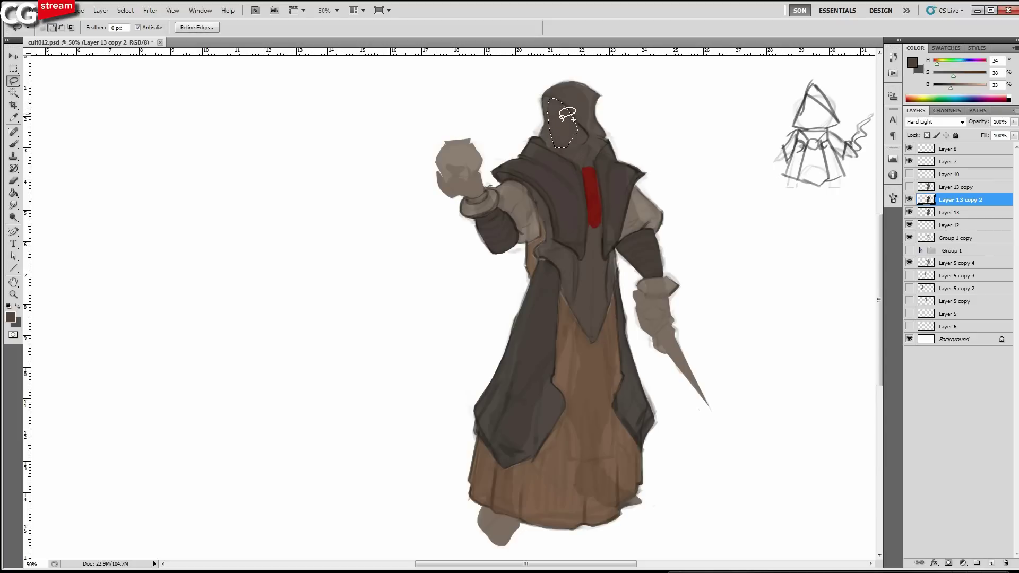
pyautogui.press('b')
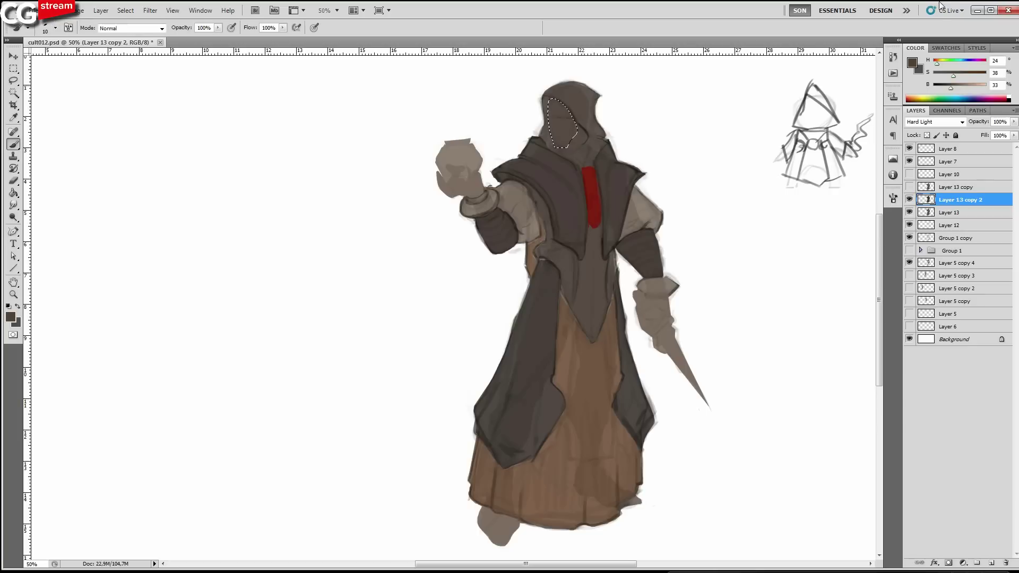
pyautogui.moveTo(958, 75)
pyautogui.mouseDown()
pyautogui.moveTo(940, 75)
pyautogui.moveTo(975, 85)
pyautogui.mouseUp()
pyautogui.click(965, 85)
pyautogui.click(937, 76)
pyautogui.click(967, 87)
pyautogui.hotkey('alt', 'BackSpace')
pyautogui.click(963, 85)
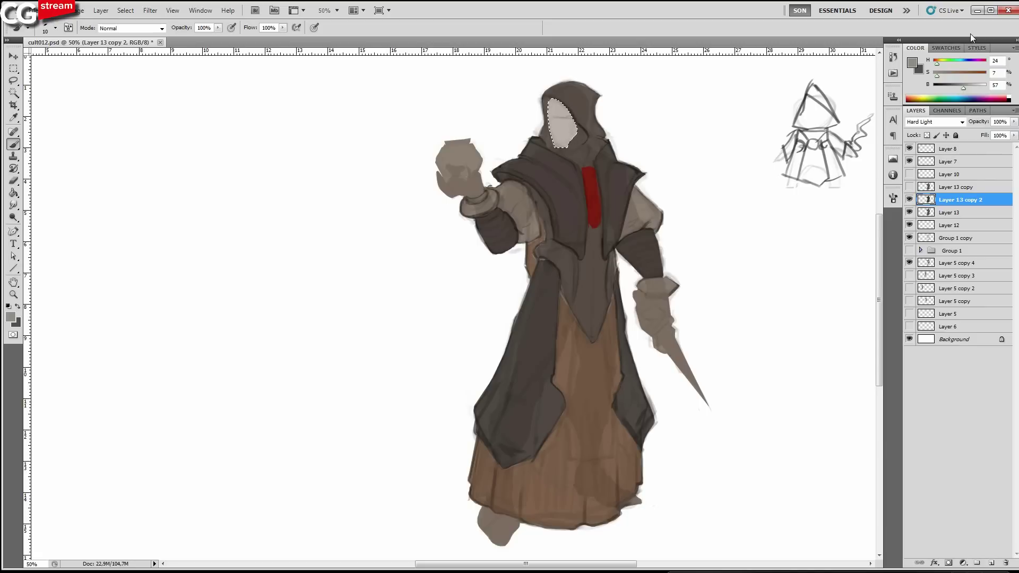
pyautogui.moveTo(652, 289); pyautogui.dragTo(648, 267)
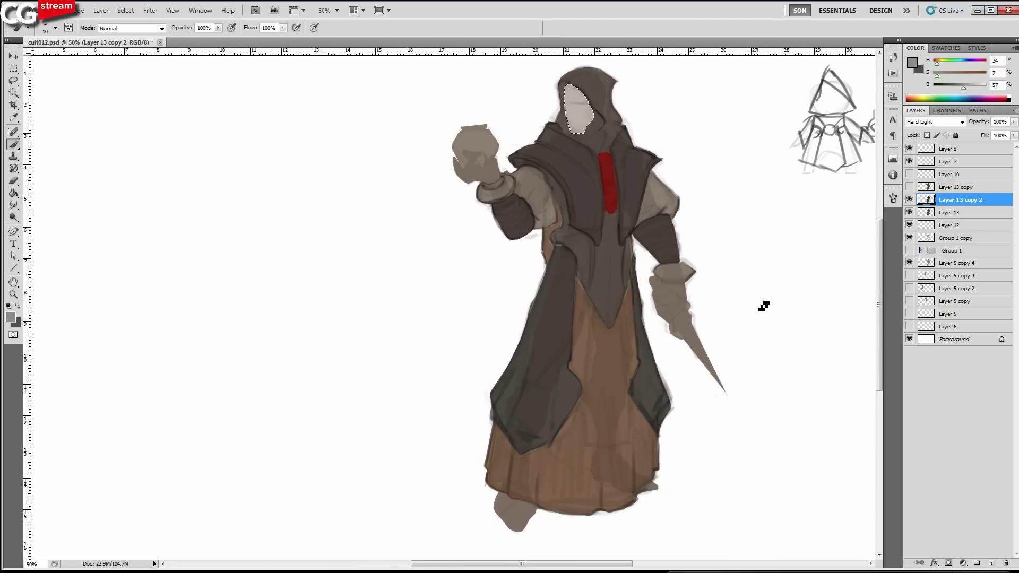
pyautogui.moveTo(640, 226); pyautogui.dragTo(625, 246)
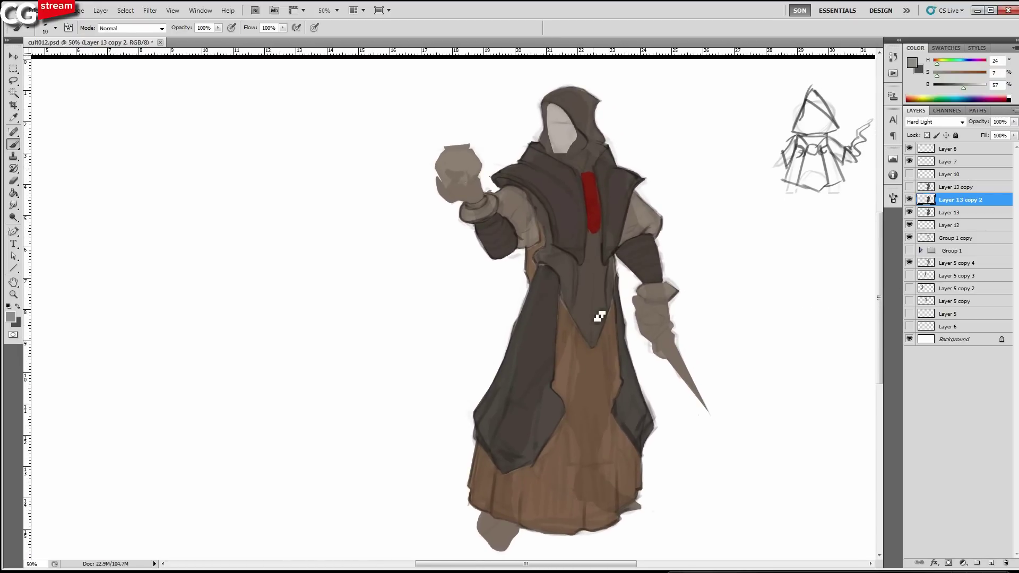
# Lasso the robe's central front panel below the vest's point and fill it with brown of hue 19, saturation 21%, brightness 35%.
pyautogui.moveTo(640, 253); pyautogui.dragTo(620, 234)
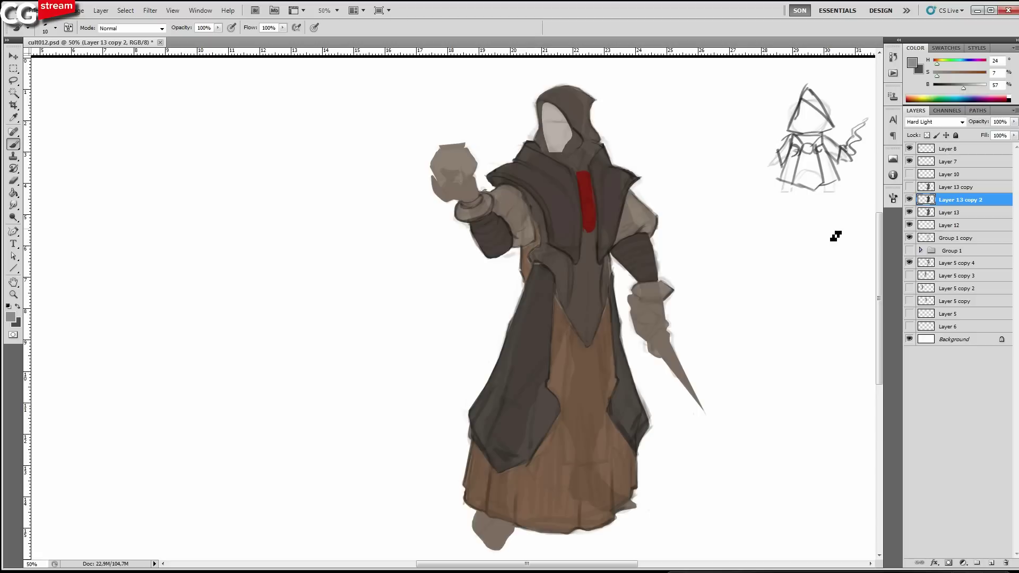
pyautogui.moveTo(667, 392)
pyautogui.mouseDown()
pyautogui.moveTo(677, 319)
pyautogui.moveTo(677, 358)
pyautogui.mouseUp()
pyautogui.press('l')
pyautogui.moveTo(622, 423); pyautogui.dragTo(627, 379)
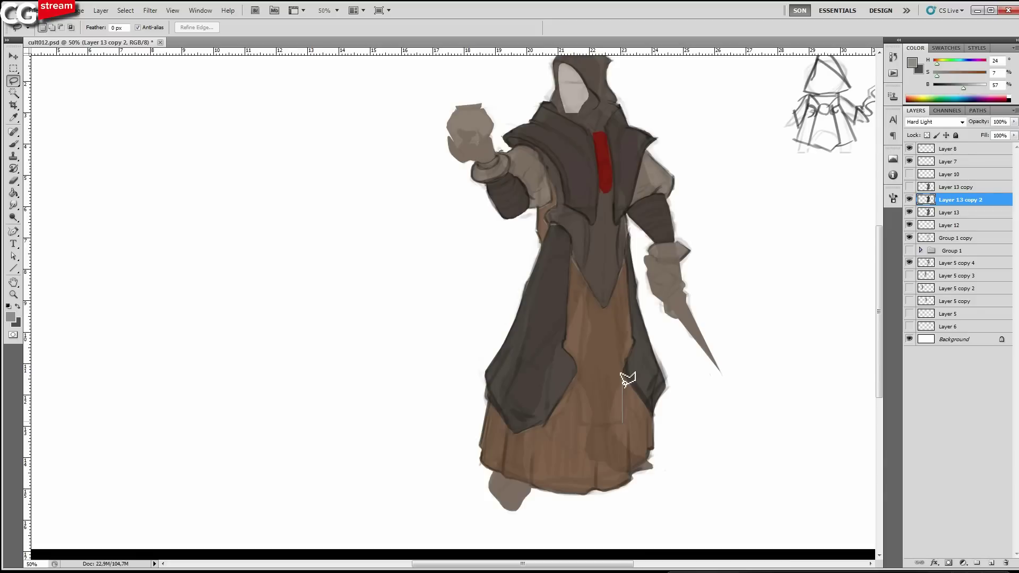
pyautogui.moveTo(625, 383); pyautogui.dragTo(622, 423)
pyautogui.press('b')
pyautogui.keyDown('alt'); pyautogui.click(604, 251); pyautogui.keyUp('alt')
pyautogui.hotkey('alt', 'BackSpace')
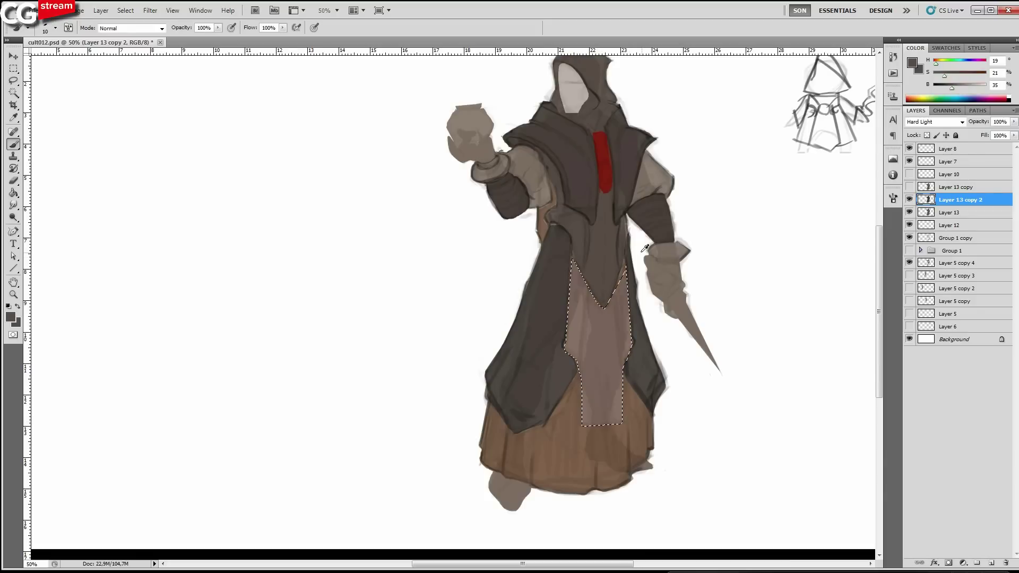
# Try filling the front panel with hue 19, saturation 17% at brightness 20% and 32%.
pyautogui.click(951, 89)
pyautogui.click(950, 88)
pyautogui.moveTo(944, 74); pyautogui.dragTo(944, 89)
pyautogui.hotkey('alt', 'BackSpace')
pyautogui.hotkey('alt', 'BackSpace')
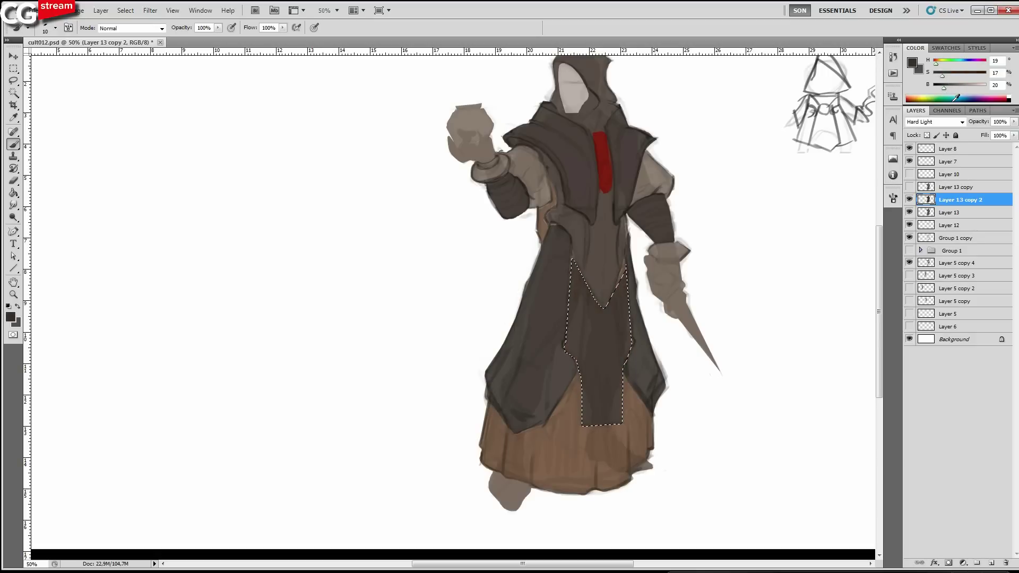
pyautogui.click(950, 88)
pyautogui.hotkey('alt', 'BackSpace')
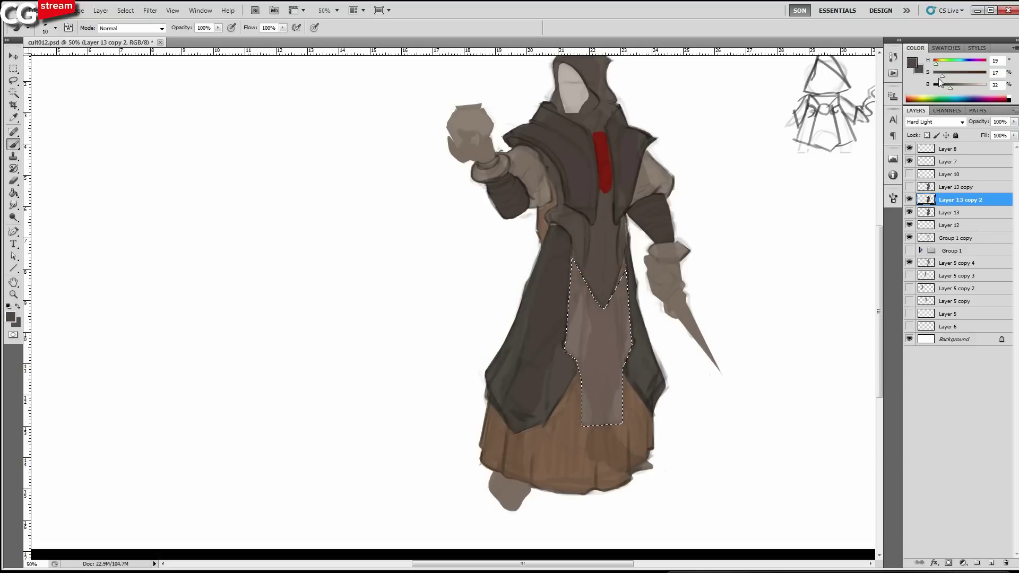
# Refill the front panel with dark grey of hue 19, saturation 6%, brightness 27%.
pyautogui.click(938, 75)
pyautogui.click(947, 88)
pyautogui.hotkey('alt', 'BackSpace')
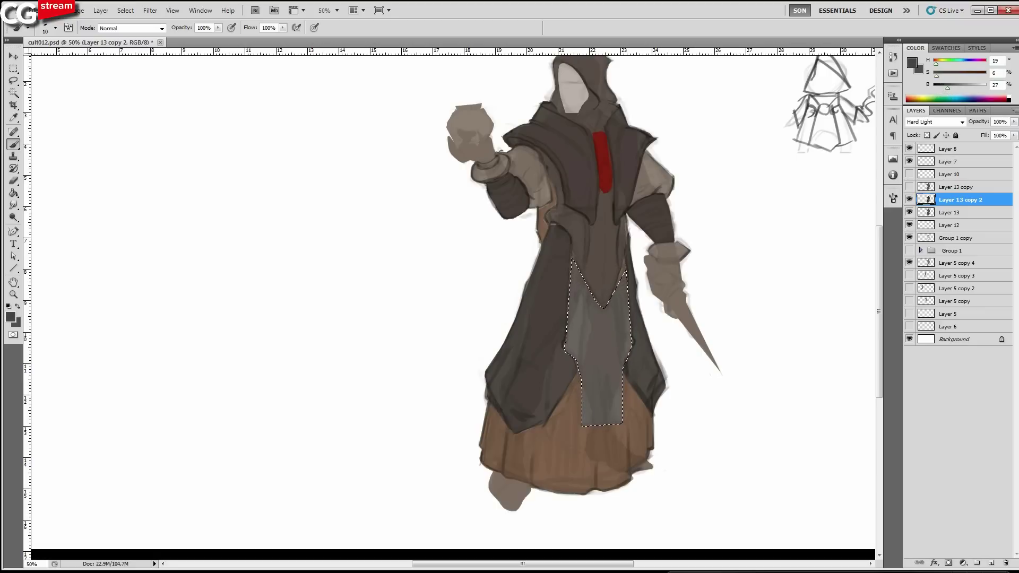
# Flip the canvas horizontally and lasso both upper sleeves between the vest's shoulders and the dark lower sleeves.
pyautogui.hotkey('ctrl', 'shift', 'h')
pyautogui.hotkey('ctrl', 'd')
pyautogui.moveTo(480, 286); pyautogui.dragTo(711, 284)
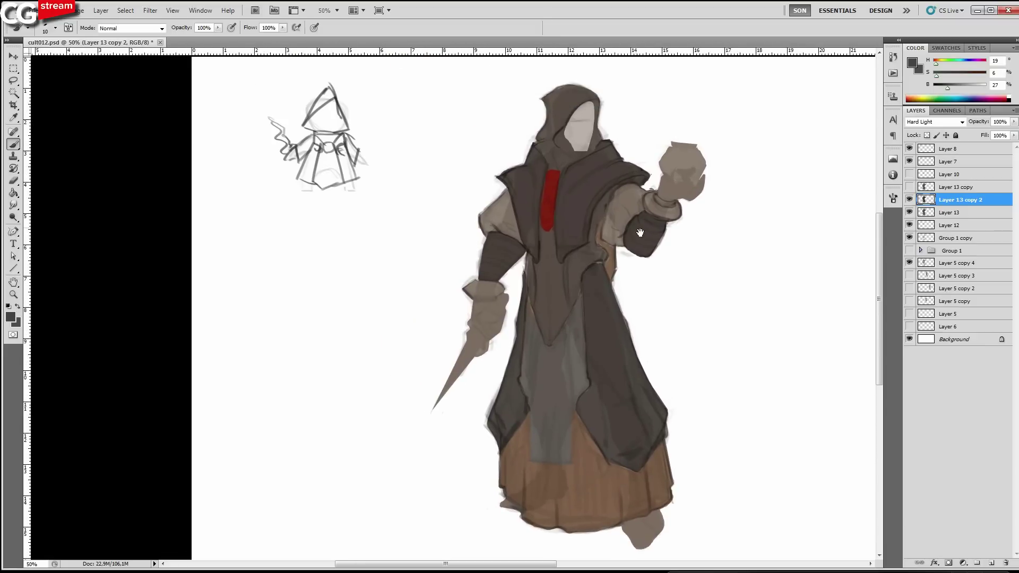
pyautogui.press('l')
pyautogui.hotkey('ctrl', 'd')
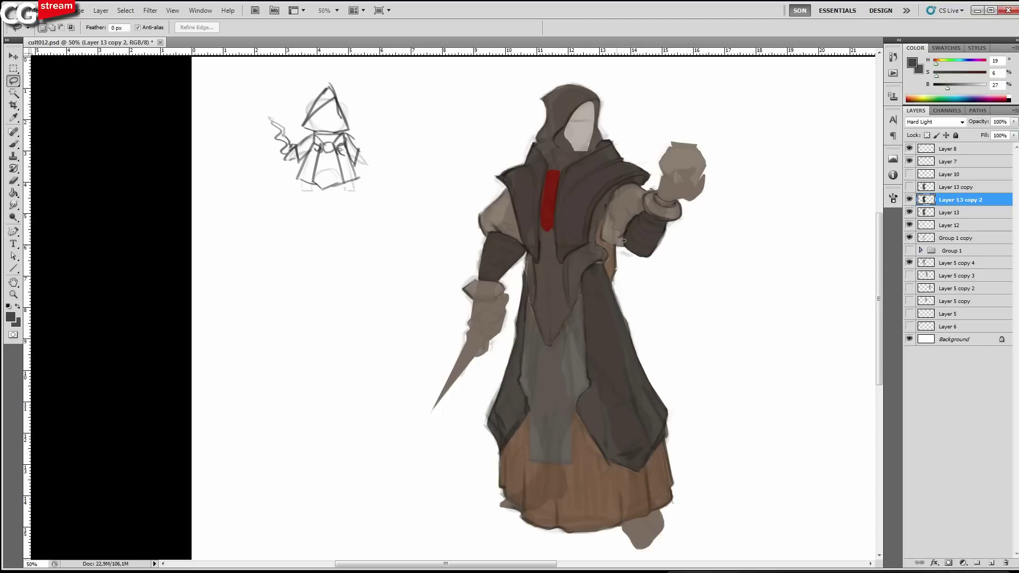
pyautogui.moveTo(624, 241); pyautogui.dragTo(626, 237)
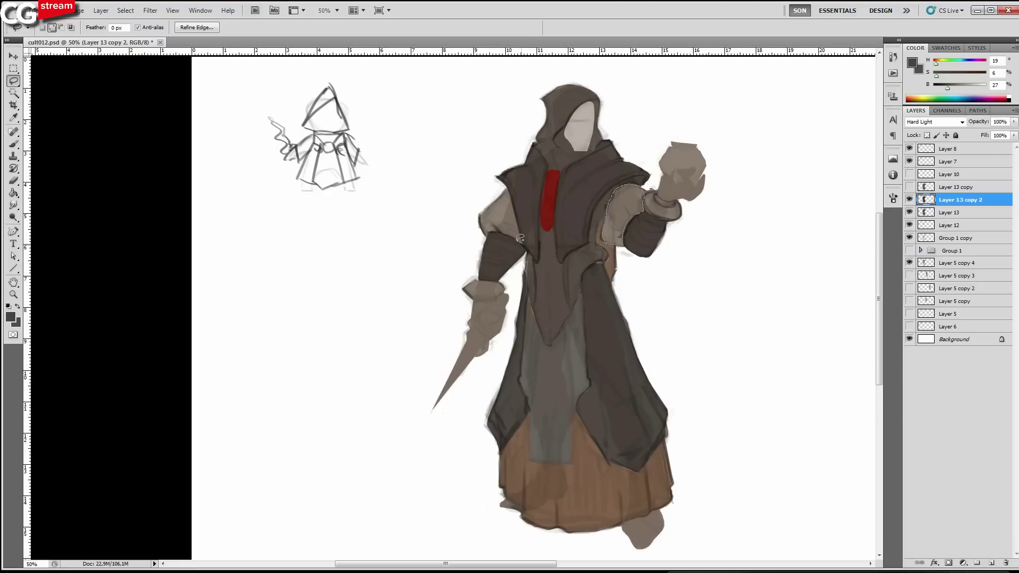
pyautogui.moveTo(520, 239)
pyautogui.mouseDown()
pyautogui.moveTo(491, 204)
pyautogui.moveTo(494, 234)
pyautogui.moveTo(521, 241)
pyautogui.mouseUp()
pyautogui.press('b')
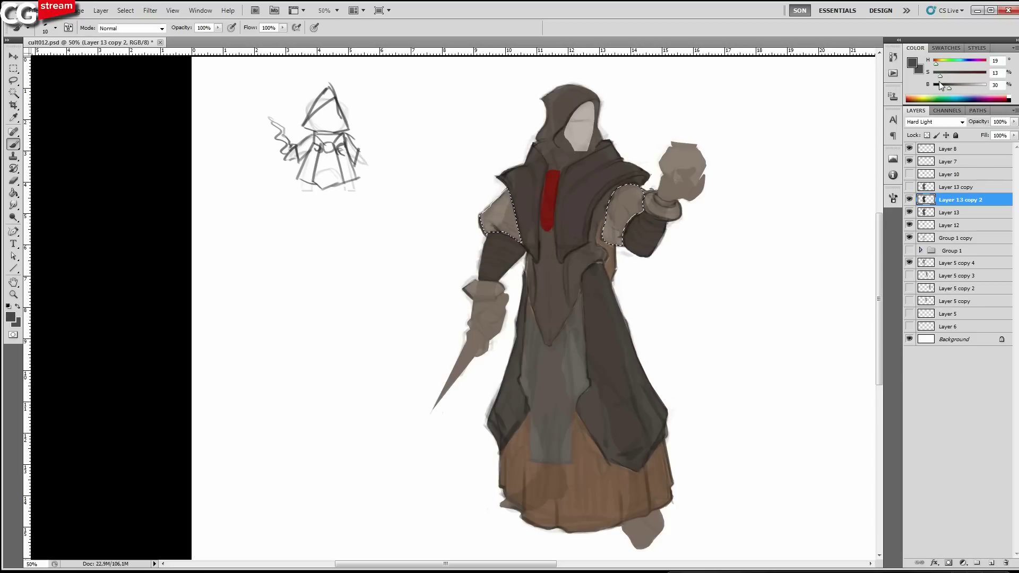
# Fill the upper sleeves with grey of hue 19, saturation 7%, brightness 35% and flip the canvas back.
pyautogui.moveTo(943, 80); pyautogui.dragTo(951, 84)
pyautogui.moveTo(938, 75); pyautogui.dragTo(940, 76)
pyautogui.moveTo(950, 87)
pyautogui.mouseDown()
pyautogui.moveTo(938, 76)
pyautogui.moveTo(954, 89)
pyautogui.mouseUp()
pyautogui.hotkey('alt', 'BackSpace')
pyautogui.hotkey('alt', 'BackSpace')
pyautogui.press('F2')
pyautogui.moveTo(789, 270); pyautogui.dragTo(485, 261)
pyautogui.moveTo(626, 321); pyautogui.dragTo(630, 325)
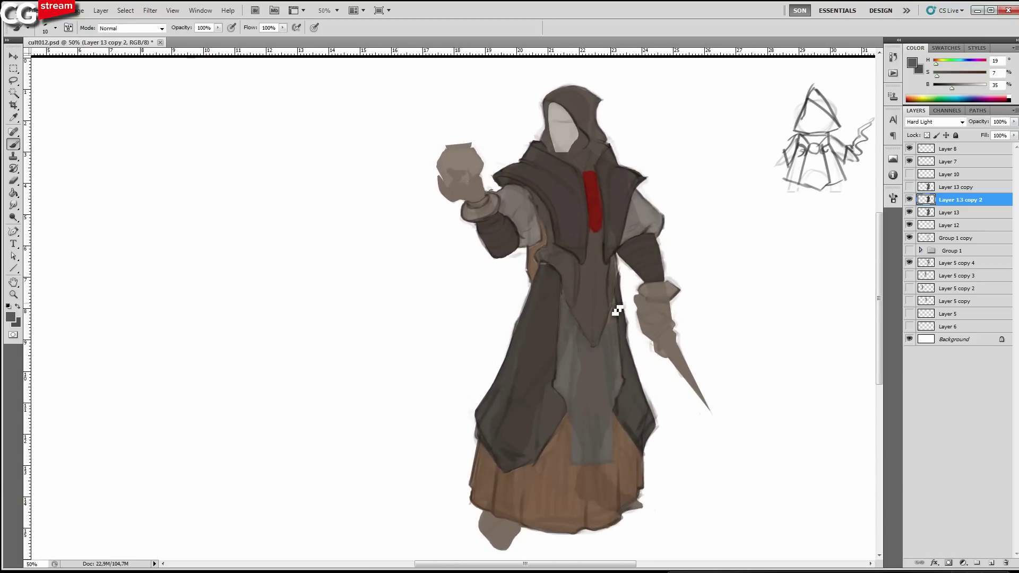
# Sample the front panel's grey with Layer 13 copy 2 in Normal mode and restore the layer to Hard Light.
pyautogui.click(917, 122)
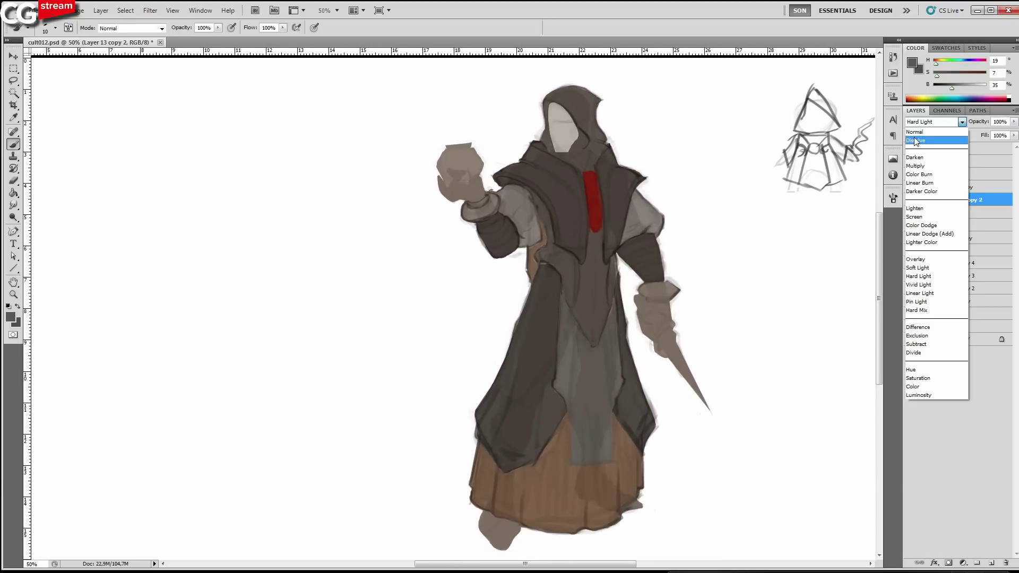
pyautogui.click(914, 134)
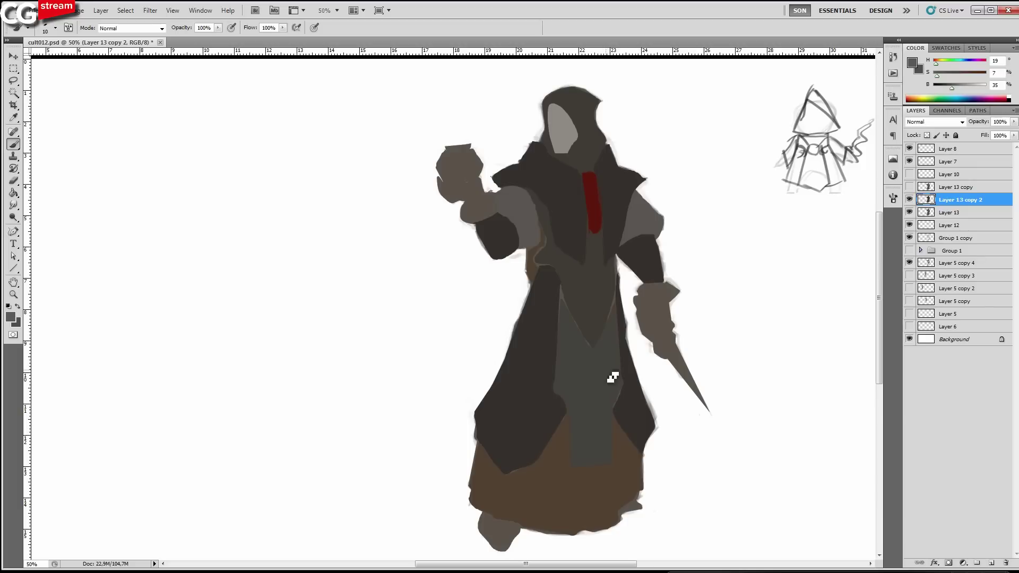
pyautogui.keyDown('alt'); pyautogui.click(607, 365); pyautogui.keyUp('alt')
pyautogui.click(935, 122)
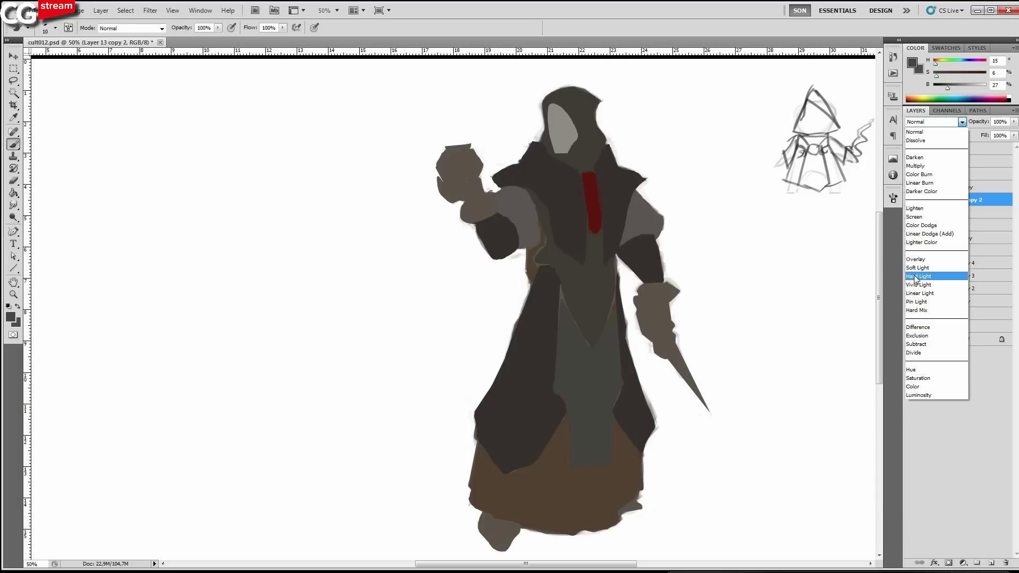
pyautogui.click(915, 277)
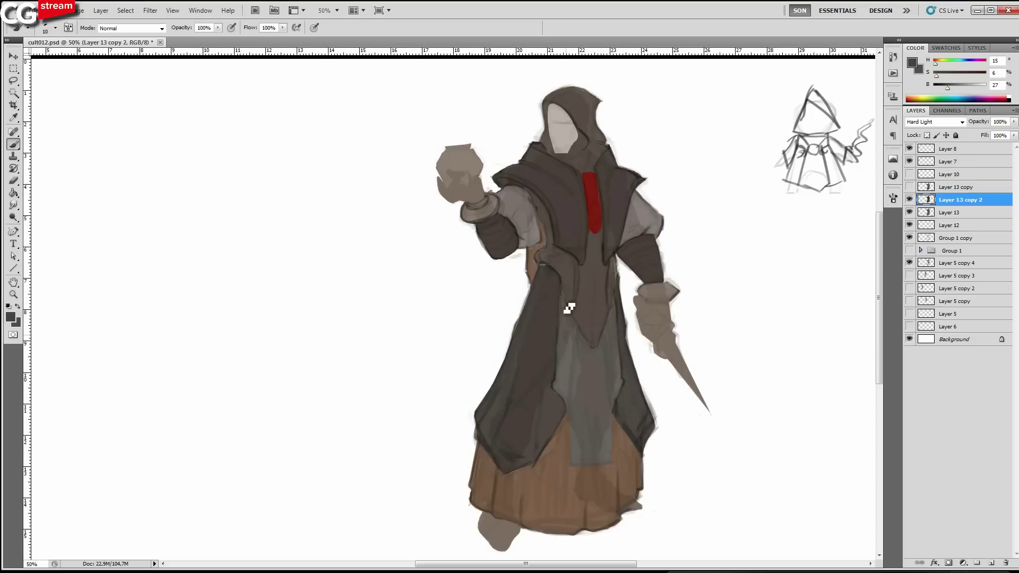
pyautogui.hotkey('ctrl', '-')
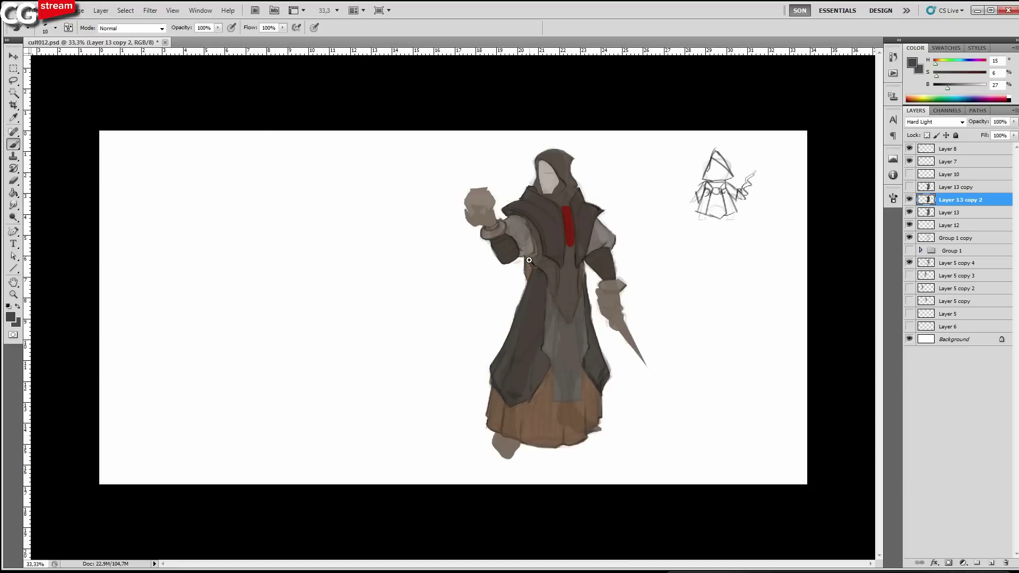
pyautogui.hotkey('ctrl', '+')
pyautogui.moveTo(658, 329); pyautogui.dragTo(661, 312)
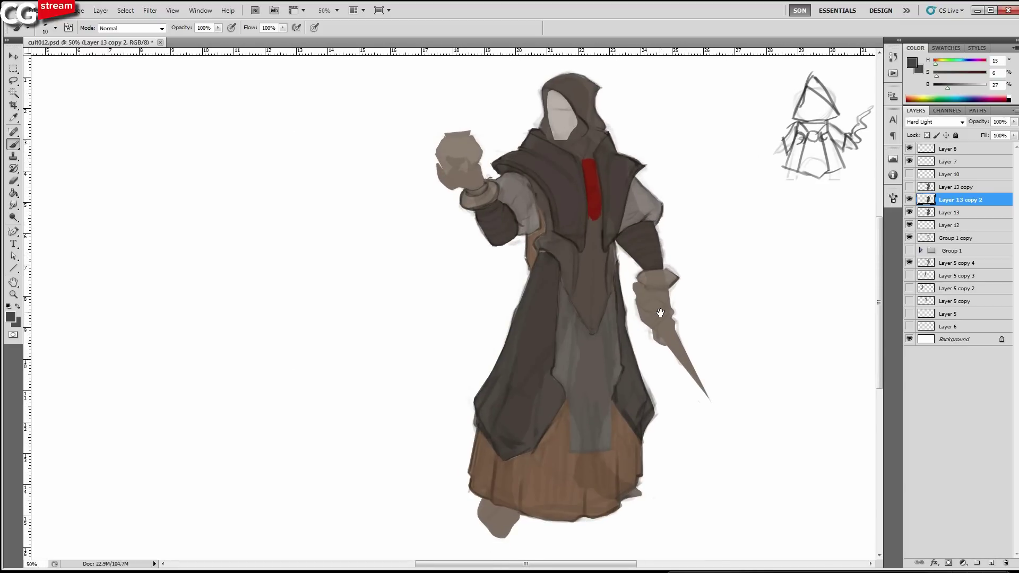
pyautogui.moveTo(660, 312); pyautogui.dragTo(670, 319)
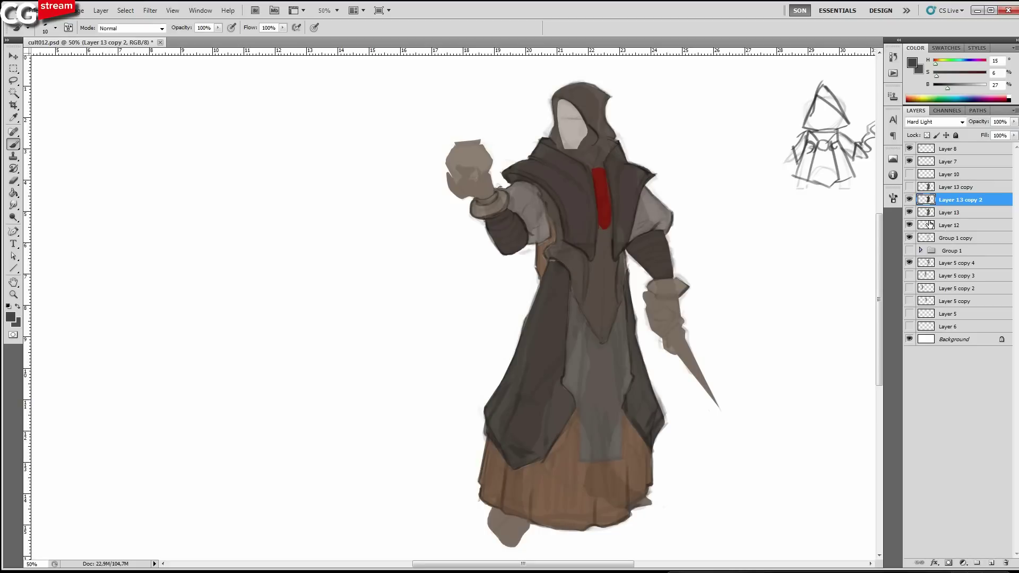
# Lasso the inner rim of the hood around the face, from the brow down under the chin.
pyautogui.moveTo(616, 152)
pyautogui.mouseDown()
pyautogui.moveTo(619, 162)
pyautogui.moveTo(583, 181)
pyautogui.mouseUp()
pyautogui.press('l')
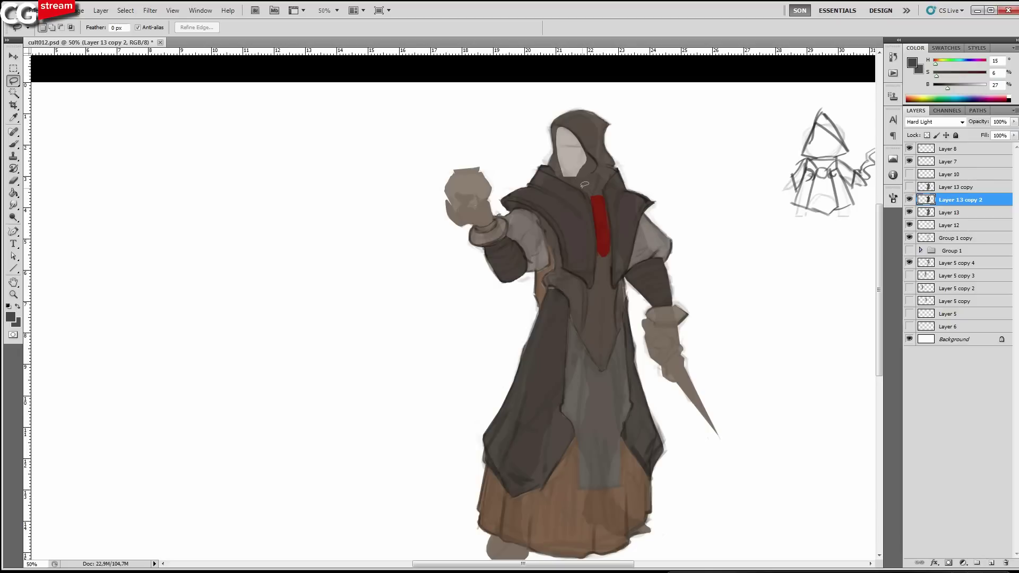
pyautogui.moveTo(584, 185)
pyautogui.mouseDown()
pyautogui.moveTo(589, 155)
pyautogui.moveTo(560, 172)
pyautogui.mouseUp()
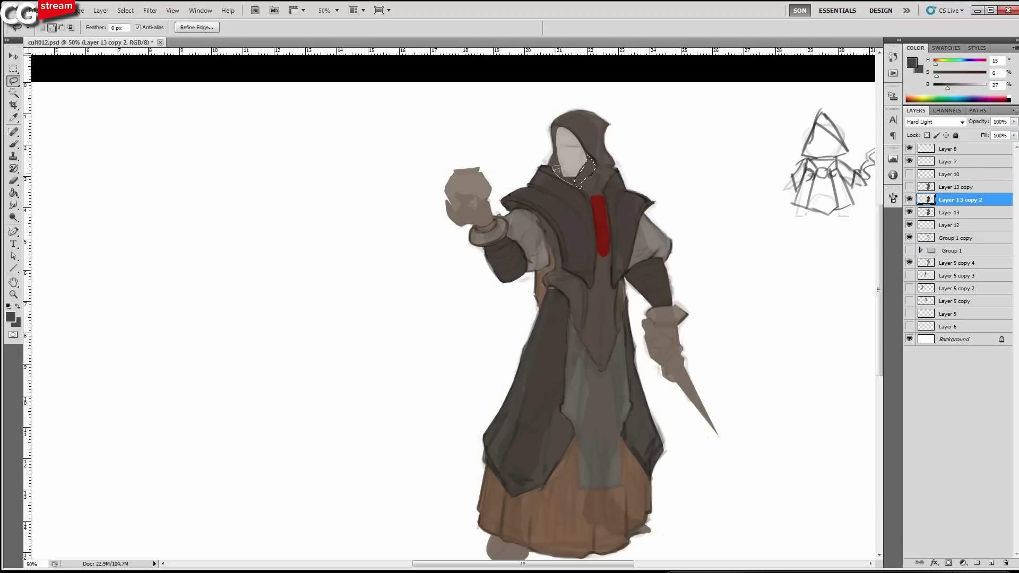
pyautogui.moveTo(581, 184); pyautogui.dragTo(584, 187)
pyautogui.press('b')
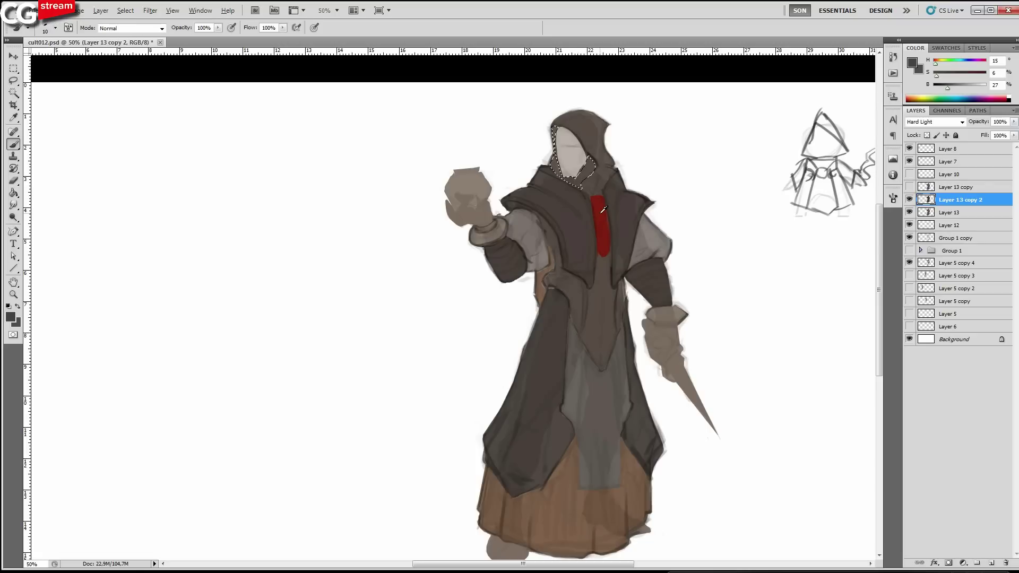
# Try filling the hood's inner rim with red sampled from the chest strip, hue 7, saturation 87%, brightness 51%.
pyautogui.keyDown('alt'); pyautogui.click(603, 210); pyautogui.keyUp('alt')
pyautogui.hotkey('alt', 'BackSpace')
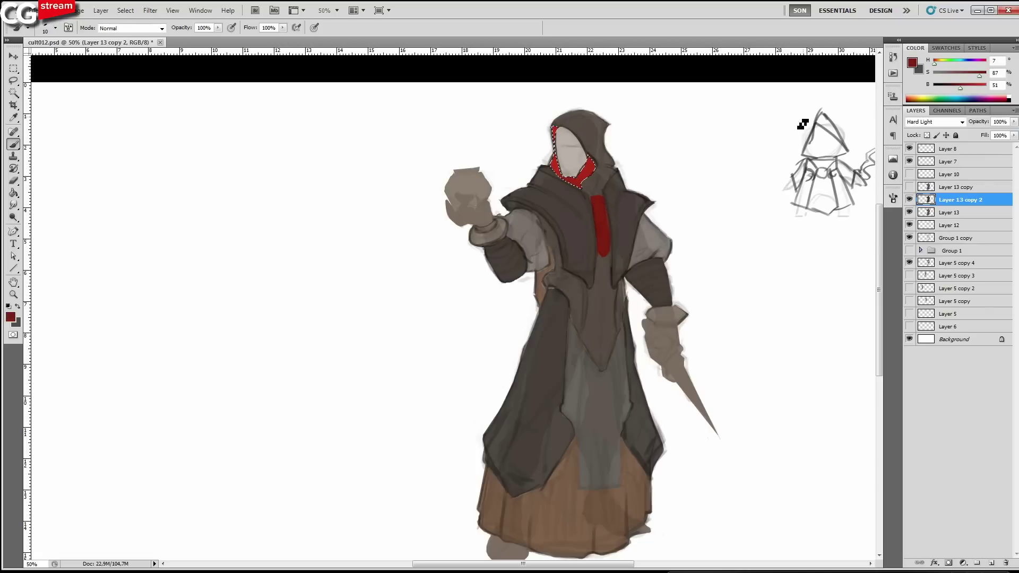
pyautogui.hotkey('ctrl', 'z')
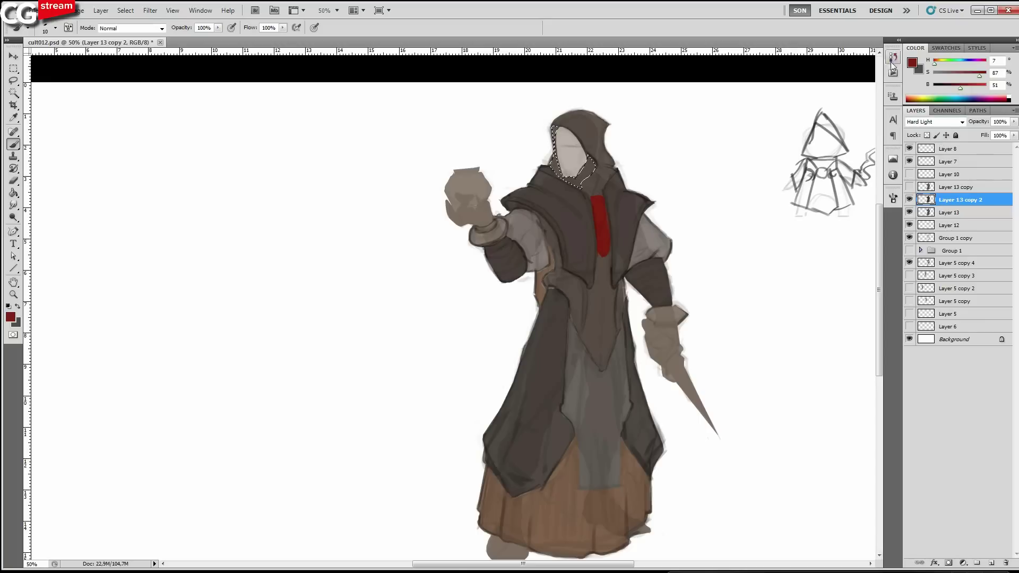
# Fill the hood's inner rim with near-black at hue 7, saturation 0%, brightness 10%, deselect it and flip the canvas.
pyautogui.click(933, 76)
pyautogui.click(952, 88)
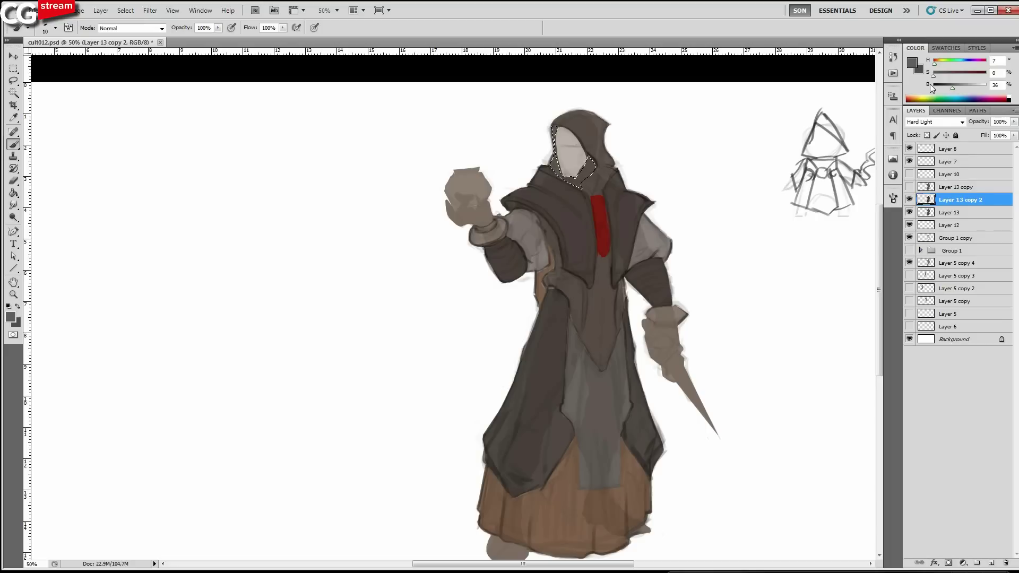
pyautogui.moveTo(593, 230); pyautogui.dragTo(608, 206)
pyautogui.moveTo(709, 269); pyautogui.dragTo(703, 303)
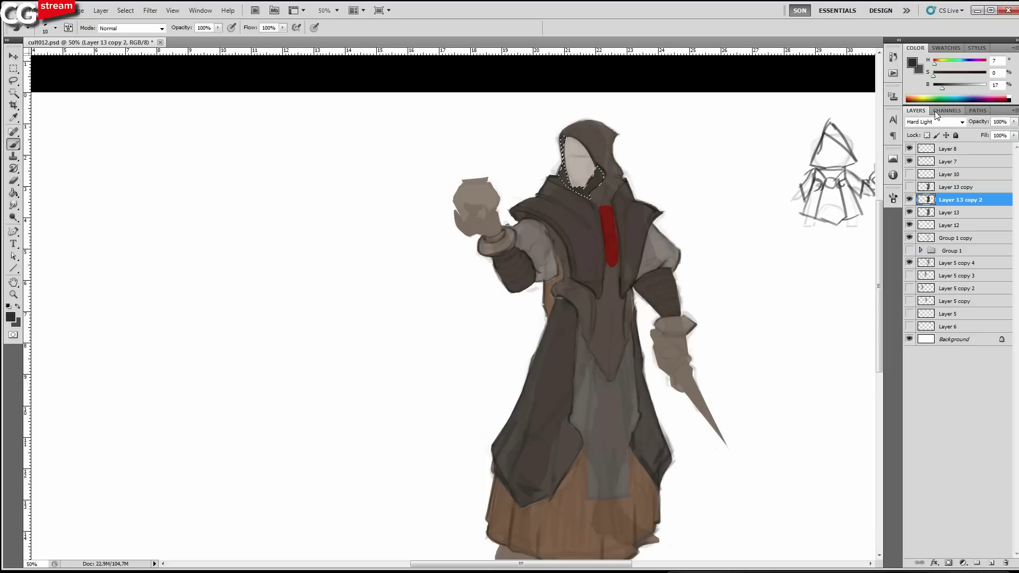
pyautogui.click(939, 88)
pyautogui.hotkey('alt', 'BackSpace')
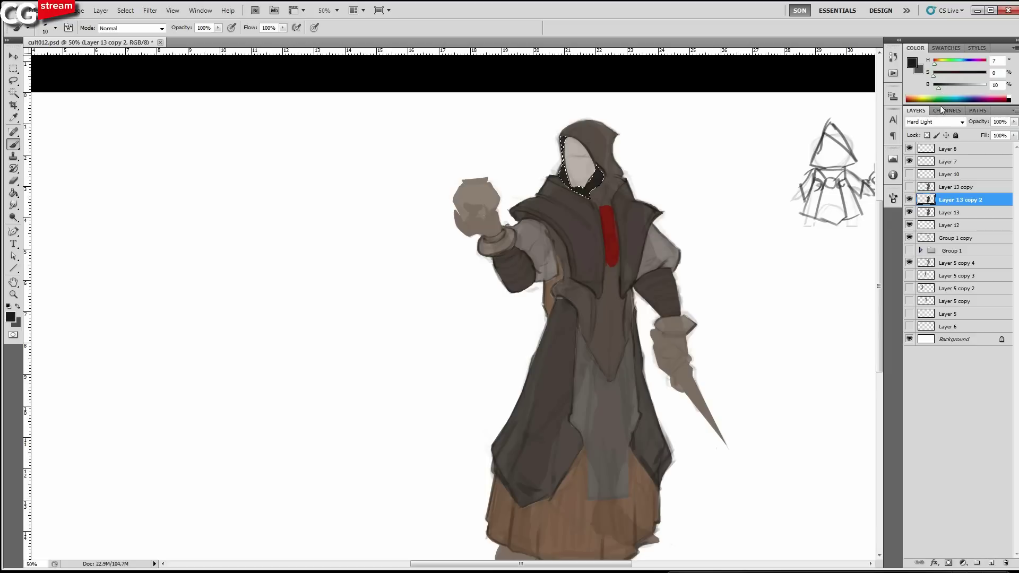
pyautogui.hotkey('ctrl', 'd')
pyautogui.hotkey('ctrl', 'shift', 'h')
# Add a new layer above Layer 13 copy 2 and sketch a tilted cylinder beside the figure in near-black, brightness 3%.
pyautogui.moveTo(252, 282); pyautogui.dragTo(476, 274)
pyautogui.moveTo(538, 363); pyautogui.dragTo(532, 310)
pyautogui.moveTo(488, 243)
pyautogui.mouseDown()
pyautogui.moveTo(505, 308)
pyautogui.moveTo(492, 256)
pyautogui.mouseUp()
pyautogui.moveTo(589, 261); pyautogui.dragTo(511, 291)
pyautogui.click(991, 562)
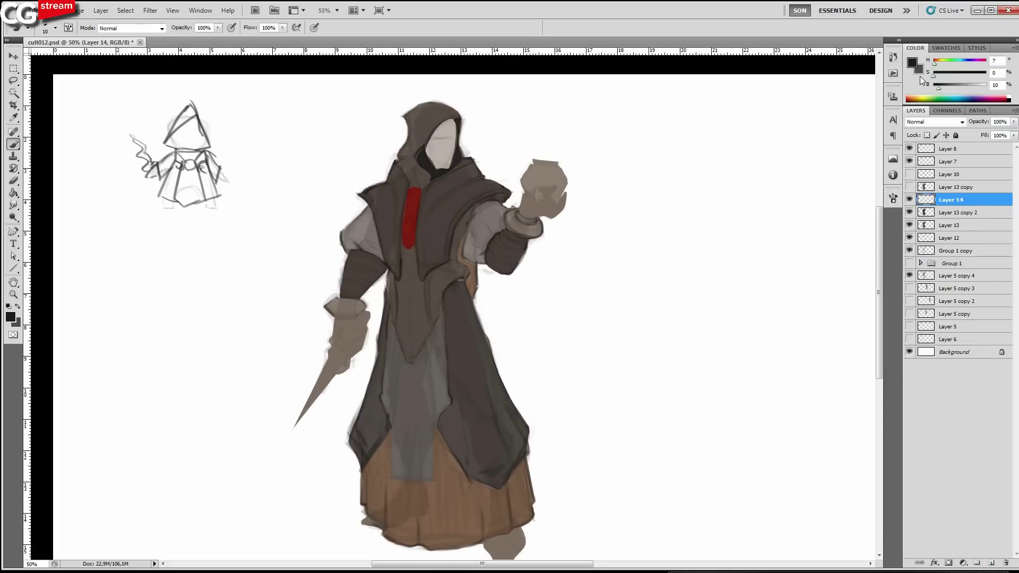
pyautogui.moveTo(702, 186); pyautogui.dragTo(579, 258)
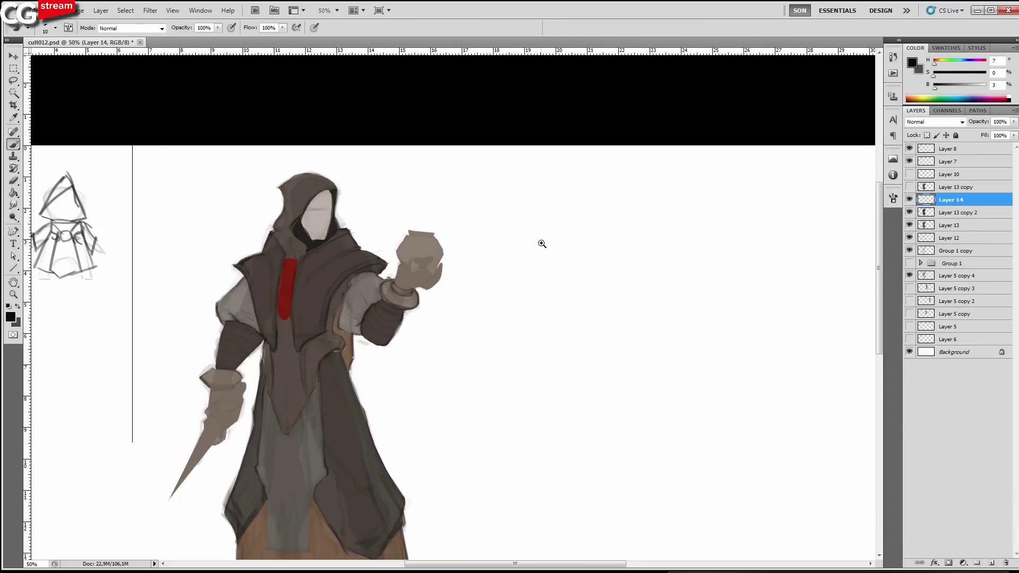
pyautogui.keyDown('ctrl'); pyautogui.click(533, 242); pyautogui.keyUp('ctrl')
pyautogui.keyDown('ctrl'); pyautogui.click(535, 243); pyautogui.keyUp('ctrl')
pyautogui.click(534, 243)
pyautogui.moveTo(547, 193)
pyautogui.mouseDown()
pyautogui.moveTo(558, 257)
pyautogui.moveTo(514, 269)
pyautogui.moveTo(530, 281)
pyautogui.mouseUp()
pyautogui.keyDown('shift'); pyautogui.click(654, 256); pyautogui.keyUp('shift')
pyautogui.moveTo(654, 255); pyautogui.dragTo(621, 183)
pyautogui.keyDown('shift'); pyautogui.click(518, 215); pyautogui.keyUp('shift')
pyautogui.moveTo(508, 248); pyautogui.dragTo(525, 217)
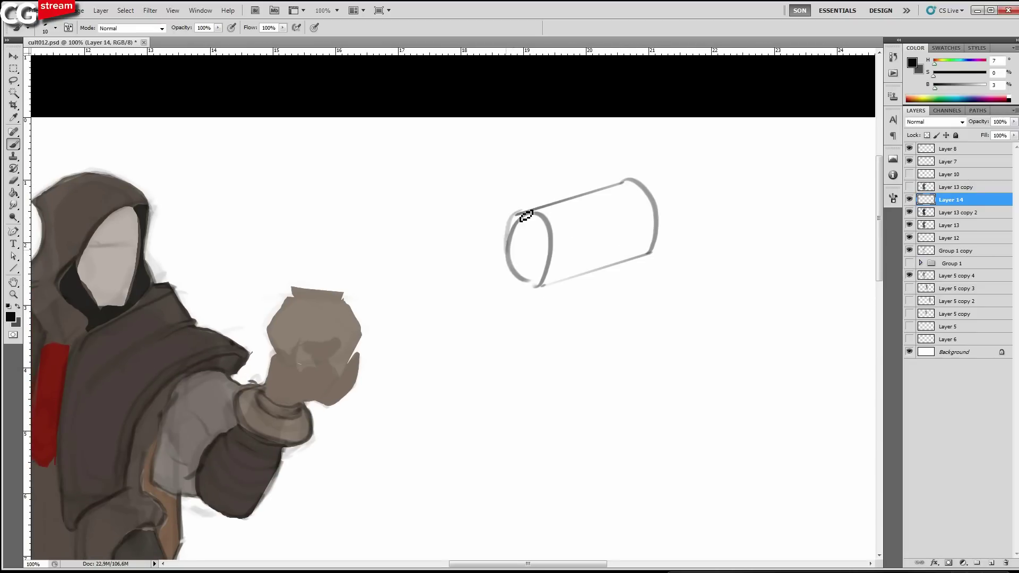
# Shade the cylinder with a large brush, adding soft grey along its lower side and over its near end.
pyautogui.press(']')
pyautogui.press(']')
pyautogui.press(']')
pyautogui.press(']')
pyautogui.press(']')
pyautogui.press(']')
pyautogui.press(']')
pyautogui.press(']')
pyautogui.press(']')
pyautogui.press(']')
pyautogui.press(']')
pyautogui.moveTo(533, 261); pyautogui.dragTo(640, 190)
pyautogui.press('[')
pyautogui.moveTo(650, 232)
pyautogui.mouseDown()
pyautogui.moveTo(540, 265)
pyautogui.moveTo(616, 239)
pyautogui.moveTo(533, 259)
pyautogui.moveTo(525, 220)
pyautogui.moveTo(523, 265)
pyautogui.mouseUp()
pyautogui.keyDown('alt'); pyautogui.click(571, 254); pyautogui.keyUp('alt')
pyautogui.keyDown('alt'); pyautogui.click(553, 254); pyautogui.keyUp('alt')
pyautogui.press('[')
# Redraw the curve of the cylinder's near end with a small brush in sampled grey, brightness 51%.
pyautogui.keyDown('alt'); pyautogui.click(550, 243); pyautogui.keyUp('alt')
pyautogui.press('[')
pyautogui.press('[')
pyautogui.press('[')
pyautogui.press('[')
pyautogui.press('[')
pyautogui.press('[')
pyautogui.press('[')
pyautogui.press('[')
pyautogui.press('[')
pyautogui.press('[')
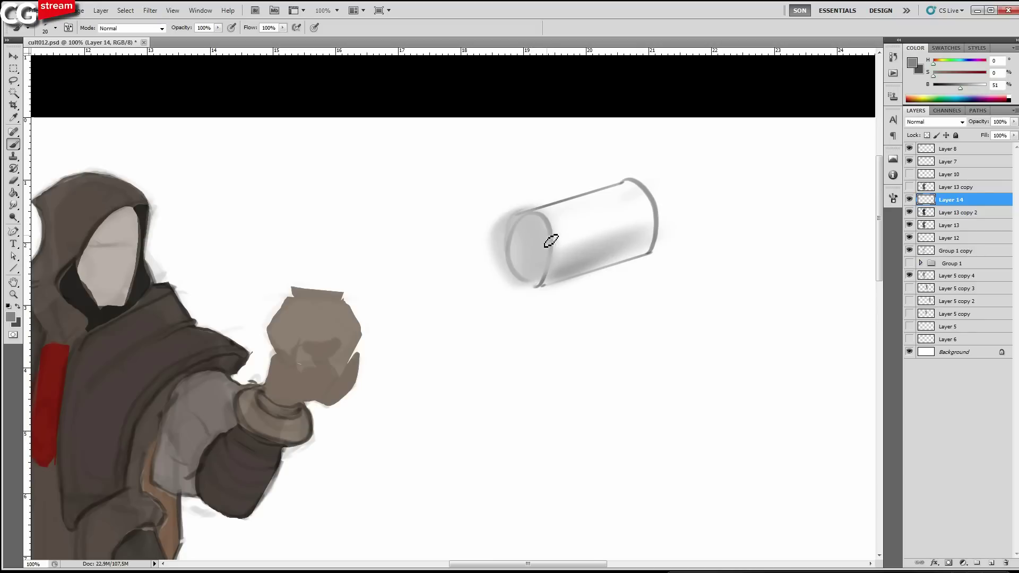
pyautogui.press('[')
pyautogui.moveTo(531, 211); pyautogui.dragTo(534, 286)
# Sample the hood rim's dark grey, brightness 16%, and strengthen the cylinder's end curves and upper edge.
pyautogui.keyDown('alt'); pyautogui.click(142, 287); pyautogui.keyUp('alt')
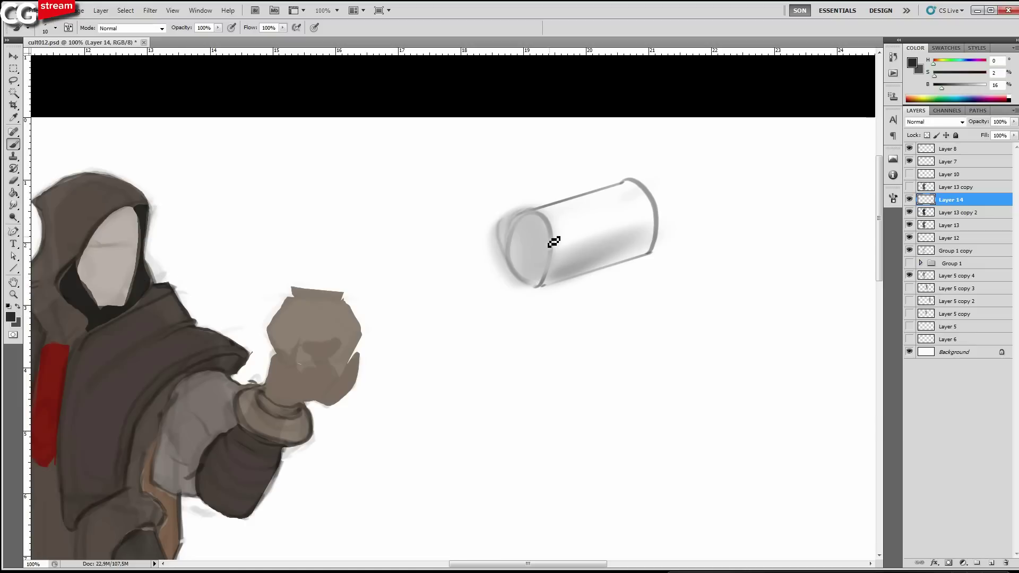
pyautogui.moveTo(556, 233)
pyautogui.mouseDown()
pyautogui.moveTo(518, 216)
pyautogui.moveTo(532, 285)
pyautogui.mouseUp()
pyautogui.moveTo(648, 257); pyautogui.dragTo(657, 207)
pyautogui.moveTo(643, 262)
pyautogui.mouseDown()
pyautogui.moveTo(660, 211)
pyautogui.moveTo(629, 182)
pyautogui.mouseUp()
pyautogui.keyDown('shift'); pyautogui.click(511, 213); pyautogui.keyUp('shift')
pyautogui.press(']')
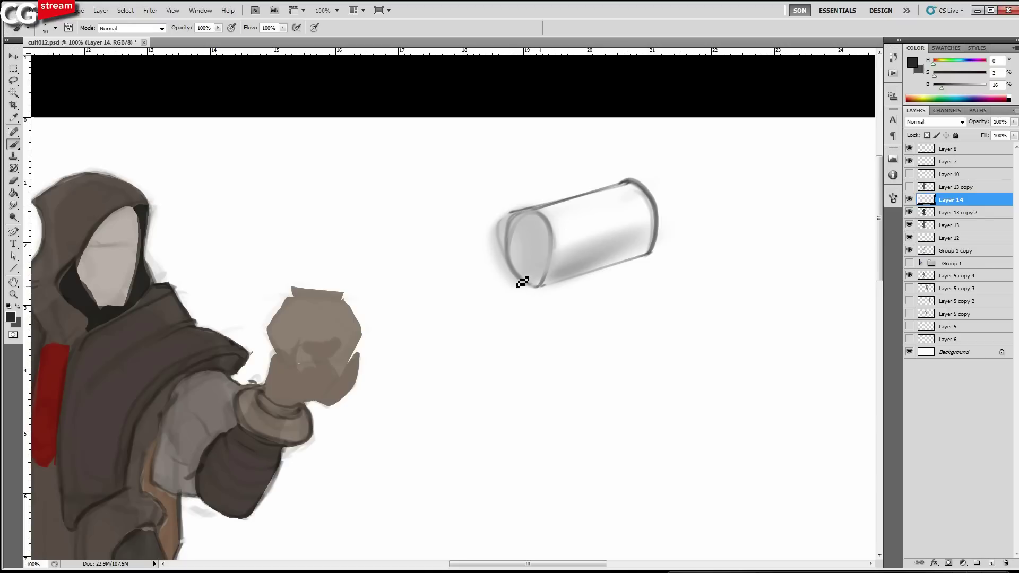
pyautogui.press('[')
pyautogui.moveTo(649, 253); pyautogui.dragTo(656, 228)
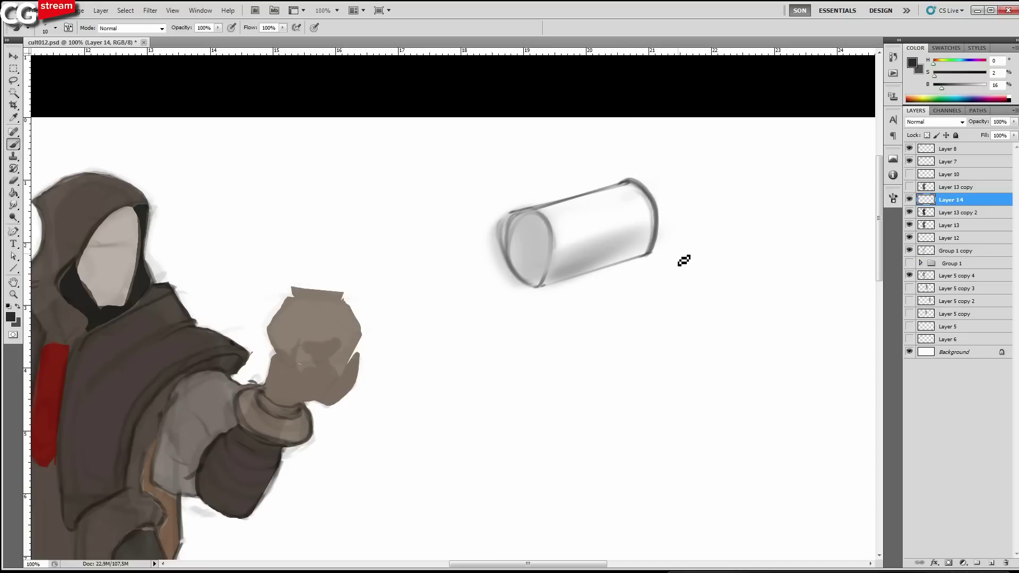
# Draw a curved arrow across the cylinder's side, following its roundness.
pyautogui.moveTo(719, 230)
pyautogui.mouseDown()
pyautogui.moveTo(691, 262)
pyautogui.moveTo(582, 251)
pyautogui.mouseUp()
pyautogui.press('l')
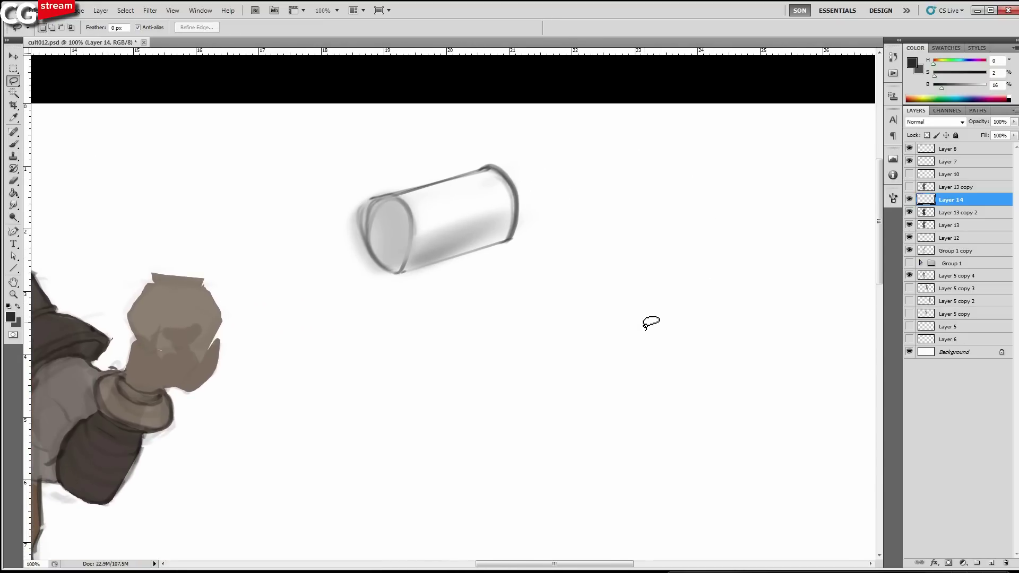
pyautogui.press('b')
pyautogui.moveTo(467, 245)
pyautogui.mouseDown()
pyautogui.moveTo(458, 205)
pyautogui.moveTo(472, 237)
pyautogui.mouseUp()
# Undo the stray stroke and sketch a second, smaller cylinder outline to the lower right of the first.
pyautogui.moveTo(597, 320)
pyautogui.mouseDown()
pyautogui.moveTo(578, 316)
pyautogui.moveTo(617, 319)
pyautogui.mouseUp()
pyautogui.hotkey('ctrl', 'z')
pyautogui.press(']')
pyautogui.press('[')
pyautogui.keyDown('shift'); pyautogui.click(702, 280); pyautogui.keyUp('shift')
pyautogui.moveTo(705, 278); pyautogui.dragTo(678, 228)
pyautogui.keyDown('shift'); pyautogui.click(588, 257); pyautogui.keyUp('shift')
# Lasso the whole silhouette of the second cylinder.
pyautogui.press('l')
pyautogui.click(613, 320)
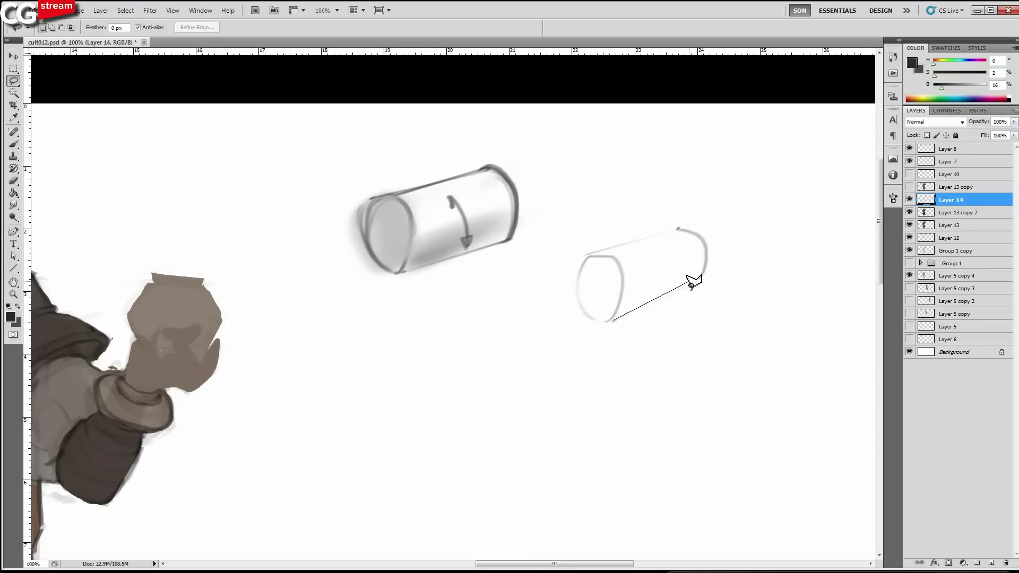
pyautogui.moveTo(701, 279); pyautogui.dragTo(679, 228)
pyautogui.keyDown('alt'); pyautogui.click(588, 257); pyautogui.keyUp('alt')
pyautogui.moveTo(610, 320)
pyautogui.mouseDown()
pyautogui.moveTo(586, 316)
pyautogui.moveTo(580, 279)
pyautogui.moveTo(588, 258)
pyautogui.mouseUp()
pyautogui.press('b')
# Paint two curved stripes around the second cylinder in red, hue 0, saturation 84%, brightness 42%, and clean their edges with white.
pyautogui.click(977, 72)
pyautogui.click(949, 85)
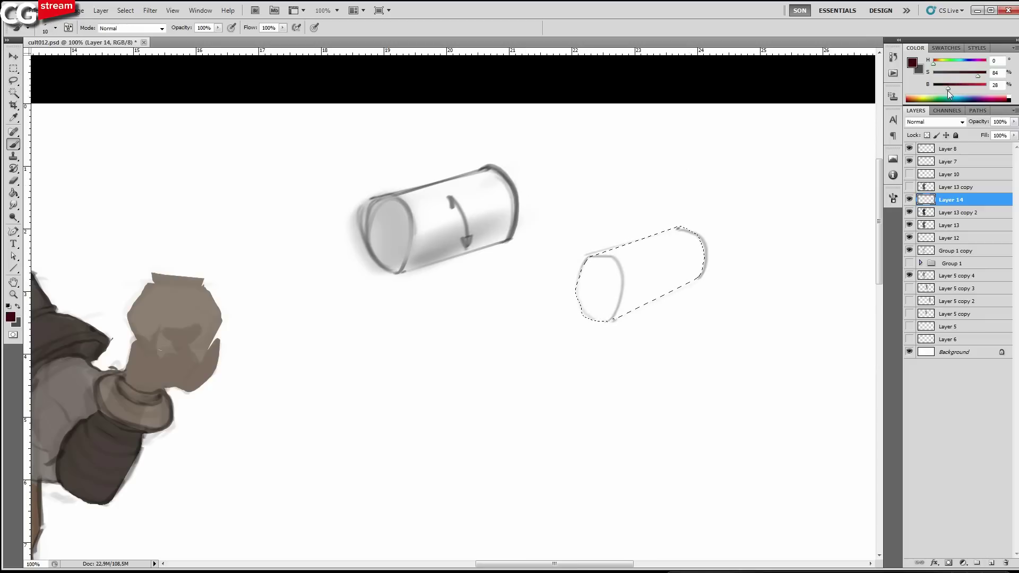
pyautogui.click(956, 85)
pyautogui.moveTo(682, 270)
pyautogui.mouseDown()
pyautogui.moveTo(690, 255)
pyautogui.moveTo(676, 223)
pyautogui.mouseUp()
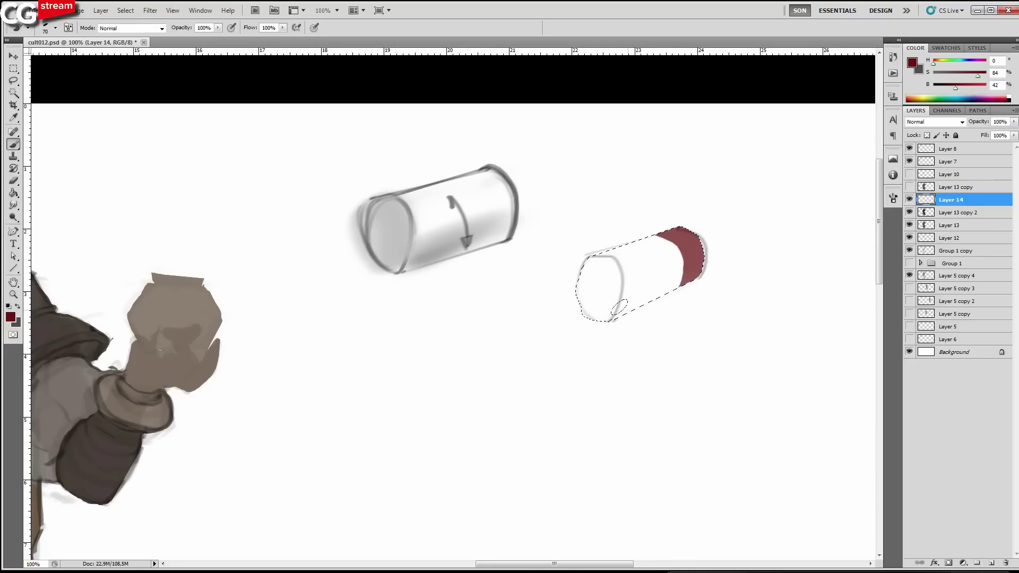
pyautogui.moveTo(627, 260); pyautogui.dragTo(592, 262)
pyautogui.keyDown('alt'); pyautogui.click(662, 252); pyautogui.keyUp('alt')
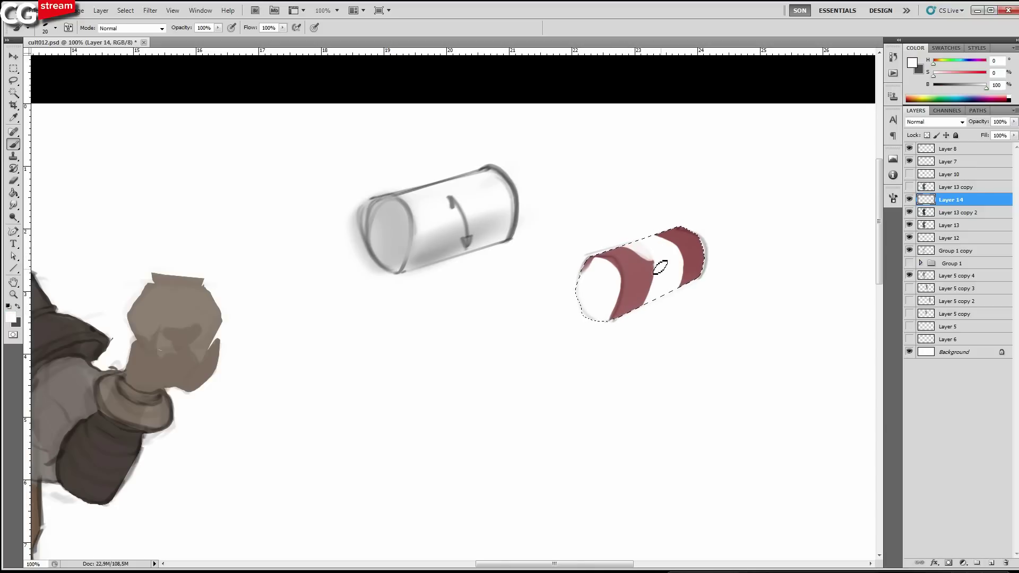
pyautogui.keyDown('alt'); pyautogui.click(637, 281); pyautogui.keyUp('alt')
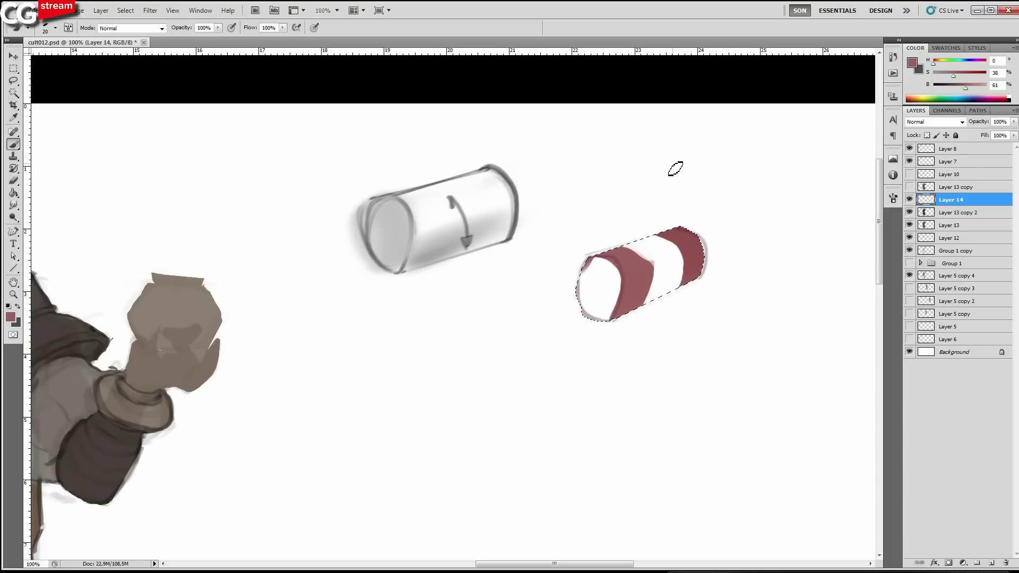
pyautogui.scroll(-1, 665, 265)
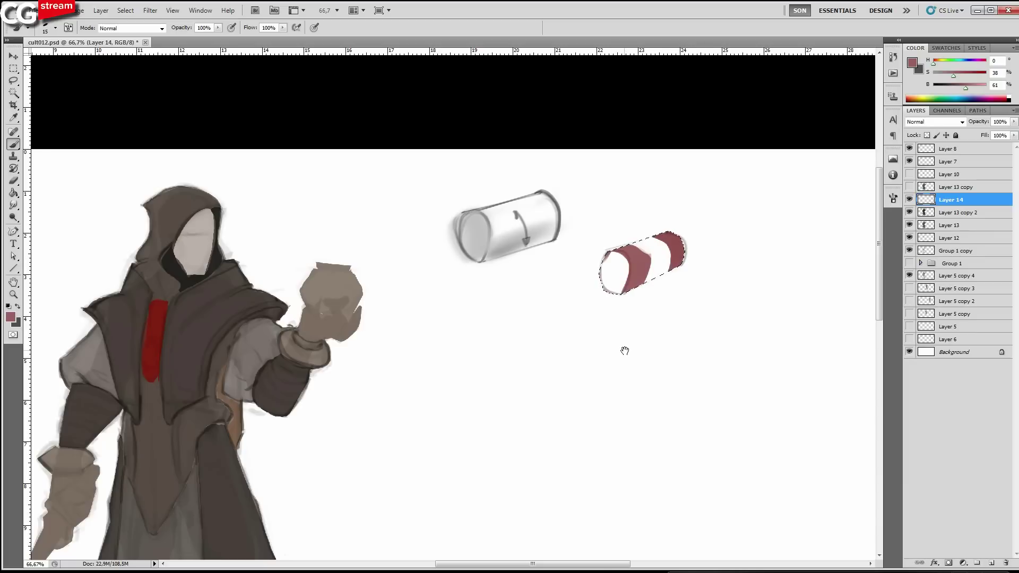
pyautogui.moveTo(625, 351); pyautogui.dragTo(645, 345)
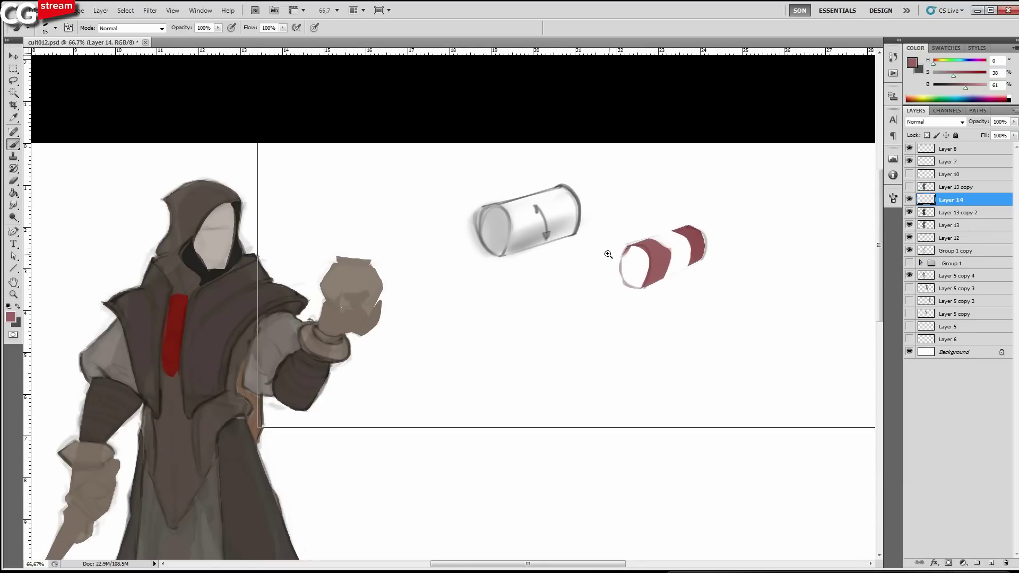
pyautogui.scroll(1, 611, 255)
pyautogui.moveTo(433, 315); pyautogui.dragTo(507, 322)
pyautogui.moveTo(849, 221); pyautogui.dragTo(553, 269)
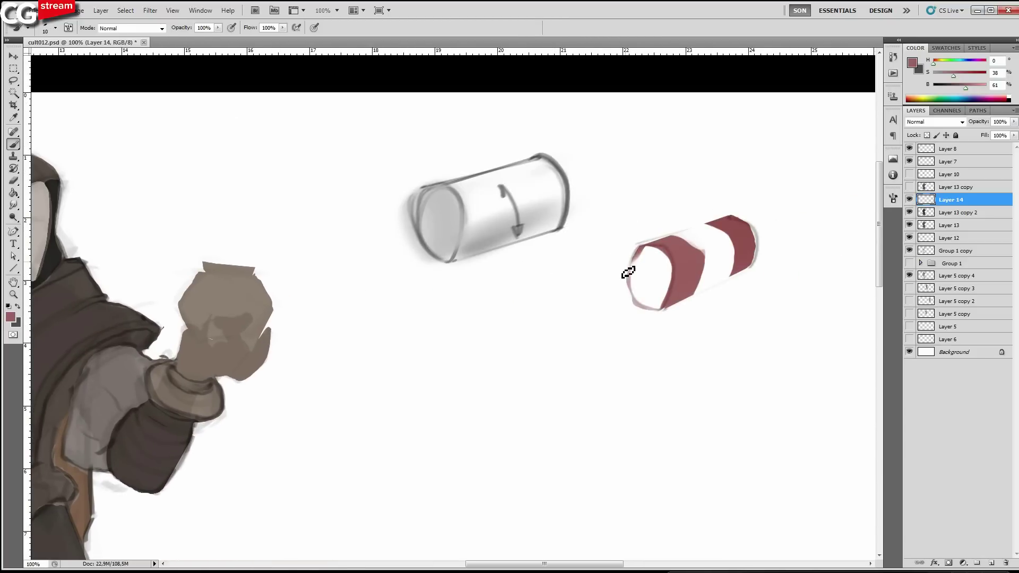
pyautogui.scroll(-3, 637, 319)
# Choose the 500 px scattered texture brush and paint a large mottled patch of muted red below the two cylinders.
pyautogui.press('l')
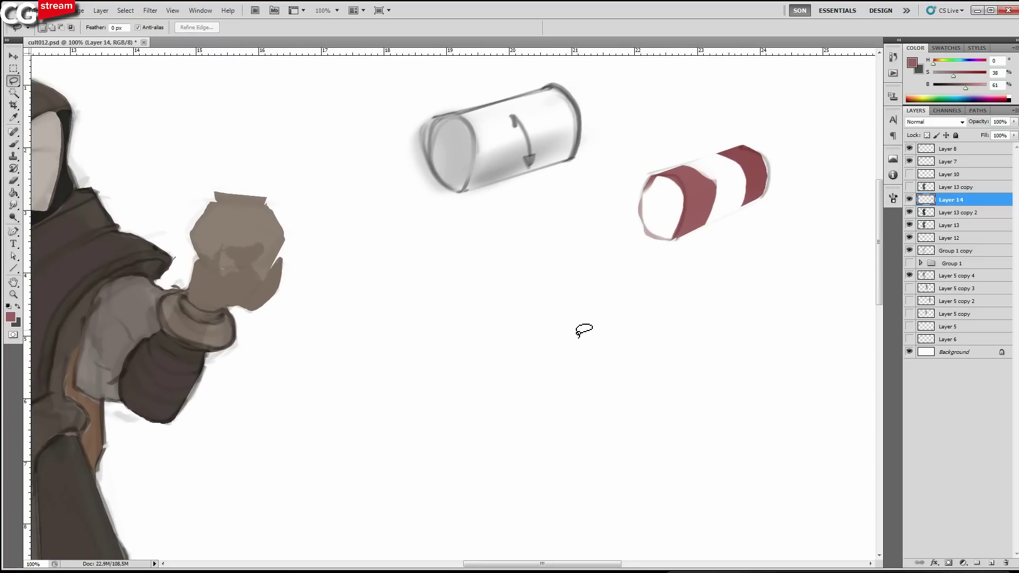
pyautogui.press('b')
pyautogui.rightClick(579, 320)
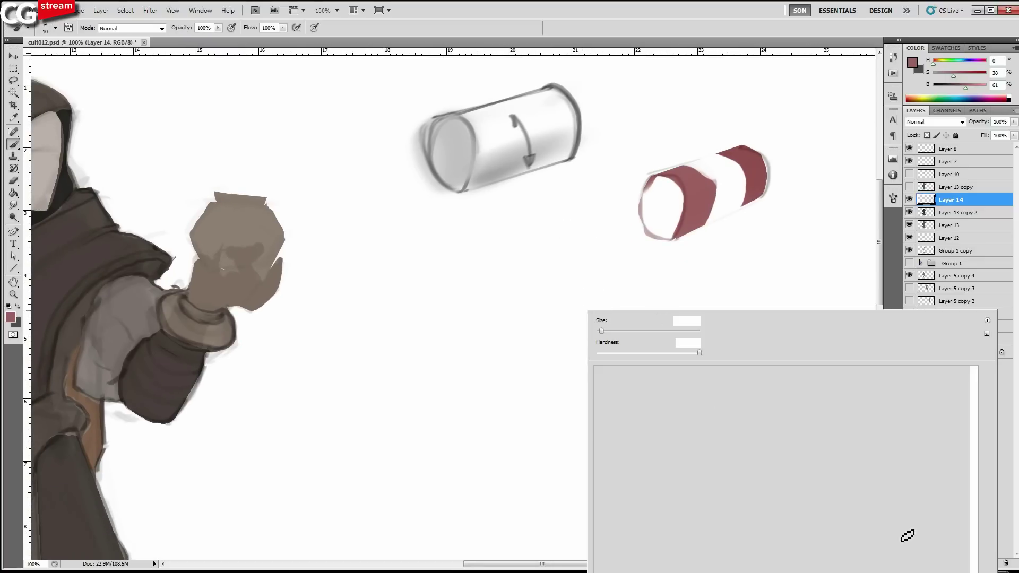
pyautogui.click(514, 350)
pyautogui.rightClick(530, 289)
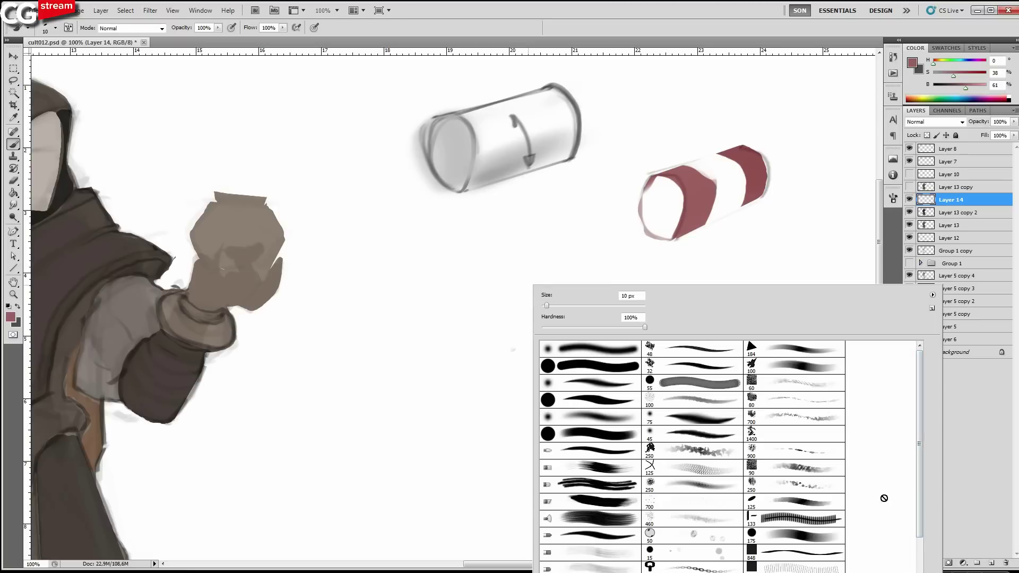
pyautogui.scroll(-5, 920, 511)
pyautogui.scroll(-2, 690, 457)
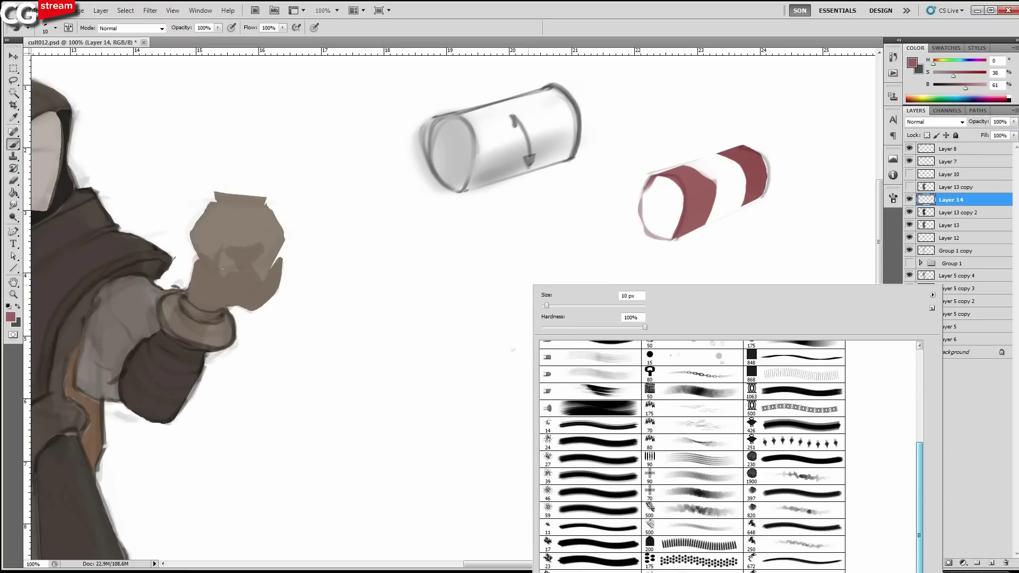
pyautogui.scroll(-5, 801, 551)
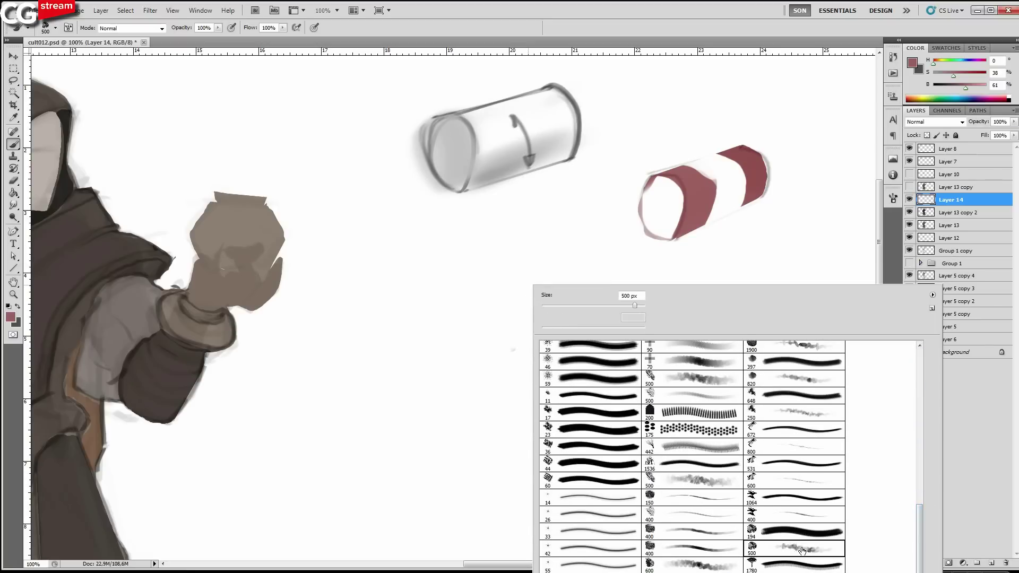
pyautogui.doubleClick(801, 551)
pyautogui.moveTo(544, 380); pyautogui.dragTo(513, 353)
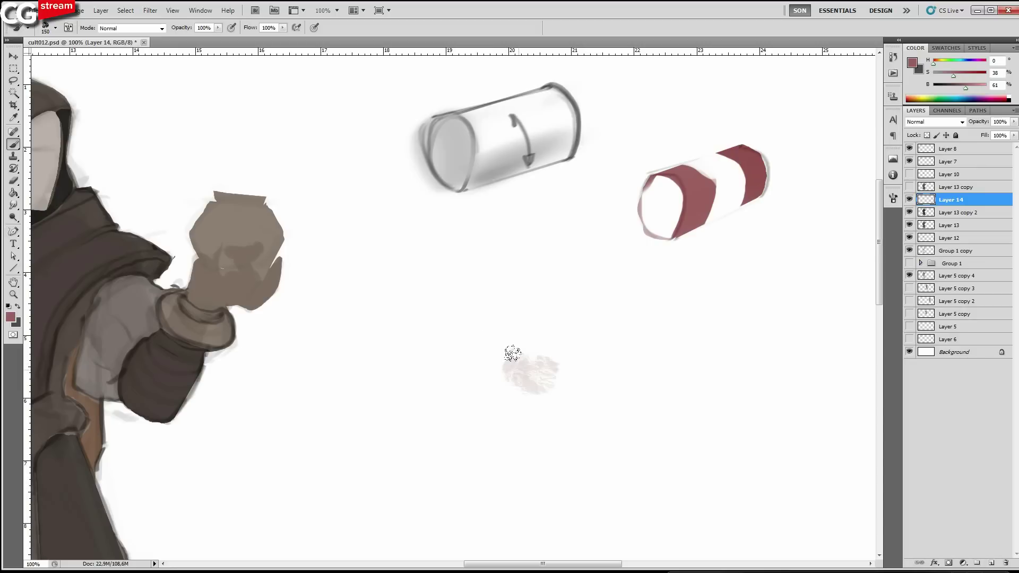
pyautogui.moveTo(512, 353); pyautogui.dragTo(508, 302)
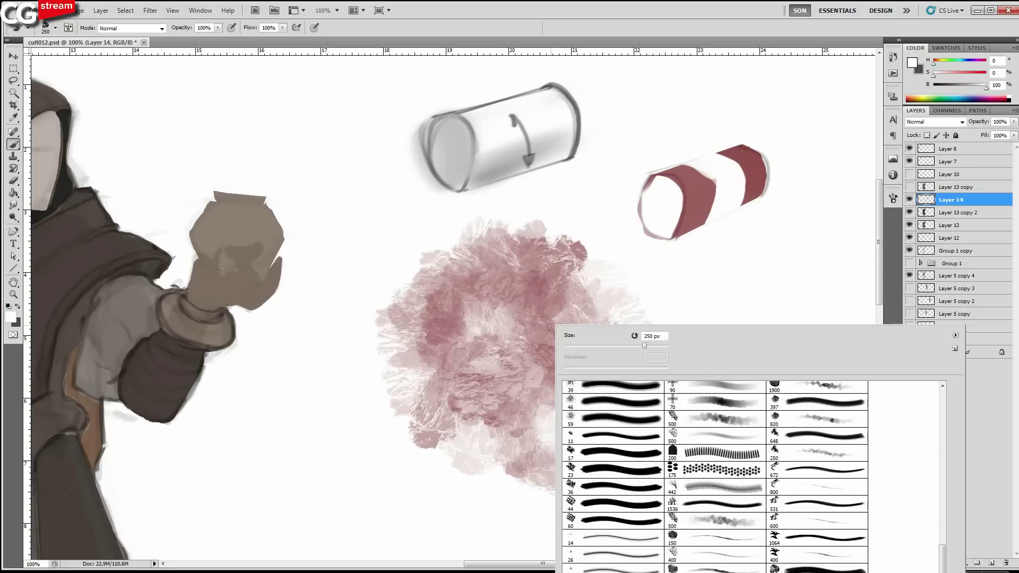
# Browse the brush presets and switch back to the small elliptical brush at 19 px.
pyautogui.moveTo(941, 558); pyautogui.dragTo(924, 462)
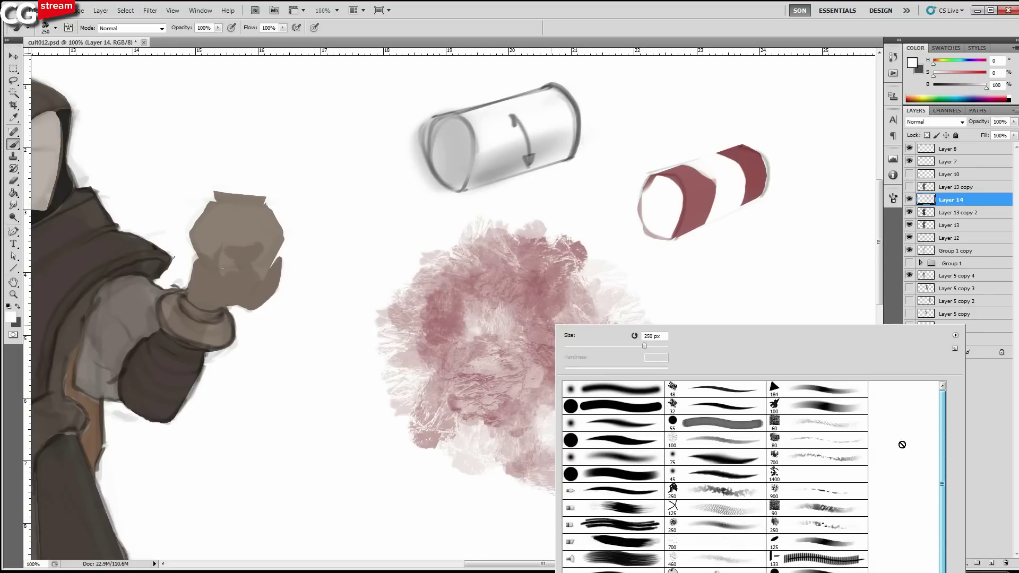
pyautogui.scroll(-3, 933, 530)
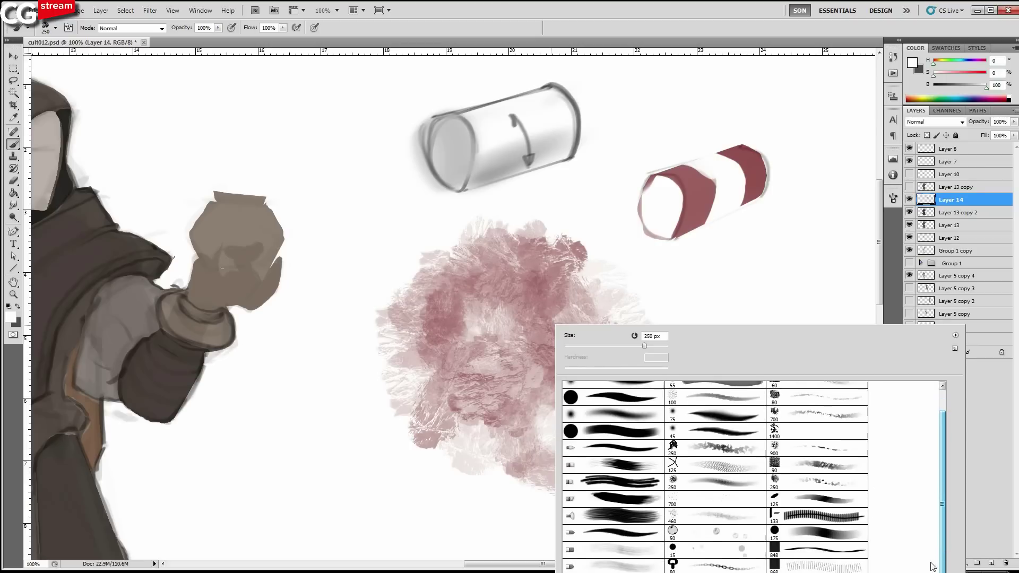
pyautogui.scroll(-8, 934, 519)
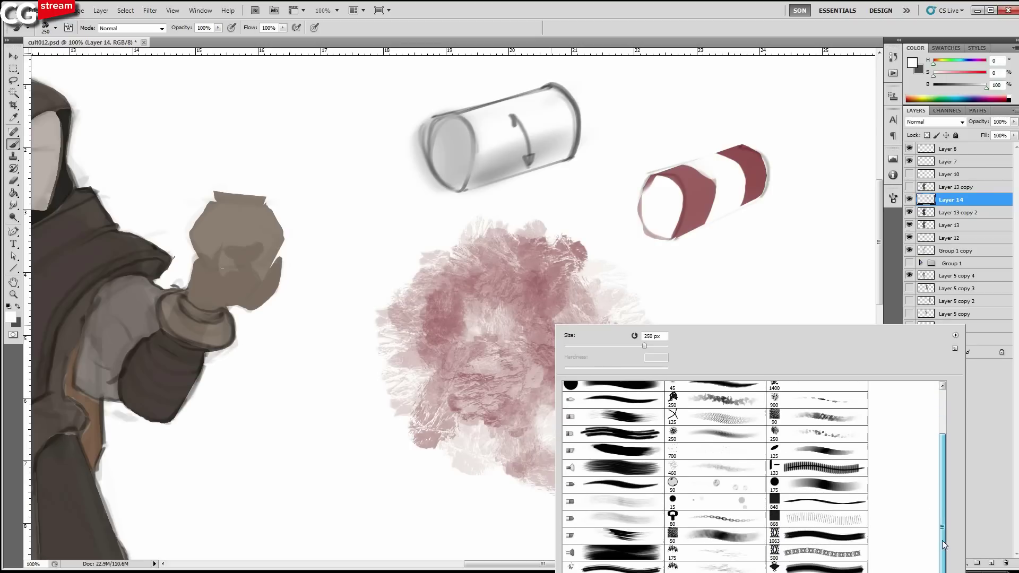
pyautogui.moveTo(943, 523); pyautogui.dragTo(943, 565)
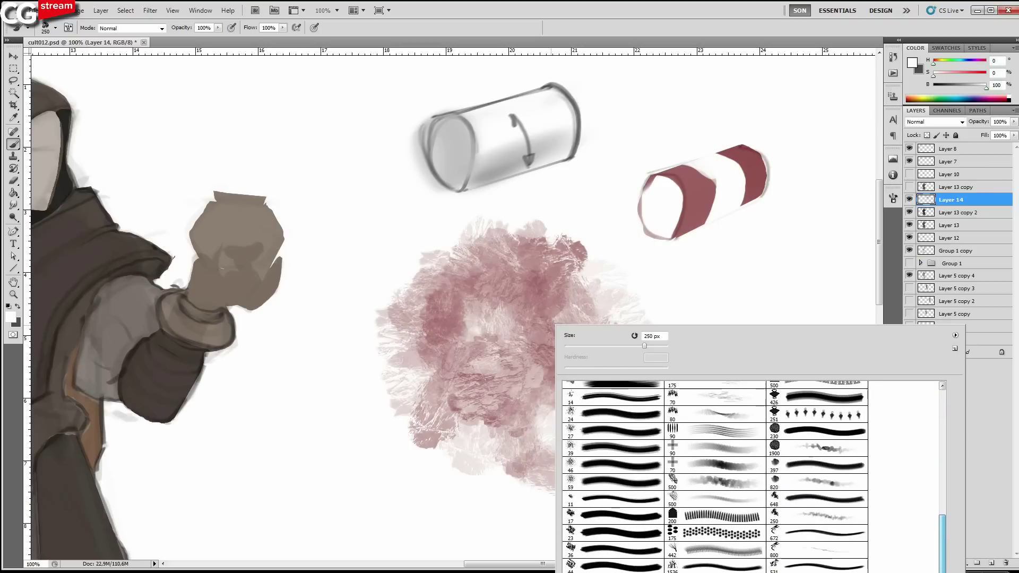
pyautogui.click(849, 568)
pyautogui.moveTo(499, 440); pyautogui.dragTo(502, 440)
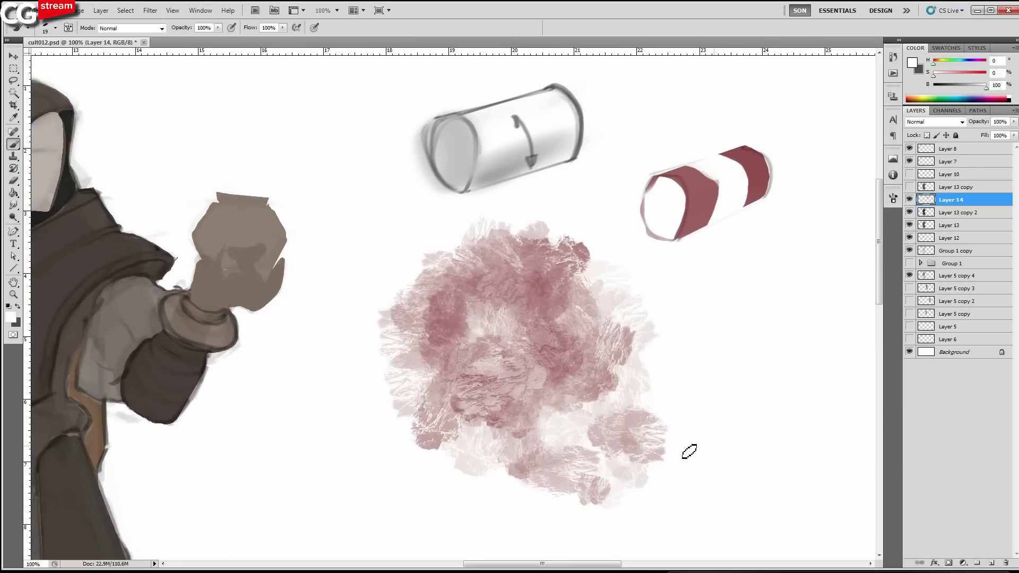
# Add a layer above Layer 14 and outline a third cylinder over the textured patch in dark red, saturation 59%, brightness 32%.
pyautogui.click(910, 200)
pyautogui.click(988, 555)
pyautogui.press('l')
pyautogui.press('b')
pyautogui.keyDown('alt'); pyautogui.click(699, 187); pyautogui.keyUp('alt')
pyautogui.moveTo(954, 76)
pyautogui.mouseDown()
pyautogui.moveTo(965, 77)
pyautogui.moveTo(951, 88)
pyautogui.mouseUp()
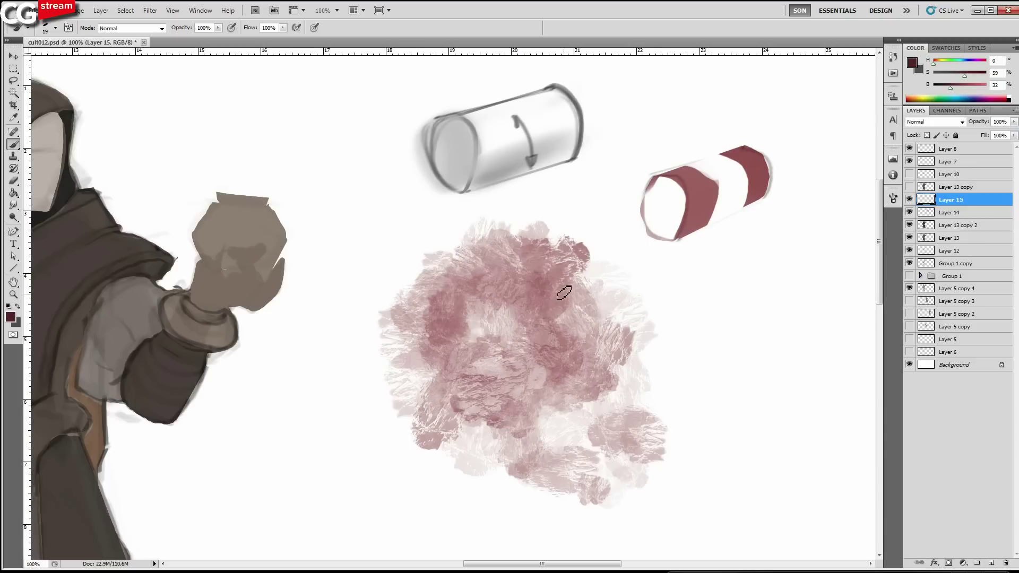
pyautogui.moveTo(529, 335)
pyautogui.mouseDown()
pyautogui.moveTo(573, 293)
pyautogui.moveTo(561, 307)
pyautogui.mouseUp()
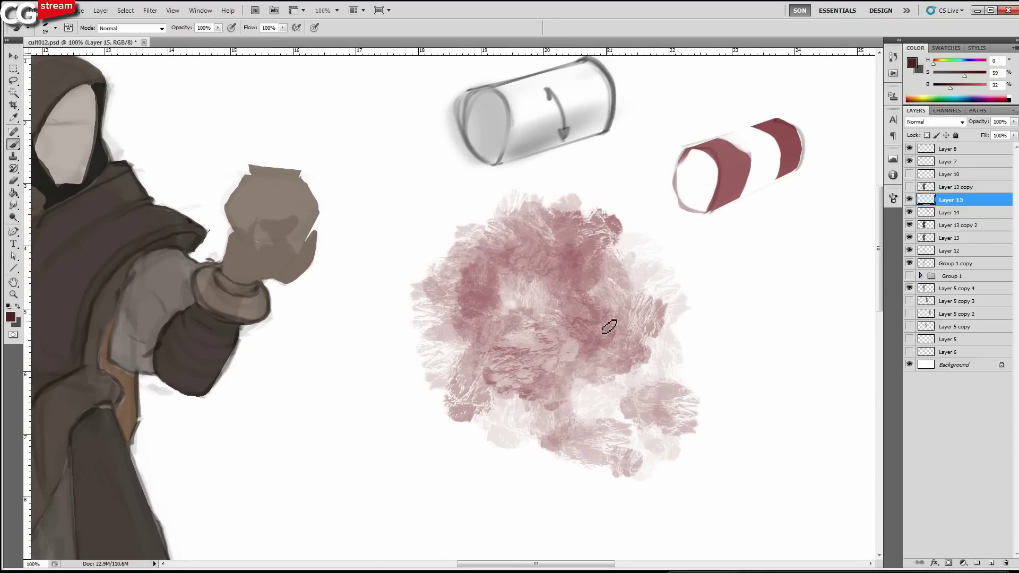
pyautogui.press('[')
pyautogui.click(602, 327)
pyautogui.moveTo(609, 297); pyautogui.dragTo(572, 281)
pyautogui.moveTo(531, 326); pyautogui.dragTo(505, 357)
pyautogui.hotkey('ctrl', 'z')
pyautogui.moveTo(490, 314); pyautogui.dragTo(499, 370)
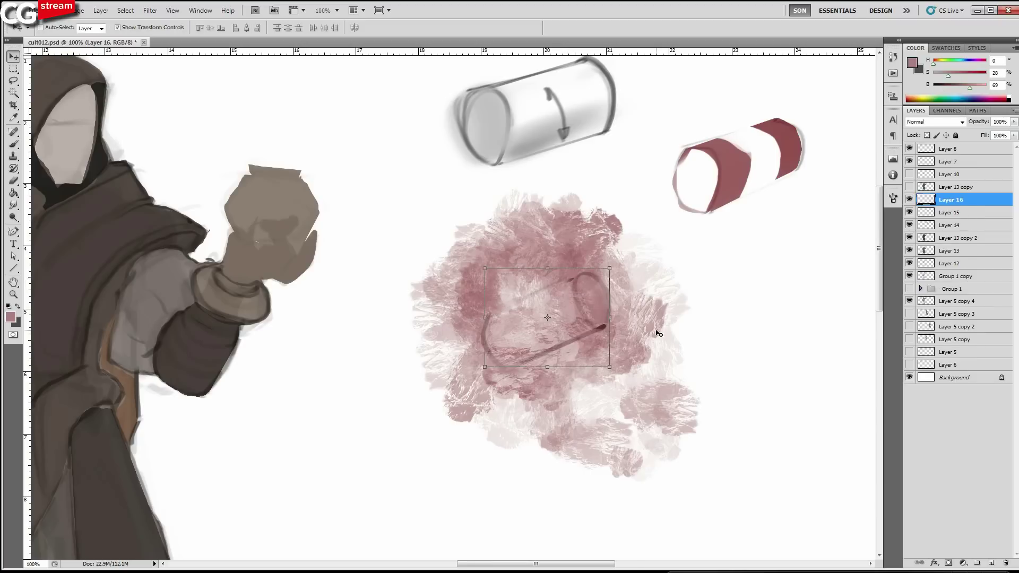
# Move the textured cylinder cut-out on Layer 16 off the patch to the blank area below the striped cylinder.
pyautogui.moveTo(568, 382)
pyautogui.mouseDown()
pyautogui.moveTo(442, 393)
pyautogui.moveTo(741, 356)
pyautogui.mouseUp()
pyautogui.press('b')
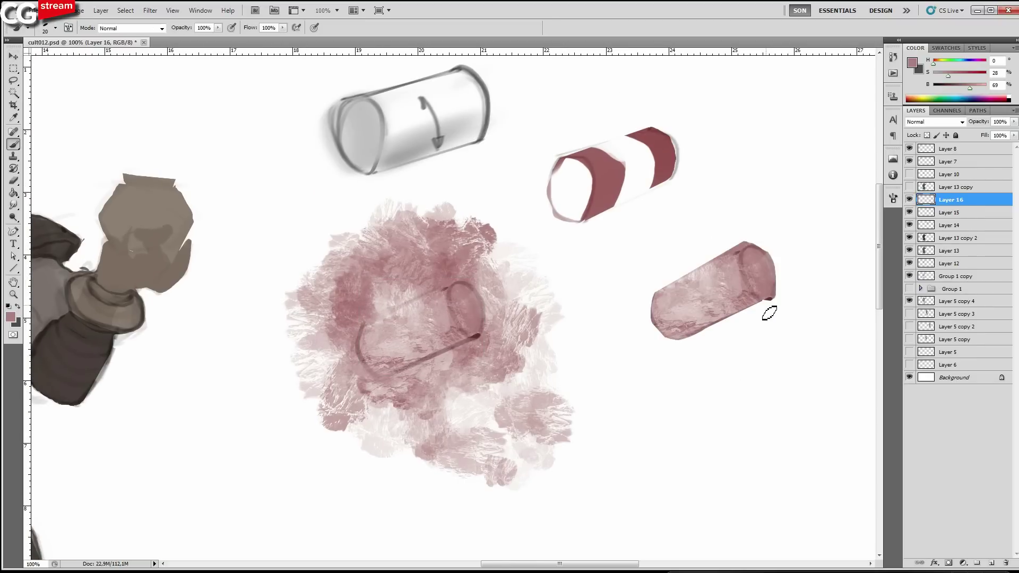
# Draw two curved muted-red contour lines across the small textured cylinder to mark the edges of its stripes.
pyautogui.moveTo(717, 305); pyautogui.dragTo(723, 260)
pyautogui.moveTo(694, 326); pyautogui.dragTo(680, 282)
pyautogui.keyDown('alt'); pyautogui.click(774, 288); pyautogui.keyUp('alt')
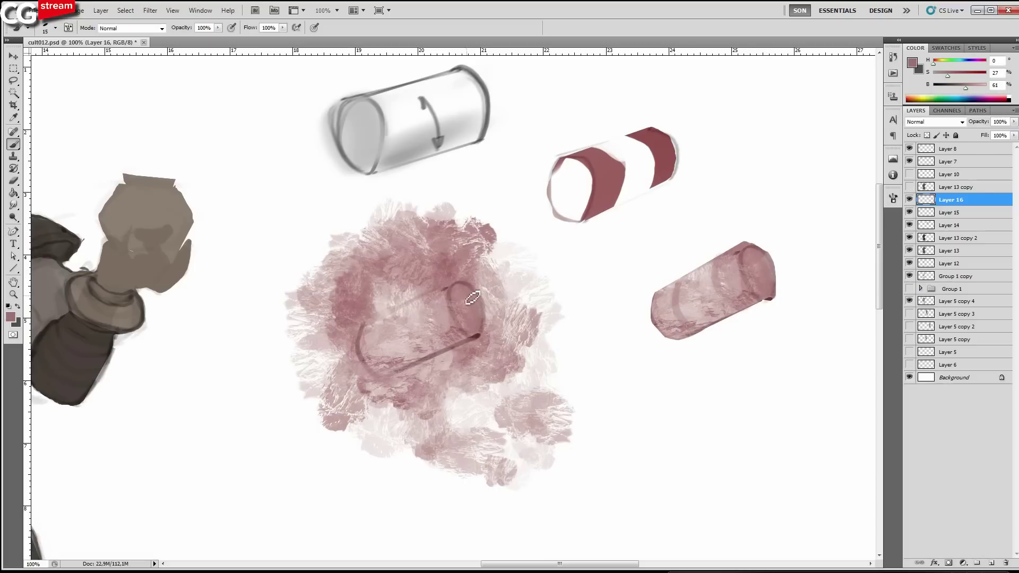
pyautogui.keyDown('alt'); pyautogui.click(771, 302); pyautogui.keyUp('alt')
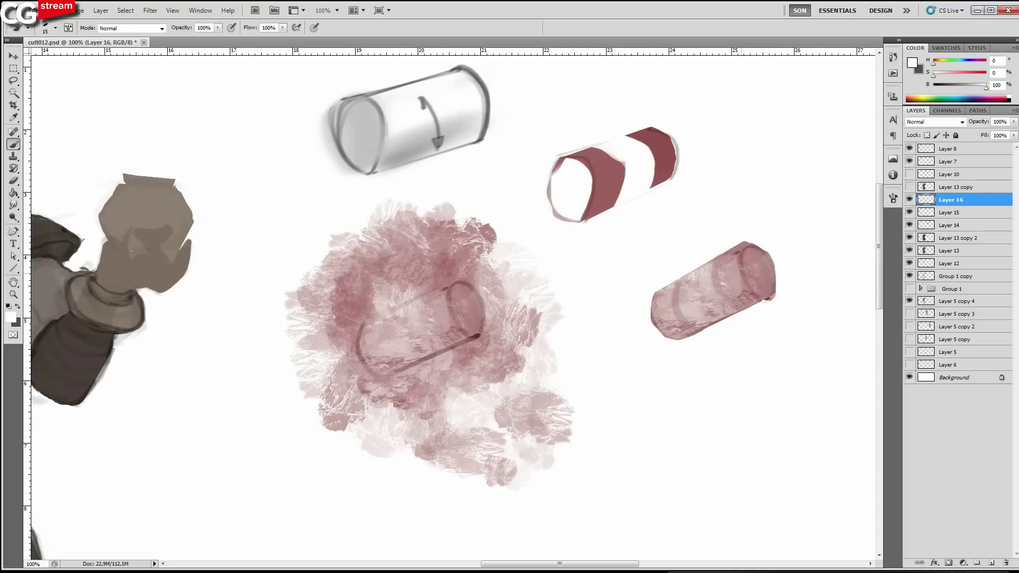
# Select two curved bands on the textured cylinder and fill them with dark red, saturation 45%, brightness 57%.
pyautogui.press('l')
pyautogui.moveTo(740, 311); pyautogui.dragTo(715, 276)
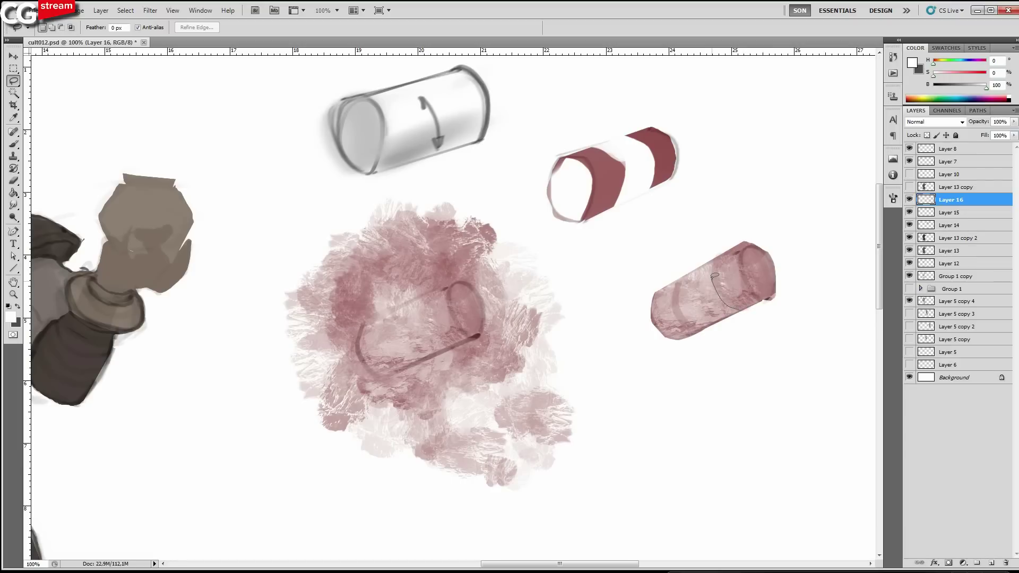
pyautogui.moveTo(712, 278); pyautogui.dragTo(716, 264)
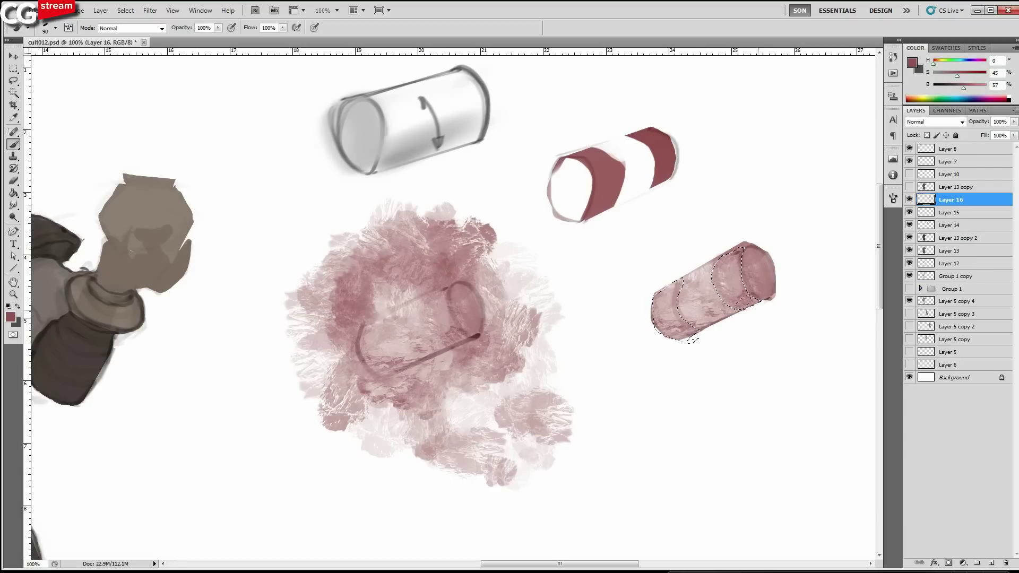
pyautogui.moveTo(758, 310); pyautogui.dragTo(698, 206)
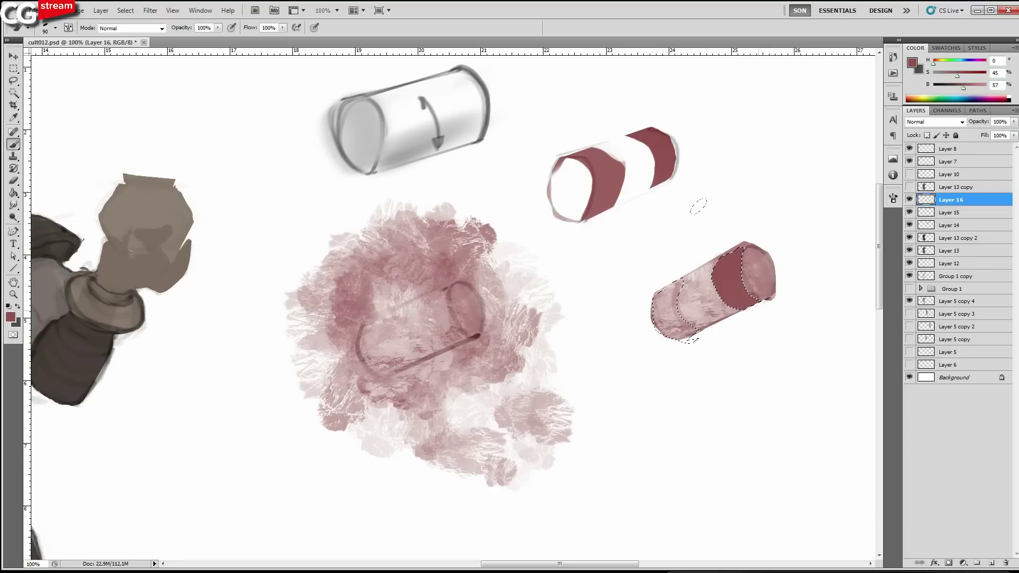
pyautogui.press(']')
pyautogui.moveTo(670, 289); pyautogui.dragTo(686, 333)
pyautogui.hotkey('ctrl', 'd')
# Hide Layers 14, 15 and 16 with the cylinder sketches and make Layer 13 copy 2 the active layer.
pyautogui.keyDown('alt'); pyautogui.click(685, 386); pyautogui.keyUp('alt')
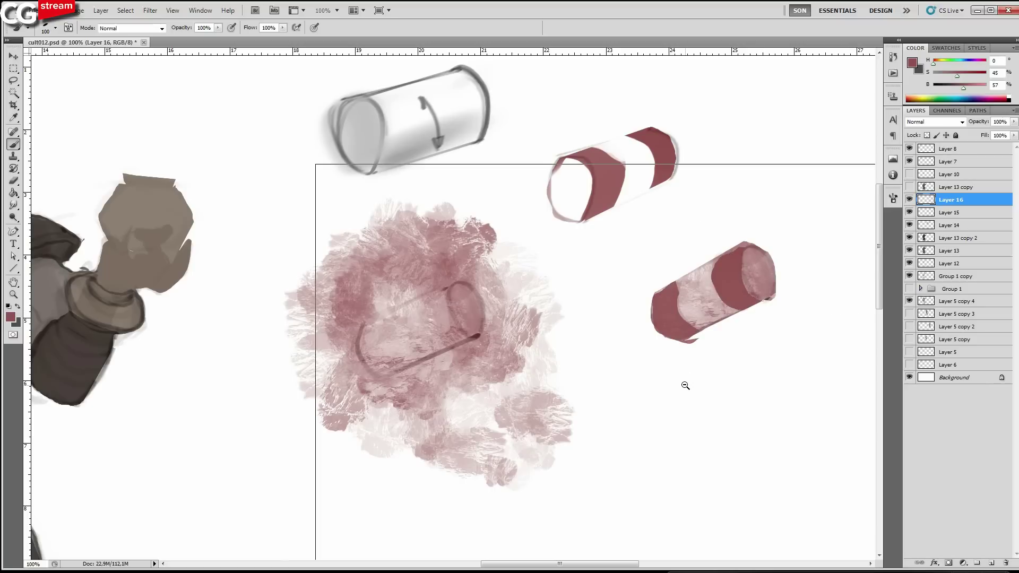
pyautogui.keyDown('alt'); pyautogui.click(685, 386); pyautogui.keyUp('alt')
pyautogui.moveTo(909, 199); pyautogui.dragTo(908, 226)
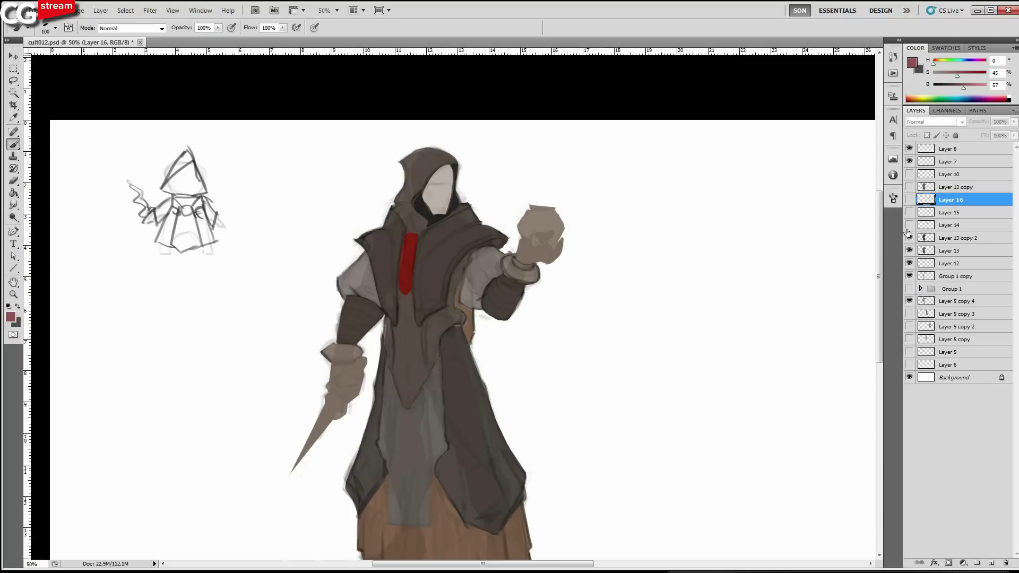
pyautogui.click(909, 238)
pyautogui.click(909, 238)
pyautogui.click(956, 238)
pyautogui.moveTo(545, 357)
pyautogui.mouseDown()
pyautogui.moveTo(585, 269)
pyautogui.moveTo(613, 272)
pyautogui.mouseUp()
pyautogui.press('l')
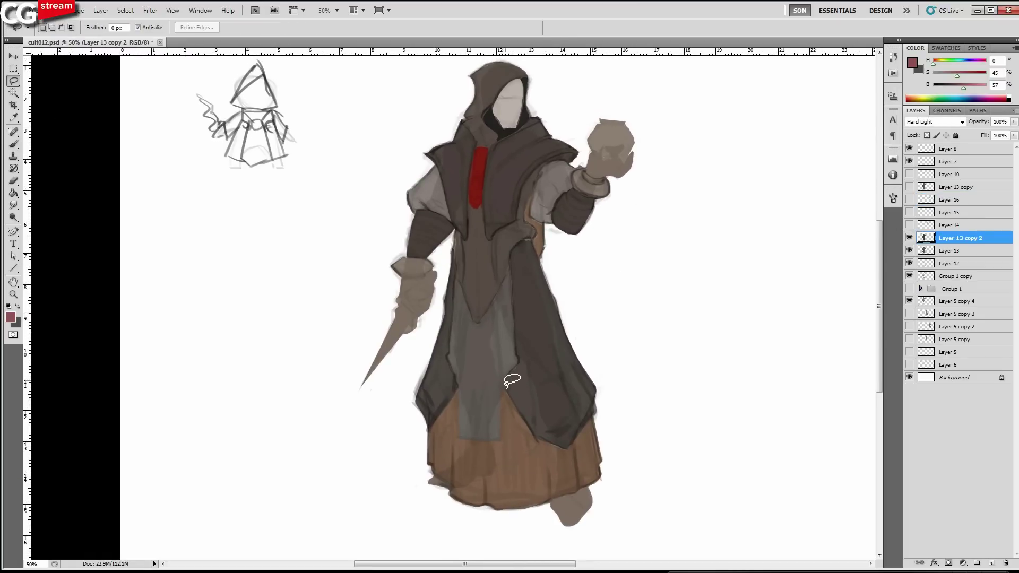
pyautogui.moveTo(504, 376); pyautogui.dragTo(505, 381)
pyautogui.moveTo(528, 298)
pyautogui.mouseDown()
pyautogui.moveTo(531, 318)
pyautogui.moveTo(532, 299)
pyautogui.mouseUp()
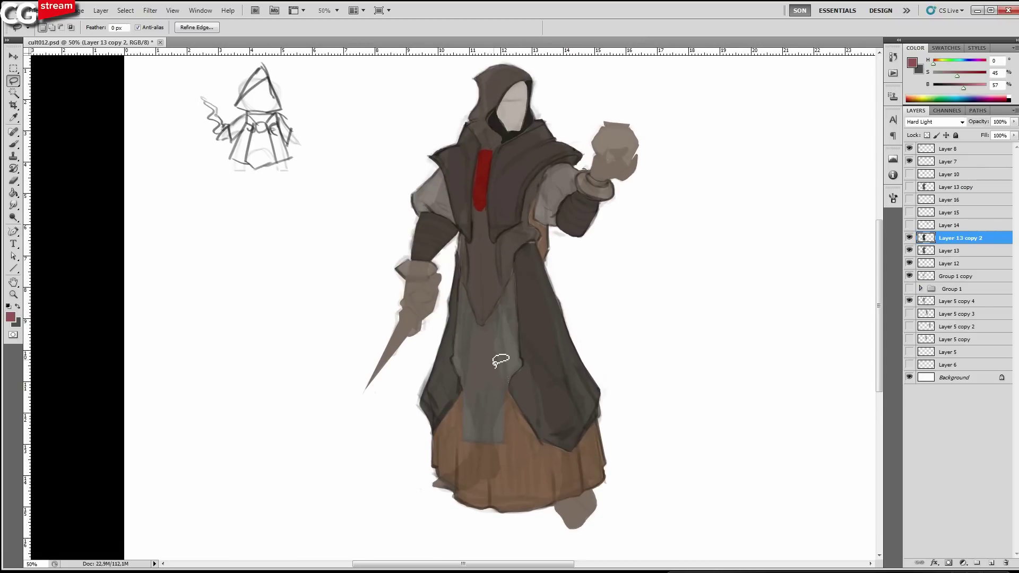
pyautogui.hotkey('ctrl', 'd')
# Mirror the canvas horizontally and compare the figure with and without Layer 13 copy 2.
pyautogui.moveTo(661, 339); pyautogui.dragTo(659, 348)
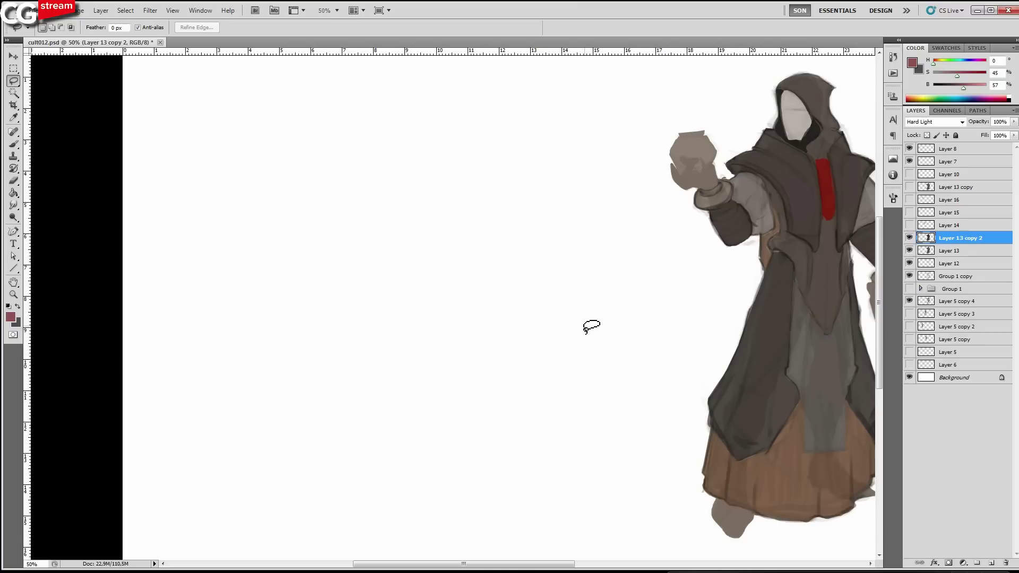
pyautogui.moveTo(784, 320); pyautogui.dragTo(588, 316)
pyautogui.click(910, 238)
pyautogui.click(909, 239)
pyautogui.click(909, 239)
pyautogui.click(909, 239)
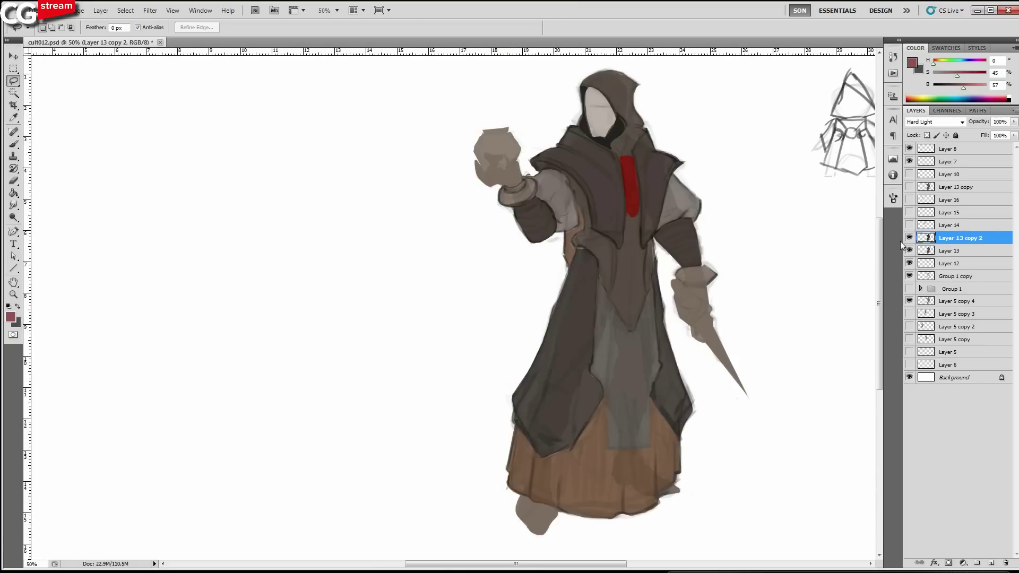
# Sample the hood's near-black at brightness 14%, reduce the brush to 15 px and add a layer above Layer 13 copy 2.
pyautogui.keyDown('ctrl'); pyautogui.click(634, 235); pyautogui.keyUp('ctrl')
pyautogui.moveTo(643, 181); pyautogui.dragTo(642, 215)
pyautogui.press('b')
pyautogui.keyDown('alt'); pyautogui.click(612, 130); pyautogui.keyUp('alt')
pyautogui.press('[')
pyautogui.press('[')
pyautogui.press('[')
pyautogui.press('[')
pyautogui.press('[')
pyautogui.press('[')
pyautogui.press('[')
pyautogui.press('[')
pyautogui.press('[')
pyautogui.press('[')
pyautogui.press('[')
pyautogui.press('[')
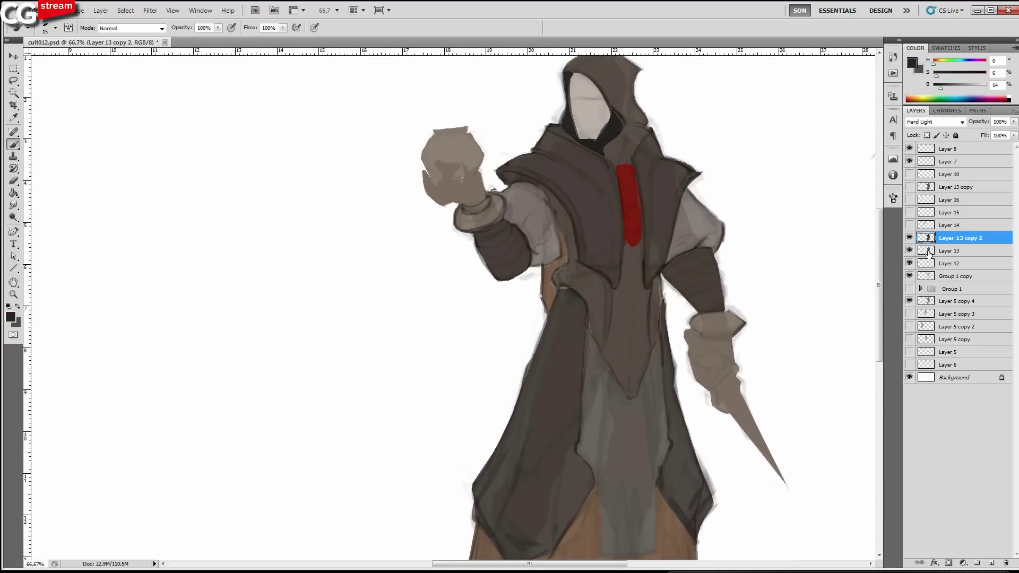
pyautogui.click(991, 563)
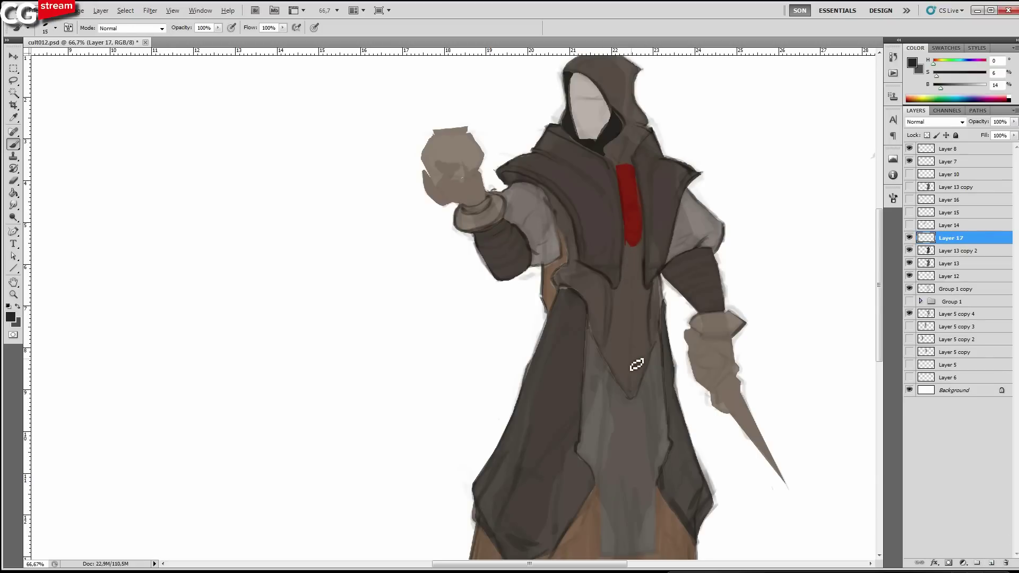
# Shade the hood's inner edge and neck folds with dark brown and near-black using a 30 px brush.
pyautogui.keyDown('alt'); pyautogui.click(650, 274); pyautogui.keyUp('alt')
pyautogui.press(']')
pyautogui.press(']')
pyautogui.press(']')
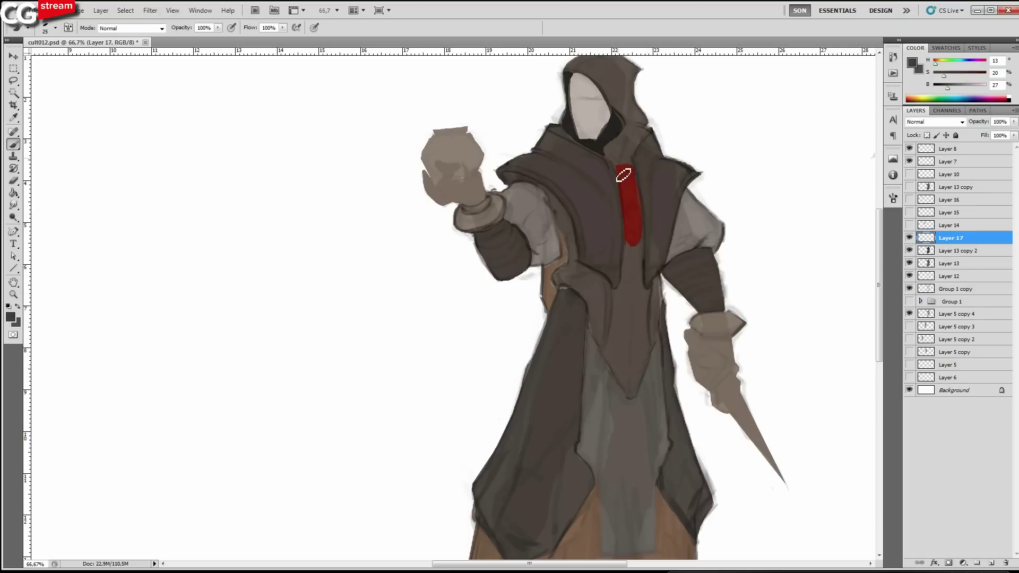
pyautogui.moveTo(629, 132); pyautogui.dragTo(623, 223)
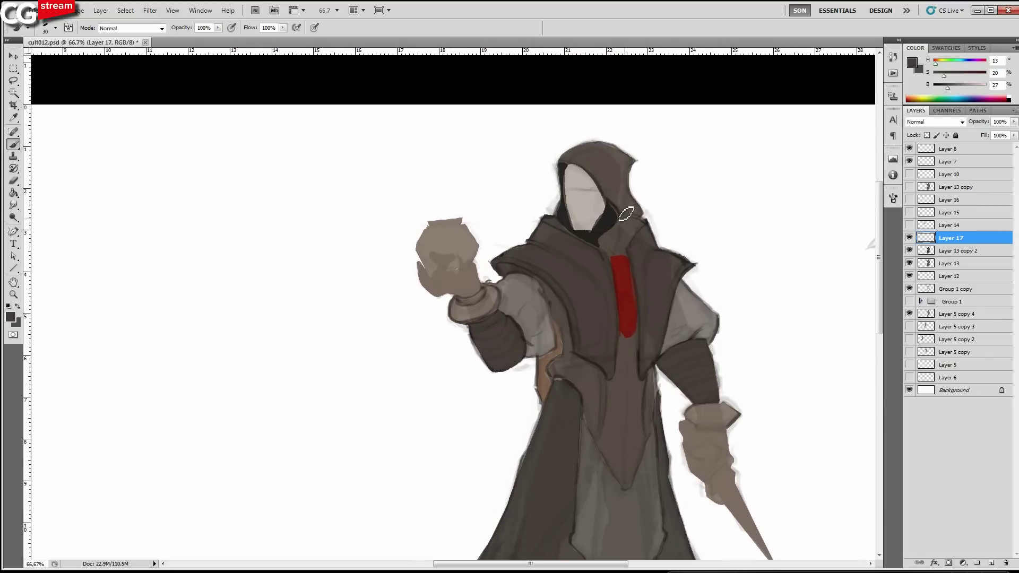
pyautogui.keyDown('alt'); pyautogui.click(624, 217); pyautogui.keyUp('alt')
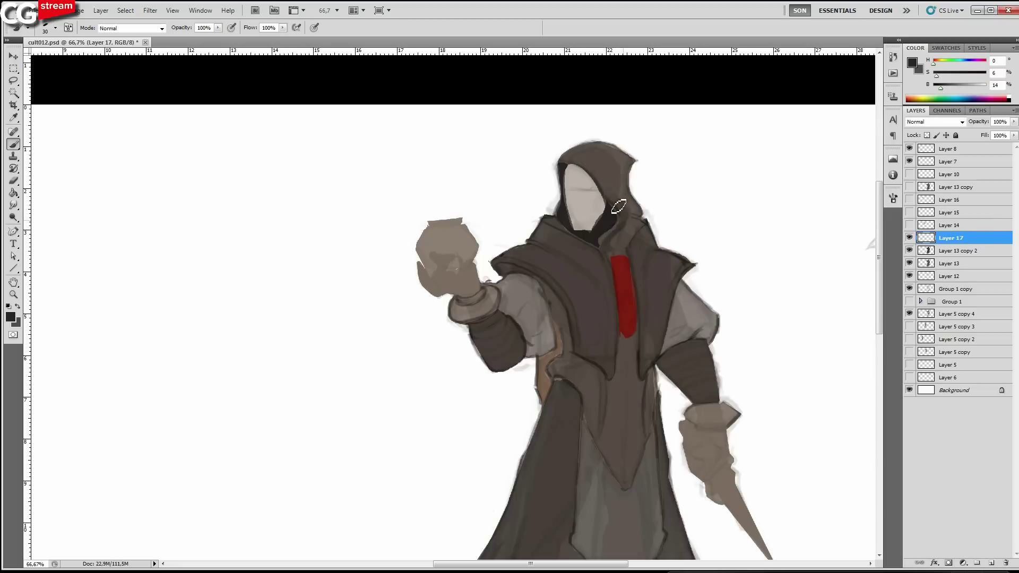
pyautogui.moveTo(626, 217); pyautogui.dragTo(566, 156)
# Paint the brow and eye shadows on the pale face, shade the selected forehead under the hood, and mirror the canvas back.
pyautogui.press('[')
pyautogui.press('[')
pyautogui.press('[')
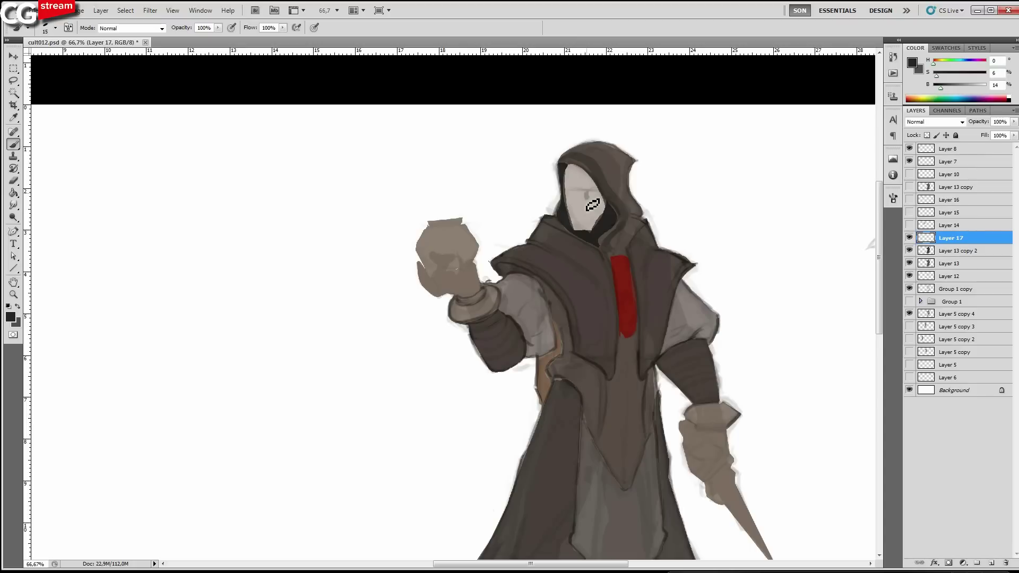
pyautogui.moveTo(563, 210); pyautogui.dragTo(614, 223)
pyautogui.moveTo(586, 192)
pyautogui.mouseDown()
pyautogui.moveTo(601, 195)
pyautogui.moveTo(591, 185)
pyautogui.mouseUp()
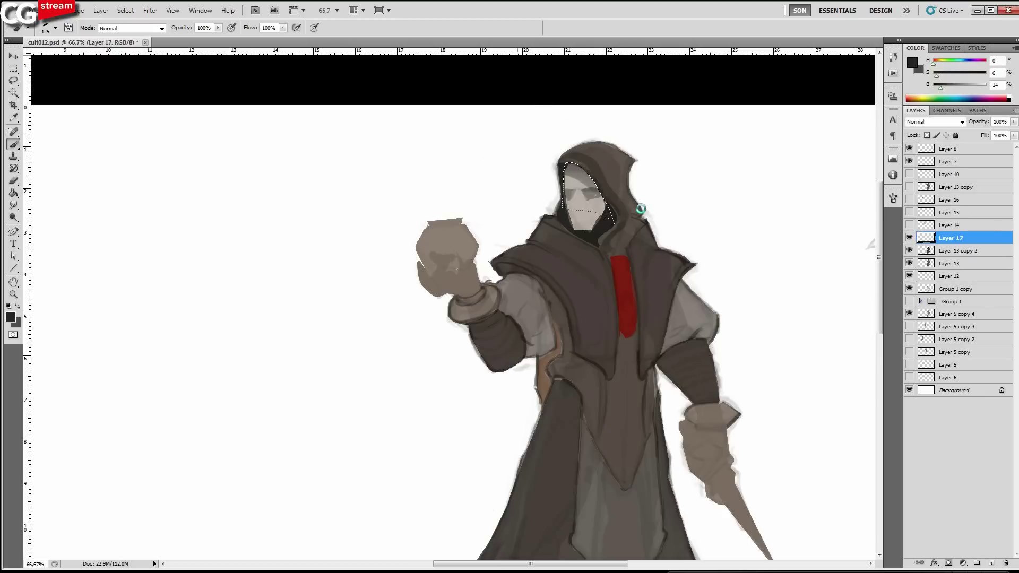
pyautogui.moveTo(407, 230); pyautogui.dragTo(712, 217)
# Refine the face and hood opening with a 10 px brush, sampling near-black and the face's light grey at brightness 73%.
pyautogui.keyDown('alt'); pyautogui.click(532, 153); pyautogui.keyUp('alt')
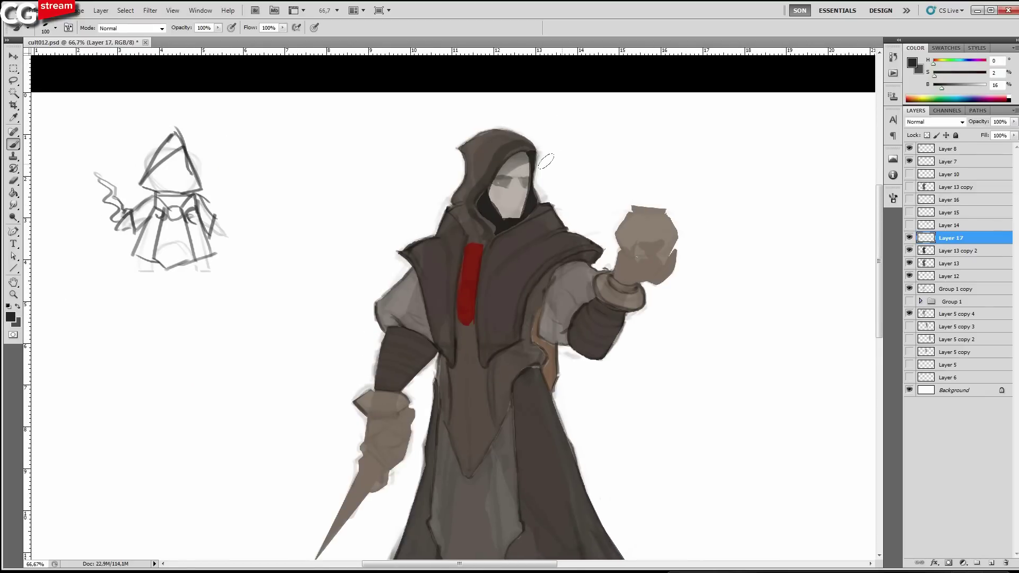
pyautogui.press('[')
pyautogui.press('[')
pyautogui.press('[')
pyautogui.press('[')
pyautogui.press('[')
pyautogui.press('[')
pyautogui.press('[')
pyautogui.press('[')
pyautogui.press('[')
pyautogui.press('[')
pyautogui.press('[')
pyautogui.press('[')
pyautogui.press('[')
pyautogui.moveTo(494, 230); pyautogui.dragTo(533, 209)
pyautogui.keyDown('alt'); pyautogui.click(550, 167); pyautogui.keyUp('alt')
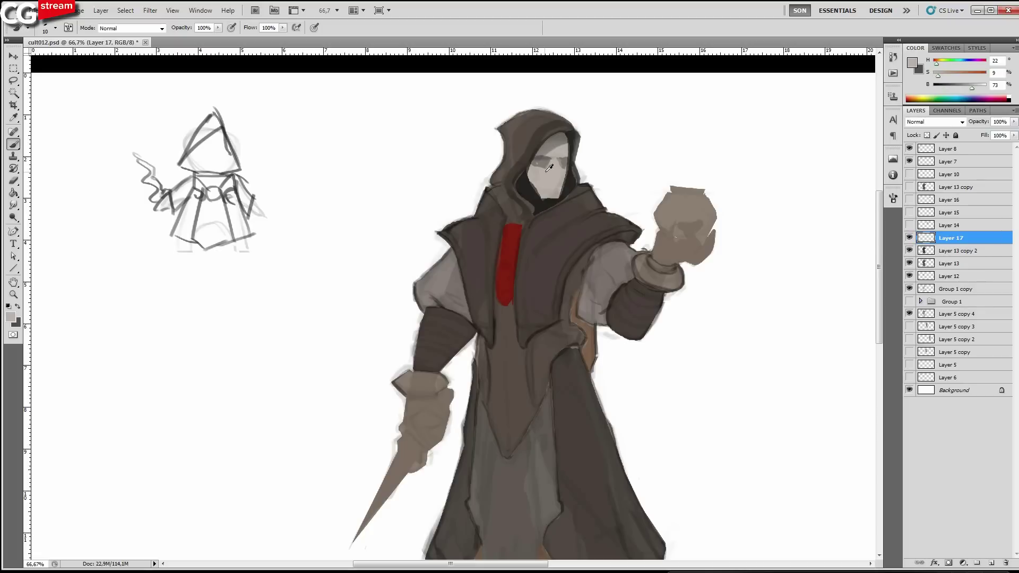
pyautogui.moveTo(536, 255); pyautogui.dragTo(560, 205)
pyautogui.keyDown('alt'); pyautogui.click(569, 206); pyautogui.keyUp('alt')
# Compare the figure with and without Layer 17 and lower the near-black painting colour's brightness to 12%.
pyautogui.moveTo(624, 312); pyautogui.dragTo(630, 268)
pyautogui.press(']')
pyautogui.press(']')
pyautogui.press(']')
pyautogui.press(']')
pyautogui.keyDown('alt'); pyautogui.click(556, 330); pyautogui.keyUp('alt')
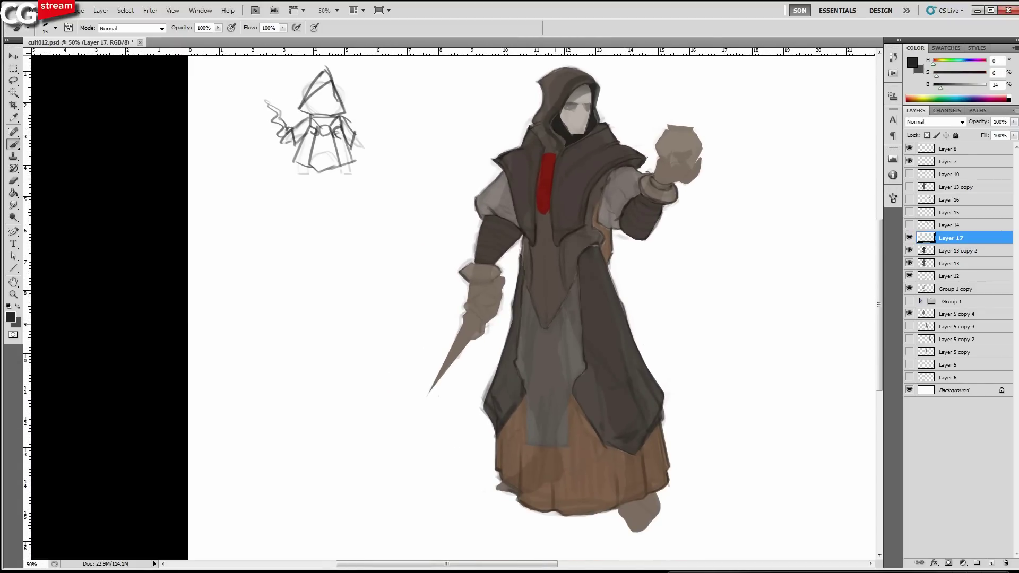
pyautogui.moveTo(619, 364); pyautogui.dragTo(594, 273)
pyautogui.press('[')
pyautogui.press('[')
pyautogui.press('[')
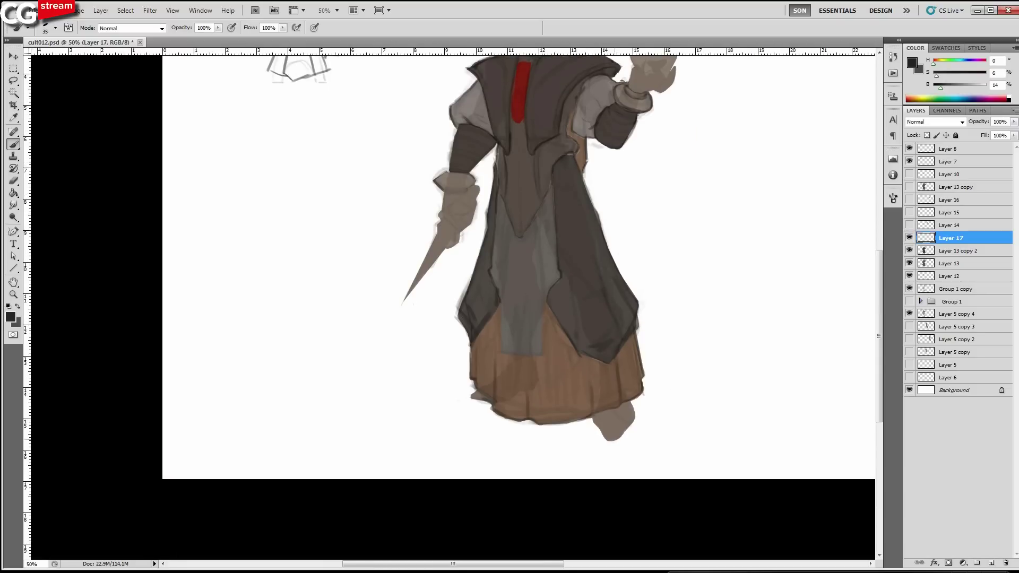
pyautogui.press('[')
pyautogui.press('[')
pyautogui.press('[')
pyautogui.press('[')
pyautogui.press('[')
pyautogui.moveTo(662, 283); pyautogui.dragTo(676, 380)
pyautogui.click(910, 239)
pyautogui.click(910, 238)
pyautogui.click(940, 87)
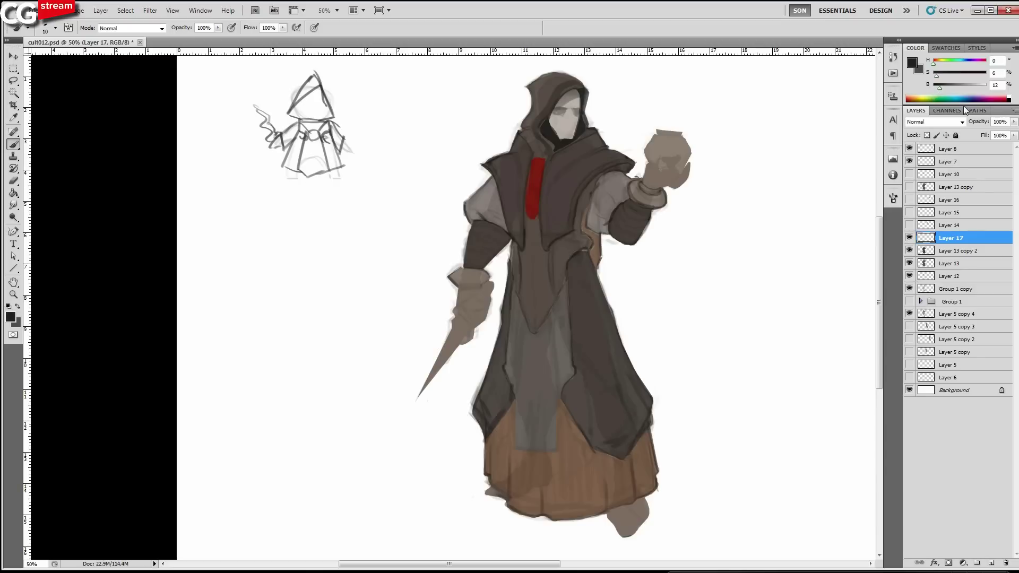
pyautogui.press(']')
pyautogui.click(910, 239)
pyautogui.click(909, 239)
# Select a V-shaped strip beneath the tunic's pointed hem and brush a near-black cast shadow into it at 400 px.
pyautogui.keyDown('ctrl'); pyautogui.click(554, 289); pyautogui.keyUp('ctrl')
pyautogui.scroll(1, 554, 288)
pyautogui.press(']')
pyautogui.press(']')
pyautogui.press(']')
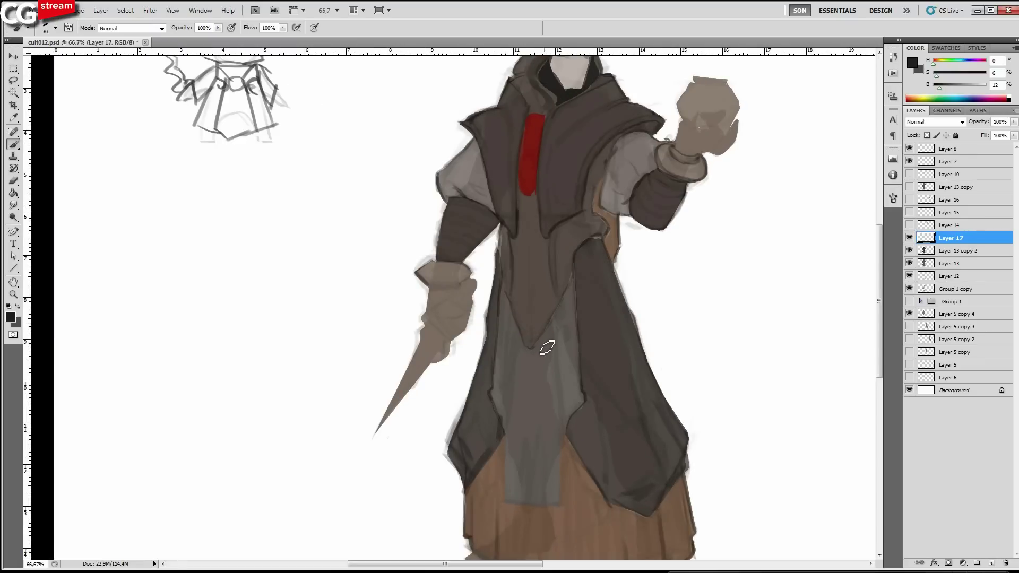
pyautogui.press('l')
pyautogui.click(534, 348)
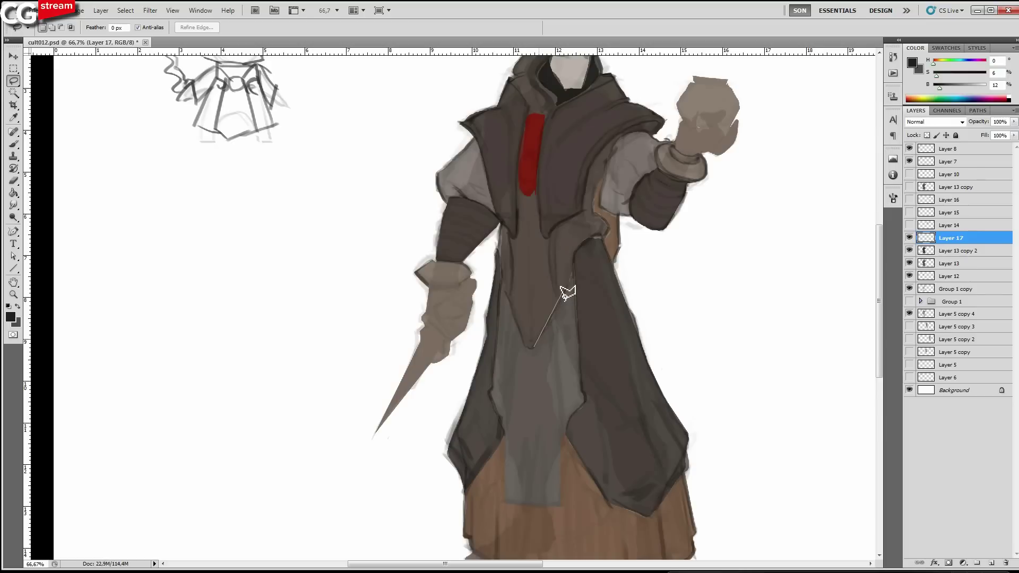
pyautogui.doubleClick(567, 291)
pyautogui.press('b')
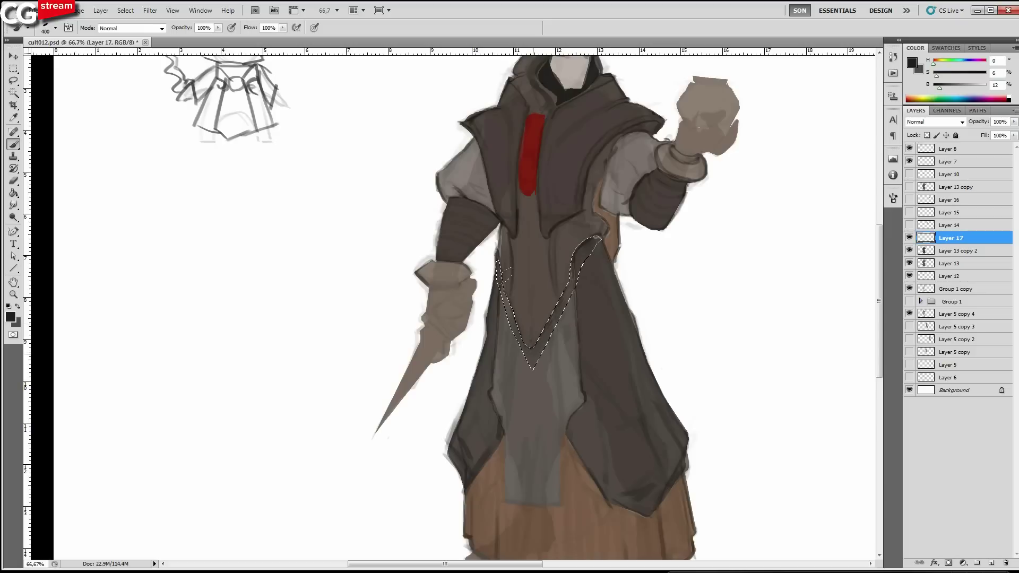
pyautogui.moveTo(600, 239)
pyautogui.mouseDown()
pyautogui.moveTo(577, 251)
pyautogui.moveTo(572, 279)
pyautogui.mouseUp()
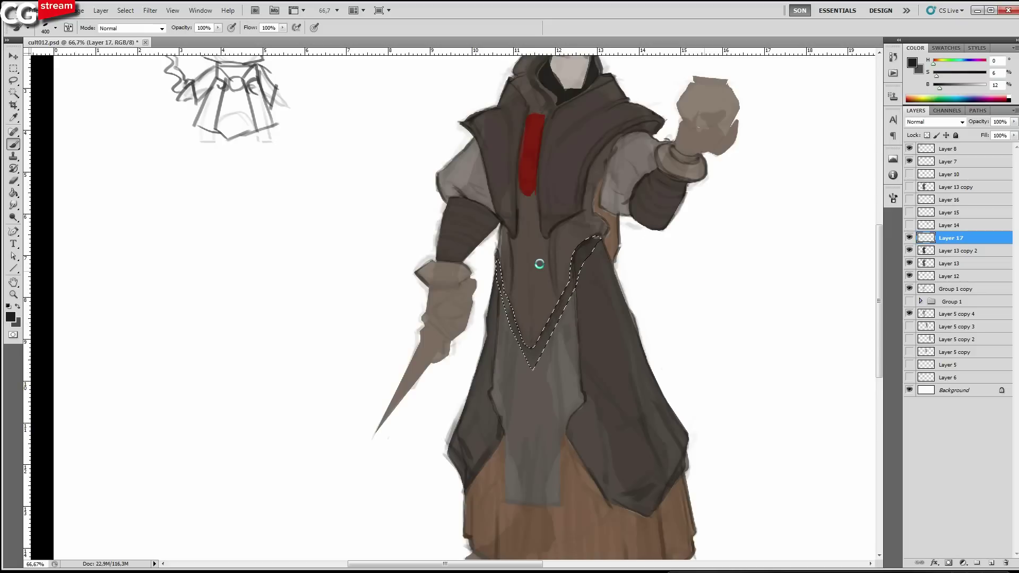
# Mirror the canvas and touch up the tunic's pointed hem and side edge, sampling grey at brightness 37% and dark brown at 22%.
pyautogui.hotkey('ctrl', 'shift', 'h')
pyautogui.press('[')
pyautogui.moveTo(705, 313)
pyautogui.mouseDown()
pyautogui.moveTo(583, 297)
pyautogui.moveTo(567, 358)
pyautogui.mouseUp()
pyautogui.press('[')
pyautogui.press('[')
pyautogui.press('[')
pyautogui.press('[')
pyautogui.press('[')
pyautogui.press('[')
pyautogui.press('[')
pyautogui.press('[')
pyautogui.press('[')
pyautogui.press('[')
pyautogui.press('[')
pyautogui.press('[')
pyautogui.keyDown('alt'); pyautogui.click(572, 403); pyautogui.keyUp('alt')
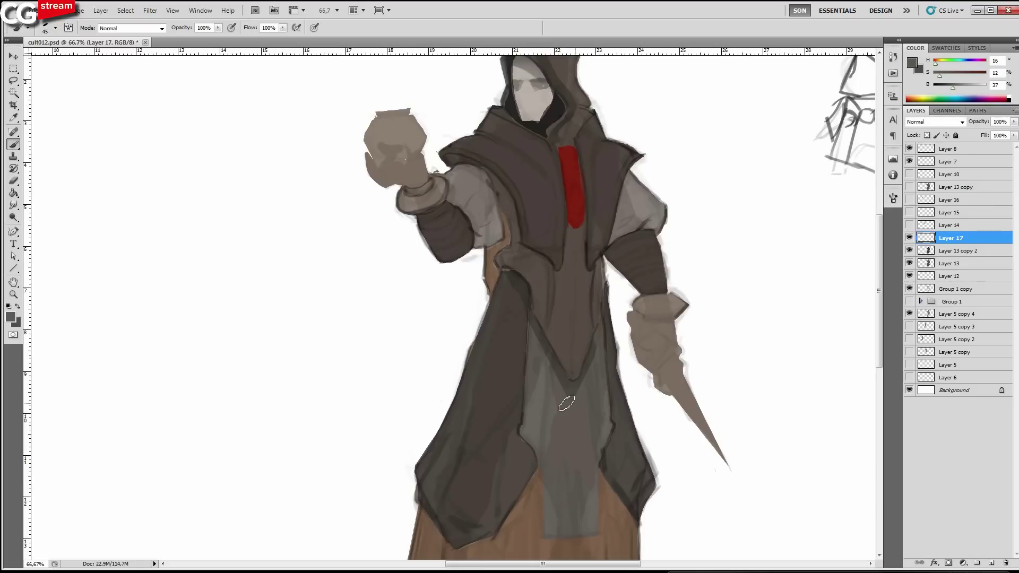
pyautogui.keyDown('alt'); pyautogui.click(596, 349); pyautogui.keyUp('alt')
pyautogui.press('[')
pyautogui.press('[')
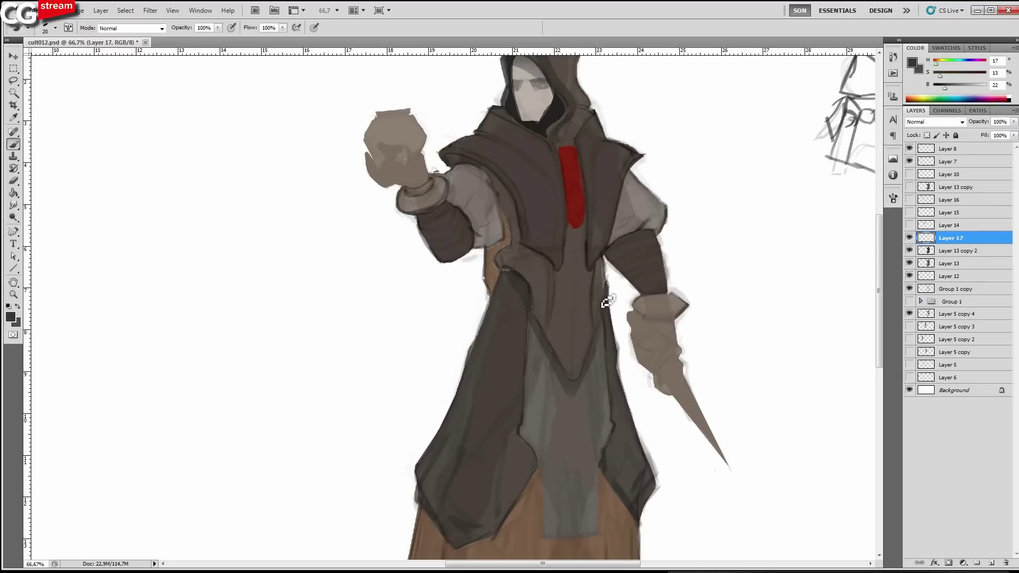
pyautogui.keyDown('alt'); pyautogui.click(593, 315); pyautogui.keyUp('alt')
pyautogui.moveTo(592, 225); pyautogui.dragTo(597, 294)
pyautogui.press('[')
# Add a layer above Layer 17 and pick the chest strip's red, saturation 87%, brightness 50%, for a 20 px brush.
pyautogui.keyDown('alt'); pyautogui.click(577, 246); pyautogui.keyUp('alt')
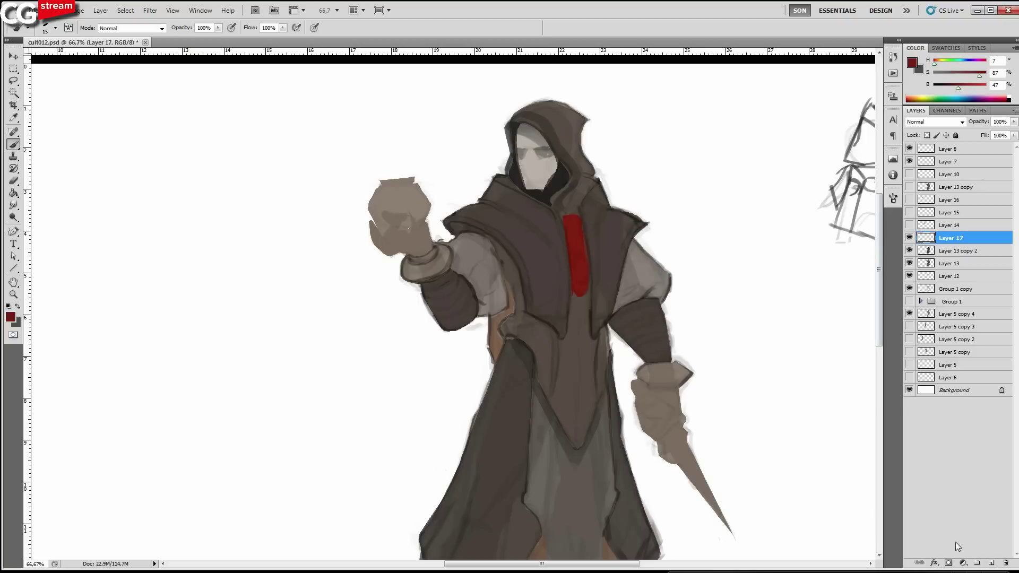
pyautogui.click(991, 562)
pyautogui.keyDown('alt'); pyautogui.click(575, 278); pyautogui.keyUp('alt')
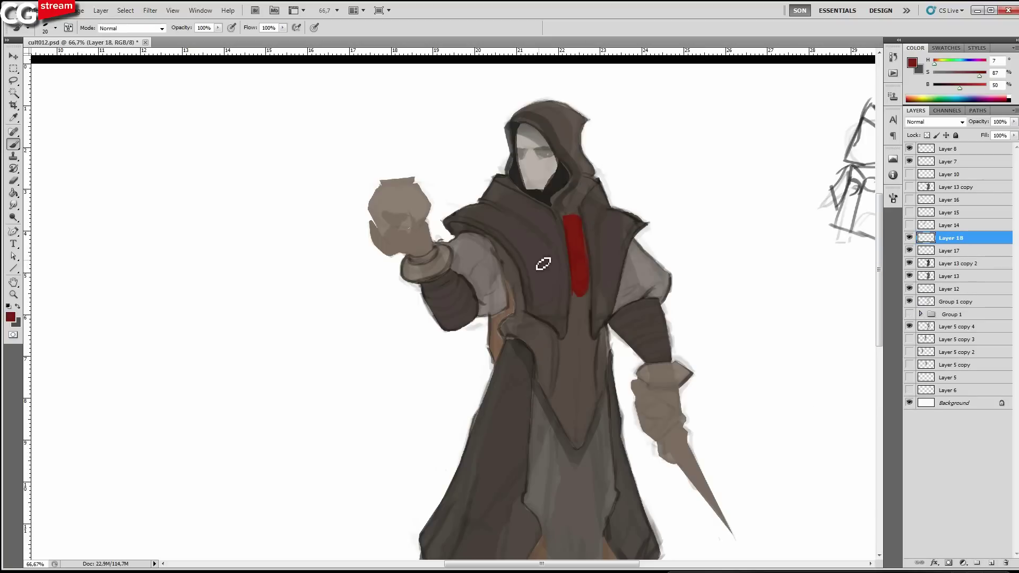
pyautogui.press('l')
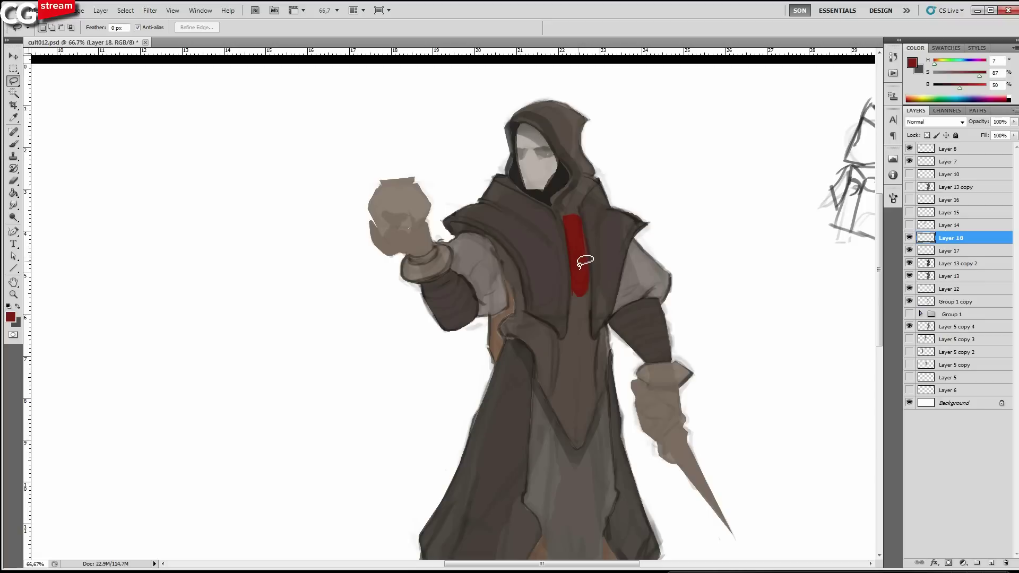
pyautogui.press('b')
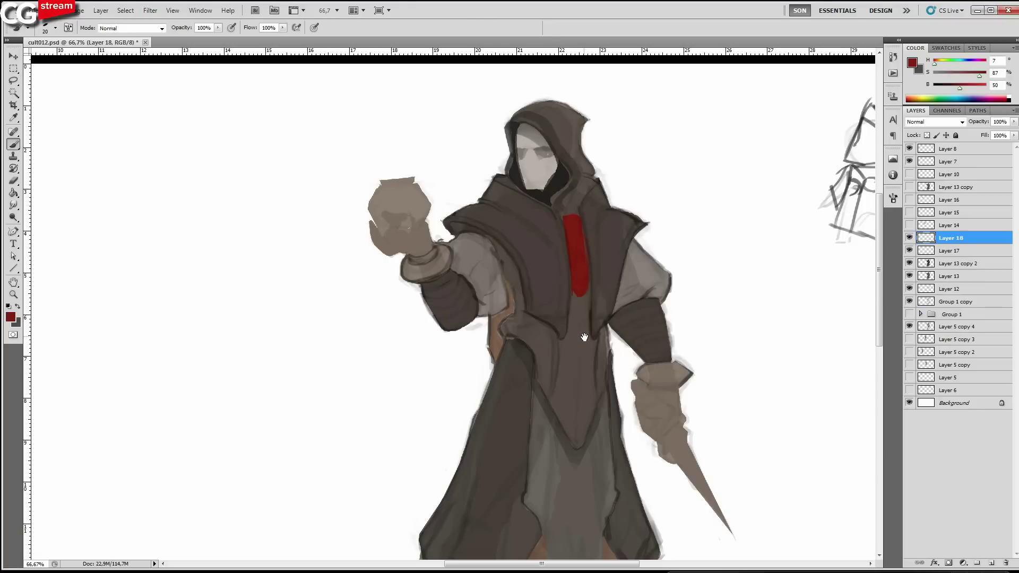
pyautogui.moveTo(584, 337); pyautogui.dragTo(572, 271)
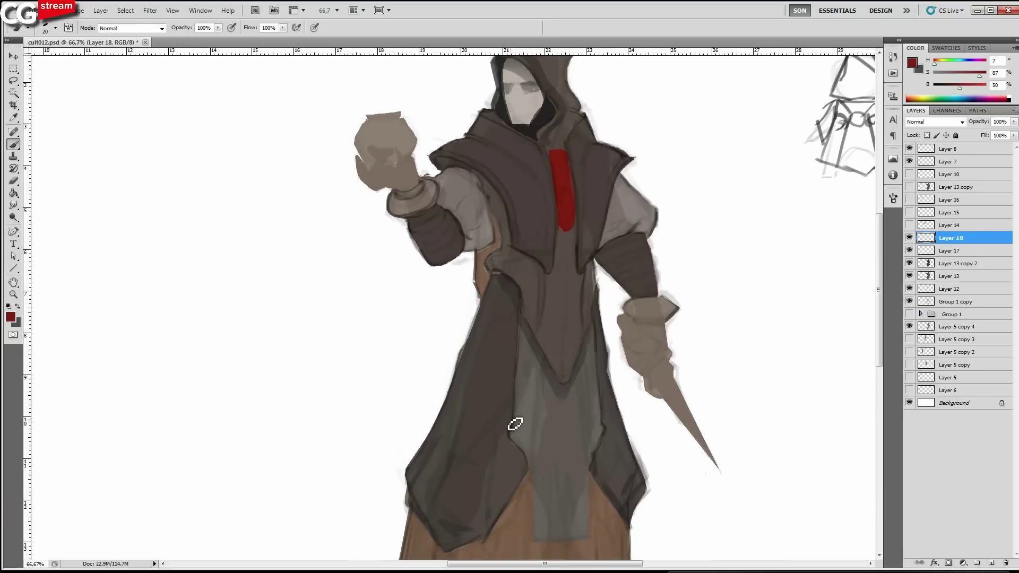
# Outline a selection around the brown underskirt below the robe and sample its brown, saturation 40%, brightness 46%.
pyautogui.keyDown('alt'); pyautogui.click(445, 470); pyautogui.keyUp('alt')
pyautogui.keyDown('ctrl'); pyautogui.keyDown('alt'); pyautogui.click(475, 435); pyautogui.keyUp('alt'); pyautogui.keyUp('ctrl')
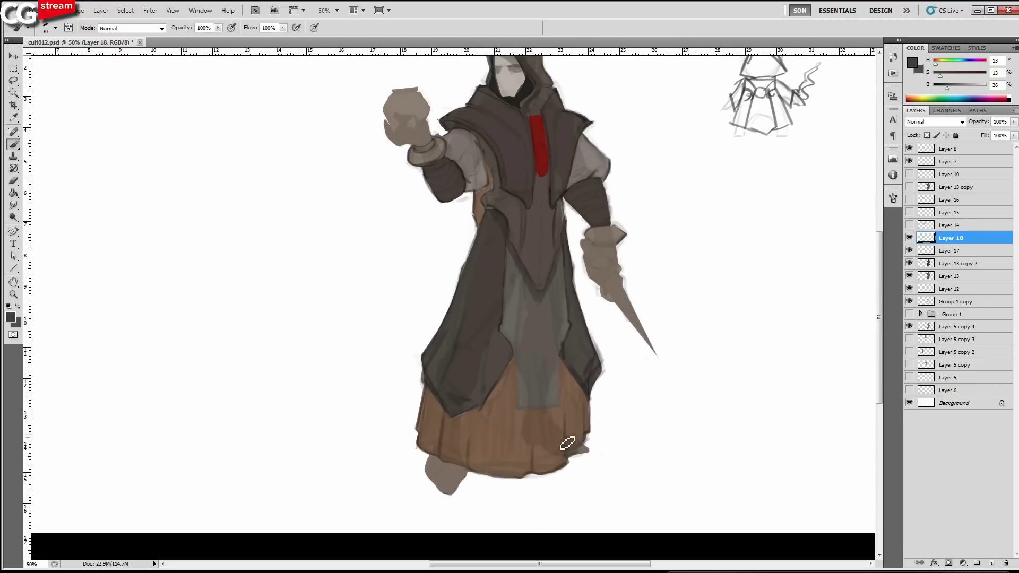
pyautogui.press('l')
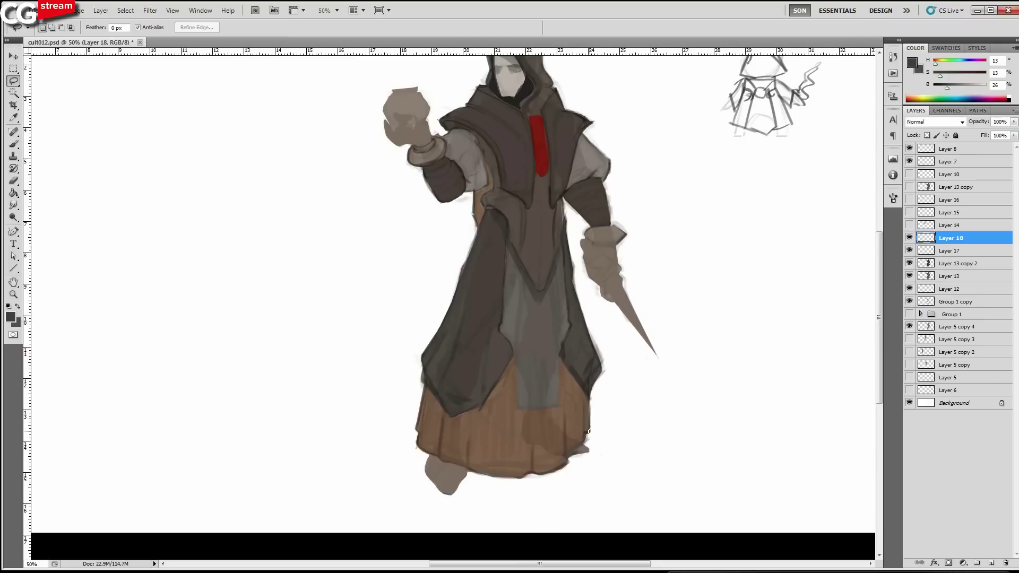
pyautogui.moveTo(589, 400); pyautogui.dragTo(570, 455)
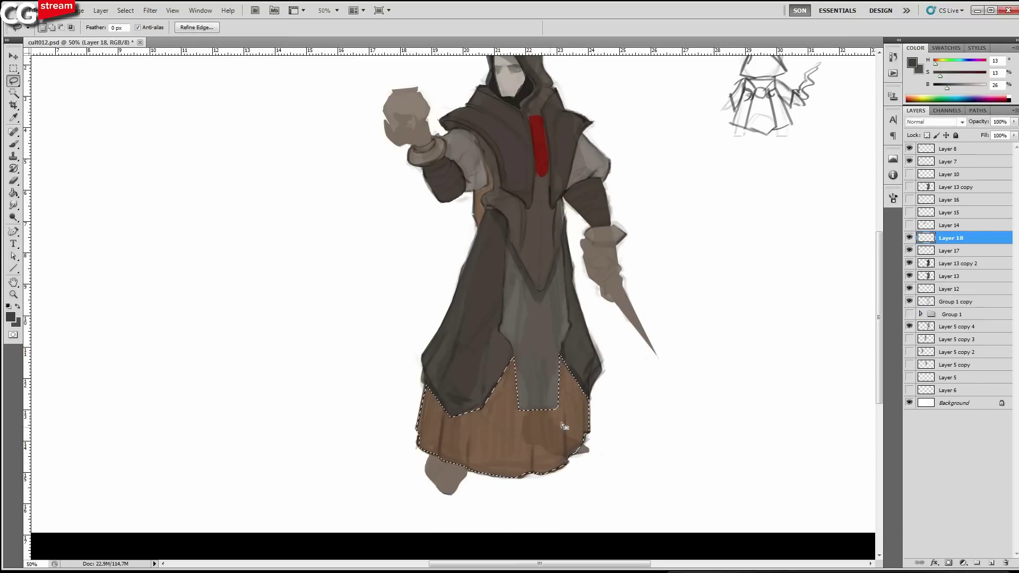
pyautogui.press('b')
pyautogui.keyDown('alt'); pyautogui.click(507, 428); pyautogui.keyUp('alt')
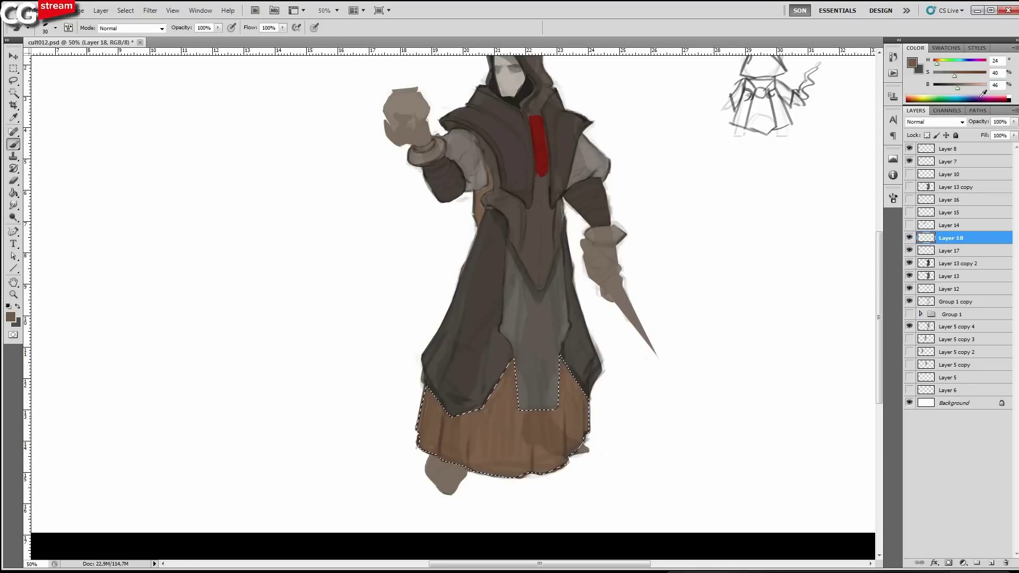
# Set a dark brown (H 24, S 56, B 26) and paint dark vertical folds across the raised-hand side of the selected brown skirt.
pyautogui.moveTo(958, 88)
pyautogui.mouseDown()
pyautogui.moveTo(948, 89)
pyautogui.moveTo(962, 78)
pyautogui.moveTo(947, 90)
pyautogui.mouseUp()
pyautogui.press(']')
pyautogui.press(']')
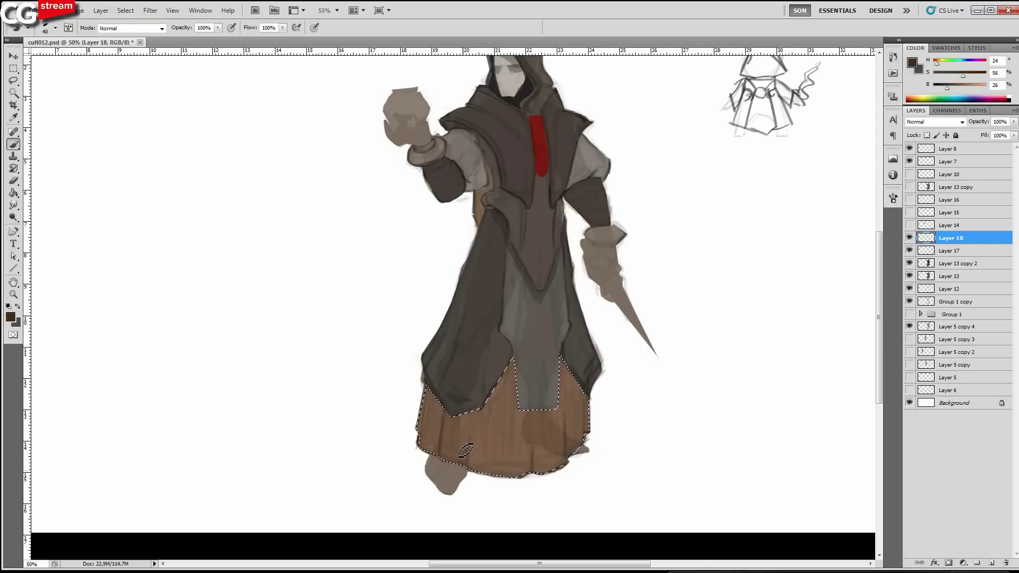
pyautogui.press('[')
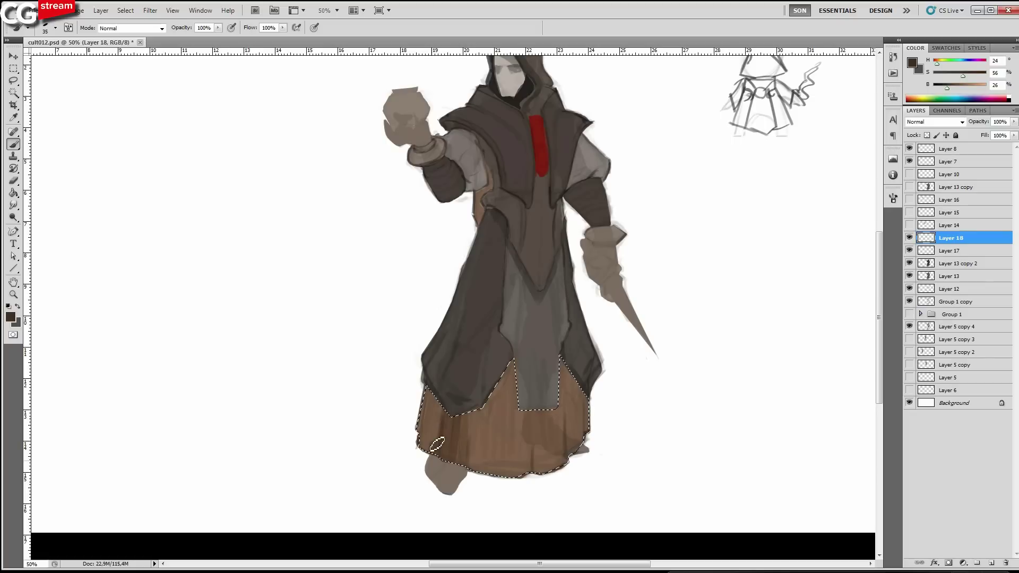
pyautogui.moveTo(438, 445); pyautogui.dragTo(431, 394)
pyautogui.press(']')
pyautogui.moveTo(478, 467)
pyautogui.mouseDown()
pyautogui.moveTo(483, 374)
pyautogui.moveTo(480, 466)
pyautogui.mouseUp()
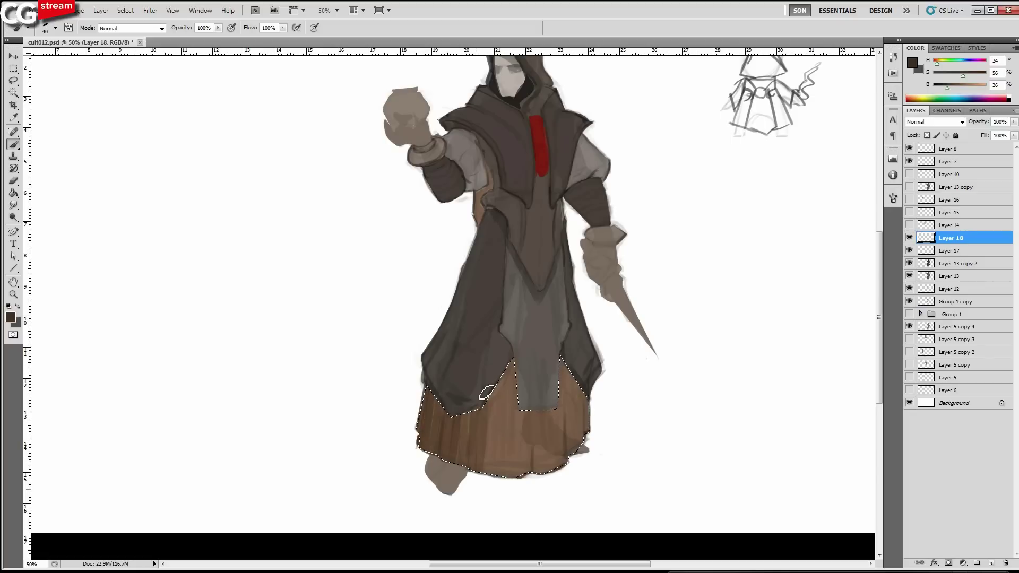
pyautogui.moveTo(488, 410); pyautogui.dragTo(523, 355)
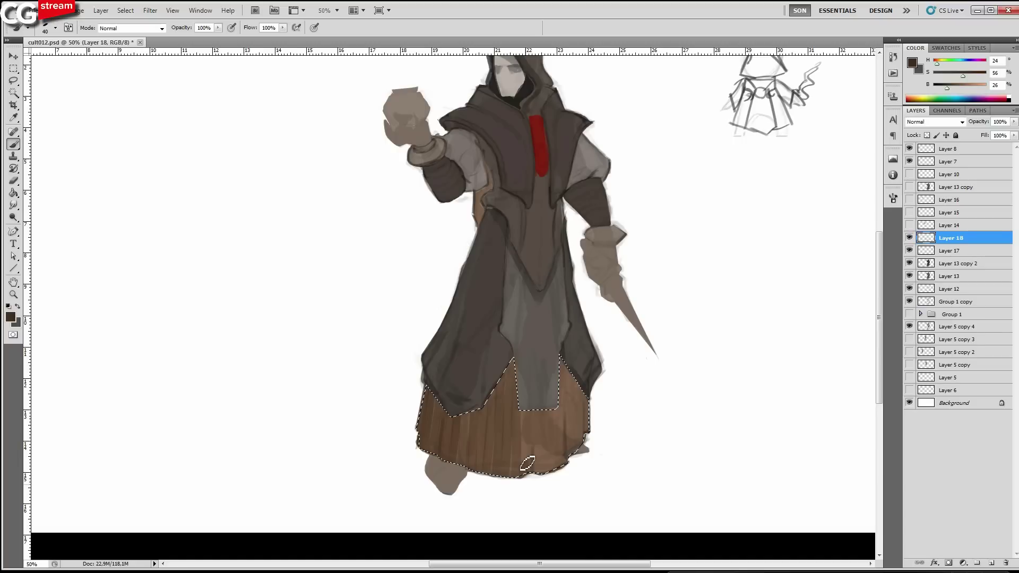
# Continue the dark brown folds across the knife-hand side of the skirt and shade its outer edge with a larger brush.
pyautogui.moveTo(527, 464)
pyautogui.mouseDown()
pyautogui.moveTo(534, 382)
pyautogui.moveTo(572, 381)
pyautogui.mouseUp()
pyautogui.press('[')
pyautogui.press(']')
pyautogui.press(']')
pyautogui.press(']')
pyautogui.press(']')
pyautogui.press(']')
pyautogui.moveTo(583, 383); pyautogui.dragTo(587, 433)
pyautogui.press(']')
pyautogui.press(']')
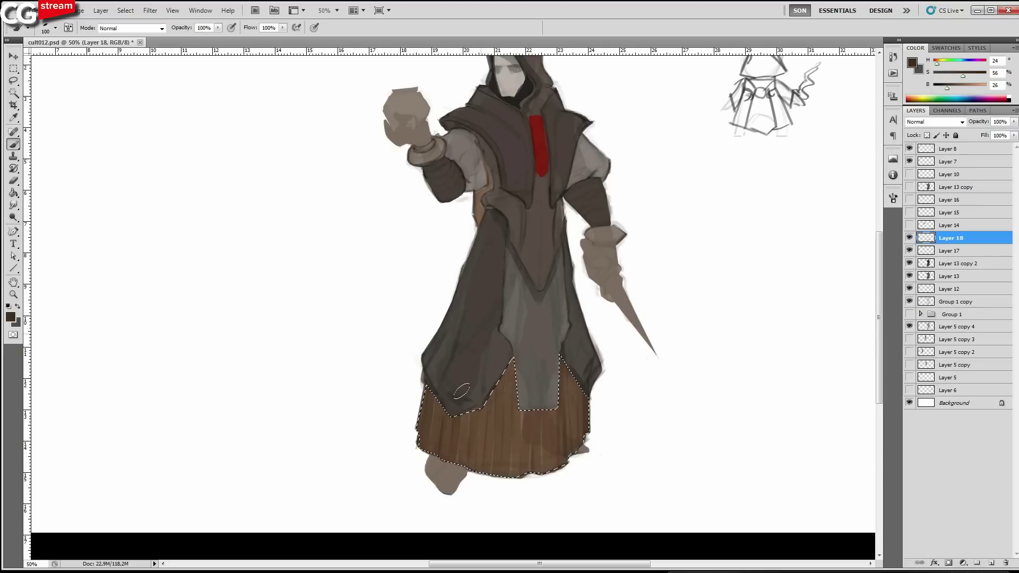
# Soften the skirt's dark folds by painting over them with mid and darker browns sampled from the cloth.
pyautogui.press('[')
pyautogui.press('[')
pyautogui.press('[')
pyautogui.press('[')
pyautogui.press('[')
pyautogui.press('[')
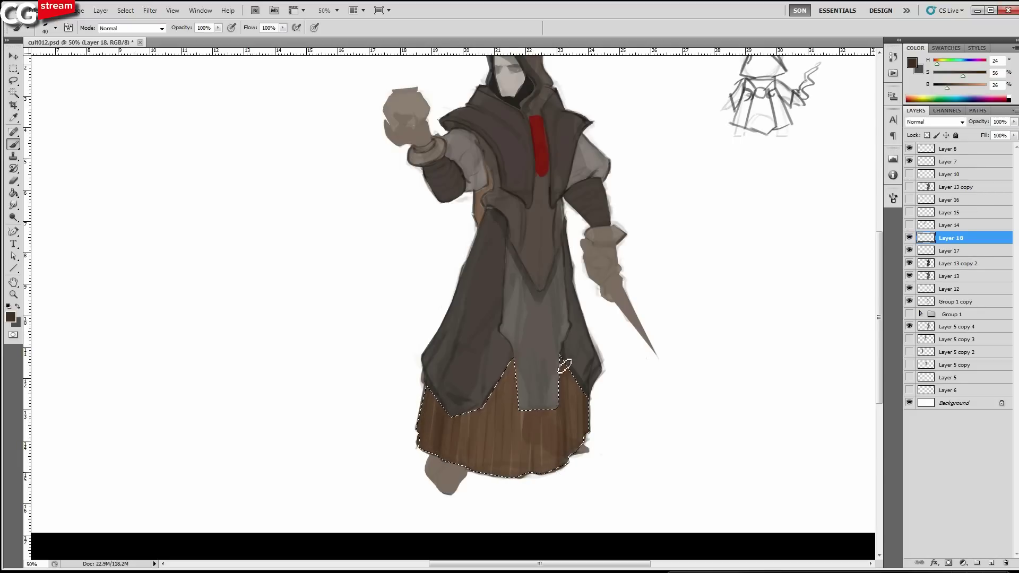
pyautogui.keyDown('alt'); pyautogui.click(525, 429); pyautogui.keyUp('alt')
pyautogui.press(']')
pyautogui.moveTo(503, 376); pyautogui.dragTo(465, 470)
pyautogui.press('[')
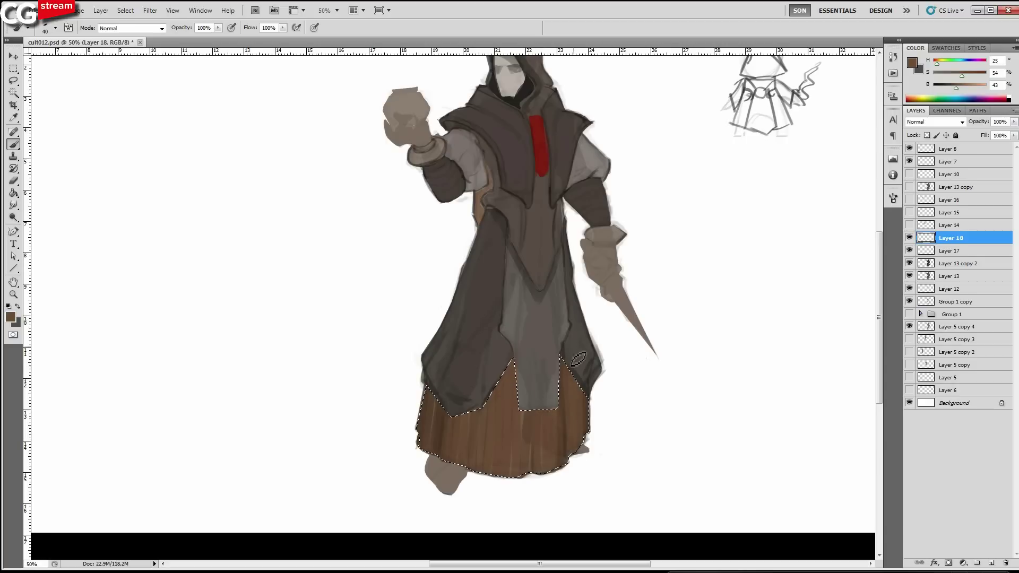
pyautogui.keyDown('alt'); pyautogui.click(558, 438); pyautogui.keyUp('alt')
pyautogui.moveTo(483, 425)
pyautogui.mouseDown()
pyautogui.moveTo(479, 482)
pyautogui.moveTo(483, 387)
pyautogui.moveTo(495, 495)
pyautogui.moveTo(496, 469)
pyautogui.moveTo(482, 477)
pyautogui.moveTo(485, 425)
pyautogui.moveTo(482, 487)
pyautogui.mouseUp()
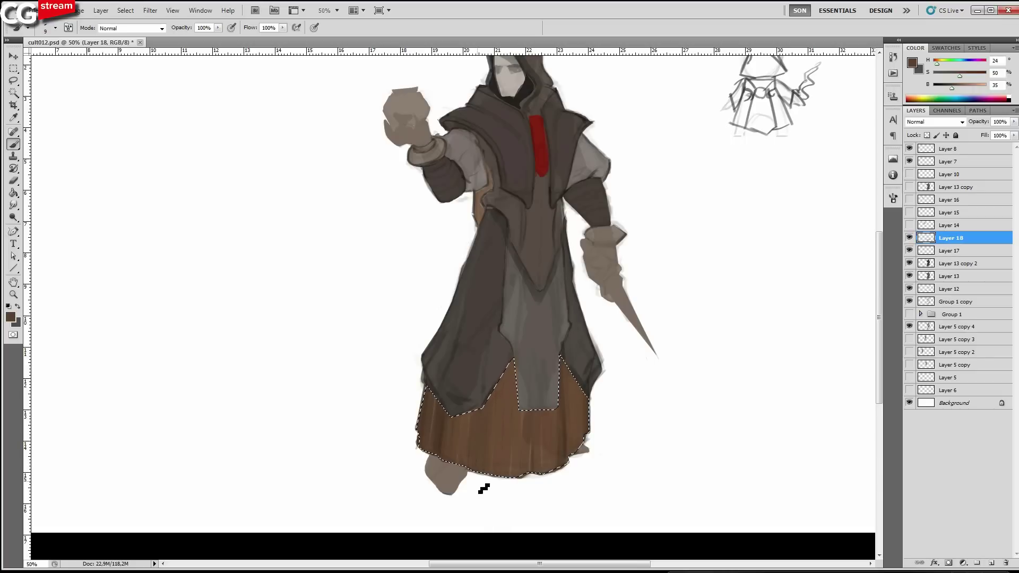
# Refine individual vertical folds below the coat's hem and beside the grey front panel using resampled skirt browns and a smaller brush.
pyautogui.keyDown('alt'); pyautogui.click(445, 449); pyautogui.keyUp('alt')
pyautogui.press('[')
pyautogui.press('[')
pyautogui.press('[')
pyautogui.press('[')
pyautogui.press('[')
pyautogui.keyDown('alt'); pyautogui.click(485, 425); pyautogui.keyUp('alt')
pyautogui.press(']')
pyautogui.press(']')
pyautogui.press(']')
pyautogui.press(']')
pyautogui.moveTo(487, 411); pyautogui.dragTo(484, 462)
pyautogui.keyDown('alt'); pyautogui.click(561, 390); pyautogui.keyUp('alt')
pyautogui.moveTo(565, 395); pyautogui.dragTo(565, 465)
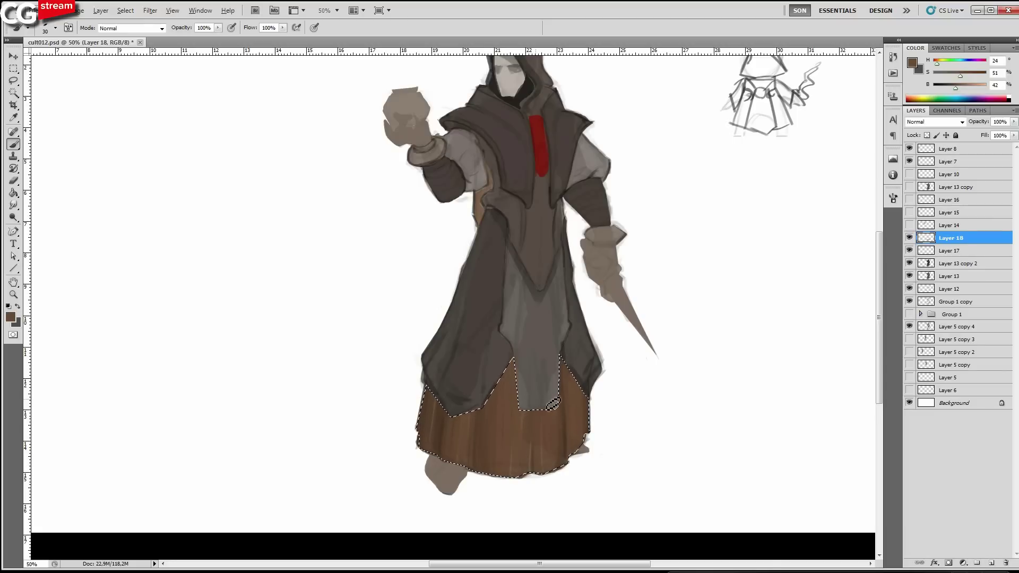
# Set a very dark brown (H 25, S 62, B 19) and paint the coat's cast shadow along the top edge of the skirt.
pyautogui.keyDown('alt'); pyautogui.click(478, 434); pyautogui.keyUp('alt')
pyautogui.press(']')
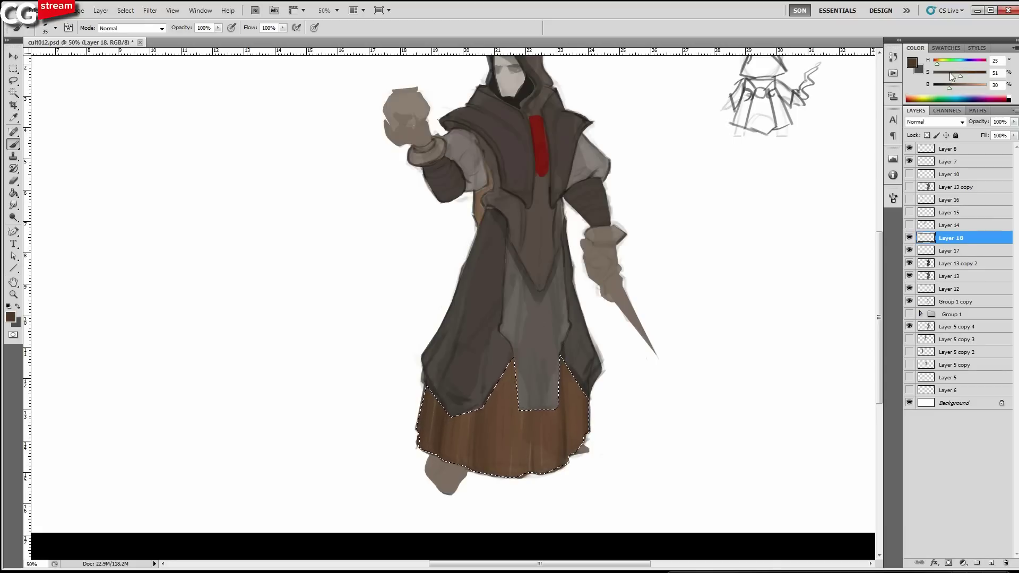
pyautogui.moveTo(952, 89); pyautogui.dragTo(946, 94)
pyautogui.press(']')
pyautogui.press(']')
pyautogui.press(']')
pyautogui.press(']')
pyautogui.press(']')
pyautogui.press(']')
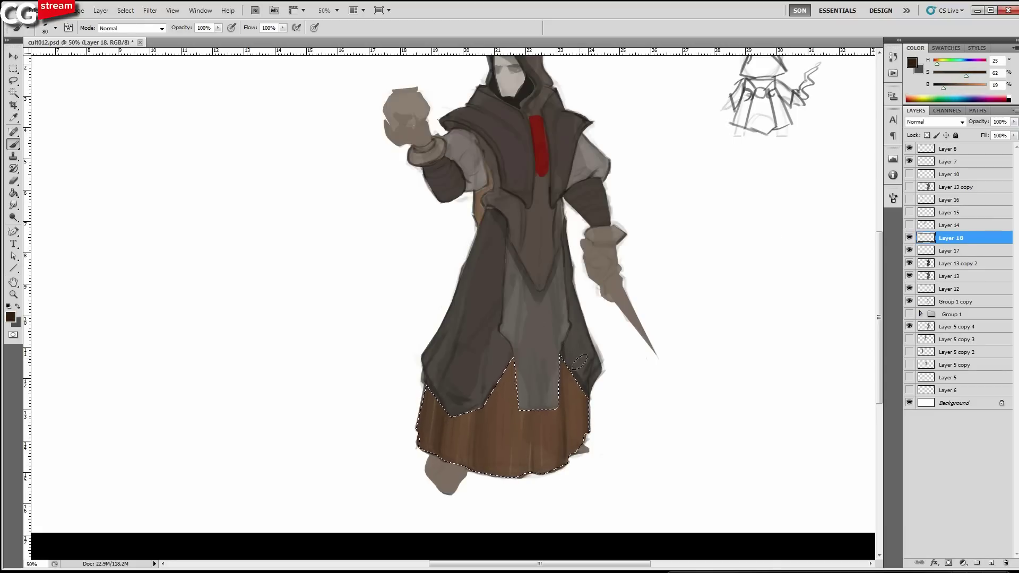
pyautogui.press('[')
pyautogui.press('[')
pyautogui.press(']')
pyautogui.moveTo(513, 363); pyautogui.dragTo(486, 407)
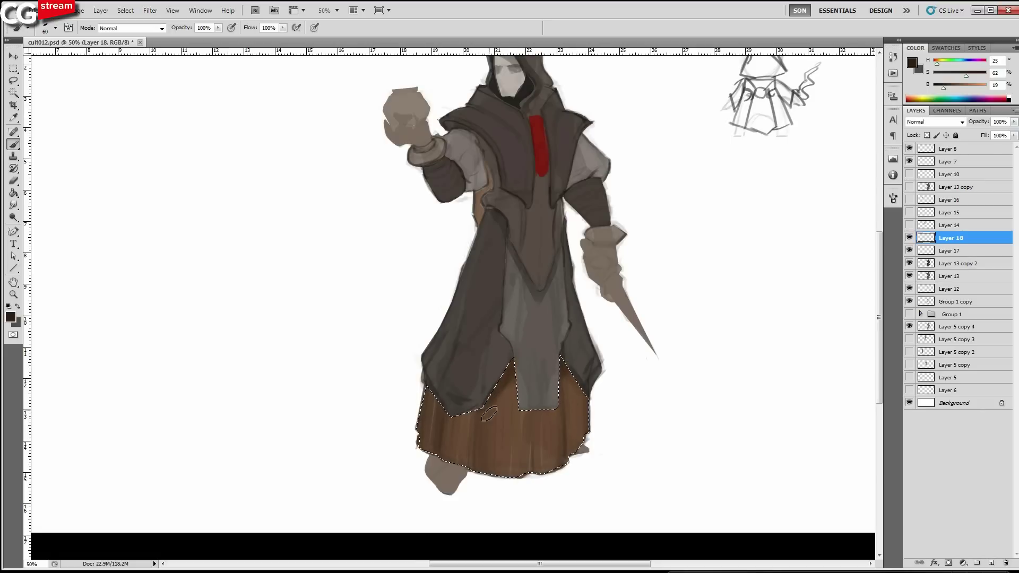
pyautogui.moveTo(514, 368)
pyautogui.mouseDown()
pyautogui.moveTo(505, 401)
pyautogui.moveTo(513, 365)
pyautogui.mouseUp()
pyautogui.keyDown('alt'); pyautogui.click(508, 390); pyautogui.keyUp('alt')
pyautogui.press('[')
# Deselect the skirt and outline both wrist cuffs together in one Lasso selection.
pyautogui.scroll(4, 631, 376)
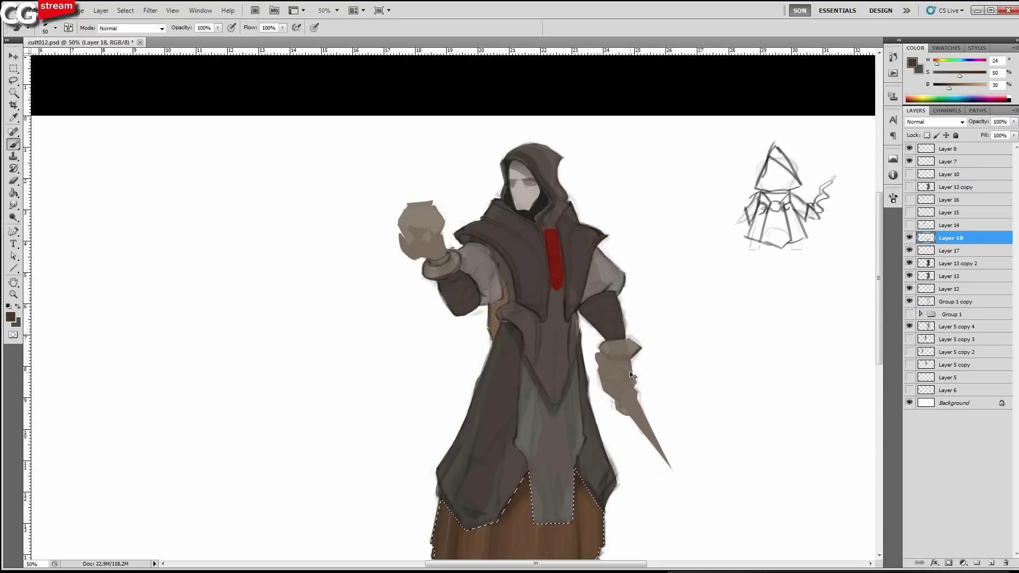
pyautogui.moveTo(536, 338); pyautogui.dragTo(535, 332)
pyautogui.keyDown('ctrl'); pyautogui.click(581, 339); pyautogui.keyUp('ctrl')
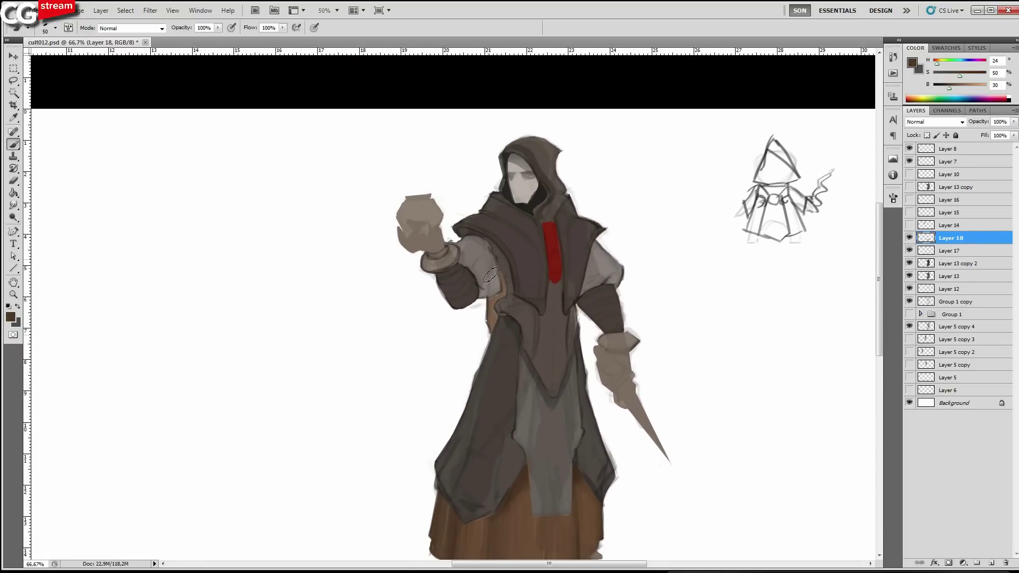
pyautogui.press('l')
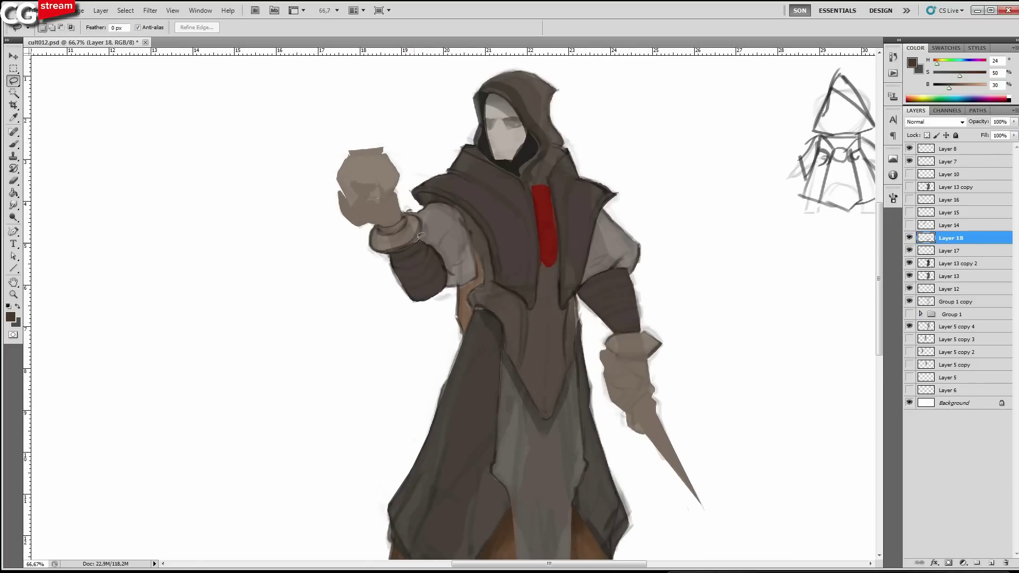
pyautogui.moveTo(420, 237); pyautogui.dragTo(420, 232)
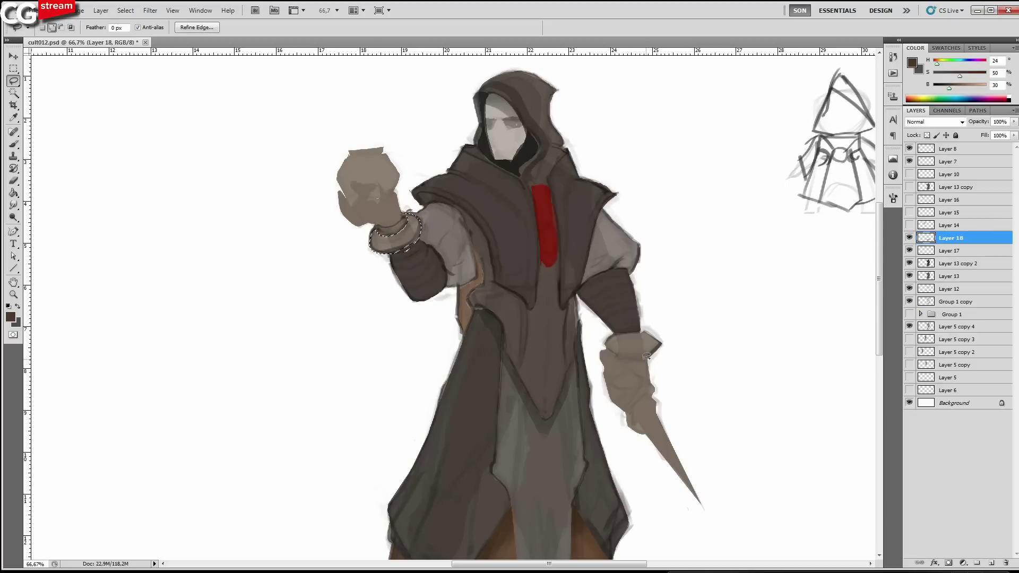
pyautogui.moveTo(647, 357); pyautogui.dragTo(648, 355)
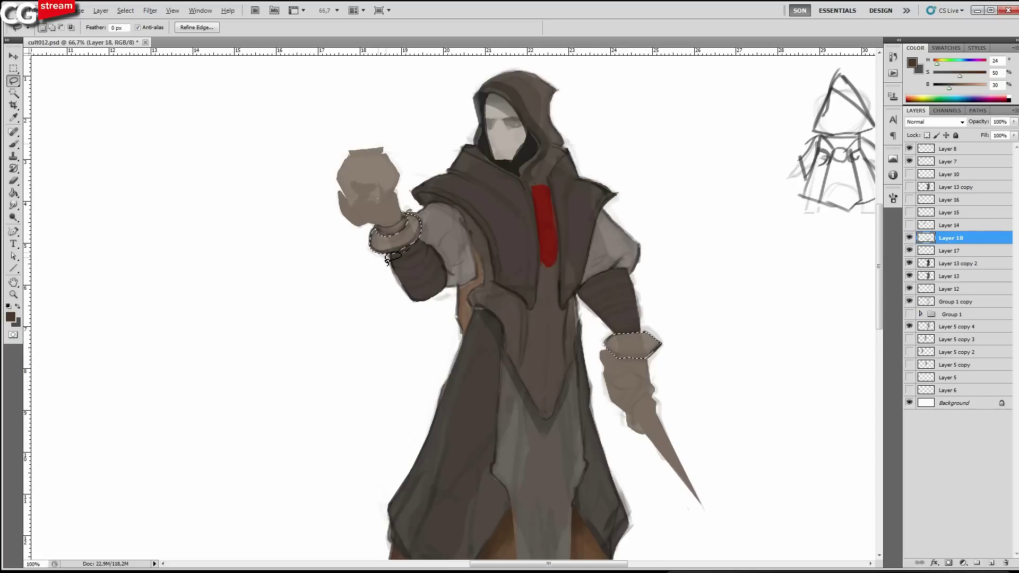
pyautogui.keyDown('ctrl'); pyautogui.click(383, 261); pyautogui.keyUp('ctrl')
pyautogui.moveTo(441, 275)
pyautogui.mouseDown()
pyautogui.moveTo(467, 269)
pyautogui.moveTo(437, 287)
pyautogui.moveTo(480, 262)
pyautogui.mouseUp()
pyautogui.moveTo(676, 316)
pyautogui.mouseDown()
pyautogui.moveTo(584, 252)
pyautogui.moveTo(595, 294)
pyautogui.mouseUp()
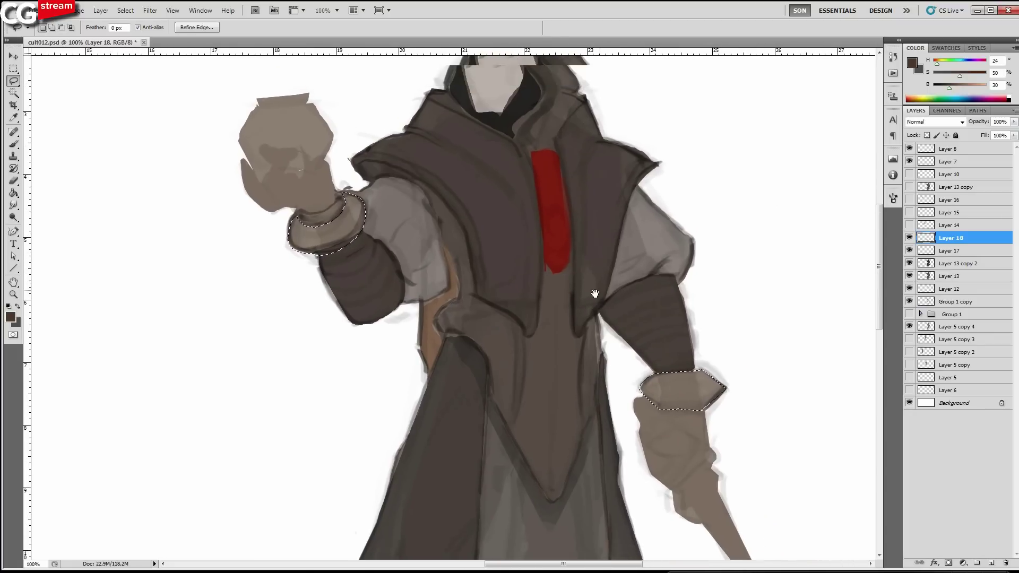
pyautogui.hotkey('ctrl', '-')
# Set a light warm grey (H 22, S 8, B 65) and fill both selected cuffs with large brush strokes.
pyautogui.press('b')
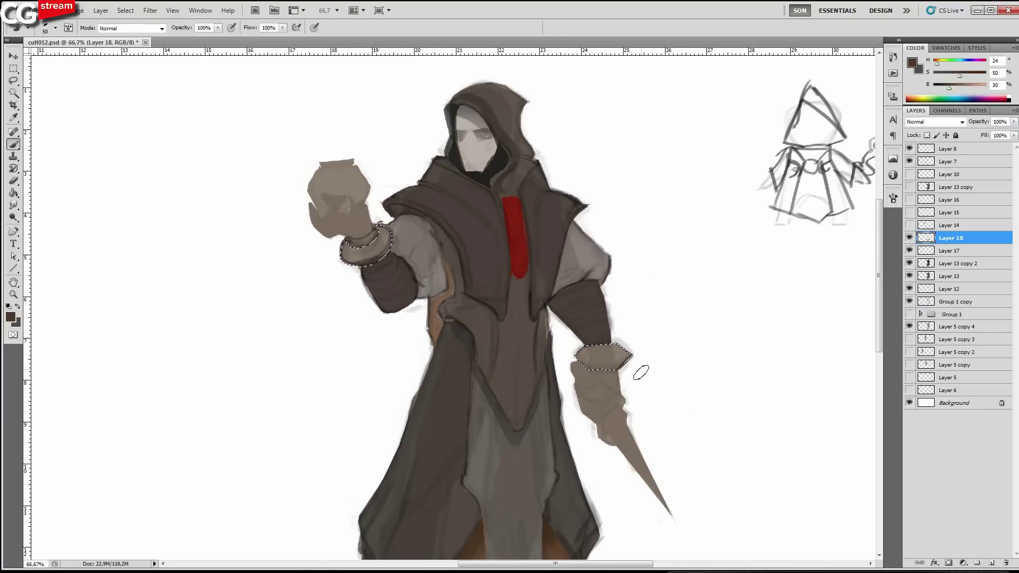
pyautogui.keyDown('alt'); pyautogui.click(383, 233); pyautogui.keyUp('alt')
pyautogui.moveTo(945, 75); pyautogui.dragTo(966, 84)
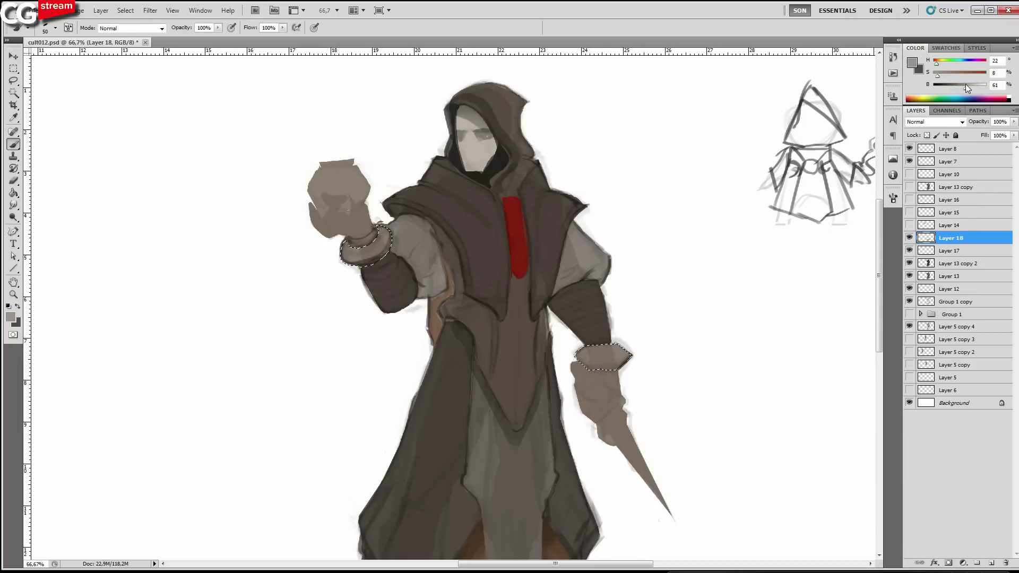
pyautogui.press(']')
pyautogui.press(']')
pyautogui.press(']')
pyautogui.press(']')
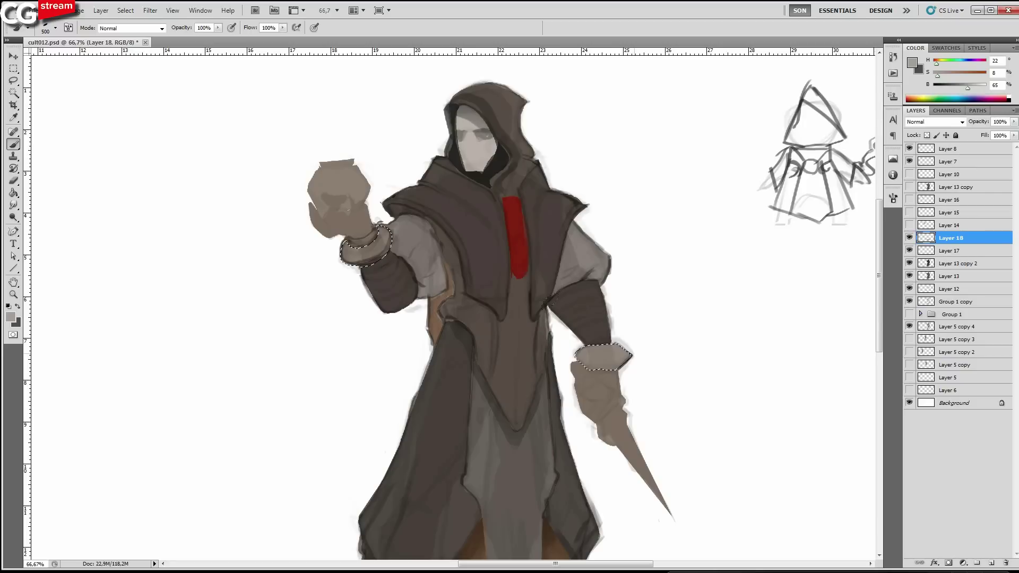
pyautogui.press('[')
pyautogui.press('[')
pyautogui.moveTo(347, 257)
pyautogui.mouseDown()
pyautogui.moveTo(380, 247)
pyautogui.moveTo(387, 232)
pyautogui.mouseUp()
# Raise the colour's brightness to 88 and paint soft metallic highlights on both cuffs.
pyautogui.moveTo(968, 87); pyautogui.dragTo(980, 88)
pyautogui.press('[')
pyautogui.press('[')
pyautogui.press('[')
pyautogui.press('[')
pyautogui.press('[')
pyautogui.press('[')
pyautogui.press('[')
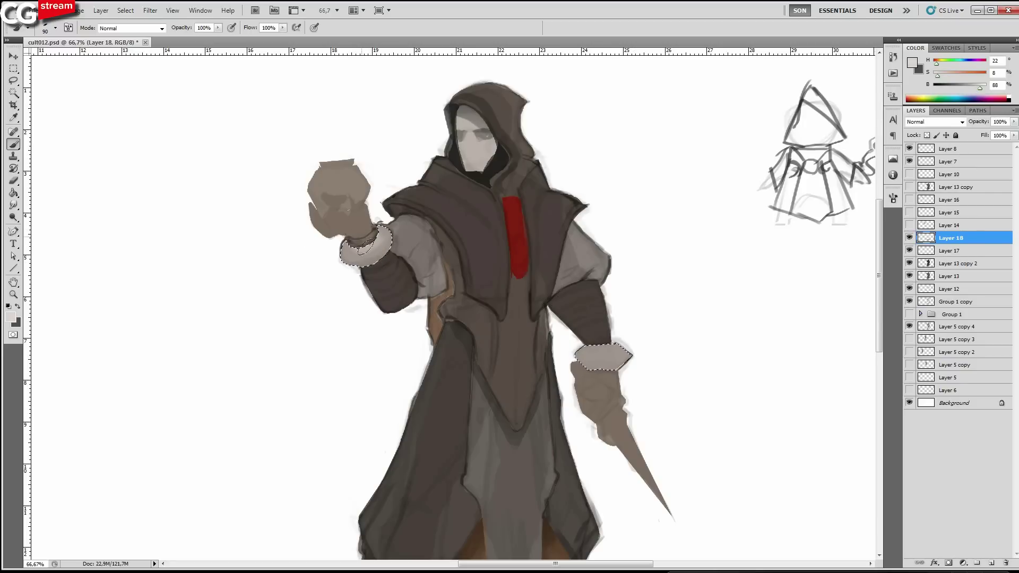
pyautogui.moveTo(363, 253); pyautogui.dragTo(356, 238)
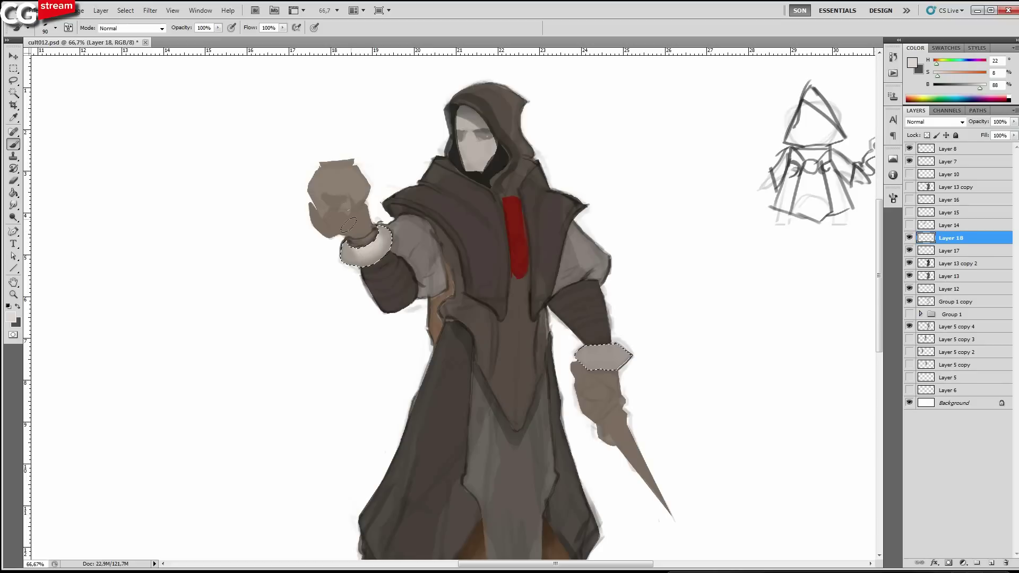
pyautogui.moveTo(586, 360)
pyautogui.mouseDown()
pyautogui.moveTo(604, 357)
pyautogui.moveTo(585, 355)
pyautogui.mouseUp()
# Set a dark grey (H 22, S 10, B 28) and shade the lower edge and outer end of the raised-hand cuff.
pyautogui.press('[')
pyautogui.press('[')
pyautogui.keyDown('alt'); pyautogui.click(388, 237); pyautogui.keyUp('alt')
pyautogui.click(948, 84)
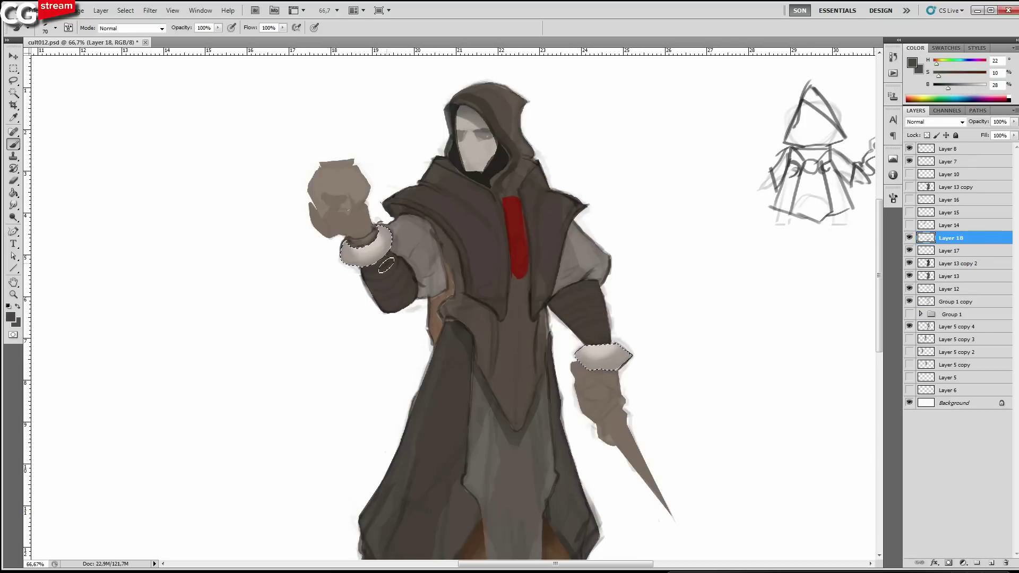
pyautogui.moveTo(357, 259)
pyautogui.mouseDown()
pyautogui.moveTo(387, 238)
pyautogui.moveTo(381, 257)
pyautogui.mouseUp()
pyautogui.press('[')
pyautogui.moveTo(346, 249); pyautogui.dragTo(341, 262)
pyautogui.press('[')
# Deepen the shadow at the raised-hand cuff's outer end with a near-black brown (H 22, S 39, B 16).
pyautogui.moveTo(938, 76)
pyautogui.mouseDown()
pyautogui.moveTo(954, 75)
pyautogui.moveTo(941, 87)
pyautogui.mouseUp()
pyautogui.press('[')
pyautogui.moveTo(345, 246); pyautogui.dragTo(349, 255)
# Shade the lower half of the knife-hand cuff with the near-black brown and blend it with a sampled dark grey.
pyautogui.press(']')
pyautogui.press(']')
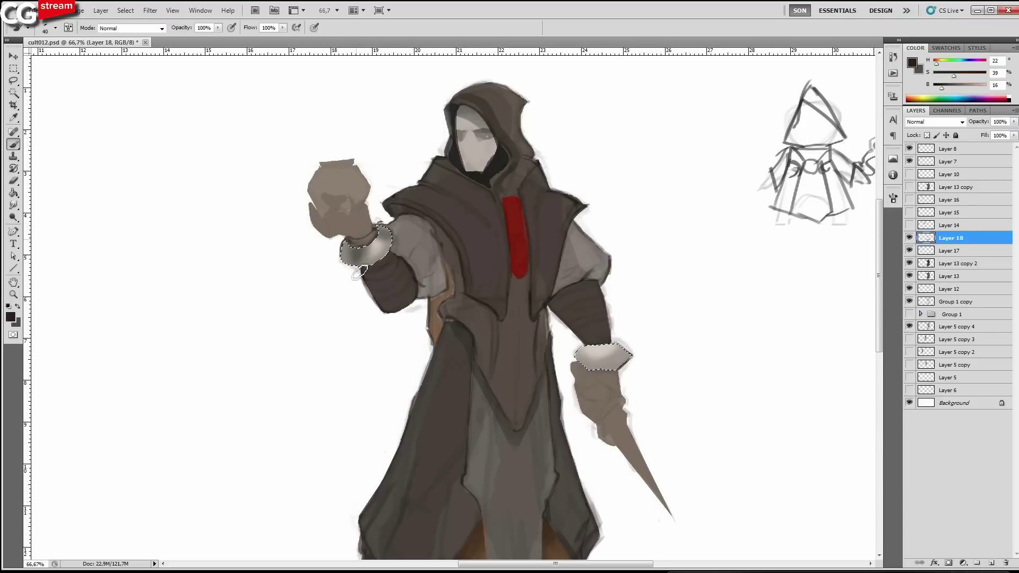
pyautogui.moveTo(614, 371); pyautogui.dragTo(565, 374)
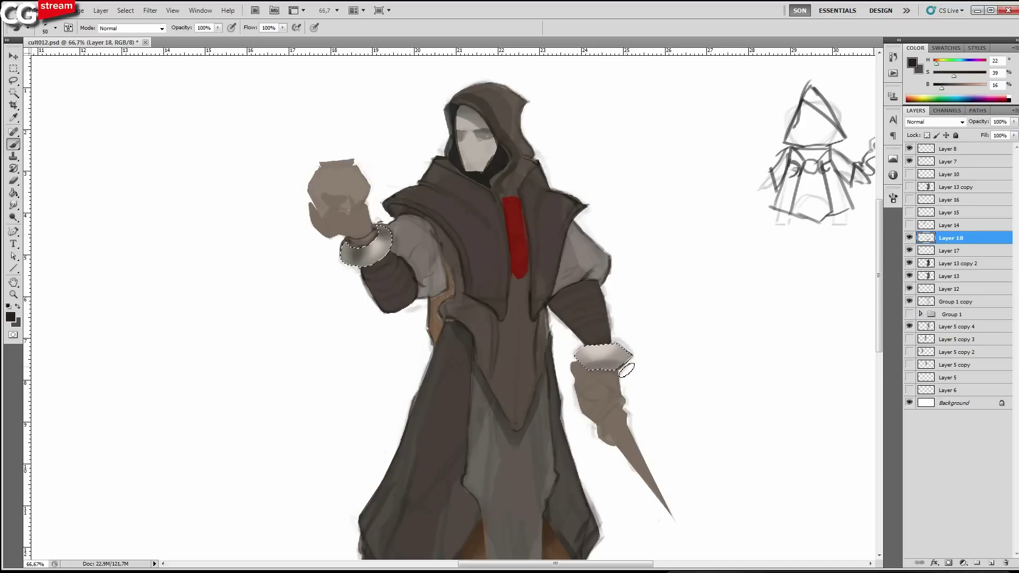
pyautogui.press(']')
pyautogui.press('[')
pyautogui.press('[')
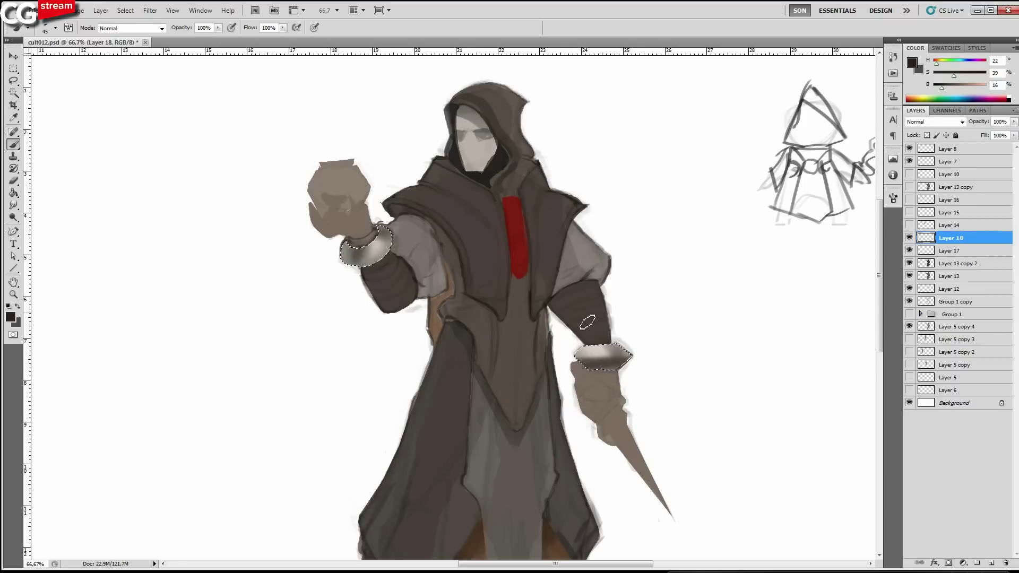
pyautogui.press('[')
pyautogui.keyDown('alt'); pyautogui.click(619, 362); pyautogui.keyUp('alt')
pyautogui.moveTo(624, 365)
pyautogui.mouseDown()
pyautogui.moveTo(621, 351)
pyautogui.moveTo(584, 362)
pyautogui.mouseUp()
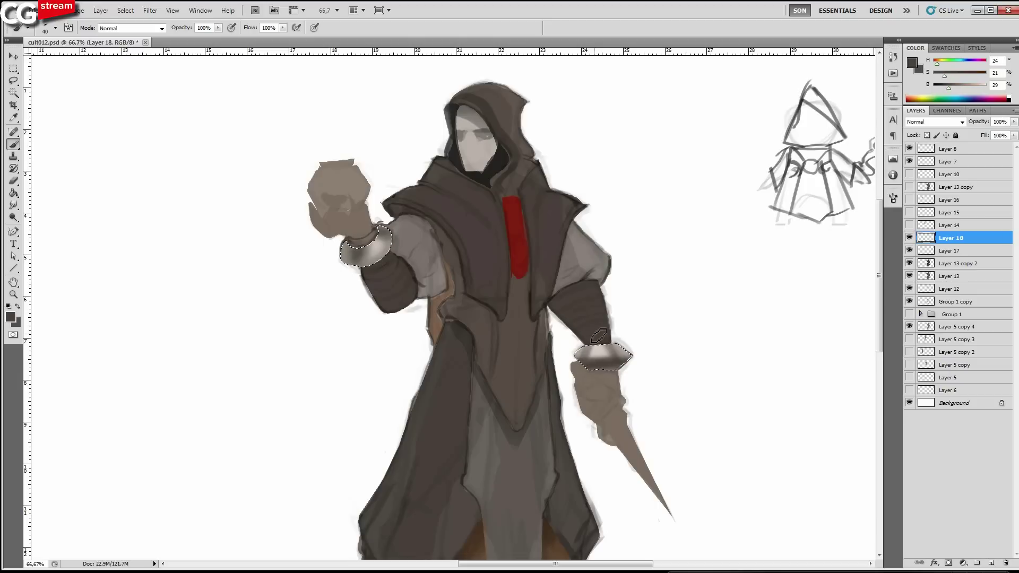
# Blend the upper edge and centre of the knife-hand cuff using light and dark tones sampled from it.
pyautogui.keyDown('alt'); pyautogui.click(604, 345); pyautogui.keyUp('alt')
pyautogui.keyDown('alt'); pyautogui.click(602, 340); pyautogui.keyUp('alt')
pyautogui.keyDown('alt'); pyautogui.click(602, 348); pyautogui.keyUp('alt')
pyautogui.moveTo(594, 347)
pyautogui.mouseDown()
pyautogui.moveTo(588, 354)
pyautogui.moveTo(609, 349)
pyautogui.mouseUp()
pyautogui.keyDown('alt'); pyautogui.click(599, 362); pyautogui.keyUp('alt')
pyautogui.keyDown('alt'); pyautogui.click(604, 352); pyautogui.keyUp('alt')
pyautogui.keyDown('alt'); pyautogui.click(611, 363); pyautogui.keyUp('alt')
# Set a near-white grey (H 22, S 8, B 92) and add a thin highlight to the raised-hand cuff with a small brush.
pyautogui.keyDown('alt'); pyautogui.click(380, 246); pyautogui.keyUp('alt')
pyautogui.moveTo(976, 87); pyautogui.dragTo(982, 88)
pyautogui.press('[')
pyautogui.press('[')
pyautogui.press('[')
pyautogui.press('[')
pyautogui.press('[')
pyautogui.moveTo(380, 242); pyautogui.dragTo(388, 257)
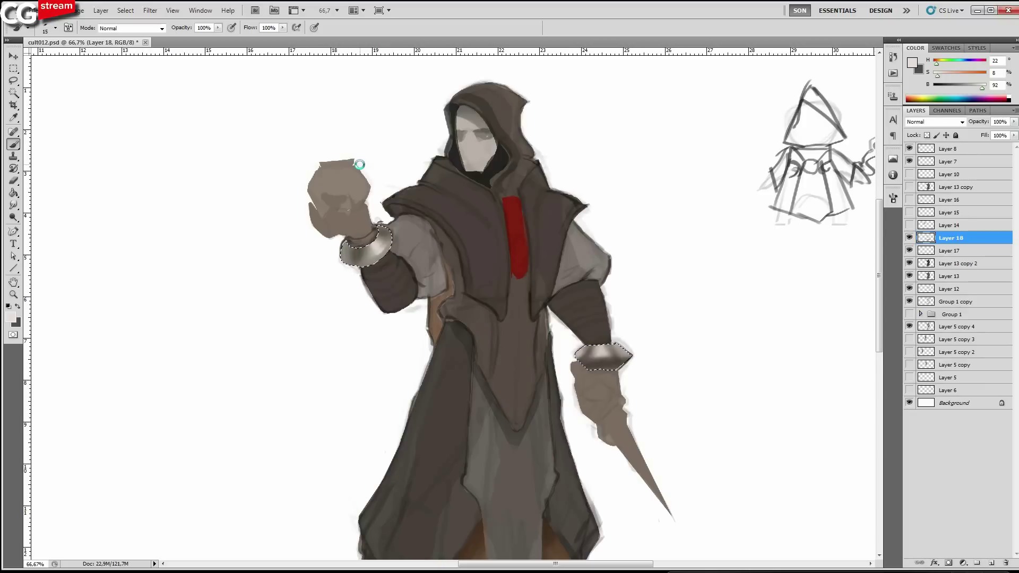
# Deselect the cuffs and flip the canvas horizontally.
pyautogui.hotkey('ctrl', 'd')
pyautogui.moveTo(209, 234); pyautogui.dragTo(524, 248)
# Smooth the raised-hand cuff's shading with sampled light grey and brighten its highlight colour to B 92.
pyautogui.press('[')
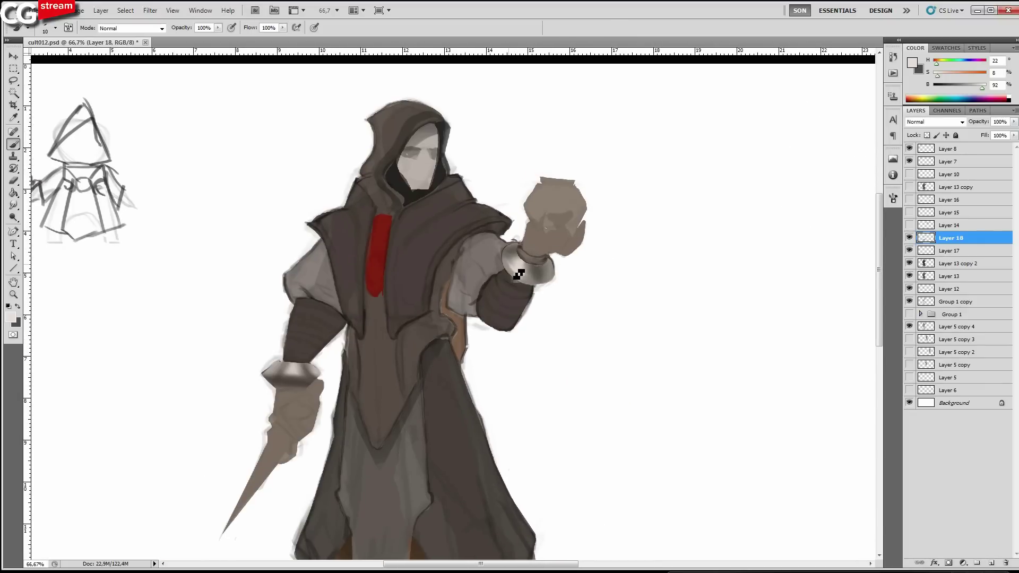
pyautogui.keyDown('alt'); pyautogui.click(512, 271); pyautogui.keyUp('alt')
pyautogui.keyDown('alt'); pyautogui.click(514, 269); pyautogui.keyUp('alt')
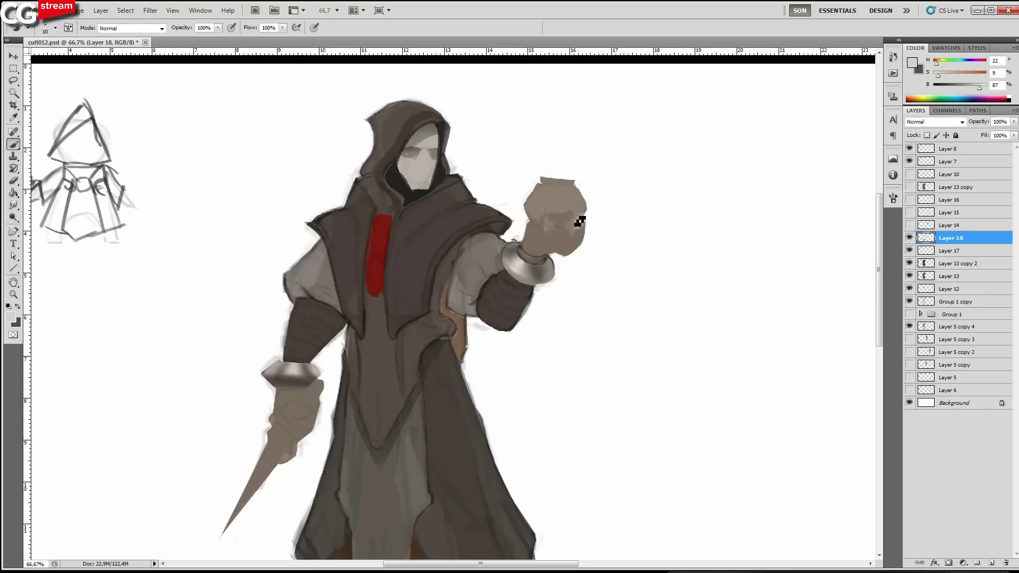
pyautogui.click(982, 88)
pyautogui.keyDown('ctrl'); pyautogui.click(525, 271); pyautogui.keyUp('ctrl')
pyautogui.press('p')
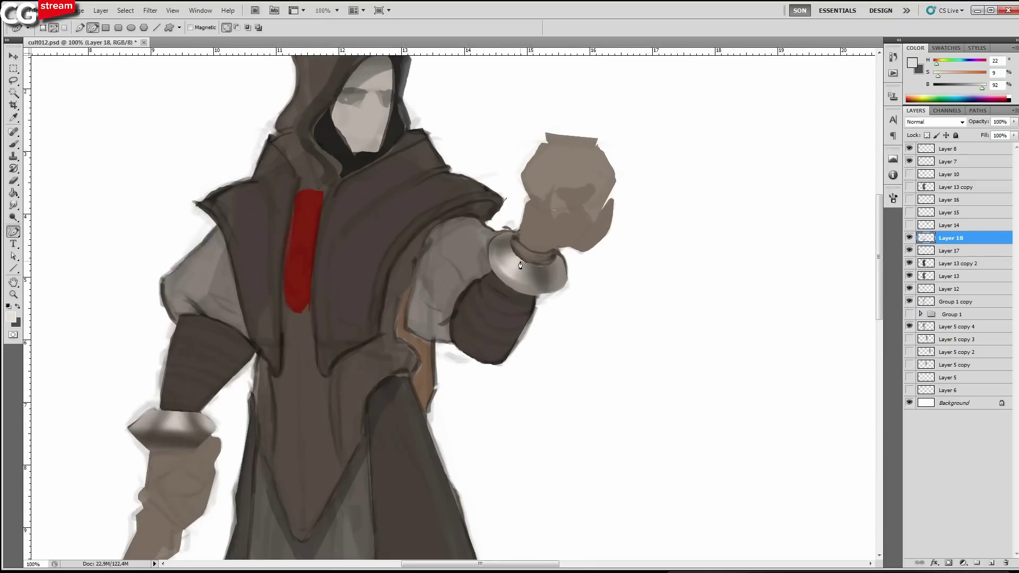
pyautogui.press('b')
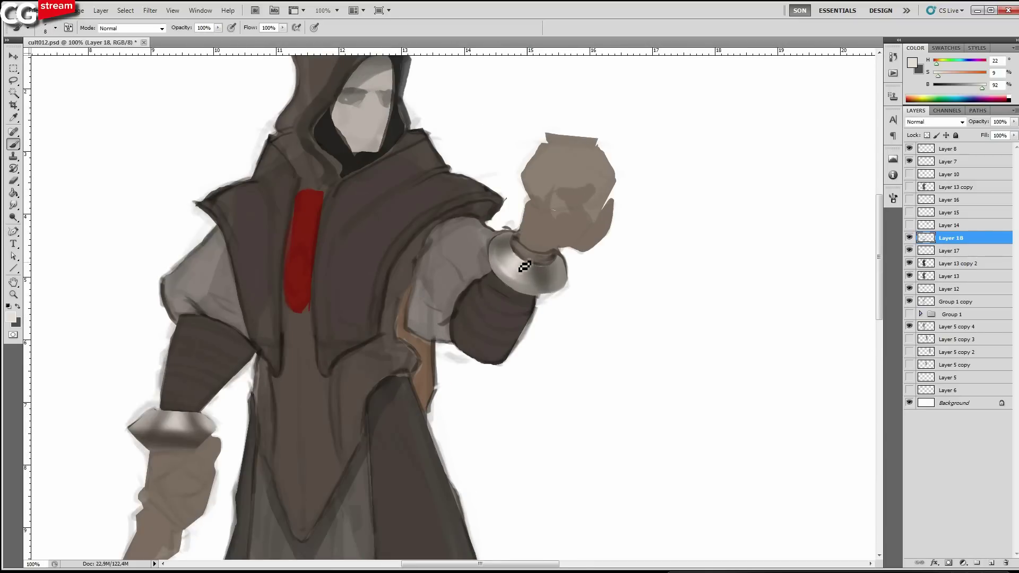
# Sample the dark outline colour from the coat and darken the lower part of the knife-hand cuff.
pyautogui.moveTo(524, 267); pyautogui.dragTo(718, 191)
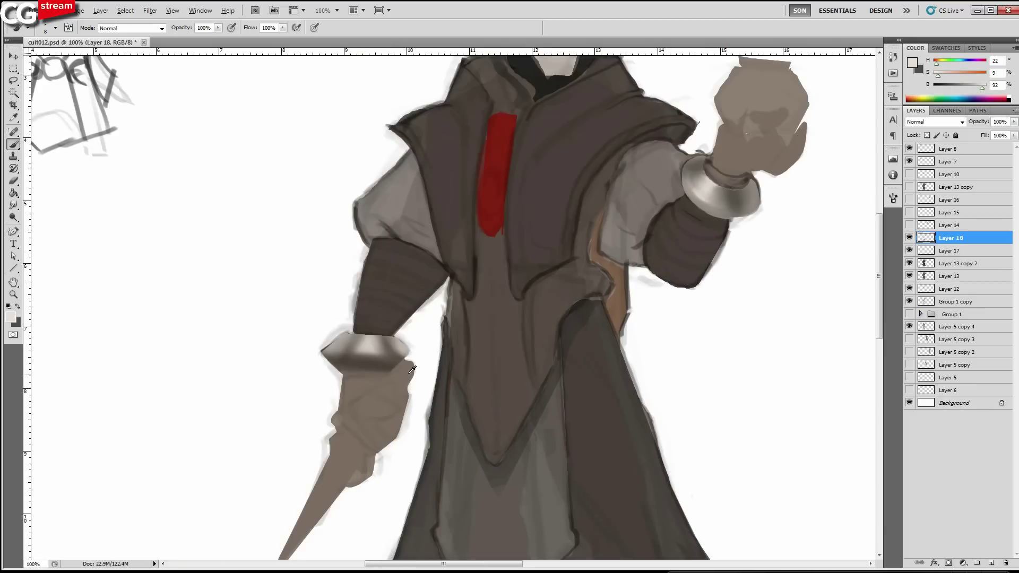
pyautogui.keyDown('alt'); pyautogui.click(577, 304); pyautogui.keyUp('alt')
pyautogui.keyDown('alt'); pyautogui.click(576, 301); pyautogui.keyUp('alt')
pyautogui.moveTo(395, 380)
pyautogui.mouseDown()
pyautogui.moveTo(405, 364)
pyautogui.moveTo(341, 363)
pyautogui.moveTo(406, 364)
pyautogui.mouseUp()
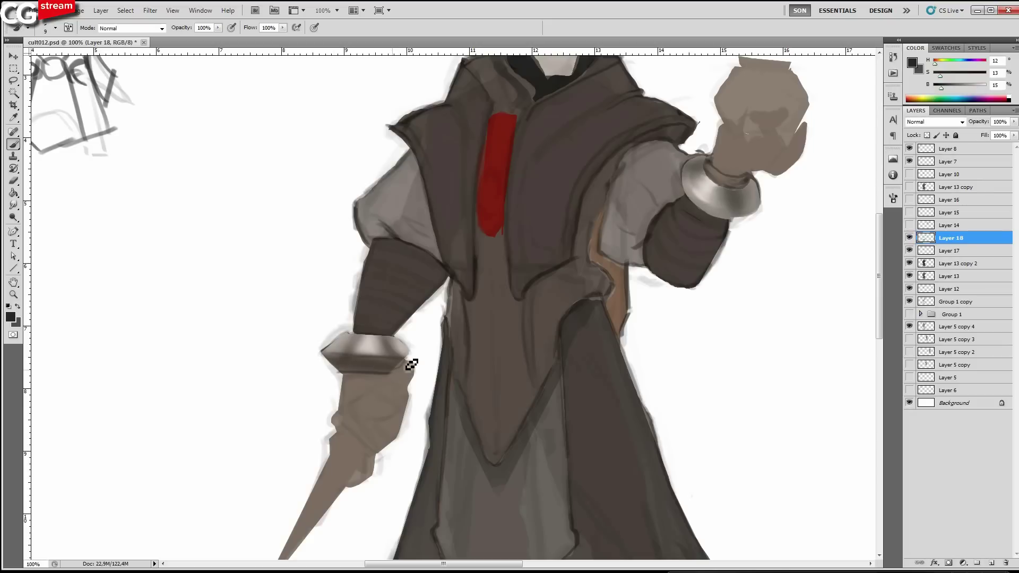
# Darken the knife-hand cuff's lower edge and trim its outer tip with the sampled white background colour.
pyautogui.moveTo(393, 336); pyautogui.dragTo(411, 350)
pyautogui.keyDown('alt'); pyautogui.click(322, 361); pyautogui.keyUp('alt')
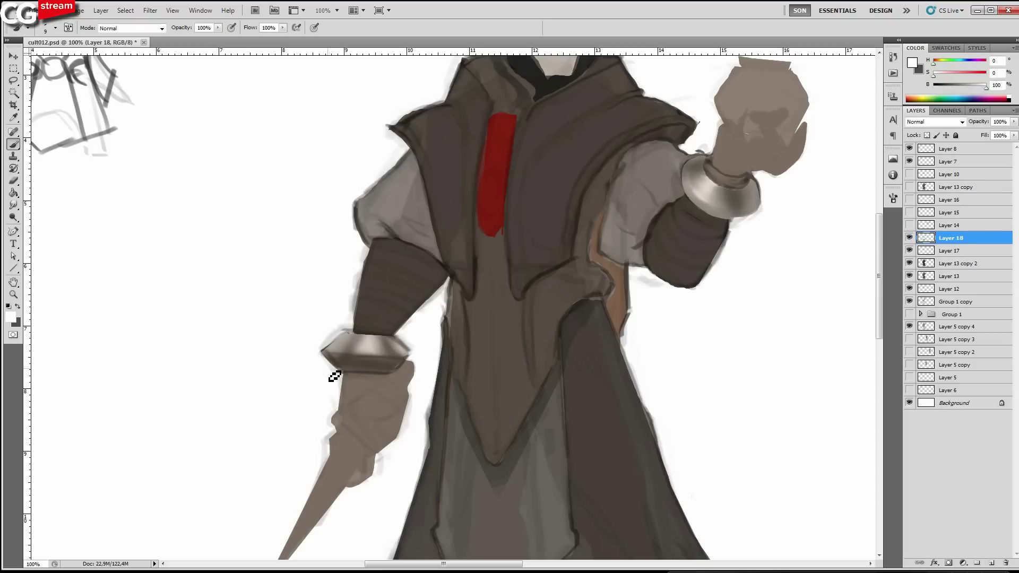
pyautogui.press(']')
pyautogui.press(']')
pyautogui.press(']')
pyautogui.press(']')
pyautogui.press(']')
pyautogui.press(']')
pyautogui.moveTo(333, 375); pyautogui.dragTo(321, 355)
pyautogui.moveTo(336, 333); pyautogui.dragTo(328, 345)
# Retouch the trimmed end of the knife-hand cuff with greys sampled from the metal, using a smaller brush.
pyautogui.press('[')
pyautogui.press('[')
pyautogui.keyDown('alt'); pyautogui.click(336, 347); pyautogui.keyUp('alt')
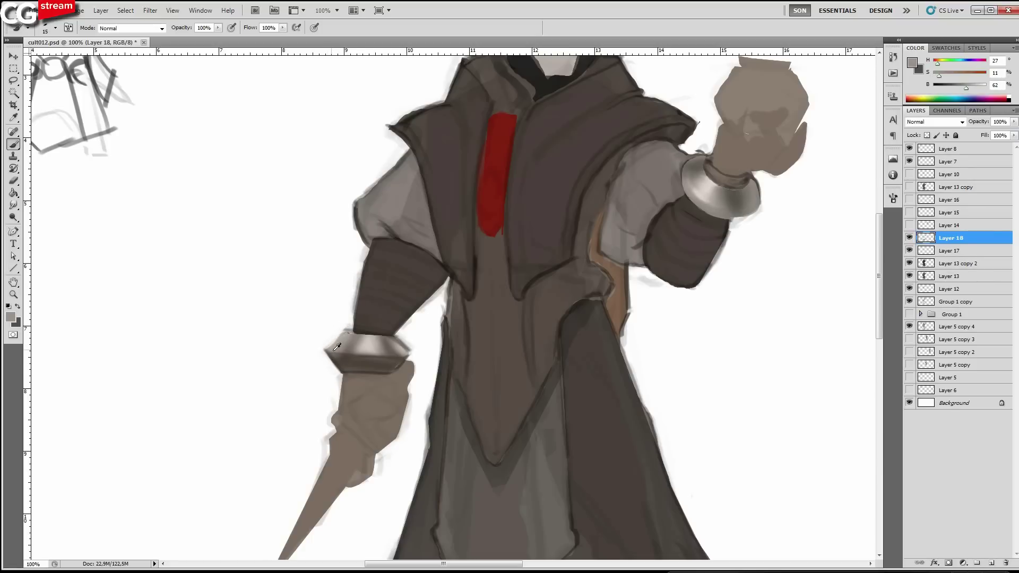
pyautogui.keyDown('alt'); pyautogui.click(342, 347); pyautogui.keyUp('alt')
pyautogui.press('[')
# Select the inner rim of the raised-hand cuff, shade it with sampled light and dark greys, and deselect.
pyautogui.moveTo(740, 218); pyautogui.dragTo(723, 262)
pyautogui.keyDown('alt'); pyautogui.click(723, 261); pyautogui.keyUp('alt')
pyautogui.press('l')
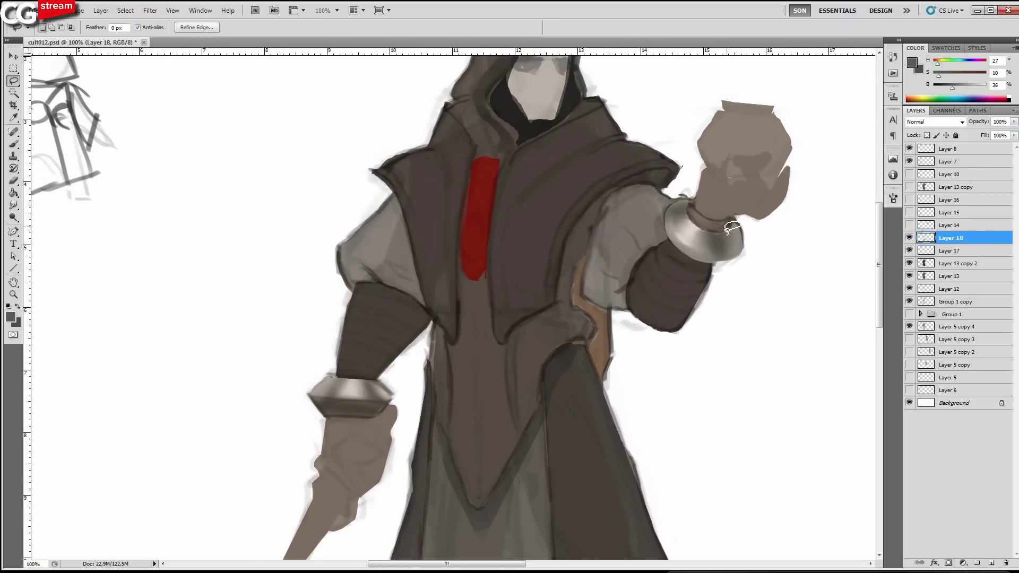
pyautogui.press('b')
pyautogui.keyDown('alt'); pyautogui.click(688, 229); pyautogui.keyUp('alt')
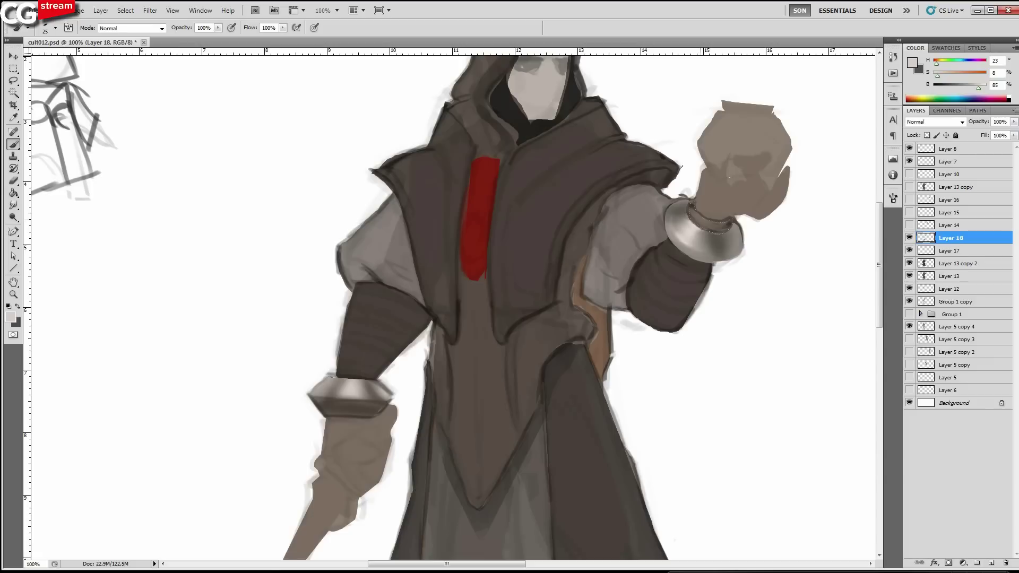
pyautogui.keyDown('alt'); pyautogui.click(695, 230); pyautogui.keyUp('alt')
pyautogui.press('[')
pyautogui.press('[')
pyautogui.moveTo(700, 214)
pyautogui.mouseDown()
pyautogui.moveTo(709, 226)
pyautogui.moveTo(699, 217)
pyautogui.mouseUp()
pyautogui.keyDown('alt'); pyautogui.click(704, 234); pyautogui.keyUp('alt')
pyautogui.hotkey('ctrl', 'd')
# Select a thin strip beneath the knife-hand cuff and paint it as a metal rim with sampled light grey.
pyautogui.press('l')
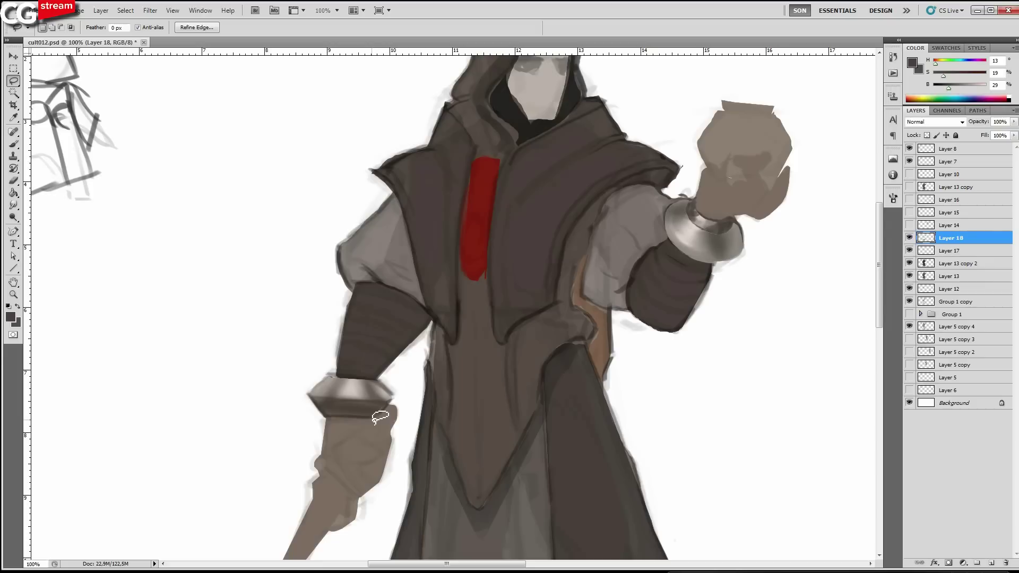
pyautogui.moveTo(374, 421)
pyautogui.mouseDown()
pyautogui.moveTo(346, 440)
pyautogui.moveTo(326, 419)
pyautogui.mouseUp()
pyautogui.press('b')
pyautogui.keyDown('alt'); pyautogui.click(348, 392); pyautogui.keyUp('alt')
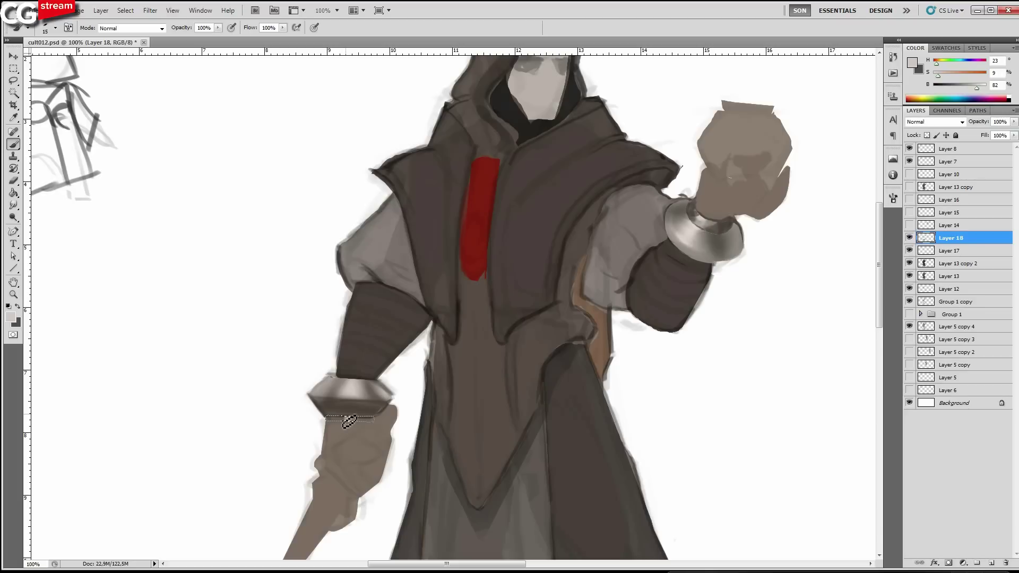
pyautogui.moveTo(349, 421); pyautogui.dragTo(440, 416)
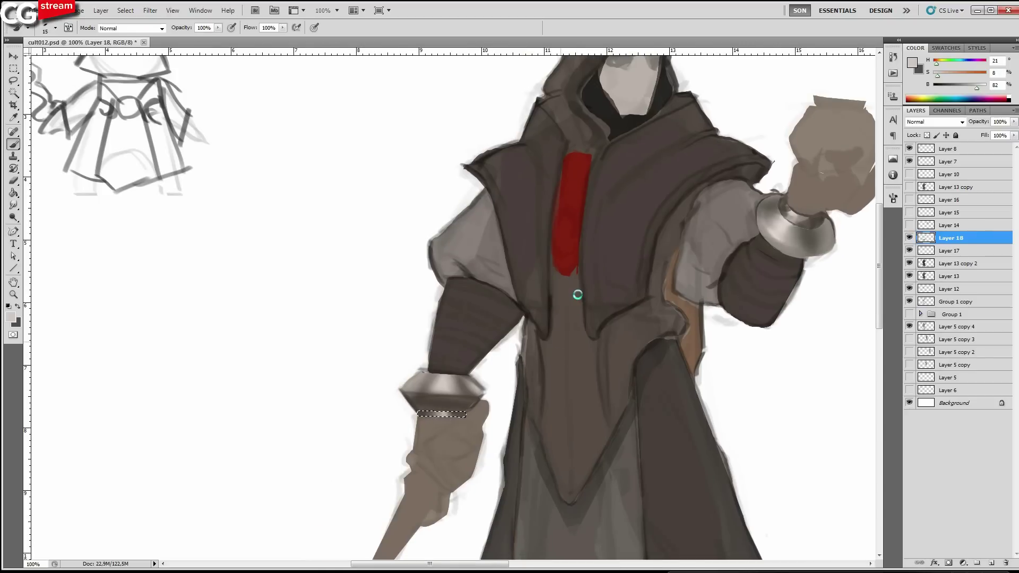
# Flip the canvas horizontally and touch up the cuff and forearm edges with sampled dark brown.
pyautogui.moveTo(682, 313); pyautogui.dragTo(512, 309)
pyautogui.moveTo(870, 297); pyautogui.dragTo(589, 301)
pyautogui.moveTo(796, 297); pyautogui.dragTo(560, 277)
pyautogui.keyDown('alt'); pyautogui.click(511, 292); pyautogui.keyUp('alt')
pyautogui.press('[')
pyautogui.press('[')
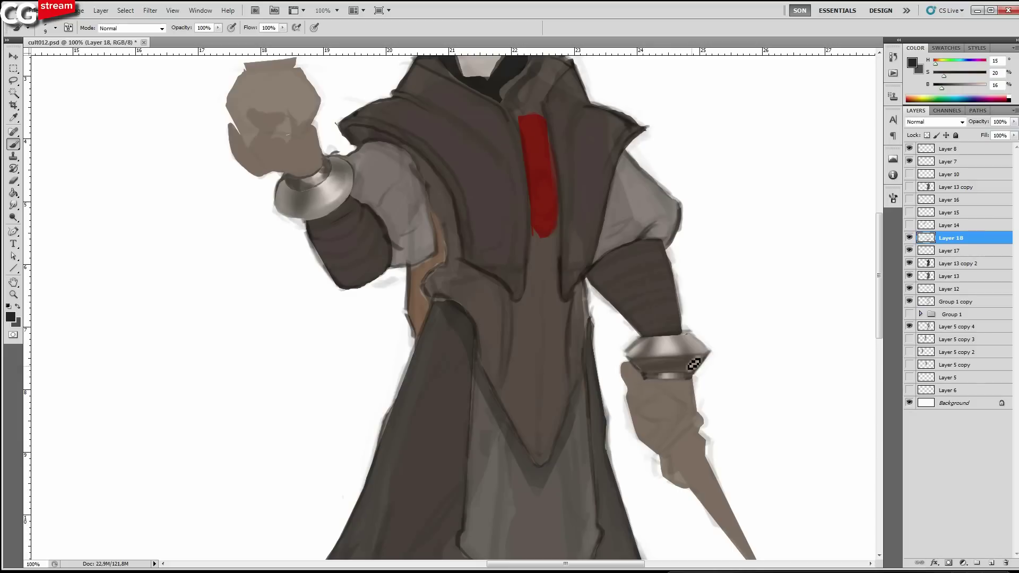
pyautogui.moveTo(372, 235)
pyautogui.mouseDown()
pyautogui.moveTo(503, 351)
pyautogui.moveTo(497, 346)
pyautogui.mouseUp()
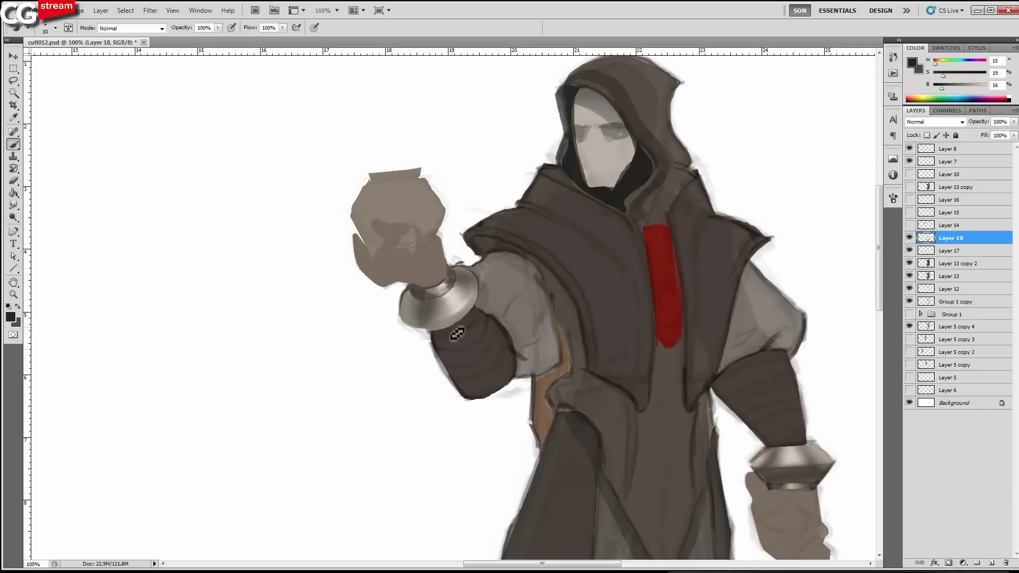
pyautogui.keyDown('alt'); pyautogui.click(451, 291); pyautogui.keyUp('alt')
pyautogui.keyDown('alt'); pyautogui.click(500, 320); pyautogui.keyUp('alt')
pyautogui.moveTo(725, 387); pyautogui.dragTo(592, 352)
# Outline both forearm wraps as one freehand selection and make Layer 8 active.
pyautogui.press('l')
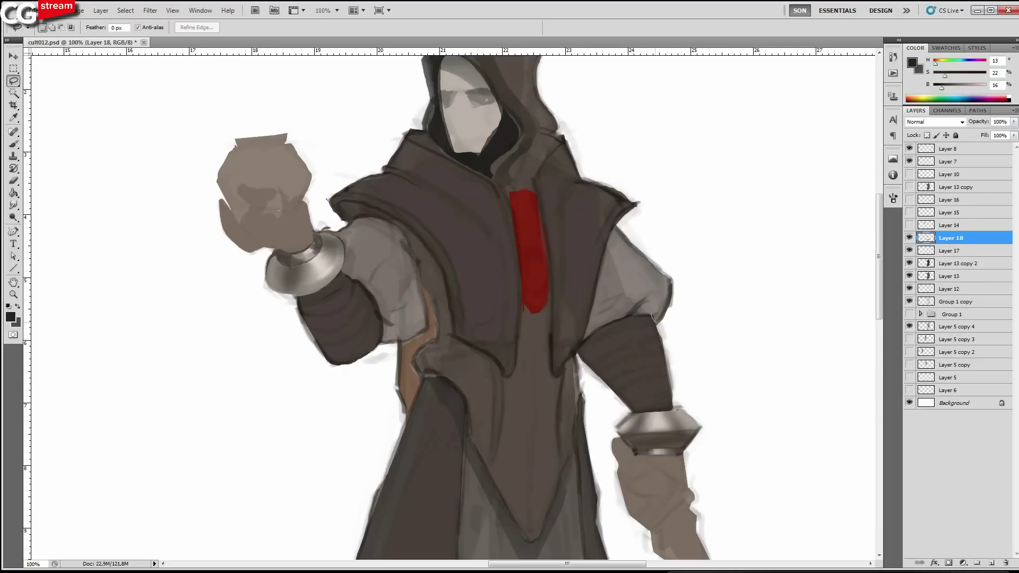
pyautogui.moveTo(651, 315); pyautogui.dragTo(653, 317)
pyautogui.moveTo(379, 340)
pyautogui.mouseDown()
pyautogui.moveTo(381, 311)
pyautogui.moveTo(337, 277)
pyautogui.mouseUp()
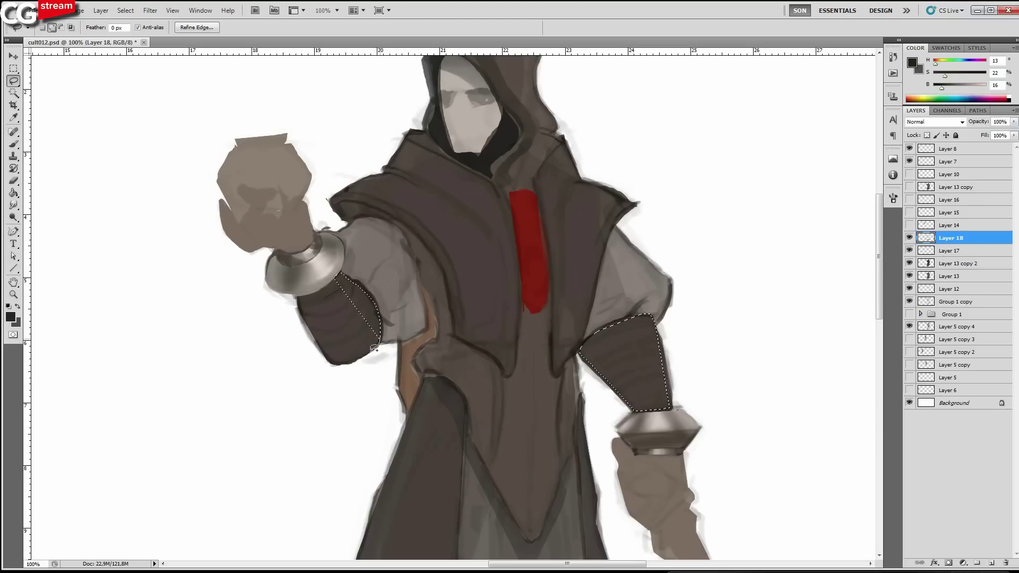
pyautogui.moveTo(374, 348); pyautogui.dragTo(356, 355)
pyautogui.keyDown('ctrl'); pyautogui.click(582, 344); pyautogui.keyUp('ctrl')
# Paint both selected forearm wraps with a sampled near-black (H 30, S 6, B 13) using a large brush.
pyautogui.press('b')
pyautogui.scroll(-1, 580, 342)
pyautogui.keyDown('alt'); pyautogui.click(515, 218); pyautogui.keyUp('alt')
pyautogui.press(']')
pyautogui.press(']')
pyautogui.press(']')
pyautogui.press(']')
pyautogui.press(']')
pyautogui.press(']')
pyautogui.press(']')
pyautogui.moveTo(634, 390); pyautogui.dragTo(618, 323)
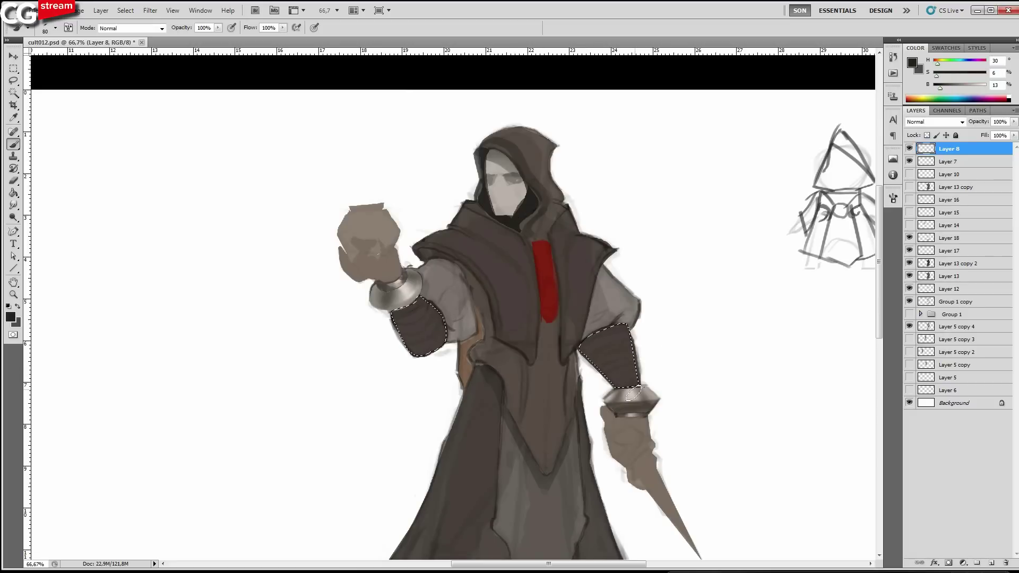
pyautogui.moveTo(622, 399); pyautogui.dragTo(571, 289)
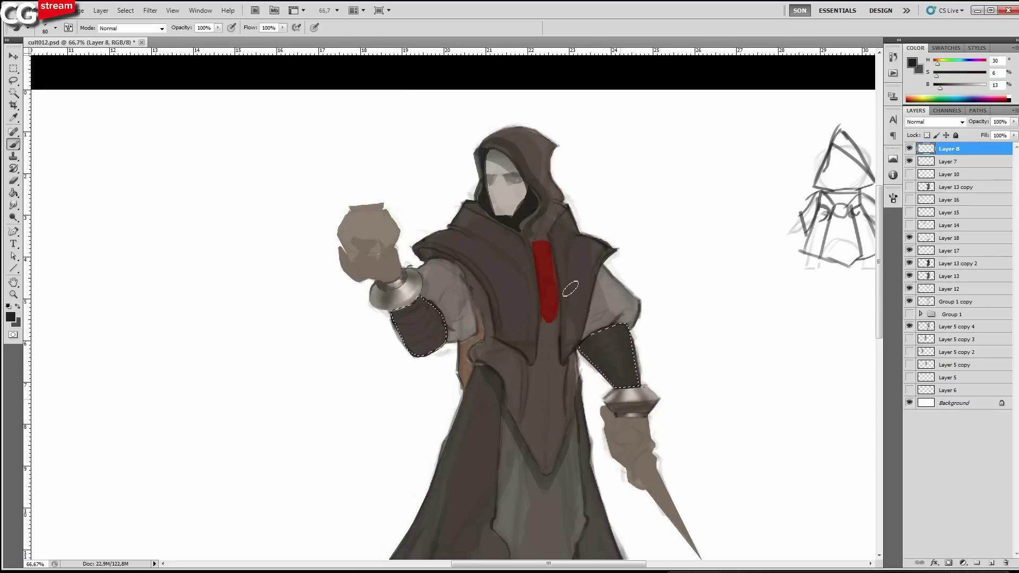
pyautogui.press(']')
pyautogui.moveTo(612, 393); pyautogui.dragTo(616, 340)
pyautogui.moveTo(435, 308)
pyautogui.mouseDown()
pyautogui.moveTo(419, 348)
pyautogui.moveTo(382, 292)
pyautogui.moveTo(457, 347)
pyautogui.mouseUp()
# Blend the shading inside both forearm guards with dark browns sampled from them.
pyautogui.press('[')
pyautogui.keyDown('ctrl'); pyautogui.click(653, 374); pyautogui.keyUp('ctrl')
pyautogui.scroll(1, 652, 406)
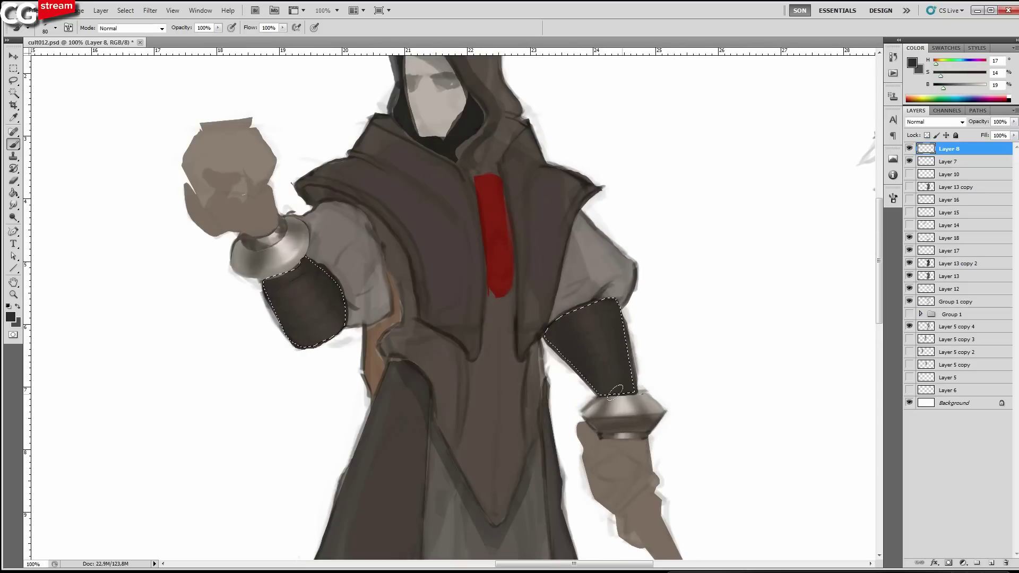
pyautogui.press('[')
pyautogui.keyDown('alt'); pyautogui.click(311, 340); pyautogui.keyUp('alt')
pyautogui.moveTo(313, 295); pyautogui.dragTo(321, 311)
pyautogui.keyDown('alt'); pyautogui.click(601, 333); pyautogui.keyUp('alt')
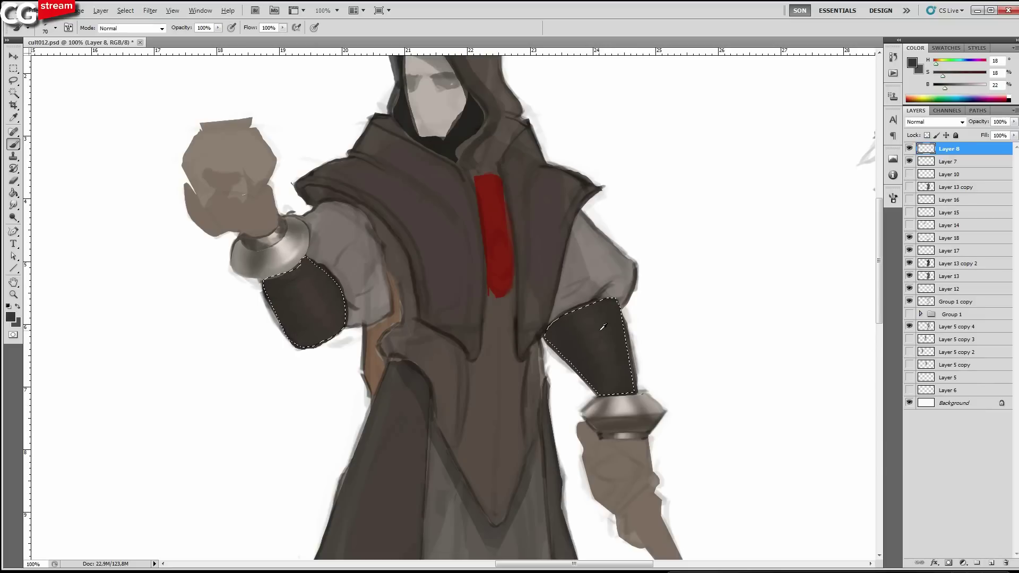
# Sample the sleeve's grey (H 16, S 8, B 53) and paint a soft highlight along the knife-arm forearm guard.
pyautogui.keyDown('alt'); pyautogui.click(600, 245); pyautogui.keyUp('alt')
pyautogui.press('[')
pyautogui.press('[')
pyautogui.press('[')
pyautogui.moveTo(616, 395); pyautogui.dragTo(587, 306)
pyautogui.press('[')
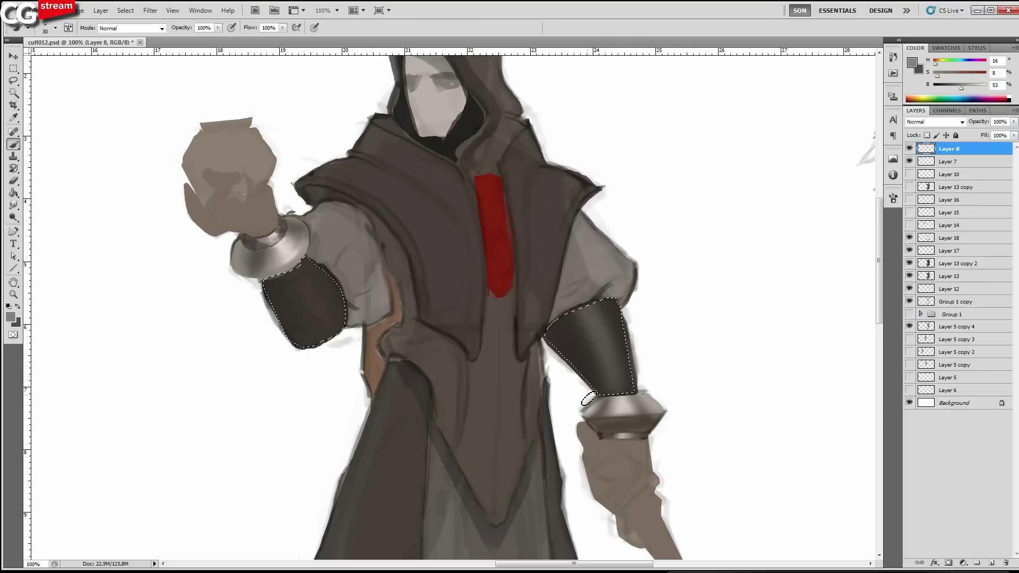
# Brighten the knife-arm guard's highlight with light grey sampled from the cuff (H 23, S 8, B 83).
pyautogui.press(']')
pyautogui.keyDown('alt'); pyautogui.click(628, 411); pyautogui.keyUp('alt')
pyautogui.press('[')
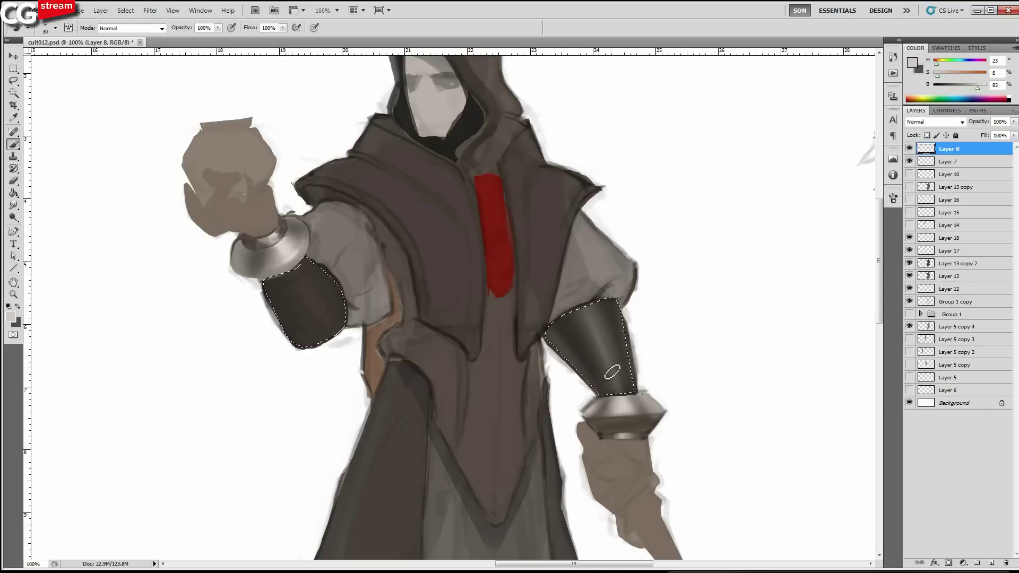
pyautogui.press(']')
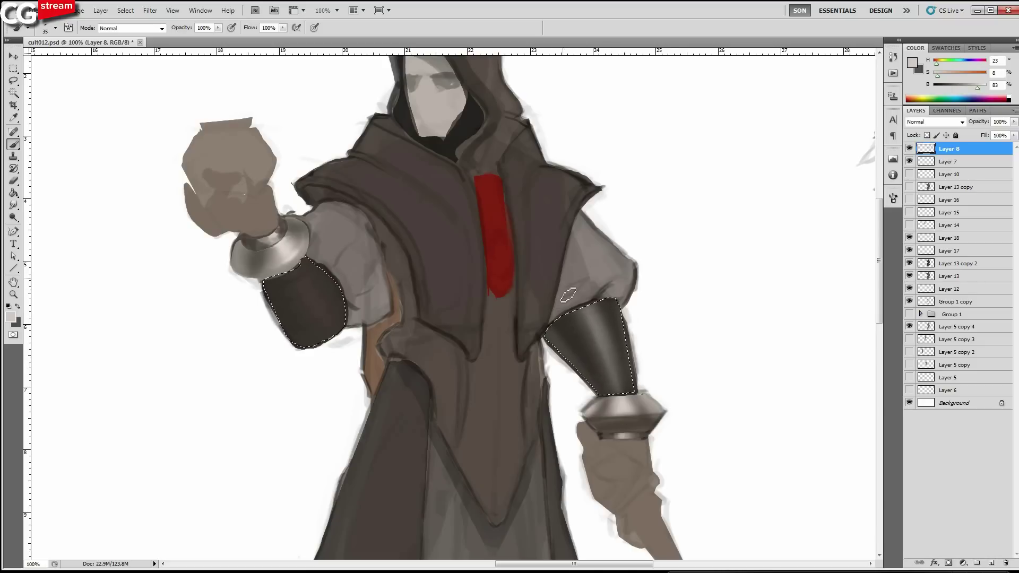
pyautogui.press(']')
pyautogui.press(']')
pyautogui.press(']')
# Paint an edge light and a broad central highlight on the raised-arm forearm guard with the light grey.
pyautogui.press('[')
pyautogui.press('[')
pyautogui.press('[')
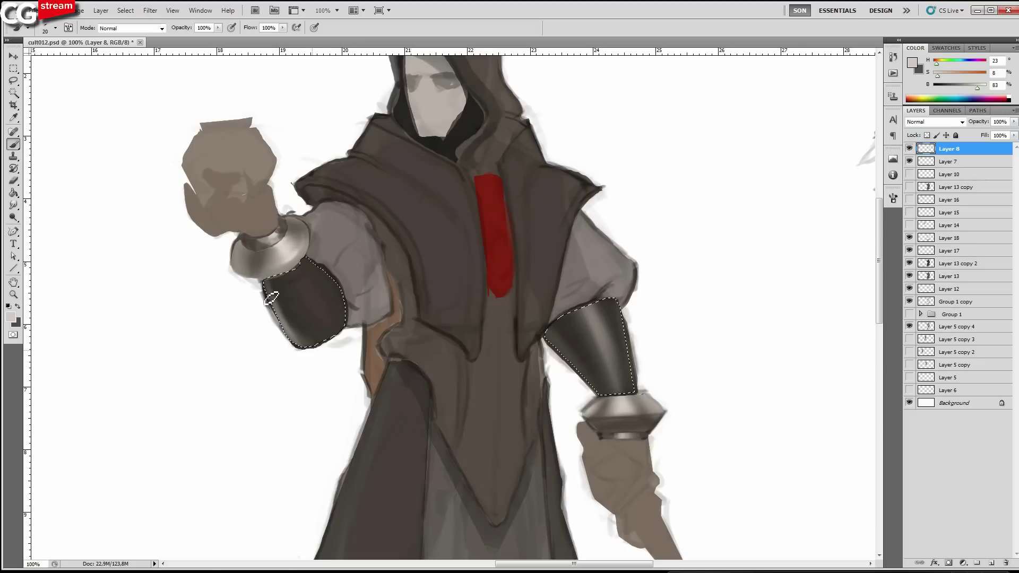
pyautogui.press(']')
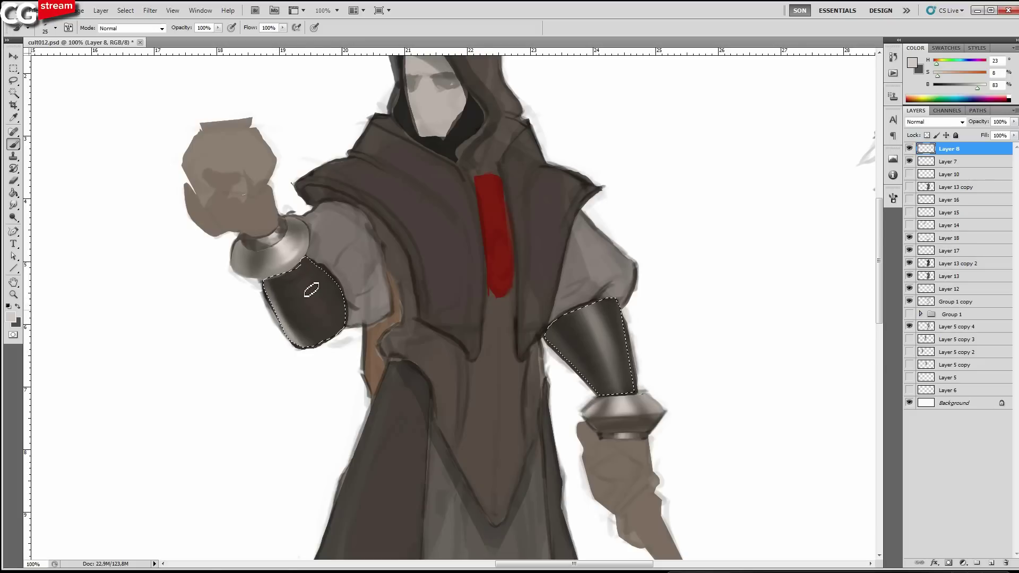
pyautogui.press(']')
pyautogui.press(']')
pyautogui.press(']')
pyautogui.press(']')
pyautogui.moveTo(328, 313)
pyautogui.mouseDown()
pyautogui.moveTo(285, 259)
pyautogui.moveTo(329, 326)
pyautogui.mouseUp()
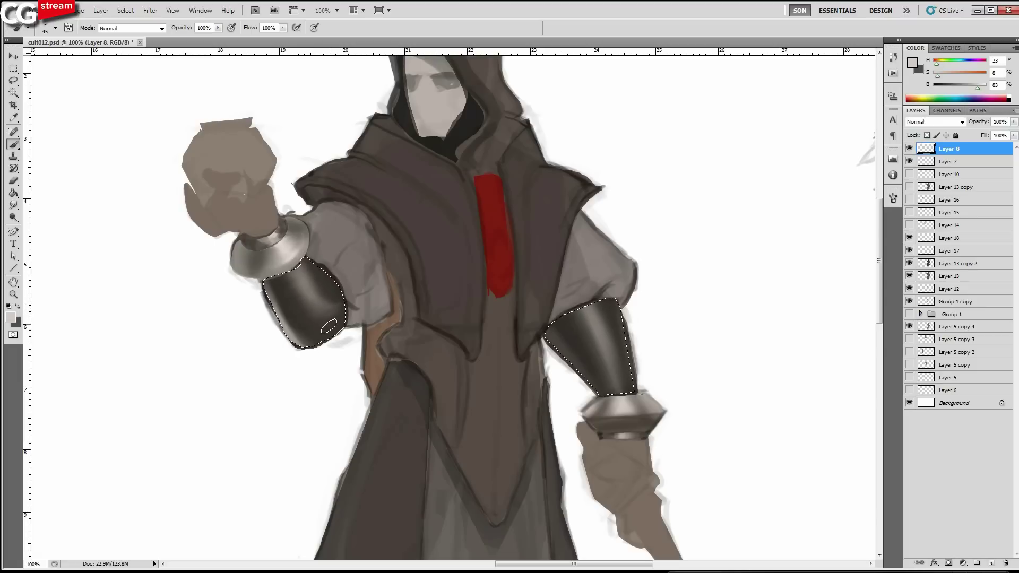
# Lower the sampled dark colour's brightness to 9 and darken the upper ends of both forearm guards.
pyautogui.keyDown('alt'); pyautogui.click(328, 327); pyautogui.keyUp('alt')
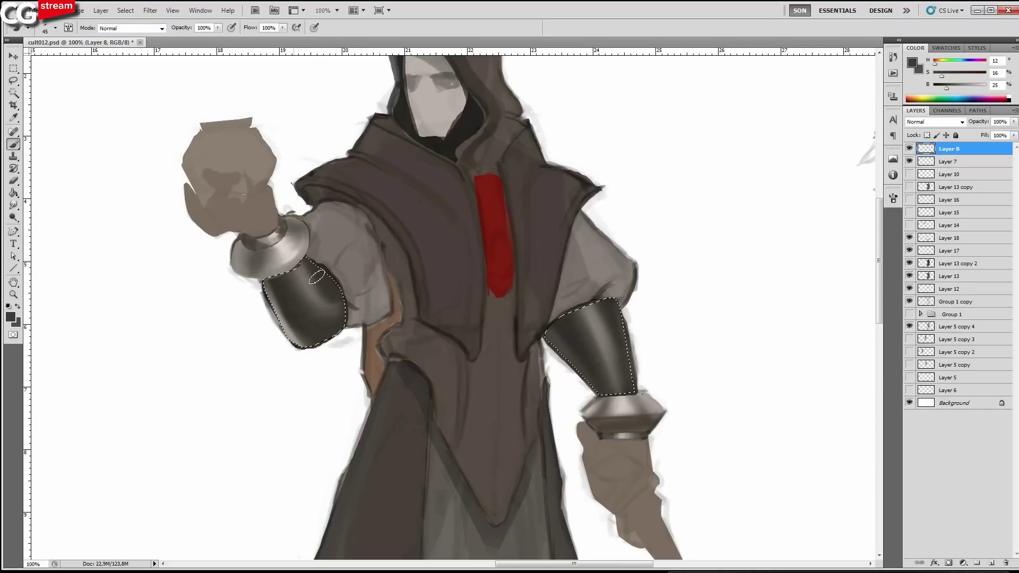
pyautogui.keyDown('alt'); pyautogui.click(578, 323); pyautogui.keyUp('alt')
pyautogui.click(945, 85)
pyautogui.moveTo(945, 85); pyautogui.dragTo(938, 85)
pyautogui.press(']')
pyautogui.press(']')
pyautogui.press(']')
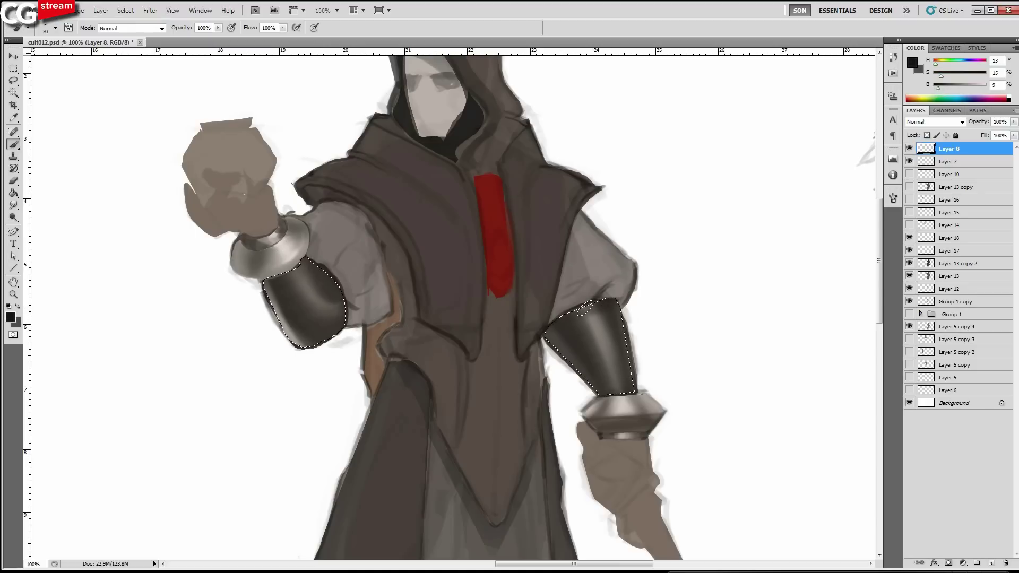
pyautogui.press('[')
pyautogui.press('[')
pyautogui.keyDown('alt'); pyautogui.click(582, 314); pyautogui.keyUp('alt')
pyautogui.moveTo(583, 316); pyautogui.dragTo(610, 307)
pyautogui.moveTo(291, 281); pyautogui.dragTo(308, 266)
pyautogui.press('[')
pyautogui.press('[')
pyautogui.press('[')
pyautogui.keyDown('alt'); pyautogui.click(328, 306); pyautogui.keyUp('alt')
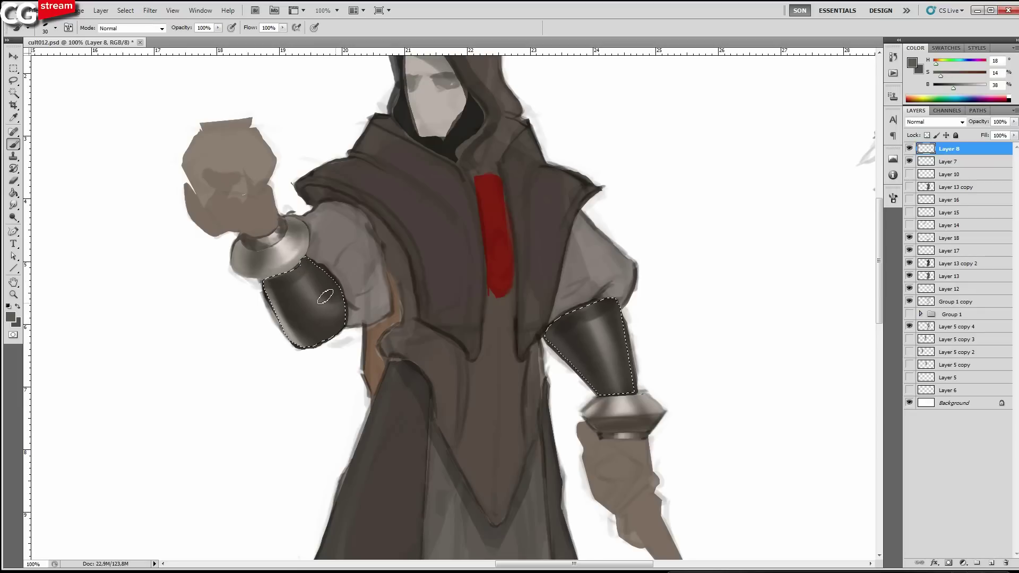
pyautogui.hotkey('ctrl', 'z')
# Refine the upper rim of the knife-arm guard with sampled tones and a smaller brush, and deselect the guards.
pyautogui.press('[')
pyautogui.press('[')
pyautogui.keyDown('alt'); pyautogui.click(601, 307); pyautogui.keyUp('alt')
pyautogui.keyDown('alt'); pyautogui.click(601, 304); pyautogui.keyUp('alt')
pyautogui.hotkey('ctrl', 'd')
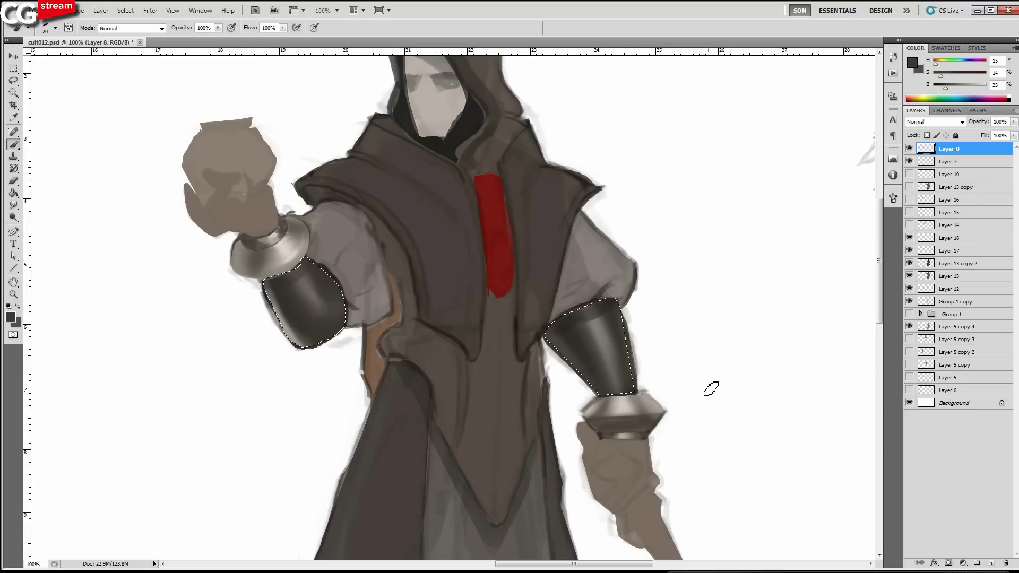
# Clean up the outer edge of the knife-arm guard with sampled dark browns and a small brush.
pyautogui.keyDown('alt'); pyautogui.click(594, 328); pyautogui.keyUp('alt')
pyautogui.keyDown('alt'); pyautogui.click(598, 328); pyautogui.keyUp('alt')
pyautogui.keyDown('alt'); pyautogui.click(649, 342); pyautogui.keyUp('alt')
pyautogui.press('[')
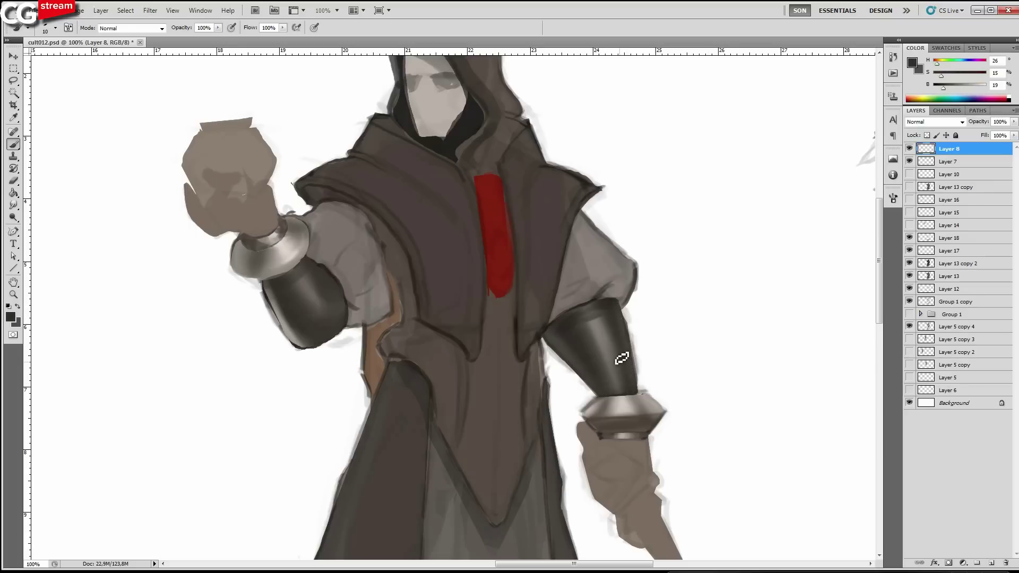
pyautogui.keyDown('alt'); pyautogui.click(632, 355); pyautogui.keyUp('alt')
pyautogui.press(']')
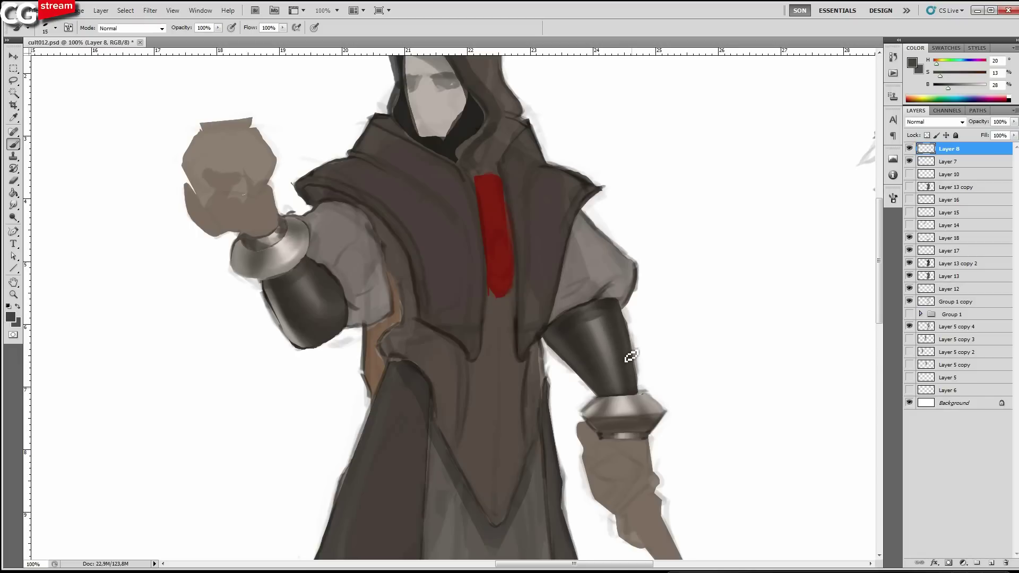
pyautogui.keyDown('alt'); pyautogui.click(634, 379); pyautogui.keyUp('alt')
pyautogui.press('[')
# Sample the coat's dark brown (H 13, S 16, B 22) and darken the lower tip of the large coat panel.
pyautogui.scroll(-1, 564, 322)
pyautogui.moveTo(558, 365)
pyautogui.mouseDown()
pyautogui.moveTo(563, 283)
pyautogui.moveTo(596, 262)
pyautogui.mouseUp()
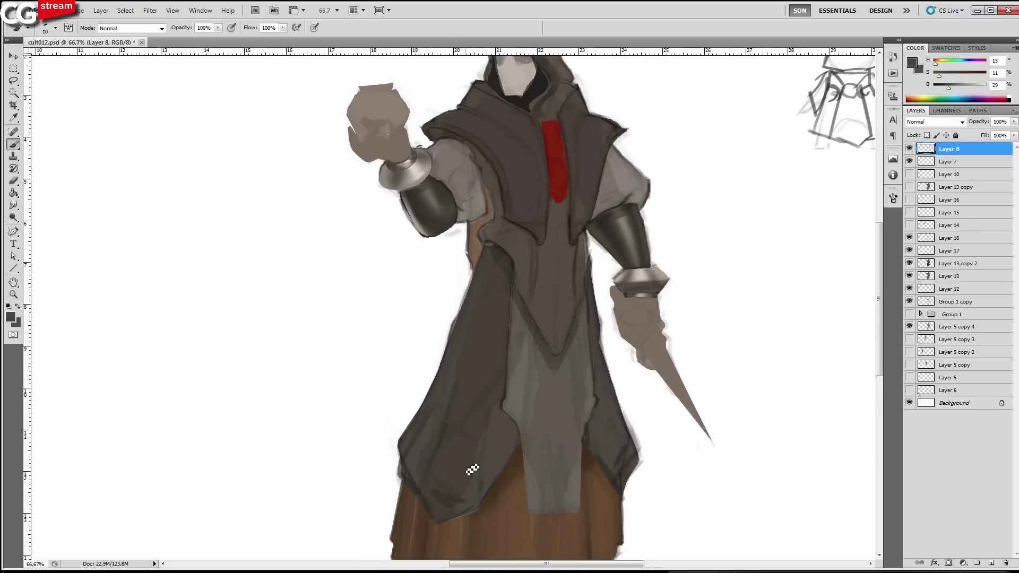
pyautogui.keyDown('alt'); pyautogui.click(451, 504); pyautogui.keyUp('alt')
pyautogui.press(']')
pyautogui.press(']')
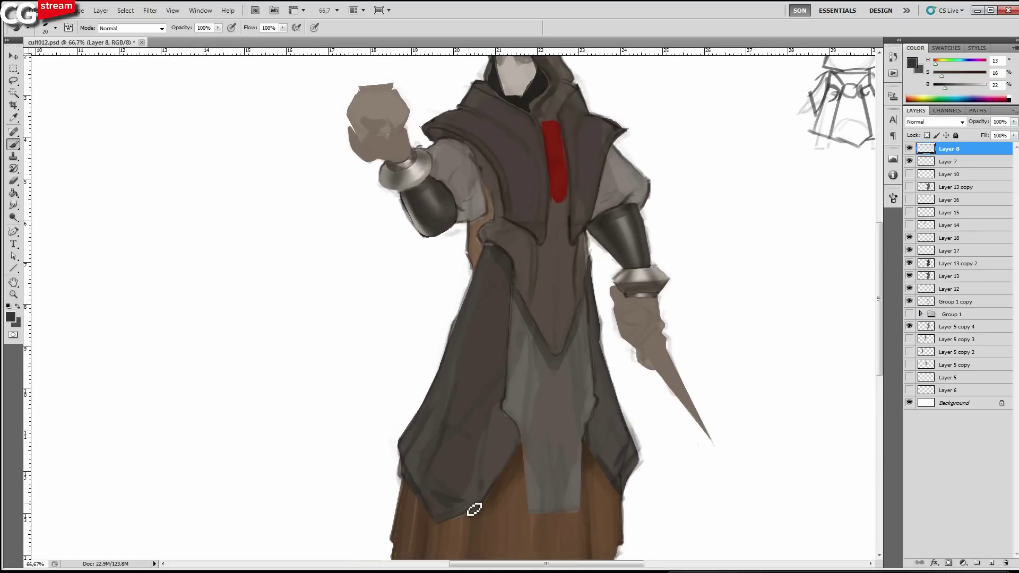
pyautogui.moveTo(475, 510); pyautogui.dragTo(499, 462)
pyautogui.moveTo(442, 518); pyautogui.dragTo(445, 512)
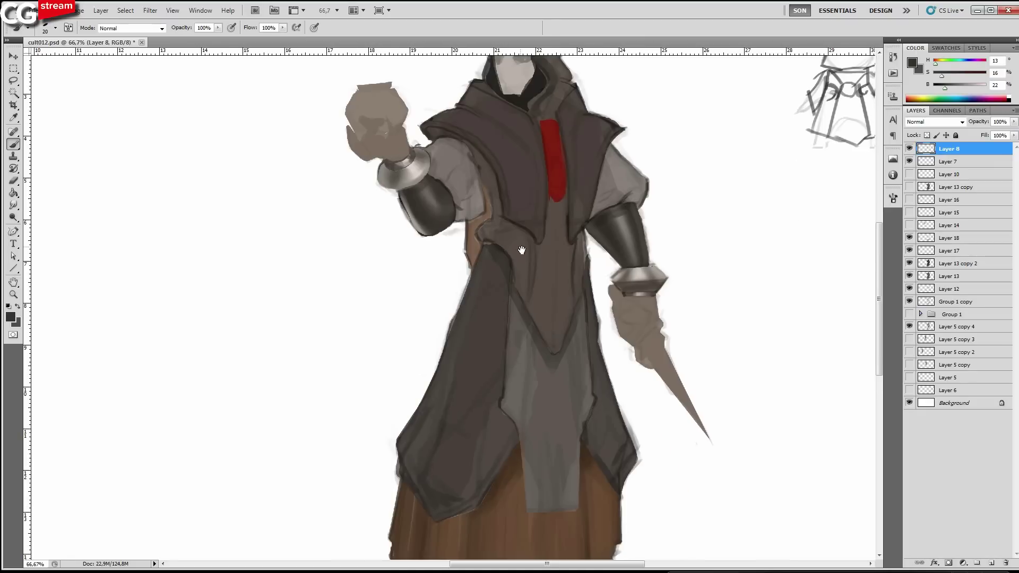
# Touch up the upper coat with brown tones sampled from it, including H 13, S 19, B 29.
pyautogui.moveTo(549, 237); pyautogui.dragTo(526, 352)
pyautogui.hotkey('ctrl', '+')
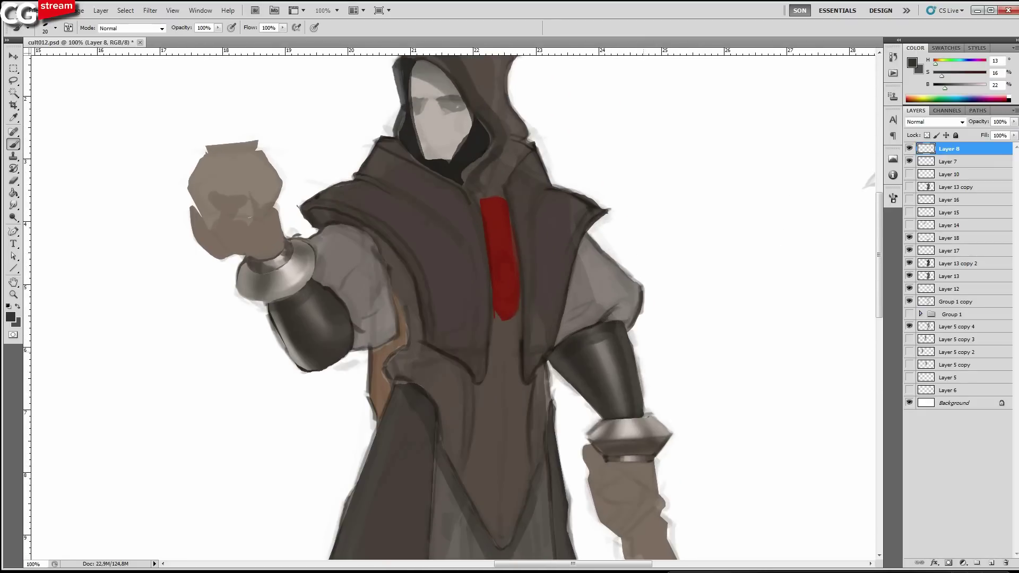
pyautogui.keyDown('alt'); pyautogui.click(564, 347); pyautogui.keyUp('alt')
pyautogui.moveTo(467, 318); pyautogui.dragTo(507, 378)
pyautogui.keyDown('alt'); pyautogui.click(485, 295); pyautogui.keyUp('alt')
pyautogui.moveTo(485, 295); pyautogui.dragTo(452, 231)
# On a new layer, paint a short horizontal dark brown bar beside the figure with a hard round 30 px brush.
pyautogui.press('l')
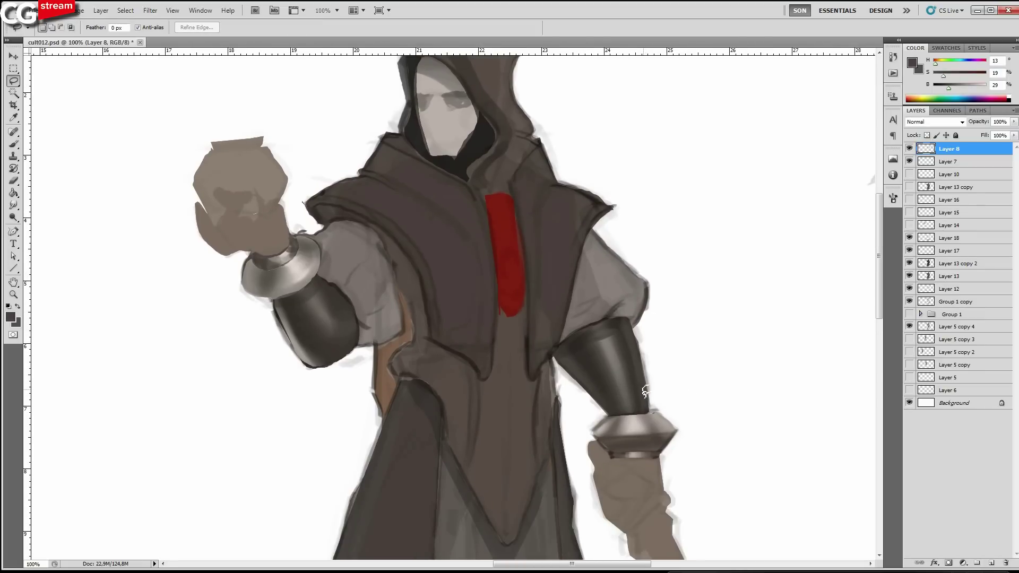
pyautogui.click(991, 563)
pyautogui.press('b')
pyautogui.rightClick(762, 304)
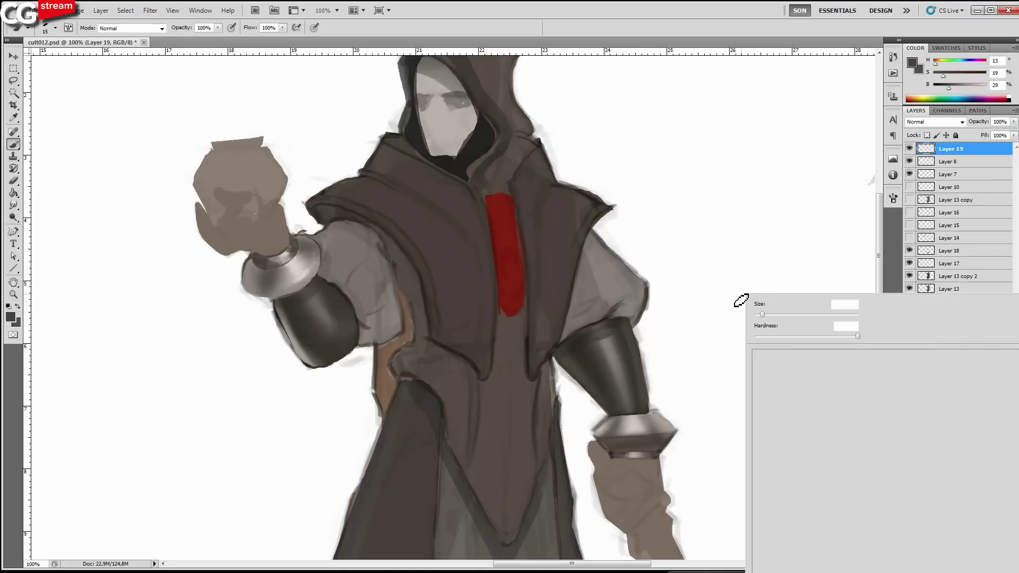
pyautogui.click(687, 284)
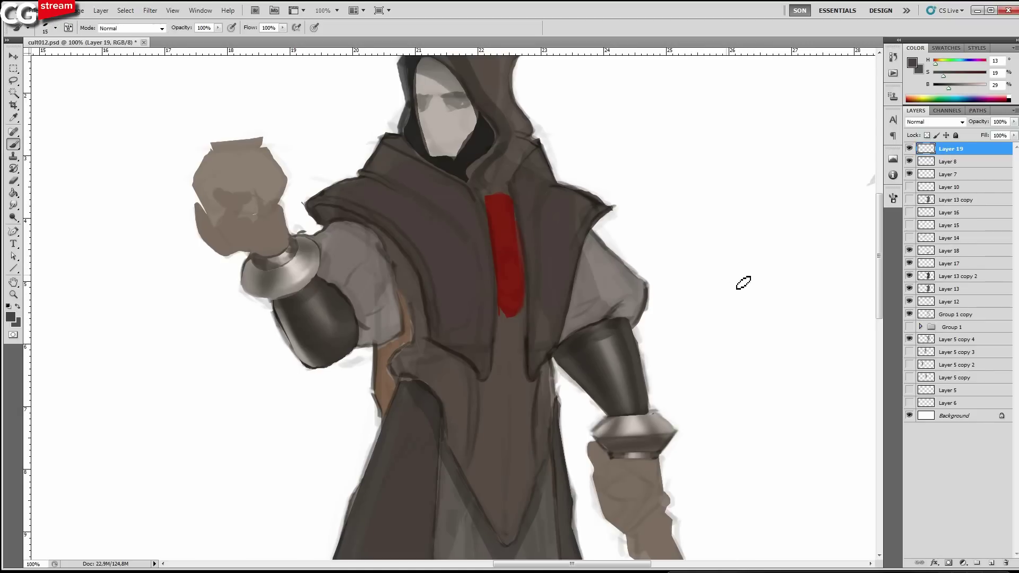
pyautogui.press('F5')
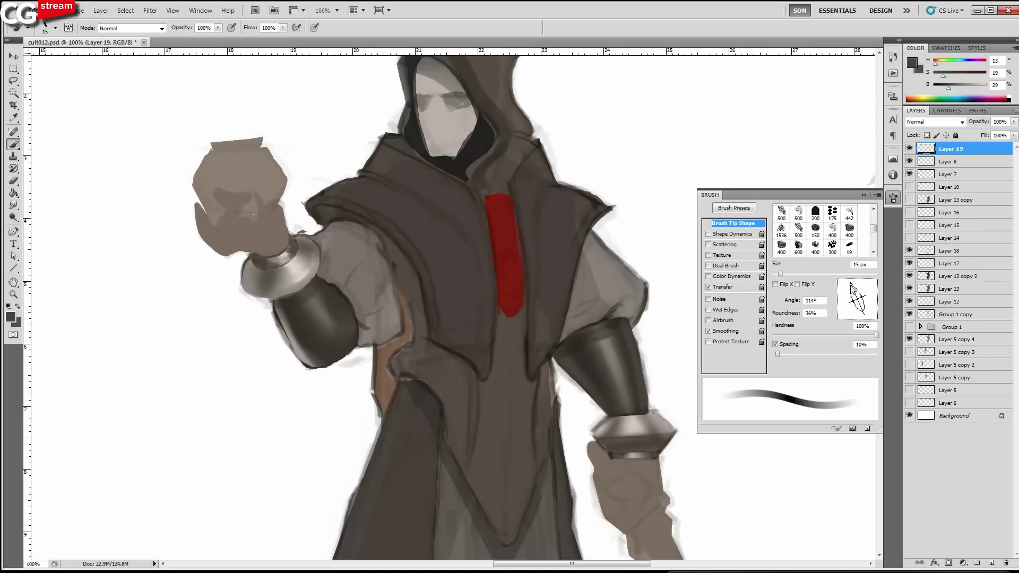
pyautogui.moveTo(864, 300); pyautogui.dragTo(871, 293)
pyautogui.moveTo(641, 246); pyautogui.dragTo(599, 258)
pyautogui.press('F5')
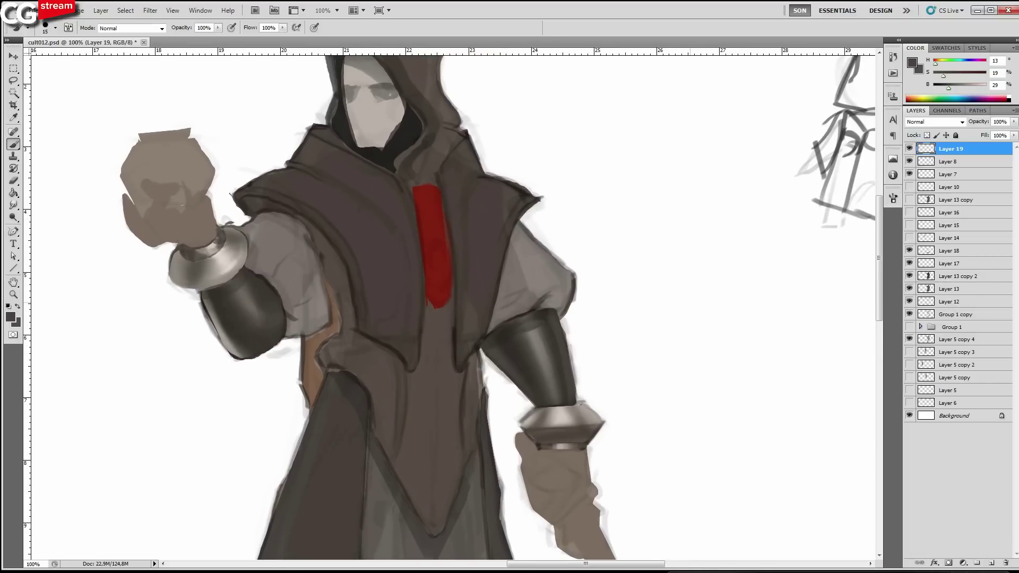
pyautogui.press(']')
pyautogui.moveTo(754, 355)
pyautogui.mouseDown()
pyautogui.moveTo(706, 354)
pyautogui.moveTo(776, 354)
pyautogui.mouseUp()
# Duplicate the bar's layer and shift the copy straight up, leaving a gap between the two bars.
pyautogui.hotkey('ctrl', 'j')
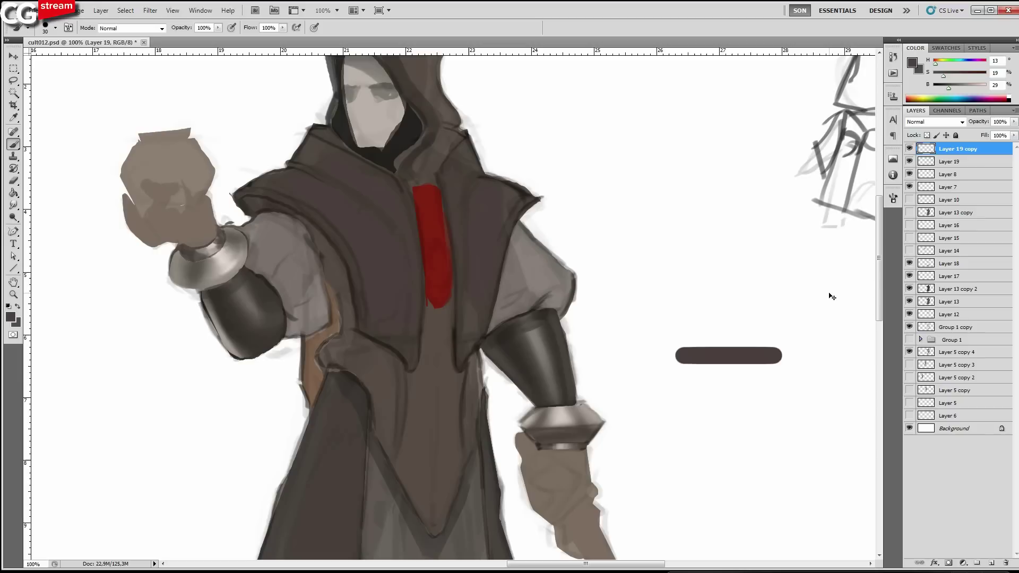
pyautogui.hotkey('ctrl', 't')
pyautogui.hotkey('shift', 'Up')
pyautogui.hotkey('shift', 'Up')
pyautogui.hotkey('shift', 'Up')
pyautogui.hotkey('shift', 'Up')
pyautogui.hotkey('shift', 'Up')
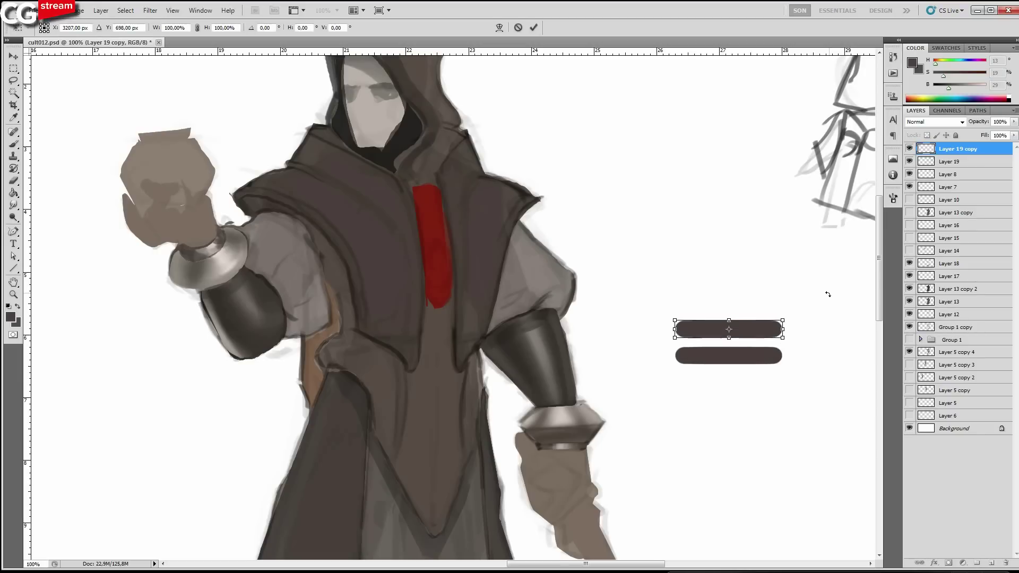
pyautogui.hotkey('shift', 'Down')
pyautogui.hotkey('shift', 'Up')
pyautogui.press('Return')
pyautogui.press('b')
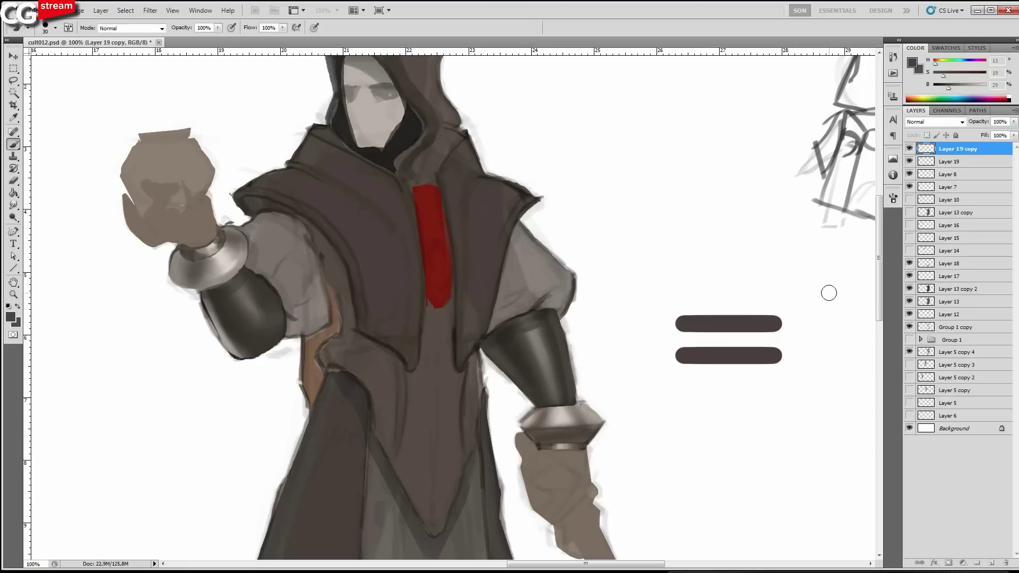
# Repeat the shifted duplication until six evenly spaced bars are stacked, and merge them into one layer.
pyautogui.hotkey('ctrl', 'alt', 'shift', 't')
pyautogui.hotkey('ctrl', 'alt', 'shift', 't')
pyautogui.hotkey('ctrl', 'alt', 'shift', 't')
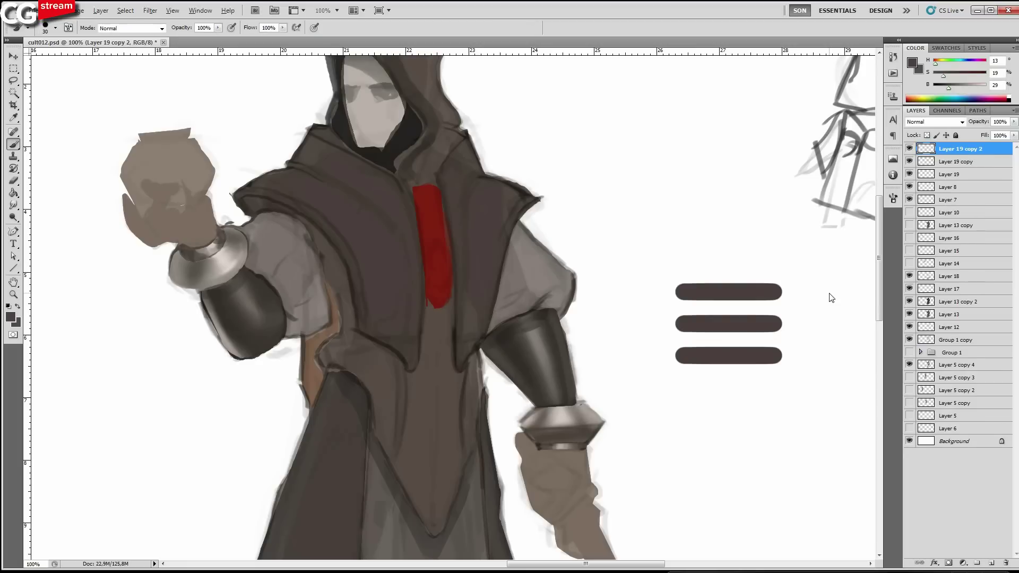
pyautogui.hotkey('ctrl', 'alt', 'shift', 't')
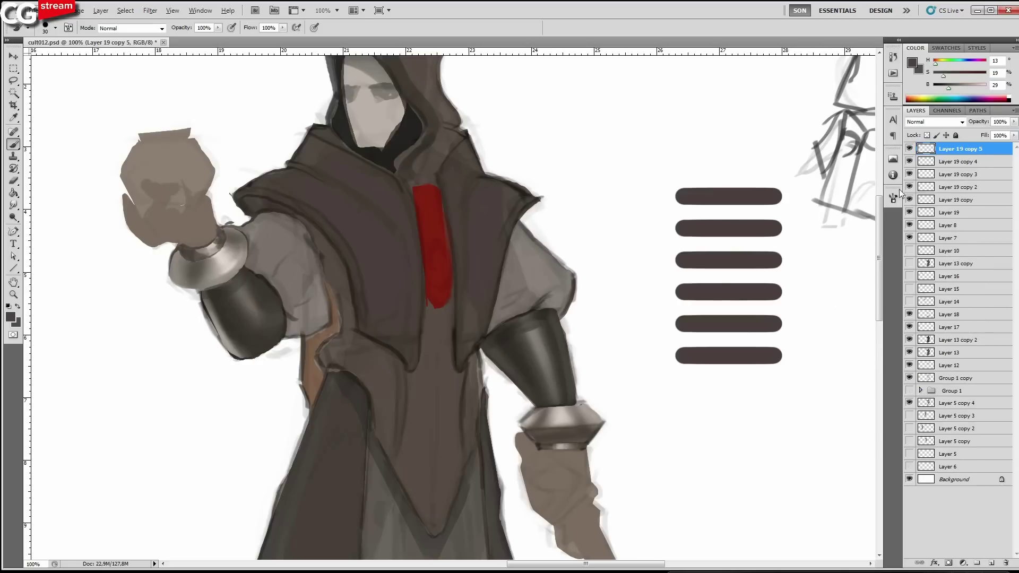
pyautogui.keyDown('shift'); pyautogui.click(940, 213); pyautogui.keyUp('shift')
pyautogui.press('v')
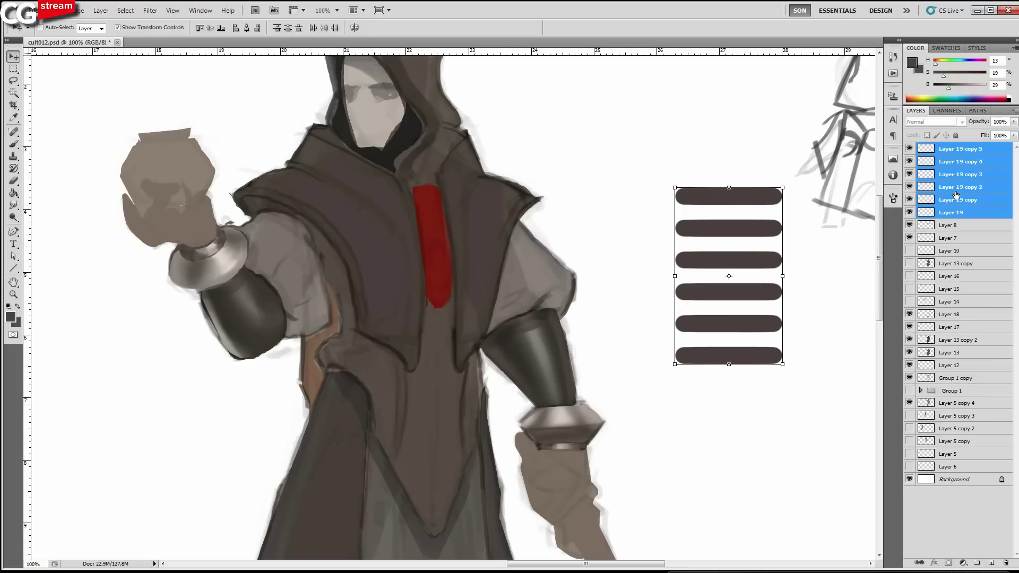
pyautogui.hotkey('ctrl', 'e')
# Place the merged bars over the knife-arm guard, rotated -19.43°, and compress their height to fit the forearm.
pyautogui.moveTo(749, 334); pyautogui.dragTo(574, 396)
pyautogui.hotkey('ctrl', 't')
pyautogui.moveTo(610, 430); pyautogui.dragTo(629, 404)
pyautogui.moveTo(565, 380); pyautogui.dragTo(679, 301)
pyautogui.moveTo(680, 301); pyautogui.dragTo(676, 303)
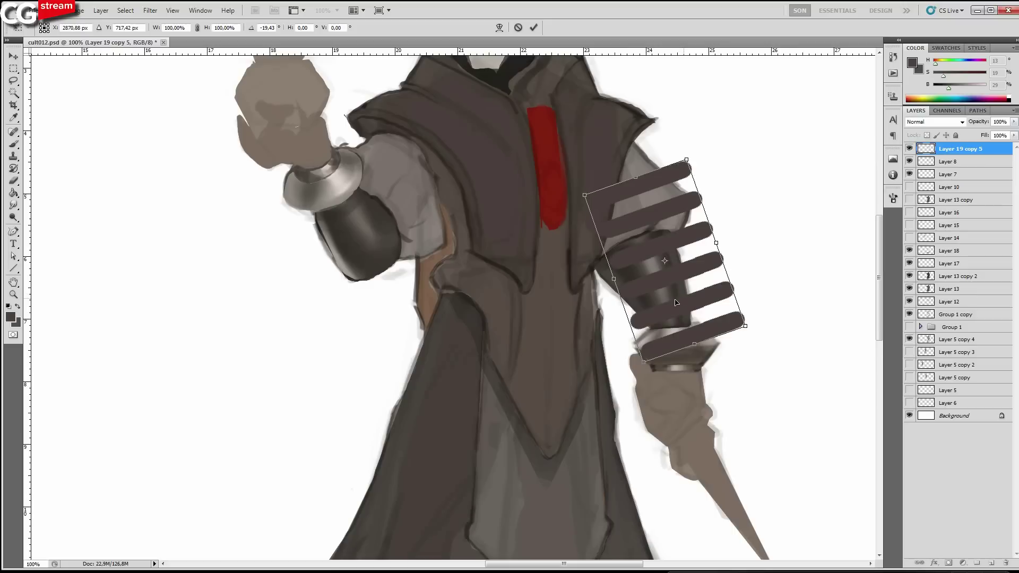
pyautogui.moveTo(636, 178); pyautogui.dragTo(634, 225)
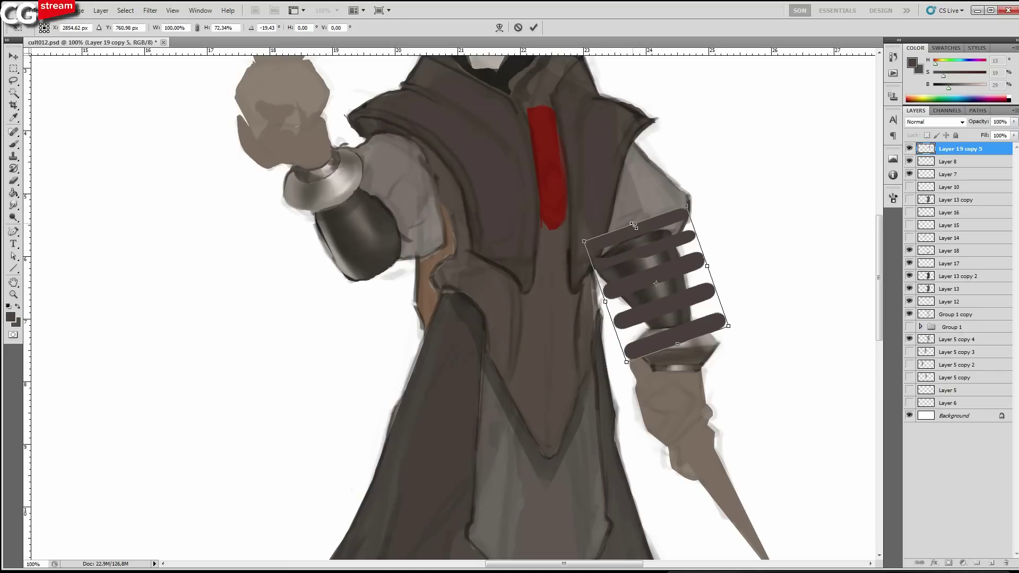
pyautogui.moveTo(634, 226); pyautogui.dragTo(636, 231)
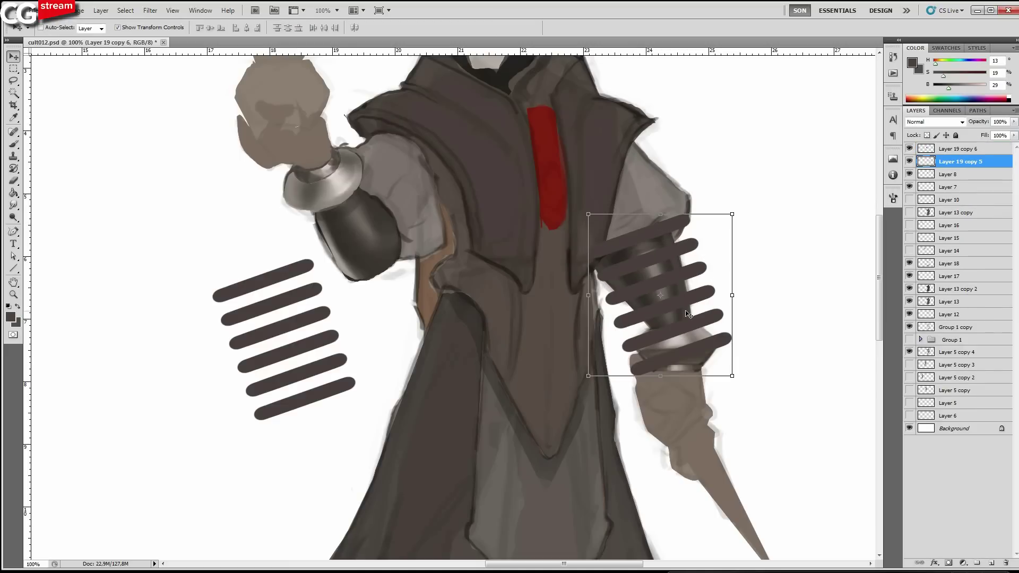
# Scale the bars on the knife arm to 95% height, rotate them -1.78° and reposition them over the guard.
pyautogui.moveTo(661, 377); pyautogui.dragTo(663, 369)
pyautogui.moveTo(739, 372); pyautogui.dragTo(741, 370)
pyautogui.moveTo(692, 323); pyautogui.dragTo(685, 319)
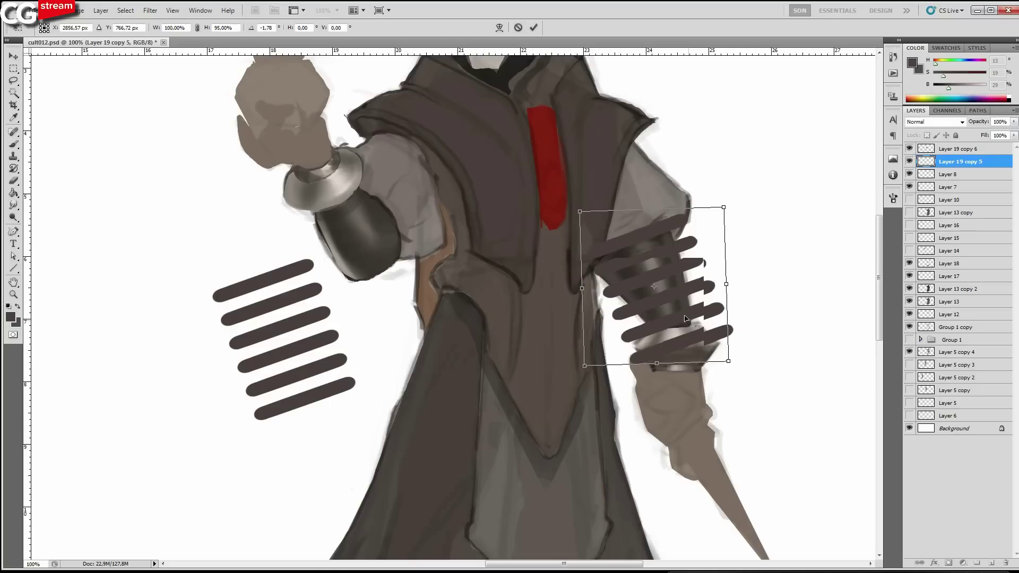
pyautogui.moveTo(685, 318); pyautogui.dragTo(682, 314)
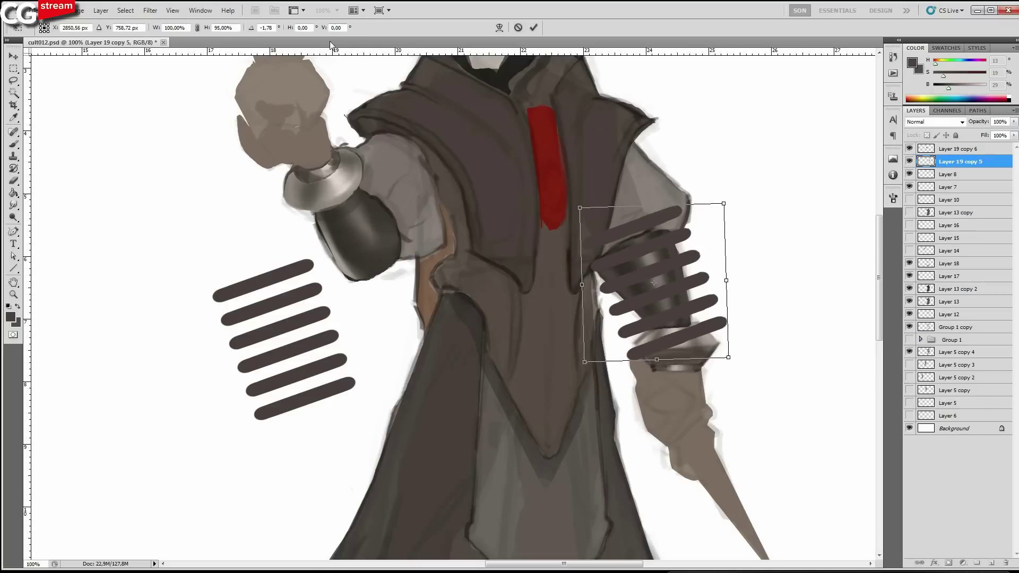
# Warp the bars so they arch around the knife-arm guard and taper towards the wrist cuff.
pyautogui.click(499, 27)
pyautogui.moveTo(659, 262)
pyautogui.mouseDown()
pyautogui.moveTo(651, 254)
pyautogui.moveTo(675, 337)
pyautogui.moveTo(653, 249)
pyautogui.mouseUp()
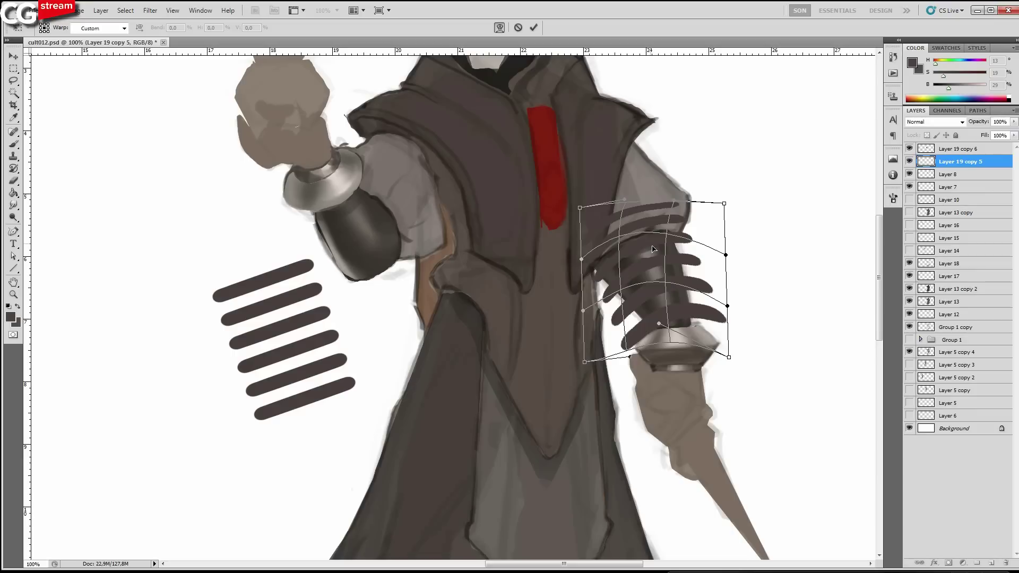
pyautogui.moveTo(653, 248); pyautogui.dragTo(663, 265)
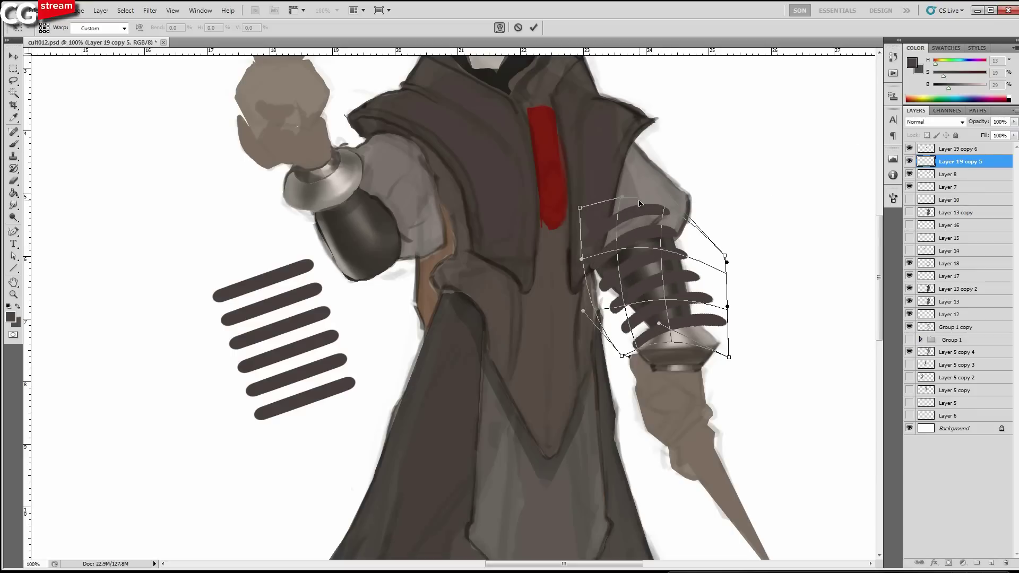
pyautogui.moveTo(593, 283); pyautogui.dragTo(623, 257)
pyautogui.moveTo(727, 307); pyautogui.dragTo(721, 318)
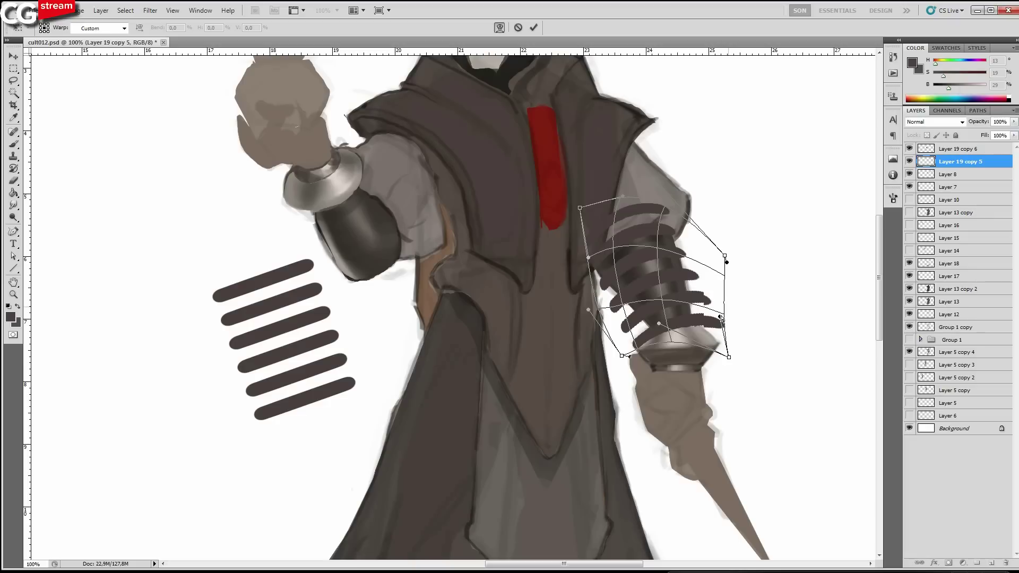
pyautogui.press('Return')
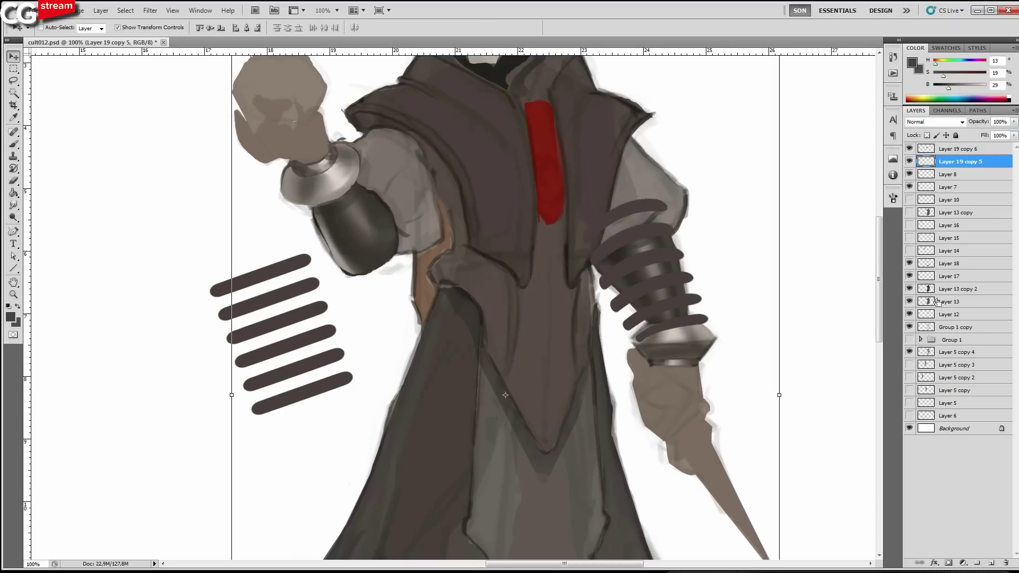
# Trim the knife-arm bars to the figure's silhouette using Layer 13 copy and erase the excess over the sleeve and cuff.
pyautogui.keyDown('ctrl'); pyautogui.click(926, 213); pyautogui.keyUp('ctrl')
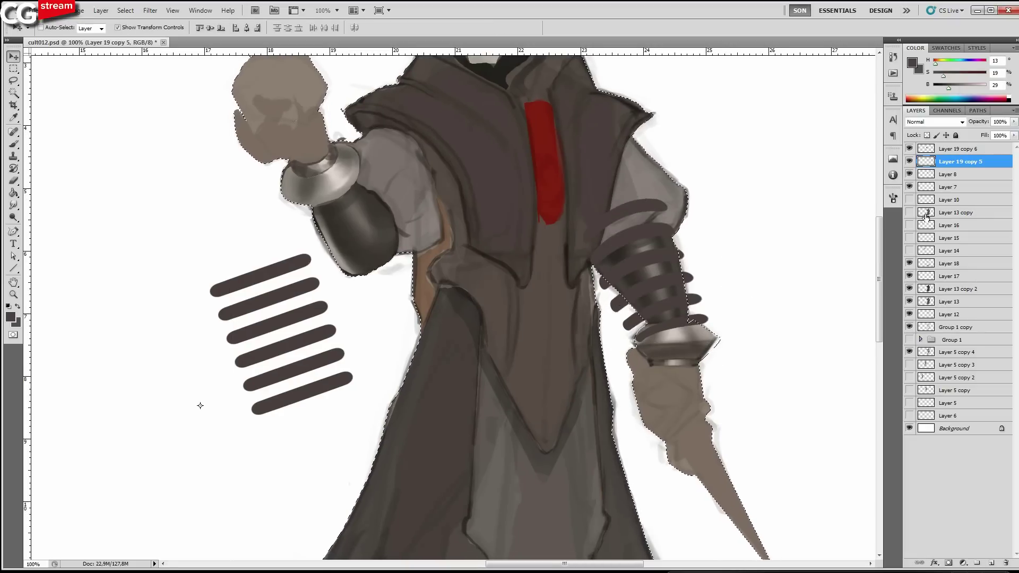
pyautogui.hotkey('ctrl', 'shift', 'i')
pyautogui.press('Delete')
pyautogui.hotkey('ctrl', 'd')
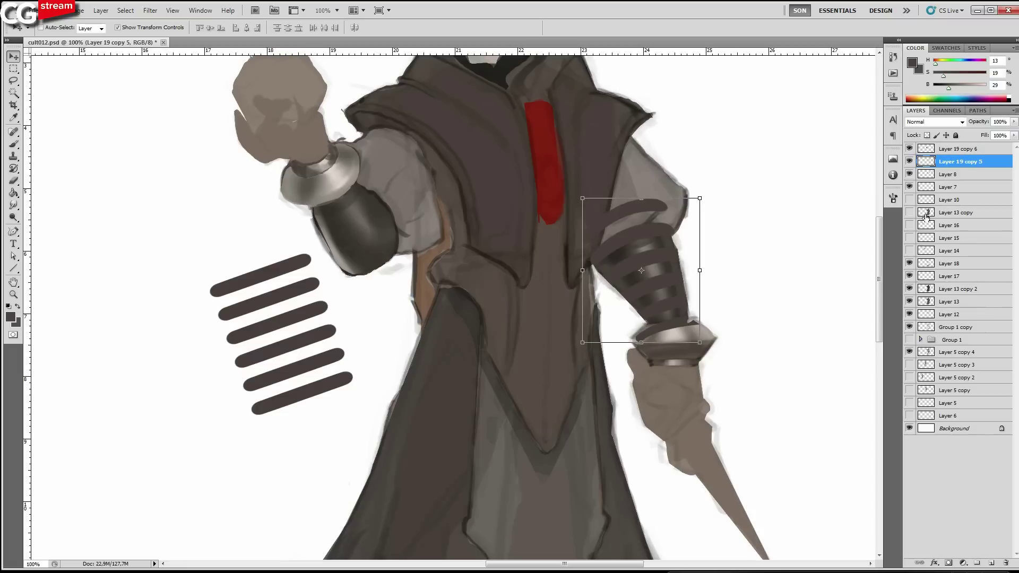
pyautogui.press('e')
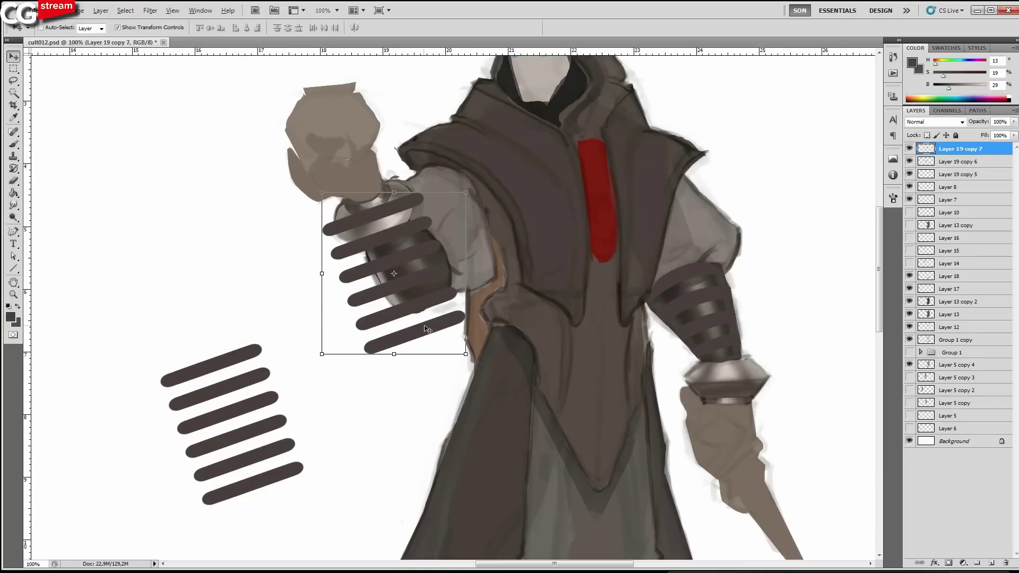
# Position the second copy of the bars over the raised arm's guard and scale it down to fit.
pyautogui.moveTo(425, 326); pyautogui.dragTo(425, 315)
pyautogui.hotkey('ctrl', 't')
pyautogui.moveTo(465, 342); pyautogui.dragTo(460, 335)
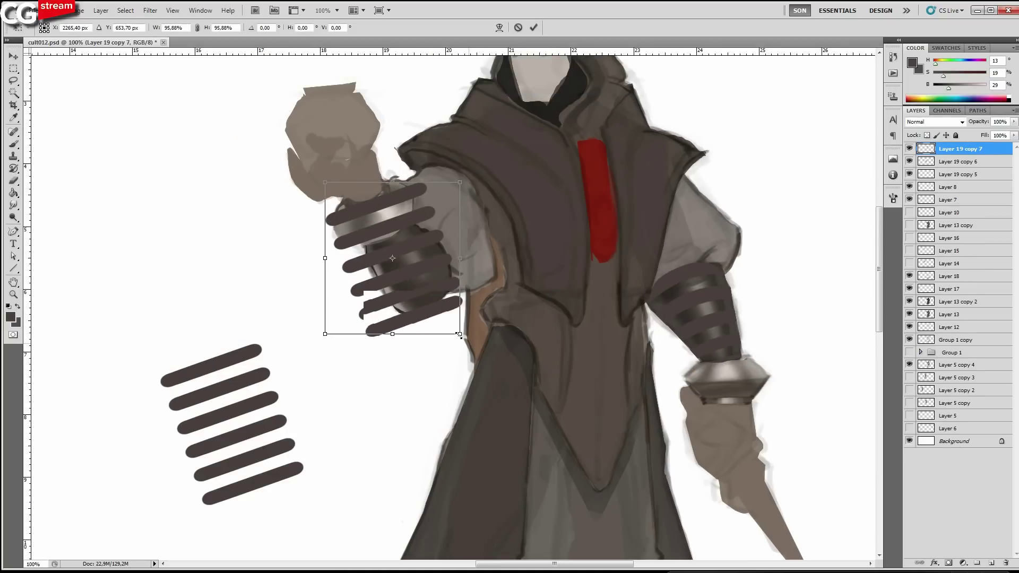
pyautogui.moveTo(459, 335); pyautogui.dragTo(445, 318)
# Warp the bars on the raised arm so they curve downward around the rounded forearm guard.
pyautogui.click(499, 28)
pyautogui.moveTo(412, 265); pyautogui.dragTo(356, 268)
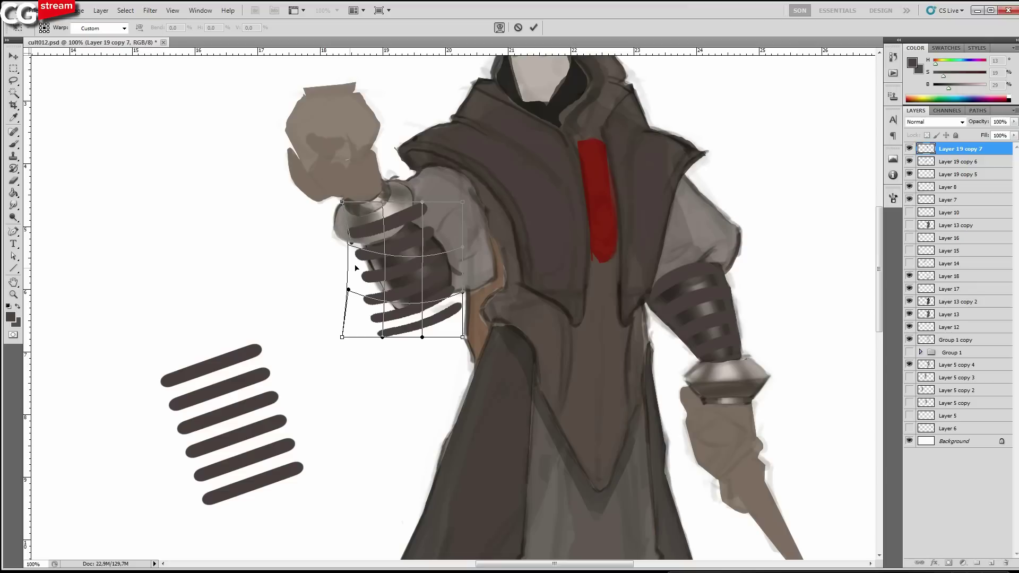
pyautogui.moveTo(342, 337); pyautogui.dragTo(367, 302)
pyautogui.moveTo(462, 337); pyautogui.dragTo(474, 310)
pyautogui.moveTo(463, 293); pyautogui.dragTo(465, 283)
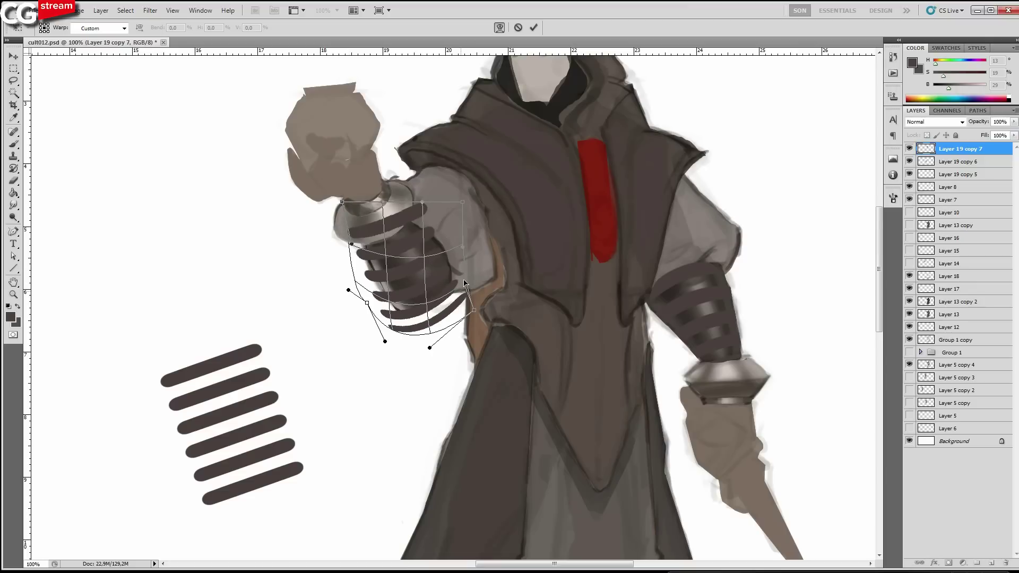
pyautogui.moveTo(463, 202); pyautogui.dragTo(443, 177)
pyautogui.moveTo(382, 202); pyautogui.dragTo(382, 236)
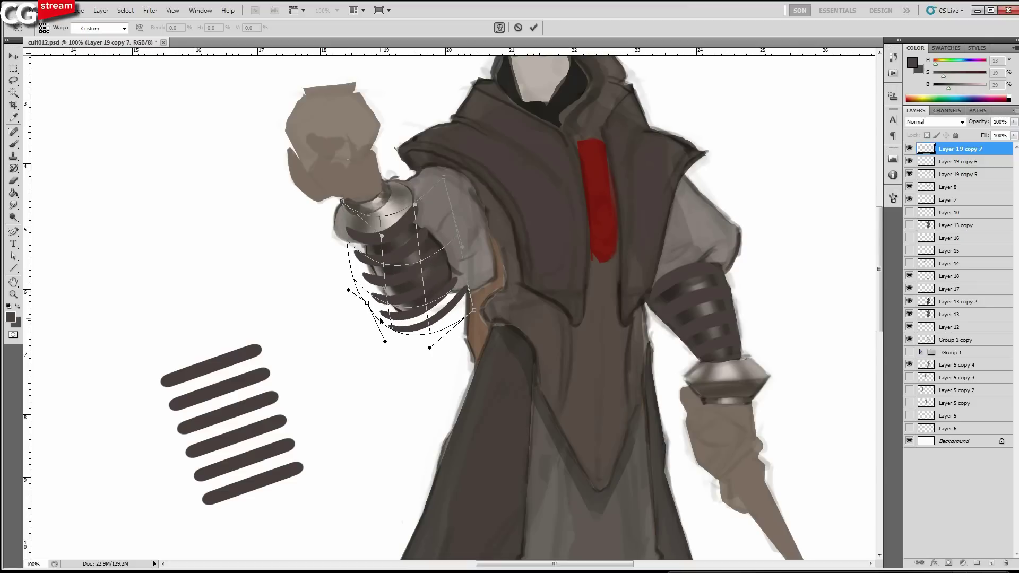
pyautogui.moveTo(423, 327); pyautogui.dragTo(425, 329)
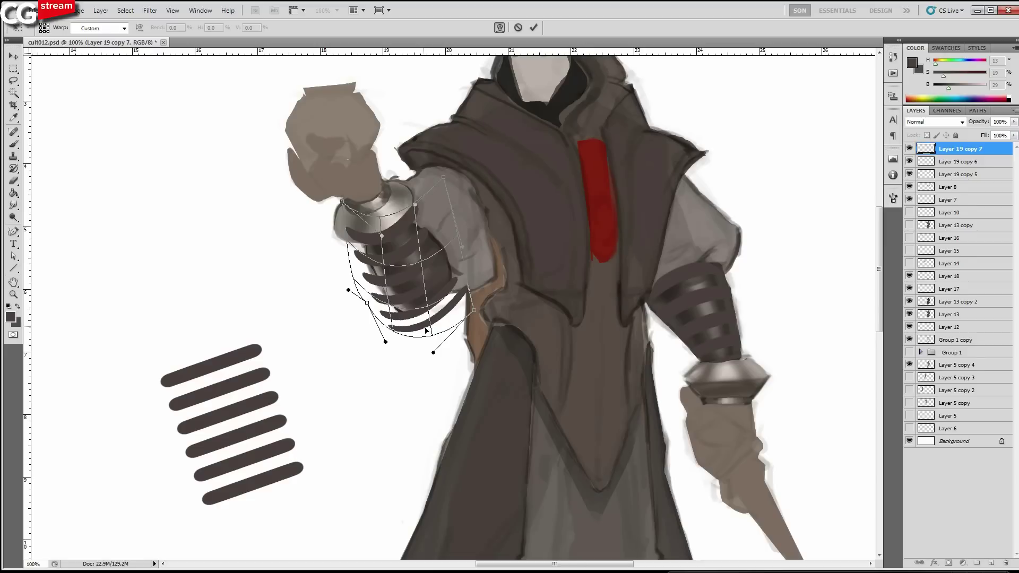
pyautogui.moveTo(426, 330); pyautogui.dragTo(355, 267)
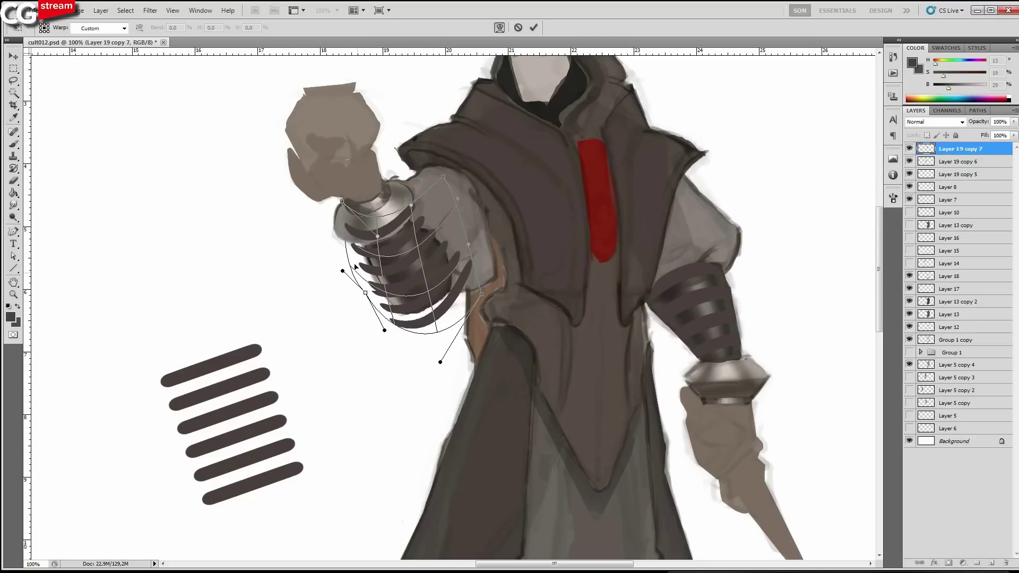
pyautogui.moveTo(435, 324); pyautogui.dragTo(432, 332)
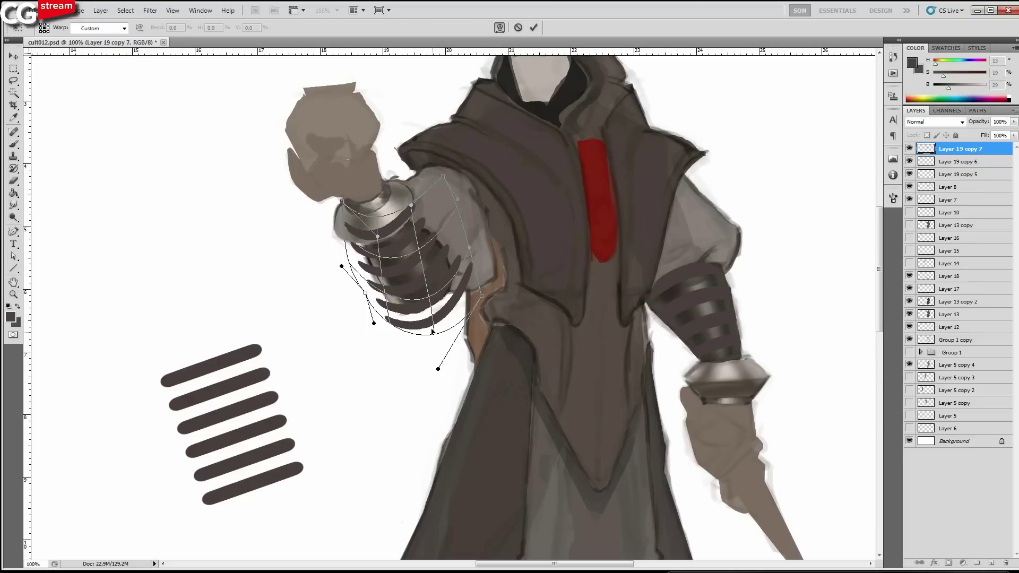
pyautogui.press('Return')
# Delete the parts of the raised-arm bars outside the figure's silhouette, using Layer 13 as the selection.
pyautogui.keyDown('ctrl'); pyautogui.click(927, 316); pyautogui.keyUp('ctrl')
pyautogui.hotkey('ctrl', 'shift', 'i')
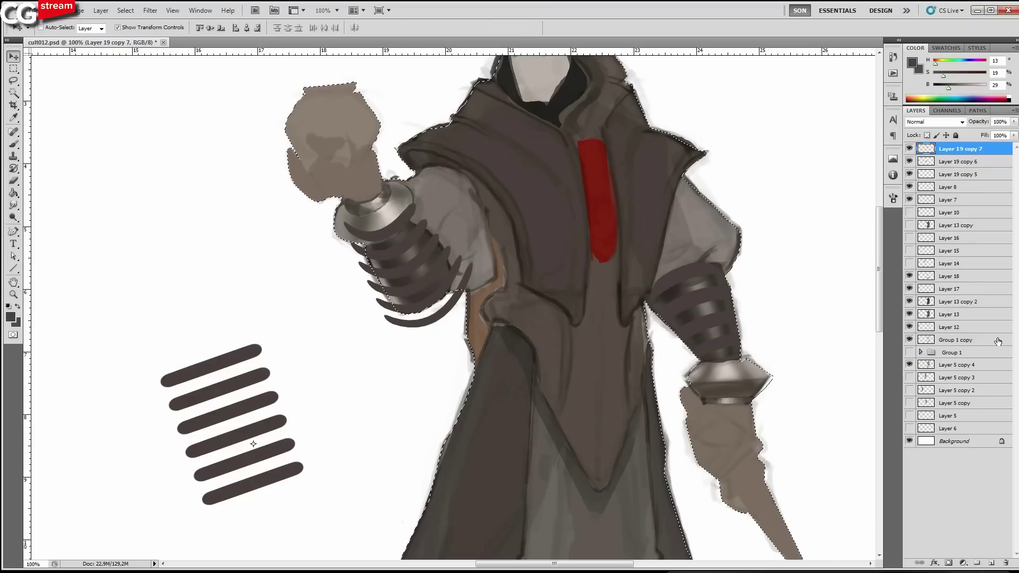
pyautogui.press('Delete')
pyautogui.hotkey('ctrl', 'd')
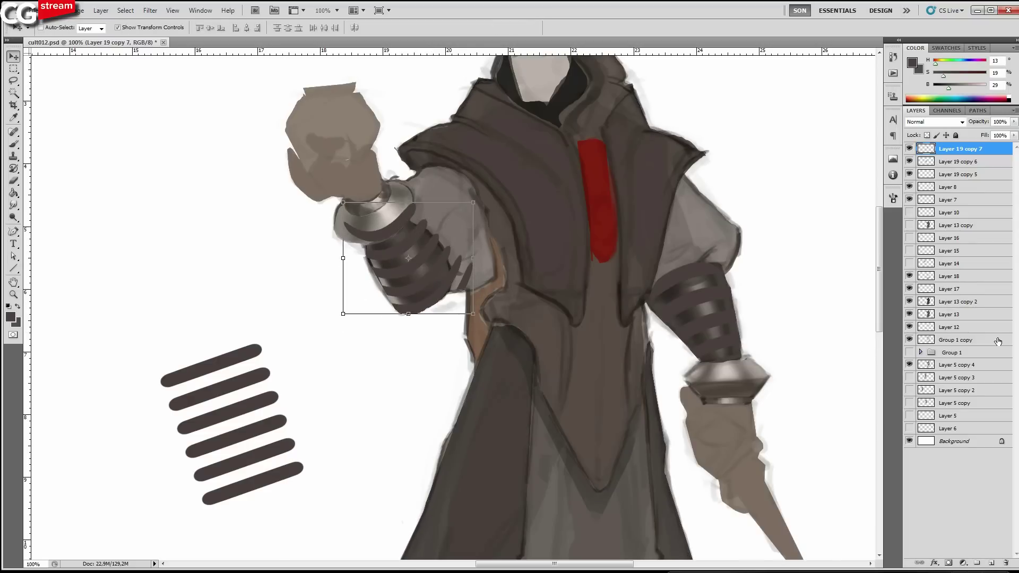
pyautogui.hotkey('ctrl', 'd')
# Cut away the leftover bar pieces covering the raised arm's sleeve and wrist cuff with a lasso selection.
pyautogui.press('e')
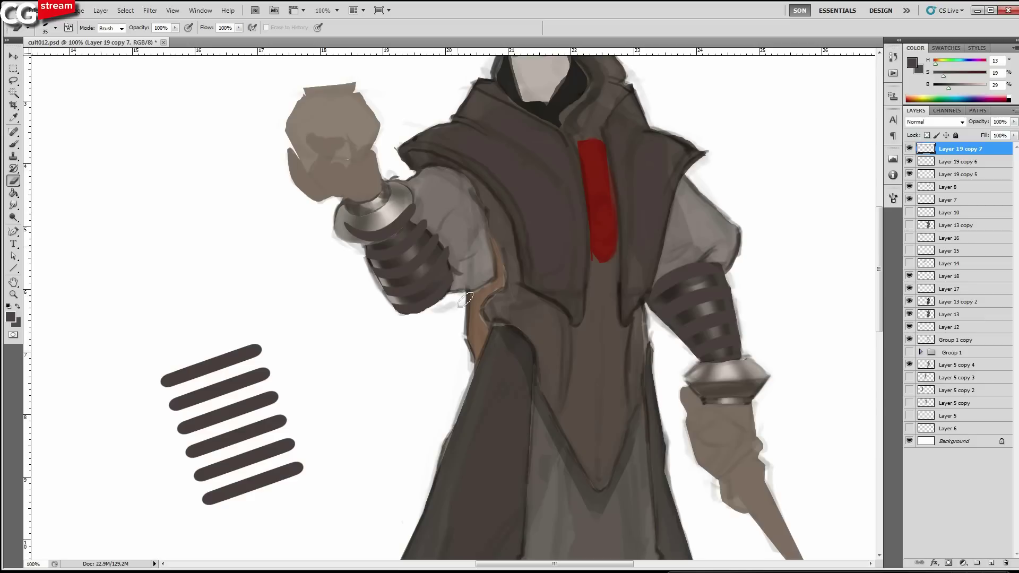
pyautogui.press('l')
pyautogui.moveTo(455, 265); pyautogui.dragTo(452, 255)
pyautogui.press('Delete')
pyautogui.hotkey('ctrl', 'd')
# Hide Layer 19 copy 6, the spare set of bars beside the figure, after checking Layer 7's visibility.
pyautogui.click(909, 201)
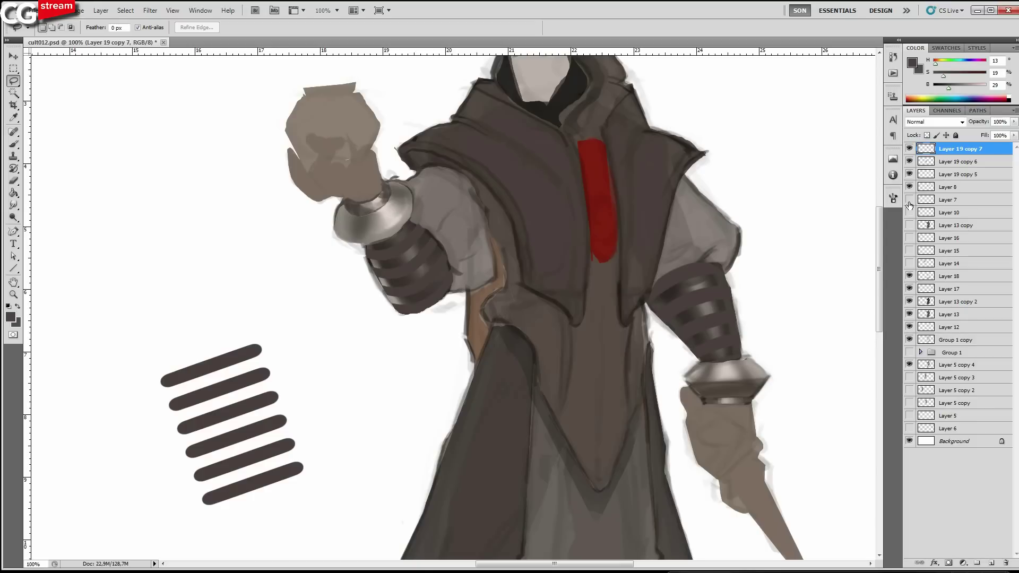
pyautogui.click(909, 201)
pyautogui.press('v')
pyautogui.keyDown('ctrl'); pyautogui.click(286, 450); pyautogui.keyUp('ctrl')
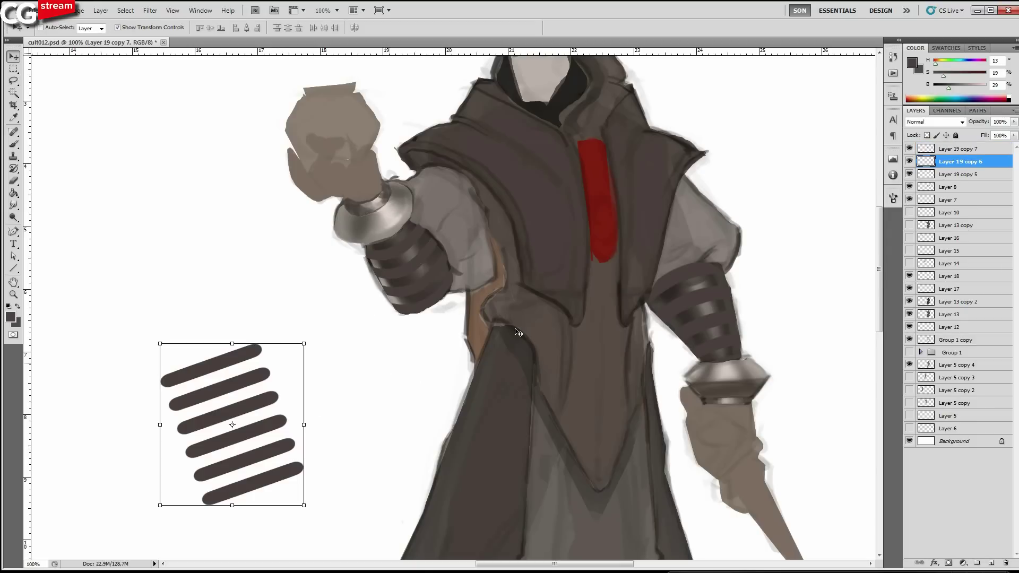
pyautogui.click(910, 161)
# Move Layer 19 copy 7 below Layer 19 copy 6 and merge it into Layer 19 copy 5.
pyautogui.click(933, 154)
pyautogui.click(949, 152)
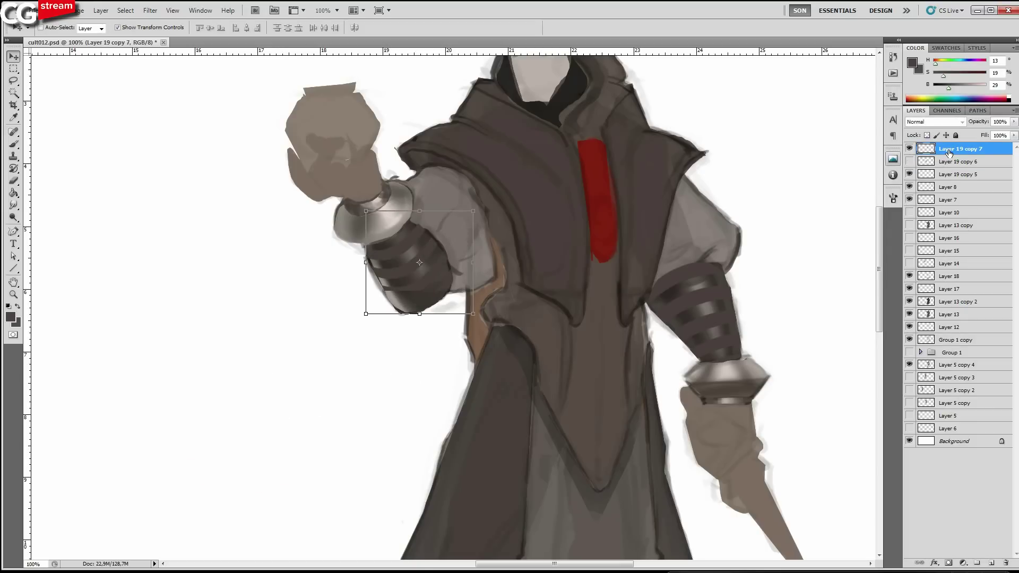
pyautogui.moveTo(949, 153); pyautogui.dragTo(934, 168)
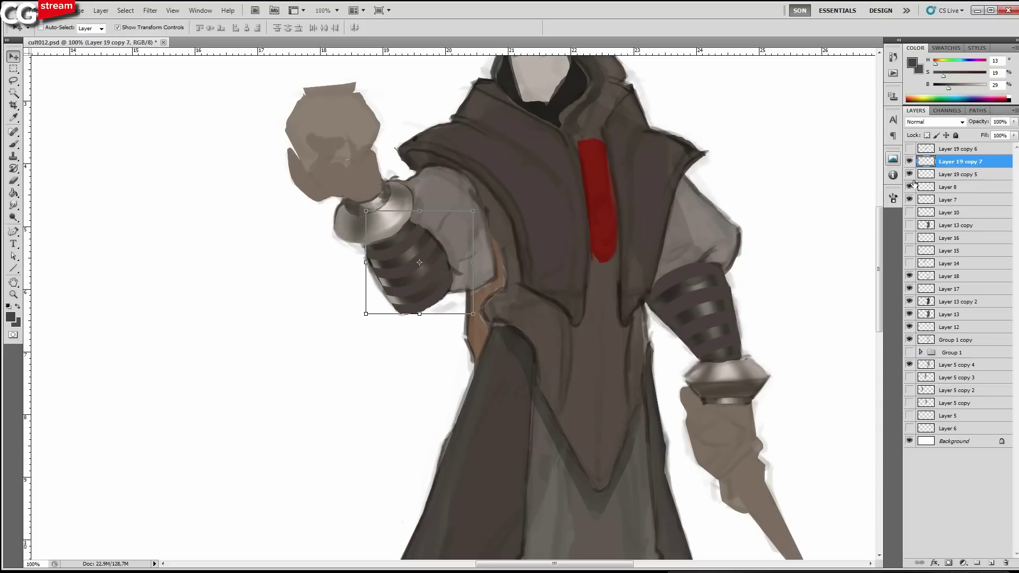
pyautogui.hotkey('ctrl', 'e')
# Trim the bars where they meet the lowered arm's cuff with a lasso selection, and compare the guards with and without bars.
pyautogui.press('l')
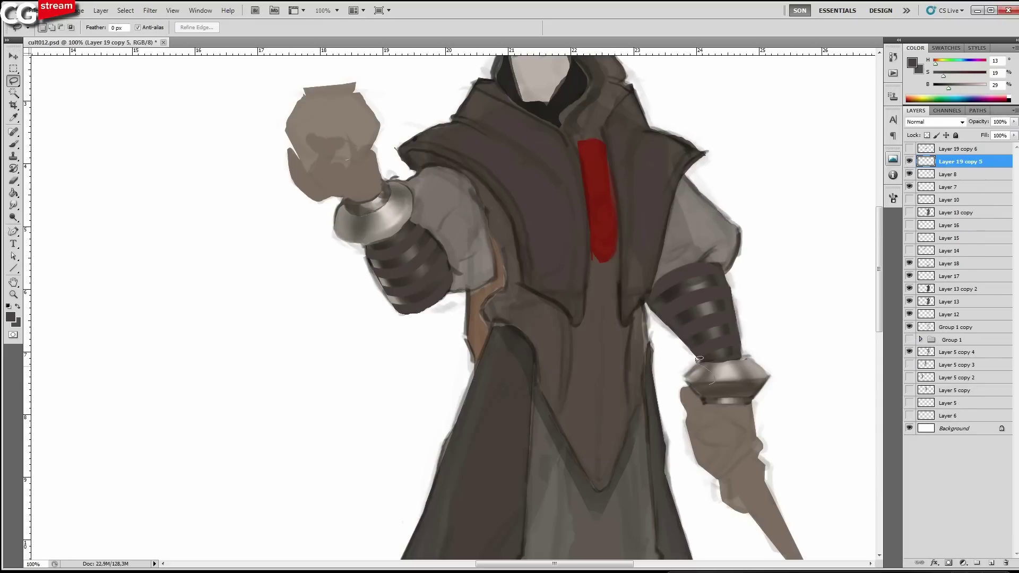
pyautogui.moveTo(699, 360)
pyautogui.mouseDown()
pyautogui.moveTo(690, 417)
pyautogui.moveTo(711, 420)
pyautogui.mouseUp()
pyautogui.hotkey('ctrl', 'd')
pyautogui.click(909, 162)
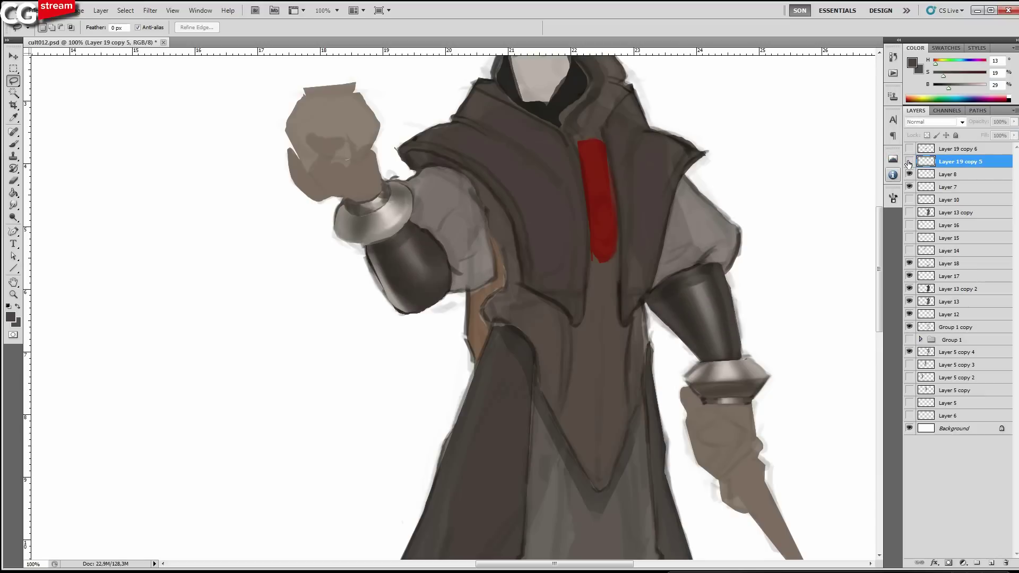
pyautogui.click(909, 162)
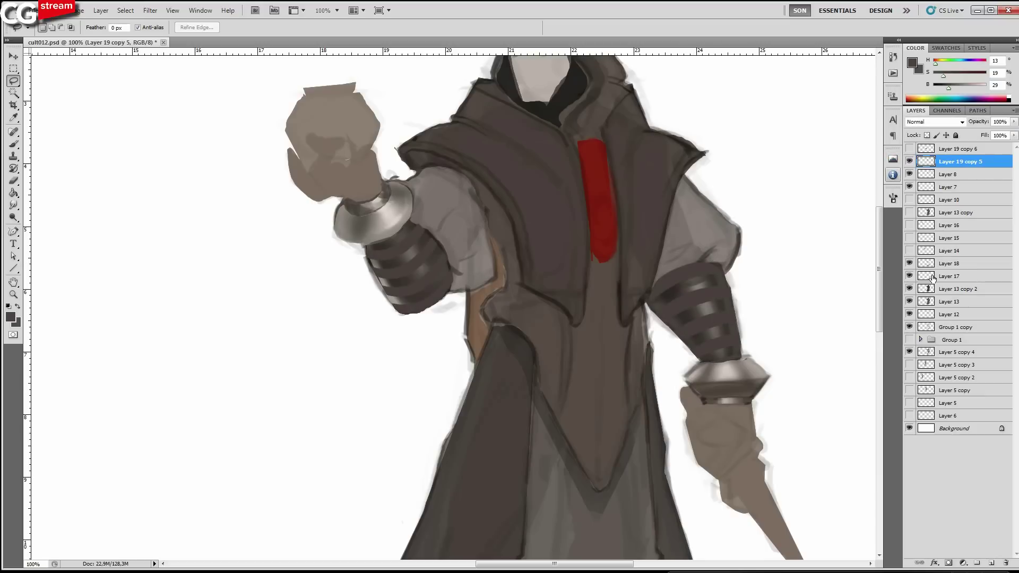
# Load the merged bars as a selection, hide their layer, and copy those areas of the forearm guards to a new layer.
pyautogui.keyDown('ctrl'); pyautogui.click(922, 164); pyautogui.keyUp('ctrl')
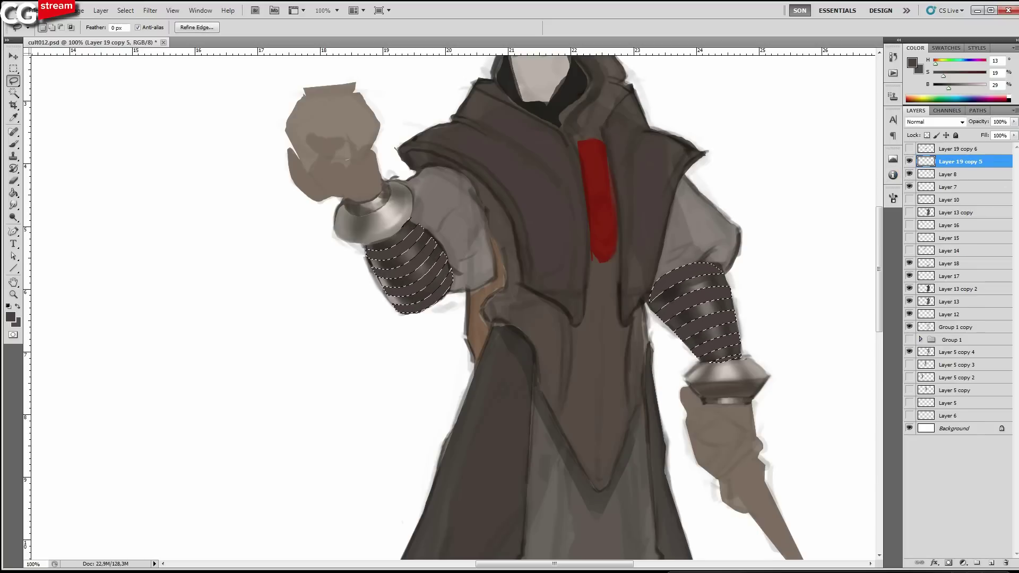
pyautogui.click(908, 162)
pyautogui.click(909, 163)
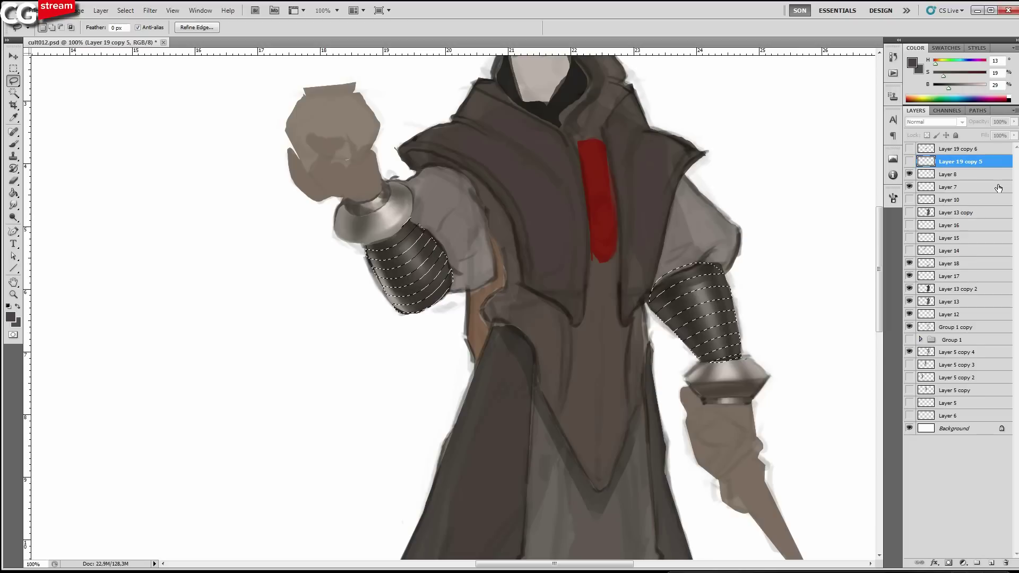
pyautogui.hotkey('ctrl', 'j')
pyautogui.moveTo(718, 340); pyautogui.dragTo(713, 333)
pyautogui.hotkey('ctrl', 'z')
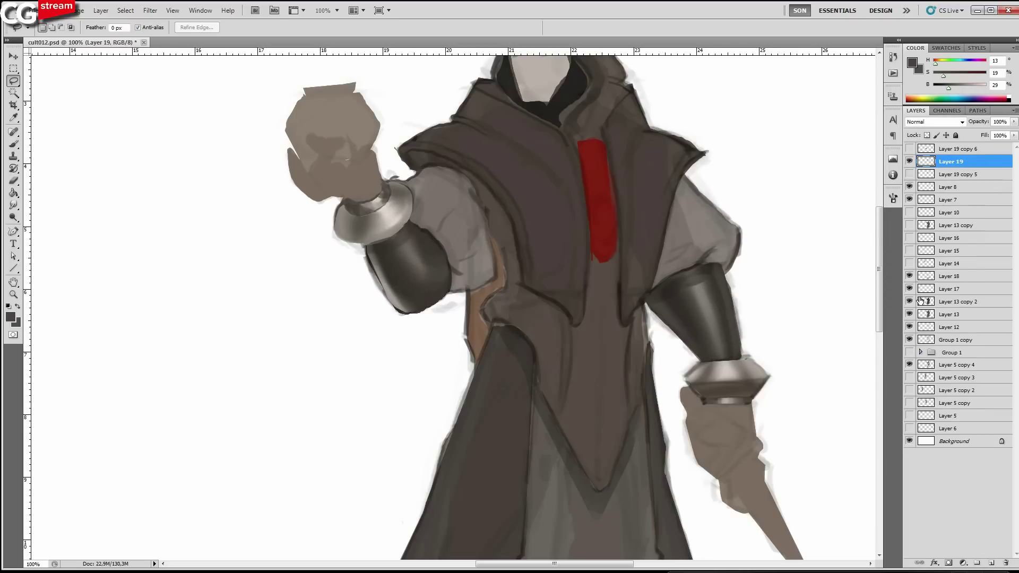
# Lock the transparent pixels of Layer 19, sample a grey from the lowered guard, and choose a small brush preset.
pyautogui.press('/')
pyautogui.press('b')
pyautogui.keyDown('alt'); pyautogui.click(704, 292); pyautogui.keyUp('alt')
pyautogui.keyDown('alt'); pyautogui.click(701, 296); pyautogui.keyUp('alt')
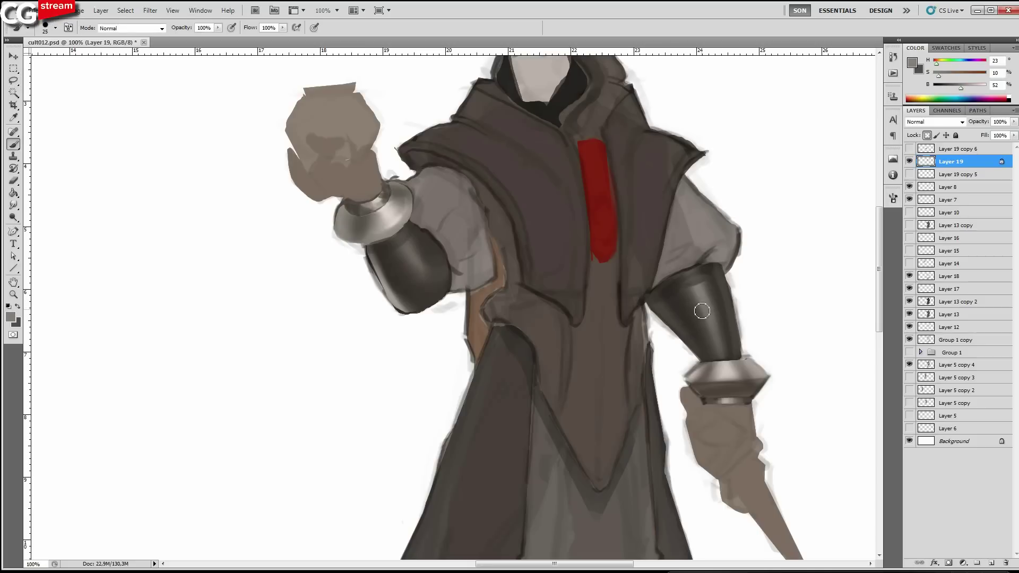
pyautogui.press('[')
pyautogui.rightClick(725, 293)
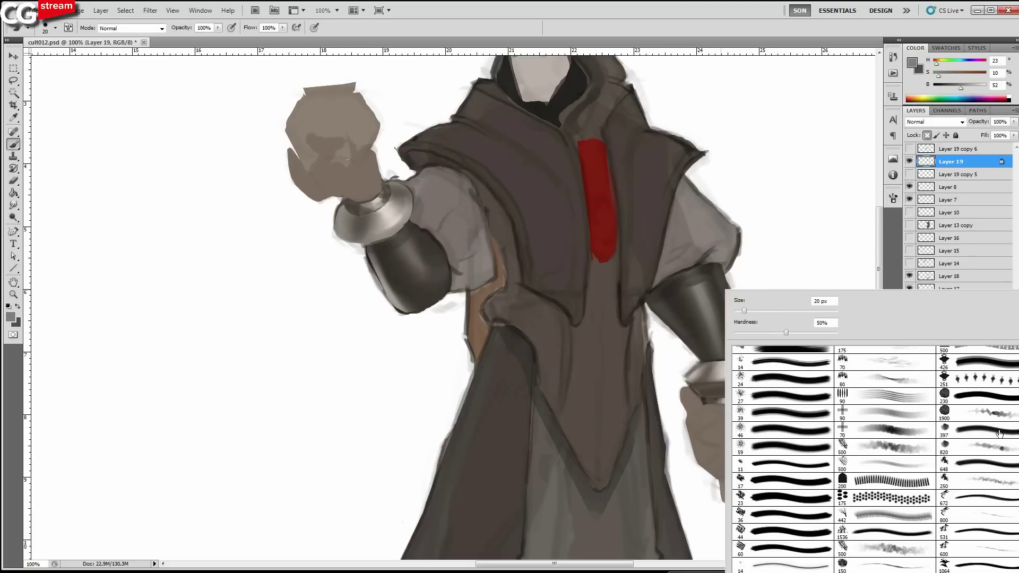
pyautogui.scroll(3, 875, 459)
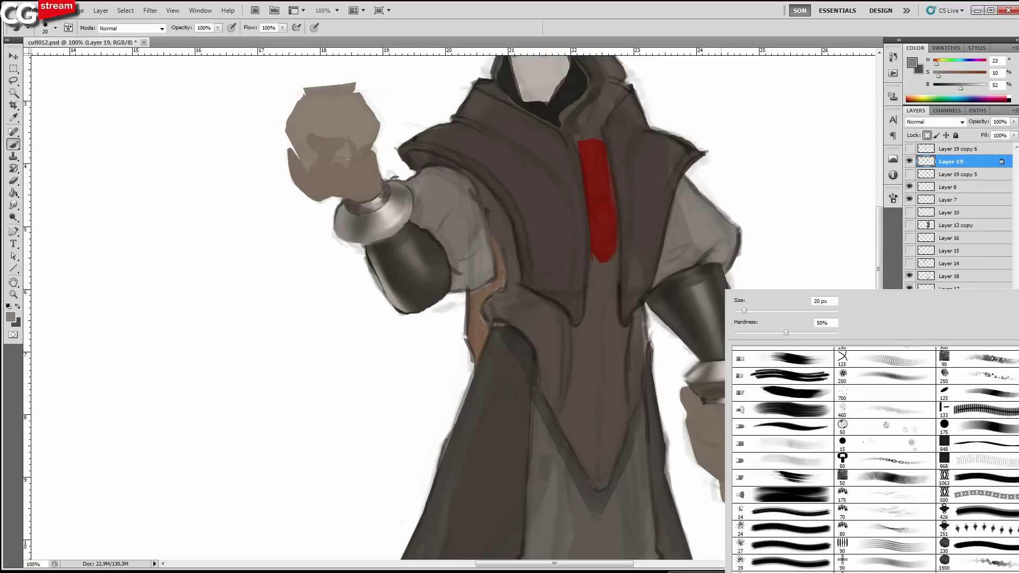
pyautogui.scroll(-5, 876, 459)
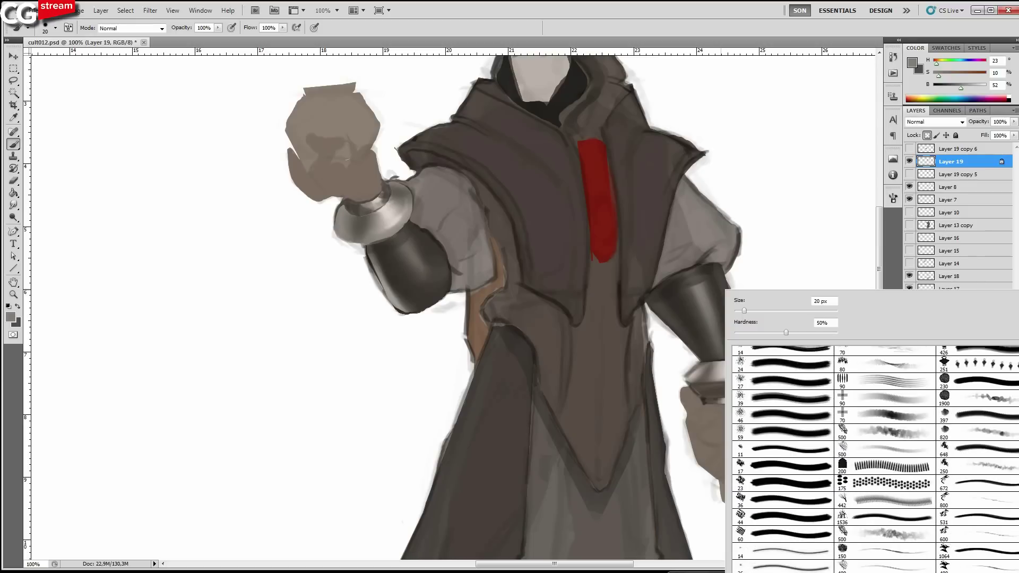
pyautogui.click(879, 571)
pyautogui.click(573, 402)
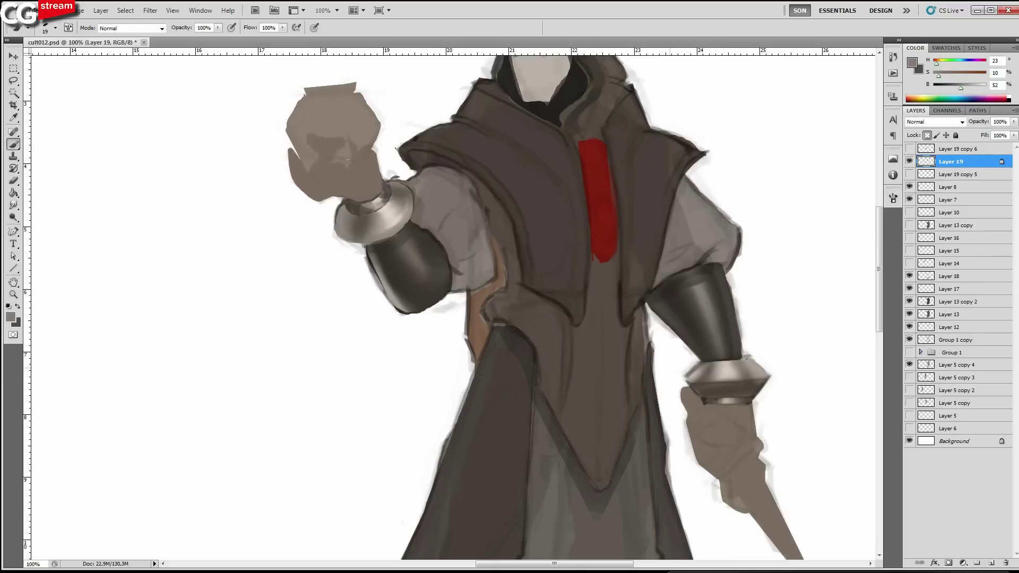
# Mix a nearly neutral mid grey and paint highlights down the bars of the lowered forearm guard.
pyautogui.click(960, 64)
pyautogui.moveTo(961, 87); pyautogui.dragTo(938, 74)
pyautogui.click(972, 85)
pyautogui.moveTo(715, 349); pyautogui.dragTo(698, 298)
pyautogui.keyDown('alt'); pyautogui.click(718, 336); pyautogui.keyUp('alt')
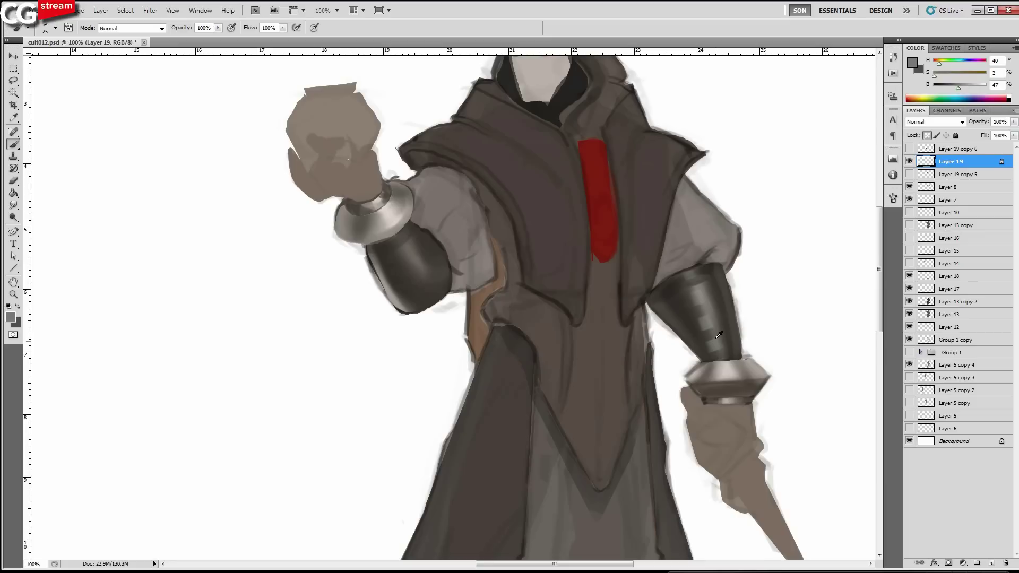
pyautogui.keyDown('alt'); pyautogui.click(718, 338); pyautogui.keyUp('alt')
pyautogui.moveTo(716, 340); pyautogui.dragTo(691, 275)
# Paint grey highlights across the bars of the raised forearm guard, sampling tones from the guard and its cuff.
pyautogui.moveTo(433, 308); pyautogui.dragTo(382, 231)
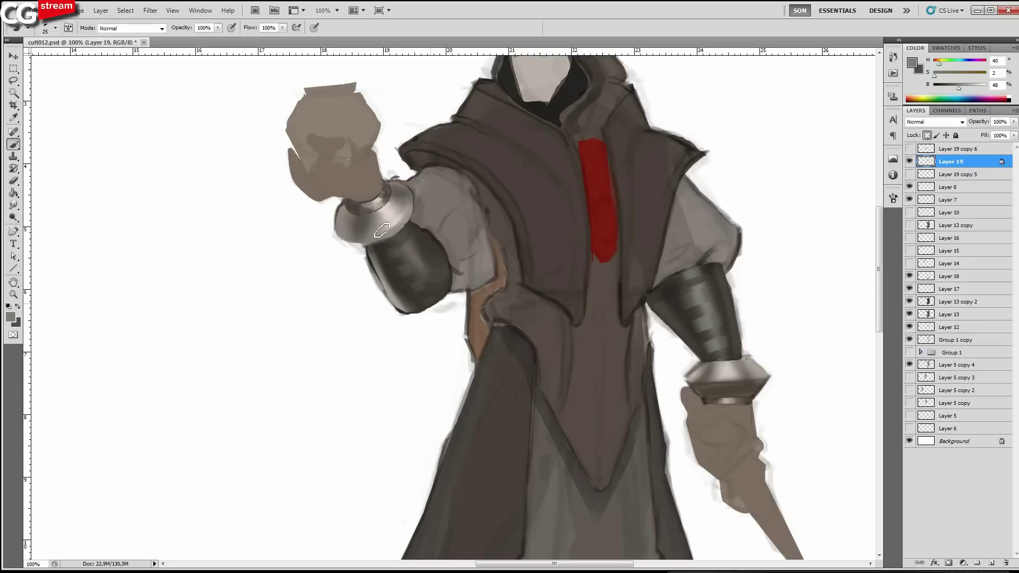
pyautogui.keyDown('alt'); pyautogui.click(396, 245); pyautogui.keyUp('alt')
pyautogui.moveTo(397, 245); pyautogui.dragTo(398, 274)
pyautogui.keyDown('alt'); pyautogui.click(383, 283); pyautogui.keyUp('alt')
pyautogui.press('[')
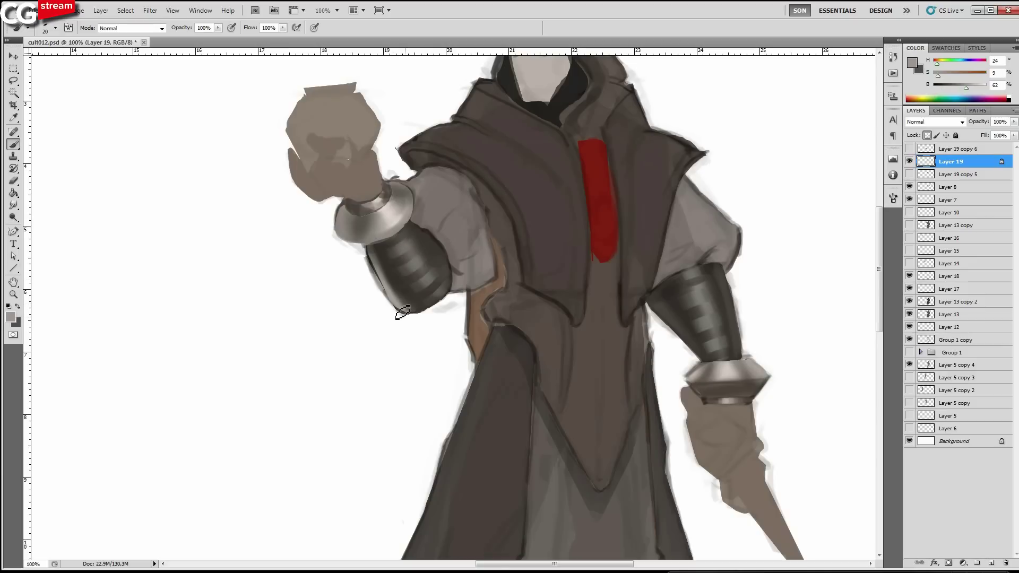
# Paint the bar ends along the outer edge of the lowered forearm guard with sampled tones.
pyautogui.keyDown('alt'); pyautogui.click(610, 301); pyautogui.keyUp('alt')
pyautogui.press(']')
pyautogui.keyDown('alt'); pyautogui.click(741, 313); pyautogui.keyUp('alt')
pyautogui.press('[')
pyautogui.keyDown('alt'); pyautogui.click(724, 313); pyautogui.keyUp('alt')
pyautogui.moveTo(726, 306); pyautogui.dragTo(731, 313)
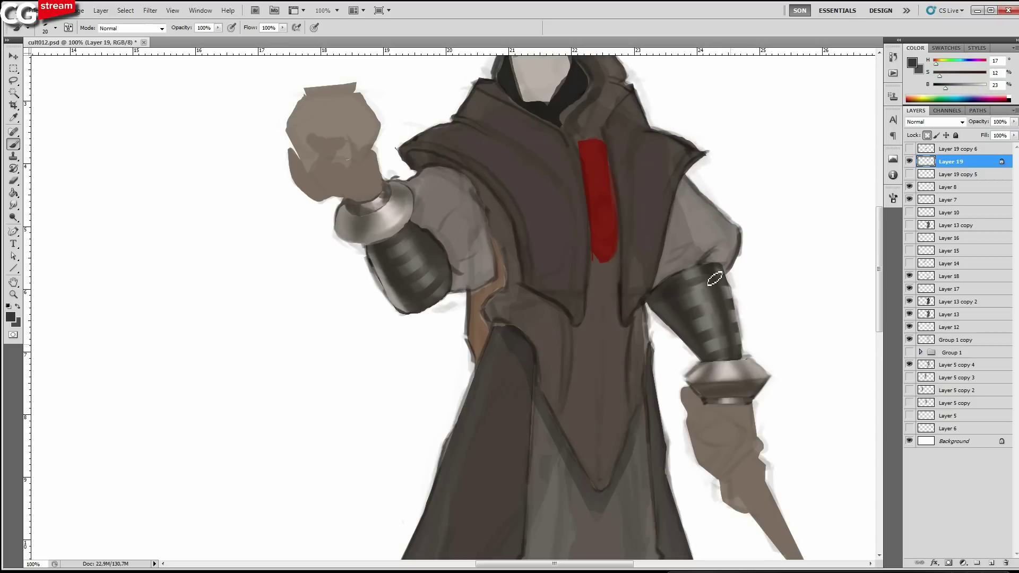
# Refine the upper bars on the lowered forearm guard with grey and dark tones sampled from the guard.
pyautogui.keyDown('alt'); pyautogui.click(711, 319); pyautogui.keyUp('alt')
pyautogui.keyDown('alt'); pyautogui.click(693, 328); pyautogui.keyUp('alt')
pyautogui.keyDown('alt'); pyautogui.click(693, 291); pyautogui.keyUp('alt')
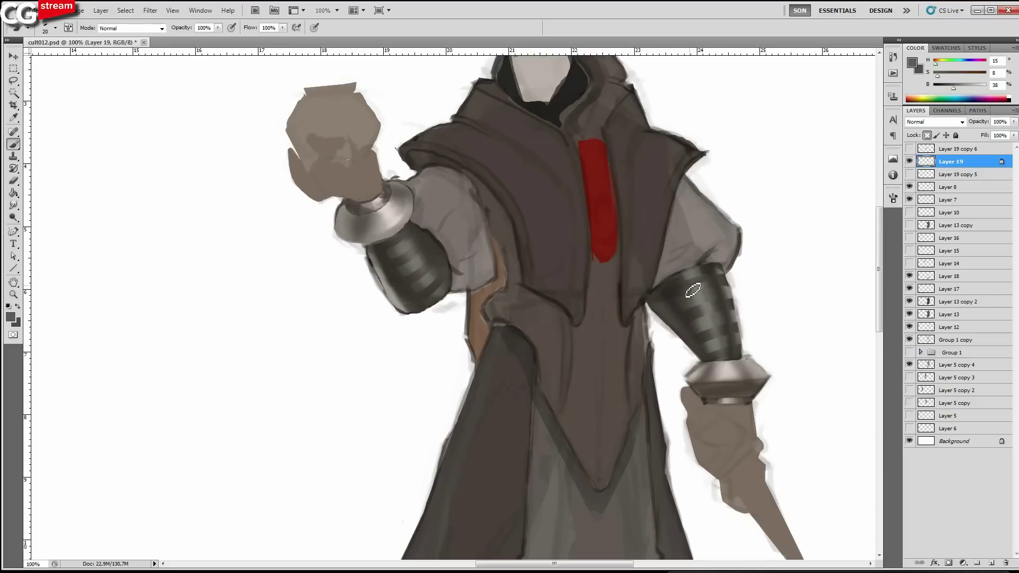
pyautogui.keyDown('alt'); pyautogui.click(681, 279); pyautogui.keyUp('alt')
pyautogui.keyDown('alt'); pyautogui.click(695, 291); pyautogui.keyUp('alt')
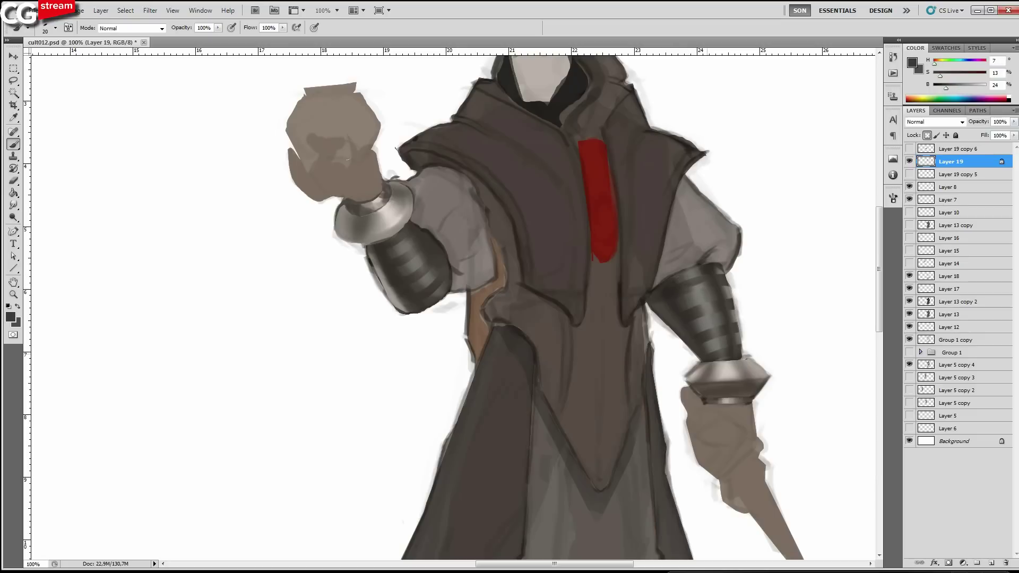
# Brighten the sampled guard colour and touch up the highlights on the raised forearm guard's bars.
pyautogui.press('[')
pyautogui.keyDown('alt'); pyautogui.click(427, 279); pyautogui.keyUp('alt')
pyautogui.click(956, 85)
pyautogui.click(956, 86)
pyautogui.press(']')
pyautogui.keyDown('alt'); pyautogui.click(414, 265); pyautogui.keyUp('alt')
pyautogui.keyDown('alt'); pyautogui.click(703, 323); pyautogui.keyUp('alt')
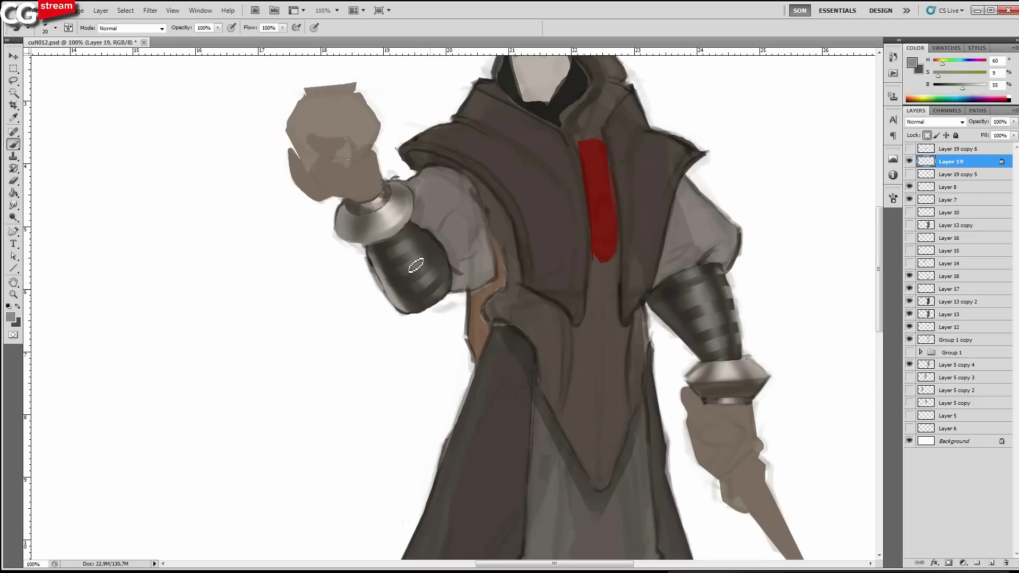
# Move Layer 19 below Layer 19 copy 5 and lower its opacity to 61%.
pyautogui.moveTo(634, 269); pyautogui.dragTo(583, 299)
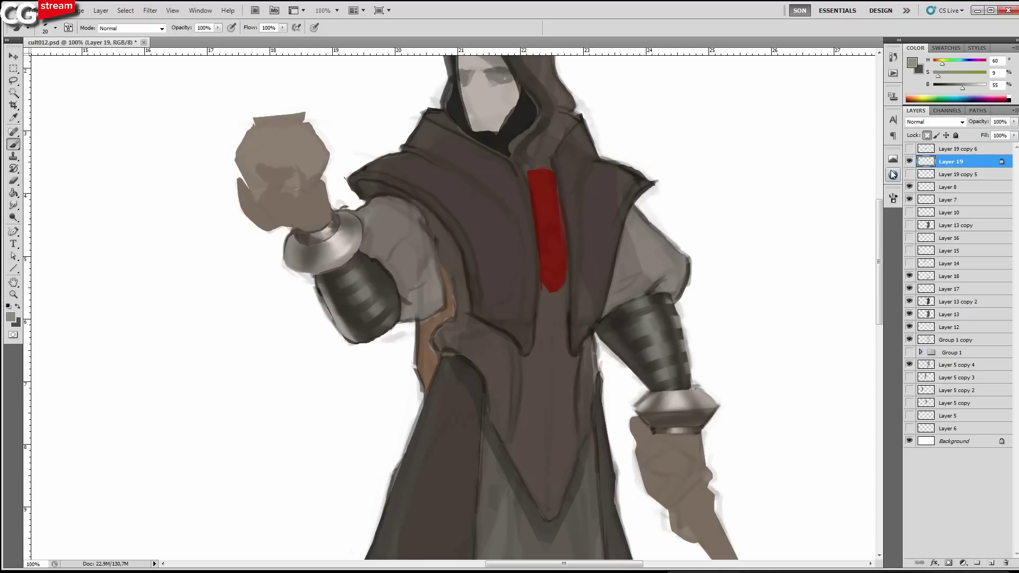
pyautogui.click(910, 162)
pyautogui.click(910, 162)
pyautogui.click(910, 163)
pyautogui.moveTo(962, 165); pyautogui.dragTo(960, 180)
pyautogui.click(1014, 122)
pyautogui.moveTo(1011, 133); pyautogui.dragTo(996, 139)
pyautogui.click(991, 564)
pyautogui.keyDown('alt'); pyautogui.click(683, 328); pyautogui.keyUp('alt')
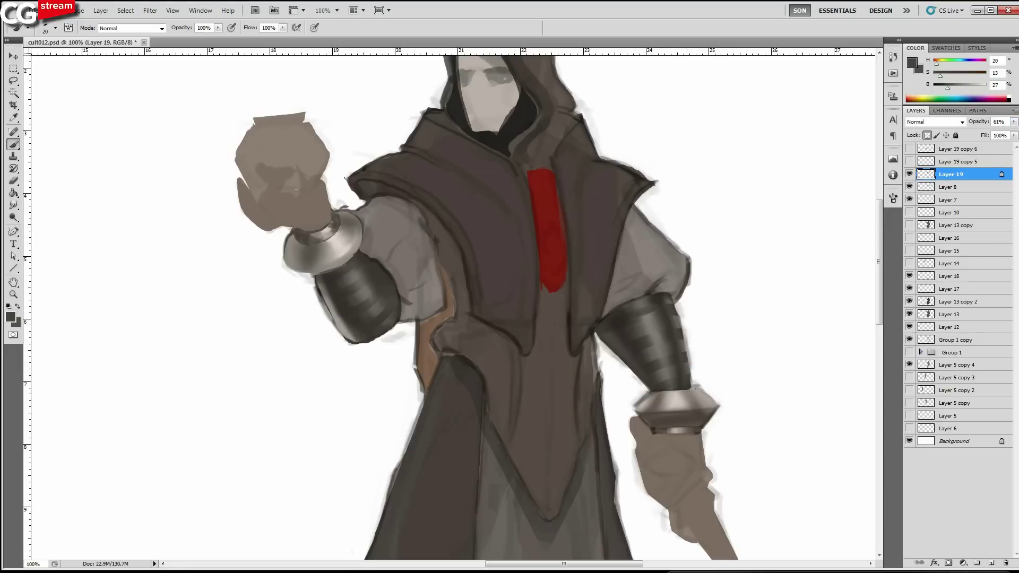
# Check the guards without Layer 8, and enlarge the lowered guard's bars on Layer 19 slightly within a lasso selection.
pyautogui.click(912, 188)
pyautogui.click(910, 187)
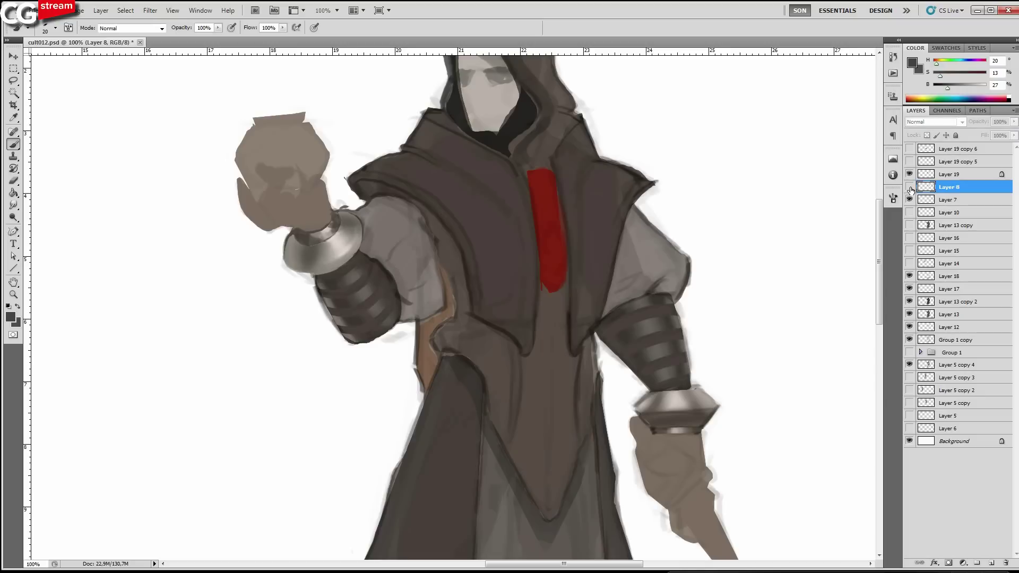
pyautogui.click(909, 188)
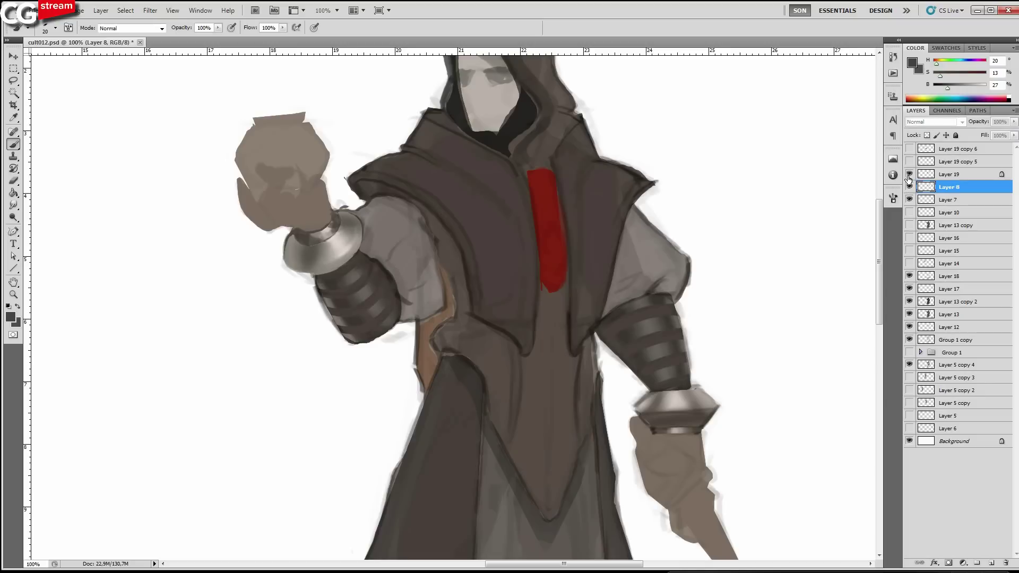
pyautogui.click(936, 178)
pyautogui.press('l')
pyautogui.moveTo(698, 394)
pyautogui.mouseDown()
pyautogui.moveTo(576, 265)
pyautogui.moveTo(650, 428)
pyautogui.moveTo(714, 433)
pyautogui.mouseUp()
pyautogui.hotkey('ctrl', 't')
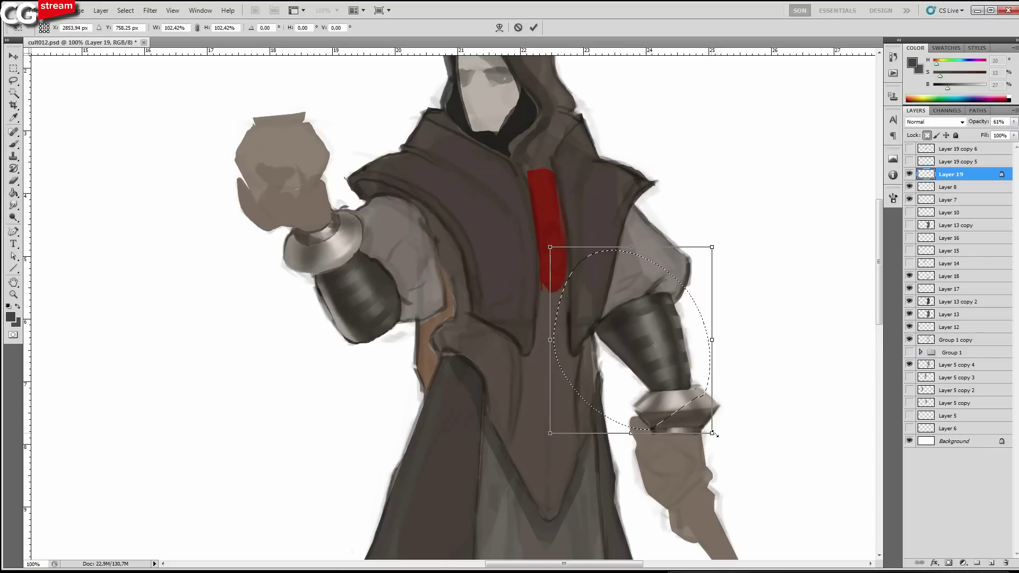
pyautogui.moveTo(715, 434); pyautogui.dragTo(717, 433)
pyautogui.press('Return')
# Lasso the bars on the raised forearm guard, enlarge them slightly, and clear the selection.
pyautogui.moveTo(397, 336); pyautogui.dragTo(414, 374)
pyautogui.hotkey('ctrl', 't')
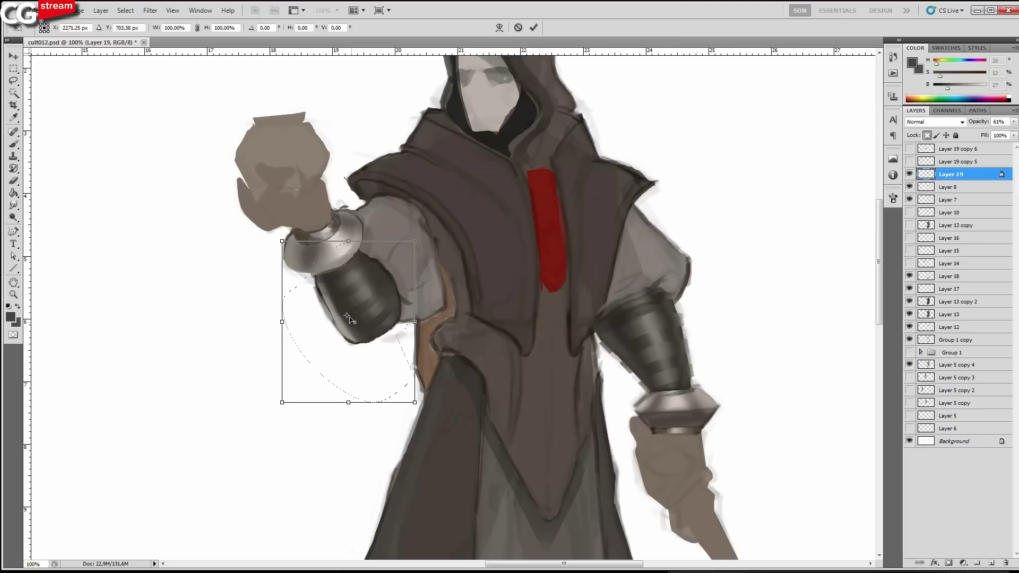
pyautogui.moveTo(348, 318); pyautogui.dragTo(360, 296)
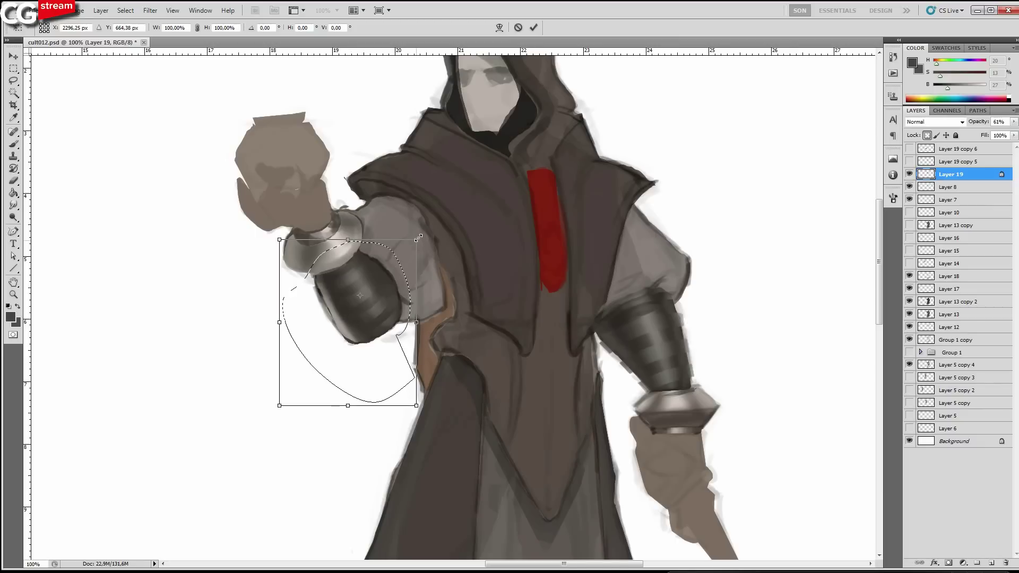
pyautogui.press('Escape')
pyautogui.hotkey('ctrl', 'd')
# Move Layers 19, 8 and 7 together to just above Layer 18 and save the file.
pyautogui.moveTo(909, 174)
pyautogui.mouseDown()
pyautogui.moveTo(910, 202)
pyautogui.moveTo(910, 177)
pyautogui.mouseUp()
pyautogui.click(909, 263)
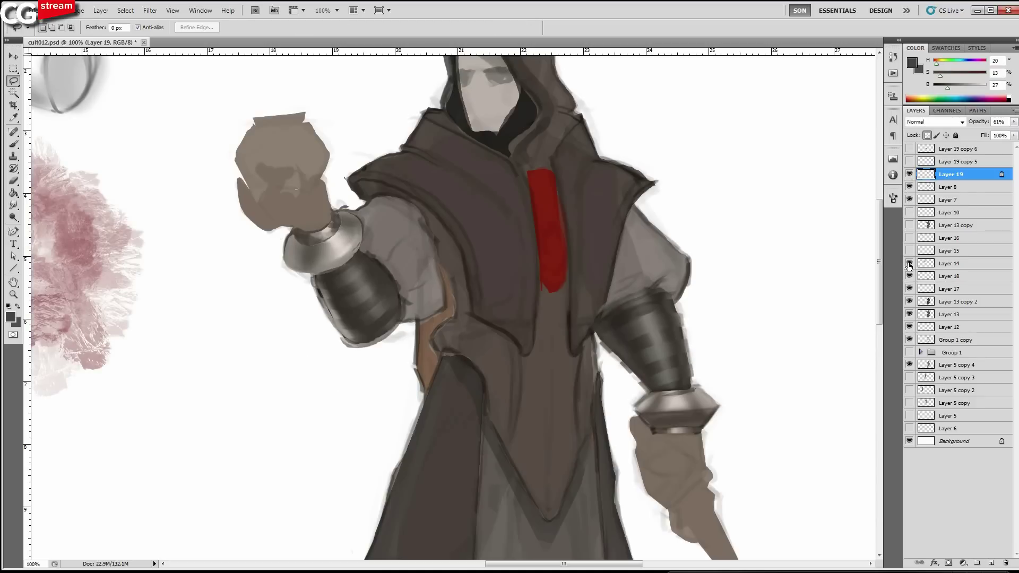
pyautogui.click(910, 264)
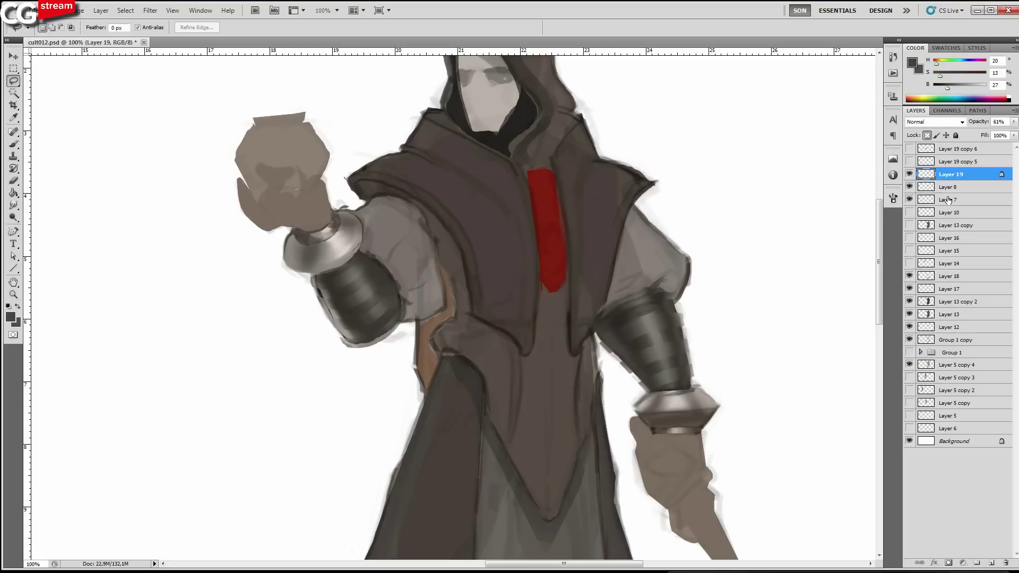
pyautogui.keyDown('shift'); pyautogui.click(950, 201); pyautogui.keyUp('shift')
pyautogui.moveTo(950, 201); pyautogui.dragTo(951, 269)
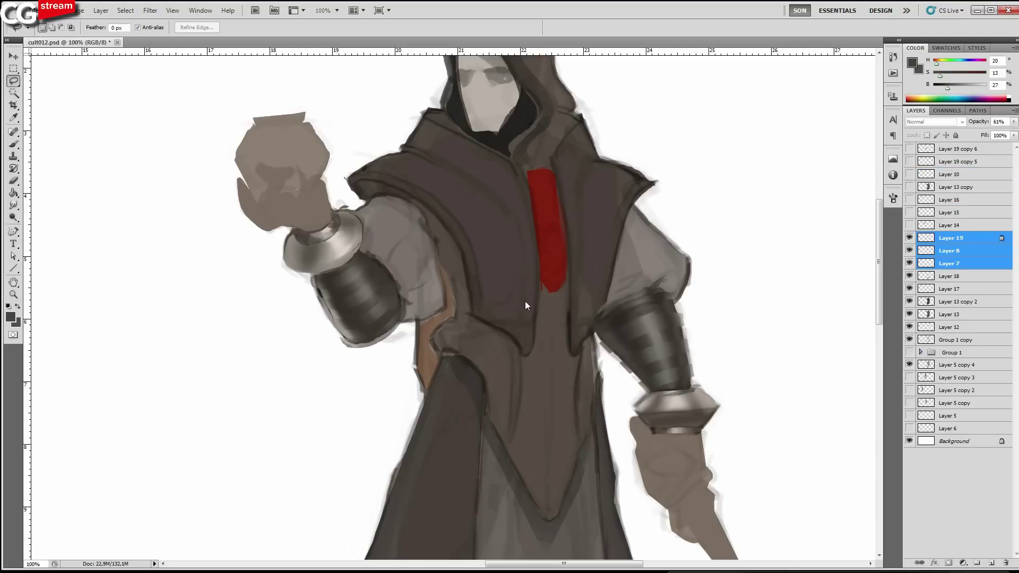
pyautogui.hotkey('ctrl', 's')
# Hide Layers 19, 8 and 7 and load the figure silhouette from Layer 13 as a selection.
pyautogui.scroll(-1, 530, 276)
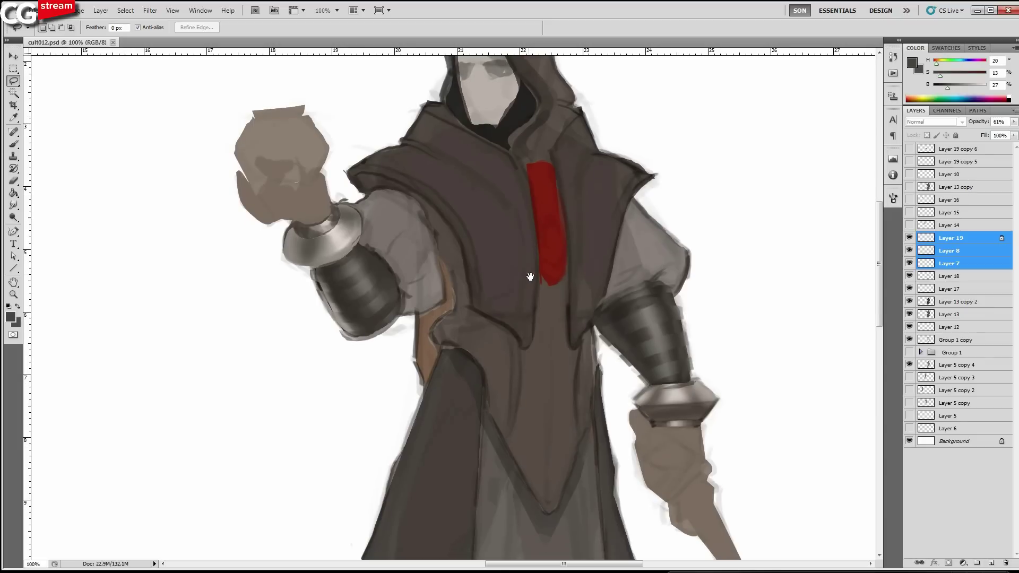
pyautogui.scroll(-1, 530, 277)
pyautogui.moveTo(909, 238); pyautogui.dragTo(909, 265)
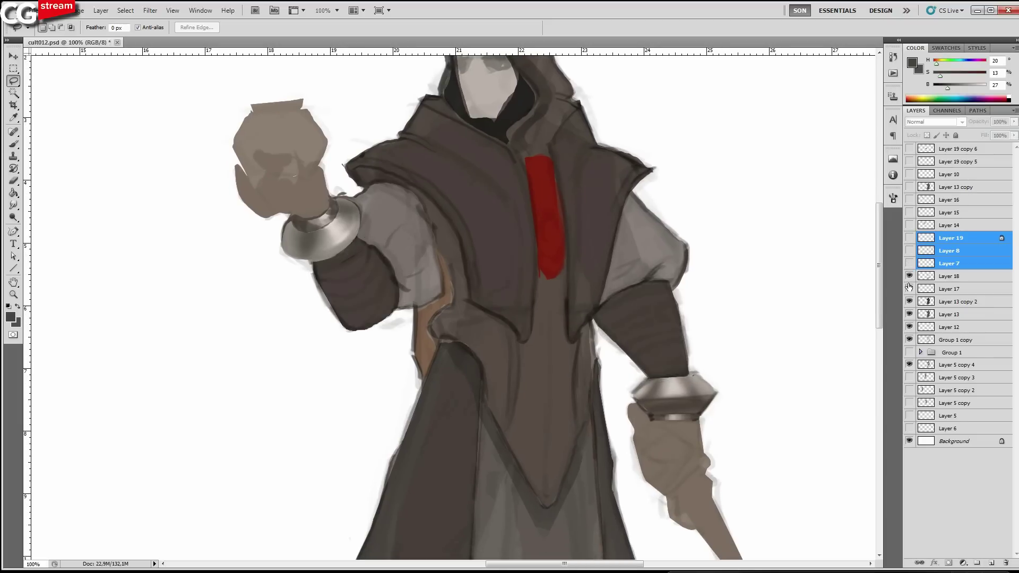
pyautogui.keyDown('ctrl'); pyautogui.click(918, 313); pyautogui.keyUp('ctrl')
# Check the layers beneath the painting by toggling their visibility, and mask Group 1 copy to the silhouette selection.
pyautogui.click(909, 313)
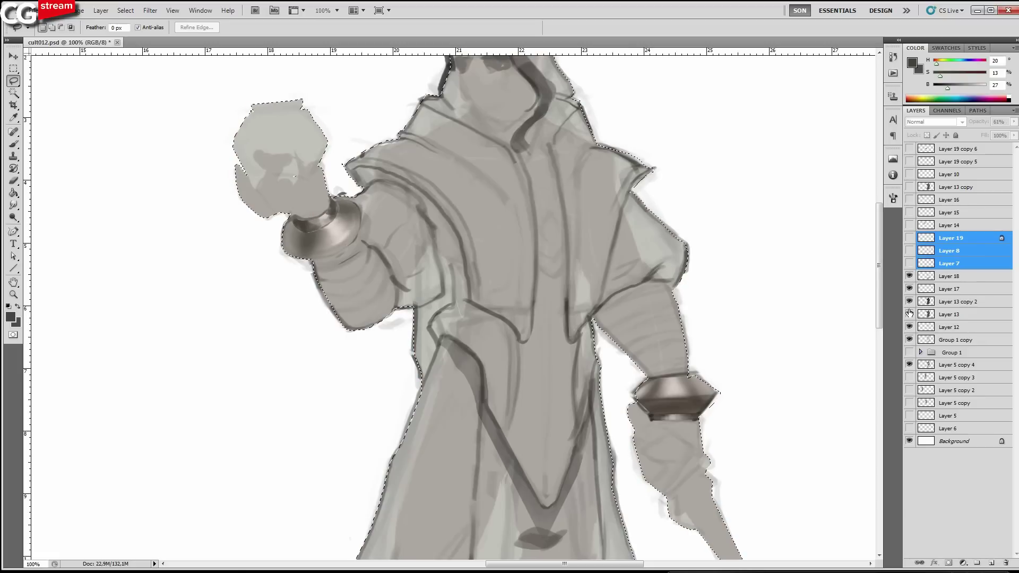
pyautogui.click(910, 314)
pyautogui.click(908, 341)
pyautogui.click(907, 329)
pyautogui.click(909, 327)
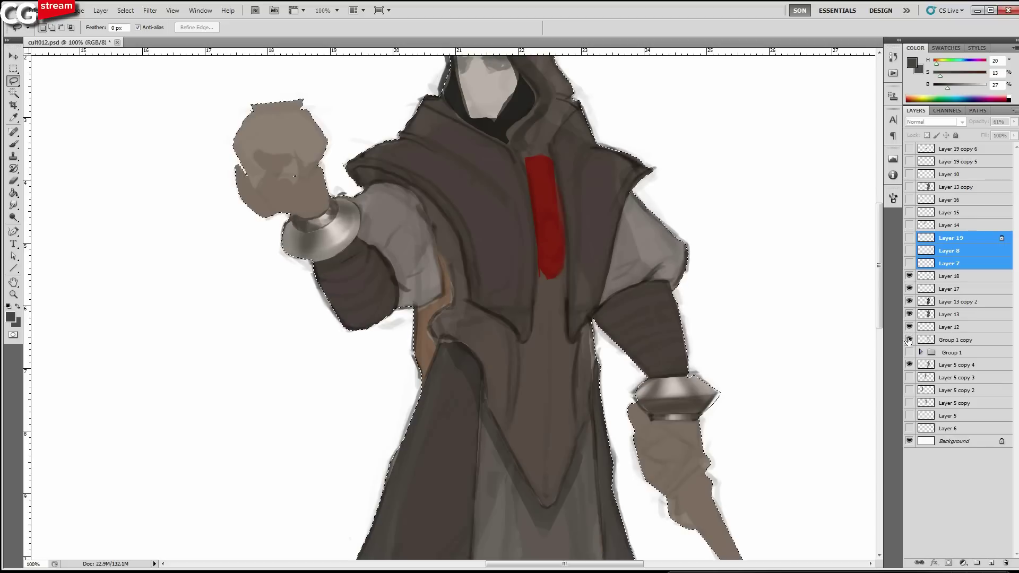
pyautogui.click(909, 340)
pyautogui.click(918, 341)
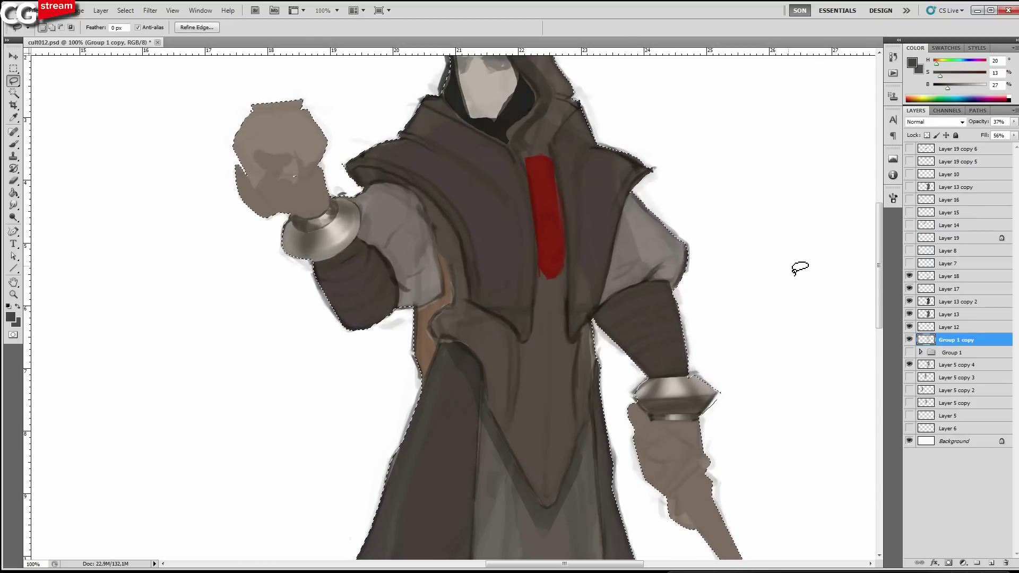
pyautogui.scroll(-1, 759, 252)
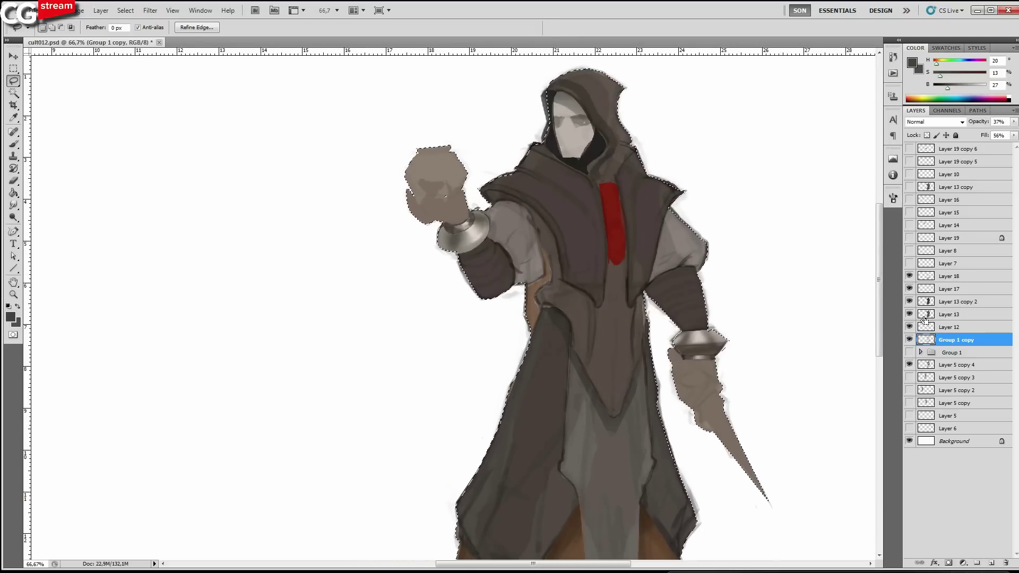
pyautogui.click(909, 340)
pyautogui.click(909, 340)
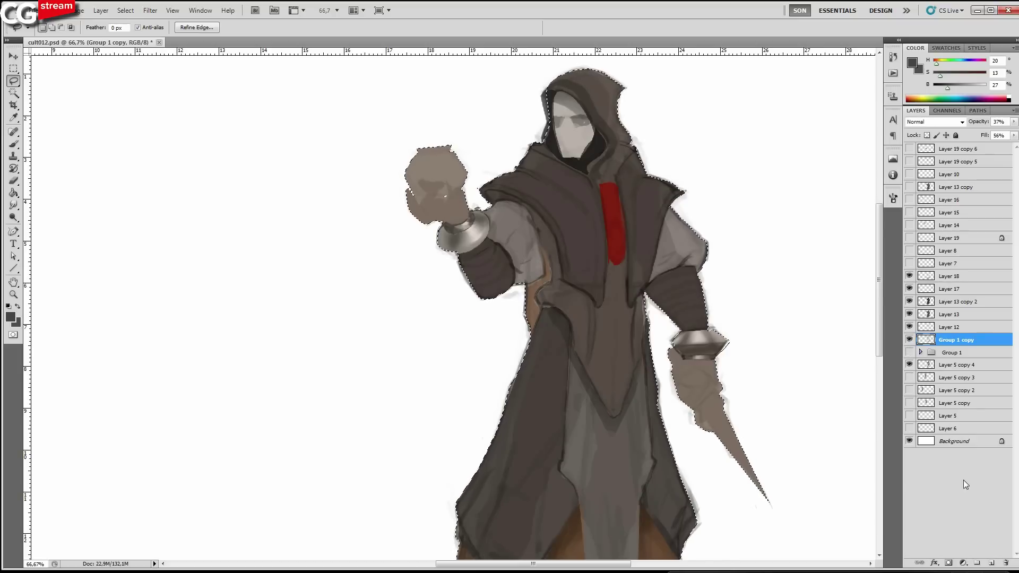
pyautogui.click(948, 564)
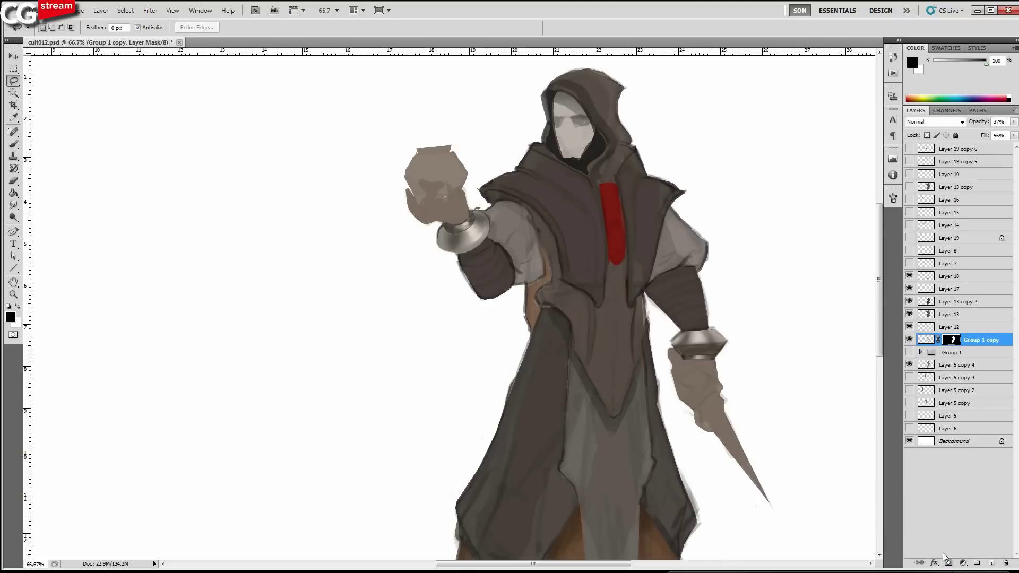
# Reload the silhouette from Group 1 copy's mask and add it as a layer mask on Layer 5 copy 4.
pyautogui.click(909, 340)
pyautogui.click(909, 336)
pyautogui.click(910, 364)
pyautogui.click(909, 365)
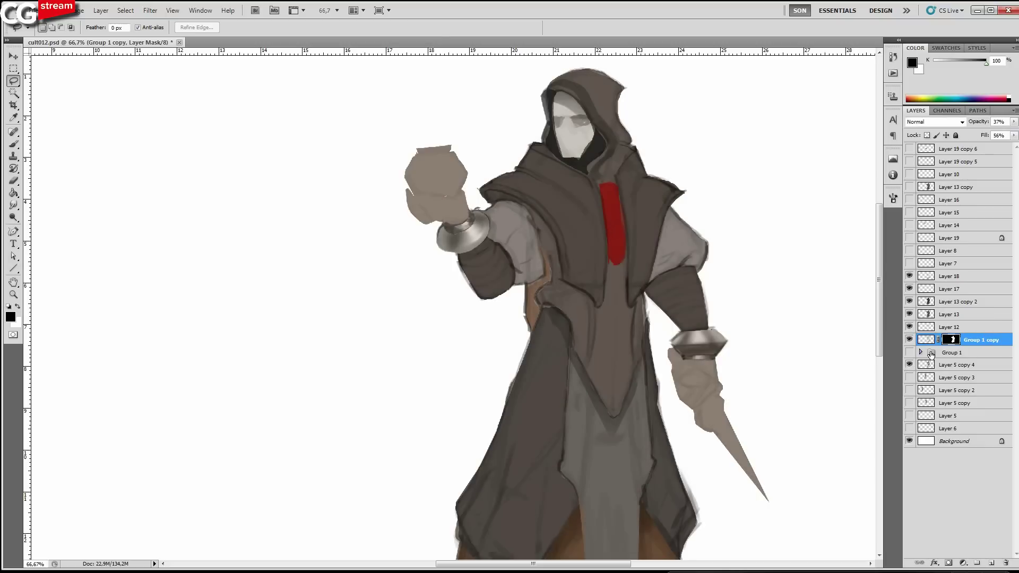
pyautogui.keyDown('ctrl'); pyautogui.click(951, 340); pyautogui.keyUp('ctrl')
pyautogui.click(956, 364)
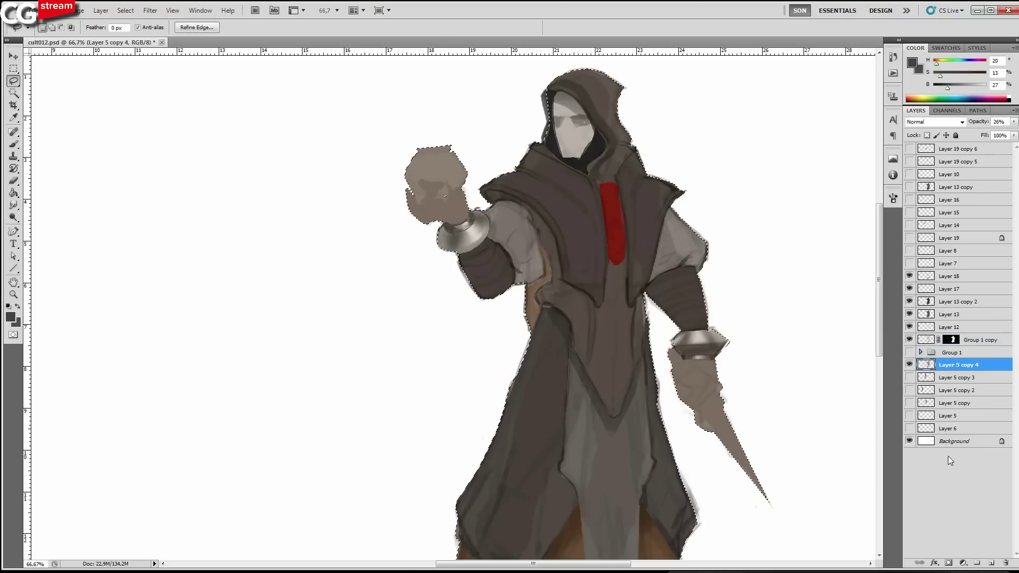
pyautogui.click(948, 563)
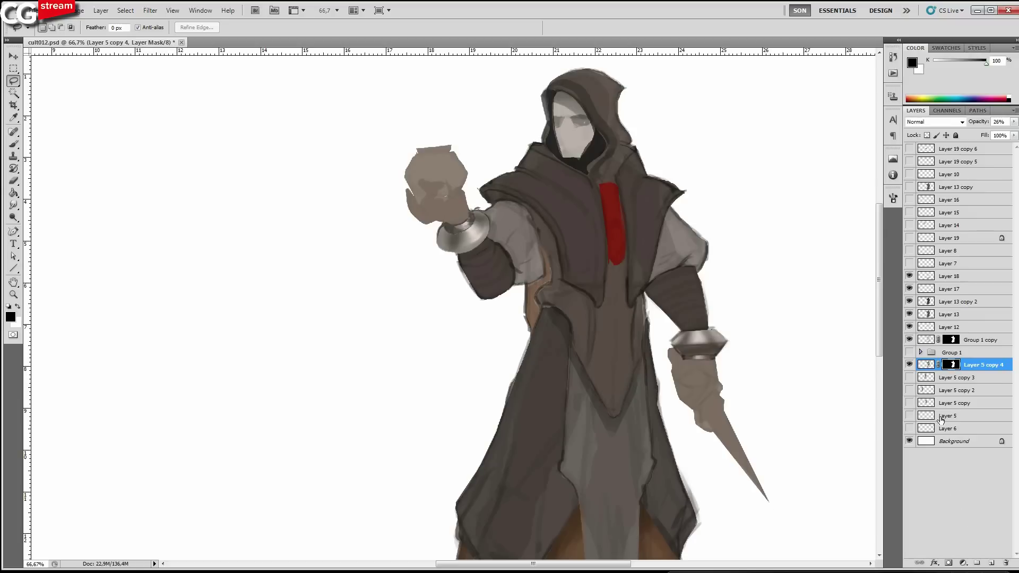
# Mask Layer 12 with the same silhouette, compare the edges with and without the mask, and keep it.
pyautogui.click(910, 365)
pyautogui.click(909, 339)
pyautogui.click(909, 340)
pyautogui.click(909, 327)
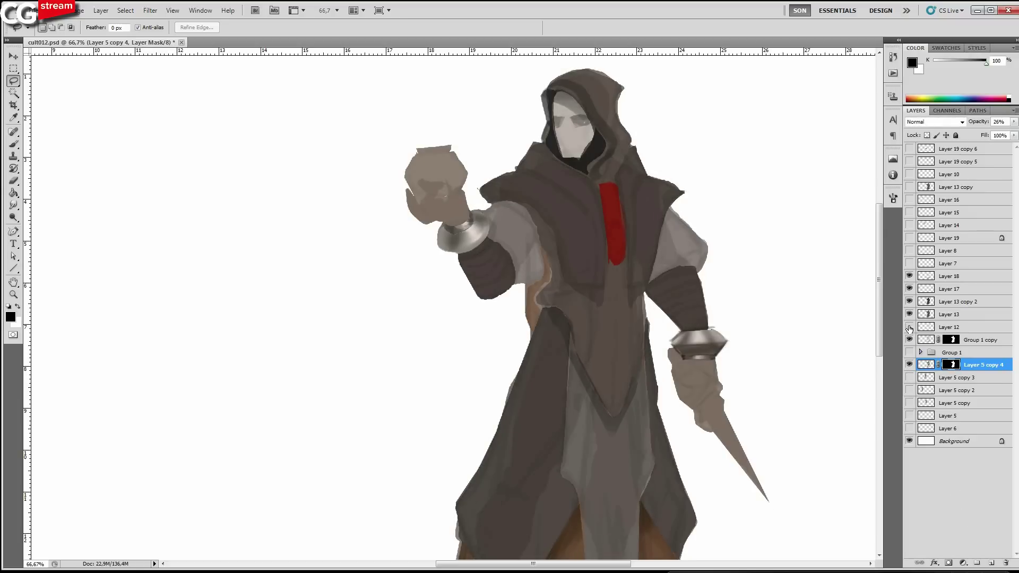
pyautogui.click(910, 327)
pyautogui.click(950, 327)
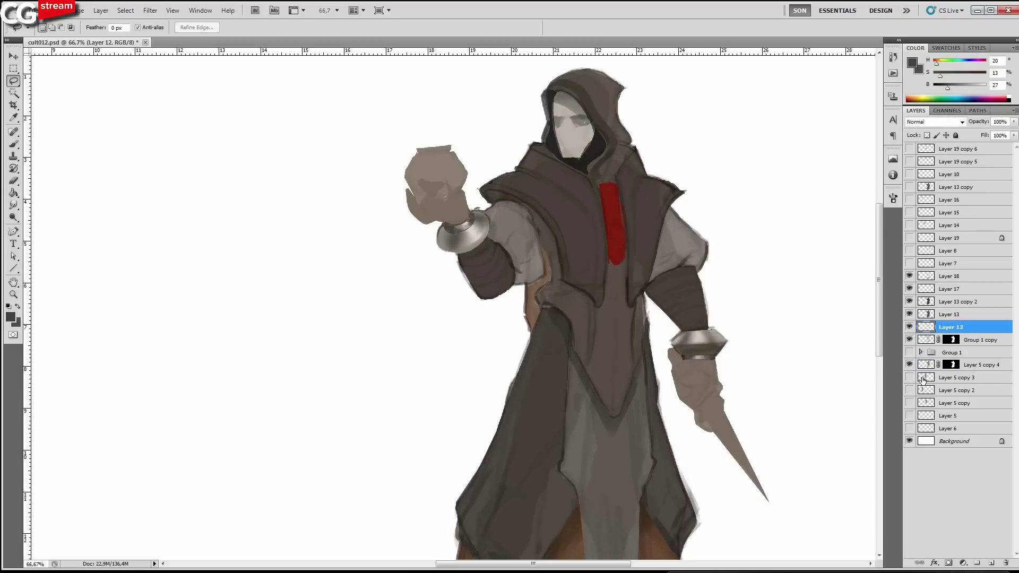
pyautogui.keyDown('ctrl'); pyautogui.click(953, 341); pyautogui.keyUp('ctrl')
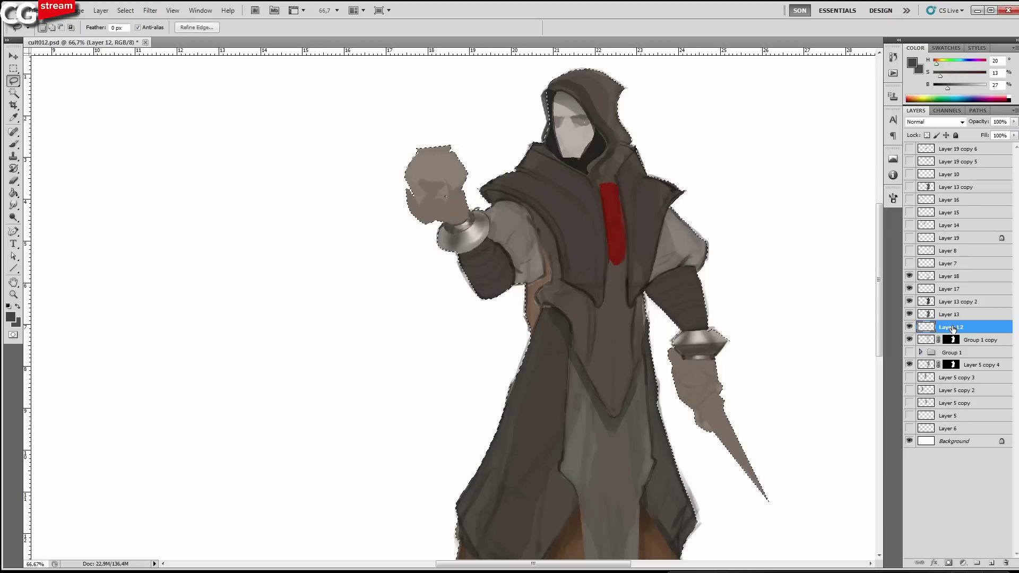
pyautogui.click(949, 563)
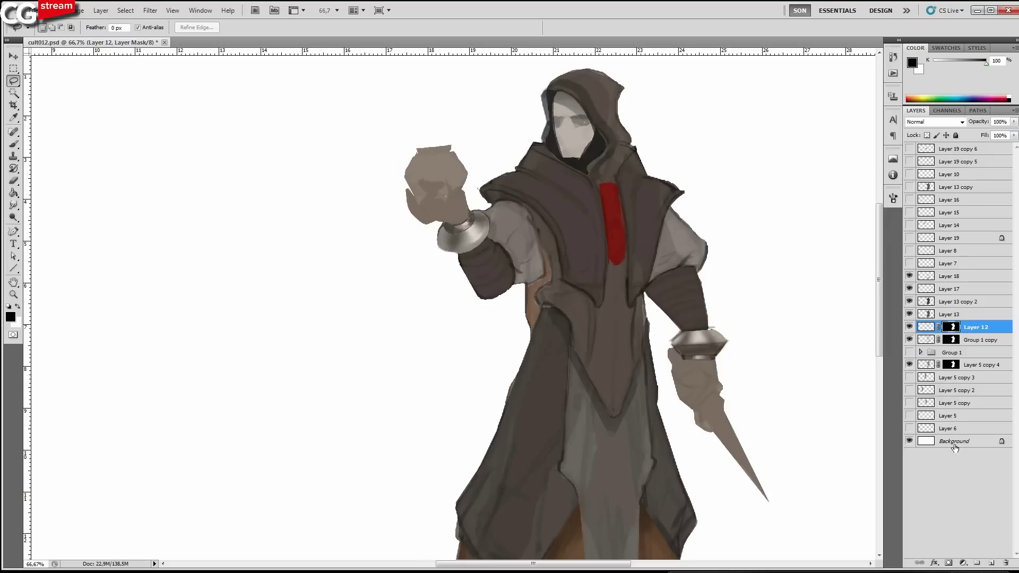
pyautogui.hotkey('ctrl', 'z')
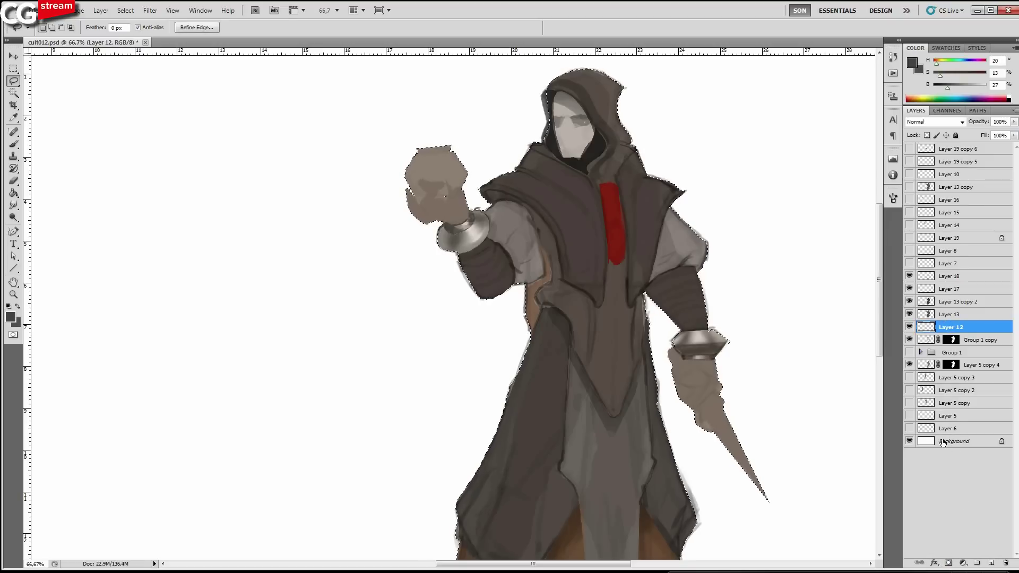
pyautogui.hotkey('ctrl', 'z')
pyautogui.hotkey('ctrl', 'd')
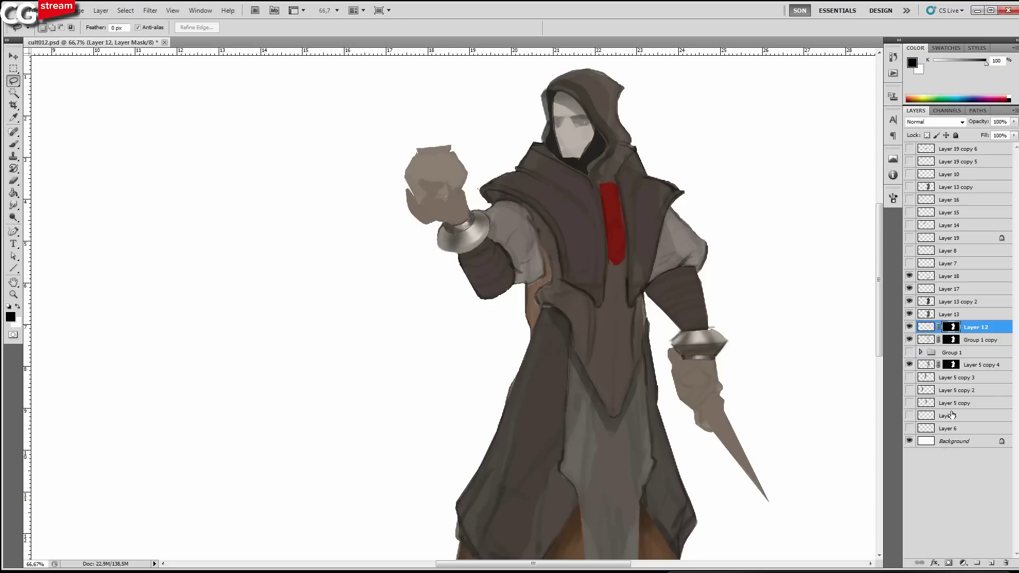
# Check what Layers 7 and 8 contain and make Layers 8 and 19 visible again.
pyautogui.click(910, 263)
pyautogui.click(910, 263)
pyautogui.click(910, 251)
pyautogui.click(910, 250)
pyautogui.click(910, 264)
pyautogui.click(909, 263)
pyautogui.click(910, 251)
pyautogui.click(910, 238)
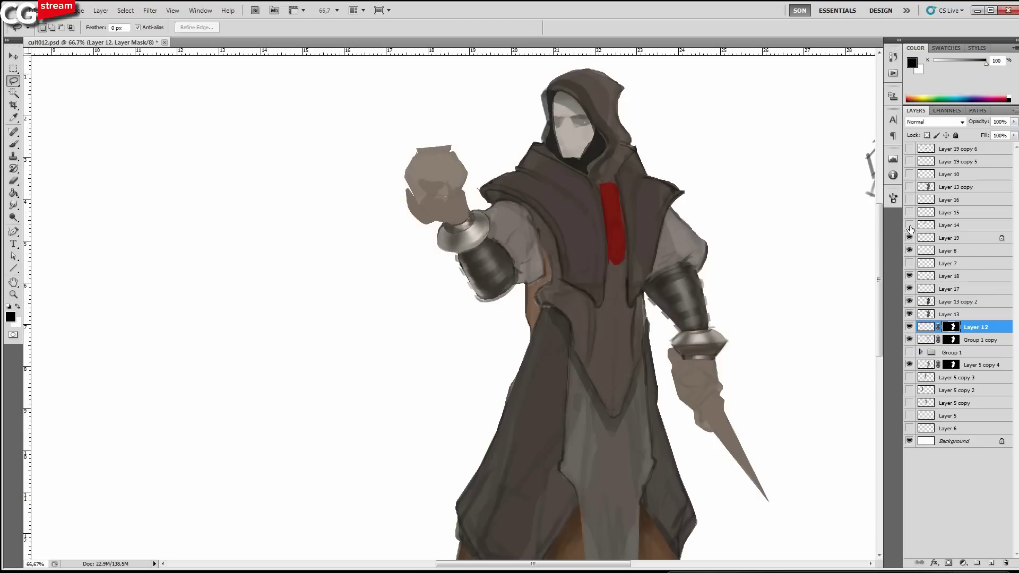
# Show Layers 14, 15 and 16 to check the cylinder sketches, and delete all three layers.
pyautogui.click(909, 225)
pyautogui.click(909, 225)
pyautogui.click(925, 224)
pyautogui.moveTo(910, 213); pyautogui.dragTo(910, 201)
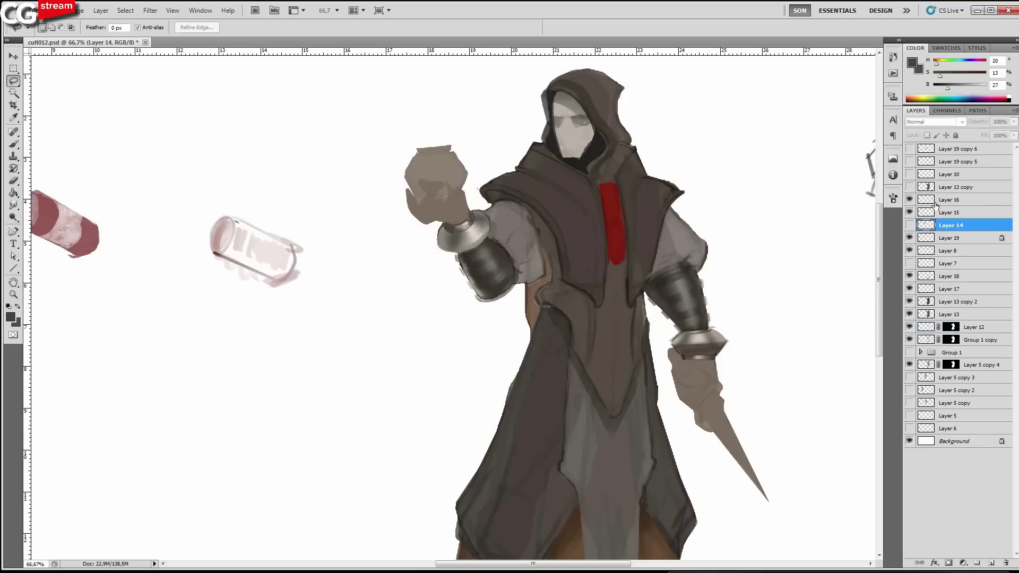
pyautogui.keyDown('shift'); pyautogui.click(934, 199); pyautogui.keyUp('shift')
pyautogui.click(910, 225)
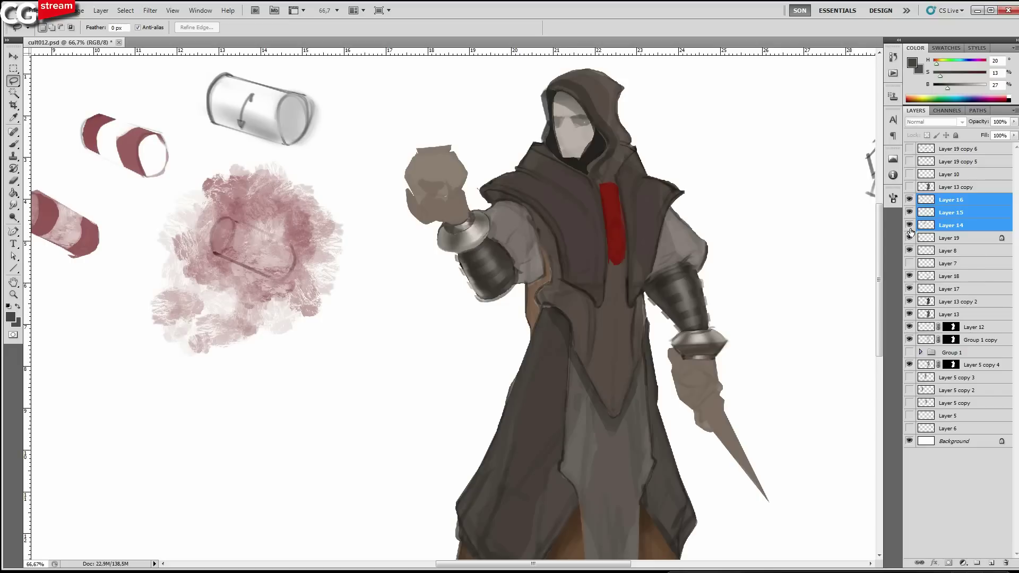
pyautogui.press('Delete')
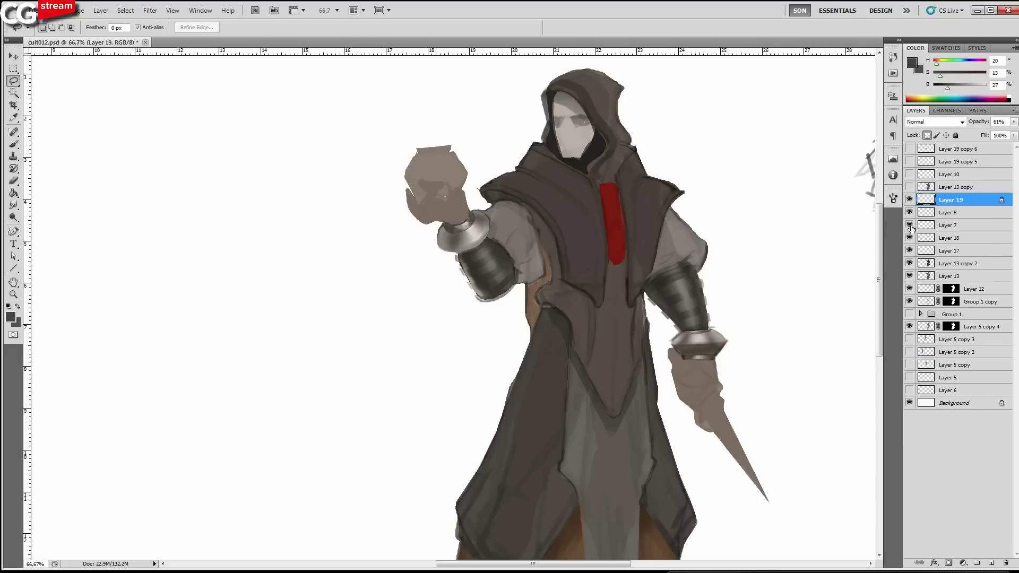
# Move Layers 19 and 8 together below Layer 7 and hide Layer 7.
pyautogui.click(953, 212)
pyautogui.keyDown('ctrl'); pyautogui.click(951, 200); pyautogui.keyUp('ctrl')
pyautogui.moveTo(953, 212); pyautogui.dragTo(954, 232)
pyautogui.moveTo(768, 194); pyautogui.dragTo(646, 221)
pyautogui.hotkey('ctrl', '+')
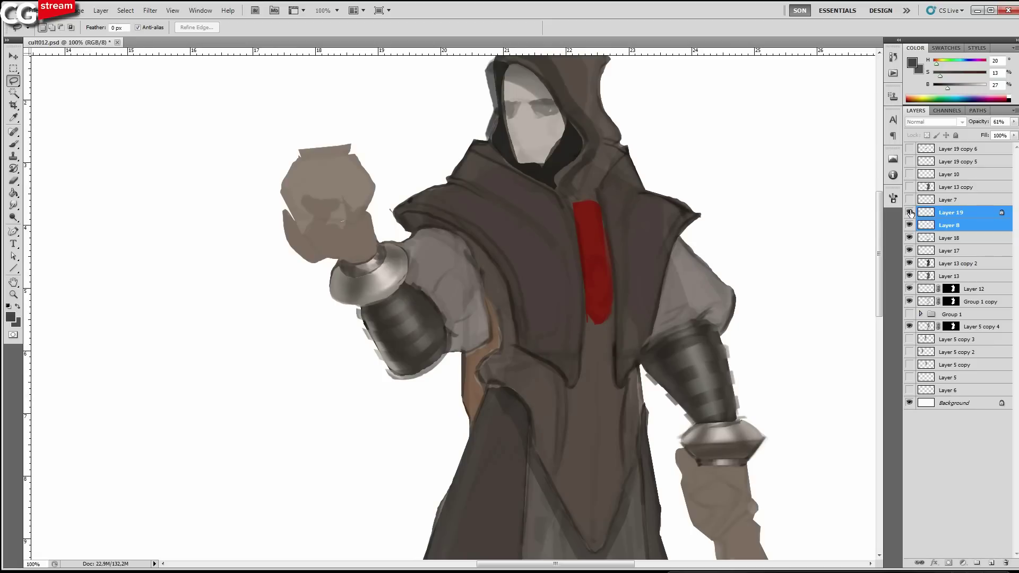
# Add a new layer above Layer 19 and prepare a small brush with a sampled dark brown.
pyautogui.click(926, 212)
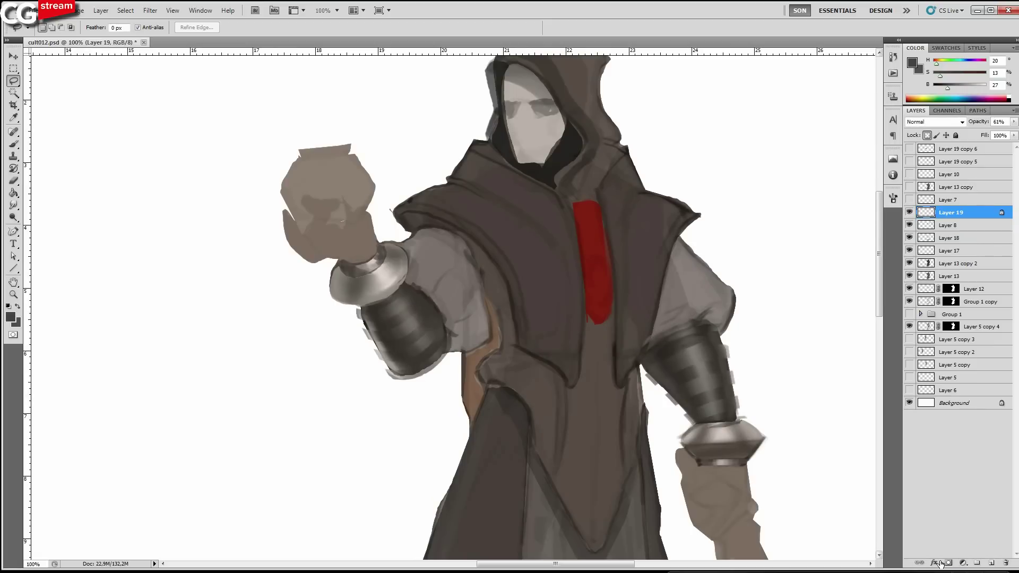
pyautogui.click(991, 563)
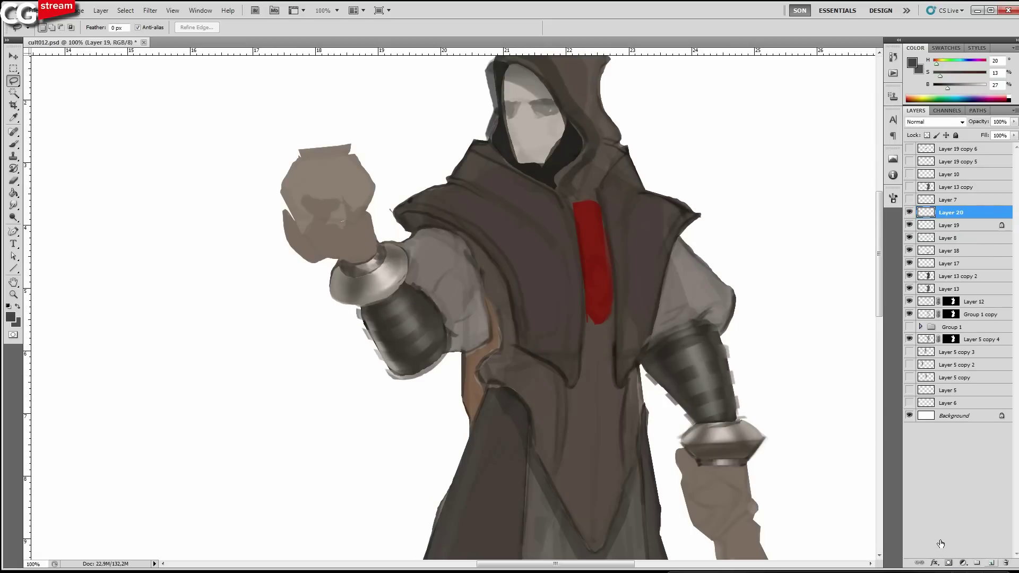
pyautogui.keyDown('ctrl'); pyautogui.click(674, 375); pyautogui.keyUp('ctrl')
pyautogui.press('b')
pyautogui.keyDown('alt'); pyautogui.click(742, 300); pyautogui.keyUp('alt')
pyautogui.press('[')
pyautogui.press('[')
pyautogui.press('[')
pyautogui.press('[')
pyautogui.press('[')
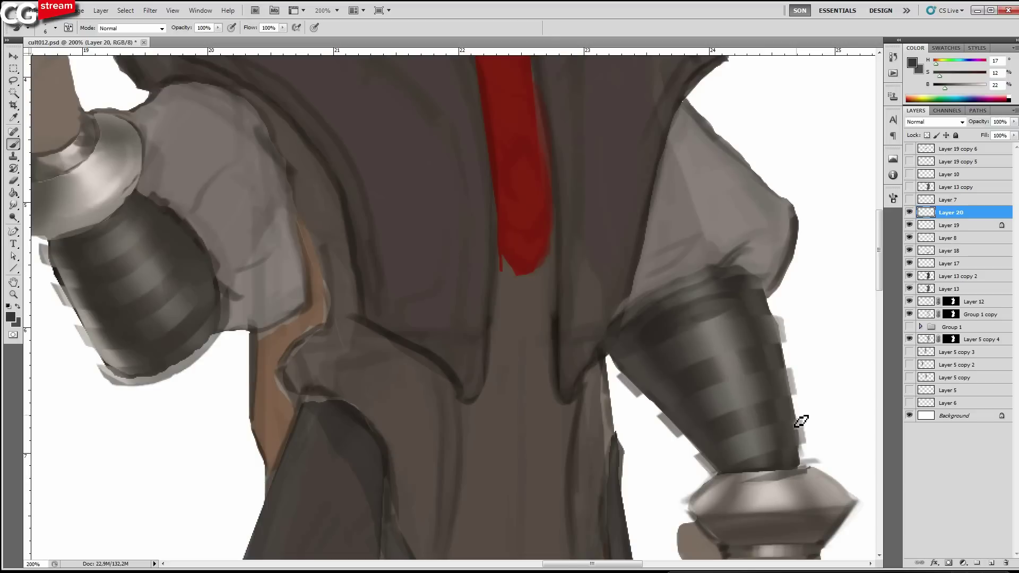
# Paint the elbow-side edge of the raised forearm guard on Layer 20 with tones sampled from its surroundings.
pyautogui.keyDown('alt'); pyautogui.click(401, 345); pyautogui.keyUp('alt')
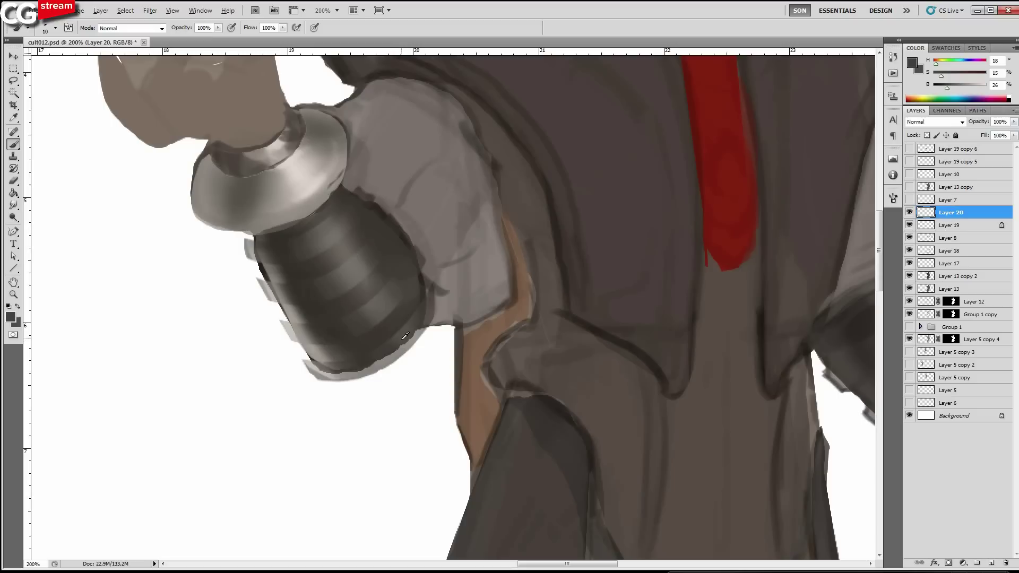
pyautogui.keyDown('alt'); pyautogui.click(393, 359); pyautogui.keyUp('alt')
pyautogui.keyDown('alt'); pyautogui.click(407, 351); pyautogui.keyUp('alt')
pyautogui.moveTo(420, 273); pyautogui.dragTo(424, 308)
pyautogui.keyDown('alt'); pyautogui.click(408, 330); pyautogui.keyUp('alt')
pyautogui.press('[')
pyautogui.press('[')
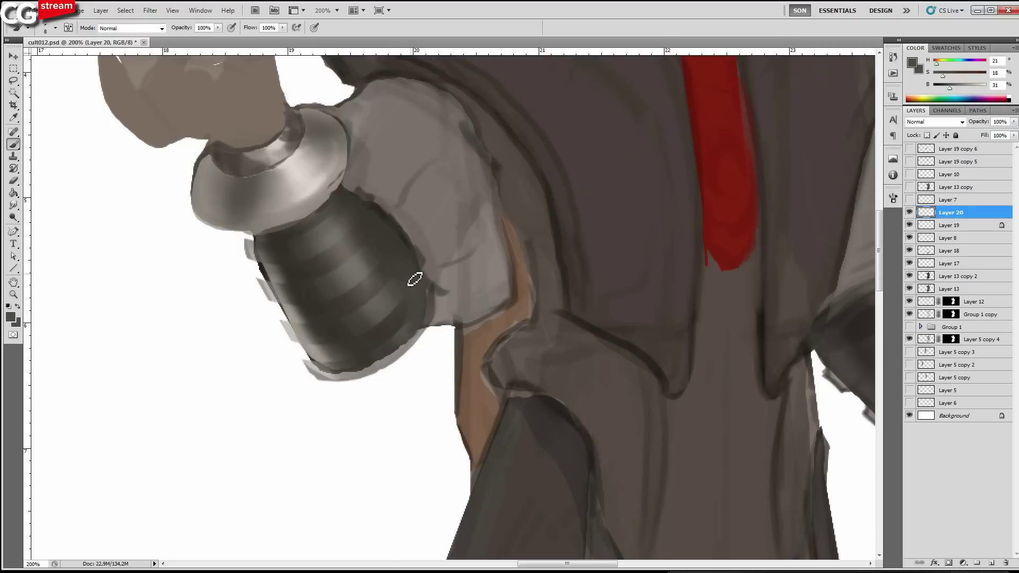
# Paint thin dark curved lines between the bands of the raised forearm guard using a smaller brush.
pyautogui.keyDown('alt'); pyautogui.click(415, 280); pyautogui.keyUp('alt')
pyautogui.press('[')
pyautogui.press('[')
pyautogui.moveTo(408, 308)
pyautogui.mouseDown()
pyautogui.moveTo(414, 268)
pyautogui.moveTo(381, 243)
pyautogui.mouseUp()
pyautogui.moveTo(358, 253); pyautogui.dragTo(367, 231)
pyautogui.keyDown('alt'); pyautogui.click(371, 219); pyautogui.keyUp('alt')
# Retouch the rim along the raised guard's lower elbow-side edge with a lighter sampled grey.
pyautogui.press(']')
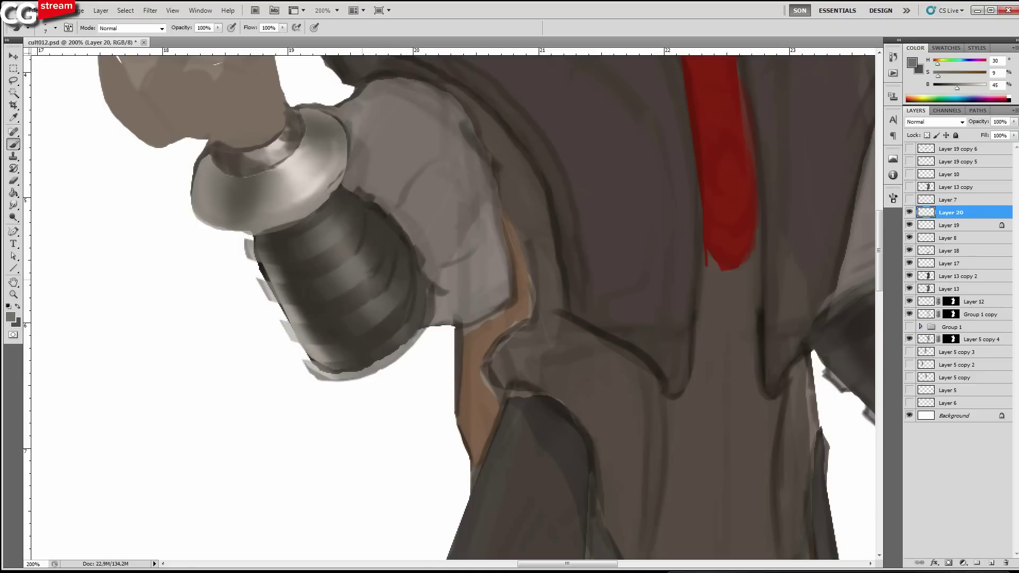
pyautogui.press(']')
pyautogui.keyDown('alt'); pyautogui.click(393, 299); pyautogui.keyUp('alt')
pyautogui.keyDown('alt'); pyautogui.click(395, 345); pyautogui.keyUp('alt')
pyautogui.moveTo(379, 365); pyautogui.dragTo(433, 290)
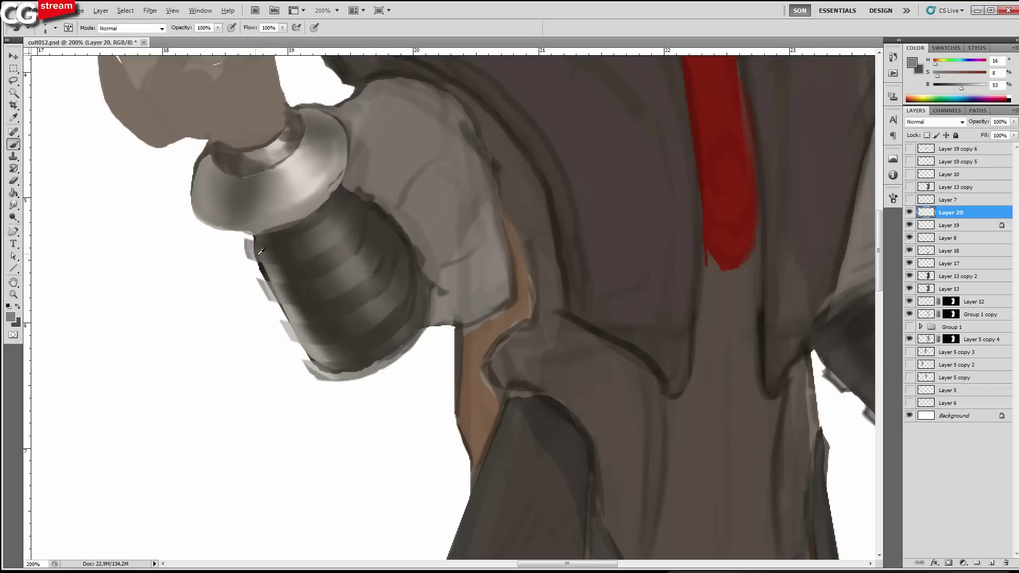
# Darken the raised guard's outer edge below the wrist cuff and trim its protruding bar with white.
pyautogui.keyDown('alt'); pyautogui.click(262, 268); pyautogui.keyUp('alt')
pyautogui.press('[')
pyautogui.press('[')
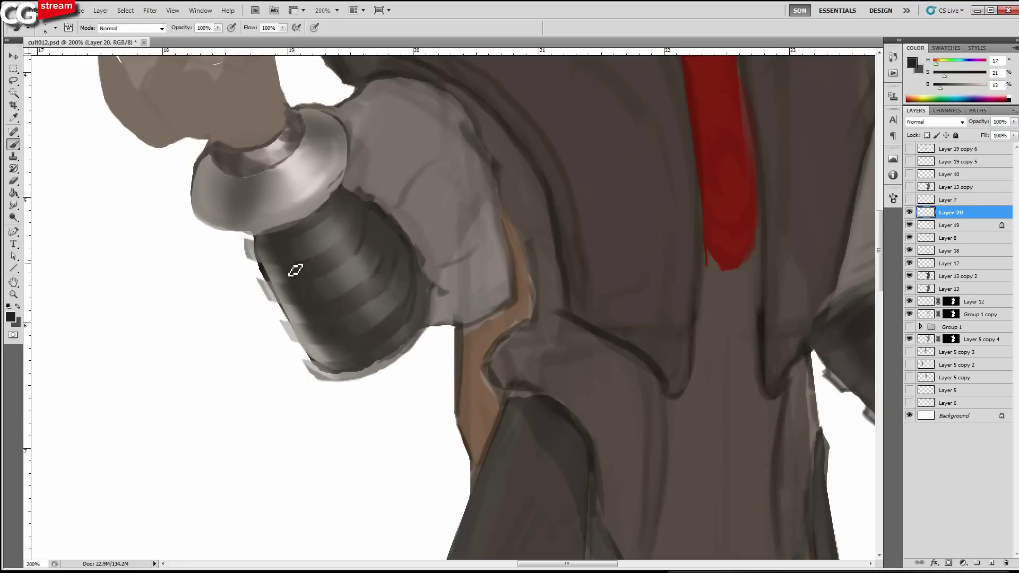
pyautogui.moveTo(314, 261); pyautogui.dragTo(258, 260)
pyautogui.keyDown('alt'); pyautogui.click(242, 262); pyautogui.keyUp('alt')
pyautogui.moveTo(246, 244); pyautogui.dragTo(252, 261)
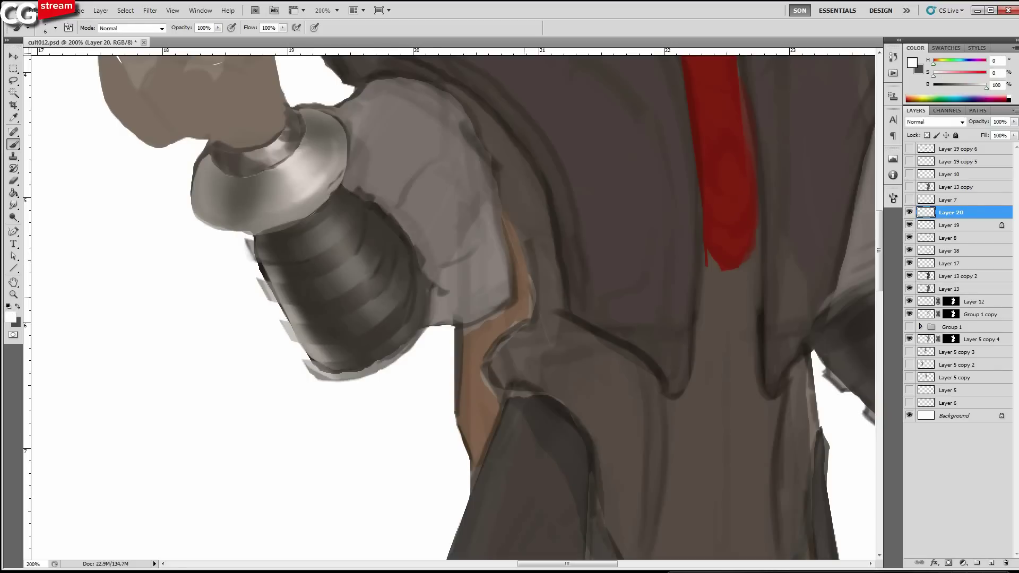
# Set a light warm grey with 66% brightness and paint highlights on the lowered guard's bands near the wrist.
pyautogui.hscroll(5, 565, 312)
pyautogui.keyDown('alt'); pyautogui.click(688, 385); pyautogui.keyUp('alt')
pyautogui.moveTo(960, 88); pyautogui.dragTo(970, 85)
pyautogui.press(']')
pyautogui.press(']')
pyautogui.press(']')
pyautogui.press(']')
pyautogui.press('[')
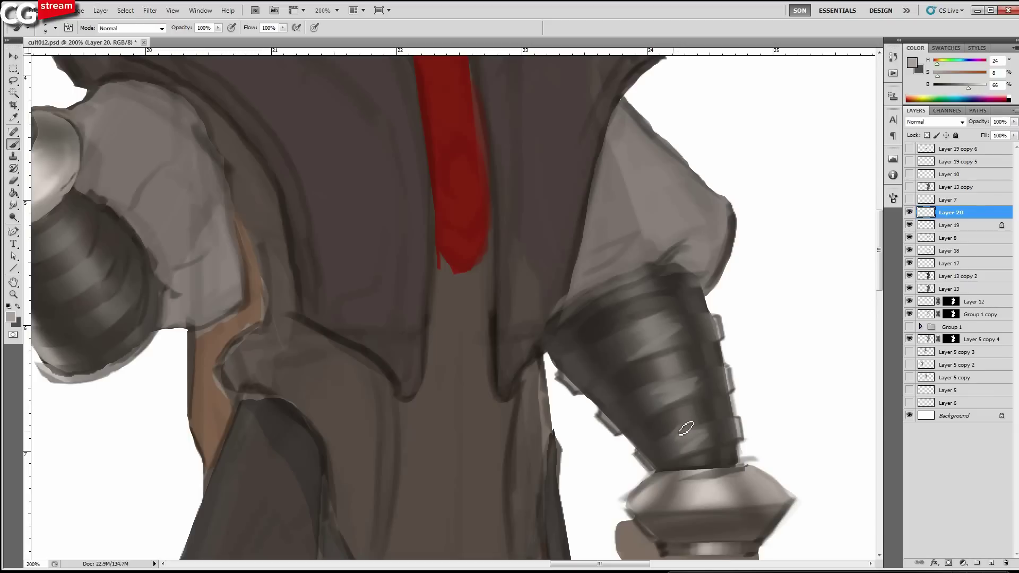
pyautogui.moveTo(713, 401)
pyautogui.mouseDown()
pyautogui.moveTo(665, 435)
pyautogui.moveTo(684, 412)
pyautogui.mouseUp()
# Enlarge the brush and paint curved light grey highlights on the upper bands of the lowered forearm guard.
pyautogui.press(']')
pyautogui.press(']')
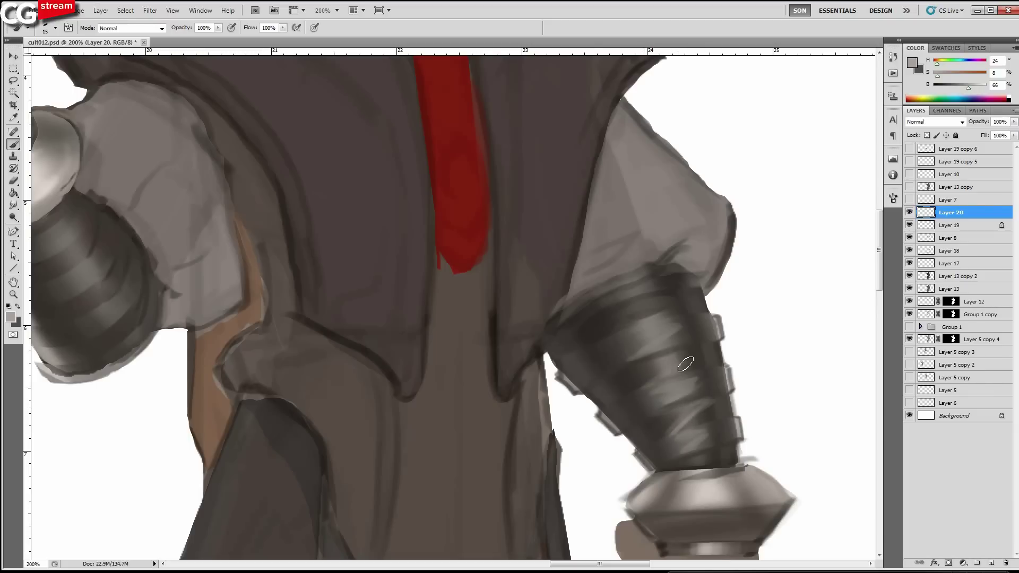
pyautogui.moveTo(610, 329); pyautogui.dragTo(664, 307)
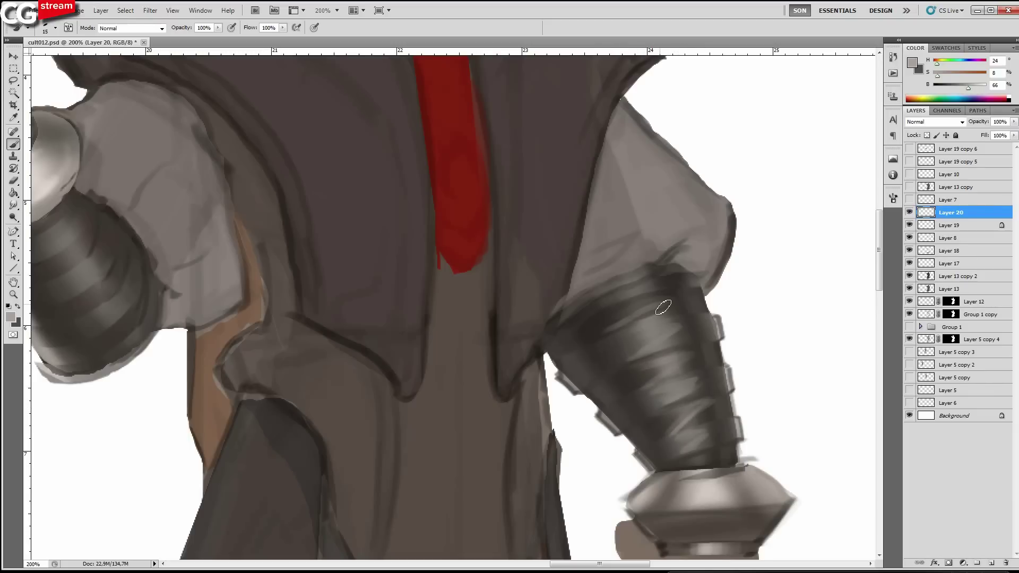
pyautogui.moveTo(609, 326); pyautogui.dragTo(671, 300)
# Sample dark tones from the lowered guard and darken the gap between its uppermost bands.
pyautogui.keyDown('alt'); pyautogui.click(621, 318); pyautogui.keyUp('alt')
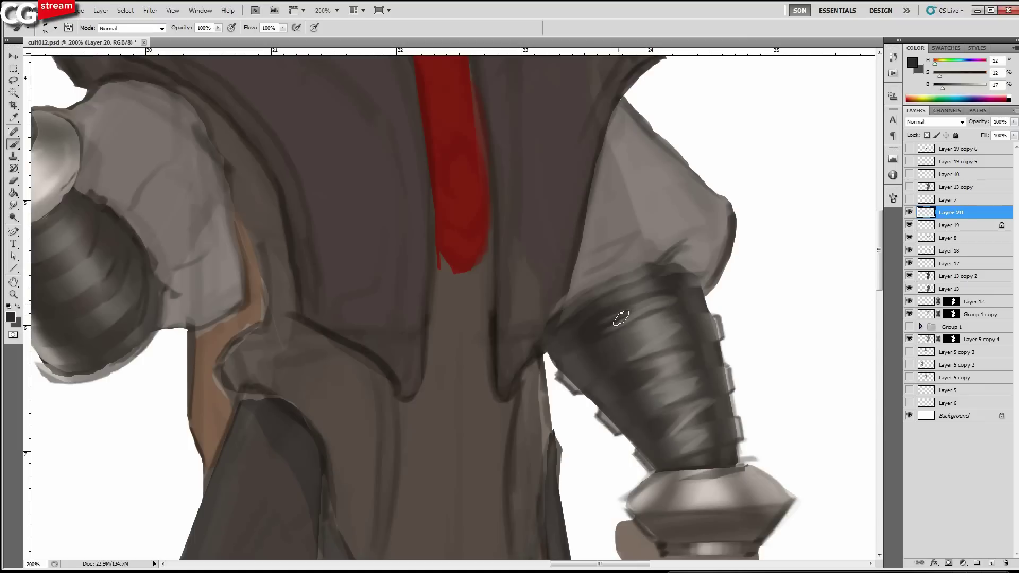
pyautogui.keyDown('alt'); pyautogui.click(594, 339); pyautogui.keyUp('alt')
pyautogui.moveTo(597, 326); pyautogui.dragTo(661, 299)
pyautogui.keyDown('alt'); pyautogui.click(594, 287); pyautogui.keyUp('alt')
pyautogui.moveTo(490, 292)
pyautogui.mouseDown()
pyautogui.moveTo(615, 461)
pyautogui.moveTo(511, 214)
pyautogui.mouseUp()
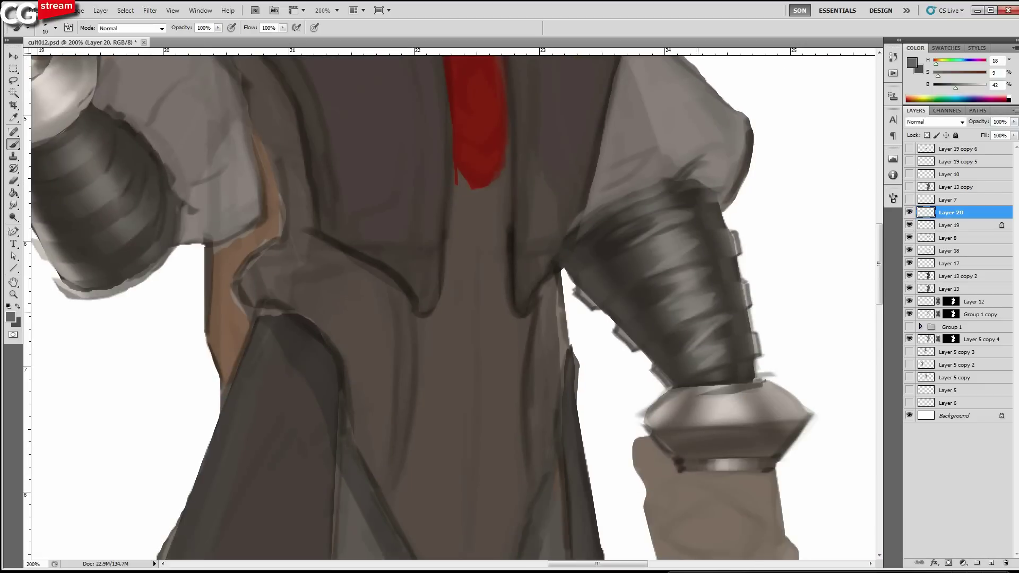
# Set a light grey with 81% brightness and paint diagonal highlights on the lowered guard's bands near the wrist.
pyautogui.moveTo(699, 322); pyautogui.dragTo(660, 308)
pyautogui.press('[')
pyautogui.press('[')
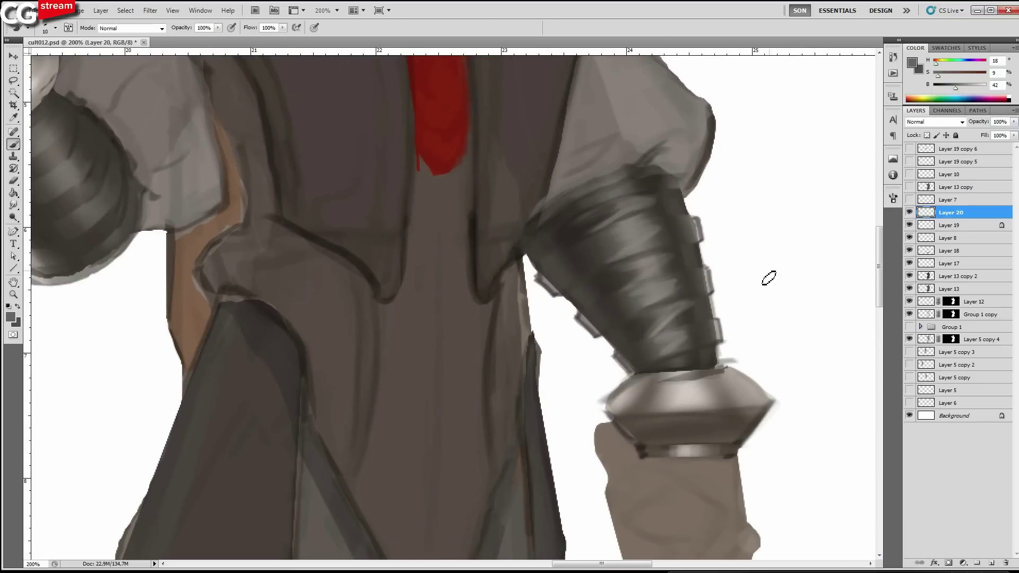
pyautogui.click(962, 84)
pyautogui.moveTo(963, 88); pyautogui.dragTo(977, 88)
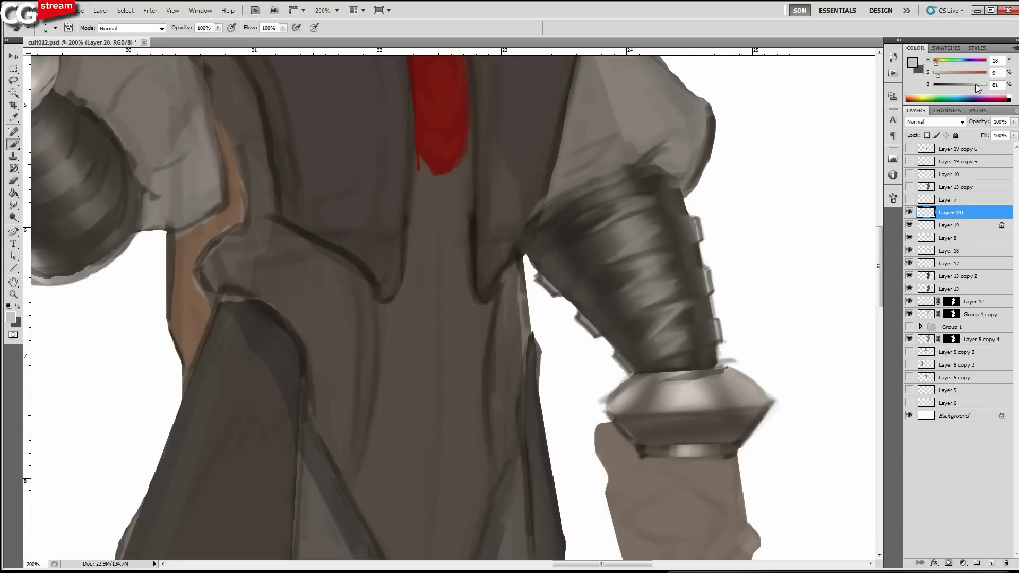
pyautogui.press(']')
pyautogui.press(']')
pyautogui.keyDown('alt'); pyautogui.click(660, 335); pyautogui.keyUp('alt')
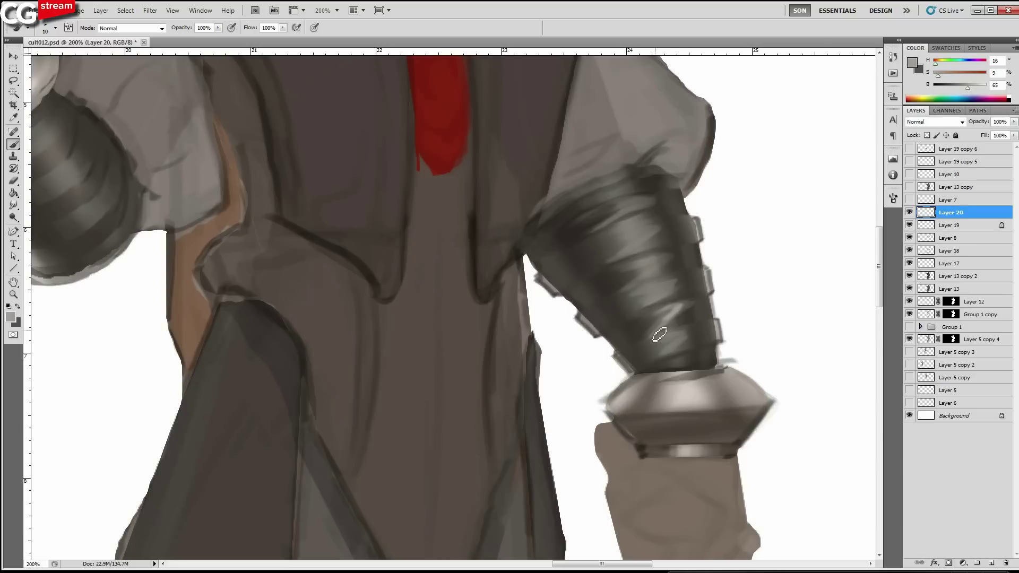
pyautogui.moveTo(660, 335); pyautogui.dragTo(683, 308)
# Extend the zigzag highlights over the lowered guard's middle and upper bands with sampled light grey.
pyautogui.keyDown('alt'); pyautogui.click(658, 305); pyautogui.keyUp('alt')
pyautogui.press('[')
pyautogui.moveTo(641, 271); pyautogui.dragTo(658, 300)
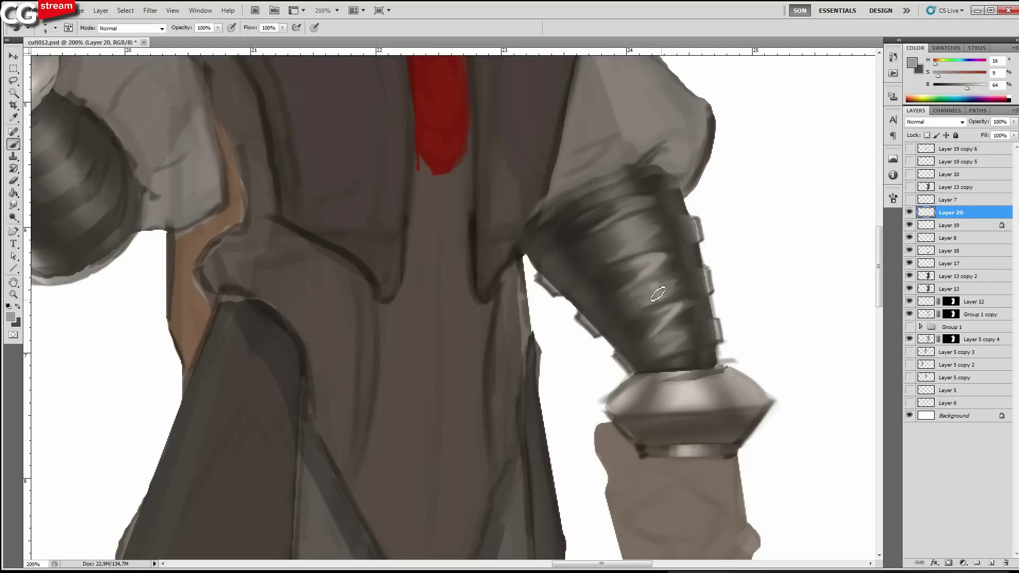
pyautogui.press(']')
pyautogui.moveTo(605, 207); pyautogui.dragTo(648, 254)
# Paint the protruding plates along the lowered guard's outer edge in sampled light grey with a smaller brush.
pyautogui.keyDown('alt'); pyautogui.click(721, 326); pyautogui.keyUp('alt')
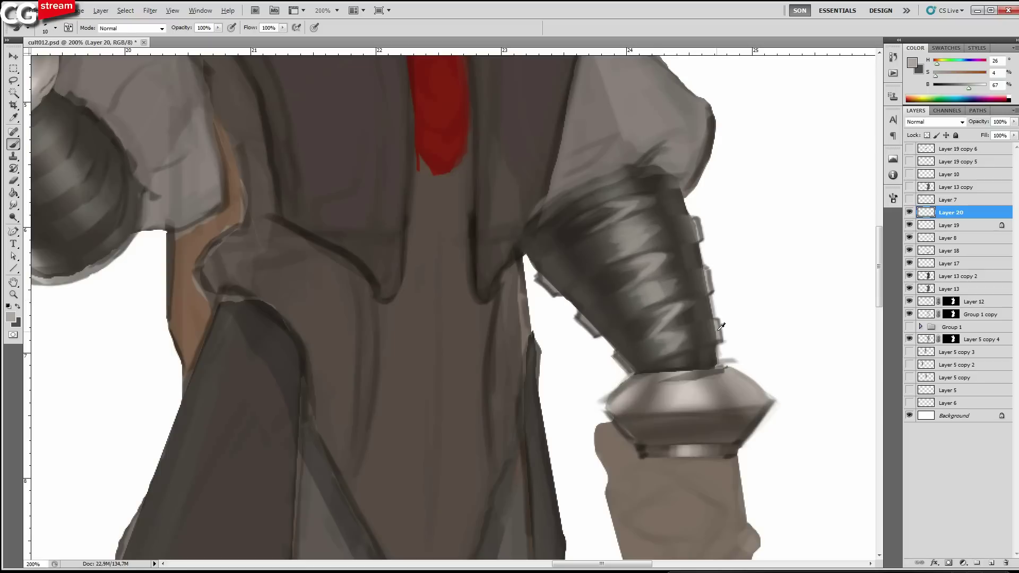
pyautogui.press('[')
pyautogui.press('[')
pyautogui.press('[')
pyautogui.moveTo(675, 192); pyautogui.dragTo(683, 213)
pyautogui.moveTo(692, 245); pyautogui.dragTo(699, 267)
pyautogui.moveTo(708, 296); pyautogui.dragTo(714, 319)
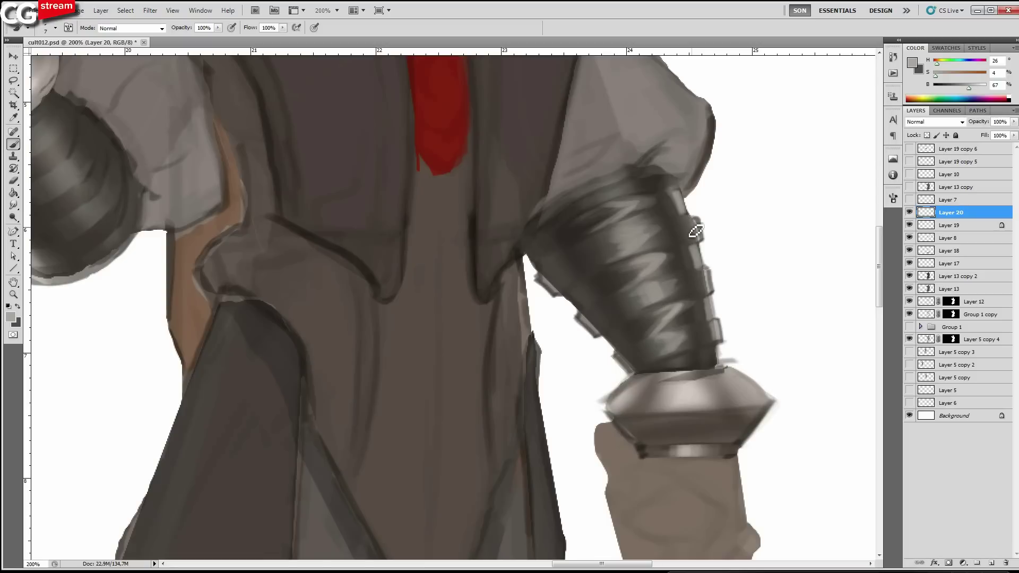
pyautogui.moveTo(696, 224); pyautogui.dragTo(710, 290)
# Retouch the plates along the lowered guard's body-side edge with sampled mid and dark greys.
pyautogui.press(']')
pyautogui.keyDown('alt'); pyautogui.click(591, 327); pyautogui.keyUp('alt')
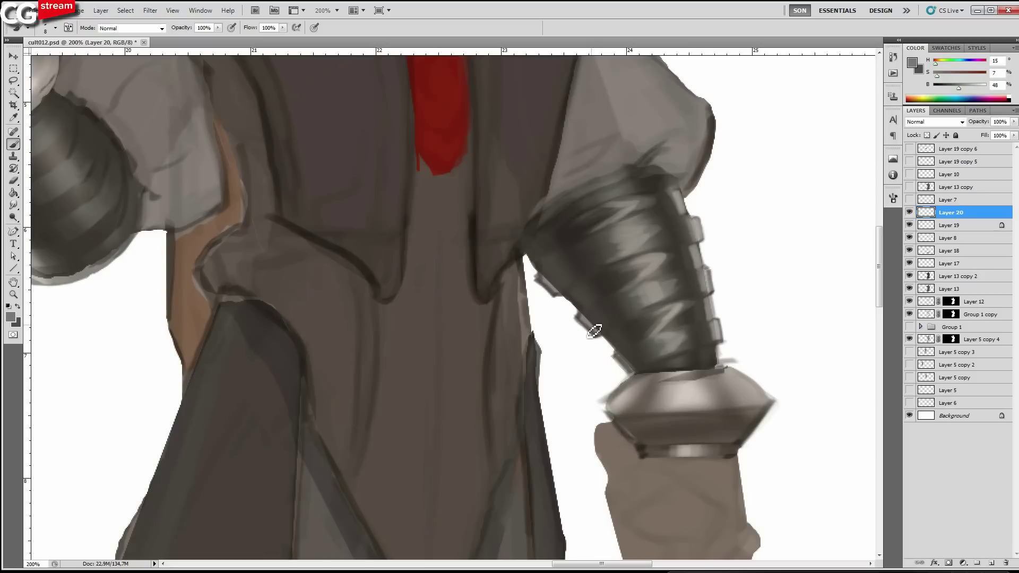
pyautogui.keyDown('alt'); pyautogui.click(568, 296); pyautogui.keyUp('alt')
pyautogui.press(']')
pyautogui.press(']')
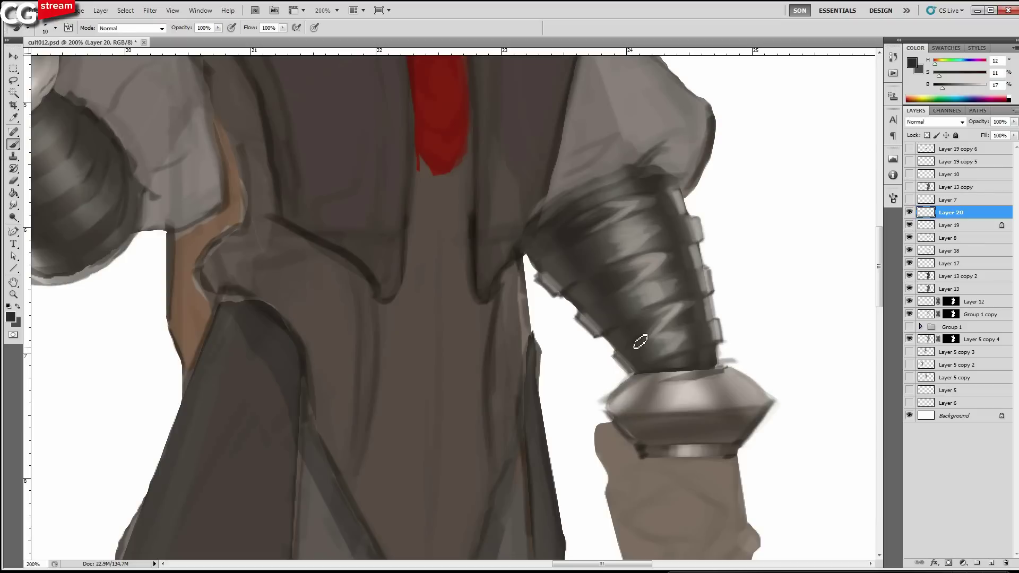
# Darken the lowered guard's outer corner below the elbow with a smaller brush.
pyautogui.press('[')
pyautogui.press('[')
pyautogui.press('[')
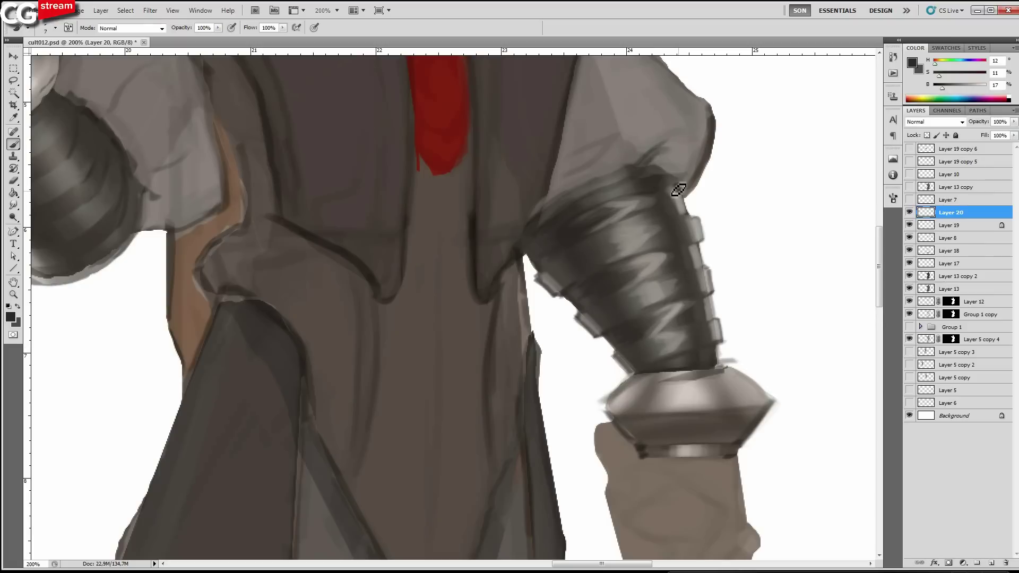
pyautogui.moveTo(679, 189); pyautogui.dragTo(667, 183)
pyautogui.moveTo(734, 410); pyautogui.dragTo(714, 321)
# Set a dark tone with 15% brightness and paint lines along both edges of the lowered wrist cuff's bottom ring.
pyautogui.keyDown('alt'); pyautogui.click(714, 321); pyautogui.keyUp('alt')
pyautogui.press(']')
pyautogui.click(953, 86)
pyautogui.moveTo(954, 85); pyautogui.dragTo(941, 87)
pyautogui.moveTo(730, 357); pyautogui.dragTo(534, 330)
pyautogui.hotkey('ctrl', '+')
pyautogui.press('[')
pyautogui.press('[')
pyautogui.press('[')
pyautogui.press('[')
pyautogui.moveTo(614, 334); pyautogui.dragTo(557, 339)
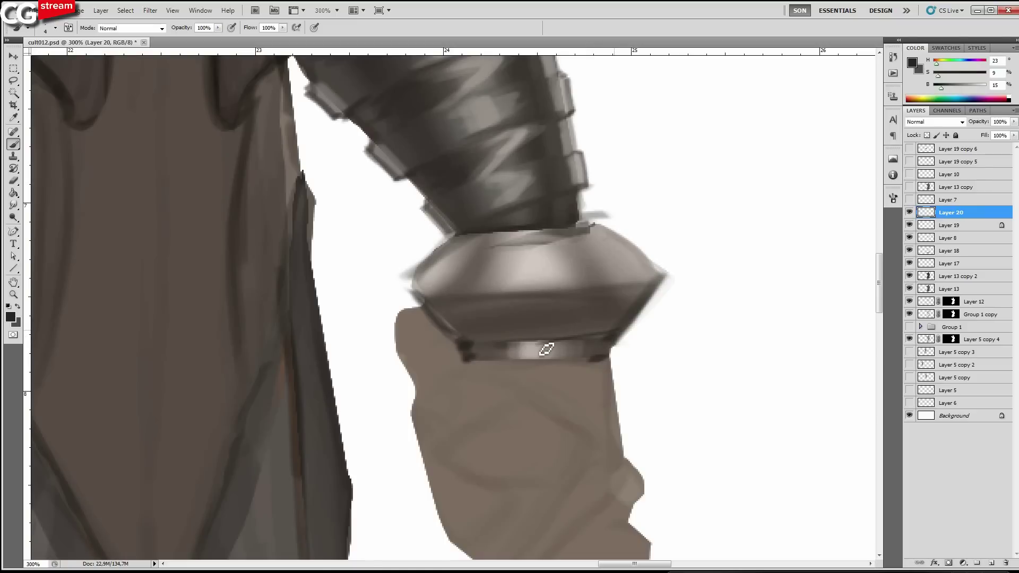
pyautogui.press(']')
pyautogui.press(']')
pyautogui.moveTo(466, 360); pyautogui.dragTo(611, 355)
pyautogui.moveTo(462, 337); pyautogui.dragTo(614, 334)
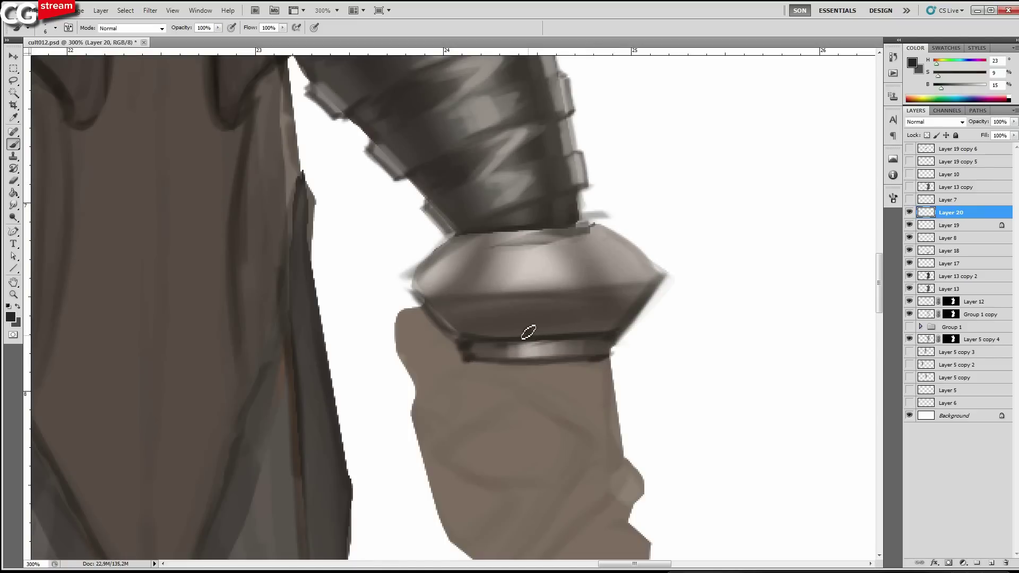
# Paint small dark notches above the bottom ring of the lowered wrist cuff.
pyautogui.press('[')
pyautogui.press('[')
pyautogui.moveTo(522, 336); pyautogui.dragTo(529, 326)
pyautogui.moveTo(595, 334); pyautogui.dragTo(604, 323)
# Outline the sloping upper sides of the lowered wrist cuff with thin dark strokes.
pyautogui.press('[')
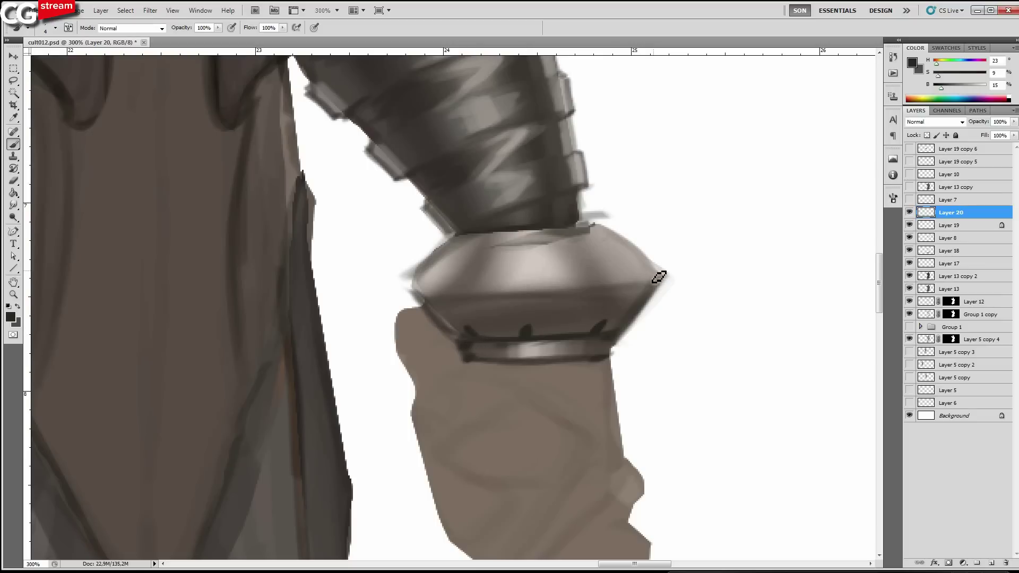
pyautogui.moveTo(641, 258); pyautogui.dragTo(593, 225)
pyautogui.press(']')
pyautogui.moveTo(412, 292); pyautogui.dragTo(450, 241)
# Sample the lowered cuff's highlight, raise its brightness to 91%, and paint a brighter spot on the middle ridge.
pyautogui.keyDown('alt'); pyautogui.click(540, 253); pyautogui.keyUp('alt')
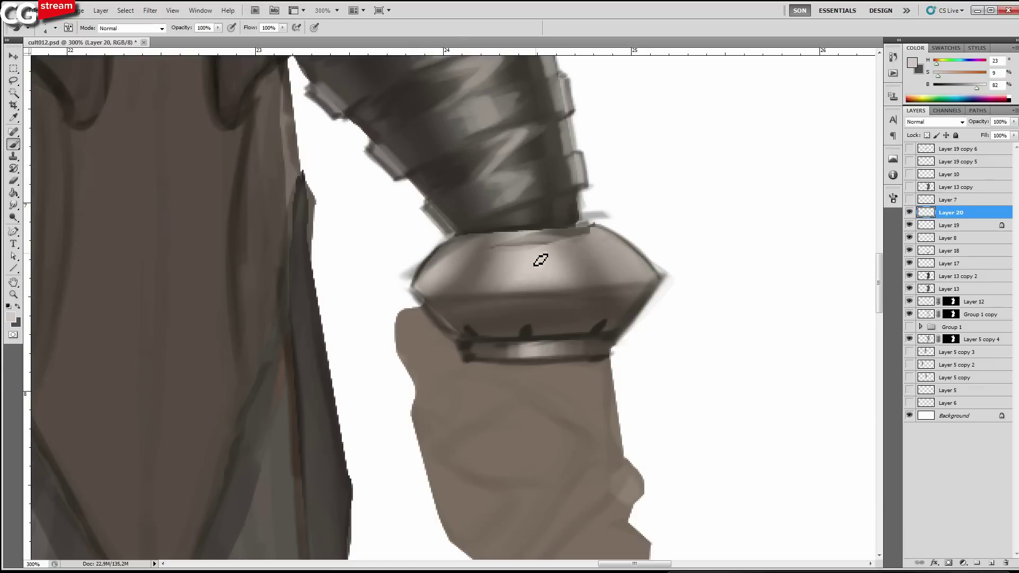
pyautogui.moveTo(506, 239); pyautogui.dragTo(541, 241)
pyautogui.moveTo(975, 88); pyautogui.dragTo(981, 89)
pyautogui.press(']')
pyautogui.press(']')
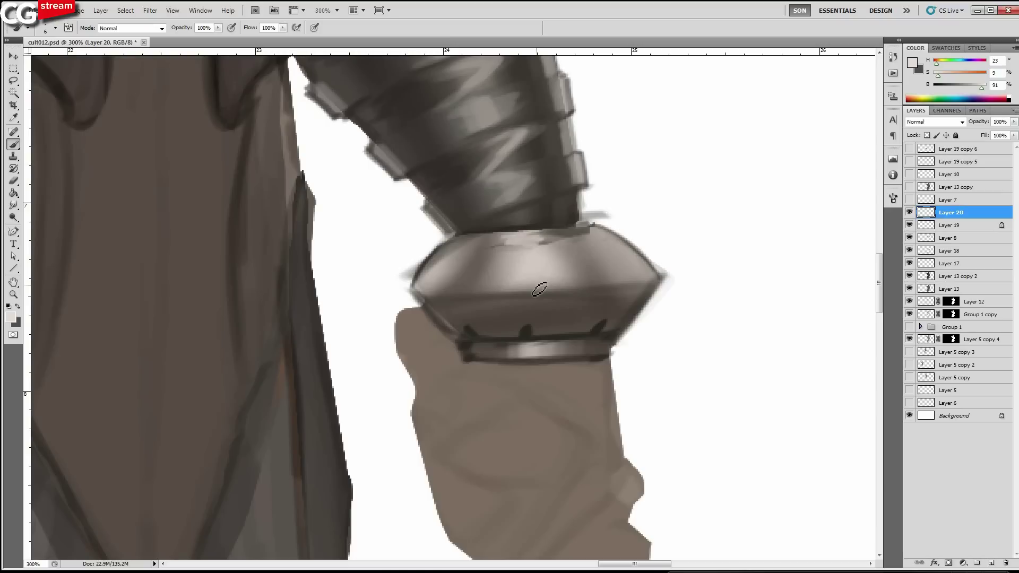
pyautogui.moveTo(535, 284); pyautogui.dragTo(523, 276)
# Soften the strokes on the lowered cuff's upper face with sampled light greys, and sample the white background beside it.
pyautogui.keyDown('alt'); pyautogui.click(513, 243); pyautogui.keyUp('alt')
pyautogui.keyDown('alt'); pyautogui.click(505, 260); pyautogui.keyUp('alt')
pyautogui.press(']')
pyautogui.keyDown('alt'); pyautogui.click(615, 218); pyautogui.keyUp('alt')
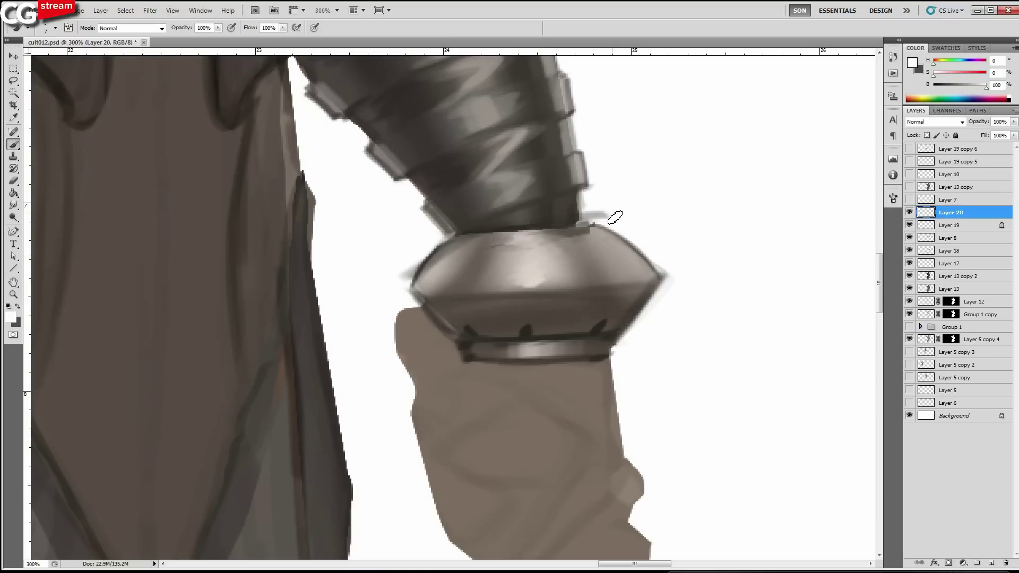
# Set a sampled warm grey to 71% brightness and strengthen the zigzag highlights on the lowered guard's bands.
pyautogui.keyDown('alt'); pyautogui.click(512, 141); pyautogui.keyUp('alt')
pyautogui.moveTo(968, 85); pyautogui.dragTo(971, 85)
pyautogui.moveTo(505, 174)
pyautogui.mouseDown()
pyautogui.moveTo(546, 178)
pyautogui.moveTo(586, 260)
pyautogui.mouseUp()
pyautogui.press('[')
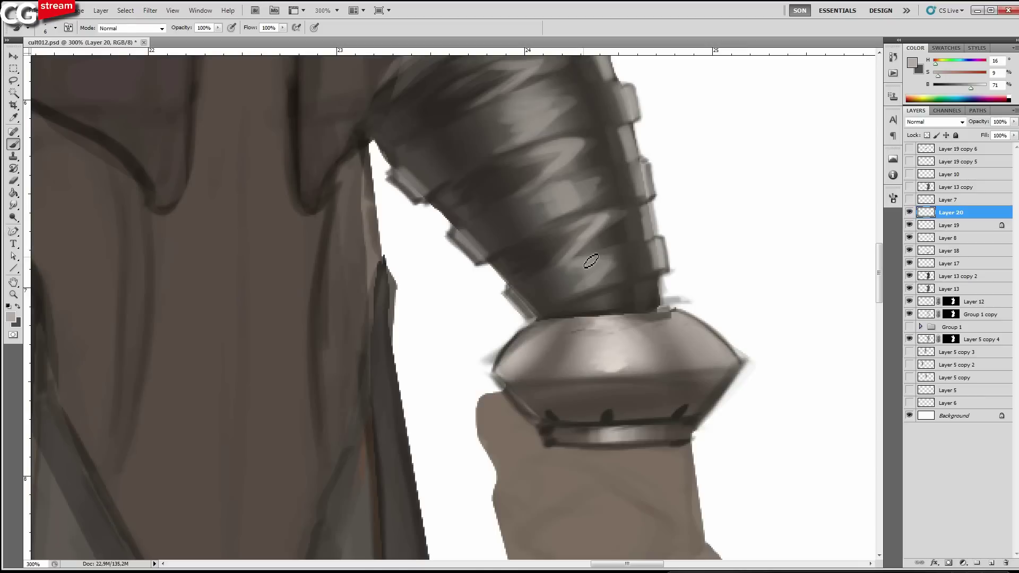
pyautogui.moveTo(592, 261); pyautogui.dragTo(569, 268)
pyautogui.moveTo(600, 223); pyautogui.dragTo(635, 272)
# Blend the shadow side of the lowered guard's bands near the wrist with sampled mid and dark greys.
pyautogui.keyDown('alt'); pyautogui.click(647, 270); pyautogui.keyUp('alt')
pyautogui.press(']')
pyautogui.moveTo(579, 315); pyautogui.dragTo(596, 284)
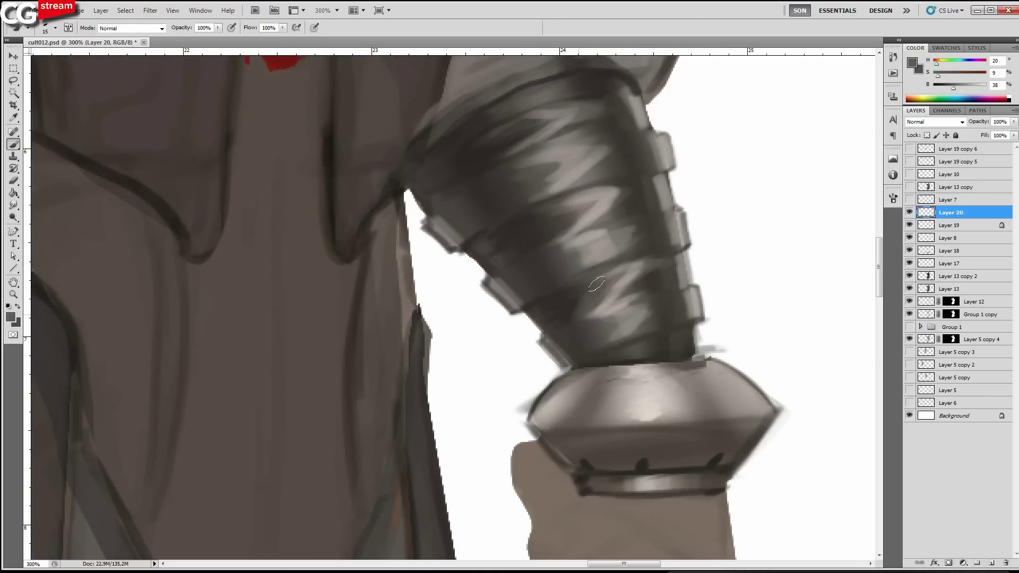
pyautogui.keyDown('alt'); pyautogui.click(563, 309); pyautogui.keyUp('alt')
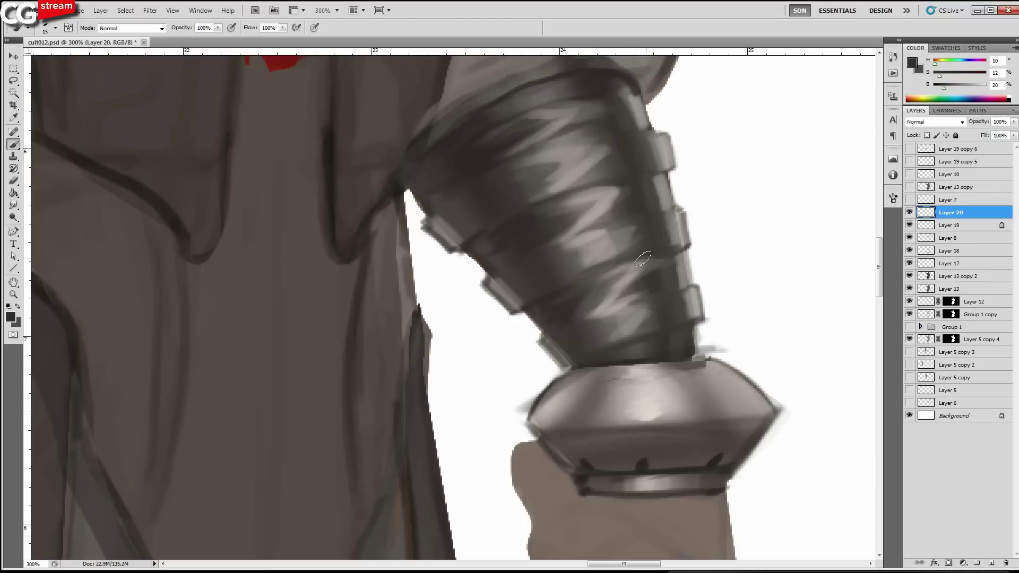
pyautogui.press('[')
pyautogui.keyDown('alt'); pyautogui.click(560, 313); pyautogui.keyUp('alt')
pyautogui.keyDown('alt'); pyautogui.click(575, 295); pyautogui.keyUp('alt')
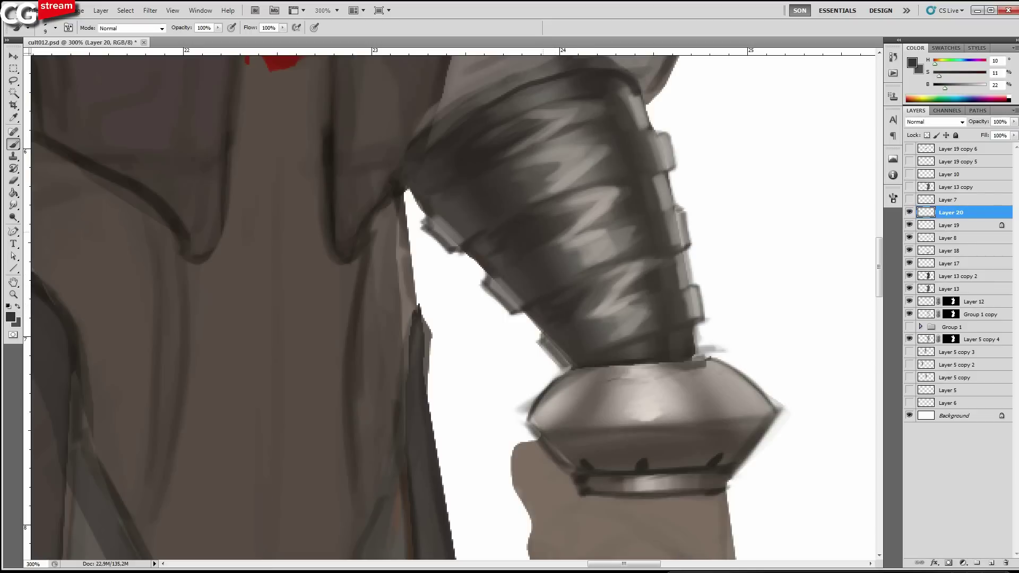
# Sample a dark mid grey and soften the highlight edges on the lowered guard's middle and upper bands.
pyautogui.press(']')
pyautogui.keyDown('alt'); pyautogui.click(539, 237); pyautogui.keyUp('alt')
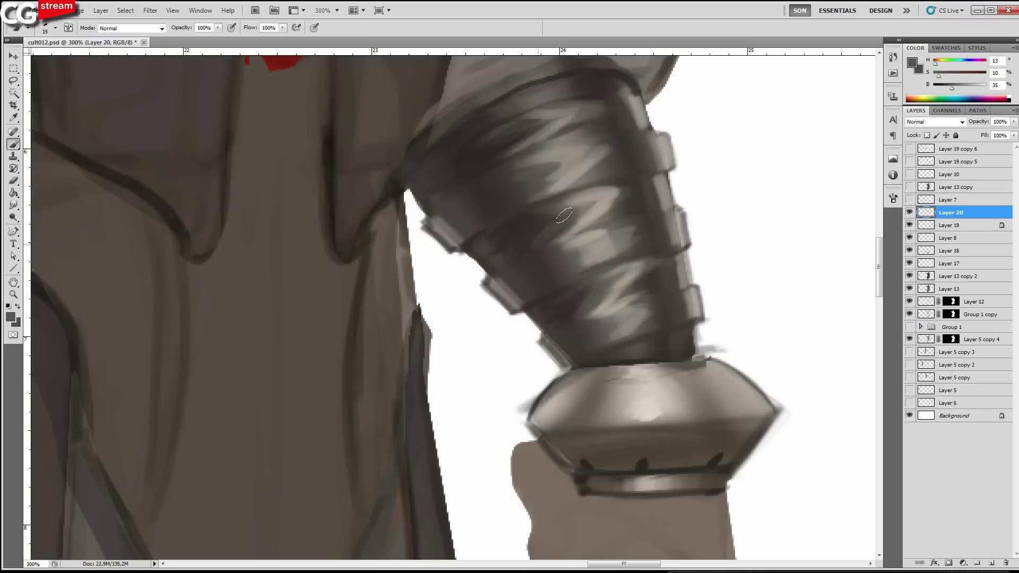
pyautogui.moveTo(552, 156); pyautogui.dragTo(582, 235)
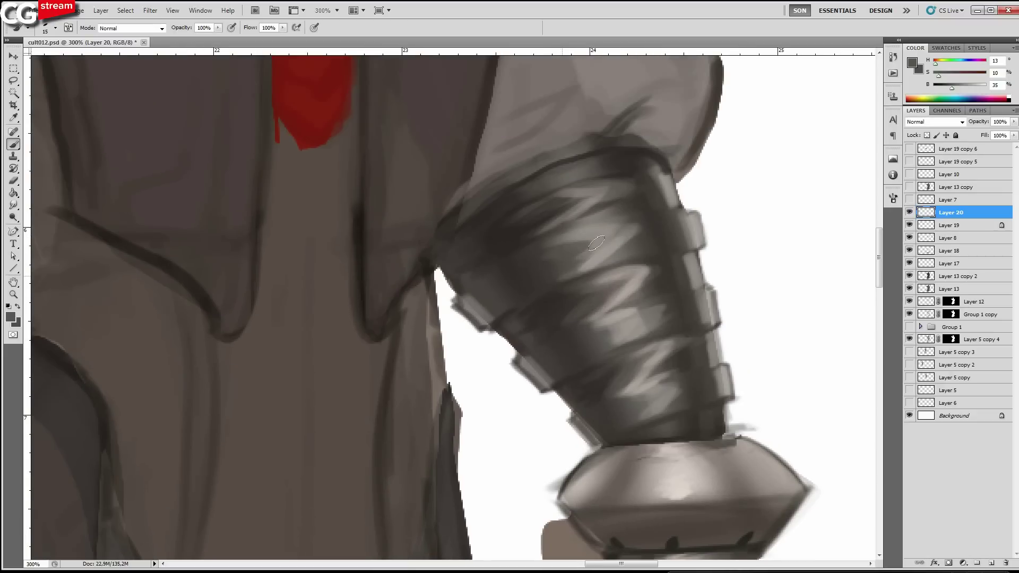
pyautogui.moveTo(621, 391); pyautogui.dragTo(575, 262)
# Sample dark tones from the lowered guard and retouch its lower end above the wrist cuff with a smaller brush.
pyautogui.keyDown('alt'); pyautogui.click(572, 276); pyautogui.keyUp('alt')
pyautogui.keyDown('alt'); pyautogui.click(547, 268); pyautogui.keyUp('alt')
pyautogui.press('[')
pyautogui.press('[')
pyautogui.press('[')
pyautogui.press('[')
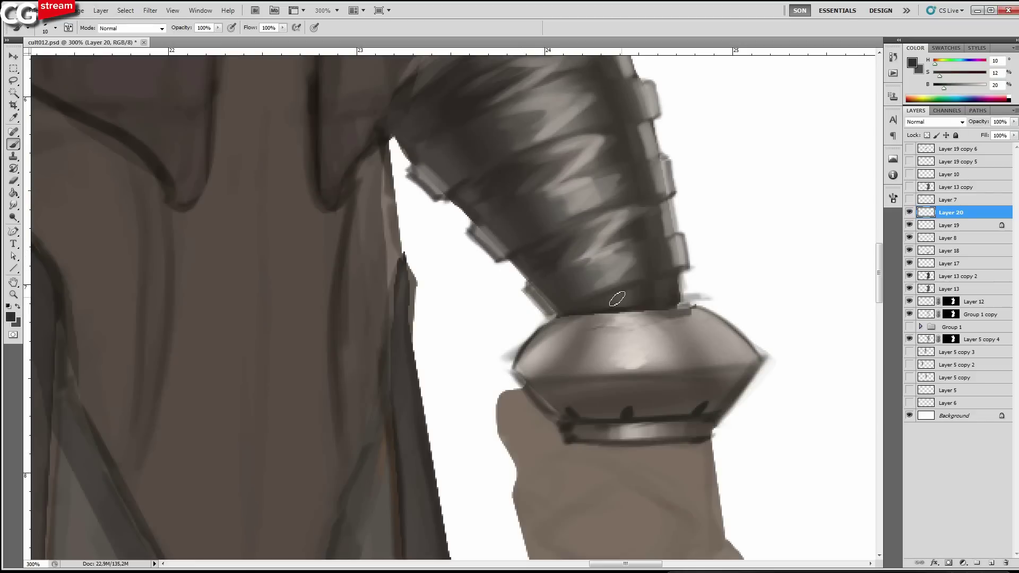
pyautogui.press('[')
pyautogui.press('[')
# Sample the grey of the outer plate and paint highlights on the lowered guard's last band above the cuff.
pyautogui.keyDown('alt'); pyautogui.click(685, 277); pyautogui.keyUp('alt')
pyautogui.keyDown('alt'); pyautogui.click(678, 251); pyautogui.keyUp('alt')
pyautogui.press(']')
pyautogui.press(']')
pyautogui.press(']')
pyautogui.press(']')
pyautogui.press(']')
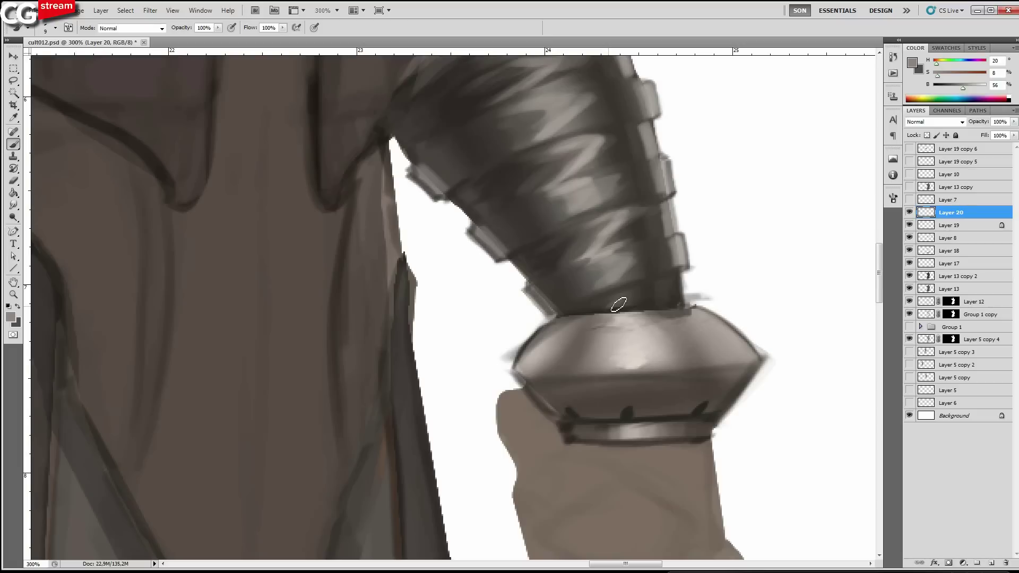
pyautogui.moveTo(618, 304); pyautogui.dragTo(643, 291)
# Sample a dark tone from the cuff notches and paint a thin line along the lowered cuff's top rim.
pyautogui.keyDown('alt'); pyautogui.click(631, 411); pyautogui.keyUp('alt')
pyautogui.keyDown('alt'); pyautogui.click(629, 413); pyautogui.keyUp('alt')
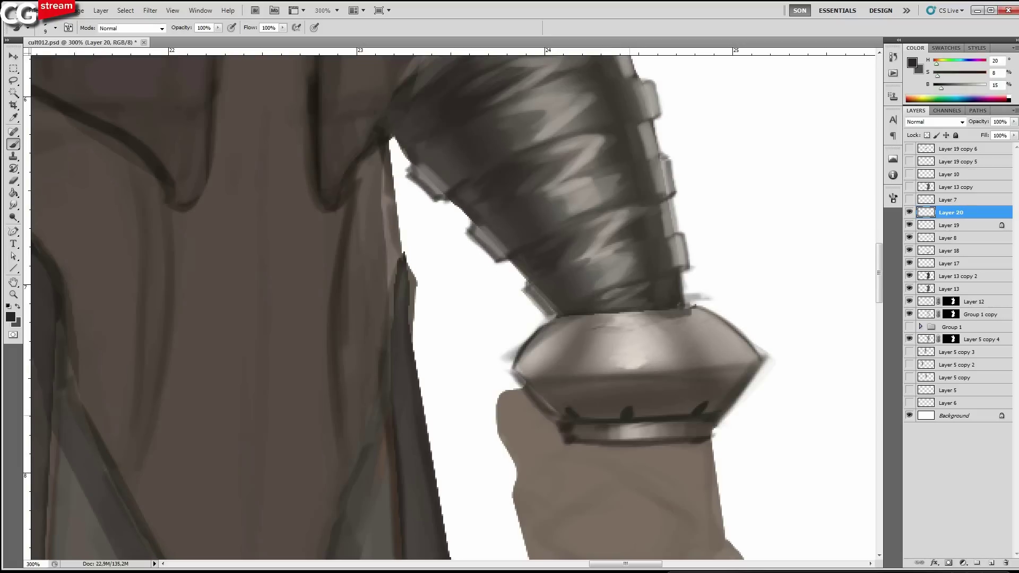
pyautogui.keyDown('alt'); pyautogui.click(683, 402); pyautogui.keyUp('alt')
pyautogui.keyDown('alt'); pyautogui.click(660, 417); pyautogui.keyUp('alt')
pyautogui.press('[')
pyautogui.press('[')
pyautogui.press('[')
pyautogui.press('[')
pyautogui.press('[')
pyautogui.moveTo(558, 320); pyautogui.dragTo(706, 314)
# Set a pale warm tone with 15% saturation and 100% brightness and highlight the lowered cuff's top rim.
pyautogui.keyDown('alt'); pyautogui.click(634, 361); pyautogui.keyUp('alt')
pyautogui.click(947, 75)
pyautogui.moveTo(948, 76); pyautogui.dragTo(942, 75)
pyautogui.moveTo(981, 87); pyautogui.dragTo(988, 87)
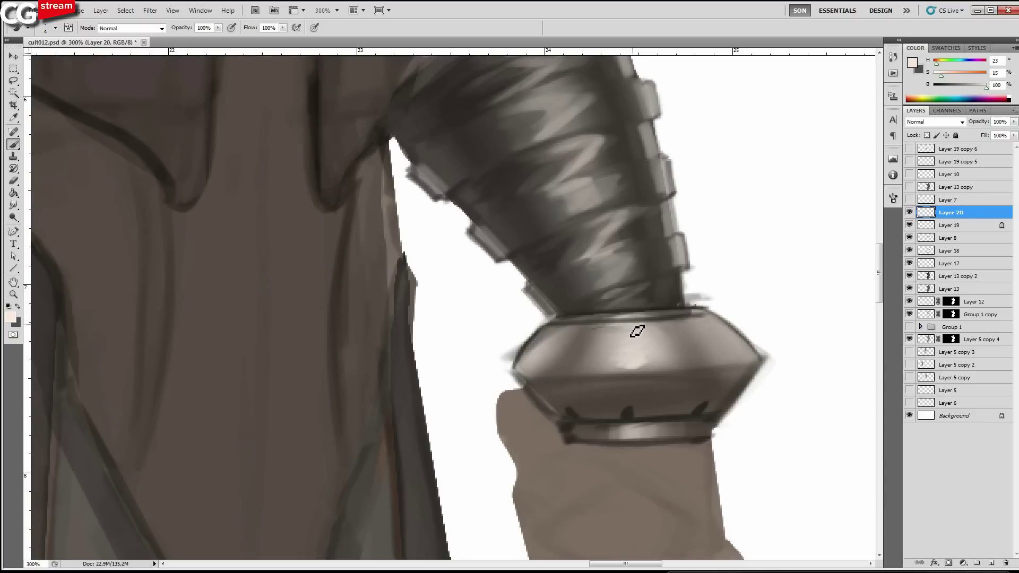
pyautogui.press(']')
pyautogui.moveTo(598, 316); pyautogui.dragTo(658, 314)
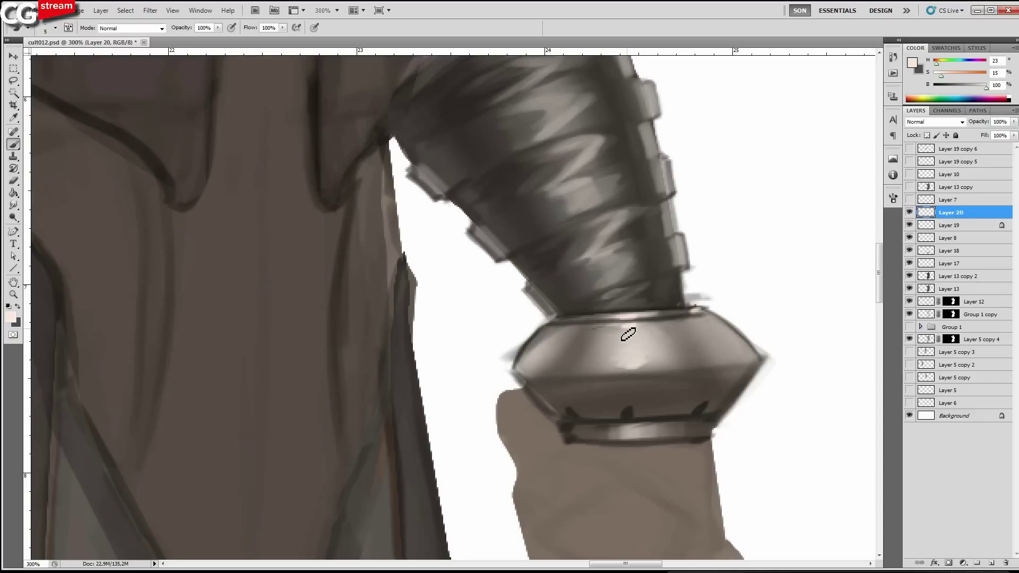
# Sample a light grey and paint zigzag highlights across the bands of the raised forearm guard.
pyautogui.hotkey('ctrl', '-')
pyautogui.moveTo(637, 334)
pyautogui.mouseDown()
pyautogui.moveTo(711, 345)
pyautogui.moveTo(788, 334)
pyautogui.mouseUp()
pyautogui.press(']')
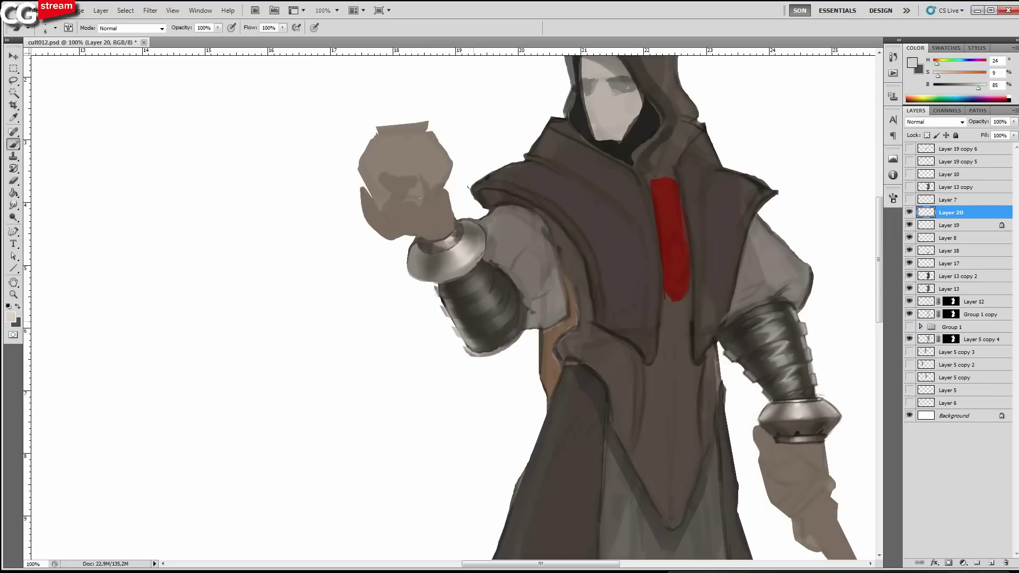
pyautogui.press(']')
pyautogui.keyDown('alt'); pyautogui.click(498, 315); pyautogui.keyUp('alt')
pyautogui.moveTo(497, 315); pyautogui.dragTo(516, 306)
pyautogui.press(']')
pyautogui.moveTo(500, 314)
pyautogui.mouseDown()
pyautogui.moveTo(485, 321)
pyautogui.moveTo(497, 294)
pyautogui.mouseUp()
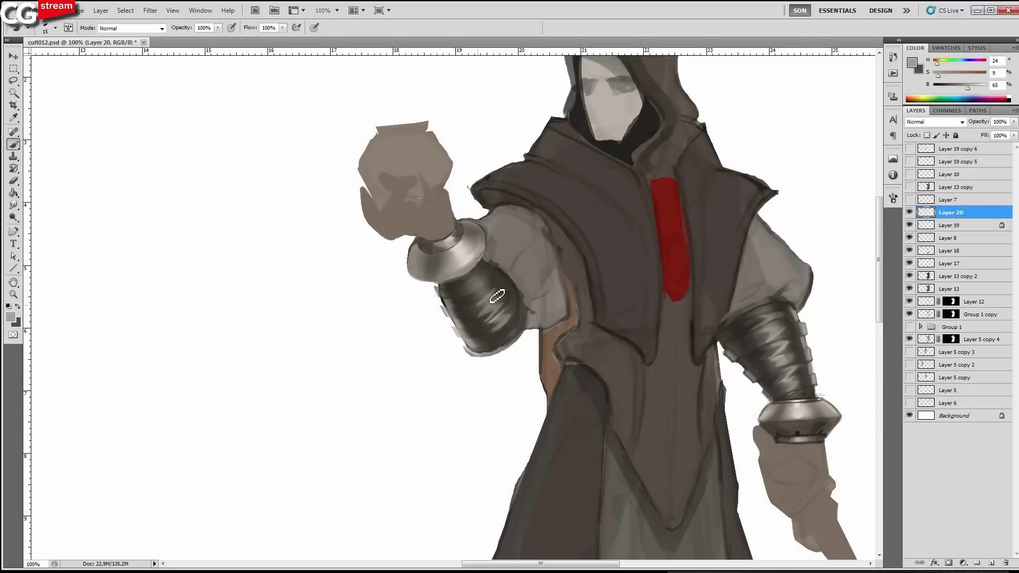
# Add finer light grey strokes to the raised guard's bands near the elbow and near the cuff.
pyautogui.press('[')
pyautogui.moveTo(507, 340); pyautogui.dragTo(511, 346)
pyautogui.moveTo(484, 297); pyautogui.dragTo(493, 285)
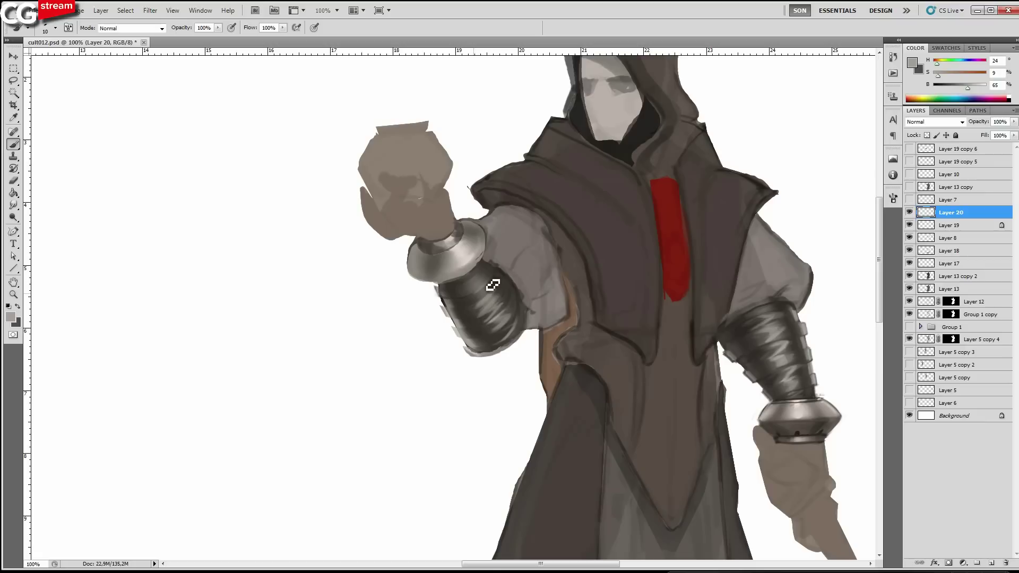
# Sample a dark tone from the lowered guard, darken it to 1% brightness and deepen the shadows on the raised forearm guard.
pyautogui.keyDown('alt'); pyautogui.click(742, 333); pyautogui.keyUp('alt')
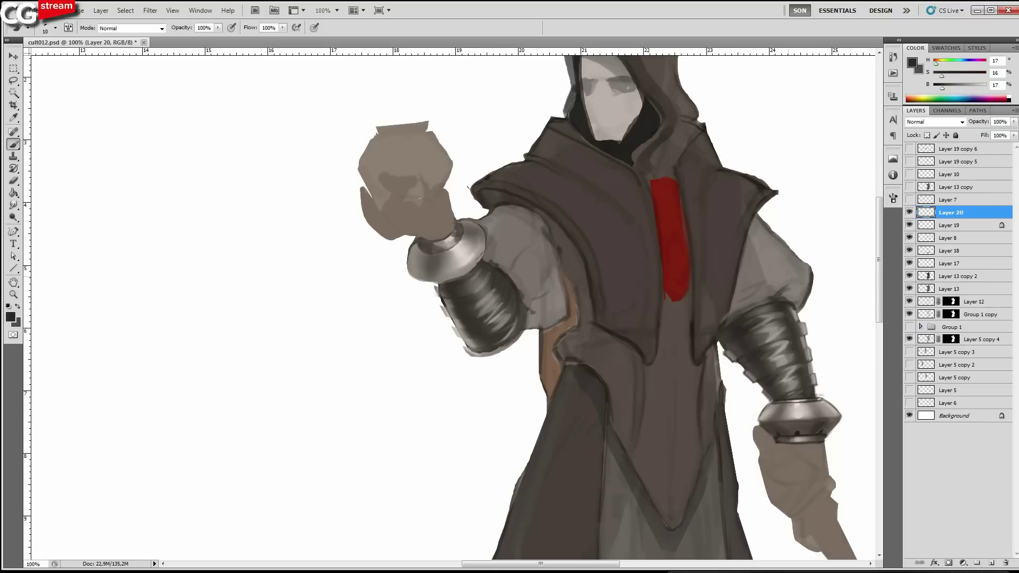
pyautogui.moveTo(943, 88); pyautogui.dragTo(933, 88)
pyautogui.moveTo(508, 315); pyautogui.dragTo(516, 330)
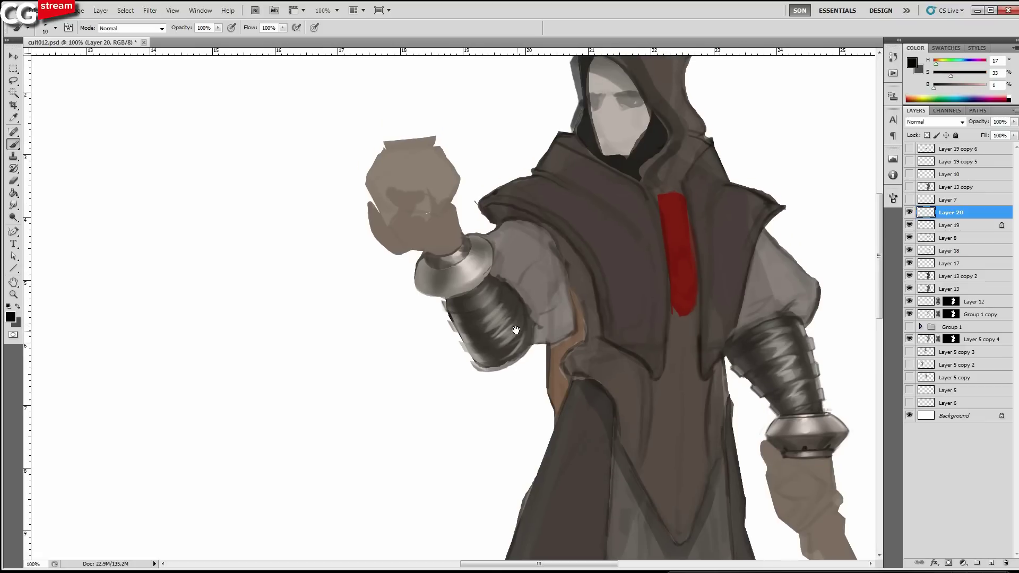
pyautogui.press(']')
pyautogui.press('[')
pyautogui.press(']')
# Sample greys from the raised guard's bands and blend strokes through the middle of the guard with a small brush.
pyautogui.keyDown('alt'); pyautogui.click(499, 335); pyautogui.keyUp('alt')
pyautogui.scroll(1, 493, 340)
pyautogui.press('[')
pyautogui.press('[')
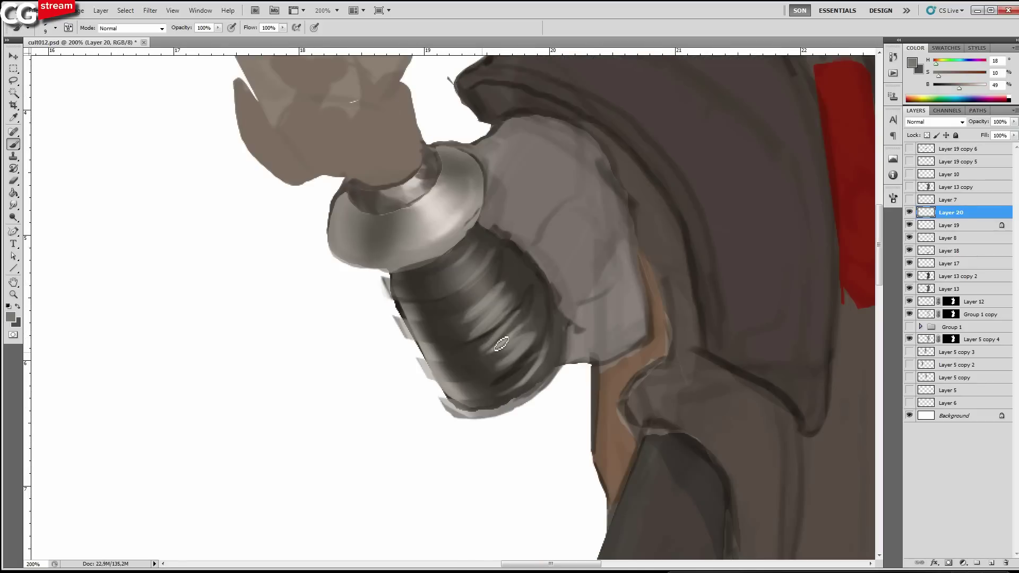
pyautogui.keyDown('alt'); pyautogui.click(512, 367); pyautogui.keyUp('alt')
pyautogui.keyDown('alt'); pyautogui.click(489, 341); pyautogui.keyUp('alt')
pyautogui.press(']')
pyautogui.keyDown('alt'); pyautogui.click(493, 340); pyautogui.keyUp('alt')
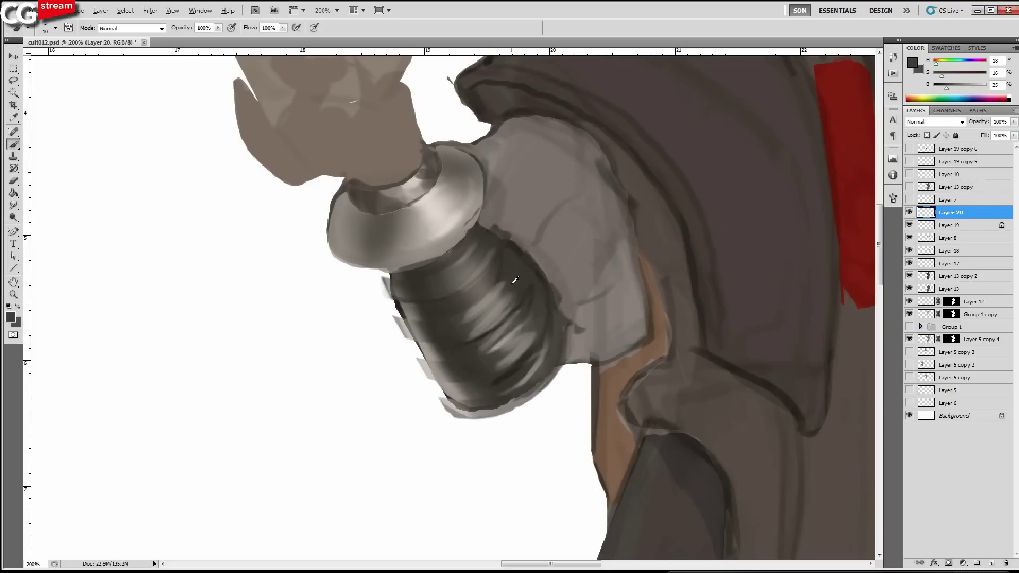
pyautogui.moveTo(499, 313); pyautogui.dragTo(507, 301)
# Alternate sampled dark and mid-grey tones to sharpen the bands on the raised guard's inner half.
pyautogui.keyDown('alt'); pyautogui.click(489, 297); pyautogui.keyUp('alt')
pyautogui.press('[')
pyautogui.press('[')
pyautogui.keyDown('alt'); pyautogui.click(496, 280); pyautogui.keyUp('alt')
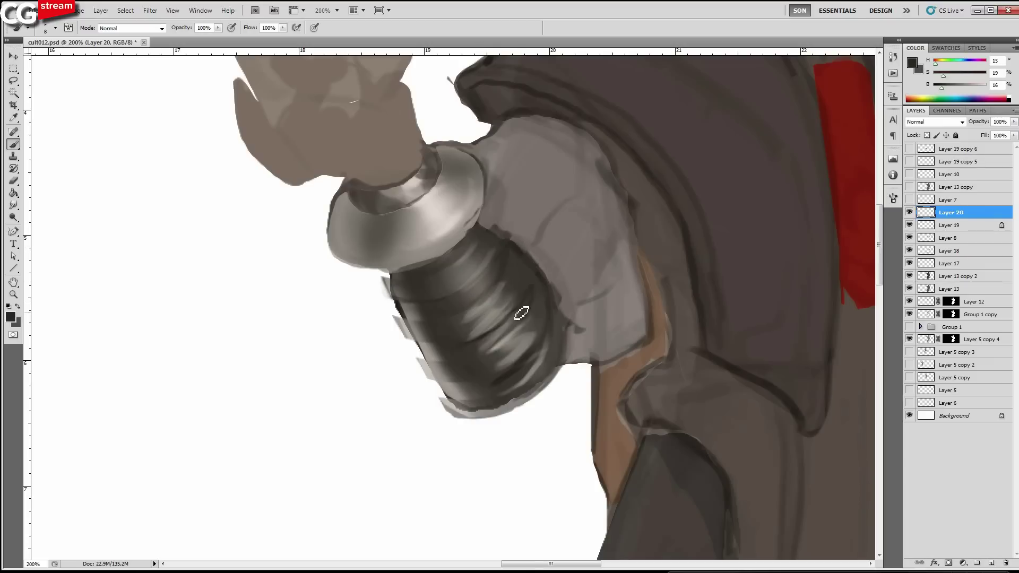
pyautogui.keyDown('alt'); pyautogui.click(531, 347); pyautogui.keyUp('alt')
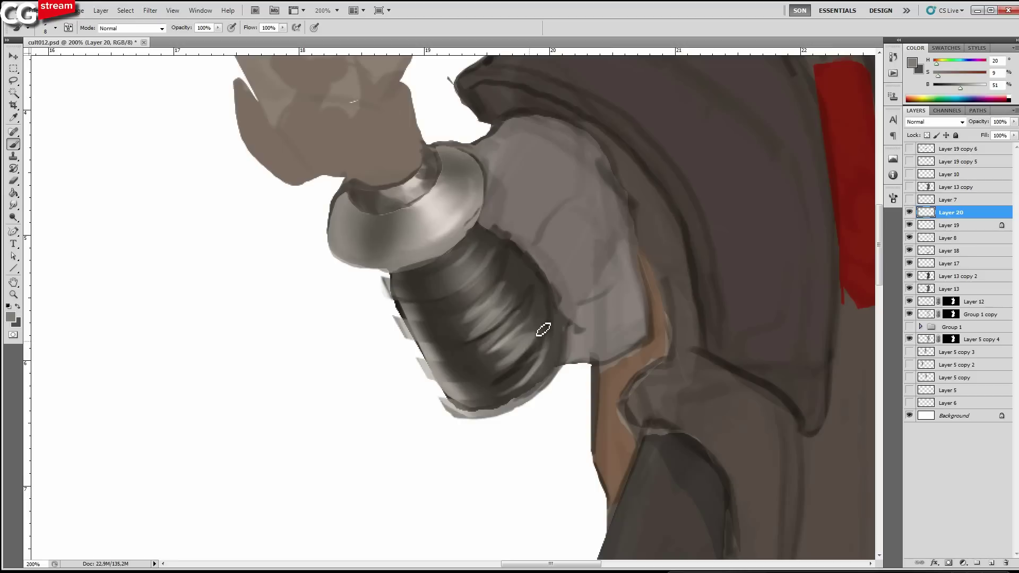
pyautogui.keyDown('alt'); pyautogui.click(481, 357); pyautogui.keyUp('alt')
# Sample a near-black from the raised guard's elbow end and paint thin separations into the notched outer edge.
pyautogui.keyDown('alt'); pyautogui.click(508, 403); pyautogui.keyUp('alt')
pyautogui.press('[')
pyautogui.press('[')
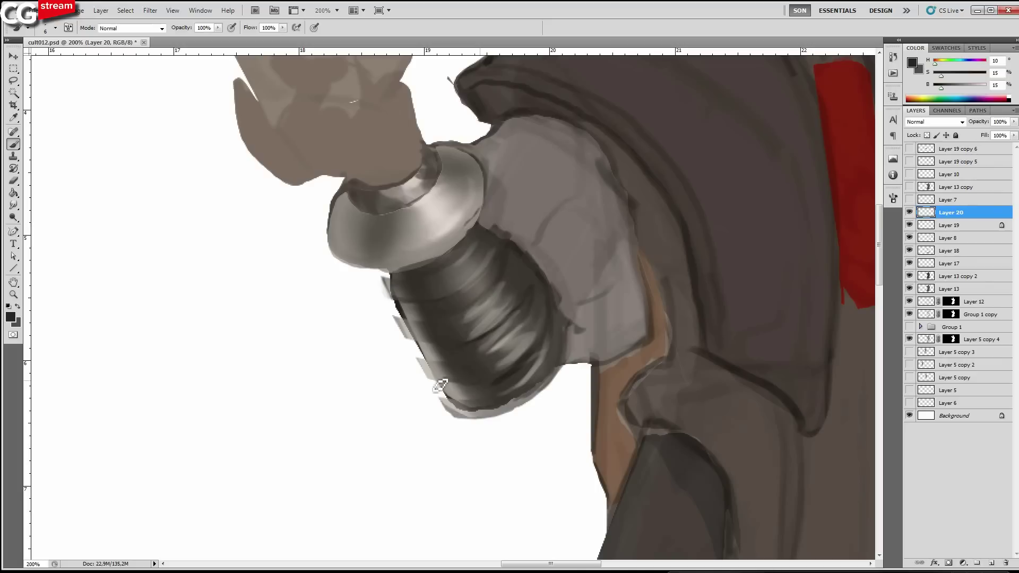
pyautogui.press('[')
pyautogui.moveTo(419, 355); pyautogui.dragTo(456, 382)
pyautogui.moveTo(420, 356); pyautogui.dragTo(455, 361)
pyautogui.keyDown('alt'); pyautogui.click(444, 349); pyautogui.keyUp('alt')
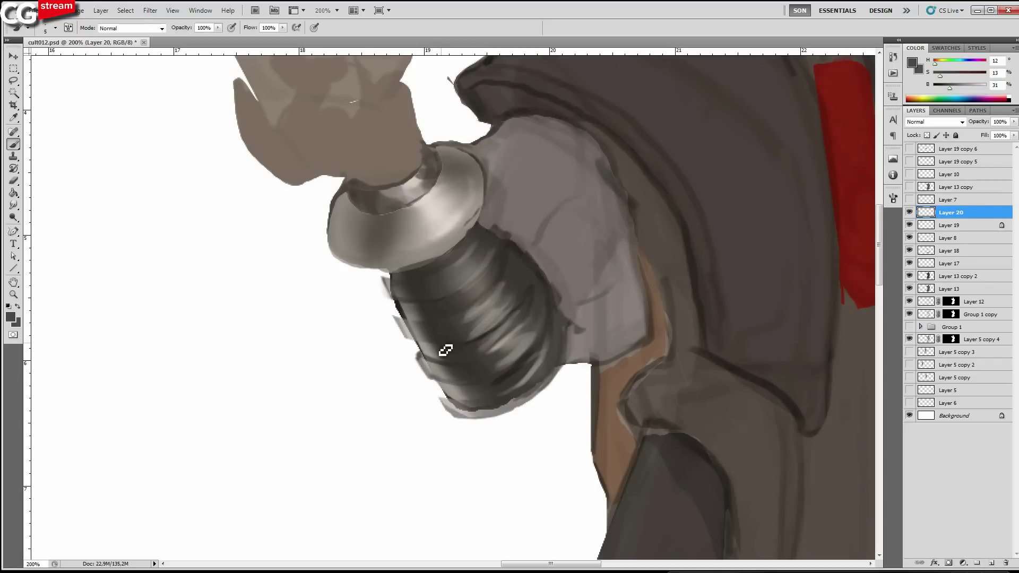
# Sample greys and extend the raised guard's middle bands across the notches on its outer edge.
pyautogui.keyDown('alt'); pyautogui.click(413, 333); pyautogui.keyUp('alt')
pyautogui.press(']')
pyautogui.moveTo(401, 330); pyautogui.dragTo(428, 325)
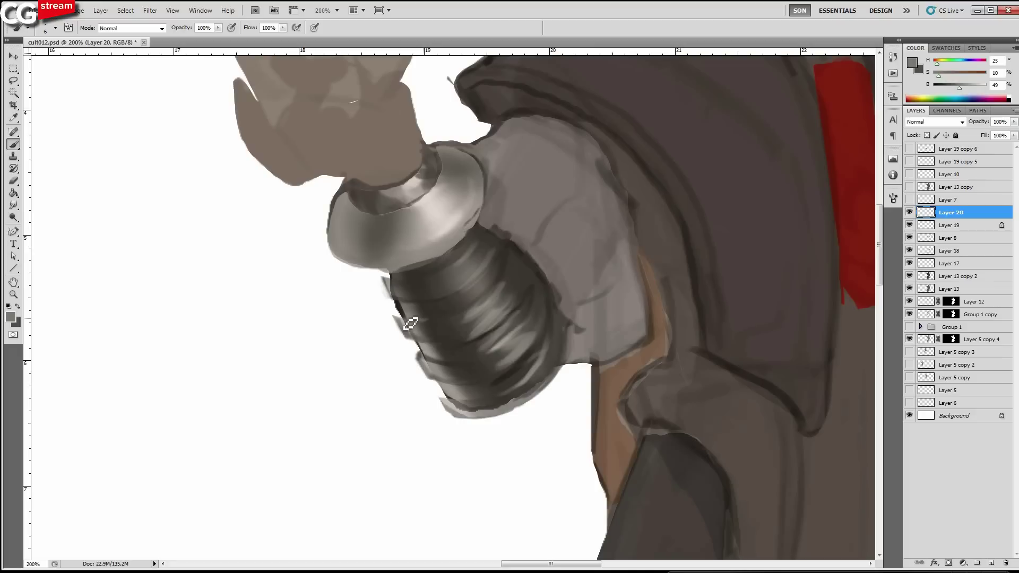
pyautogui.keyDown('alt'); pyautogui.click(412, 325); pyautogui.keyUp('alt')
pyautogui.press('[')
pyautogui.press('[')
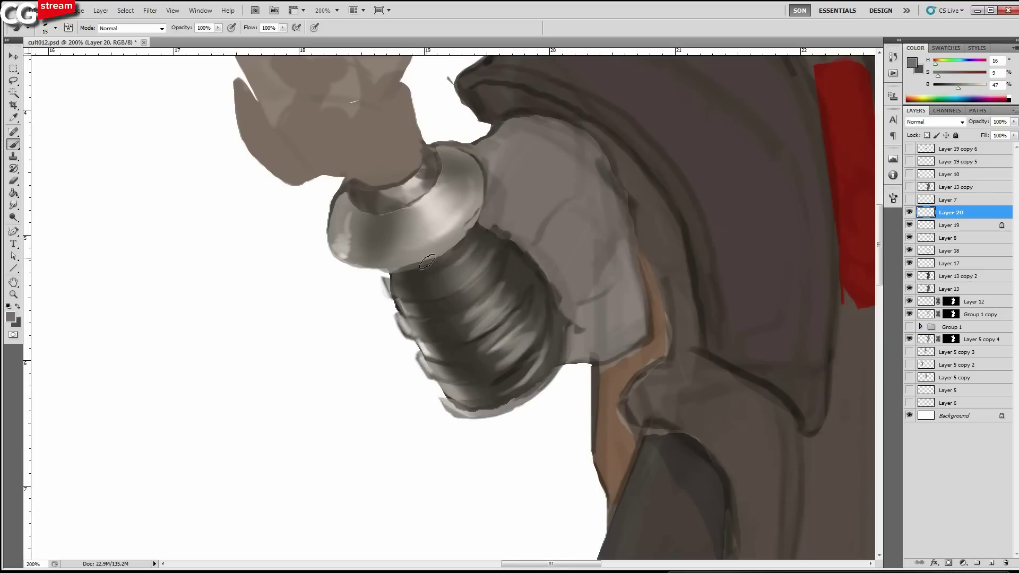
# Sample greys beside the raised cuff and shade along its lower rim where it meets the forearm guard.
pyautogui.keyDown('alt'); pyautogui.click(418, 265); pyautogui.keyUp('alt')
pyautogui.press(']')
pyautogui.moveTo(419, 262); pyautogui.dragTo(455, 244)
pyautogui.press('[')
pyautogui.keyDown('alt'); pyautogui.click(459, 240); pyautogui.keyUp('alt')
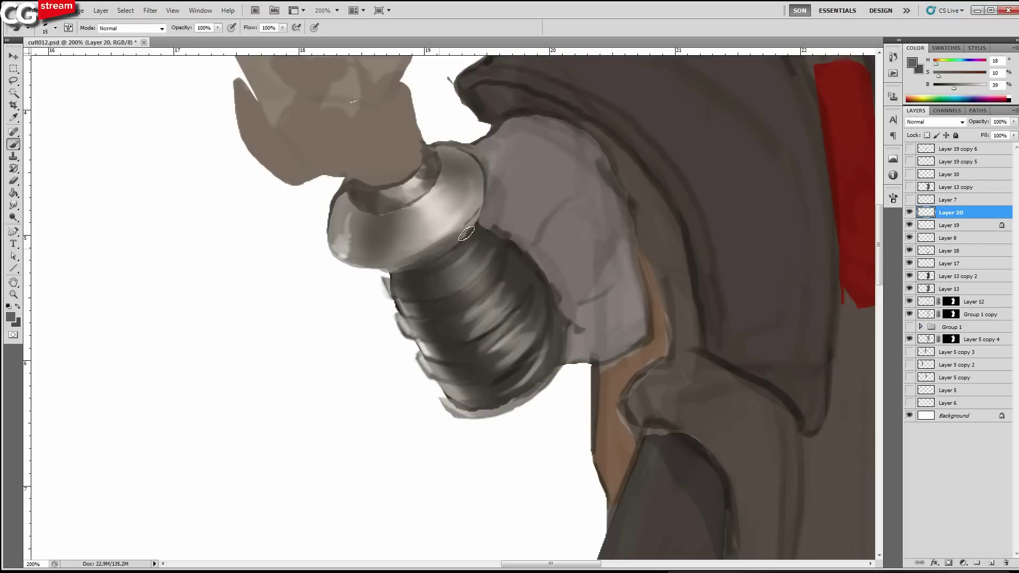
pyautogui.moveTo(467, 234); pyautogui.dragTo(476, 216)
# Sample dark and mid-grey tones to refine the raised guard's band gaps and the shadow beneath the cuff.
pyautogui.keyDown('alt'); pyautogui.click(518, 367); pyautogui.keyUp('alt')
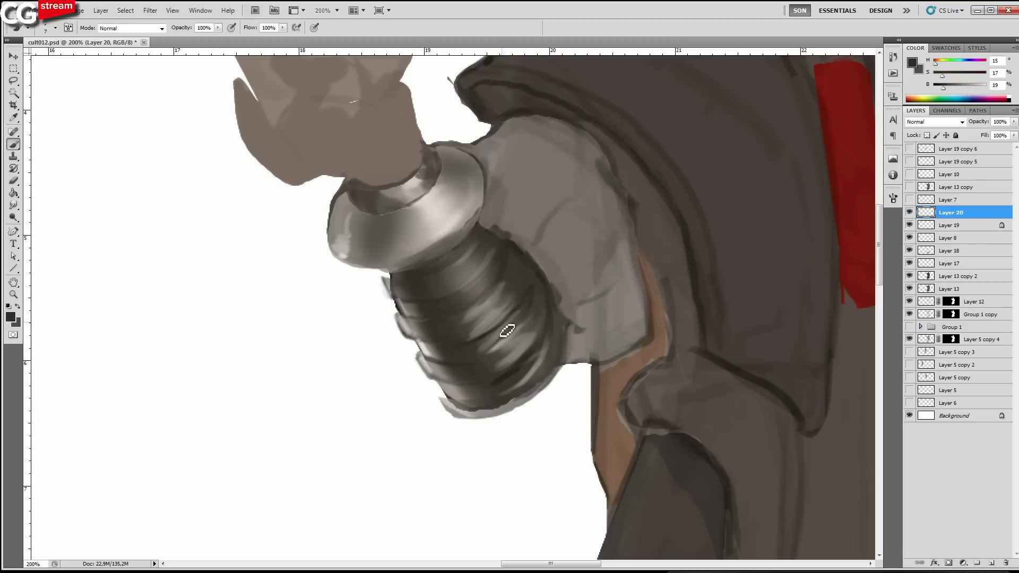
pyautogui.press('[')
pyautogui.press('[')
pyautogui.press('[')
pyautogui.press('[')
pyautogui.press('[')
pyautogui.keyDown('alt'); pyautogui.click(455, 260); pyautogui.keyUp('alt')
pyautogui.moveTo(481, 188); pyautogui.dragTo(440, 257)
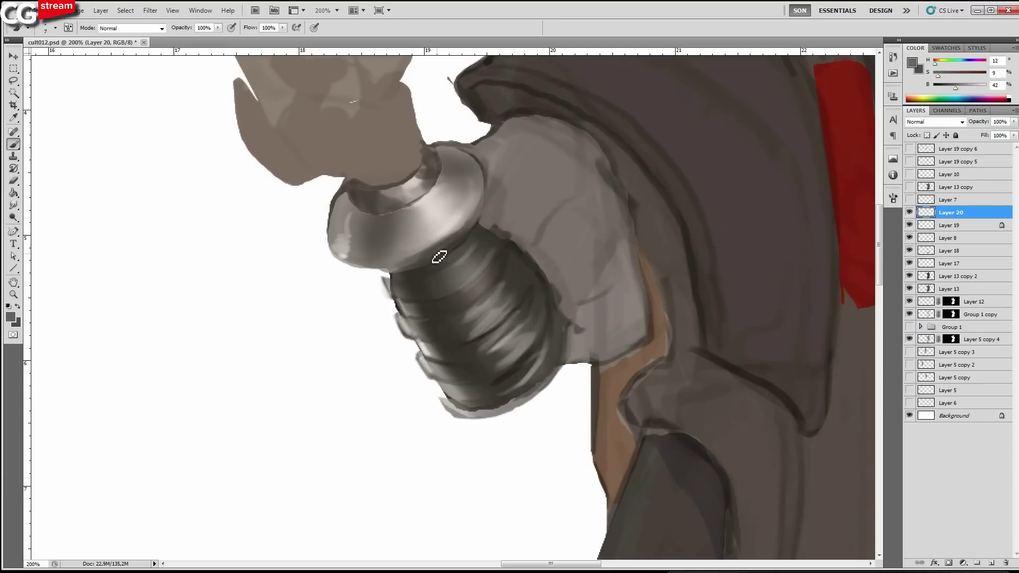
# Darken the pale rim at the raised guard's elbow end, then trim its outer outline with sampled white.
pyautogui.keyDown('alt'); pyautogui.click(517, 372); pyautogui.keyUp('alt')
pyautogui.press(']')
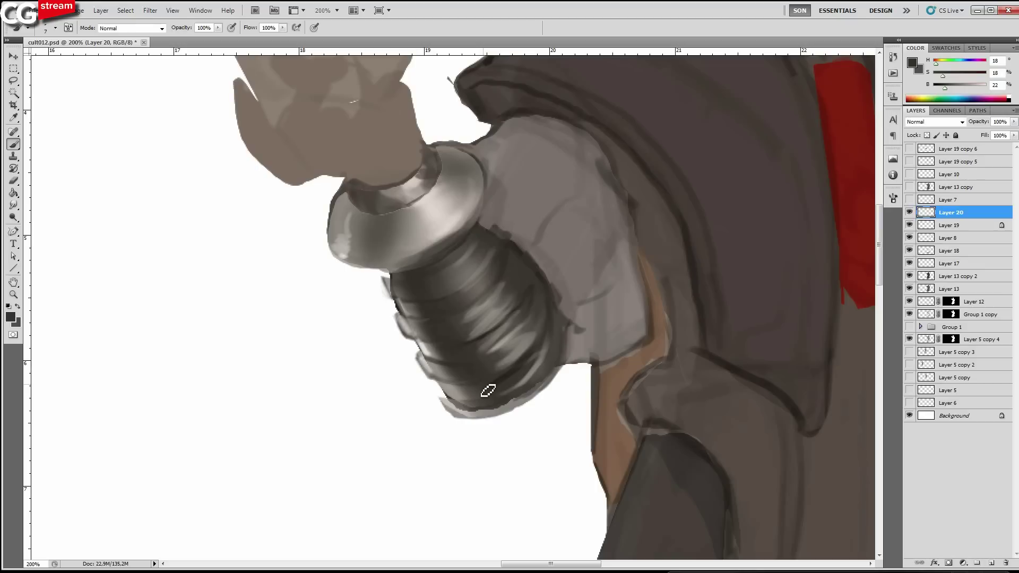
pyautogui.keyDown('alt'); pyautogui.click(448, 420); pyautogui.keyUp('alt')
pyautogui.press(']')
pyautogui.moveTo(469, 409)
pyautogui.mouseDown()
pyautogui.moveTo(539, 386)
pyautogui.moveTo(452, 408)
pyautogui.moveTo(423, 375)
pyautogui.mouseUp()
pyautogui.press('[')
pyautogui.press('[')
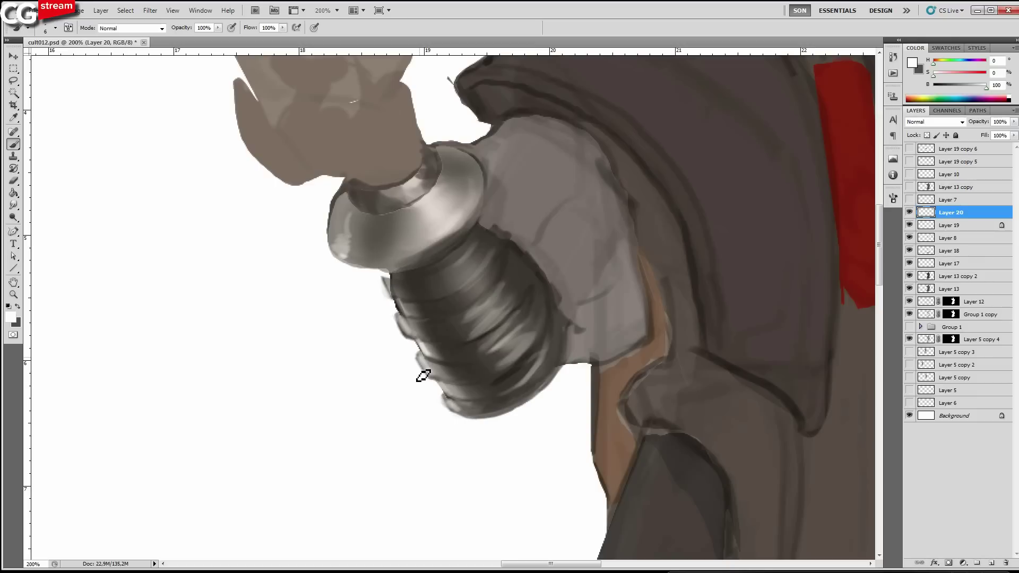
pyautogui.moveTo(423, 375); pyautogui.dragTo(419, 362)
# Sample a dark tone and paint small shadow accents into the outer corner of the raised guard's elbow end.
pyautogui.keyDown('alt'); pyautogui.click(517, 366); pyautogui.keyUp('alt')
pyautogui.press('[')
pyautogui.press('[')
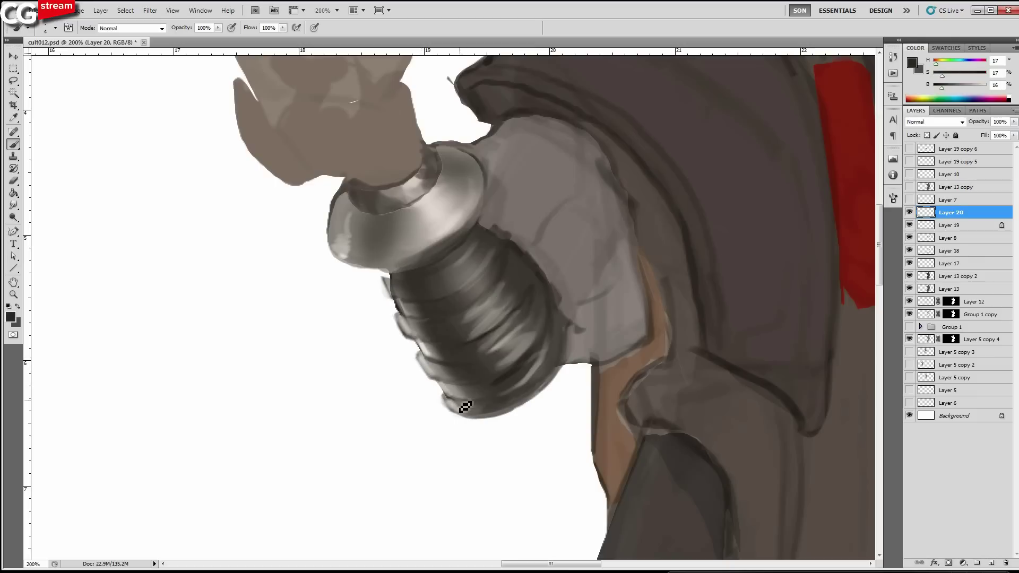
pyautogui.press(']')
pyautogui.moveTo(458, 408); pyautogui.dragTo(446, 397)
pyautogui.keyDown('alt'); pyautogui.click(521, 336); pyautogui.keyUp('alt')
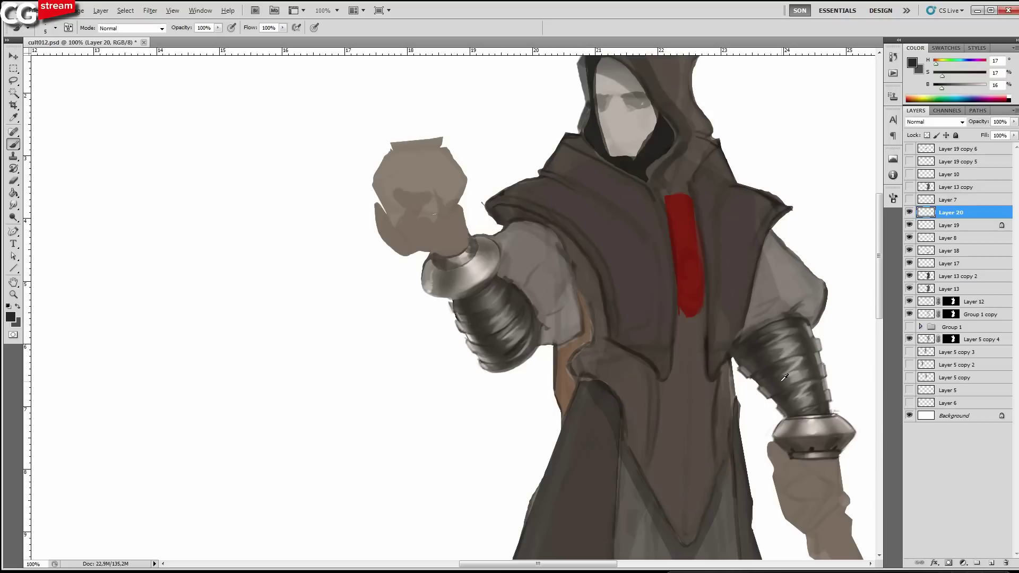
# Sample a grey from the lowered guard, brighten it to 73% and add highlights to the raised guard's bands.
pyautogui.keyDown('alt'); pyautogui.click(808, 382); pyautogui.keyUp('alt')
pyautogui.press(']')
pyautogui.moveTo(964, 88); pyautogui.dragTo(972, 88)
pyautogui.press(']')
pyautogui.press(']')
pyautogui.press(']')
pyautogui.press(']')
pyautogui.press(']')
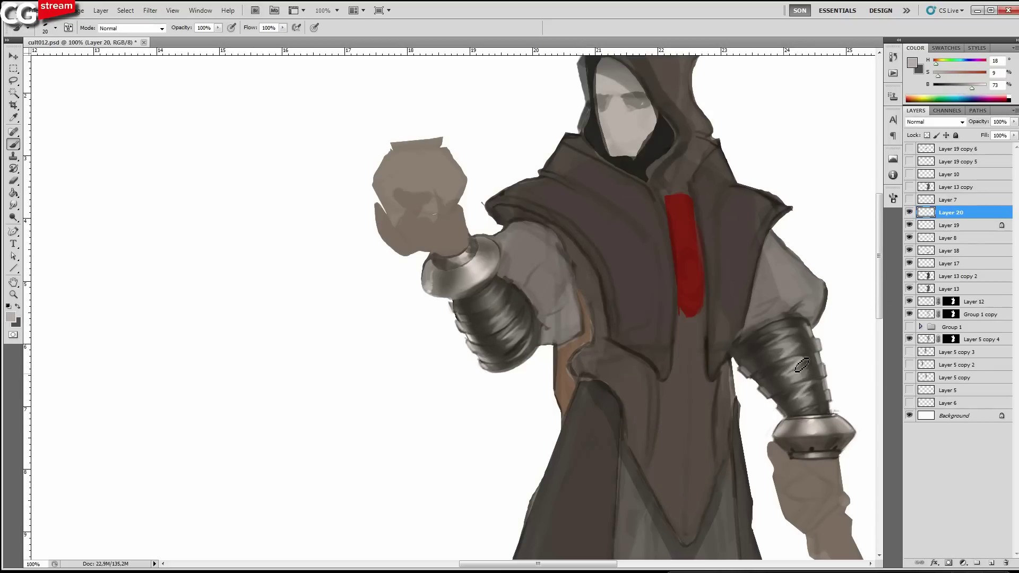
pyautogui.press('[')
pyautogui.moveTo(533, 343); pyautogui.dragTo(523, 351)
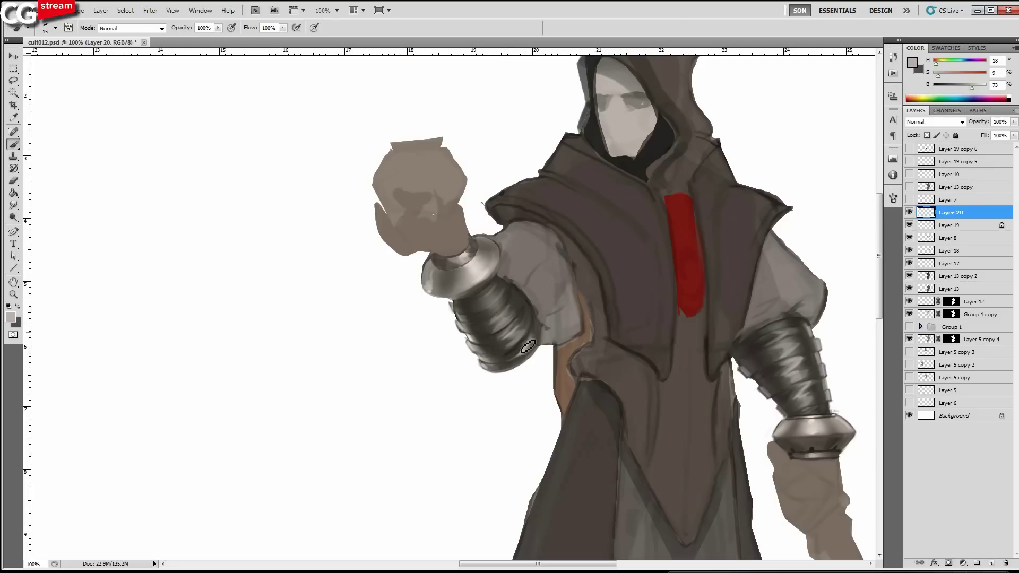
pyautogui.press('[')
pyautogui.moveTo(507, 310); pyautogui.dragTo(509, 293)
# Flip the canvas horizontally and frame the character's upper body.
pyautogui.scroll(-3, 509, 293)
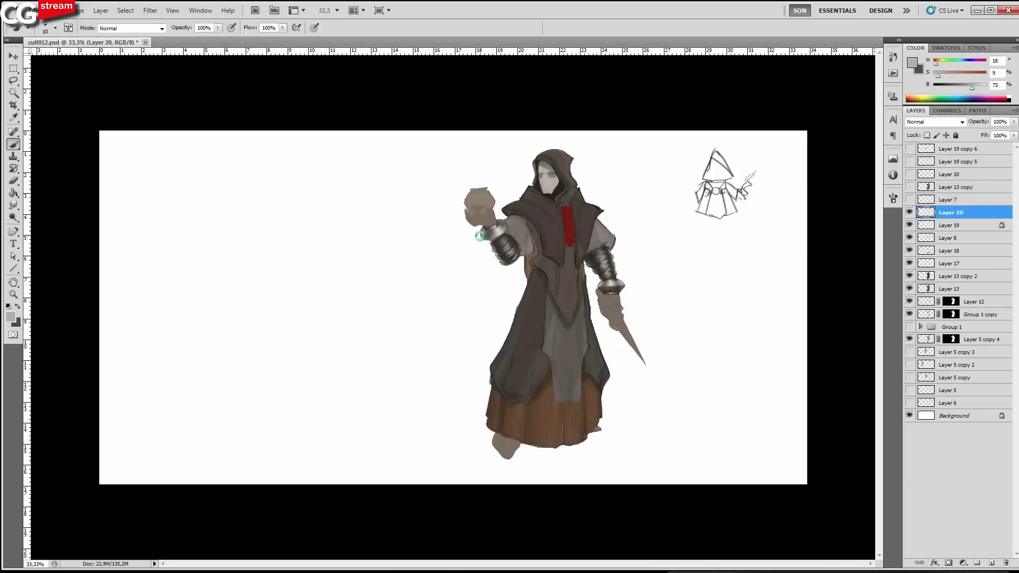
pyautogui.keyDown('ctrl'); pyautogui.click(303, 299); pyautogui.keyUp('ctrl')
pyautogui.keyDown('ctrl'); pyautogui.click(305, 299); pyautogui.keyUp('ctrl')
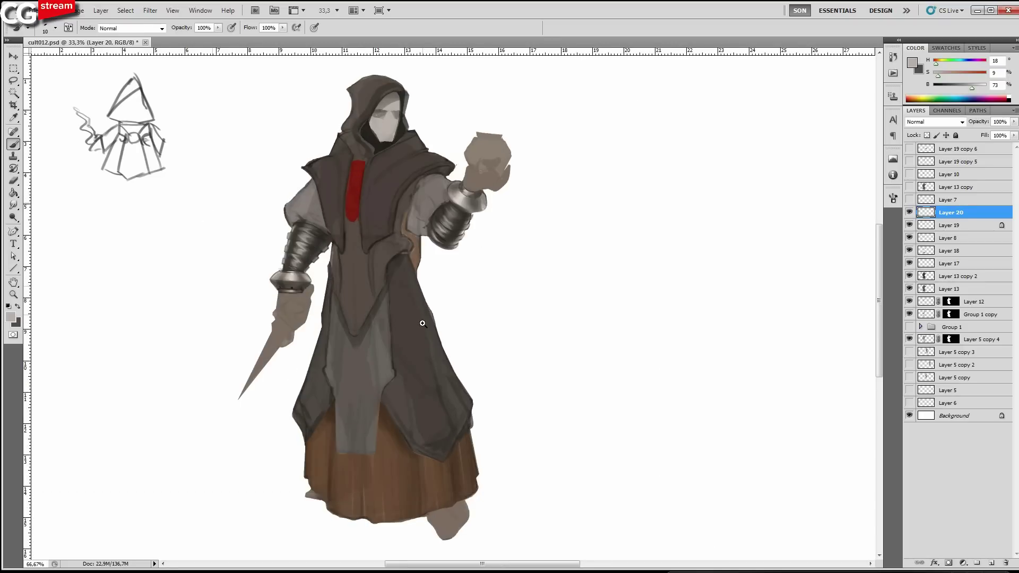
pyautogui.keyDown('ctrl'); pyautogui.click(489, 302); pyautogui.keyUp('ctrl')
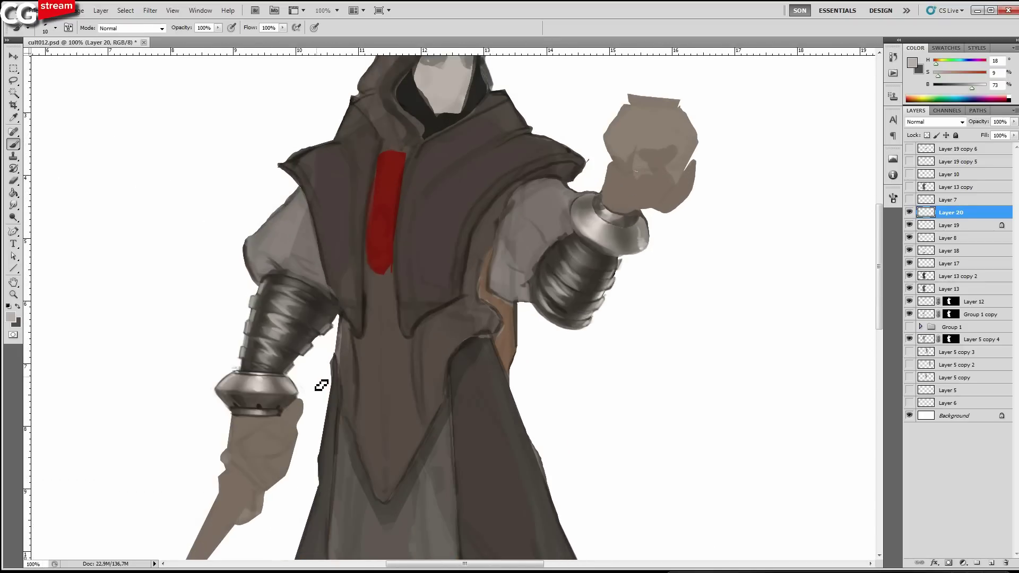
# Sample tones from both forearm guards and touch up their band edges.
pyautogui.keyDown('alt'); pyautogui.click(255, 312); pyautogui.keyUp('alt')
pyautogui.press('[')
pyautogui.press(']')
pyautogui.keyDown('alt'); pyautogui.click(592, 321); pyautogui.keyUp('alt')
# Sample dark tones around the neck and clean up the hood's lower folds and the collar opening.
pyautogui.moveTo(528, 217); pyautogui.dragTo(596, 326)
pyautogui.press(']')
pyautogui.keyDown('alt'); pyautogui.click(489, 256); pyautogui.keyUp('alt')
pyautogui.moveTo(492, 245)
pyautogui.mouseDown()
pyautogui.moveTo(466, 220)
pyautogui.moveTo(475, 242)
pyautogui.mouseUp()
pyautogui.keyDown('alt'); pyautogui.click(486, 230); pyautogui.keyUp('alt')
pyautogui.press('[')
pyautogui.press('[')
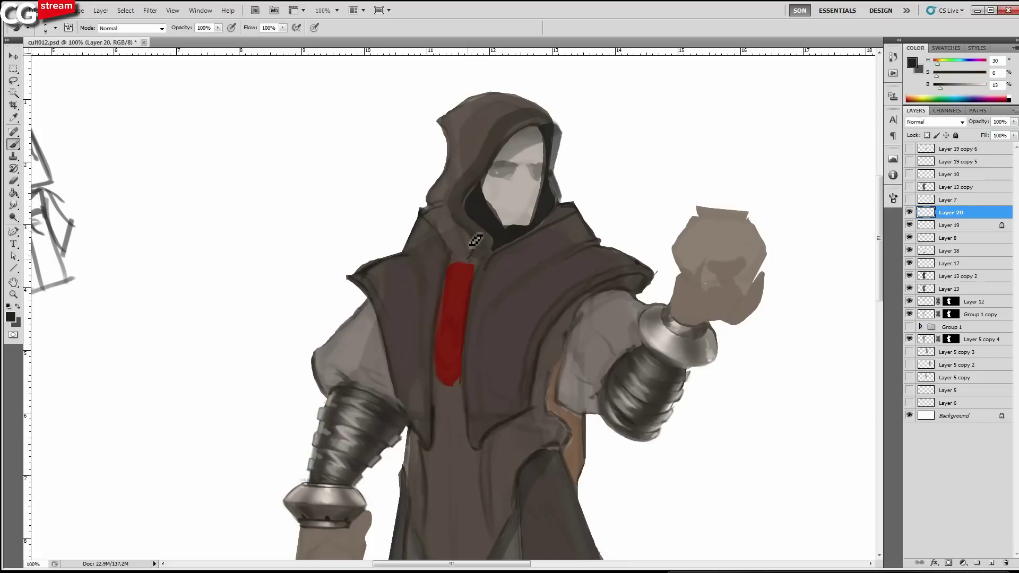
pyautogui.press(']')
pyautogui.keyDown('alt'); pyautogui.click(551, 222); pyautogui.keyUp('alt')
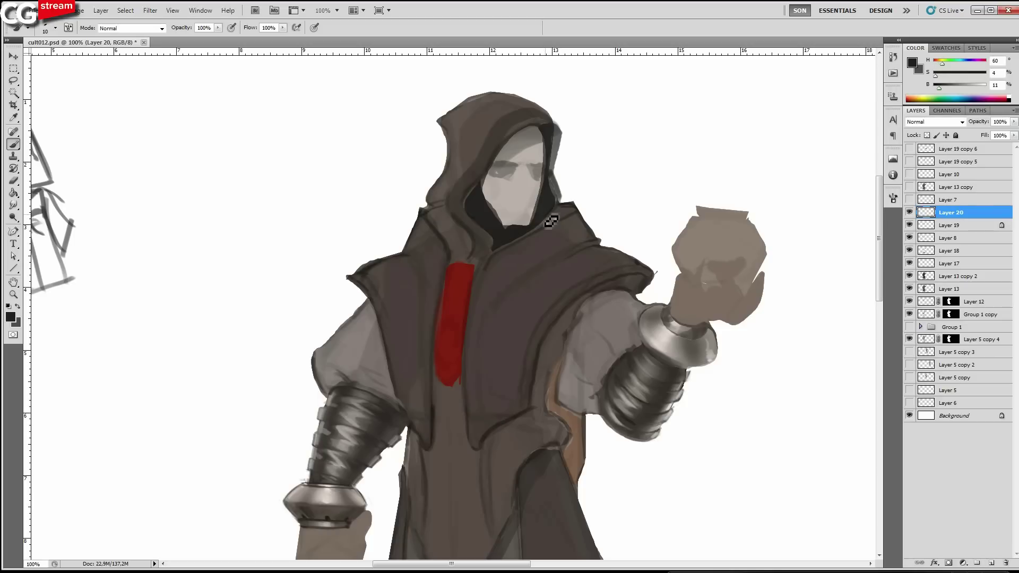
# Sample browns and darks from the hood and refine its inner shadow and the far edge beside the face.
pyautogui.keyDown('alt'); pyautogui.click(470, 200); pyautogui.keyUp('alt')
pyautogui.press('[')
pyautogui.keyDown('alt'); pyautogui.click(451, 205); pyautogui.keyUp('alt')
pyautogui.press(']')
pyautogui.keyDown('alt'); pyautogui.click(556, 130); pyautogui.keyUp('alt')
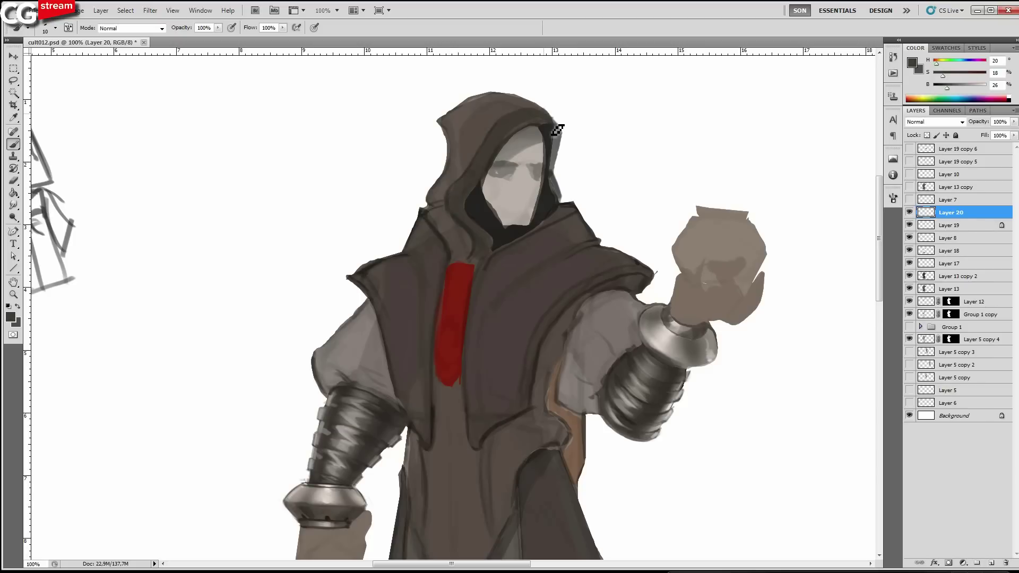
pyautogui.moveTo(555, 127); pyautogui.dragTo(561, 136)
pyautogui.press('[')
pyautogui.keyDown('alt'); pyautogui.click(535, 124); pyautogui.keyUp('alt')
pyautogui.keyDown('alt'); pyautogui.click(479, 262); pyautogui.keyUp('alt')
pyautogui.keyDown('alt'); pyautogui.click(481, 272); pyautogui.keyUp('alt')
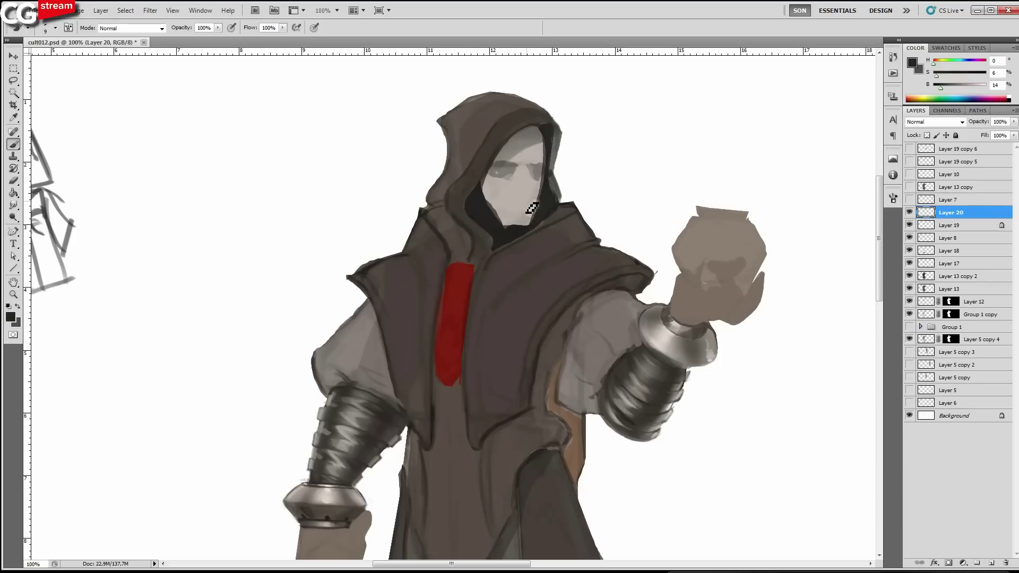
# Sample a near-black from the robe's seam and darken the edge between the shoulder cape and raised sleeve.
pyautogui.moveTo(589, 361); pyautogui.dragTo(596, 253)
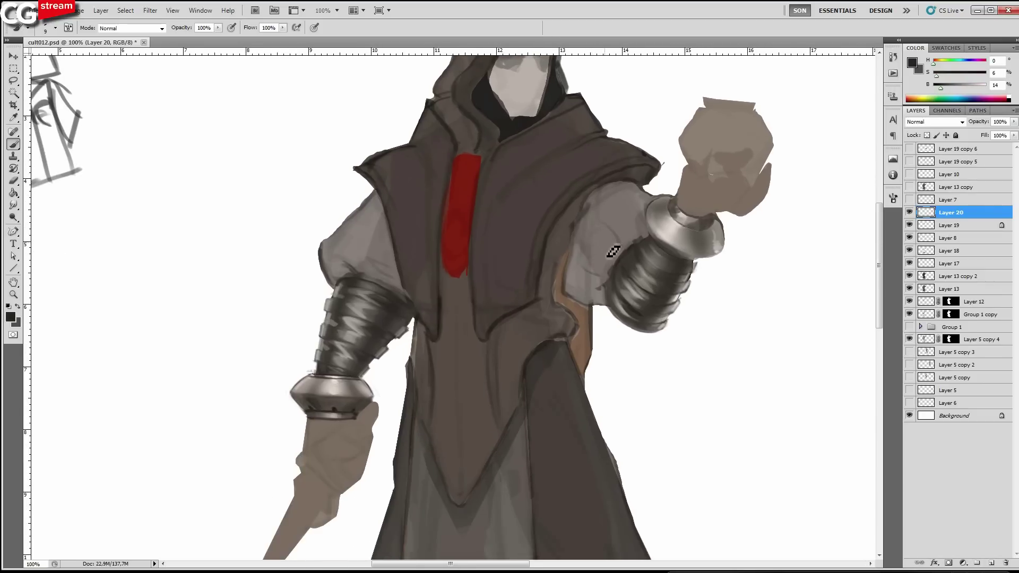
pyautogui.keyDown('alt'); pyautogui.click(490, 329); pyautogui.keyUp('alt')
pyautogui.press(']')
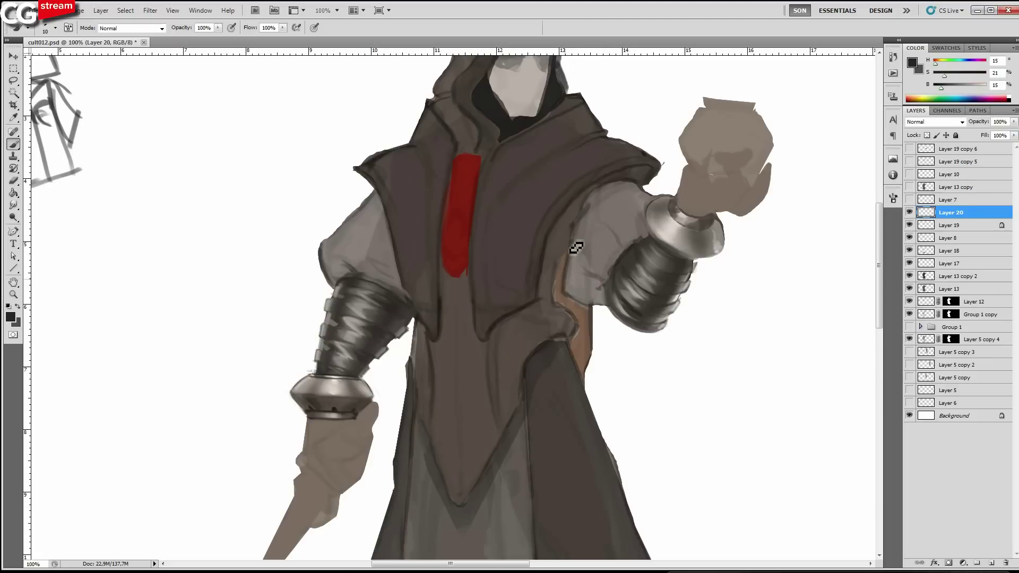
pyautogui.press(']')
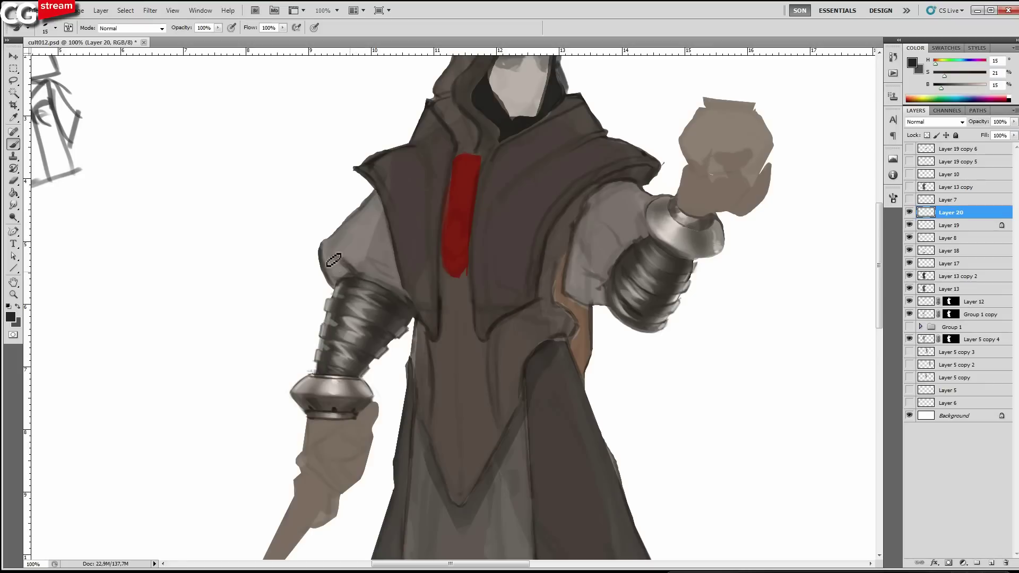
# Enlarge the brush and lay soft dark shading along the raised sleeve's inner and lower edges.
pyautogui.press('[')
pyautogui.press('[')
pyautogui.press(']')
pyautogui.press(']')
pyautogui.press(']')
pyautogui.press(']')
pyautogui.press(']')
pyautogui.press(']')
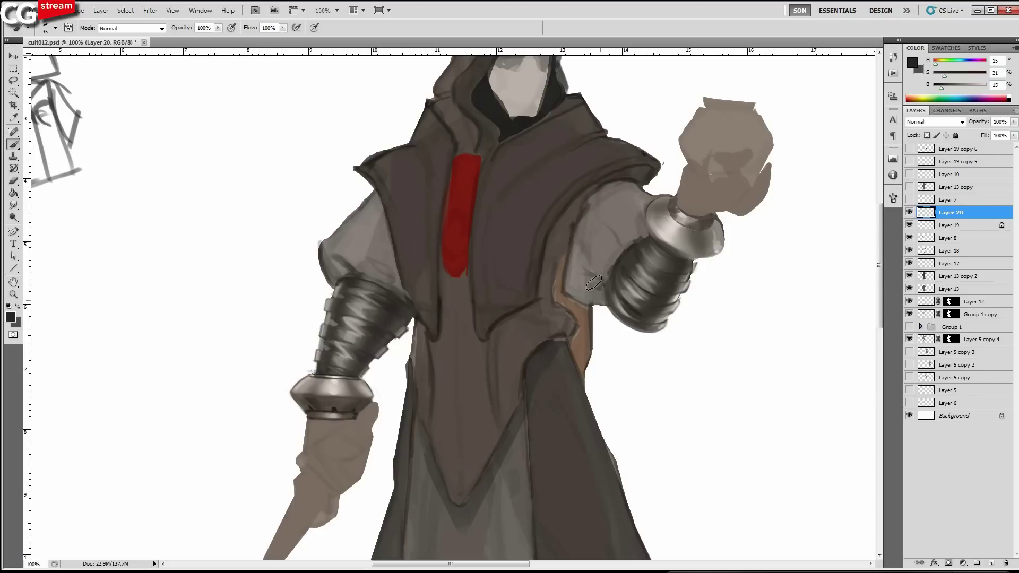
pyautogui.moveTo(593, 285); pyautogui.dragTo(577, 232)
# Reduce the brush size and paint dark fold shadows down the raised sleeve.
pyautogui.press('[')
pyautogui.press('[')
pyautogui.press('[')
pyautogui.press('[')
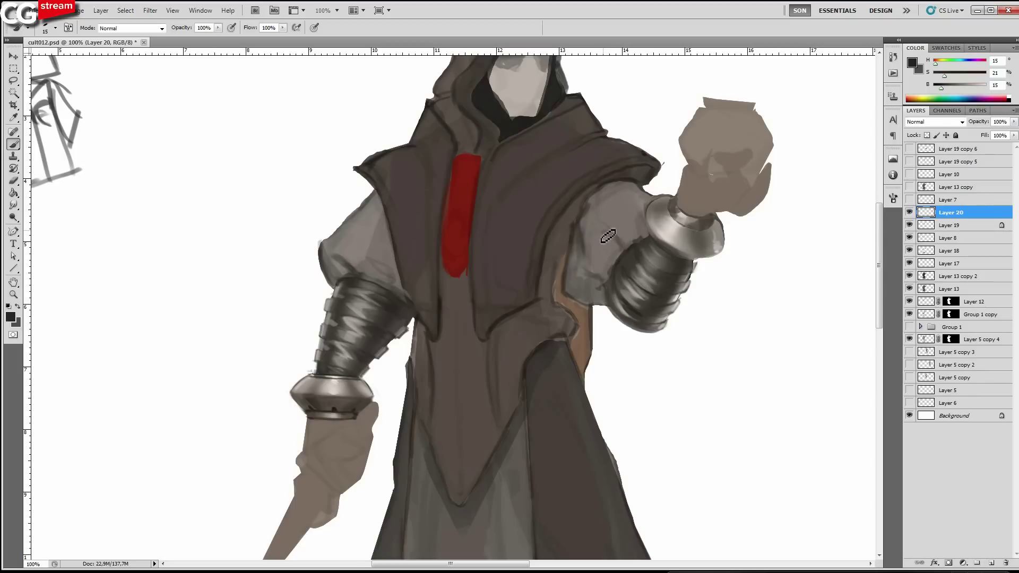
pyautogui.press(']')
pyautogui.moveTo(616, 194); pyautogui.dragTo(606, 284)
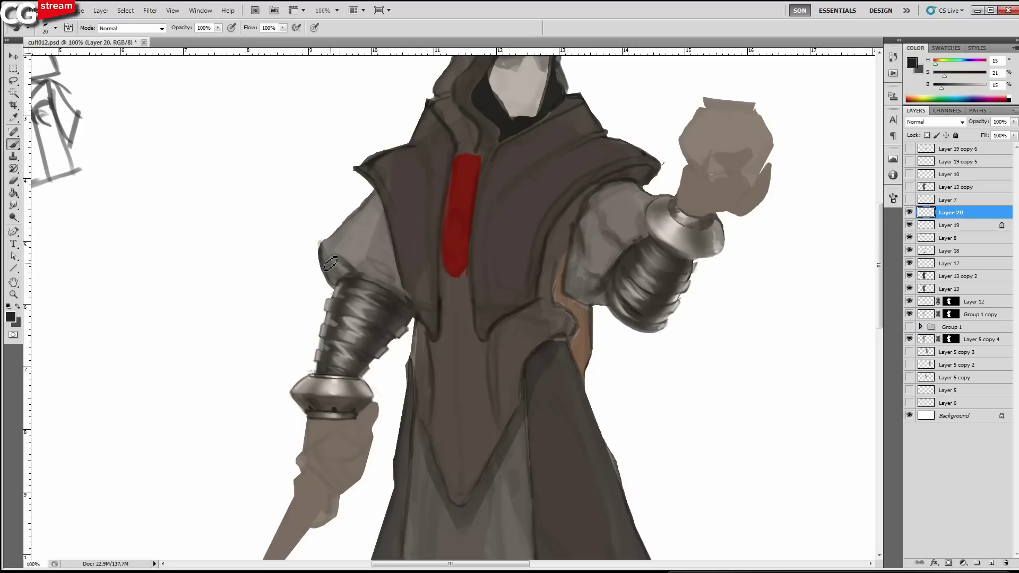
# Shade the bottom of the lowered sleeve above the guard with a brush of size 30, then sample the sleeve's grey.
pyautogui.press(']')
pyautogui.press(']')
pyautogui.moveTo(370, 274); pyautogui.dragTo(397, 287)
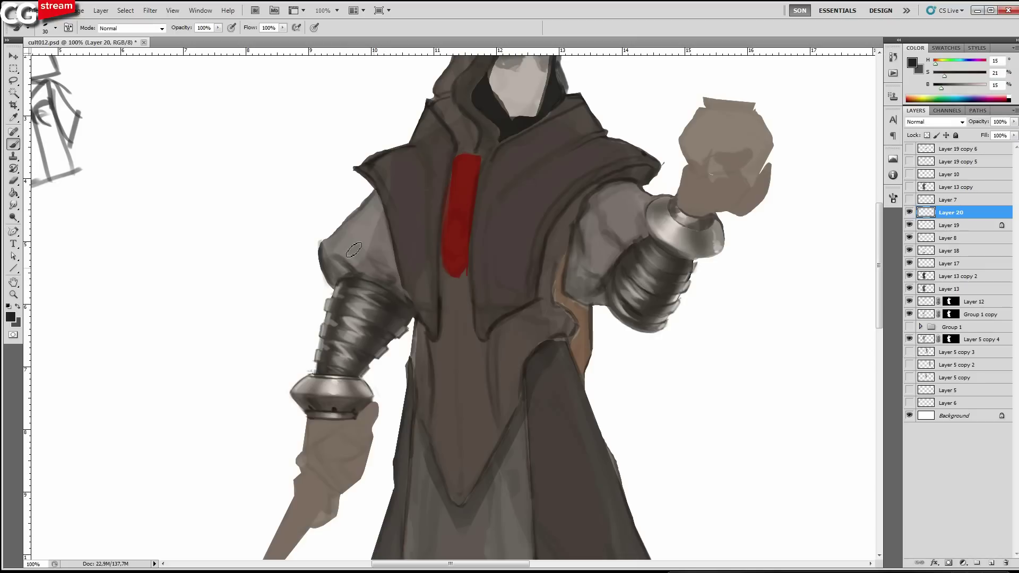
pyautogui.keyDown('alt'); pyautogui.click(339, 234); pyautogui.keyUp('alt')
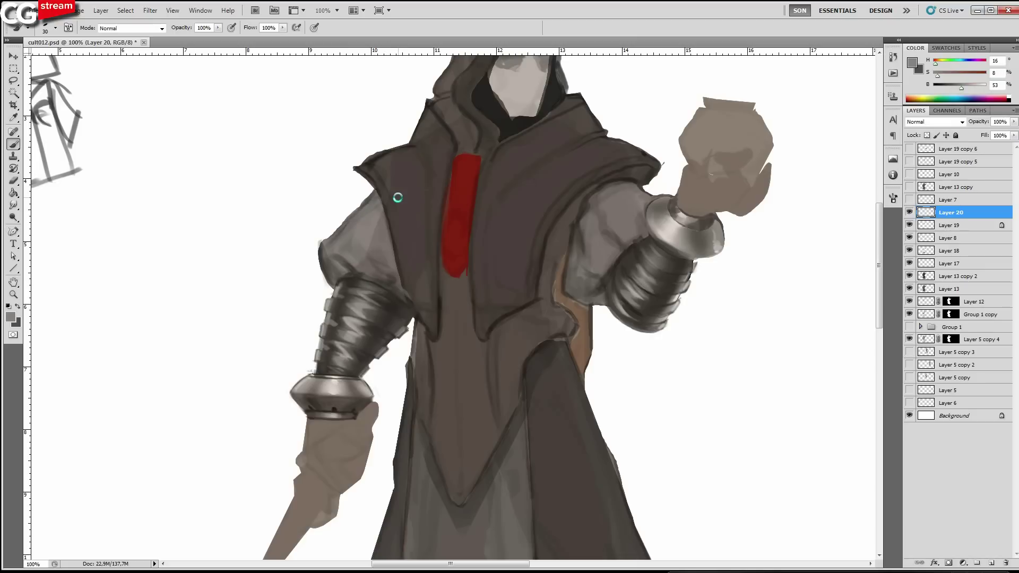
# Flip the canvas back and sample a dark tone from the lowered sleeve's hem to shade the sleeve's folds.
pyautogui.keyDown('alt'); pyautogui.click(673, 258); pyautogui.keyUp('alt')
pyautogui.press('[')
pyautogui.moveTo(674, 223); pyautogui.dragTo(664, 226)
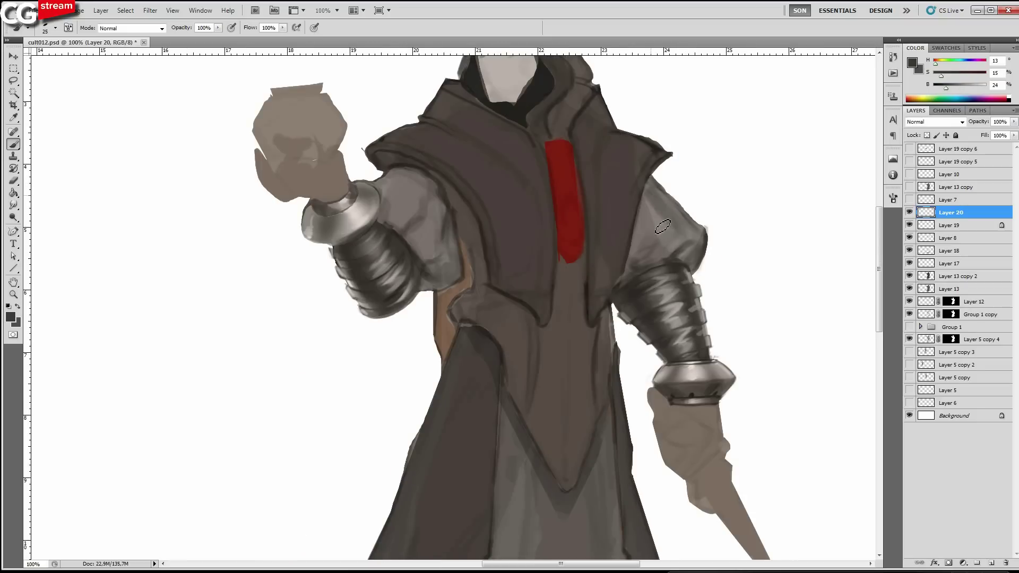
# Blend sampled greys into the folds of the lowered sleeve with a size 15 brush, then pick up the darker tone near its inner edge.
pyautogui.keyDown('alt'); pyautogui.click(663, 227); pyautogui.keyUp('alt')
pyautogui.press('[')
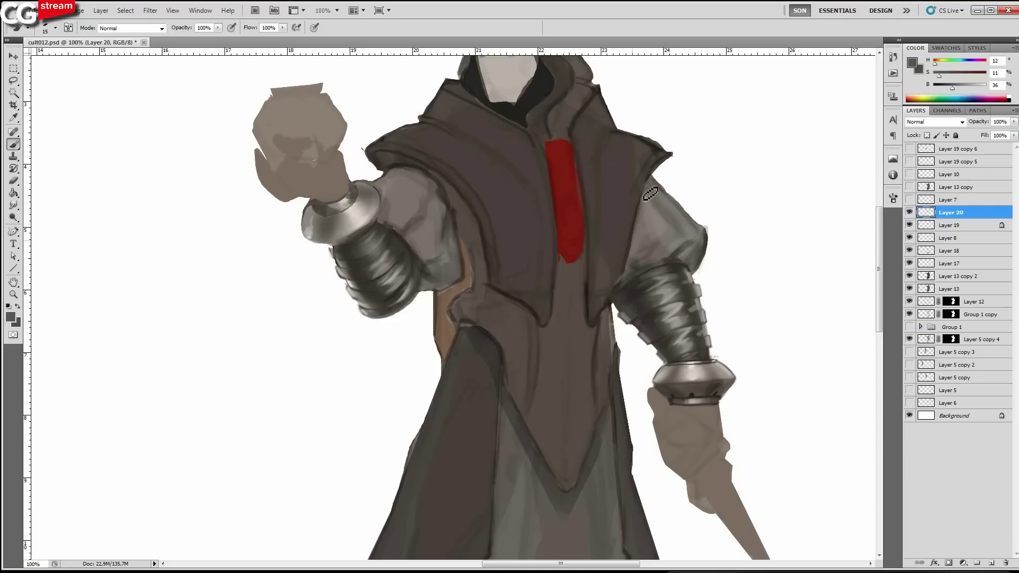
pyautogui.keyDown('alt'); pyautogui.click(650, 271); pyautogui.keyUp('alt')
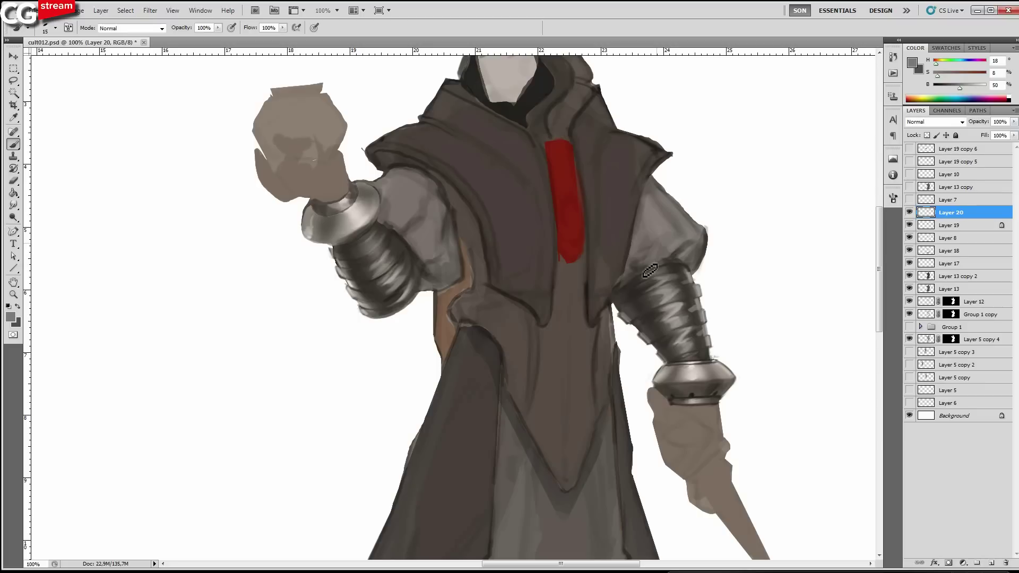
pyautogui.moveTo(651, 271); pyautogui.dragTo(653, 249)
pyautogui.keyDown('alt'); pyautogui.click(620, 258); pyautogui.keyUp('alt')
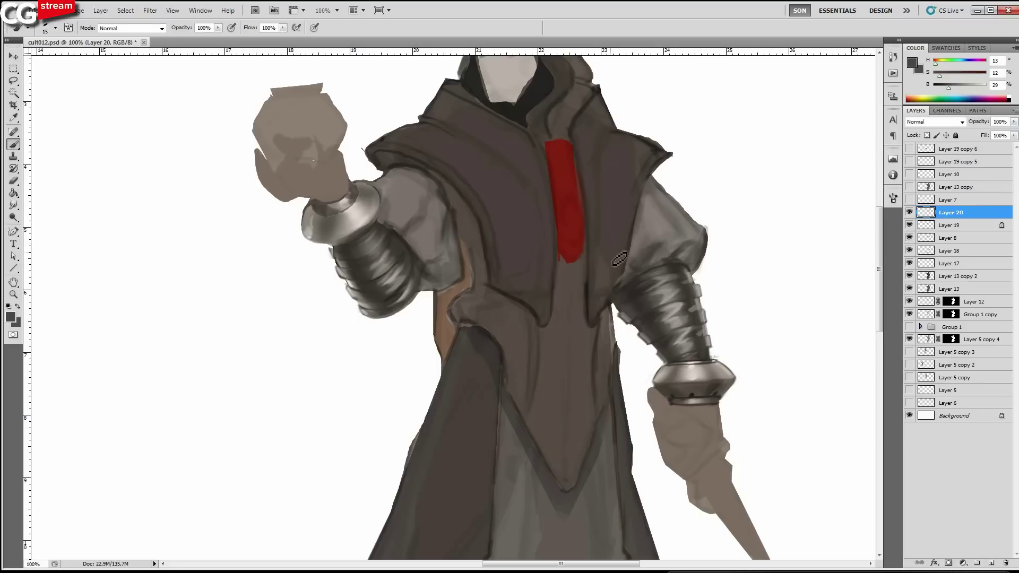
# Shade the raised sleeve's inner side and paint over the mantle edge beside it with sampled tones.
pyautogui.press(']')
pyautogui.moveTo(423, 267); pyautogui.dragTo(411, 255)
pyautogui.keyDown('alt'); pyautogui.click(453, 265); pyautogui.keyUp('alt')
pyautogui.moveTo(450, 214)
pyautogui.mouseDown()
pyautogui.moveTo(453, 245)
pyautogui.moveTo(441, 208)
pyautogui.mouseUp()
pyautogui.keyDown('alt'); pyautogui.click(461, 265); pyautogui.keyUp('alt')
pyautogui.press('[')
pyautogui.keyDown('alt'); pyautogui.click(469, 280); pyautogui.keyUp('alt')
pyautogui.keyDown('alt'); pyautogui.click(470, 291); pyautogui.keyUp('alt')
pyautogui.moveTo(463, 240); pyautogui.dragTo(474, 297)
# Rework the side edge of the grey front panel above the brown skirt, using sampled tones and brush sizes 35 and 25.
pyautogui.press(']')
pyautogui.moveTo(509, 381); pyautogui.dragTo(493, 327)
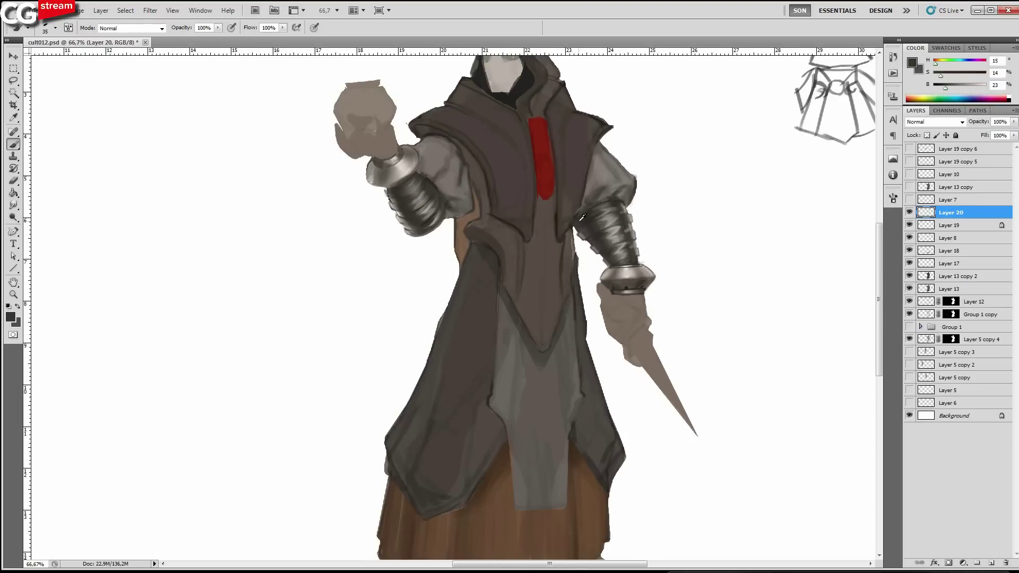
pyautogui.moveTo(572, 423)
pyautogui.mouseDown()
pyautogui.moveTo(577, 391)
pyautogui.moveTo(581, 405)
pyautogui.mouseUp()
pyautogui.keyDown('alt'); pyautogui.click(437, 220); pyautogui.keyUp('alt')
pyautogui.press('[')
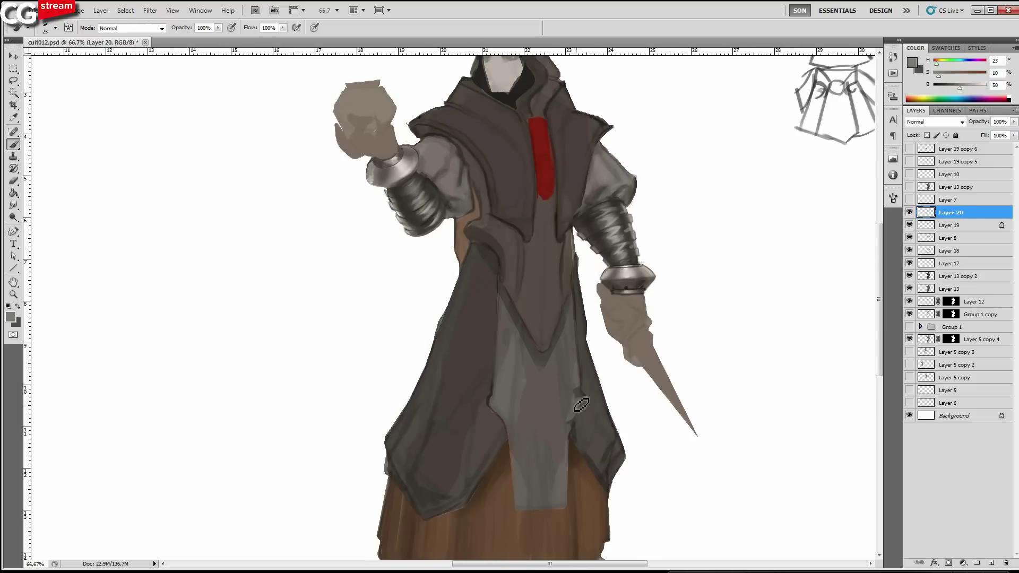
pyautogui.keyDown('alt'); pyautogui.click(572, 387); pyautogui.keyUp('alt')
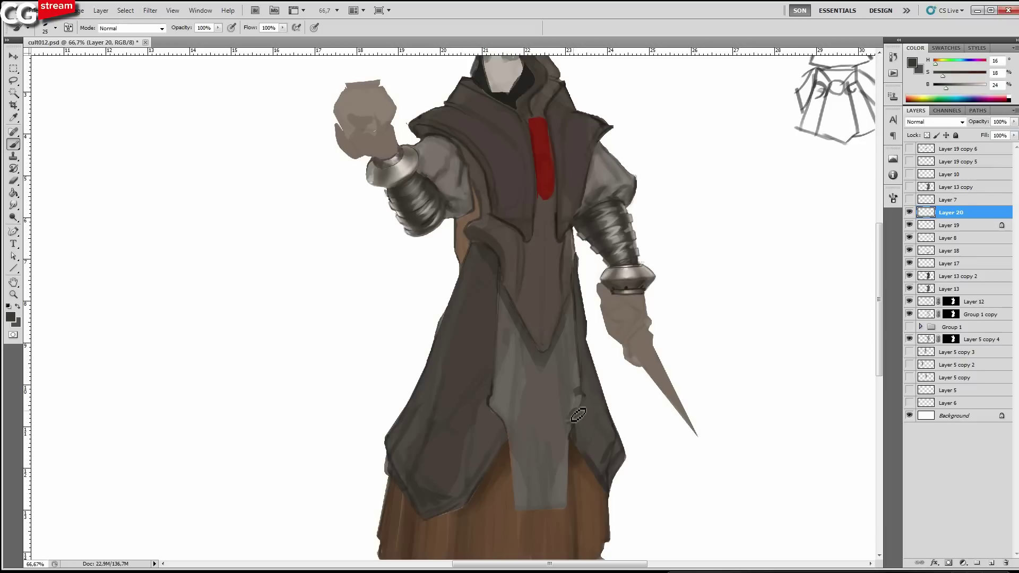
# Paint dark shadows down both sides of the grey front panel with a sampled near-black, using brush sizes 30 and 25.
pyautogui.keyDown('alt'); pyautogui.click(592, 219); pyautogui.keyUp('alt')
pyautogui.press(']')
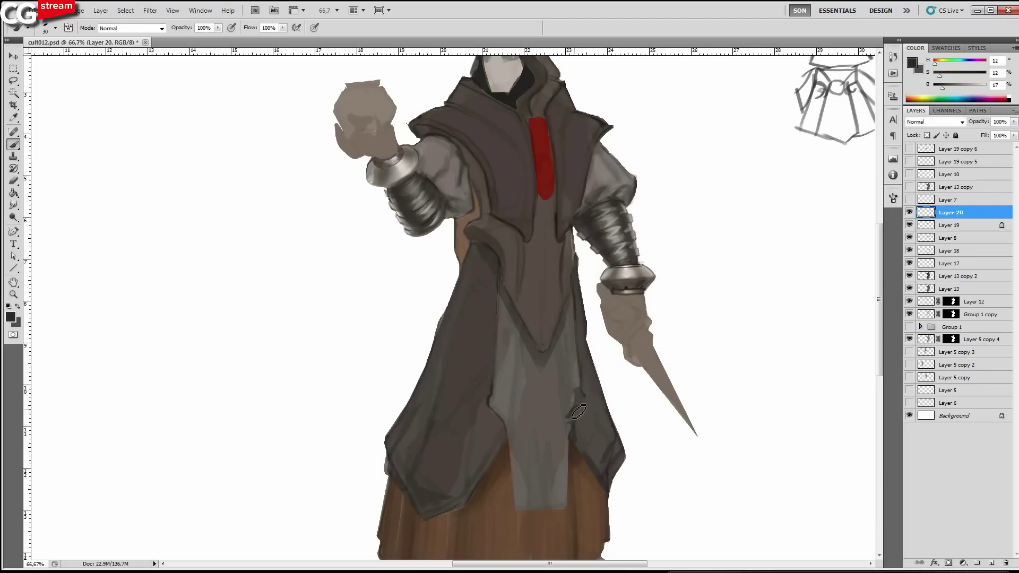
pyautogui.moveTo(579, 412); pyautogui.dragTo(583, 400)
pyautogui.press('[')
pyautogui.moveTo(573, 293); pyautogui.dragTo(578, 404)
pyautogui.moveTo(512, 434); pyautogui.dragTo(504, 419)
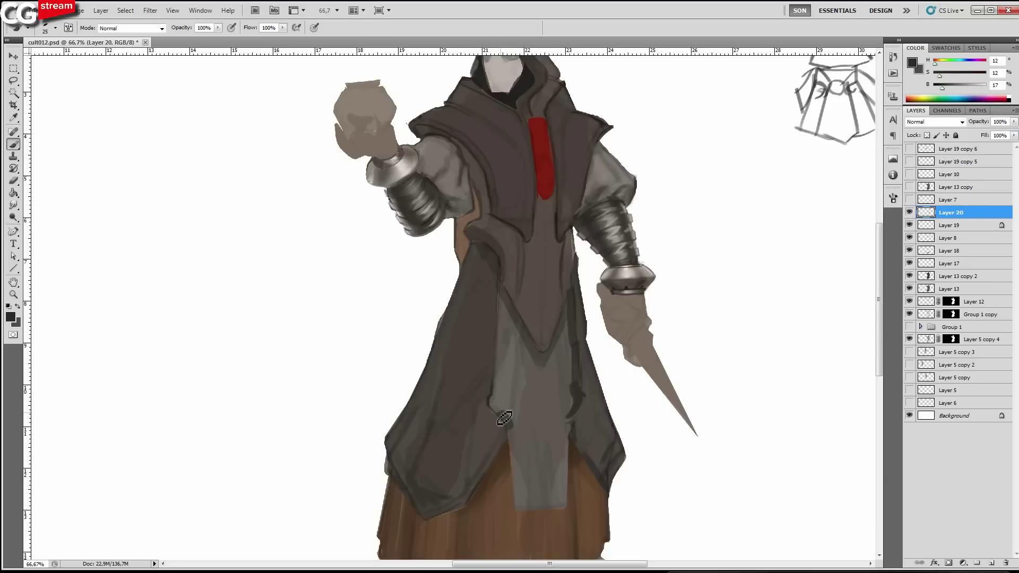
pyautogui.moveTo(504, 419); pyautogui.dragTo(498, 295)
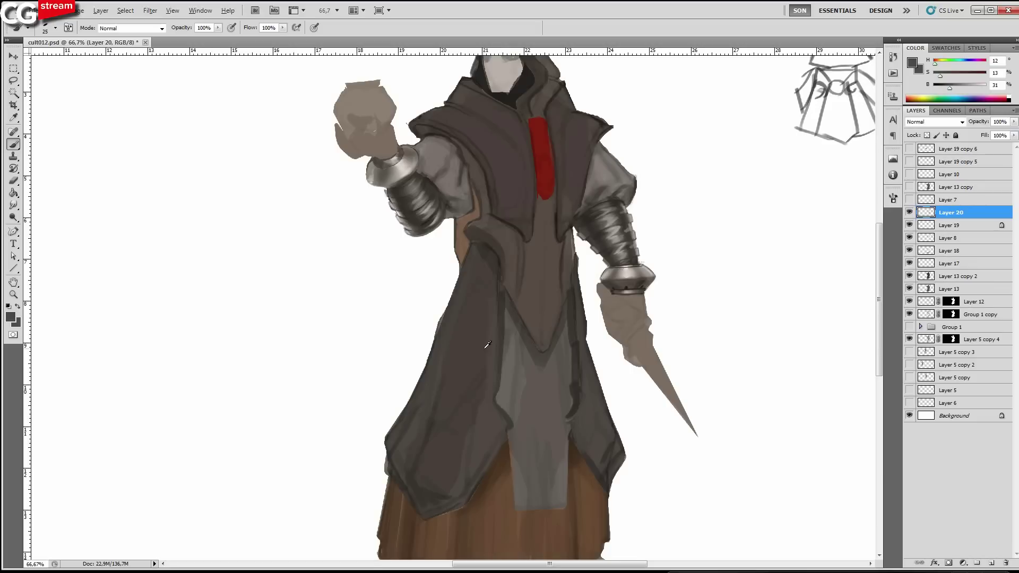
# Blend the dark side panels around the grey front panel with sampled brown-greys at brush size 20.
pyautogui.keyDown('alt'); pyautogui.click(576, 424); pyautogui.keyUp('alt')
pyautogui.press('[')
pyautogui.moveTo(582, 304); pyautogui.dragTo(599, 248)
pyautogui.press(']')
pyautogui.click(534, 372)
pyautogui.keyDown('alt'); pyautogui.click(590, 372); pyautogui.keyUp('alt')
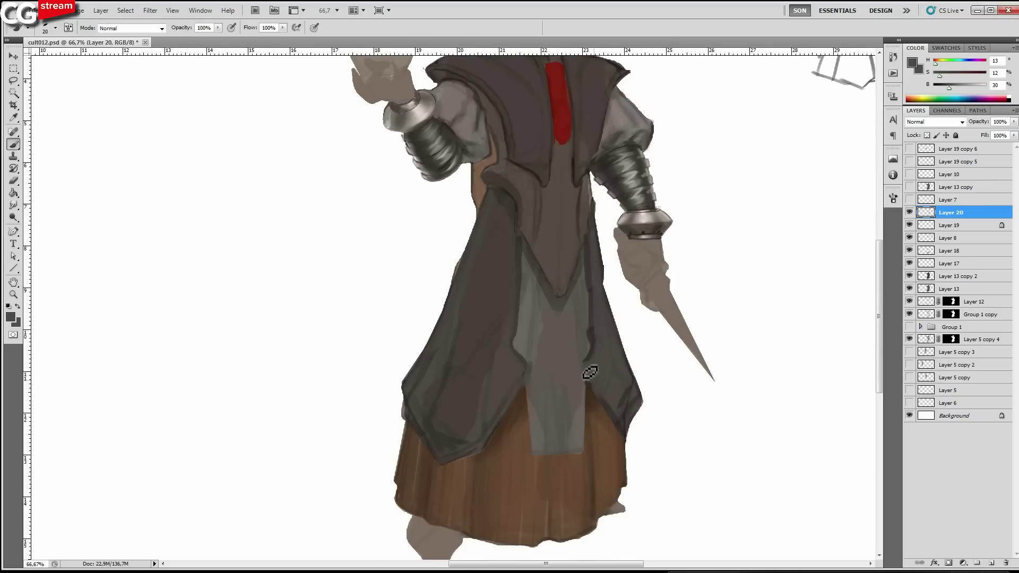
pyautogui.moveTo(557, 170); pyautogui.dragTo(556, 471)
pyautogui.keyDown('ctrl'); pyautogui.click(571, 322); pyautogui.keyUp('ctrl')
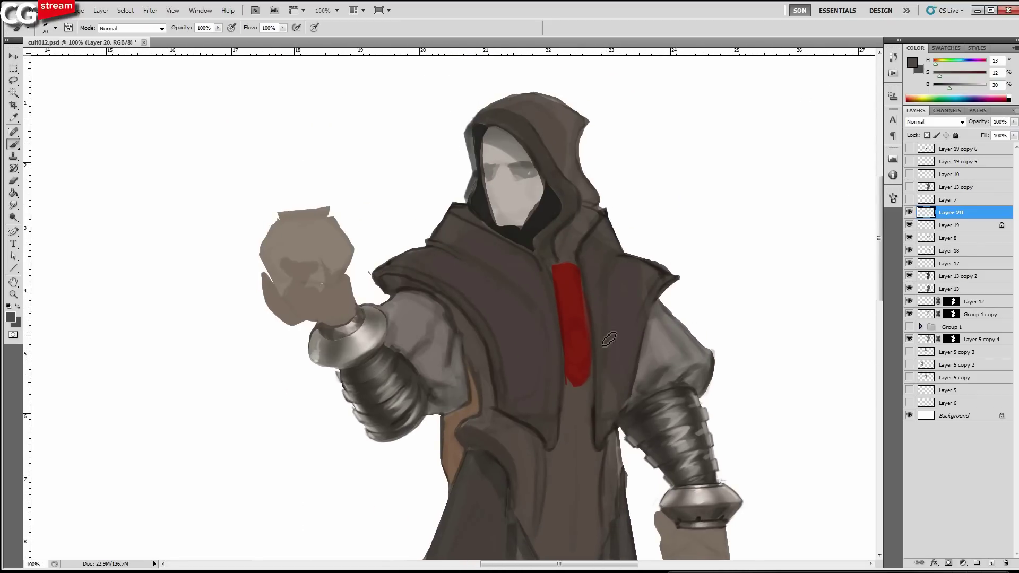
# Shape the red strip's lower end into a point and darken the cloth along its side, using brush sizes 10 and 20.
pyautogui.moveTo(553, 258); pyautogui.dragTo(546, 189)
pyautogui.keyDown('alt'); pyautogui.click(530, 173); pyautogui.keyUp('alt')
pyautogui.press('[')
pyautogui.moveTo(587, 310); pyautogui.dragTo(581, 324)
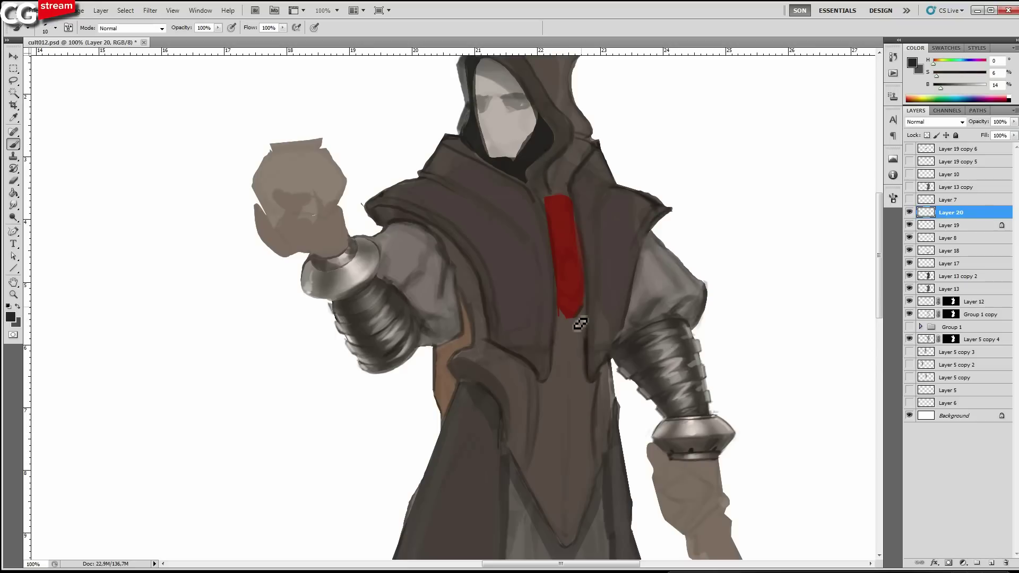
pyautogui.press(']')
pyautogui.press(']')
pyautogui.keyDown('alt'); pyautogui.click(582, 249); pyautogui.keyUp('alt')
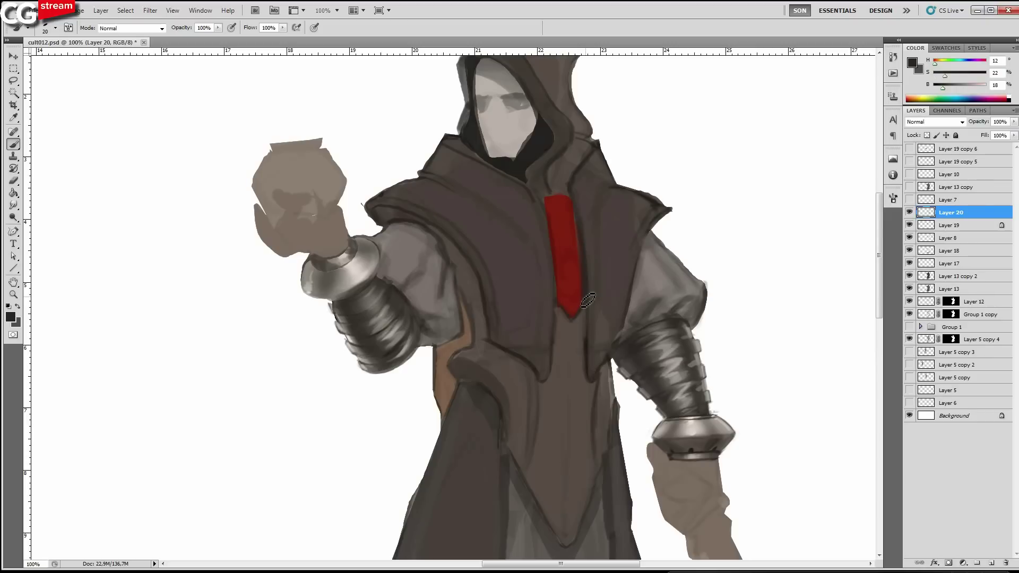
pyautogui.moveTo(583, 255); pyautogui.dragTo(575, 197)
# Set the colour to near-black with 3% brightness and paint a thin curved fold line on the mantle's chest at brush size 7.
pyautogui.moveTo(944, 76)
pyautogui.mouseDown()
pyautogui.moveTo(958, 75)
pyautogui.moveTo(935, 89)
pyautogui.mouseUp()
pyautogui.press('[')
pyautogui.press('[')
pyautogui.press('[')
pyautogui.press('[')
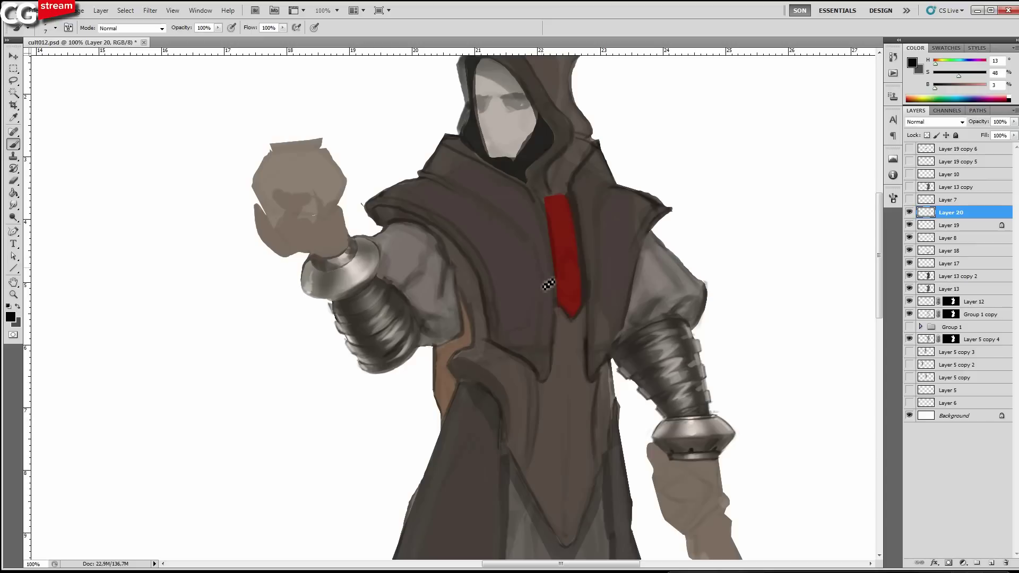
pyautogui.moveTo(543, 278); pyautogui.dragTo(523, 231)
# Paint soft lighter brown highlights on both sides of the mantle's chest, reducing the brush to size 15.
pyautogui.keyDown('alt'); pyautogui.click(486, 217); pyautogui.keyUp('alt')
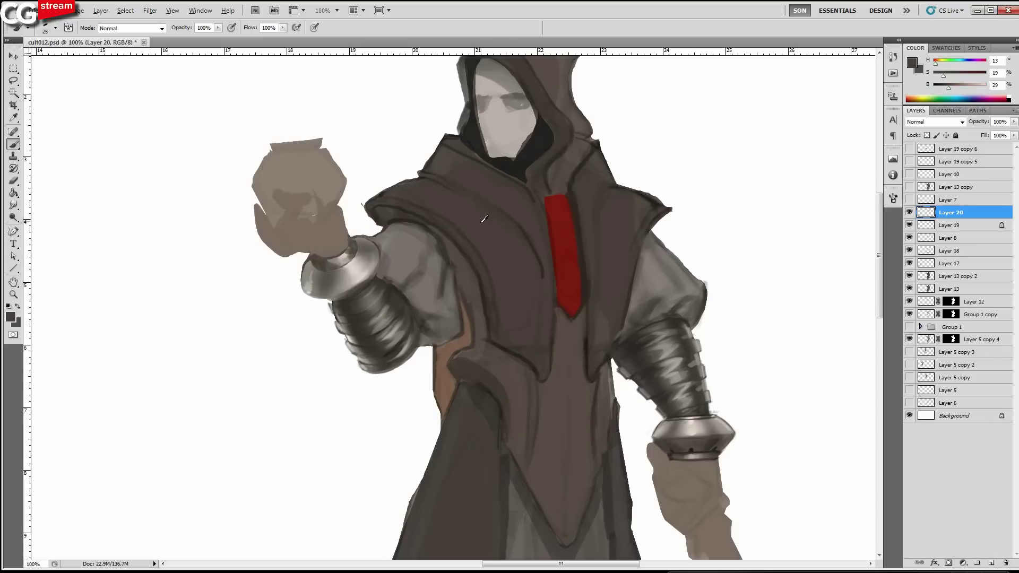
pyautogui.moveTo(950, 88); pyautogui.dragTo(961, 88)
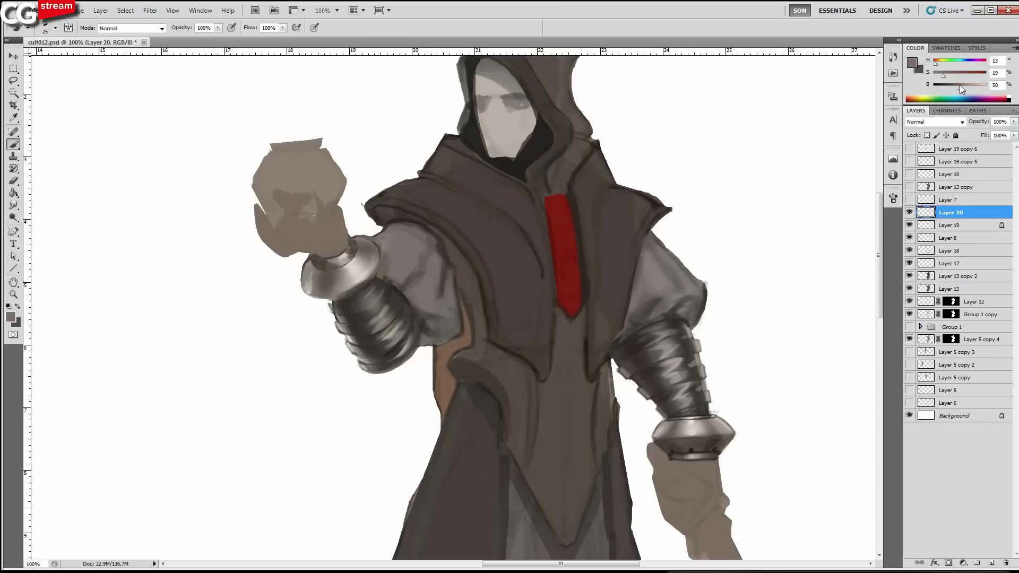
pyautogui.keyDown('alt'); pyautogui.click(481, 221); pyautogui.keyUp('alt')
pyautogui.moveTo(478, 216); pyautogui.dragTo(495, 237)
pyautogui.moveTo(611, 217); pyautogui.dragTo(622, 240)
pyautogui.press('[')
pyautogui.press('[')
pyautogui.moveTo(467, 218); pyautogui.dragTo(481, 233)
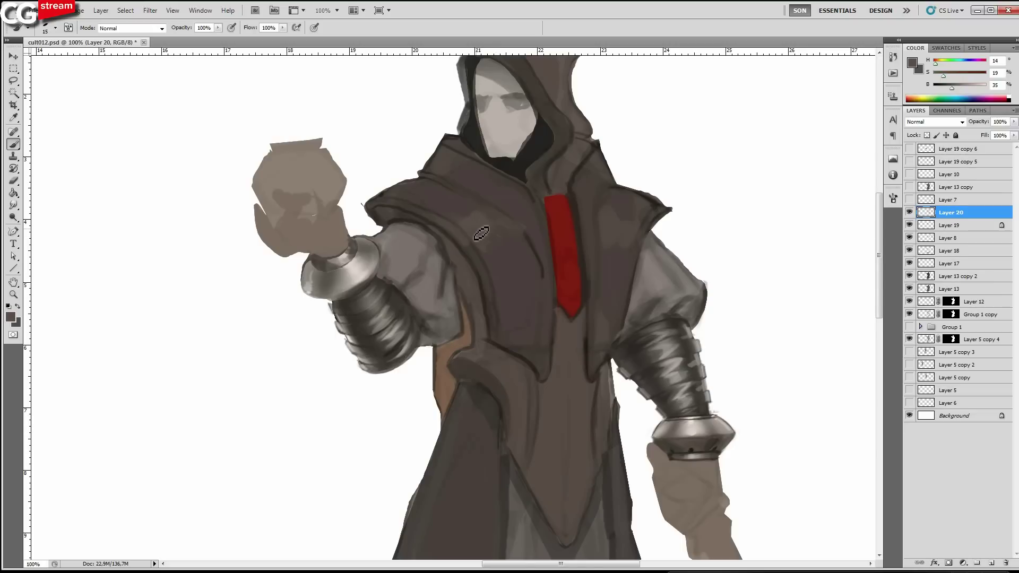
# Shade the mantle beside the curved chest fold with sampled dark browns at brush size 20.
pyautogui.keyDown('alt'); pyautogui.click(517, 235); pyautogui.keyUp('alt')
pyautogui.keyDown('alt'); pyautogui.click(522, 243); pyautogui.keyUp('alt')
pyautogui.press(']')
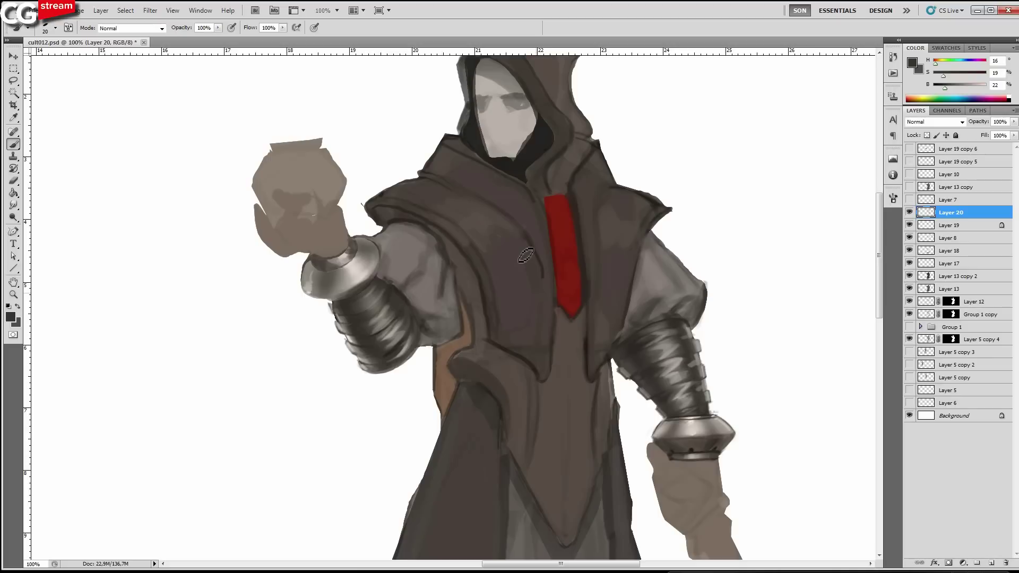
pyautogui.keyDown('alt'); pyautogui.click(510, 258); pyautogui.keyUp('alt')
pyautogui.press('[')
# Add small light strokes to the mantle above the lowered arm and blend the chest highlights with a sampled brown.
pyautogui.keyDown('alt'); pyautogui.click(642, 217); pyautogui.keyUp('alt')
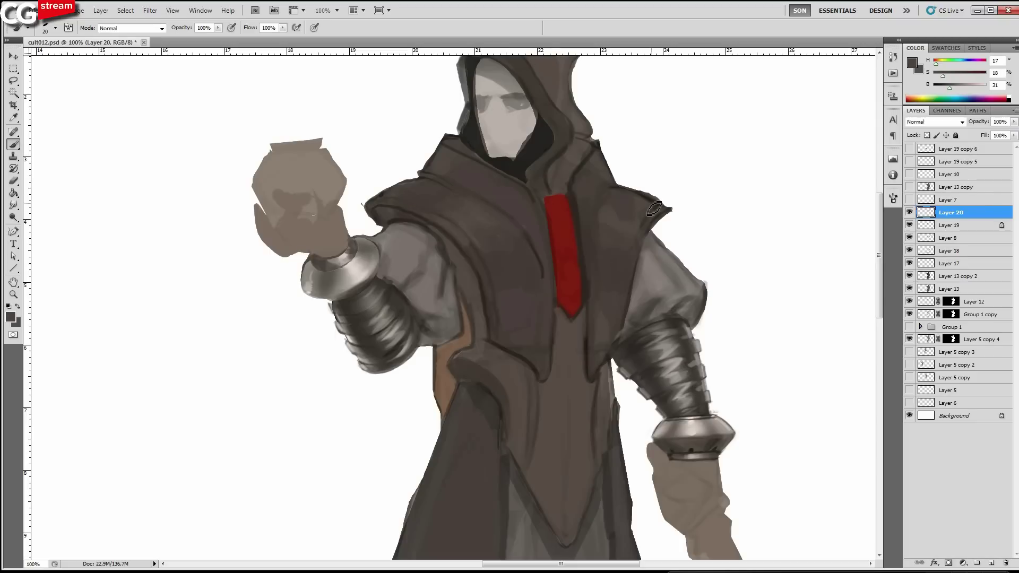
pyautogui.press('[')
pyautogui.keyDown('alt'); pyautogui.click(653, 249); pyautogui.keyUp('alt')
pyautogui.press('[')
pyautogui.press('[')
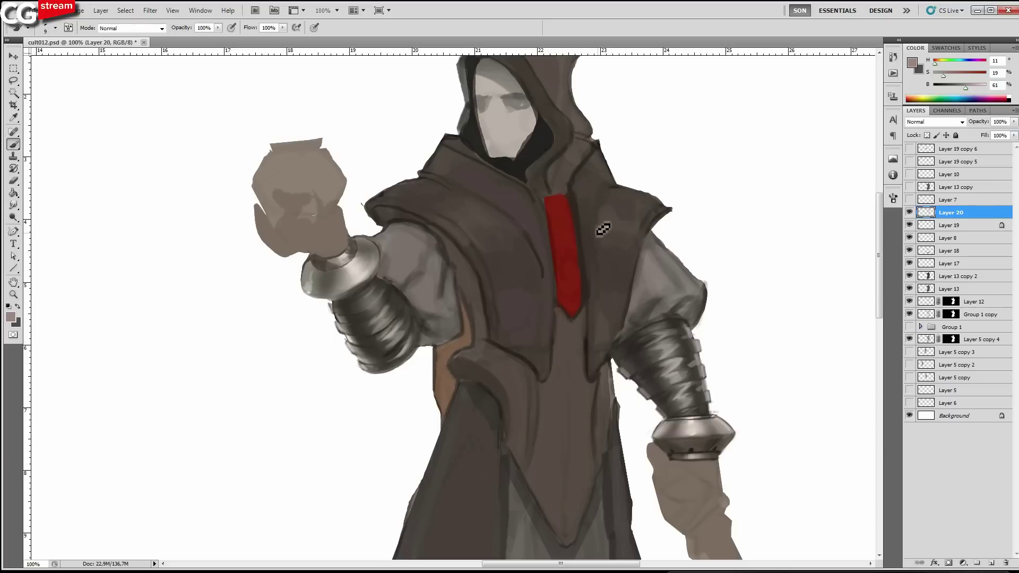
pyautogui.press(']')
pyautogui.keyDown('alt'); pyautogui.click(492, 218); pyautogui.keyUp('alt')
pyautogui.press(']')
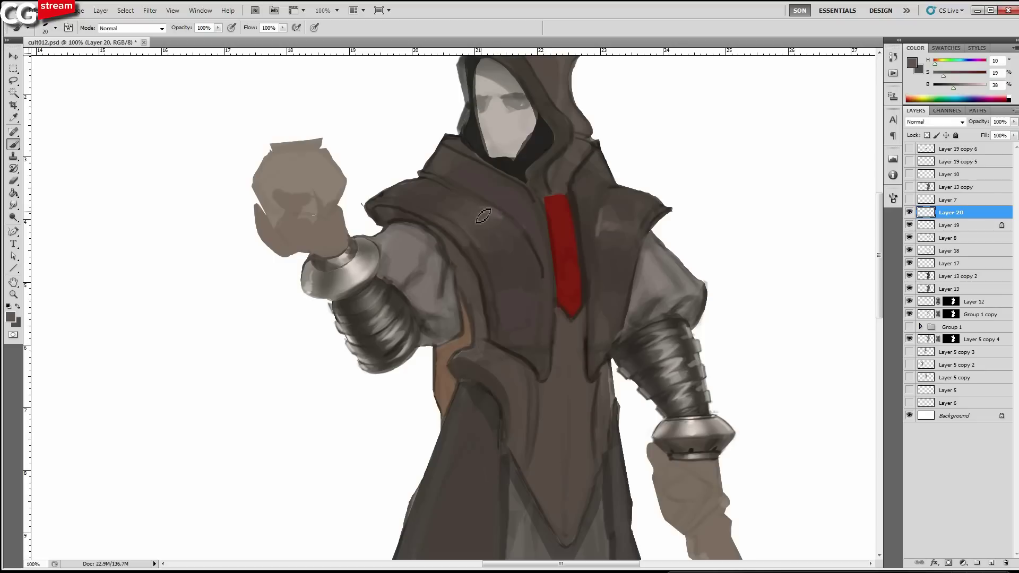
# Darken the mantle beside the red strip and below the collar with sampled browns, enlarging the brush to size 25.
pyautogui.keyDown('alt'); pyautogui.click(609, 356); pyautogui.keyUp('alt')
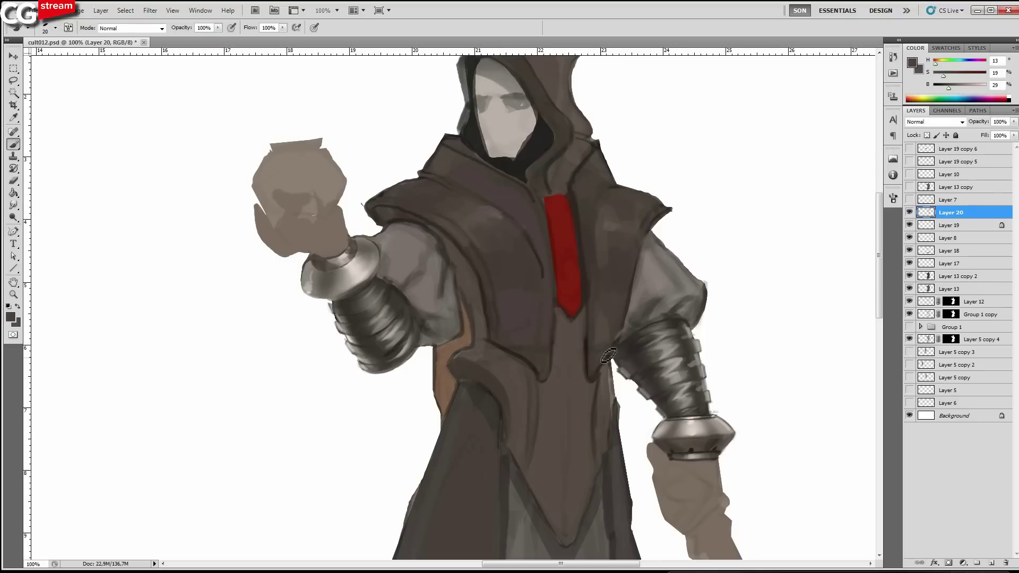
pyautogui.keyDown('alt'); pyautogui.click(597, 254); pyautogui.keyUp('alt')
pyautogui.press('[')
pyautogui.press(']')
pyautogui.press(']')
pyautogui.press(']')
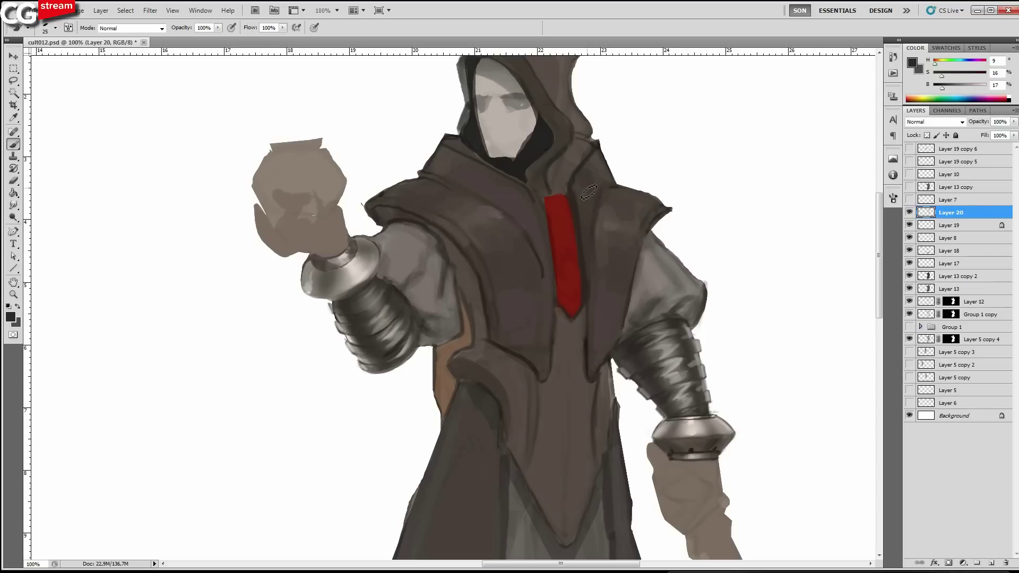
# Refine the red strip's edge with a small brush, then sample the mantle's brown and enlarge the brush to size 15.
pyautogui.press('[')
pyautogui.press('[')
pyautogui.press('[')
pyautogui.press('[')
pyautogui.keyDown('alt'); pyautogui.click(551, 229); pyautogui.keyUp('alt')
pyautogui.moveTo(541, 203); pyautogui.dragTo(526, 249)
pyautogui.keyDown('alt'); pyautogui.click(589, 248); pyautogui.keyUp('alt')
pyautogui.press(']')
pyautogui.press(']')
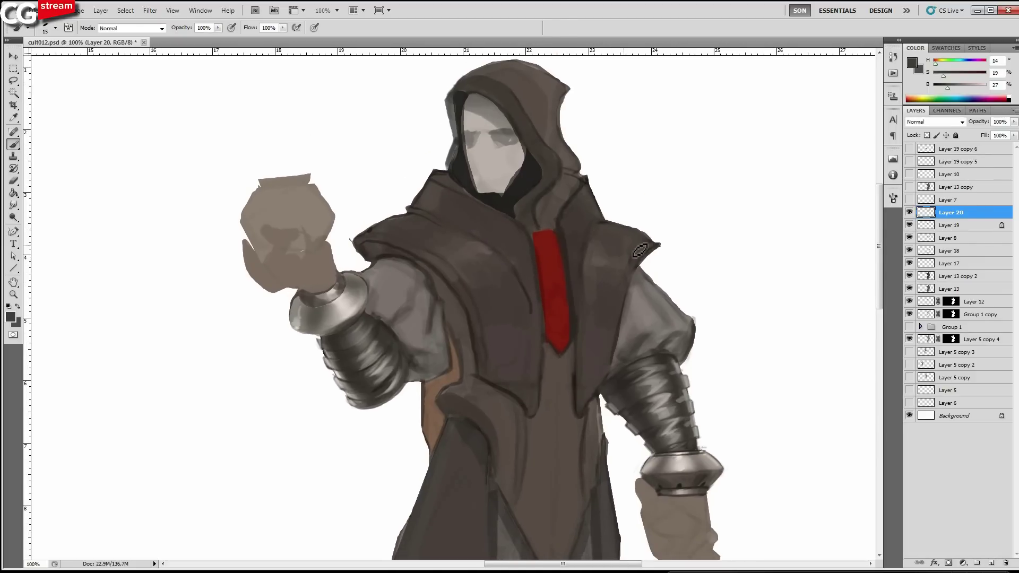
# Trim the collar's outer edge with the background colour and paint grey rim light along the collar and raised-arm shoulder at brush size 20.
pyautogui.keyDown('alt'); pyautogui.click(606, 194); pyautogui.keyUp('alt')
pyautogui.moveTo(601, 223); pyautogui.dragTo(588, 187)
pyautogui.keyDown('alt'); pyautogui.click(600, 206); pyautogui.keyUp('alt')
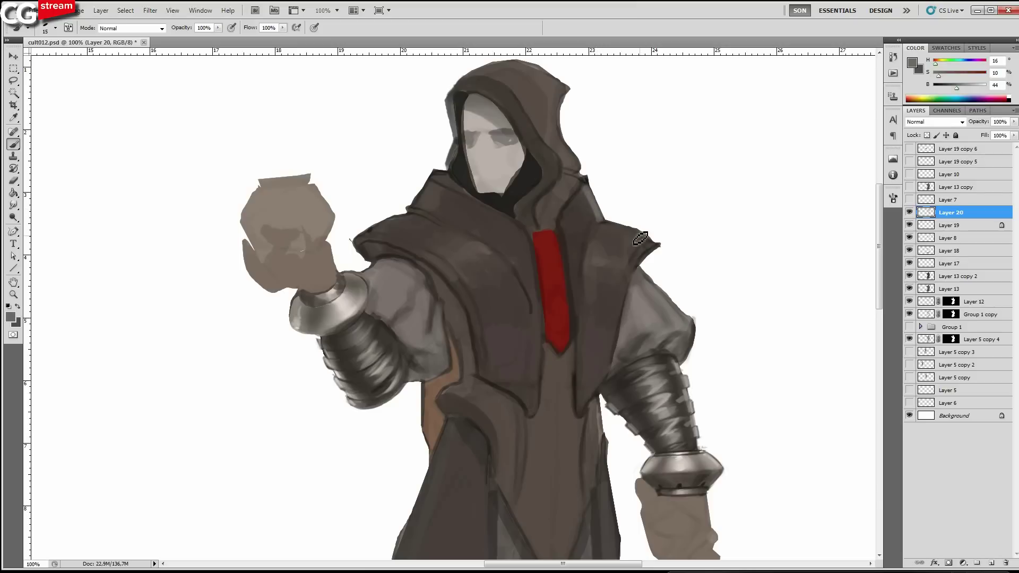
pyautogui.press(']')
pyautogui.press(']')
pyautogui.press('[')
pyautogui.moveTo(368, 234); pyautogui.dragTo(397, 217)
pyautogui.moveTo(415, 207); pyautogui.dragTo(428, 196)
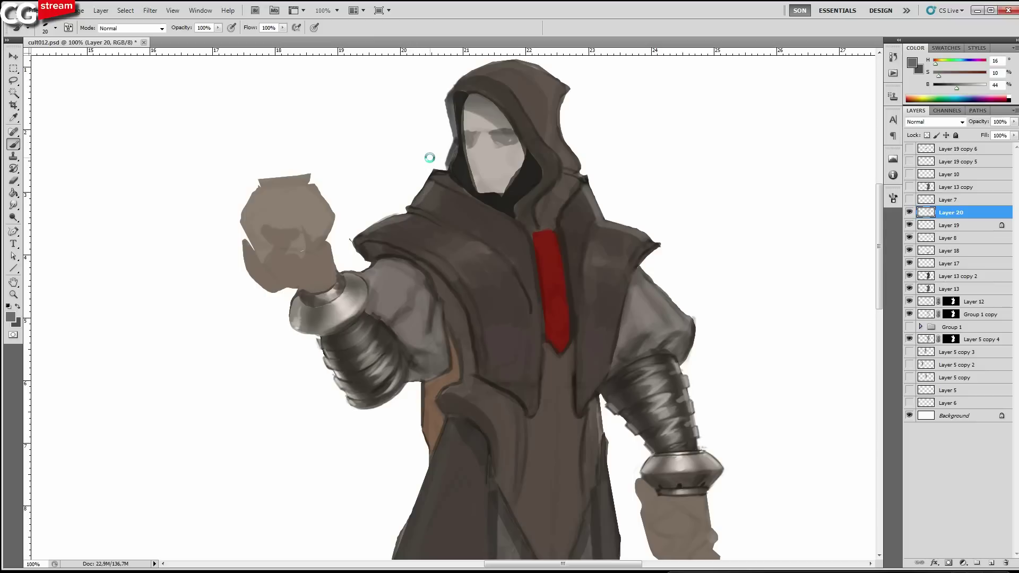
# Flip the canvas and soften the rim light on the collar and the raised-arm shoulder with sampled browns.
pyautogui.moveTo(196, 292); pyautogui.dragTo(573, 269)
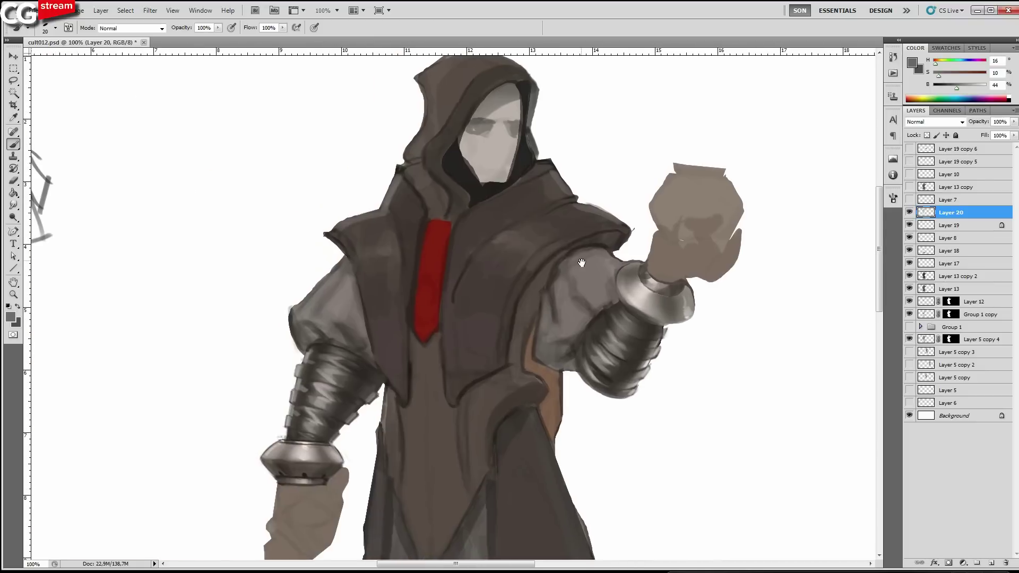
pyautogui.keyDown('alt'); pyautogui.click(561, 182); pyautogui.keyUp('alt')
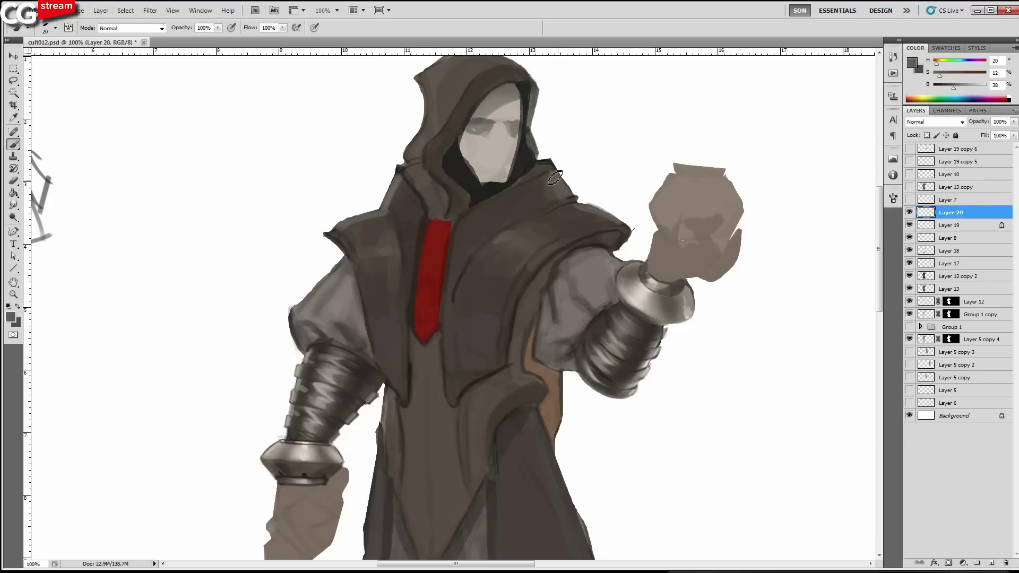
pyautogui.click(585, 213)
pyautogui.keyDown('alt'); pyautogui.click(616, 213); pyautogui.keyUp('alt')
pyautogui.moveTo(620, 221); pyautogui.dragTo(583, 213)
# Reduce the brush and refine the collar and shoulder edges above the lowered arm with sampled tones.
pyautogui.press('[')
pyautogui.keyDown('alt'); pyautogui.click(385, 200); pyautogui.keyUp('alt')
pyautogui.moveTo(398, 206); pyautogui.dragTo(401, 188)
pyautogui.keyDown('alt'); pyautogui.click(388, 220); pyautogui.keyUp('alt')
pyautogui.moveTo(351, 236); pyautogui.dragTo(347, 240)
# Clean up the outline between collar and raised-arm shoulder with sampled white, then lighten the collar's edge with grey at brush size 15.
pyautogui.keyDown('alt'); pyautogui.click(595, 213); pyautogui.keyUp('alt')
pyautogui.keyDown('alt'); pyautogui.click(577, 186); pyautogui.keyUp('alt')
pyautogui.press('[')
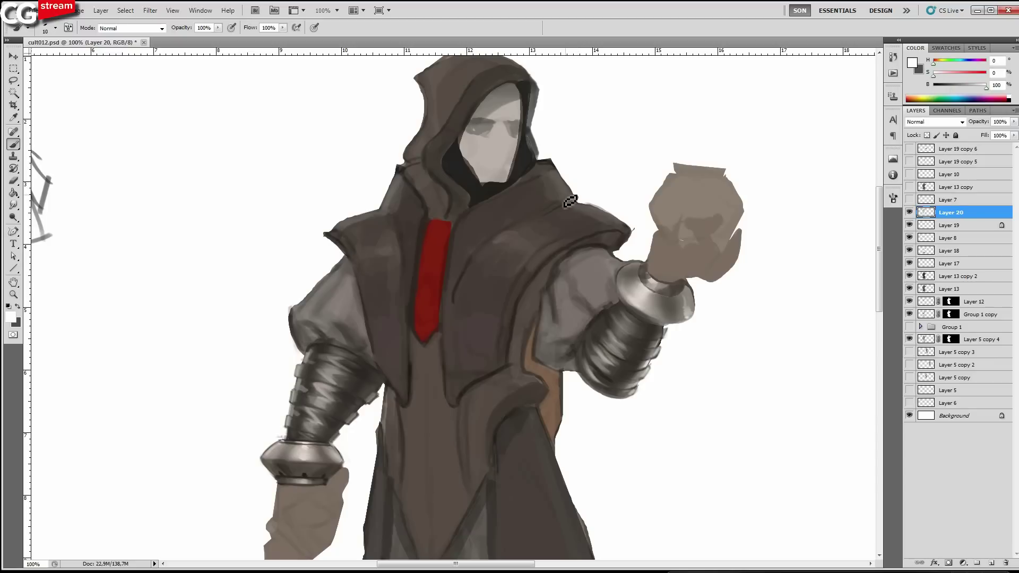
pyautogui.press(']')
pyautogui.keyDown('alt'); pyautogui.click(557, 179); pyautogui.keyUp('alt')
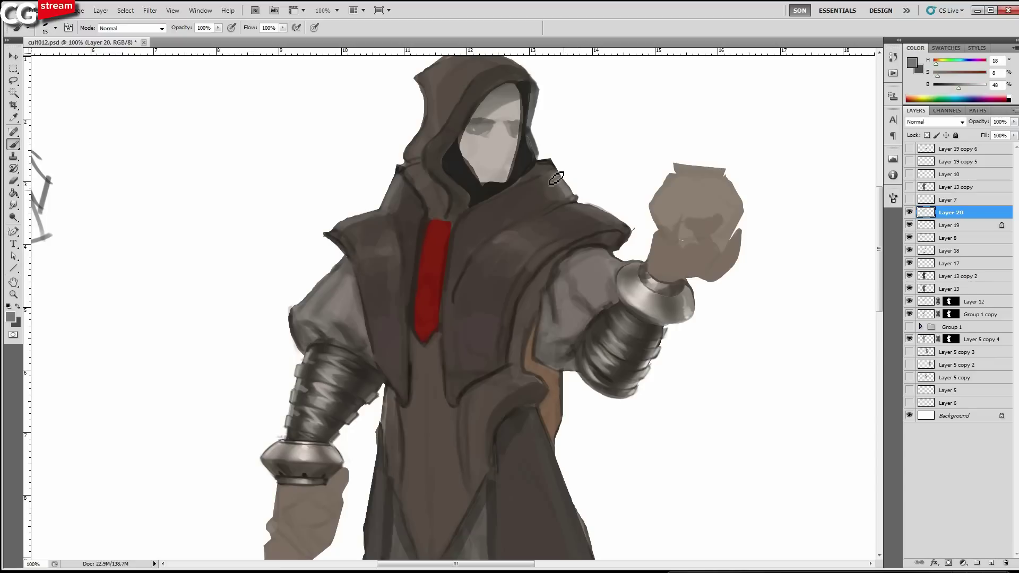
# Define the mantle's raised-arm shoulder tip, the collar above the red strip and the edge over the lowered sleeve with small sampled-brown strokes.
pyautogui.press('[')
pyautogui.keyDown('alt'); pyautogui.click(624, 231); pyautogui.keyUp('alt')
pyautogui.keyDown('alt'); pyautogui.click(616, 237); pyautogui.keyUp('alt')
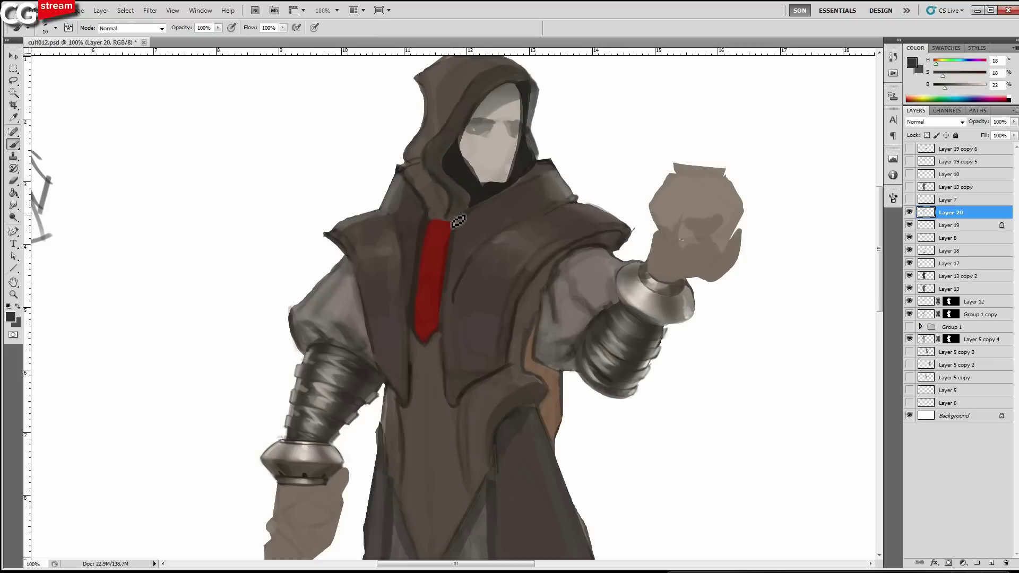
pyautogui.press('[')
pyautogui.keyDown('alt'); pyautogui.click(372, 303); pyautogui.keyUp('alt')
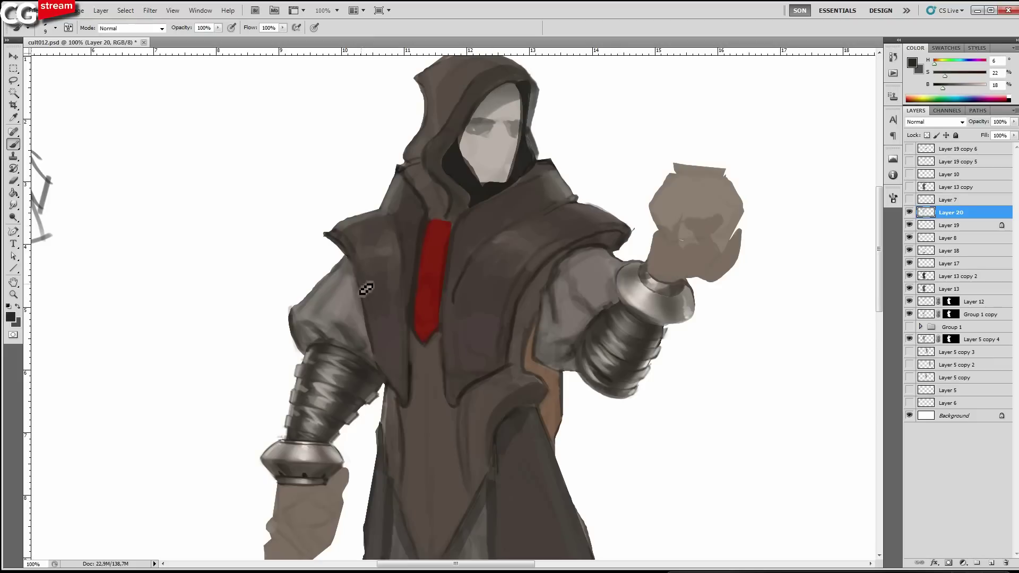
pyautogui.keyDown('alt'); pyautogui.click(352, 247); pyautogui.keyUp('alt')
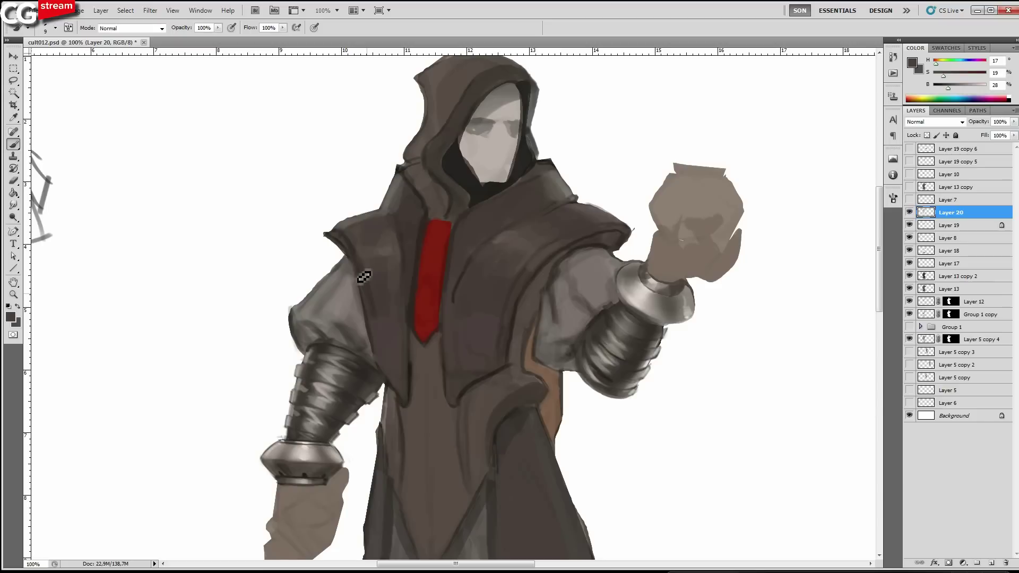
# Deepen the mantle's edge line beside the lowered sleeve with a finer brush and sampled dark brown.
pyautogui.keyDown('alt'); pyautogui.click(418, 319); pyautogui.keyUp('alt')
pyautogui.press('[')
pyautogui.moveTo(375, 331); pyautogui.dragTo(378, 345)
pyautogui.keyDown('alt'); pyautogui.click(413, 316); pyautogui.keyUp('alt')
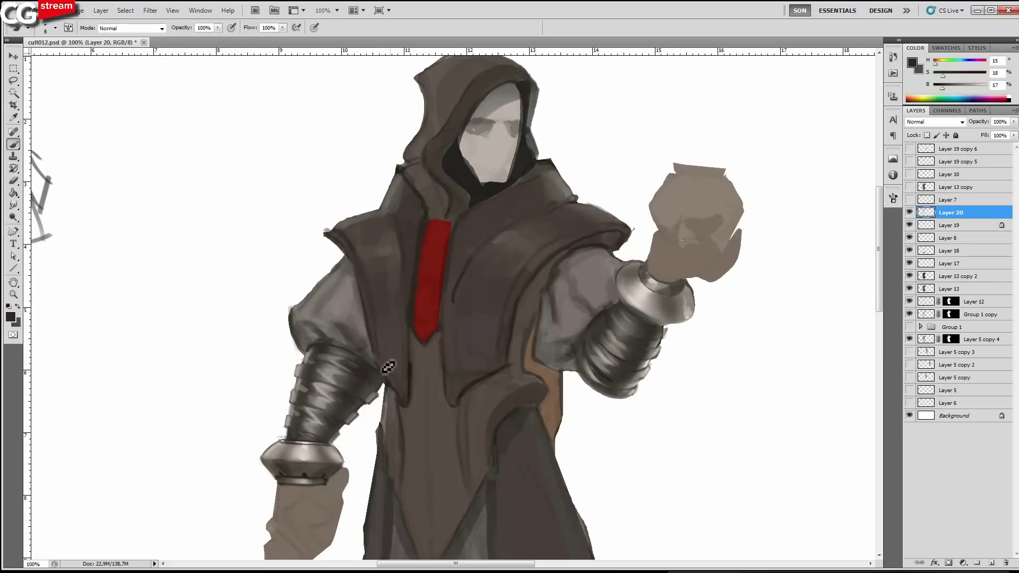
# Refine the mantle's edges around the raised-arm shoulder with sampled mid and dark browns, finishing with a smaller brush.
pyautogui.keyDown('alt'); pyautogui.click(358, 234); pyautogui.keyUp('alt')
pyautogui.press(']')
pyautogui.press(']')
pyautogui.press(']')
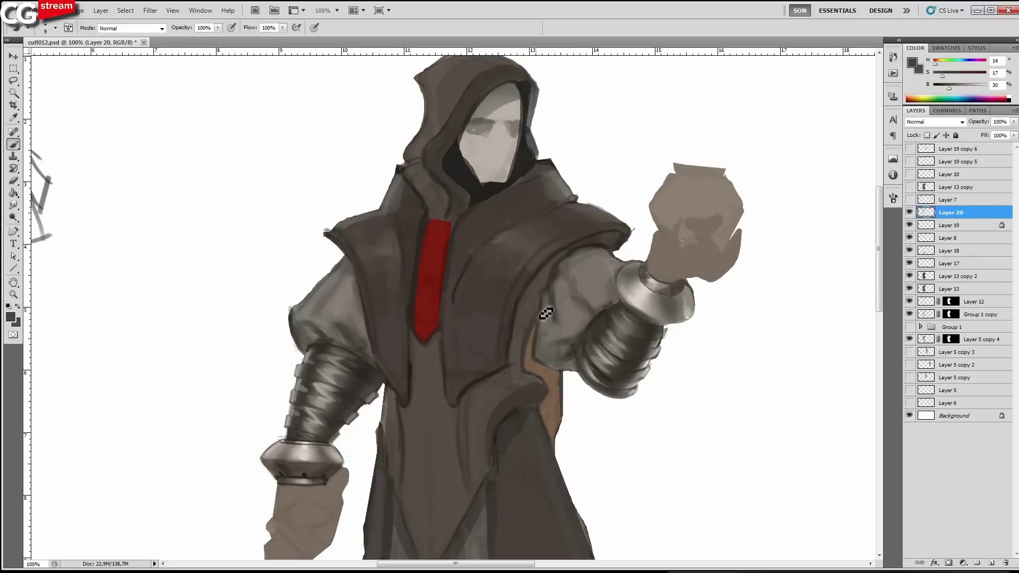
pyautogui.keyDown('alt'); pyautogui.click(529, 277); pyautogui.keyUp('alt')
pyautogui.press('[')
pyautogui.press('[')
pyautogui.press('[')
pyautogui.press('[')
pyautogui.press('[')
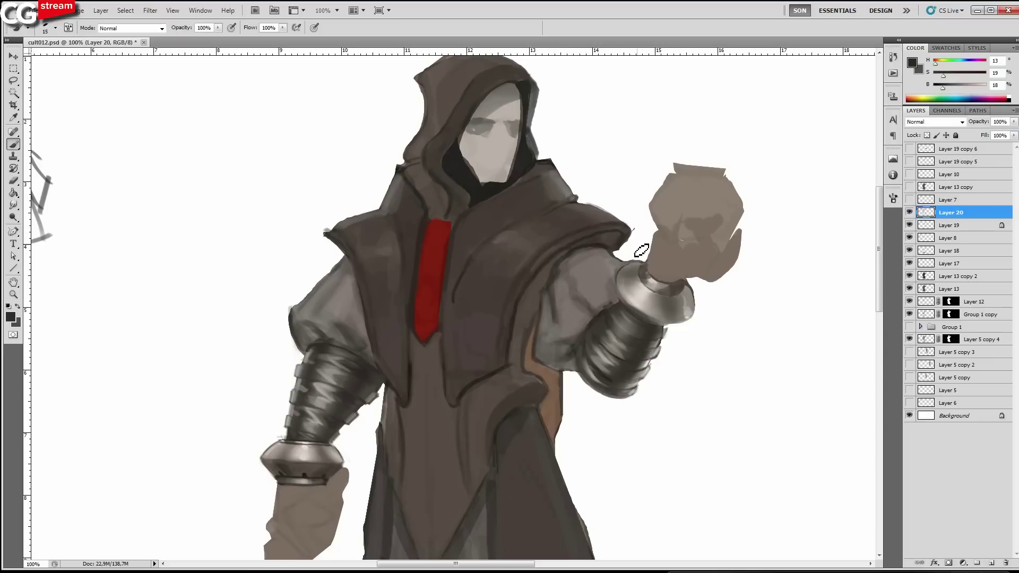
pyautogui.press('[')
pyautogui.moveTo(467, 319)
pyautogui.mouseDown()
pyautogui.moveTo(478, 288)
pyautogui.moveTo(459, 266)
pyautogui.mouseUp()
pyautogui.press('[')
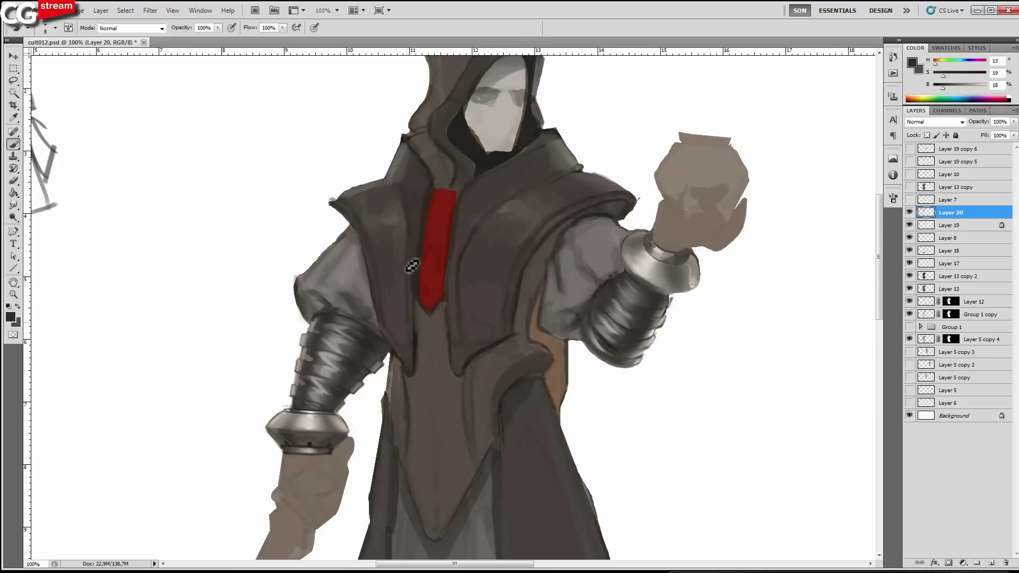
# Paint a highlight along the collar's edge above the red strip with the sampled brown lightened to 47% brightness.
pyautogui.press(']')
pyautogui.moveTo(488, 199); pyautogui.dragTo(480, 257)
pyautogui.keyDown('alt'); pyautogui.click(472, 260); pyautogui.keyUp('alt')
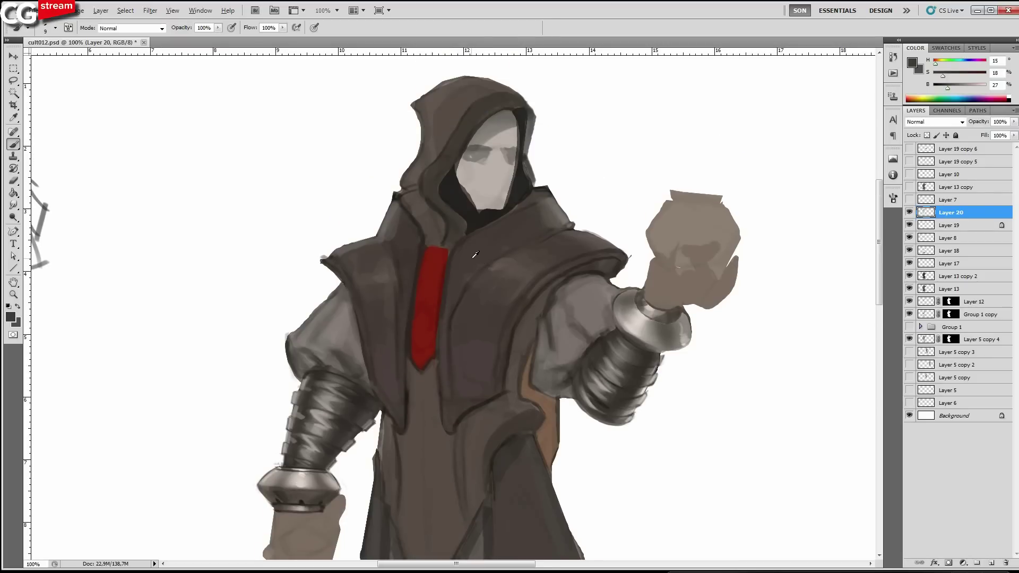
pyautogui.keyDown('alt'); pyautogui.click(471, 260); pyautogui.keyUp('alt')
pyautogui.moveTo(949, 88); pyautogui.dragTo(958, 88)
pyautogui.press(']')
pyautogui.moveTo(471, 248); pyautogui.dragTo(461, 263)
pyautogui.press('[')
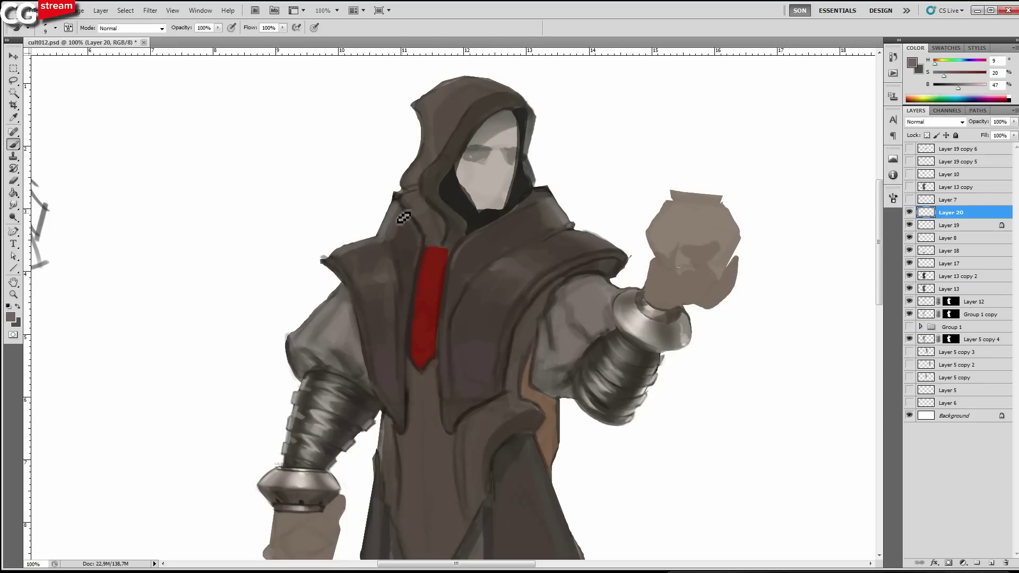
# Soften the collar highlight and blend the mantle's surface beside the red strip with sampled browns.
pyautogui.press(']')
pyautogui.press(']')
pyautogui.press(']')
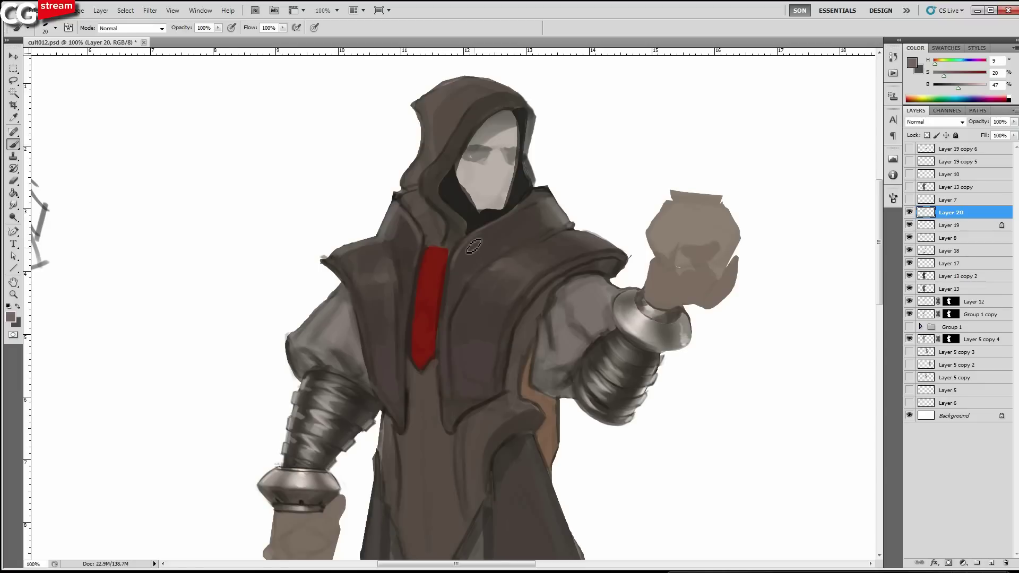
pyautogui.press('[')
pyautogui.keyDown('alt'); pyautogui.click(399, 302); pyautogui.keyUp('alt')
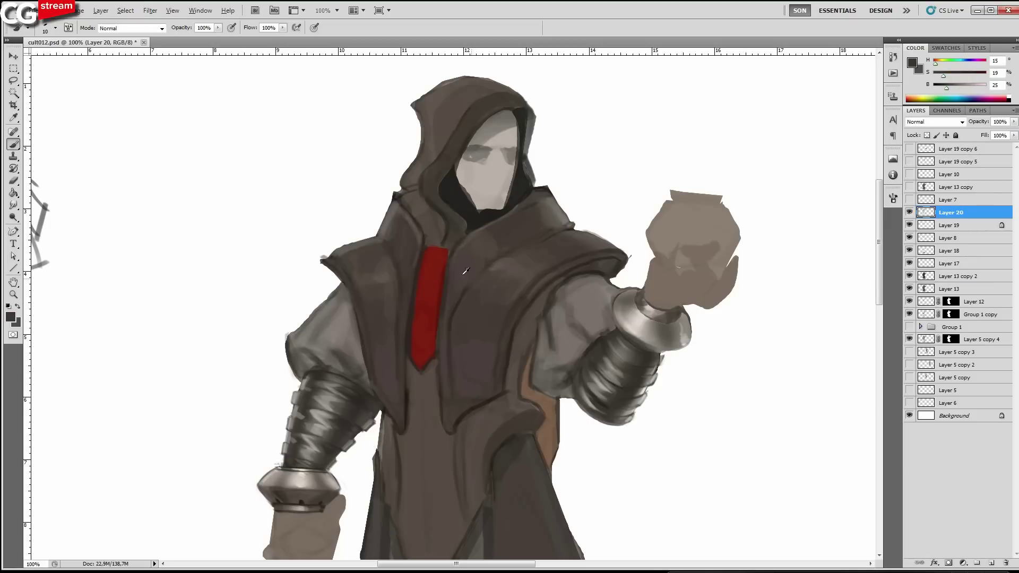
pyautogui.keyDown('alt'); pyautogui.click(486, 293); pyautogui.keyUp('alt')
pyautogui.keyDown('alt'); pyautogui.click(470, 303); pyautogui.keyUp('alt')
pyautogui.keyDown('alt'); pyautogui.click(459, 302); pyautogui.keyUp('alt')
pyautogui.keyDown('alt'); pyautogui.click(459, 299); pyautogui.keyUp('alt')
pyautogui.keyDown('alt'); pyautogui.click(461, 293); pyautogui.keyUp('alt')
pyautogui.press(']')
pyautogui.scroll(-3, 454, 313)
# Sharpen the mantle's inner edge beside the red strip's tip with sampled dark brown and a fine brush.
pyautogui.keyDown('alt'); pyautogui.click(447, 330); pyautogui.keyUp('alt')
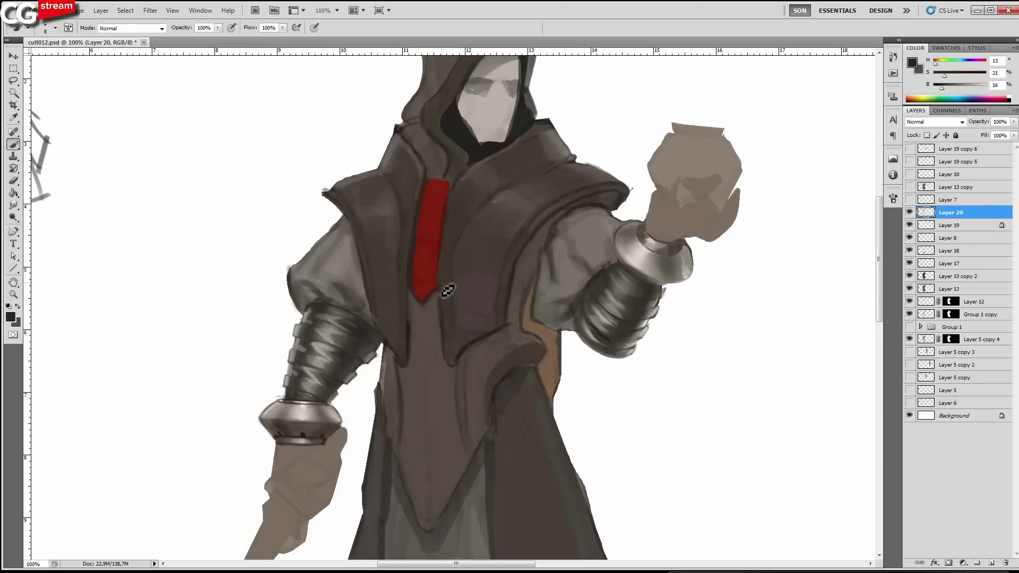
pyautogui.press('[')
pyautogui.press('[')
pyautogui.press('[')
pyautogui.scroll(-2, 430, 276)
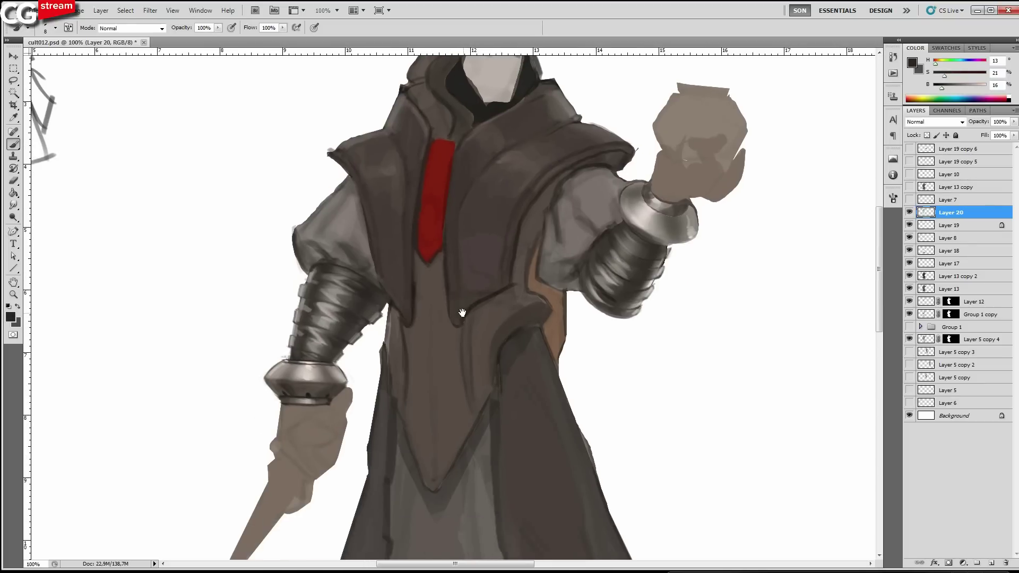
pyautogui.keyDown('alt'); pyautogui.click(464, 302); pyautogui.keyUp('alt')
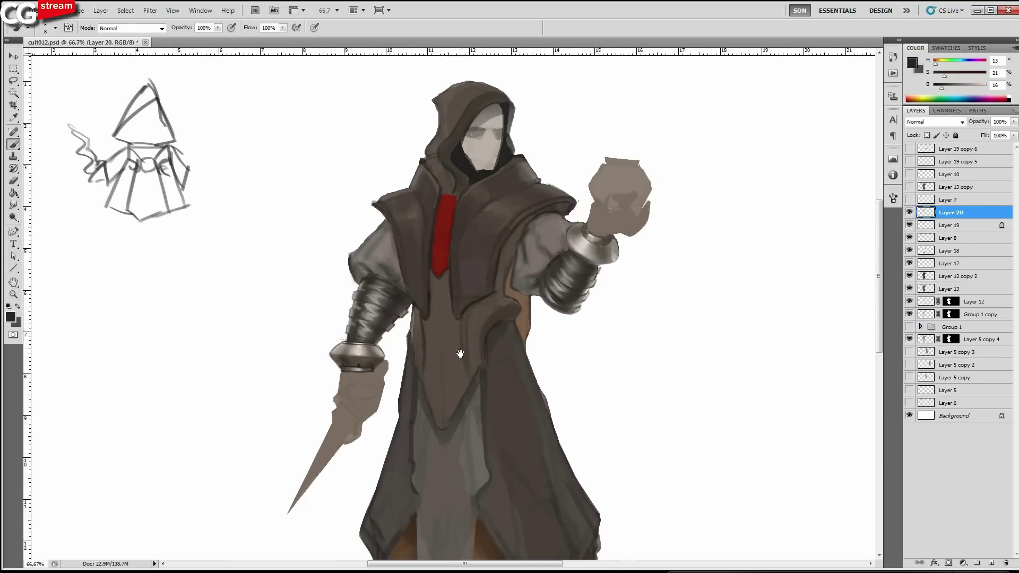
# Deepen the vertical seams running down the front panel below the mantle with dark brown strokes.
pyautogui.moveTo(460, 355); pyautogui.dragTo(468, 342)
pyautogui.keyDown('ctrl'); pyautogui.click(461, 335); pyautogui.keyUp('ctrl')
pyautogui.press(']')
pyautogui.press(']')
pyautogui.moveTo(487, 387); pyautogui.dragTo(479, 337)
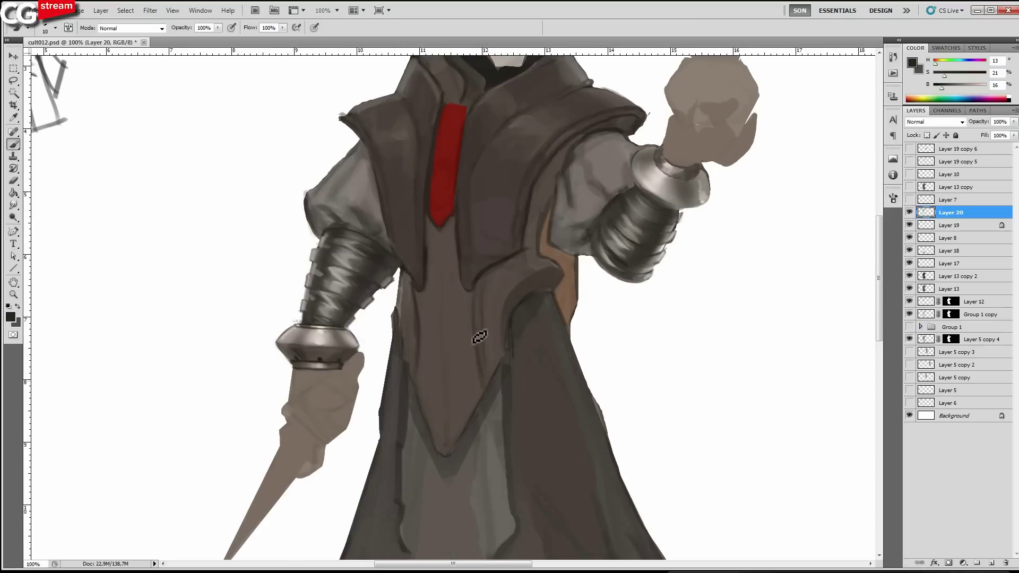
pyautogui.press(']')
pyautogui.press(']')
pyautogui.press(']')
# Paint a zigzag lacing over the front panel's raised-arm seam with a sampled lighter brown and a small brush.
pyautogui.keyDown('alt'); pyautogui.click(489, 379); pyautogui.keyUp('alt')
pyautogui.press('[')
pyautogui.press('[')
pyautogui.press('[')
pyautogui.press('[')
pyautogui.press('[')
pyautogui.press('[')
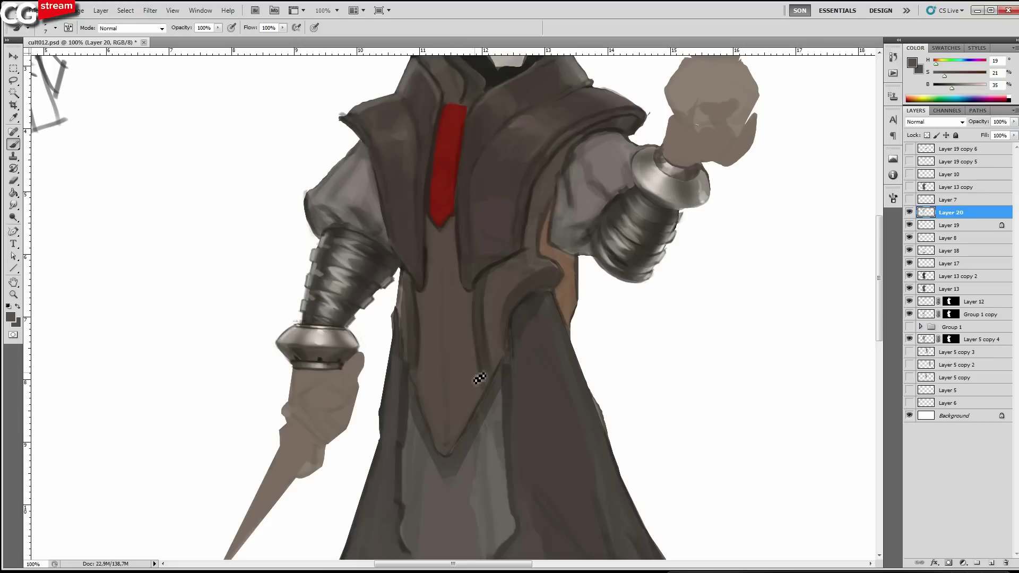
pyautogui.moveTo(480, 378); pyautogui.dragTo(493, 362)
pyautogui.press(']')
pyautogui.press(']')
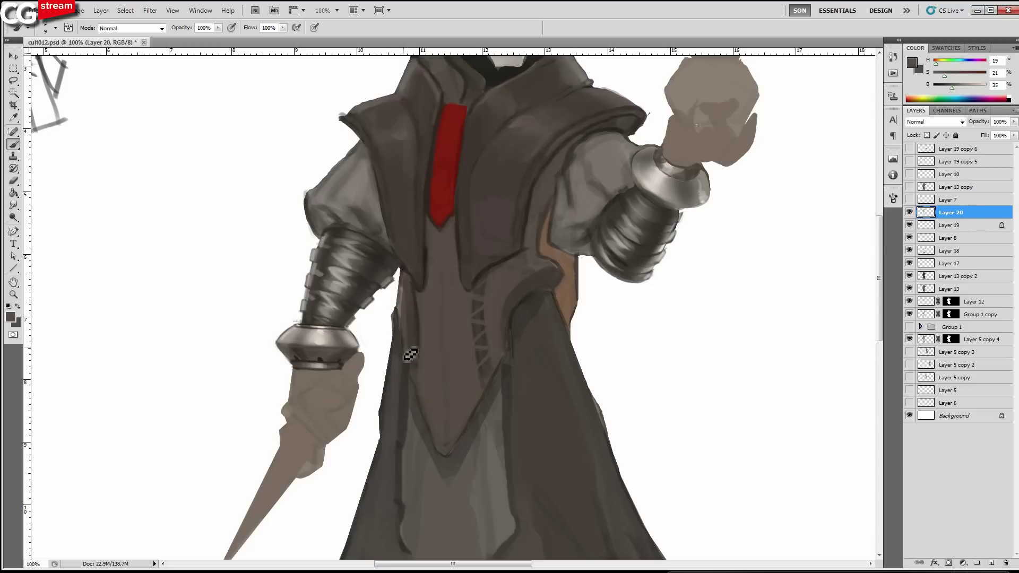
# Paint a matching zigzag lacing over the front panel's seam on the lowered-arm side.
pyautogui.moveTo(411, 355); pyautogui.dragTo(425, 345)
pyautogui.press(']')
pyautogui.press(']')
pyautogui.hotkey('ctrl', '-')
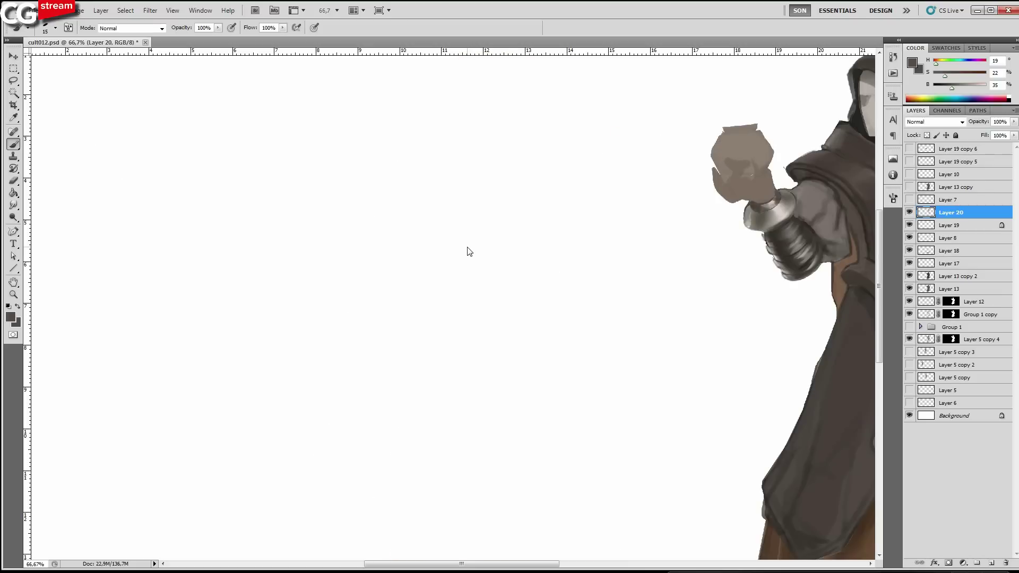
# Check the mirrored figure and deepen the shading on both sleeves with a sampled dark tone at 18% brightness.
pyautogui.moveTo(725, 347); pyautogui.dragTo(352, 365)
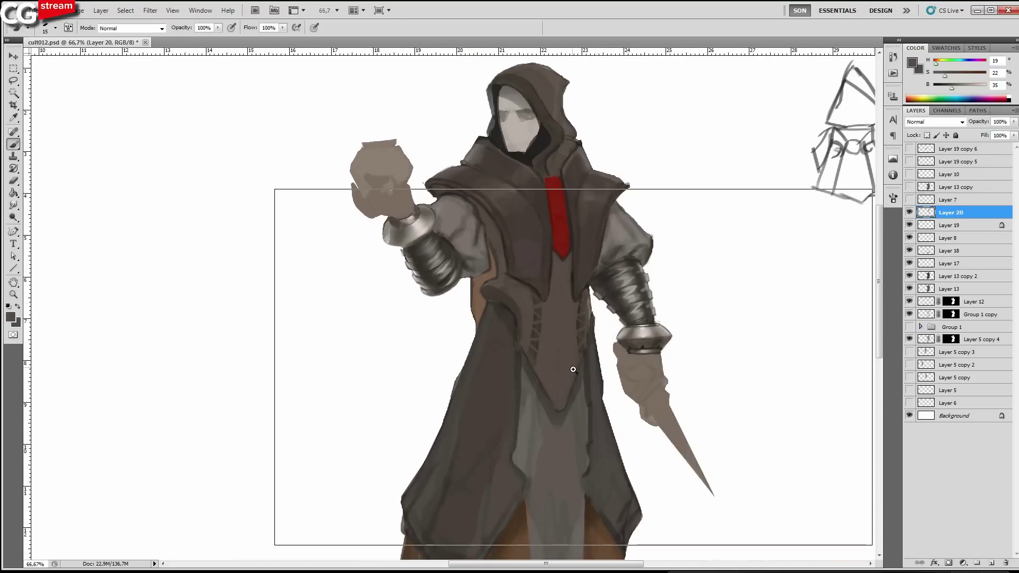
pyautogui.keyDown('ctrl'); pyautogui.click(572, 366); pyautogui.keyUp('ctrl')
pyautogui.moveTo(651, 189); pyautogui.dragTo(624, 265)
pyautogui.press('[')
pyautogui.keyDown('alt'); pyautogui.click(636, 265); pyautogui.keyUp('alt')
pyautogui.moveTo(947, 88); pyautogui.dragTo(942, 87)
pyautogui.press('[')
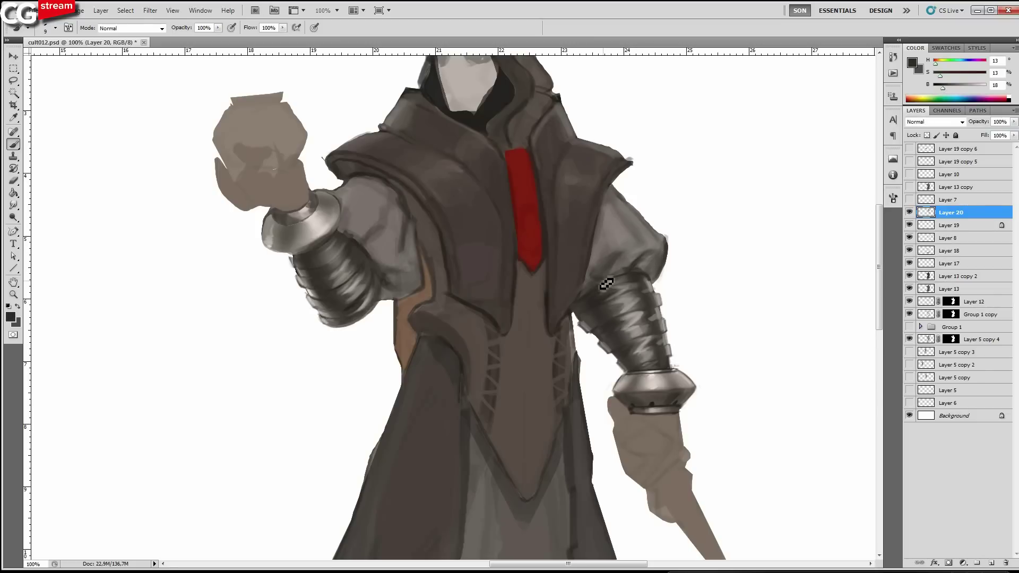
pyautogui.press(']')
pyautogui.moveTo(381, 271); pyautogui.dragTo(396, 283)
pyautogui.press('[')
pyautogui.press('[')
pyautogui.scroll(-2, 517, 340)
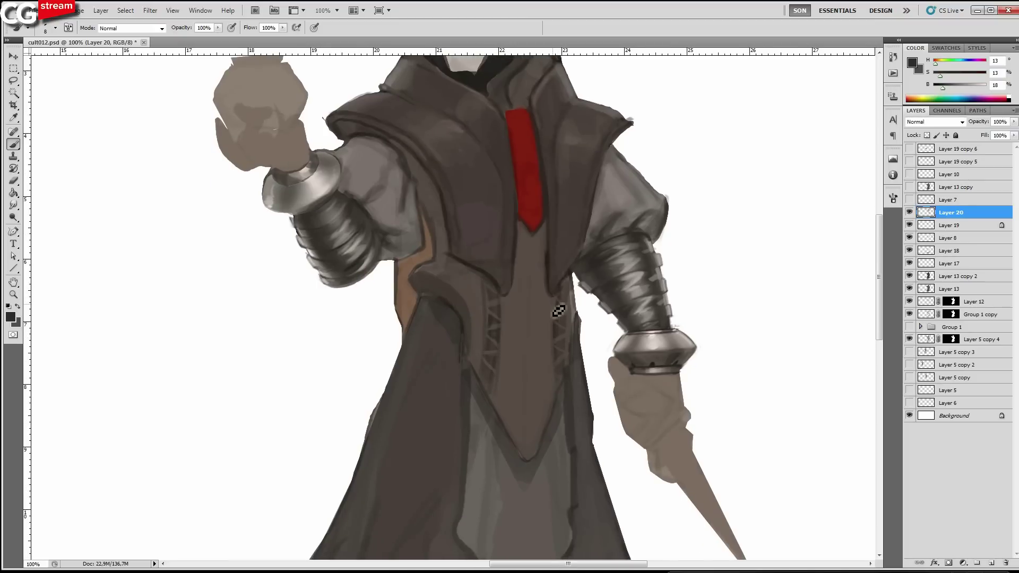
# Retouch the lowered-arm side lacing with its sampled brown, then the mantle's lower edges with a sampled darker brown.
pyautogui.keyDown('alt'); pyautogui.click(559, 357); pyautogui.keyUp('alt')
pyautogui.press(']')
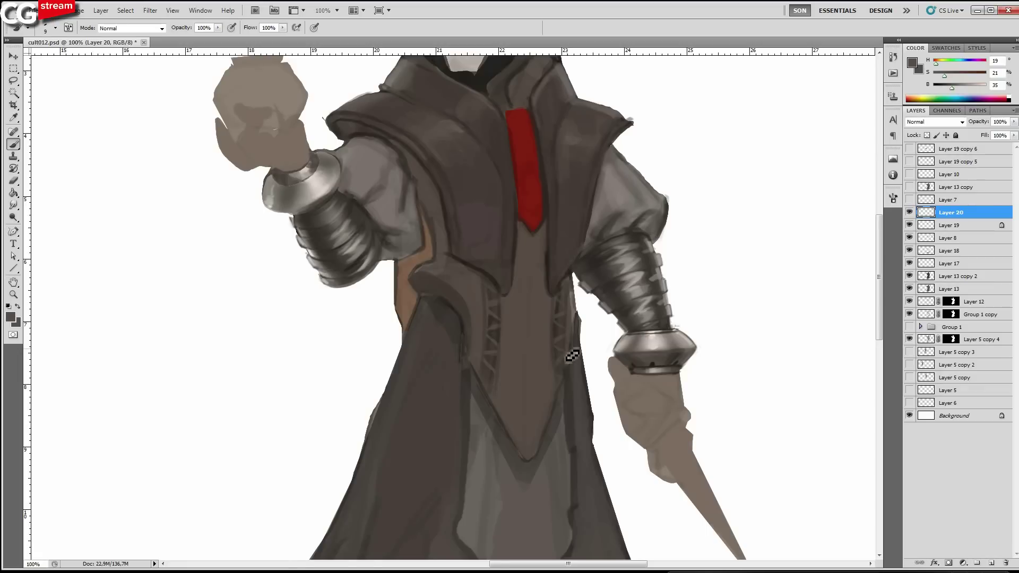
pyautogui.keyDown('alt'); pyautogui.click(505, 287); pyautogui.keyUp('alt')
pyautogui.press('[')
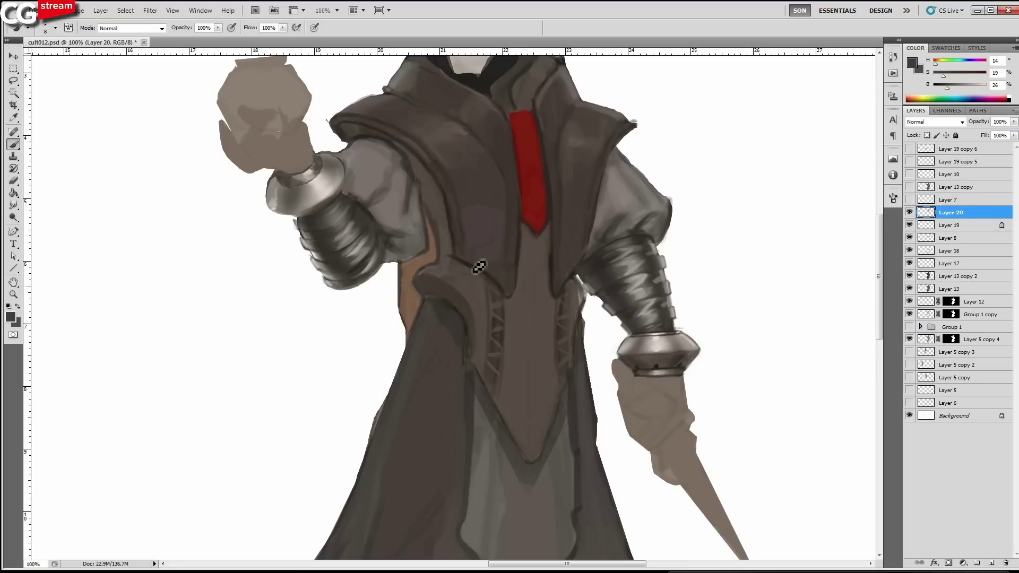
# Repaint the wide side panel of the coat's skirt with sampled dark greys and a larger brush.
pyautogui.hotkey('ctrl', '-')
pyautogui.moveTo(456, 408); pyautogui.dragTo(514, 272)
pyautogui.press(']')
pyautogui.press(']')
pyautogui.press(']')
pyautogui.keyDown('alt'); pyautogui.click(447, 418); pyautogui.keyUp('alt')
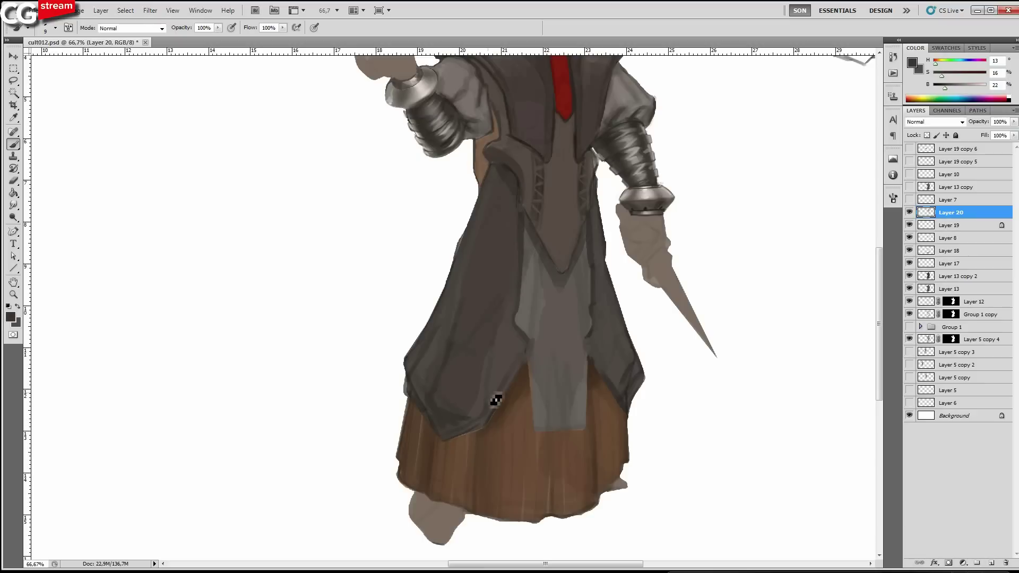
pyautogui.keyDown('alt'); pyautogui.click(468, 406); pyautogui.keyUp('alt')
pyautogui.press(']')
pyautogui.press(']')
pyautogui.moveTo(475, 410)
pyautogui.mouseDown()
pyautogui.moveTo(493, 346)
pyautogui.moveTo(511, 343)
pyautogui.moveTo(510, 242)
pyautogui.mouseUp()
pyautogui.keyDown('alt'); pyautogui.click(468, 387); pyautogui.keyUp('alt')
pyautogui.press('[')
pyautogui.press('[')
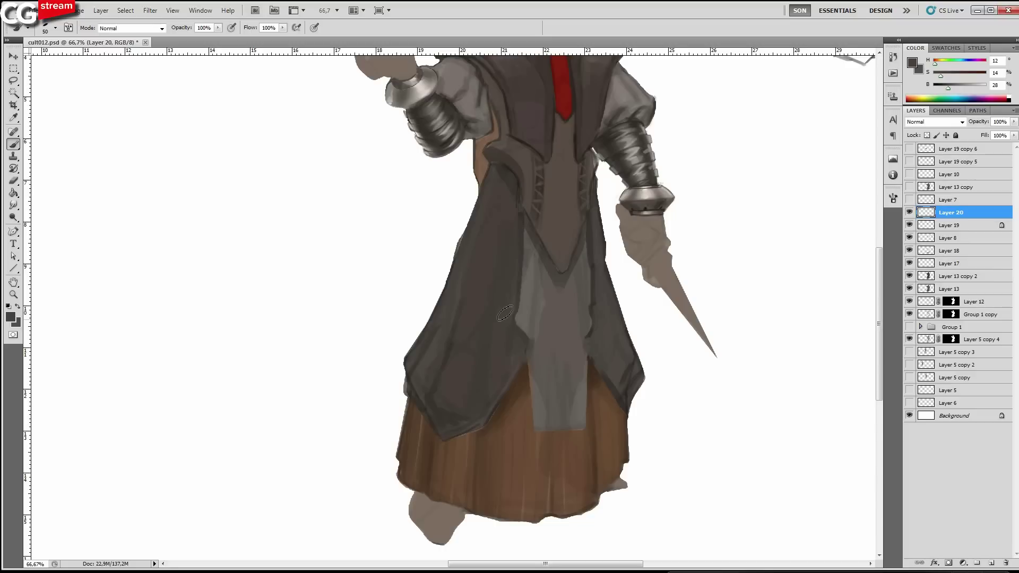
# Even out the wide coat panel towards its hem and rework the narrow panel on the dagger side with sampled greys.
pyautogui.moveTo(505, 313); pyautogui.dragTo(506, 362)
pyautogui.keyDown('alt'); pyautogui.click(458, 419); pyautogui.keyUp('alt')
pyautogui.press('[')
pyautogui.press('[')
pyautogui.press('[')
pyautogui.moveTo(608, 364)
pyautogui.mouseDown()
pyautogui.moveTo(620, 381)
pyautogui.moveTo(597, 346)
pyautogui.moveTo(600, 250)
pyautogui.moveTo(619, 370)
pyautogui.moveTo(603, 290)
pyautogui.mouseUp()
pyautogui.keyDown('alt'); pyautogui.click(620, 358); pyautogui.keyUp('alt')
pyautogui.keyDown('alt'); pyautogui.click(603, 305); pyautogui.keyUp('alt')
pyautogui.keyDown('alt'); pyautogui.click(477, 350); pyautogui.keyUp('alt')
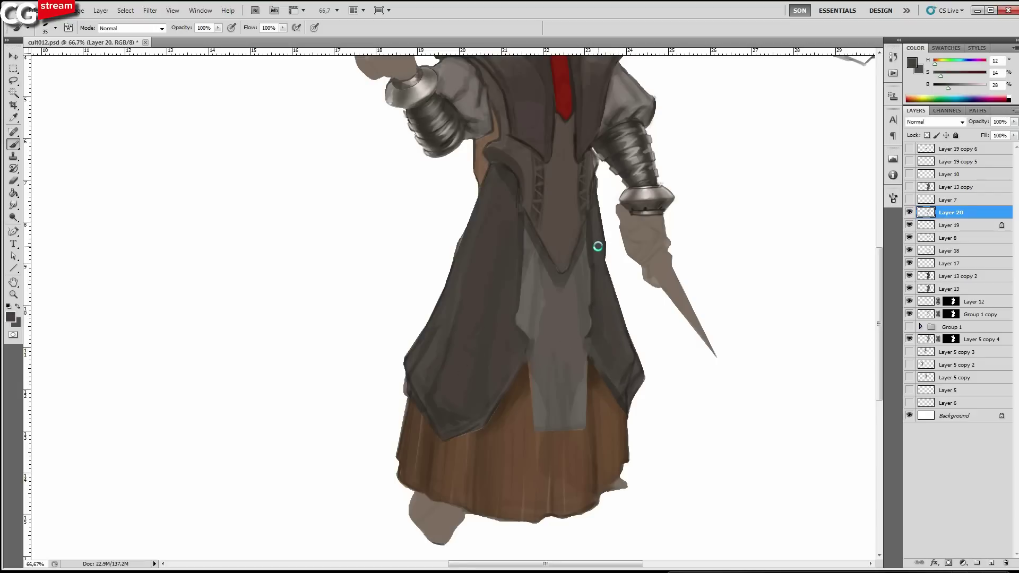
# Mirror the canvas back and darken the coat's hem edges at brush size 10 with a near-black of 12% brightness.
pyautogui.press('F2')
pyautogui.moveTo(313, 284); pyautogui.dragTo(632, 325)
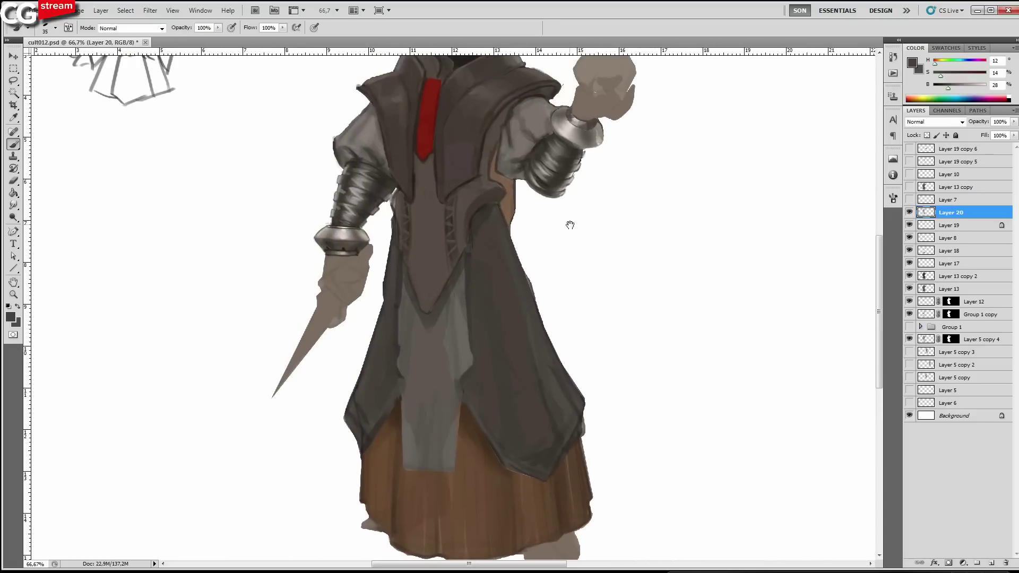
pyautogui.keyDown('alt'); pyautogui.click(552, 439); pyautogui.keyUp('alt')
pyautogui.press('[')
pyautogui.moveTo(946, 88); pyautogui.dragTo(941, 89)
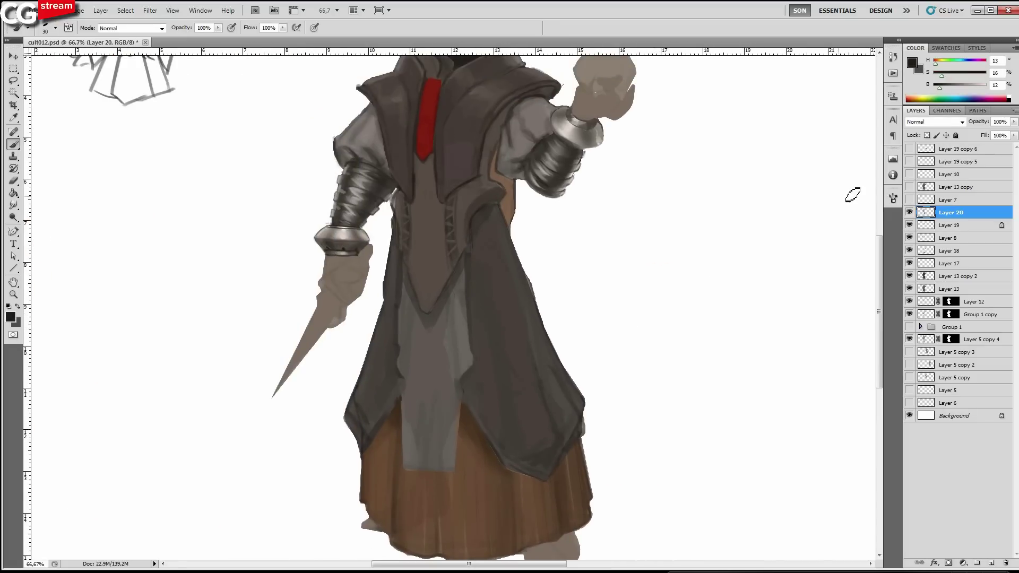
pyautogui.press('[')
pyautogui.press('[')
pyautogui.press('[')
pyautogui.press('[')
pyautogui.moveTo(546, 479); pyautogui.dragTo(529, 474)
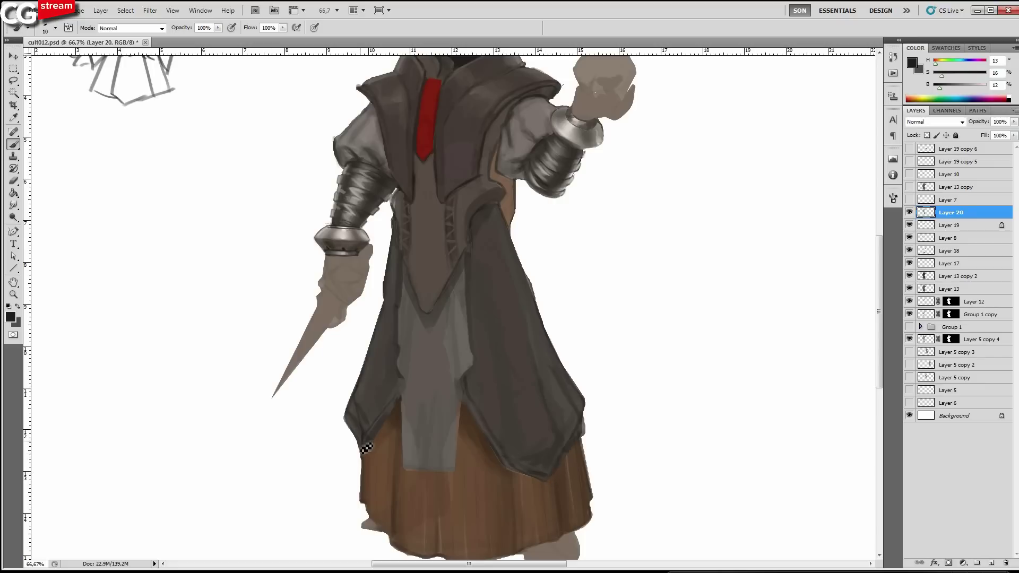
# Outline the zigzag lacing on the front panel's raised-arm seam with fine near-black strokes.
pyautogui.moveTo(486, 239); pyautogui.dragTo(498, 328)
pyautogui.keyDown('ctrl'); pyautogui.click(477, 317); pyautogui.keyUp('ctrl')
pyautogui.press('[')
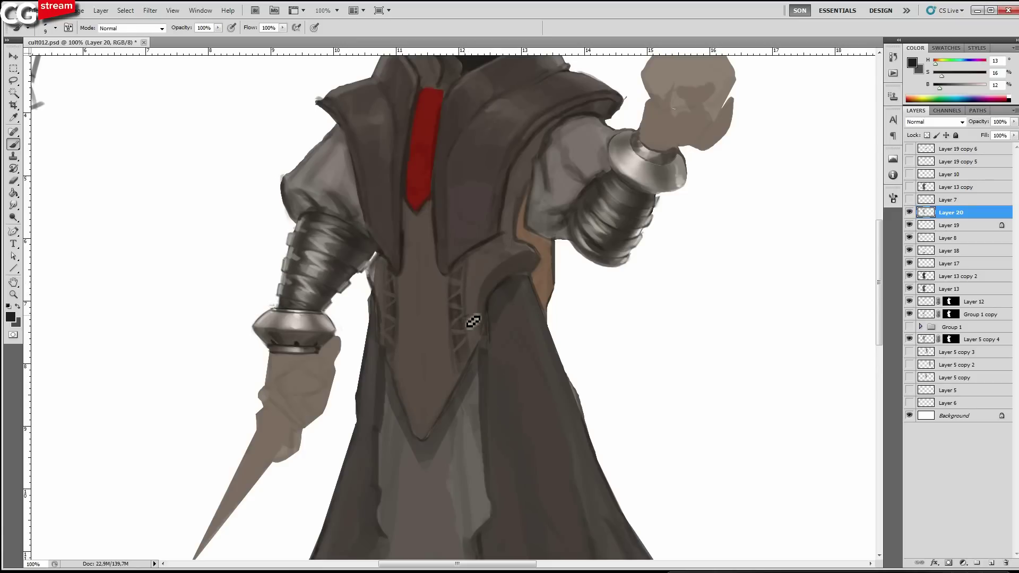
pyautogui.moveTo(473, 321)
pyautogui.mouseDown()
pyautogui.moveTo(467, 314)
pyautogui.moveTo(475, 340)
pyautogui.moveTo(450, 358)
pyautogui.mouseUp()
pyautogui.moveTo(404, 361); pyautogui.dragTo(406, 349)
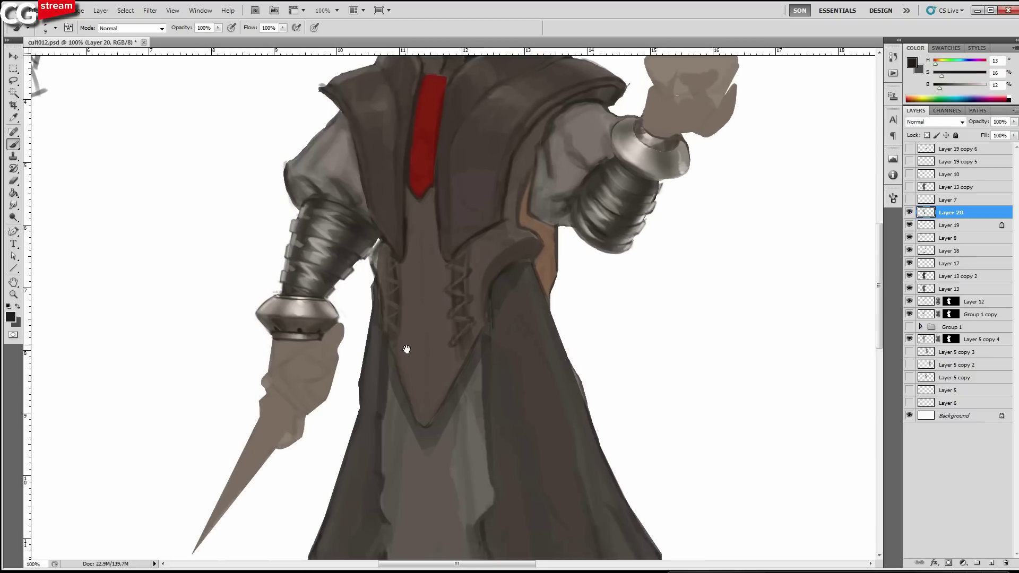
# Clean up the shapes of both lacings on the front panel with sampled panel and lacing browns.
pyautogui.press(']')
pyautogui.press(']')
pyautogui.press(']')
pyautogui.keyDown('alt'); pyautogui.click(469, 343); pyautogui.keyUp('alt')
pyautogui.press('[')
pyautogui.keyDown('alt'); pyautogui.click(469, 343); pyautogui.keyUp('alt')
pyautogui.keyDown('alt'); pyautogui.click(469, 344); pyautogui.keyUp('alt')
pyautogui.press('[')
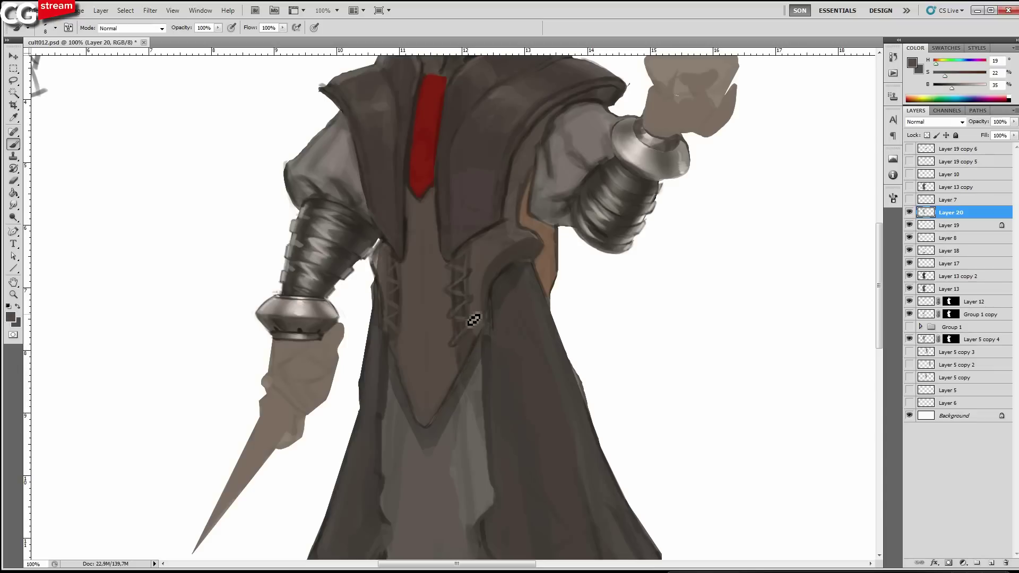
pyautogui.press('[')
pyautogui.keyDown('alt'); pyautogui.click(394, 327); pyautogui.keyUp('alt')
pyautogui.keyDown('alt'); pyautogui.click(430, 361); pyautogui.keyUp('alt')
pyautogui.click(954, 88)
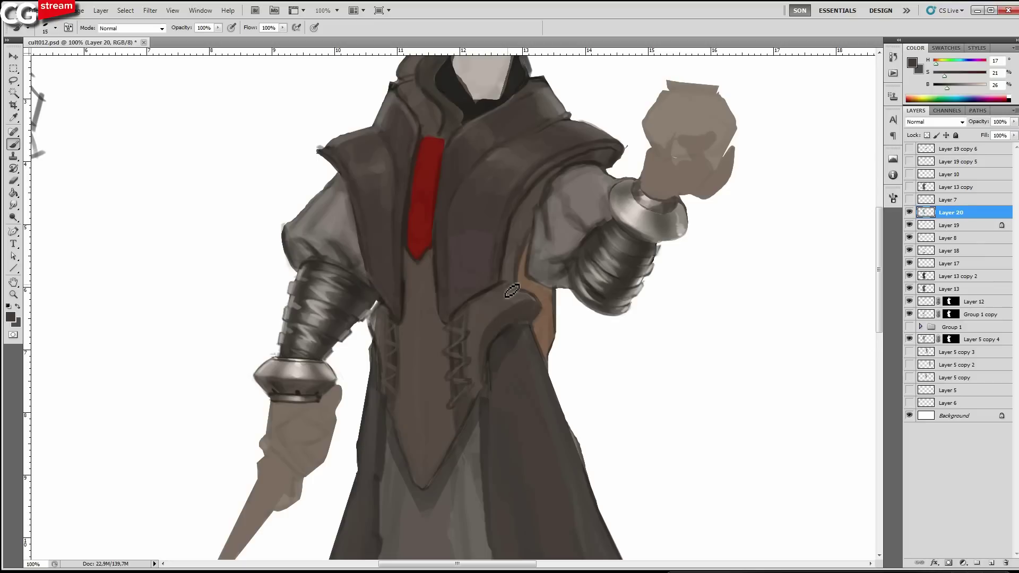
# Draw a row of five short dark crosswise lines on the band between the mantle and the raised arm.
pyautogui.press('[')
pyautogui.moveTo(502, 271); pyautogui.dragTo(516, 273)
pyautogui.moveTo(505, 257); pyautogui.dragTo(520, 259)
pyautogui.moveTo(508, 243); pyautogui.dragTo(524, 244)
pyautogui.moveTo(512, 230); pyautogui.dragTo(526, 231)
pyautogui.moveTo(517, 217); pyautogui.dragTo(530, 218)
# Shade the ribbed band beside the raised arm with a sampled dark tone at 21% brightness and a larger brush.
pyautogui.keyDown('alt'); pyautogui.click(630, 274); pyautogui.keyUp('alt')
pyautogui.press(']')
pyautogui.press(']')
pyautogui.press(']')
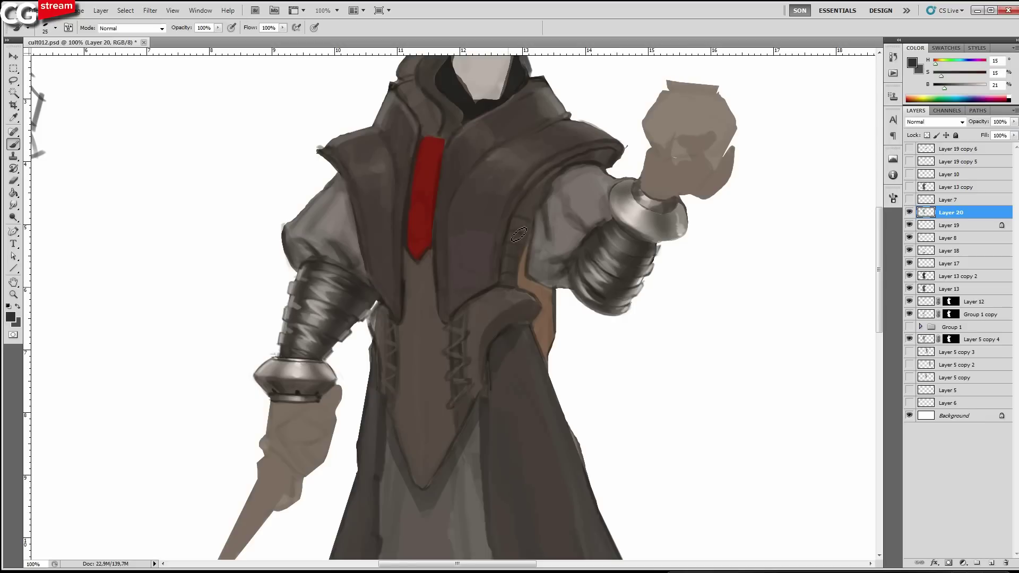
pyautogui.press('[')
pyautogui.press('[')
pyautogui.press('[')
# Paint a light grey edge at the ribbed band's lower end with a fine brush and mirror the canvas.
pyautogui.keyDown('alt'); pyautogui.click(520, 290); pyautogui.keyUp('alt')
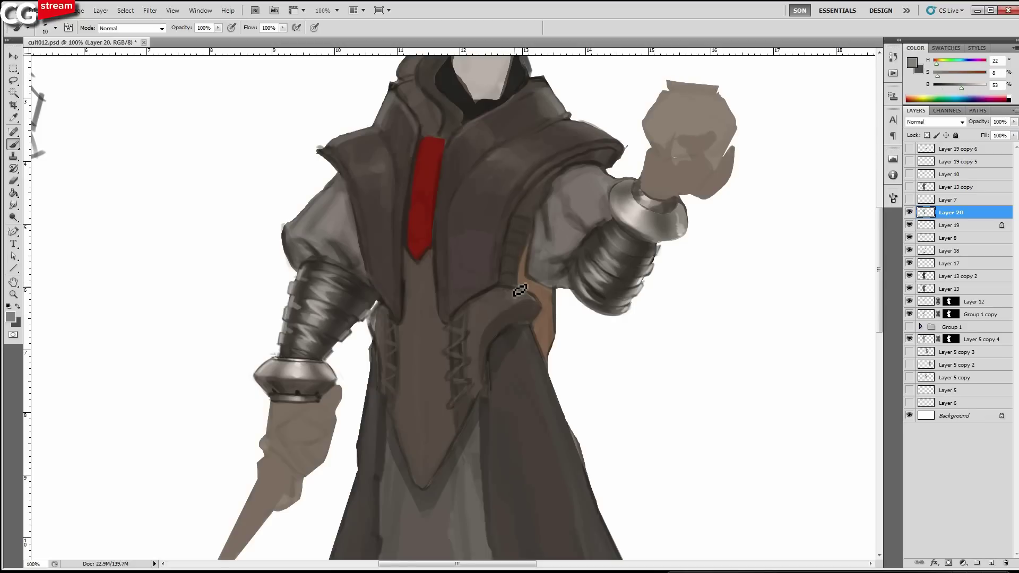
pyautogui.moveTo(520, 290); pyautogui.dragTo(521, 293)
pyautogui.press('[')
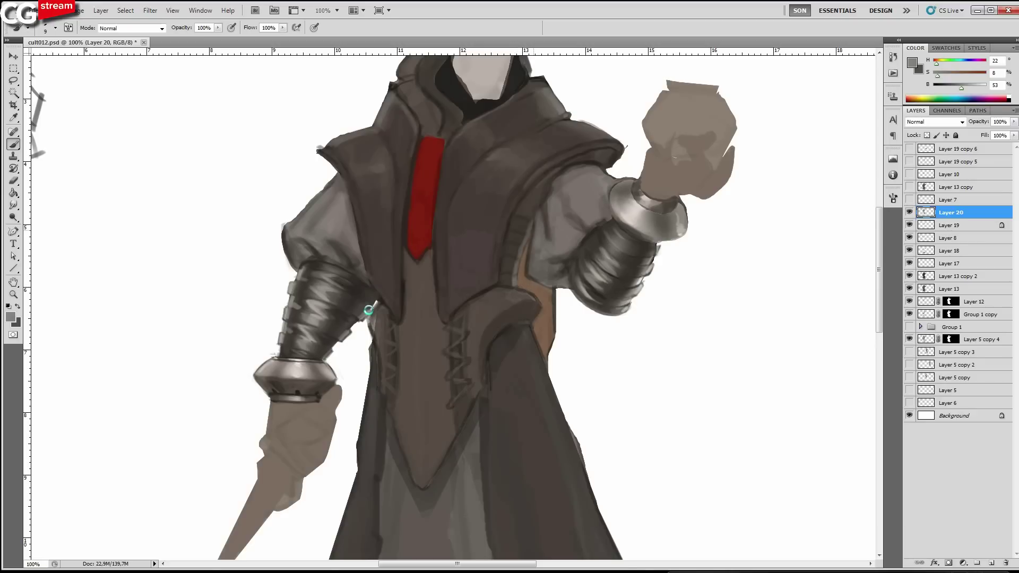
pyautogui.moveTo(368, 310)
pyautogui.mouseDown()
pyautogui.moveTo(435, 342)
pyautogui.moveTo(109, 288)
pyautogui.mouseUp()
pyautogui.press('[')
pyautogui.press('[')
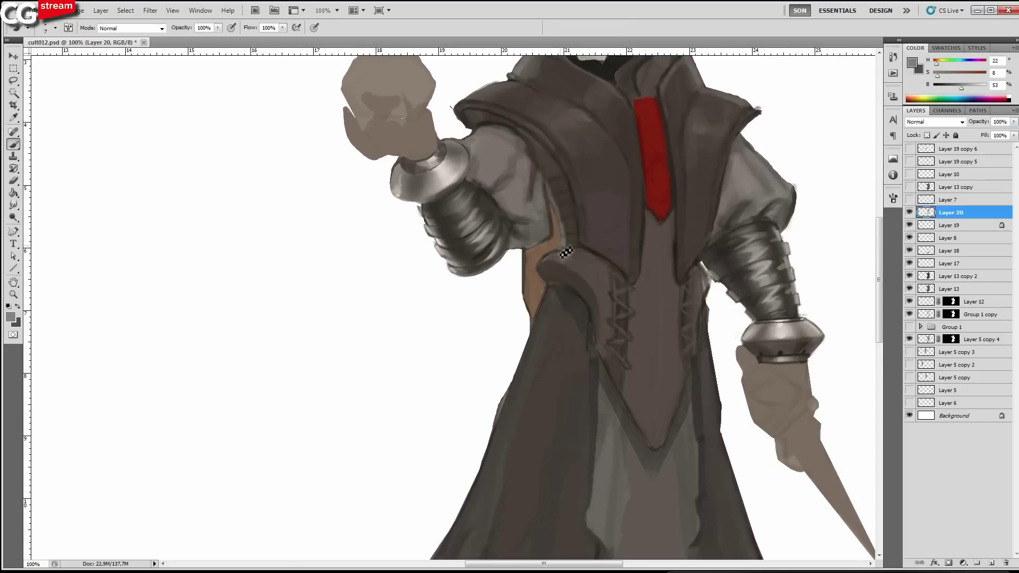
# Extend the light rim up along the ribbed band's outer edge with sampled greys, up to the raised-arm sleeve.
pyautogui.keyDown('alt'); pyautogui.click(482, 234); pyautogui.keyUp('alt')
pyautogui.keyDown('alt'); pyautogui.click(565, 243); pyautogui.keyUp('alt')
pyautogui.moveTo(565, 242); pyautogui.dragTo(550, 185)
pyautogui.keyDown('alt'); pyautogui.click(568, 241); pyautogui.keyUp('alt')
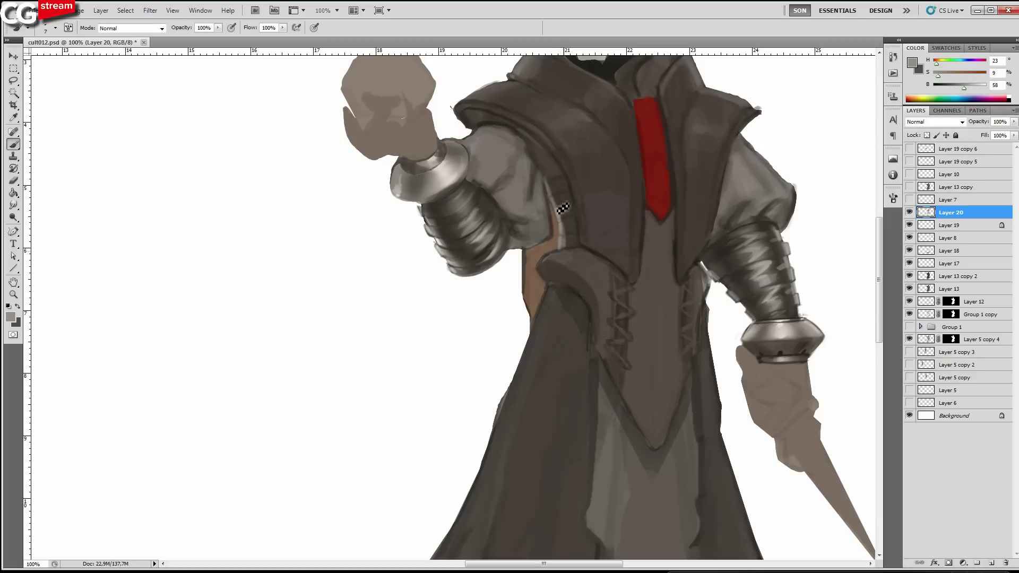
pyautogui.moveTo(564, 243); pyautogui.dragTo(549, 183)
pyautogui.keyDown('alt'); pyautogui.click(577, 231); pyautogui.keyUp('alt')
pyautogui.press(']')
pyautogui.press(']')
pyautogui.keyDown('alt'); pyautogui.click(560, 206); pyautogui.keyUp('alt')
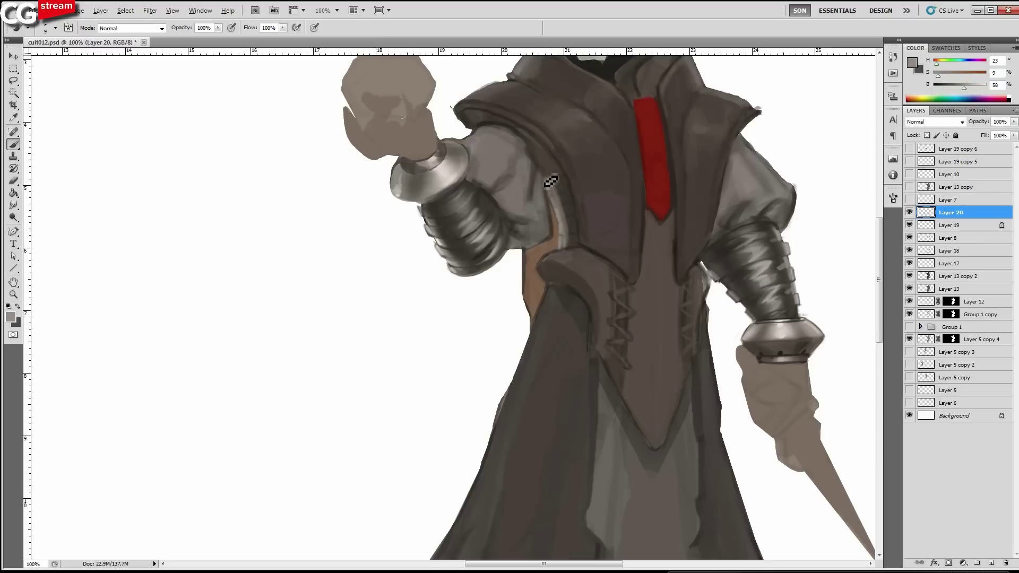
# Redraw the dark crosswise ribs over the light rim of the side band with a sampled near-black at 13% brightness.
pyautogui.keyDown('alt'); pyautogui.click(579, 229); pyautogui.keyUp('alt')
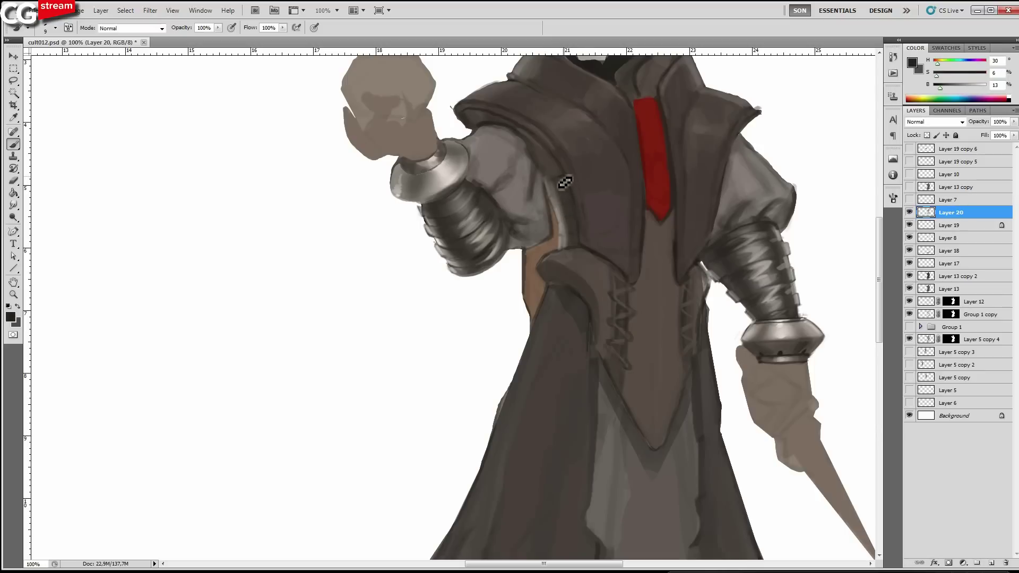
pyautogui.moveTo(565, 182)
pyautogui.mouseDown()
pyautogui.moveTo(546, 192)
pyautogui.moveTo(567, 228)
pyautogui.mouseUp()
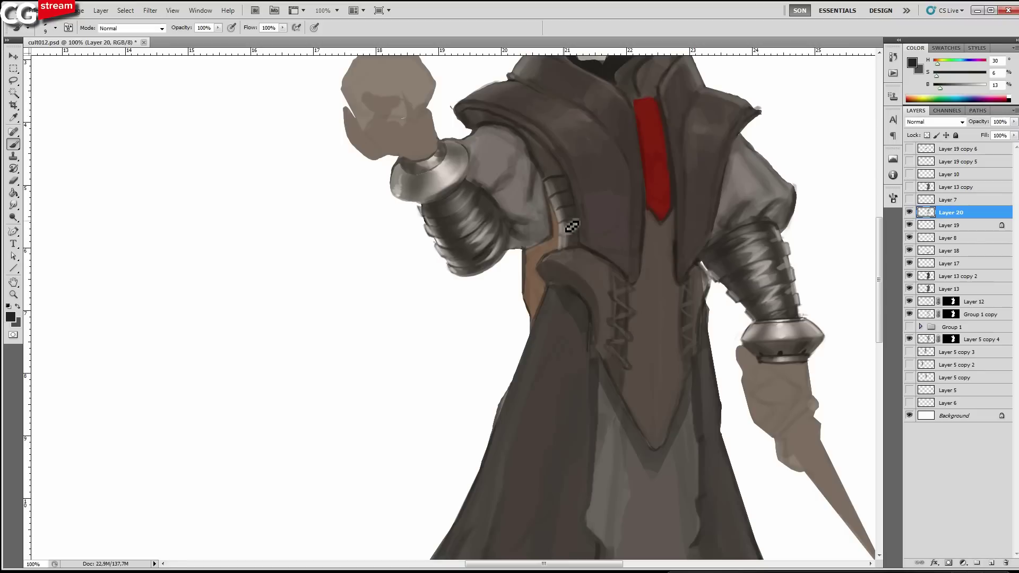
pyautogui.keyDown('alt'); pyautogui.click(573, 240); pyautogui.keyUp('alt')
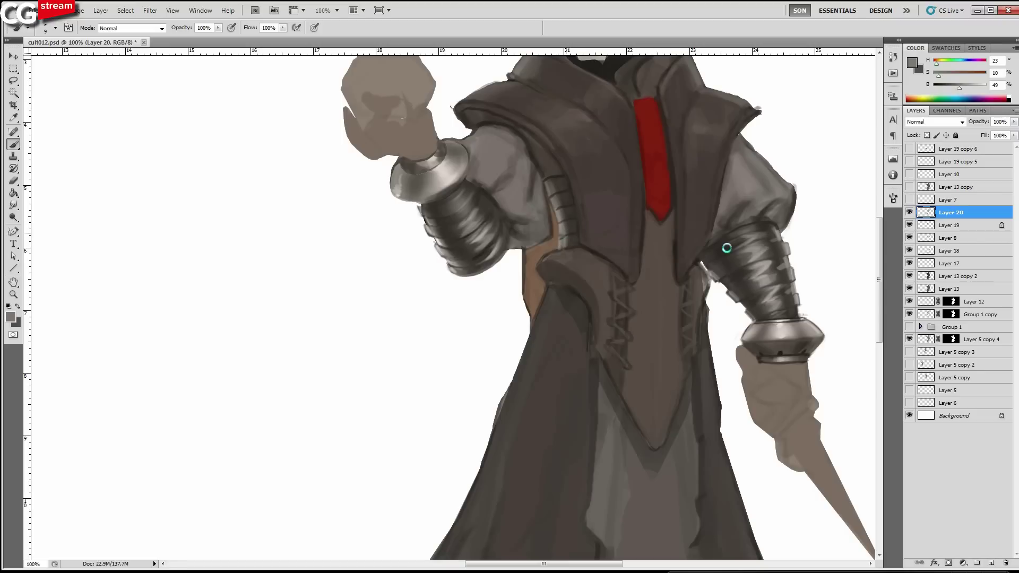
# Mirror the canvas and refine the folds on the raised arm's wrapped bracer with sampled light and dark greys and a finer brush.
pyautogui.hotkey('ctrl', 'alt', 'h')
pyautogui.keyDown('alt'); pyautogui.click(597, 225); pyautogui.keyUp('alt')
pyautogui.moveTo(601, 219)
pyautogui.mouseDown()
pyautogui.moveTo(578, 212)
pyautogui.moveTo(590, 218)
pyautogui.moveTo(593, 203)
pyautogui.mouseUp()
pyautogui.press('[')
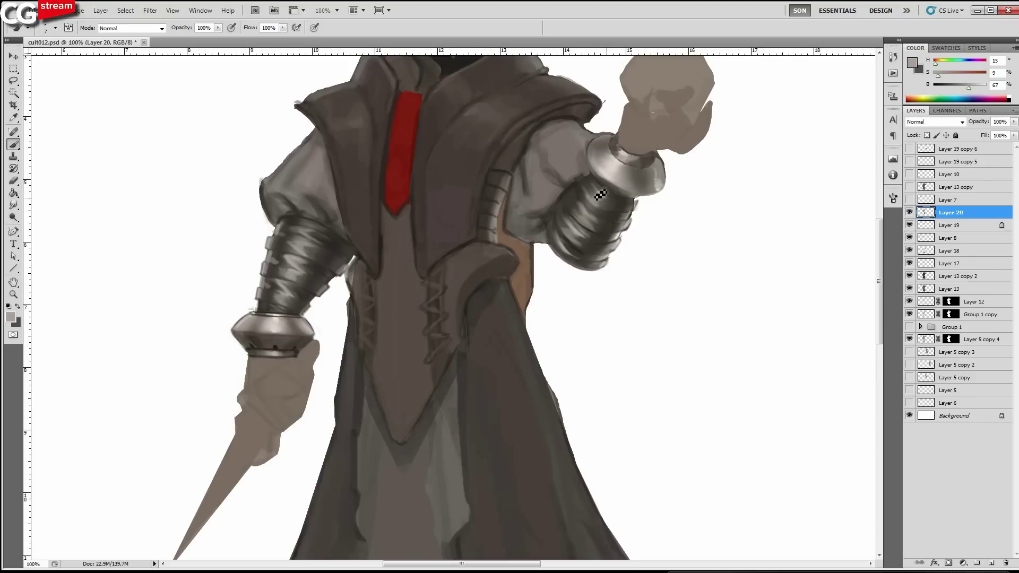
pyautogui.keyDown('alt'); pyautogui.click(594, 205); pyautogui.keyUp('alt')
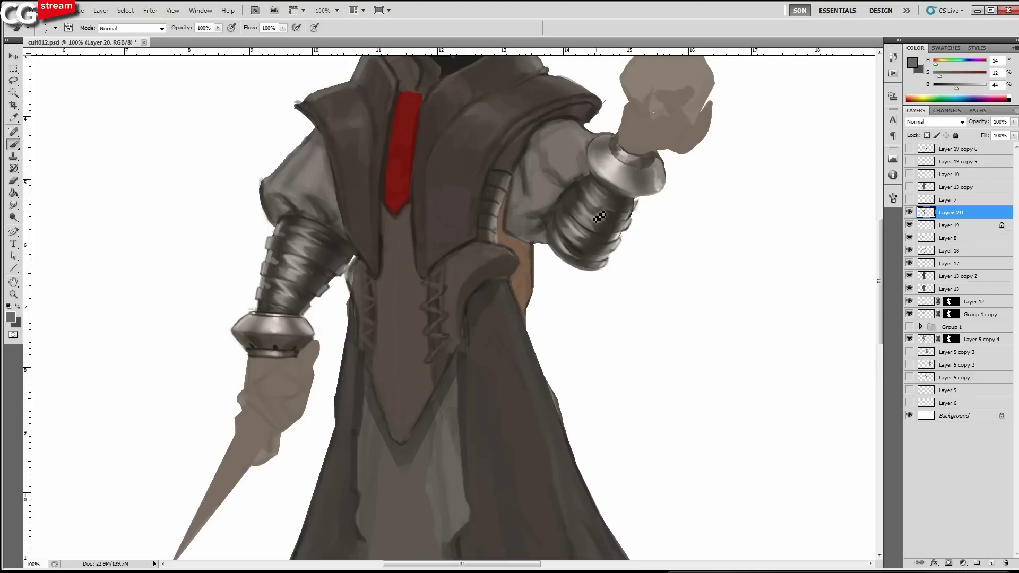
pyautogui.keyDown('alt'); pyautogui.click(586, 205); pyautogui.keyUp('alt')
pyautogui.moveTo(586, 205)
pyautogui.mouseDown()
pyautogui.moveTo(653, 225)
pyautogui.moveTo(645, 200)
pyautogui.mouseUp()
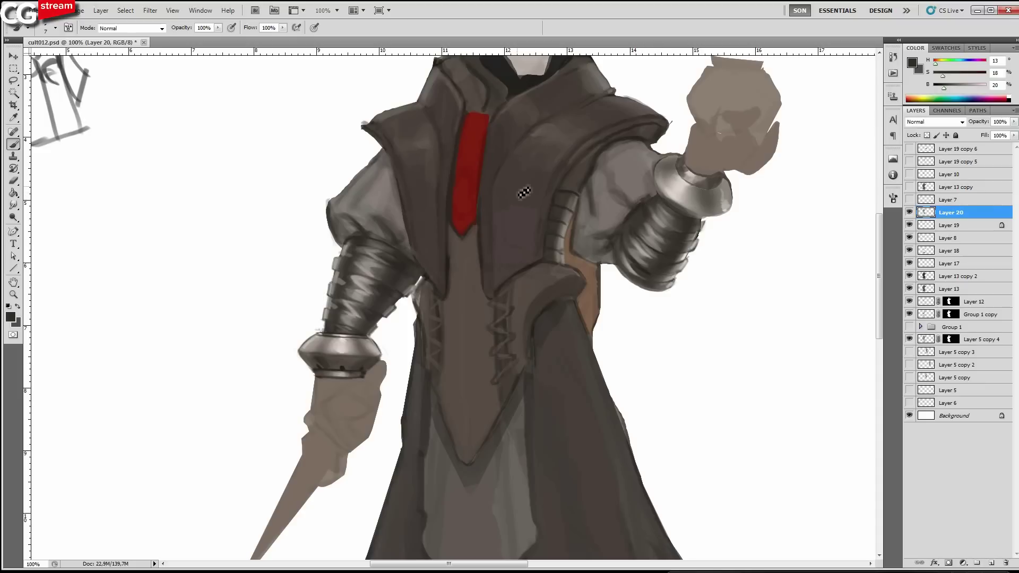
# Touch up the jaw edge and hood shadow with sampled light grey and near-black tones, enlarging the brush to 35.
pyautogui.moveTo(490, 174); pyautogui.dragTo(502, 257)
pyautogui.keyDown('alt'); pyautogui.click(549, 220); pyautogui.keyUp('alt')
pyautogui.keyDown('alt'); pyautogui.click(532, 160); pyautogui.keyUp('alt')
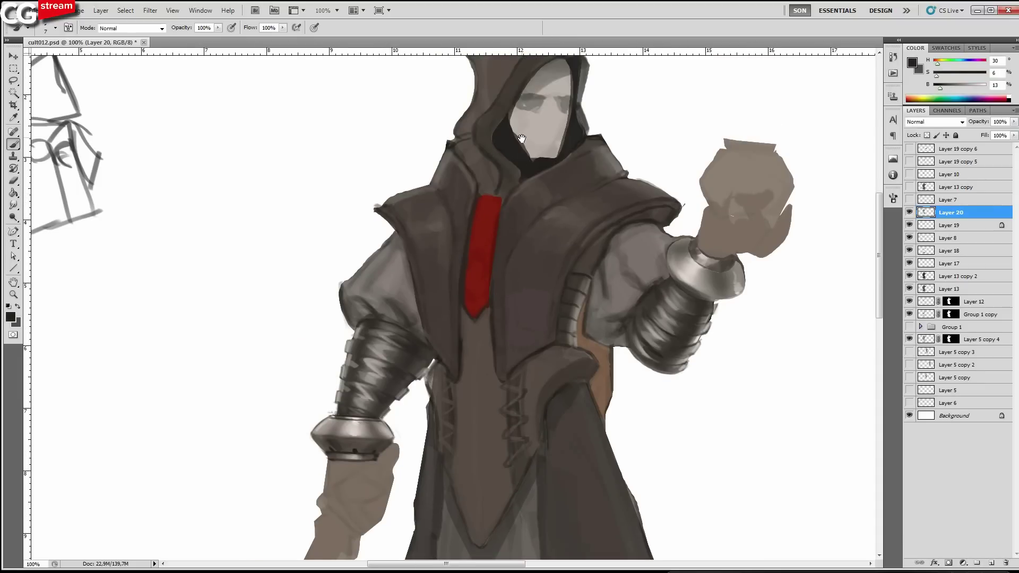
pyautogui.moveTo(522, 138); pyautogui.dragTo(530, 188)
pyautogui.keyDown('alt'); pyautogui.click(572, 196); pyautogui.keyUp('alt')
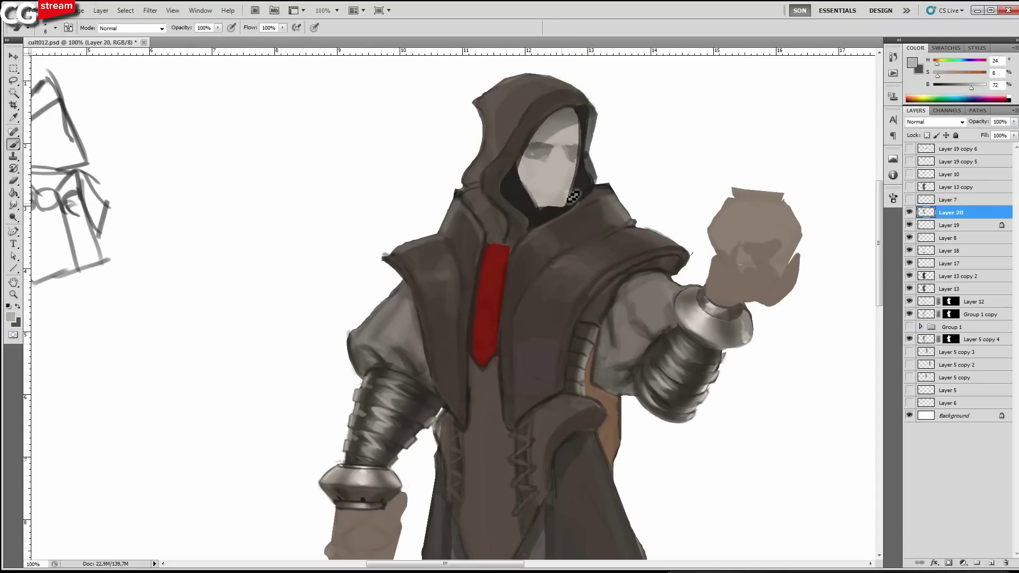
pyautogui.keyDown('alt'); pyautogui.click(572, 198); pyautogui.keyUp('alt')
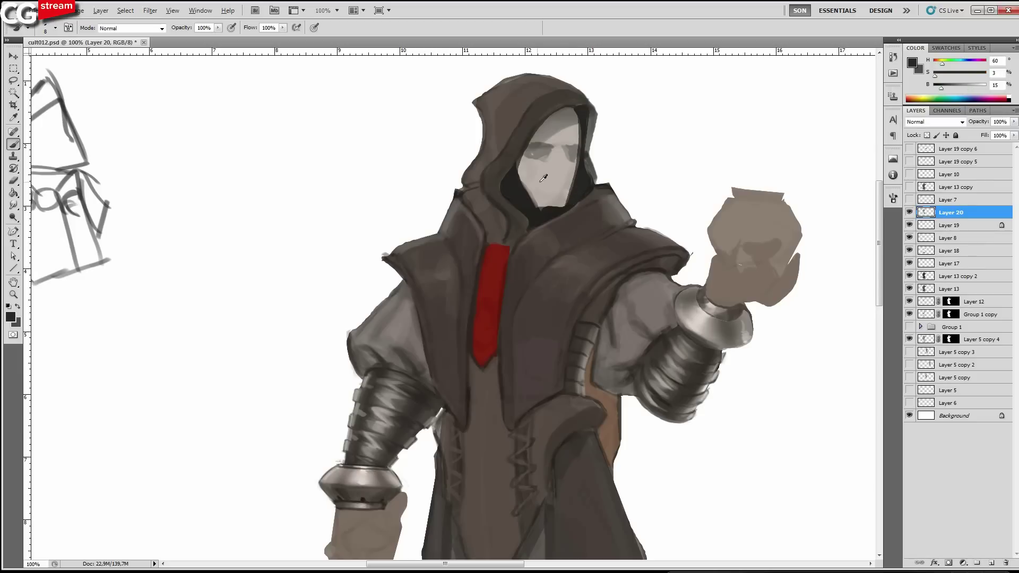
pyautogui.keyDown('alt'); pyautogui.click(516, 198); pyautogui.keyUp('alt')
pyautogui.press(']')
pyautogui.press(']')
pyautogui.press(']')
pyautogui.press(']')
pyautogui.press(']')
pyautogui.press(']')
pyautogui.press(']')
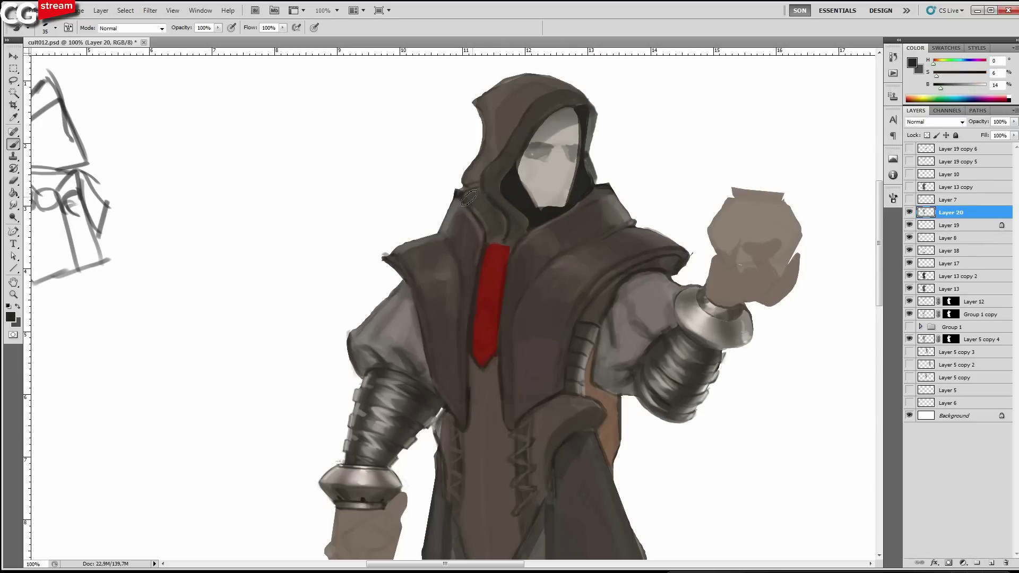
pyautogui.moveTo(554, 288); pyautogui.dragTo(566, 204)
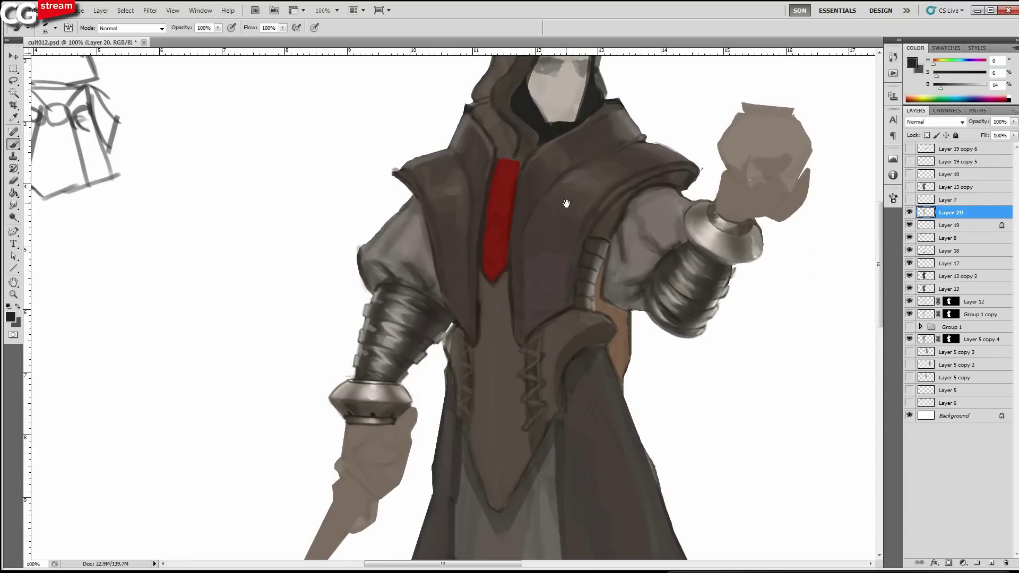
# Darken one long edge of the red chest strip with deep red at 26% brightness and a size 30 brush.
pyautogui.keyDown('alt'); pyautogui.click(496, 275); pyautogui.keyUp('alt')
pyautogui.press('[')
pyautogui.press('[')
pyautogui.press('[')
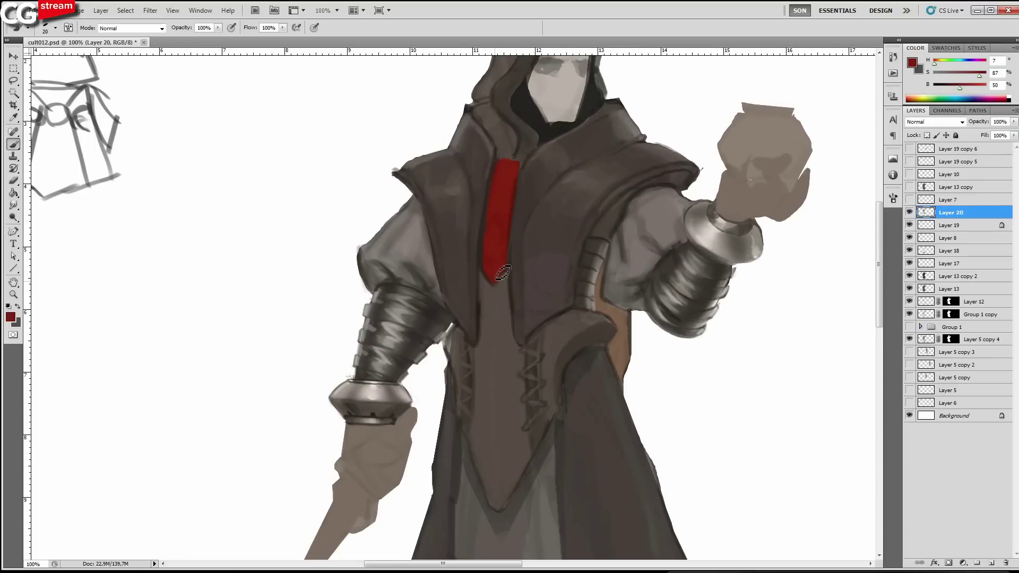
pyautogui.press(']')
pyautogui.press(']')
pyautogui.moveTo(959, 87); pyautogui.dragTo(947, 88)
pyautogui.moveTo(484, 274); pyautogui.dragTo(490, 200)
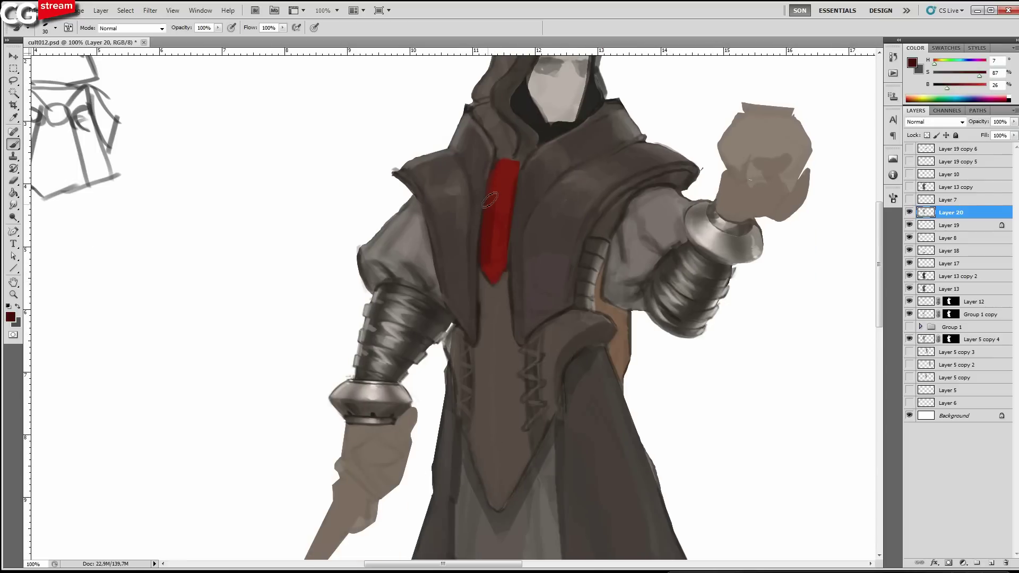
# Blend the red strip's opposite edge with a sampled mid red, and refine its shaded edge with a finer brush.
pyautogui.keyDown('alt'); pyautogui.click(497, 223); pyautogui.keyUp('alt')
pyautogui.press('[')
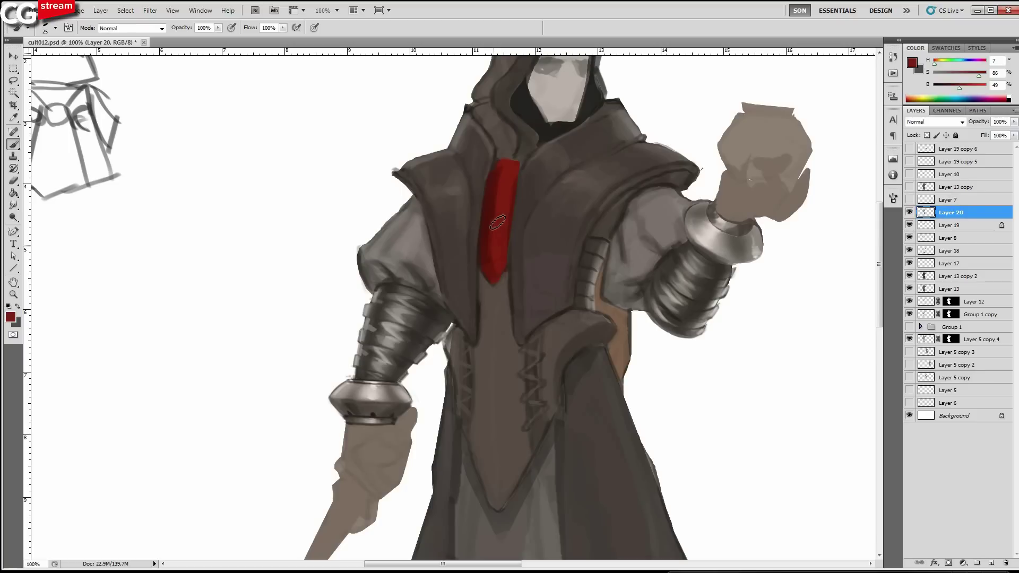
pyautogui.moveTo(514, 178); pyautogui.dragTo(506, 267)
pyautogui.keyDown('alt'); pyautogui.click(543, 132); pyautogui.keyUp('alt')
pyautogui.press('[')
pyautogui.press('[')
pyautogui.press('[')
pyautogui.keyDown('alt'); pyautogui.click(484, 243); pyautogui.keyUp('alt')
pyautogui.press('[')
pyautogui.moveTo(488, 223); pyautogui.dragTo(500, 166)
# Touch up the ribbed side band with near-black at 11% brightness and a sampled light grey, using a size 10 brush.
pyautogui.keyDown('alt'); pyautogui.click(480, 285); pyautogui.keyUp('alt')
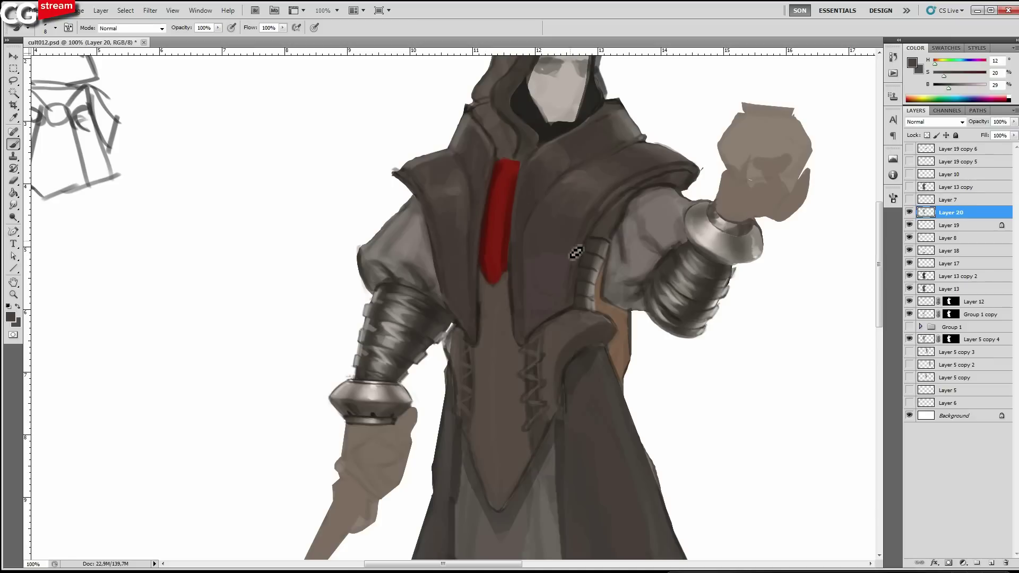
pyautogui.keyDown('alt'); pyautogui.click(672, 310); pyautogui.keyUp('alt')
pyautogui.moveTo(947, 85); pyautogui.dragTo(939, 85)
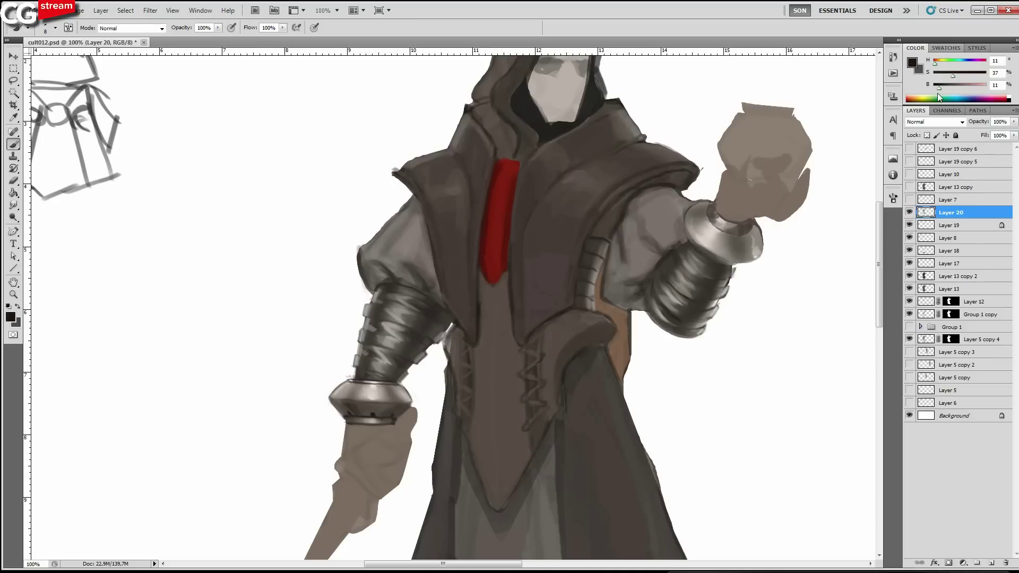
pyautogui.press(']')
pyautogui.press(']')
pyautogui.keyDown('alt'); pyautogui.click(586, 296); pyautogui.keyUp('alt')
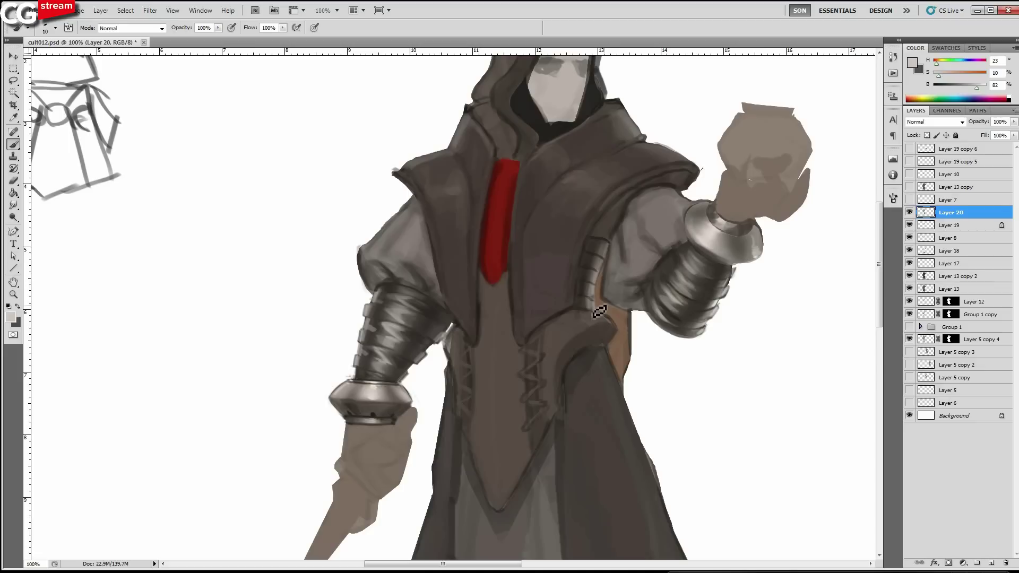
# Shade the hip flap along the lacing on the raised-arm side with sampled dark and mid browns.
pyautogui.hotkey('ctrl', '-')
pyautogui.keyDown('alt'); pyautogui.click(613, 297); pyautogui.keyUp('alt')
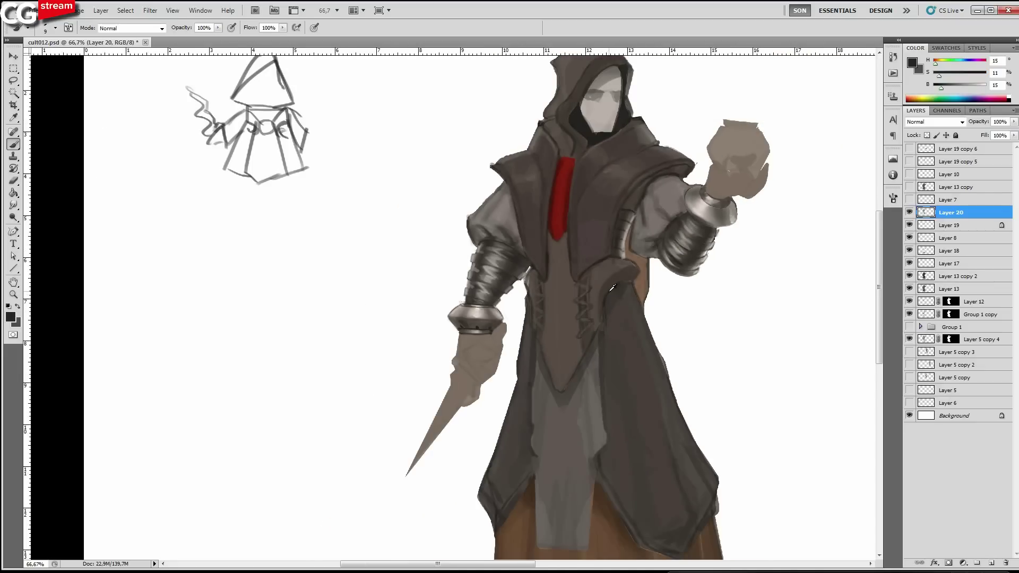
pyautogui.keyDown('alt'); pyautogui.click(611, 289); pyautogui.keyUp('alt')
pyautogui.keyDown('ctrl'); pyautogui.click(558, 355); pyautogui.keyUp('ctrl')
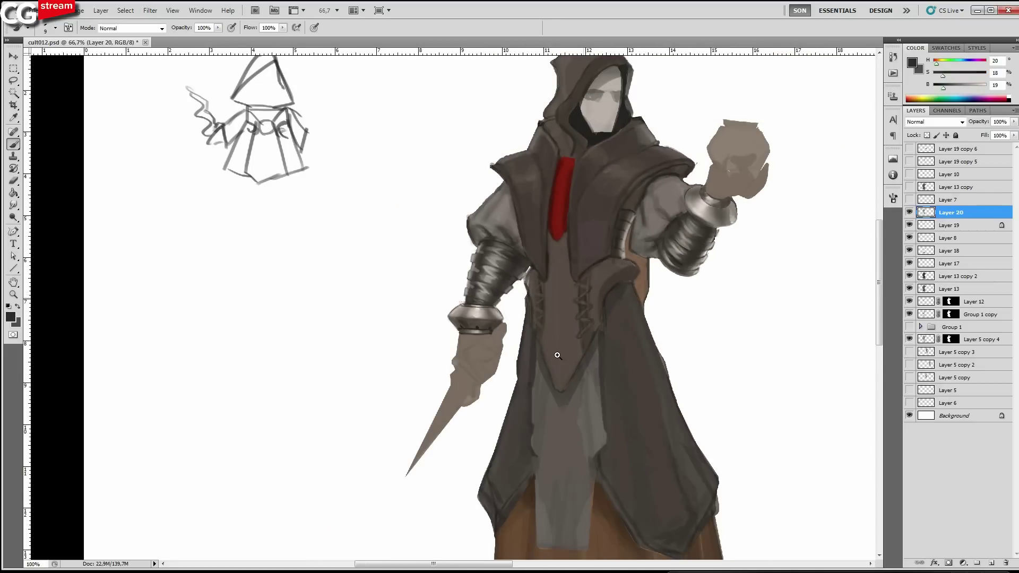
pyautogui.keyDown('ctrl'); pyautogui.click(557, 355); pyautogui.keyUp('ctrl')
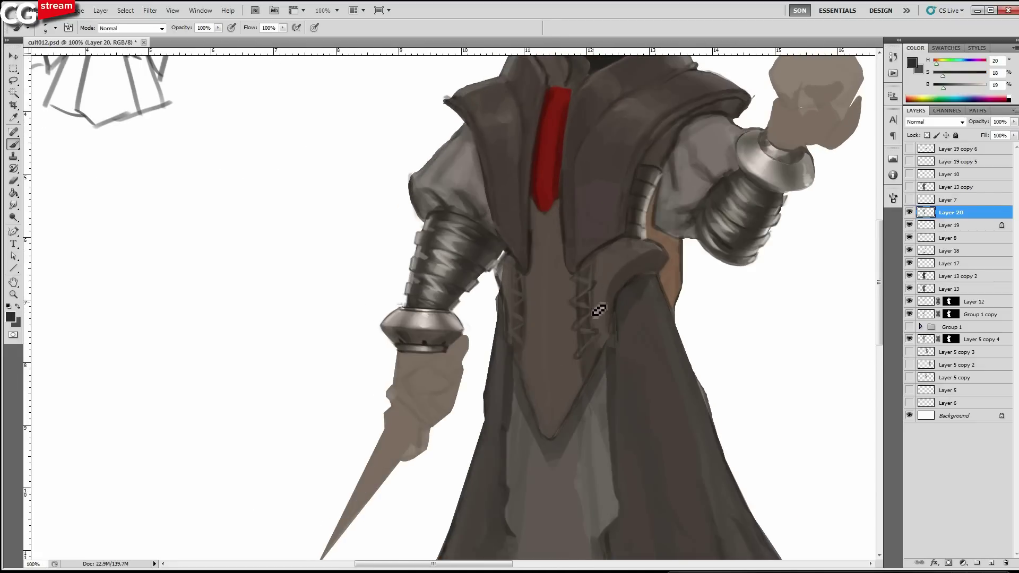
pyautogui.keyDown('alt'); pyautogui.click(600, 284); pyautogui.keyUp('alt')
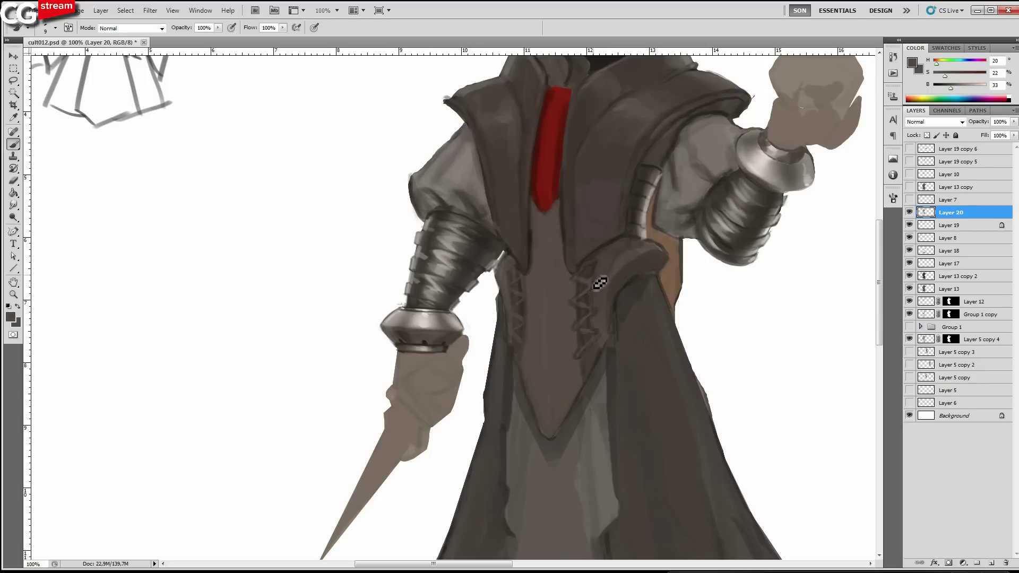
pyautogui.press(']')
pyautogui.moveTo(603, 270); pyautogui.dragTo(595, 294)
# Deepen the shadows between the laces on the hip flap with sampled dark browns and a finer brush.
pyautogui.press('[')
pyautogui.keyDown('alt'); pyautogui.click(606, 354); pyautogui.keyUp('alt')
pyautogui.press('[')
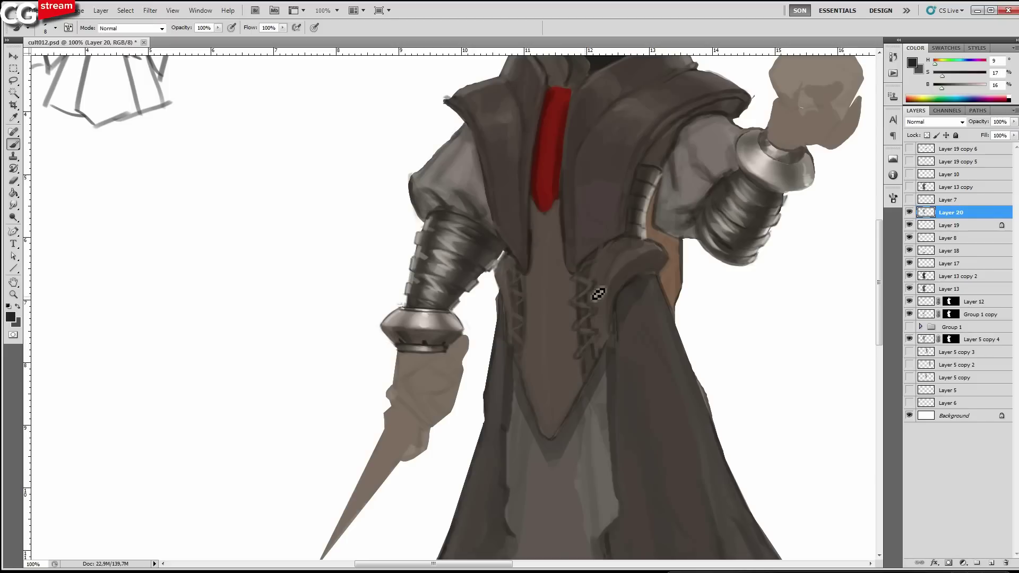
pyautogui.moveTo(592, 299); pyautogui.dragTo(590, 292)
pyautogui.keyDown('alt'); pyautogui.click(589, 286); pyautogui.keyUp('alt')
pyautogui.press(']')
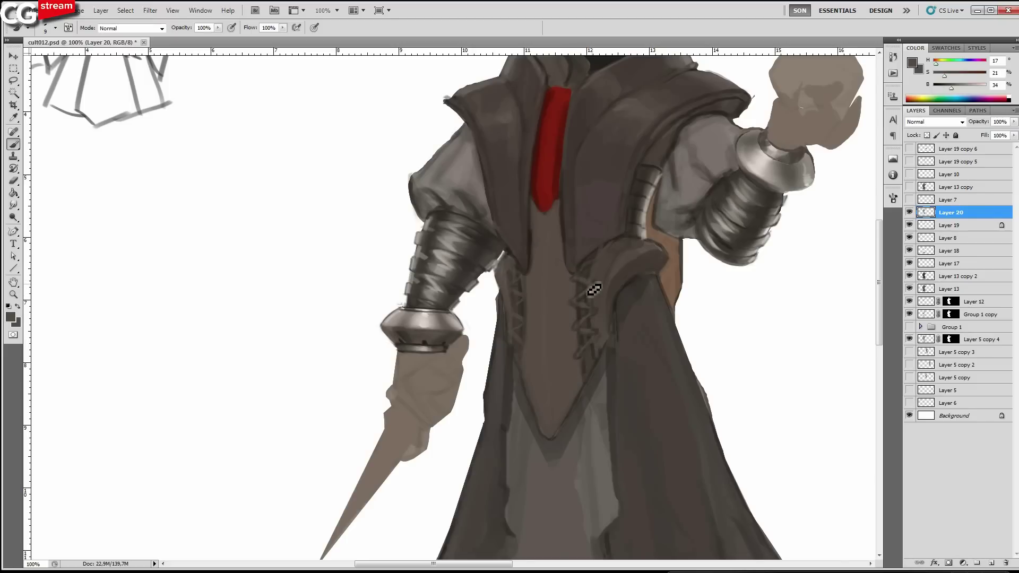
pyautogui.keyDown('alt'); pyautogui.click(633, 279); pyautogui.keyUp('alt')
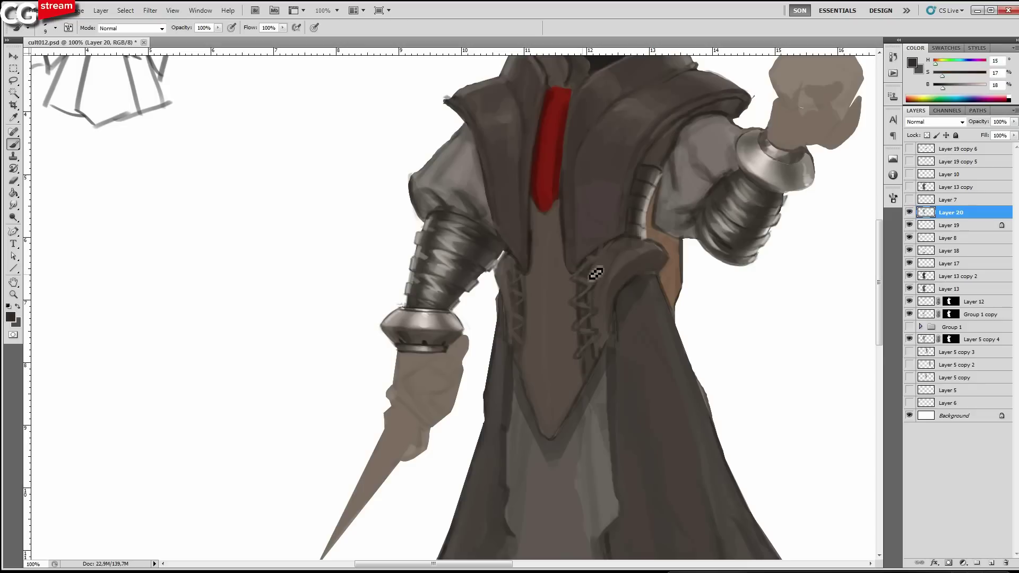
# Refine the cords and gaps of both waist lacings with alternating sampled mid and dark browns.
pyautogui.keyDown('alt'); pyautogui.click(533, 342); pyautogui.keyUp('alt')
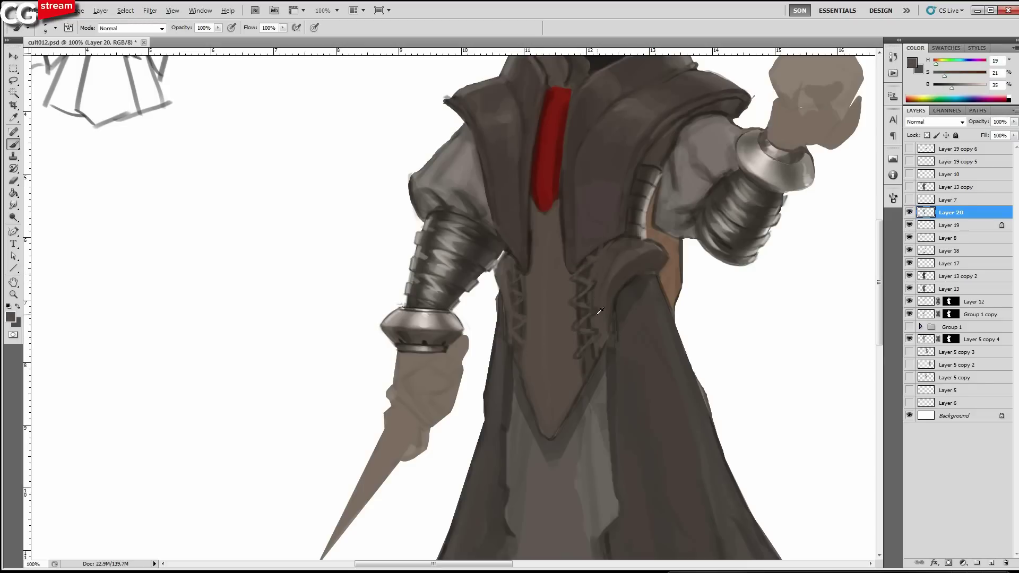
pyautogui.keyDown('alt'); pyautogui.click(617, 301); pyautogui.keyUp('alt')
pyautogui.keyDown('alt'); pyautogui.click(630, 279); pyautogui.keyUp('alt')
pyautogui.keyDown('alt'); pyautogui.click(520, 322); pyautogui.keyUp('alt')
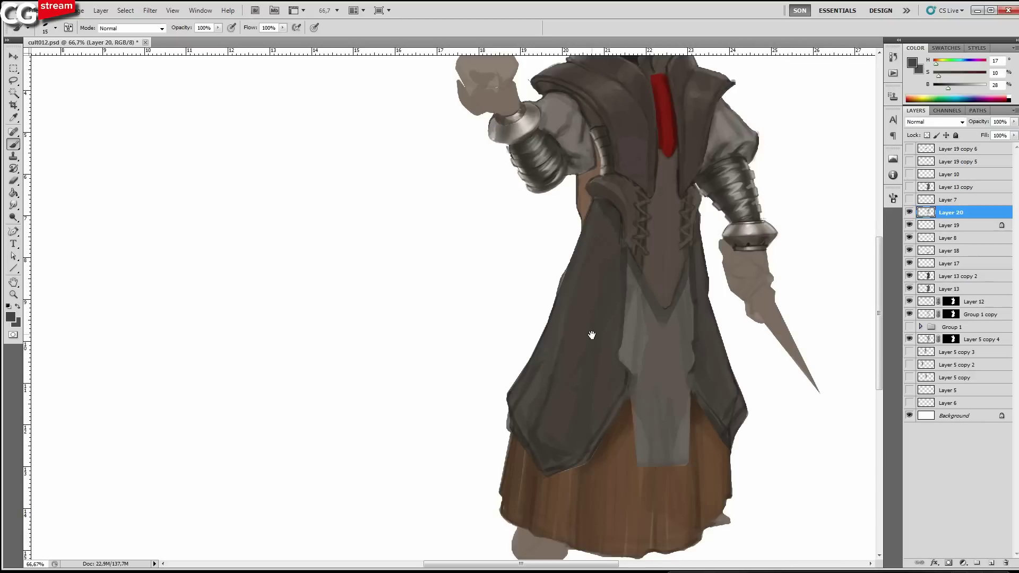
# Outline the hanging front cloth's wavy side edges below the pointed panel with near-black at 7% brightness and a size 10 brush.
pyautogui.moveTo(592, 336); pyautogui.dragTo(584, 333)
pyautogui.hotkey('ctrl', '-')
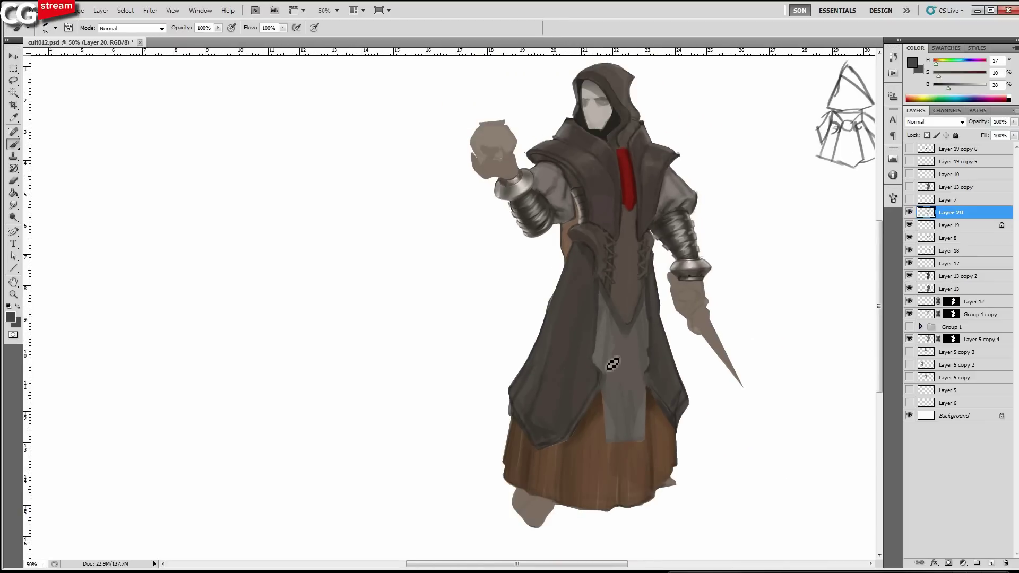
pyautogui.moveTo(614, 251); pyautogui.dragTo(623, 287)
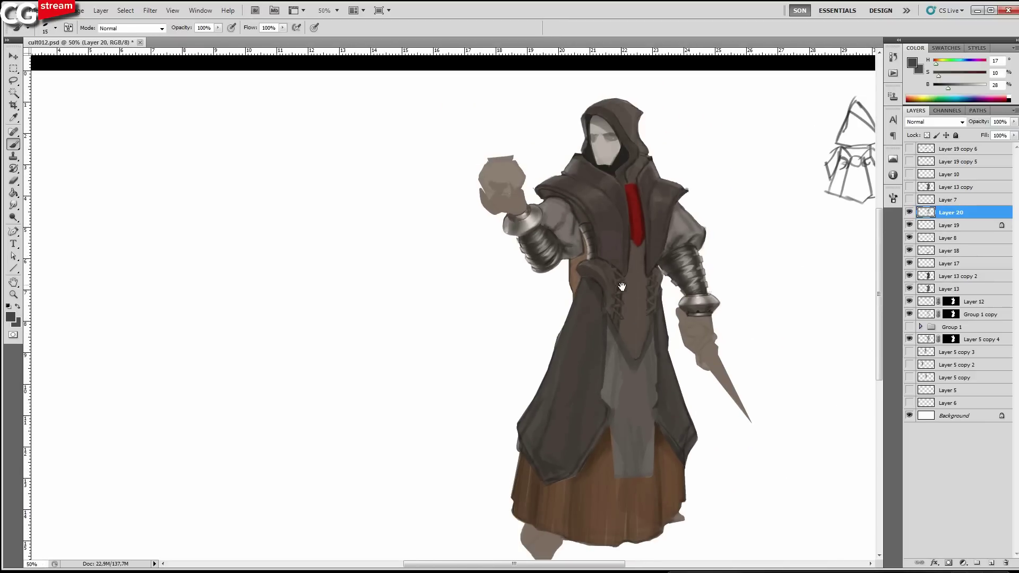
pyautogui.keyDown('ctrl'); pyautogui.click(638, 446); pyautogui.keyUp('ctrl')
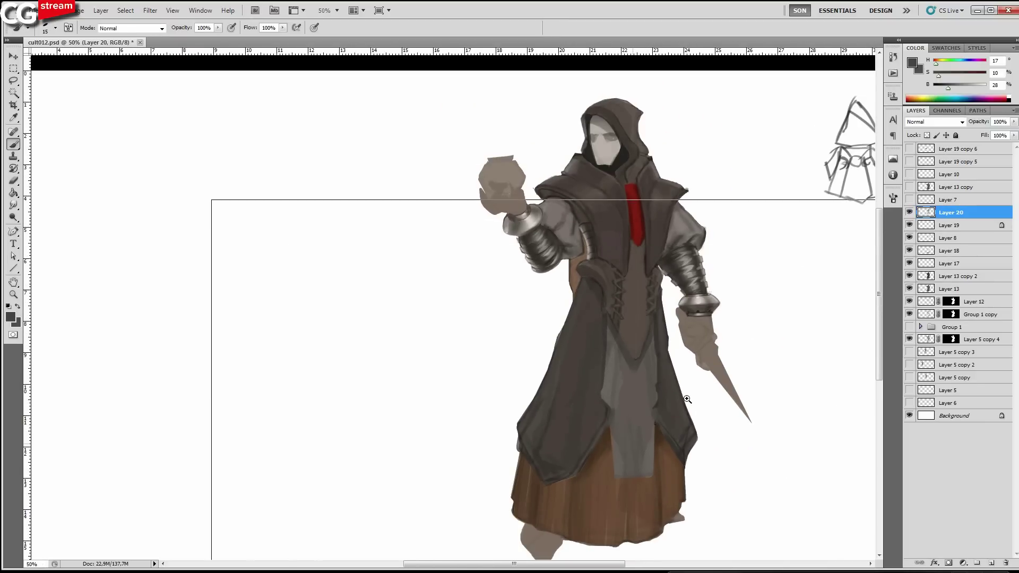
pyautogui.click(638, 447)
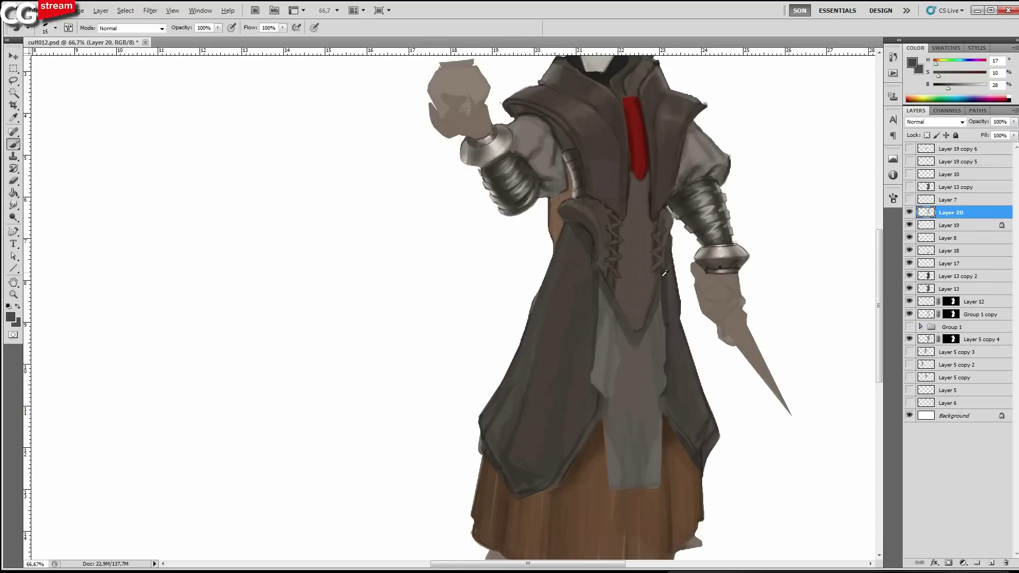
pyautogui.keyDown('alt'); pyautogui.click(701, 236); pyautogui.keyUp('alt')
pyautogui.moveTo(940, 87); pyautogui.dragTo(937, 87)
pyautogui.press('[')
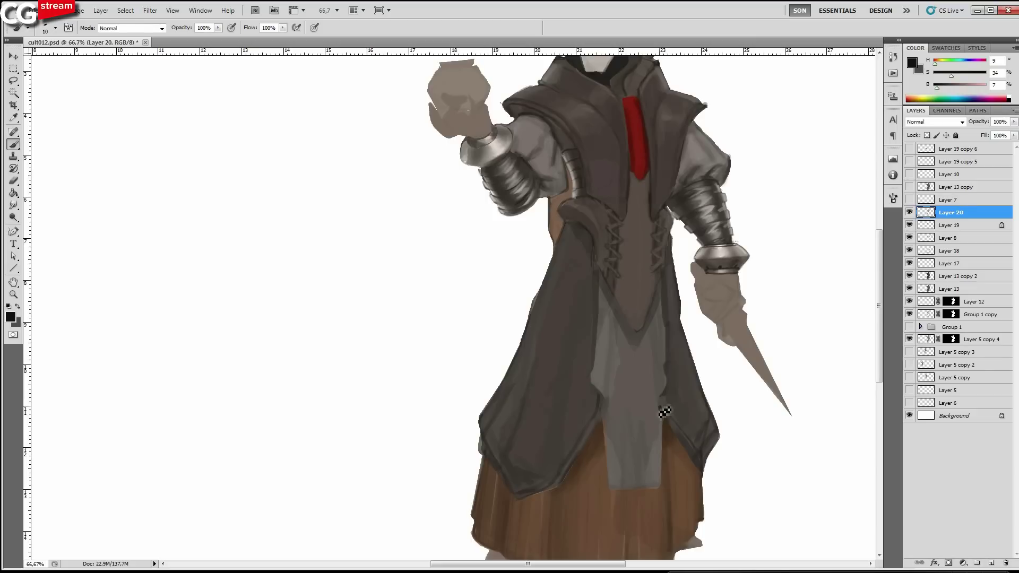
pyautogui.moveTo(665, 413); pyautogui.dragTo(666, 299)
pyautogui.moveTo(599, 273)
pyautogui.mouseDown()
pyautogui.moveTo(601, 415)
pyautogui.moveTo(615, 299)
pyautogui.moveTo(656, 298)
pyautogui.mouseUp()
# Widen and reshape the lower end of the hanging front cloth with sampled grey-brown tones and a size 15 brush.
pyautogui.moveTo(663, 430); pyautogui.dragTo(662, 390)
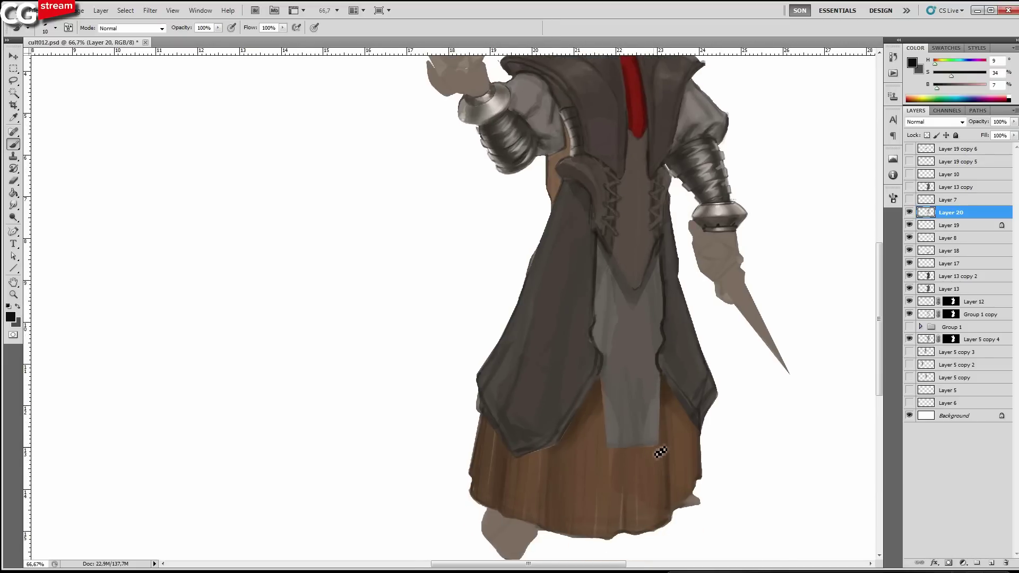
pyautogui.press(']')
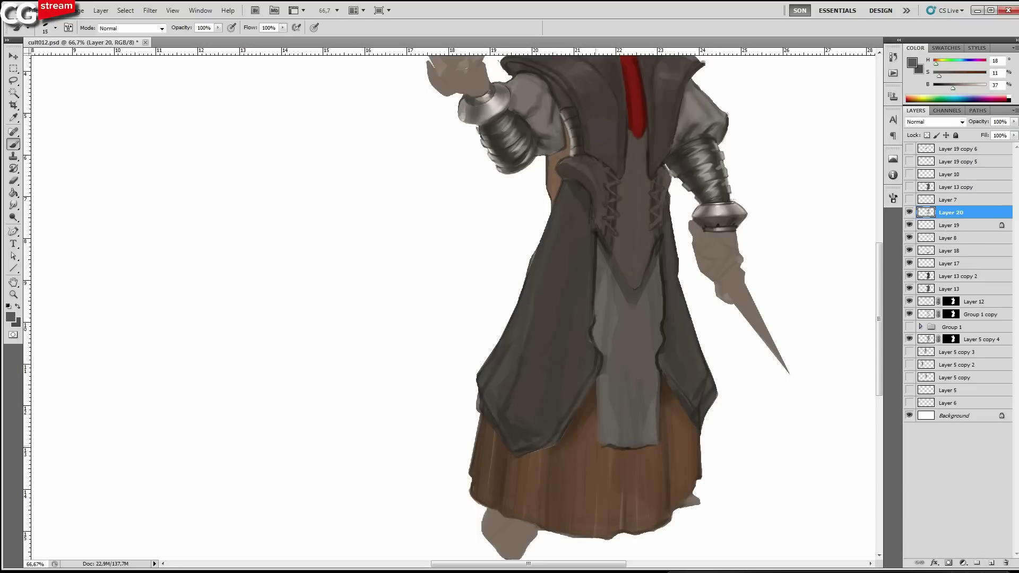
pyautogui.moveTo(594, 444); pyautogui.dragTo(600, 387)
pyautogui.keyDown('alt'); pyautogui.click(644, 374); pyautogui.keyUp('alt')
pyautogui.keyDown('alt'); pyautogui.click(666, 338); pyautogui.keyUp('alt')
pyautogui.moveTo(597, 451); pyautogui.dragTo(597, 384)
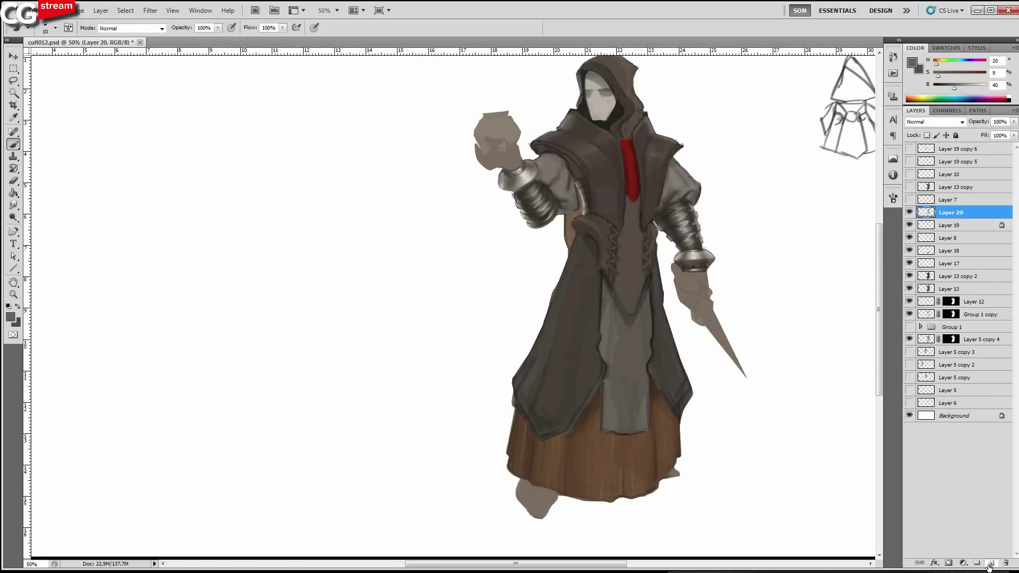
# On a new layer, mix a near-black brown at 65% saturation and 7% brightness and lasso a cast-shadow shape around the front cloth's lower end.
pyautogui.click(992, 563)
pyautogui.keyDown('alt'); pyautogui.click(593, 402); pyautogui.keyUp('alt')
pyautogui.click(967, 75)
pyautogui.click(937, 88)
pyautogui.press('l')
pyautogui.moveTo(651, 441); pyautogui.dragTo(647, 467)
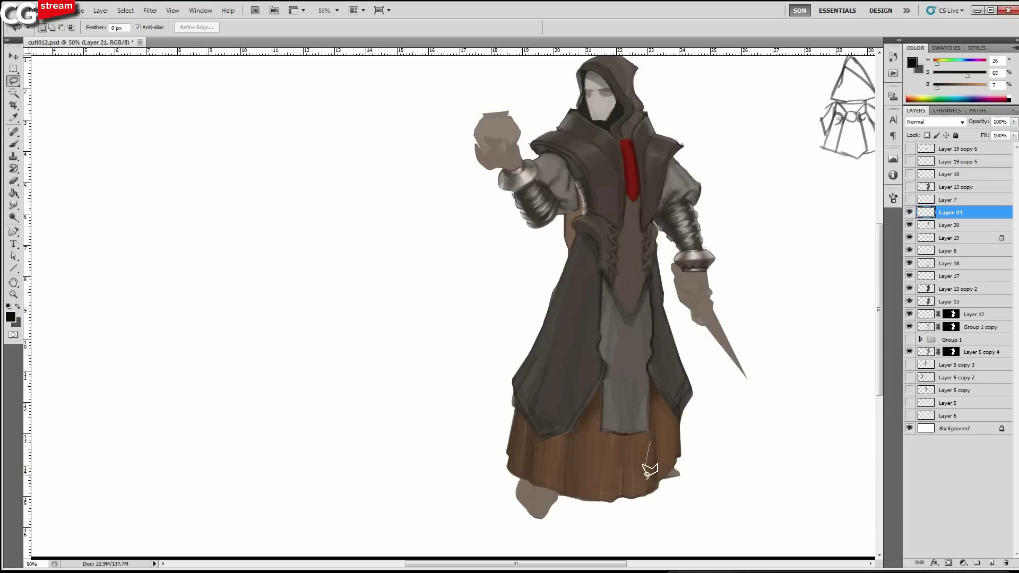
pyautogui.moveTo(646, 476)
pyautogui.mouseDown()
pyautogui.moveTo(650, 454)
pyautogui.moveTo(650, 467)
pyautogui.mouseUp()
# Fill the selected shadow shape using a much larger brush, deselect it, and lower the layer's opacity to 61%.
pyautogui.press('b')
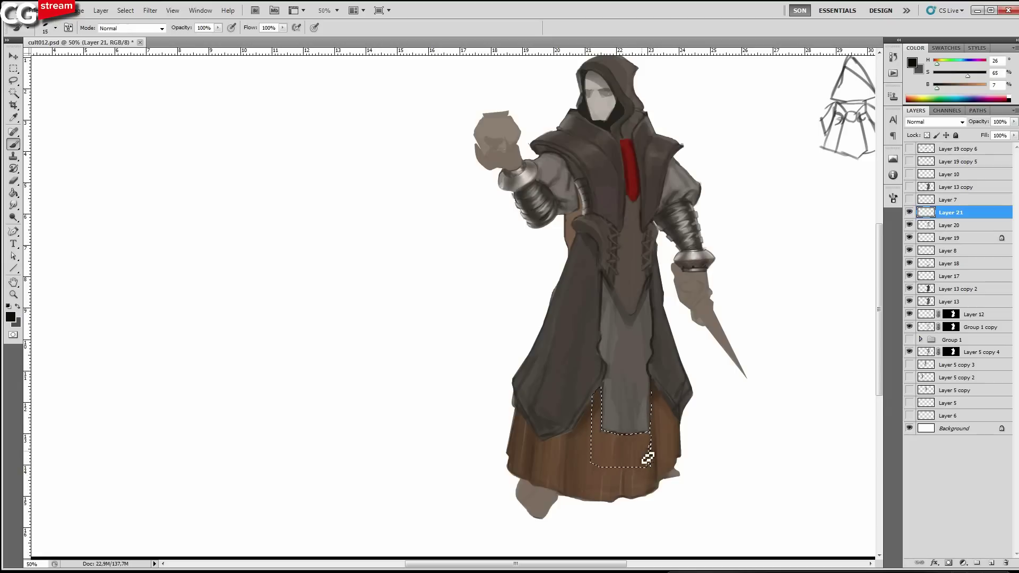
pyautogui.press(']')
pyautogui.press(']')
pyautogui.press(']')
pyautogui.press(']')
pyautogui.press(']')
pyautogui.press(']')
pyautogui.press(']')
pyautogui.press(']')
pyautogui.moveTo(640, 457)
pyautogui.mouseDown()
pyautogui.moveTo(597, 409)
pyautogui.moveTo(599, 462)
pyautogui.moveTo(646, 465)
pyautogui.mouseUp()
pyautogui.hotkey('ctrl', 'd')
pyautogui.press('[')
pyautogui.click(1014, 122)
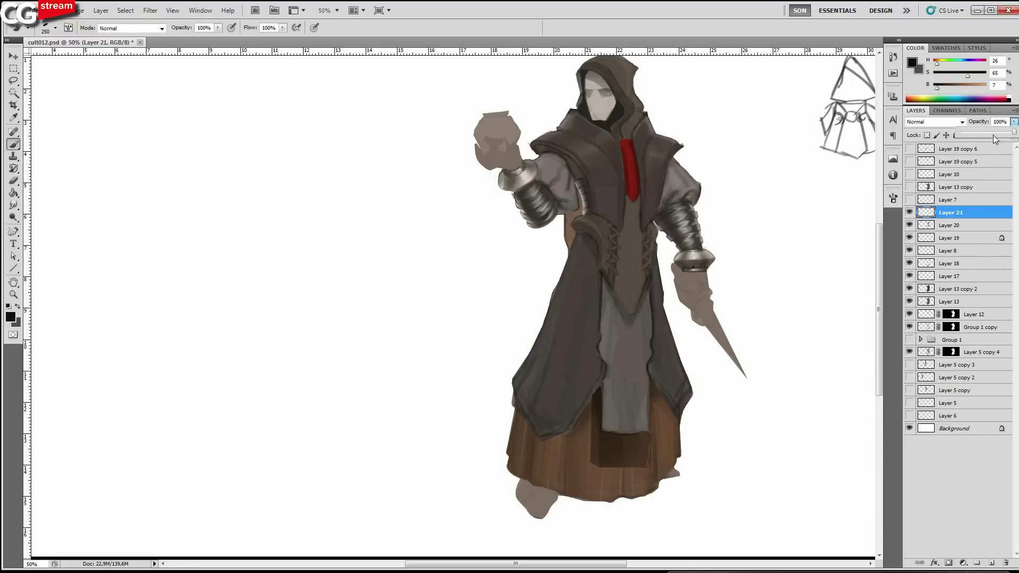
pyautogui.click(994, 136)
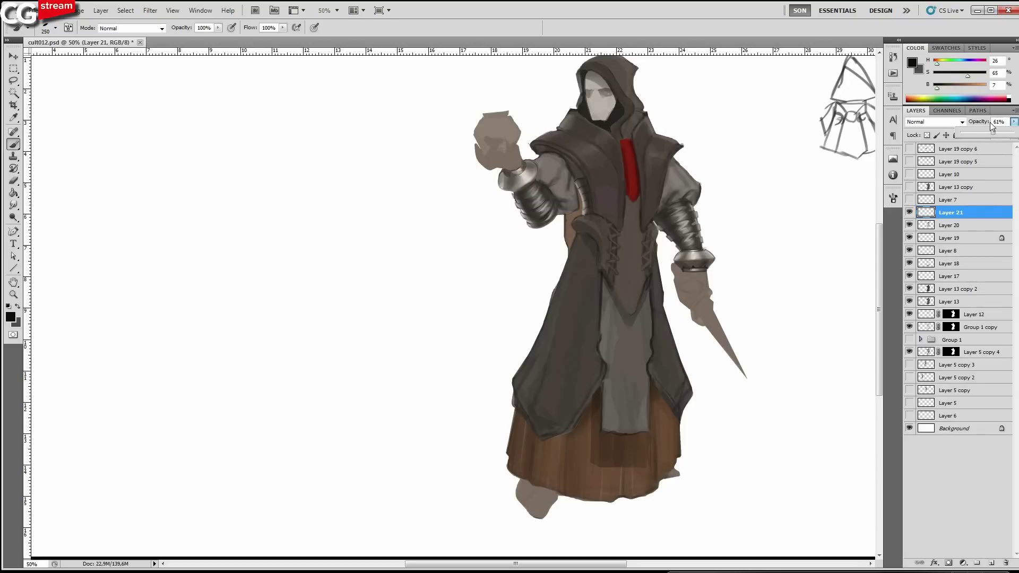
# Trim the lower edge of the front cloth's shadow with a size 30 eraser and flip the canvas horizontally.
pyautogui.press('e')
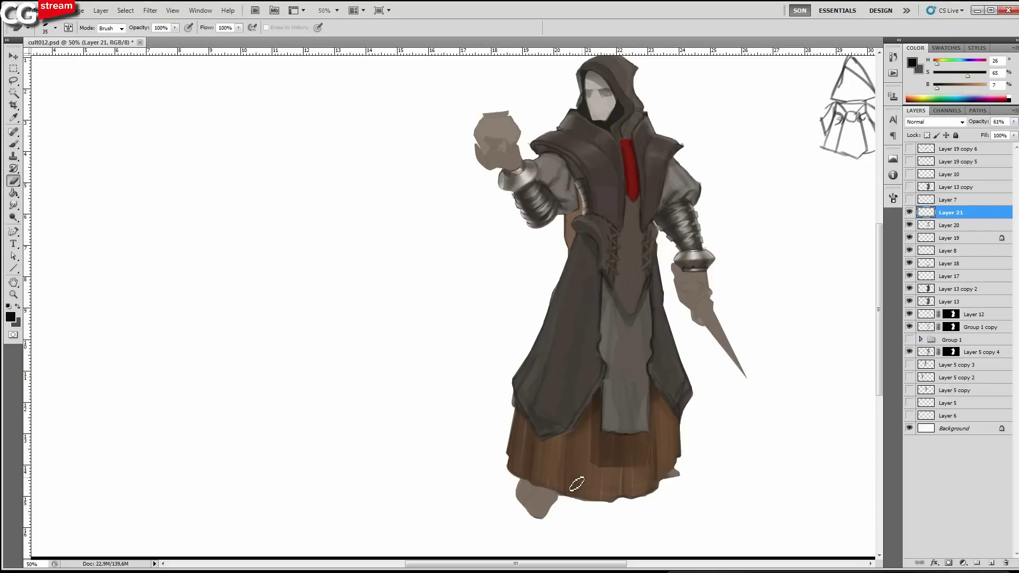
pyautogui.press('[')
pyautogui.moveTo(594, 465); pyautogui.dragTo(650, 466)
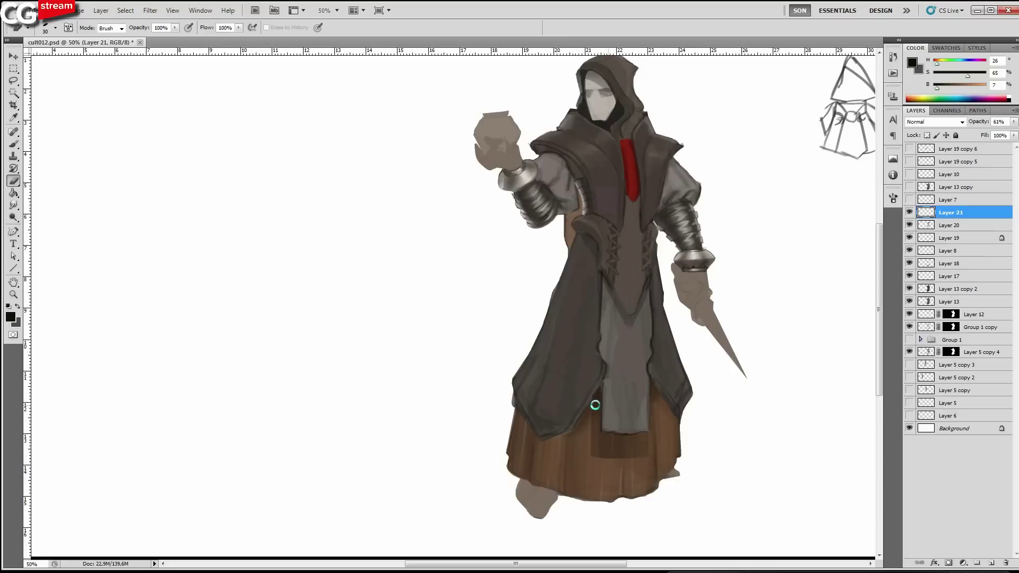
pyautogui.press('F2')
pyautogui.moveTo(360, 363); pyautogui.dragTo(634, 373)
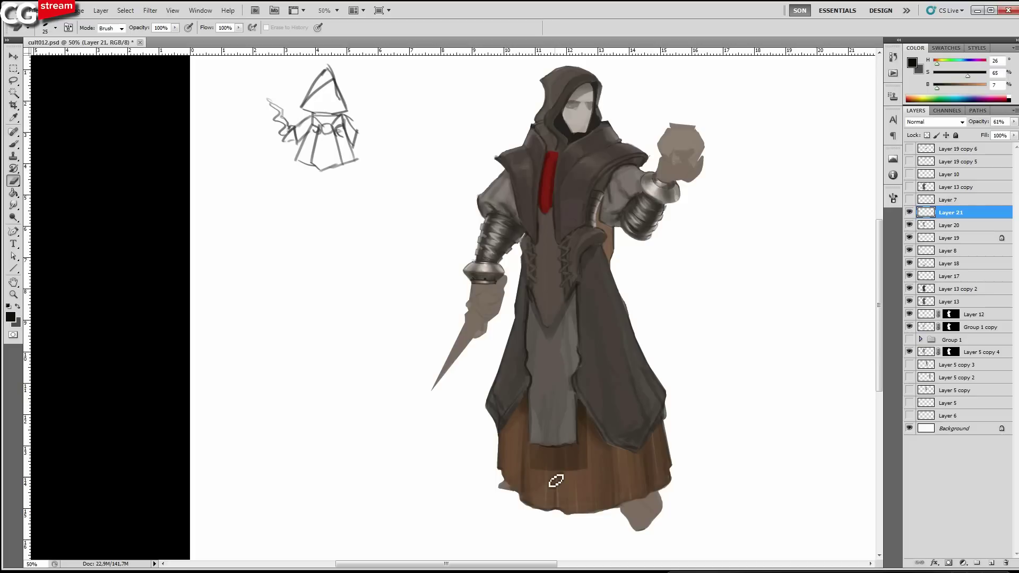
# Shade the skirt beneath the large side flap with dark brown at 82% saturation and 13% brightness using a size 35 brush.
pyautogui.press('b')
pyautogui.click(941, 88)
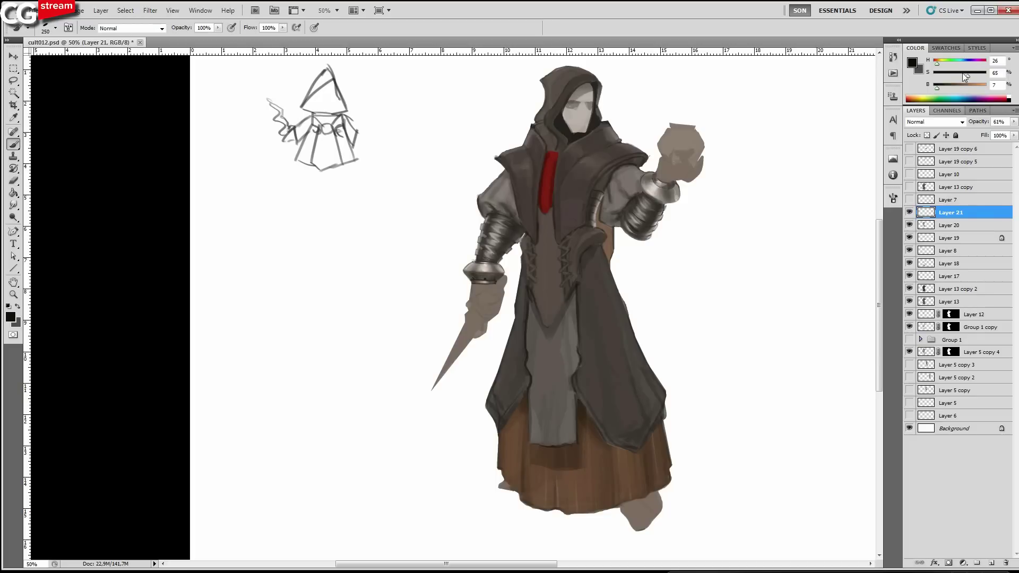
pyautogui.click(976, 74)
pyautogui.press(']')
pyautogui.press(']')
pyautogui.press('[')
pyautogui.press('[')
pyautogui.press('[')
pyautogui.press('[')
pyautogui.press('[')
pyautogui.press('[')
pyautogui.press('[')
pyautogui.press('[')
pyautogui.press('[')
pyautogui.press('[')
pyautogui.press('[')
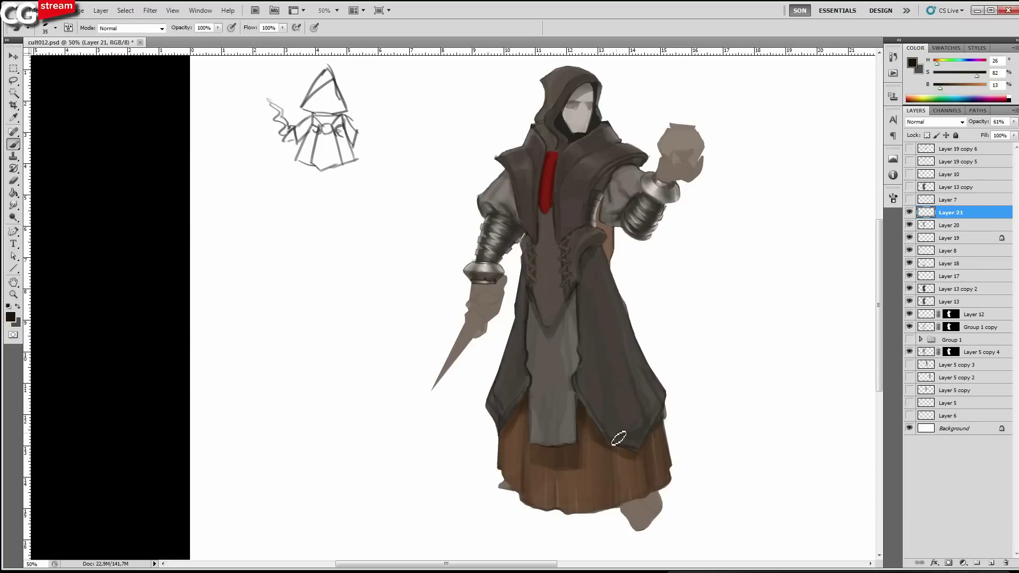
pyautogui.press('e')
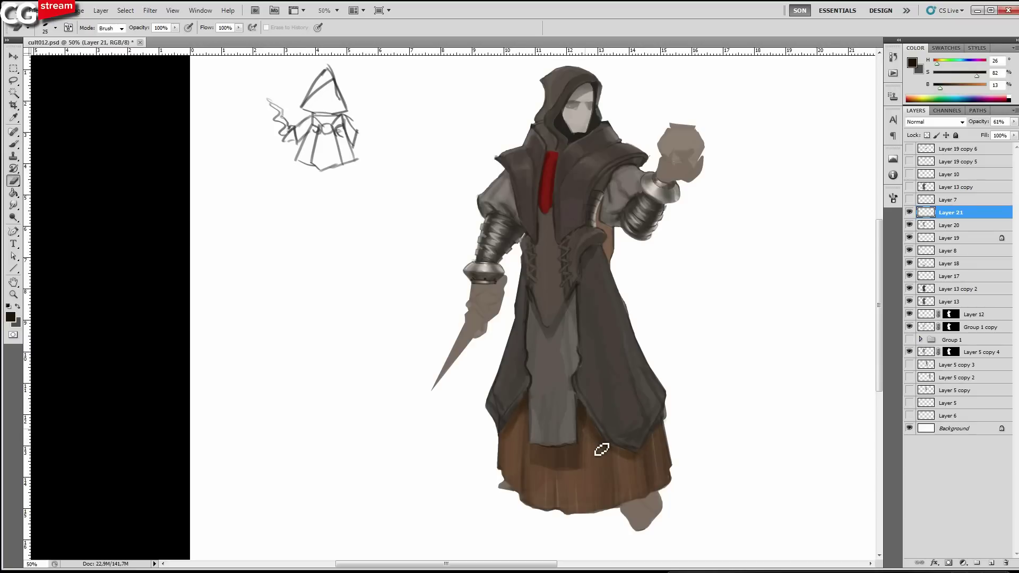